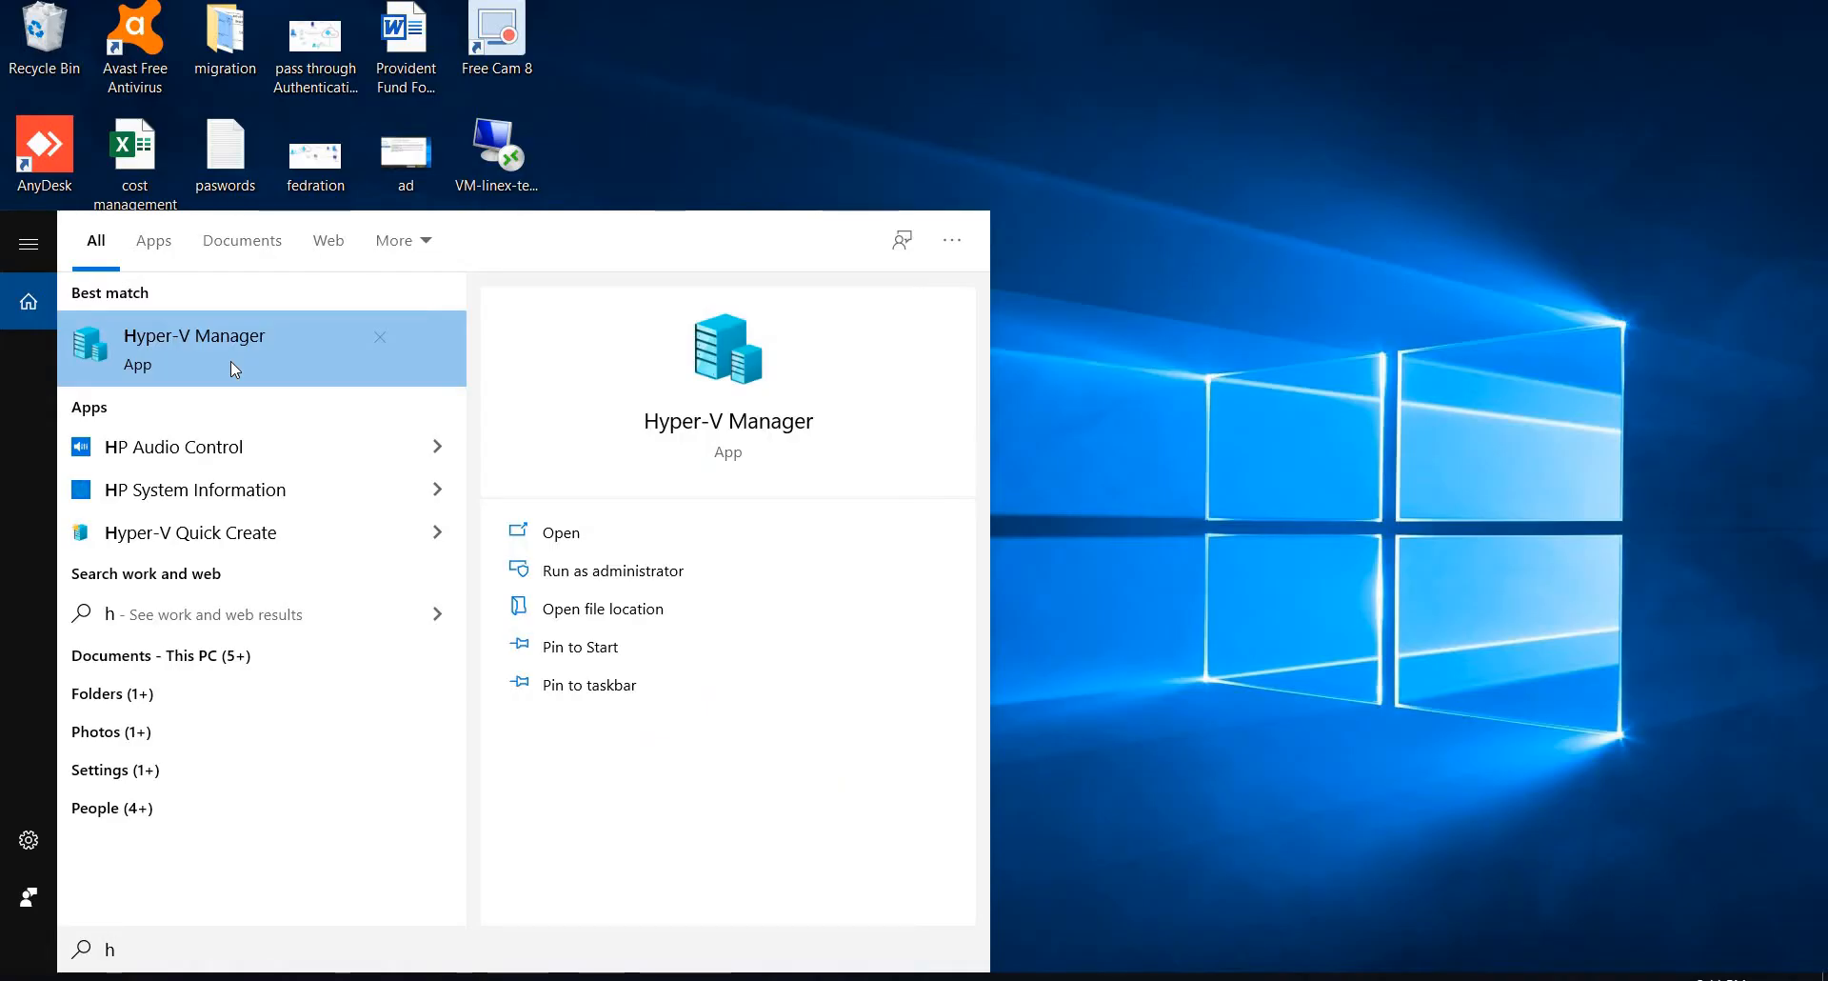
Step: Open Hyper-V Manager and create an external virtual switch on the Intel(R) Wireless-AC 9560 160MHz adapter with its default name
{"action": "left_click", "coordinate": [231, 362]}
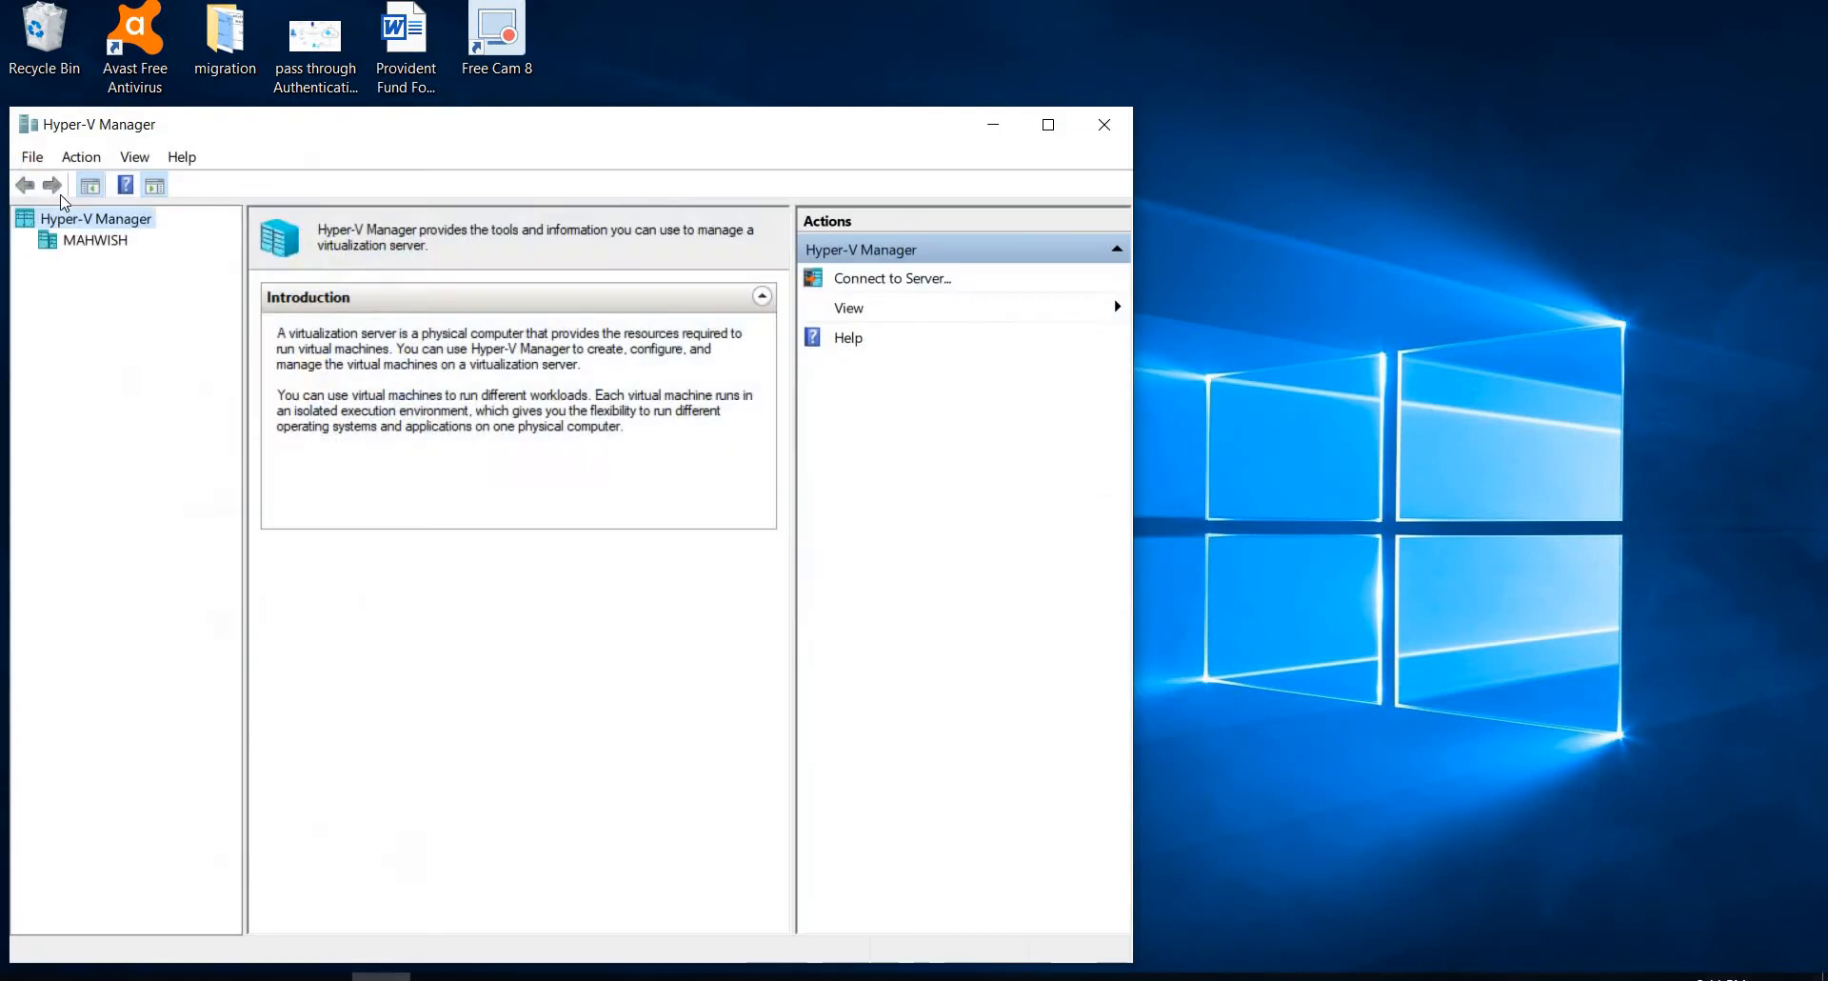
{"action": "left_click", "coordinate": [88, 241]}
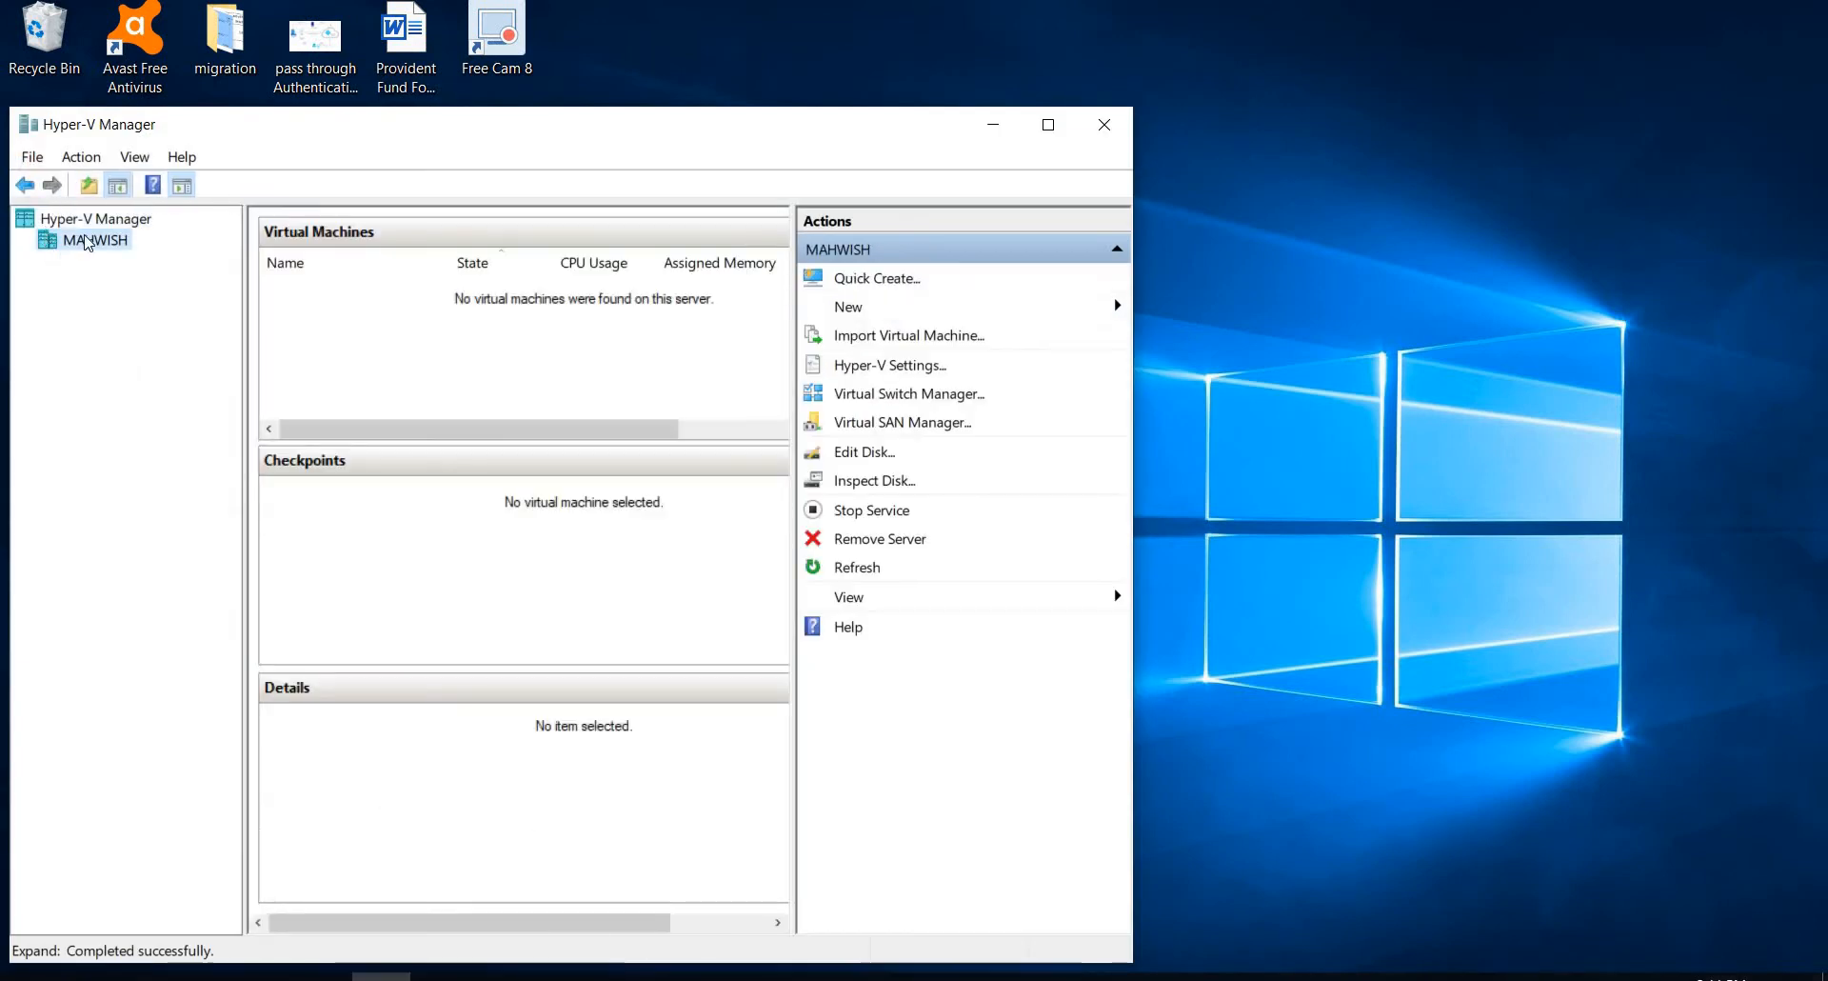
{"action": "right_click", "coordinate": [85, 242]}
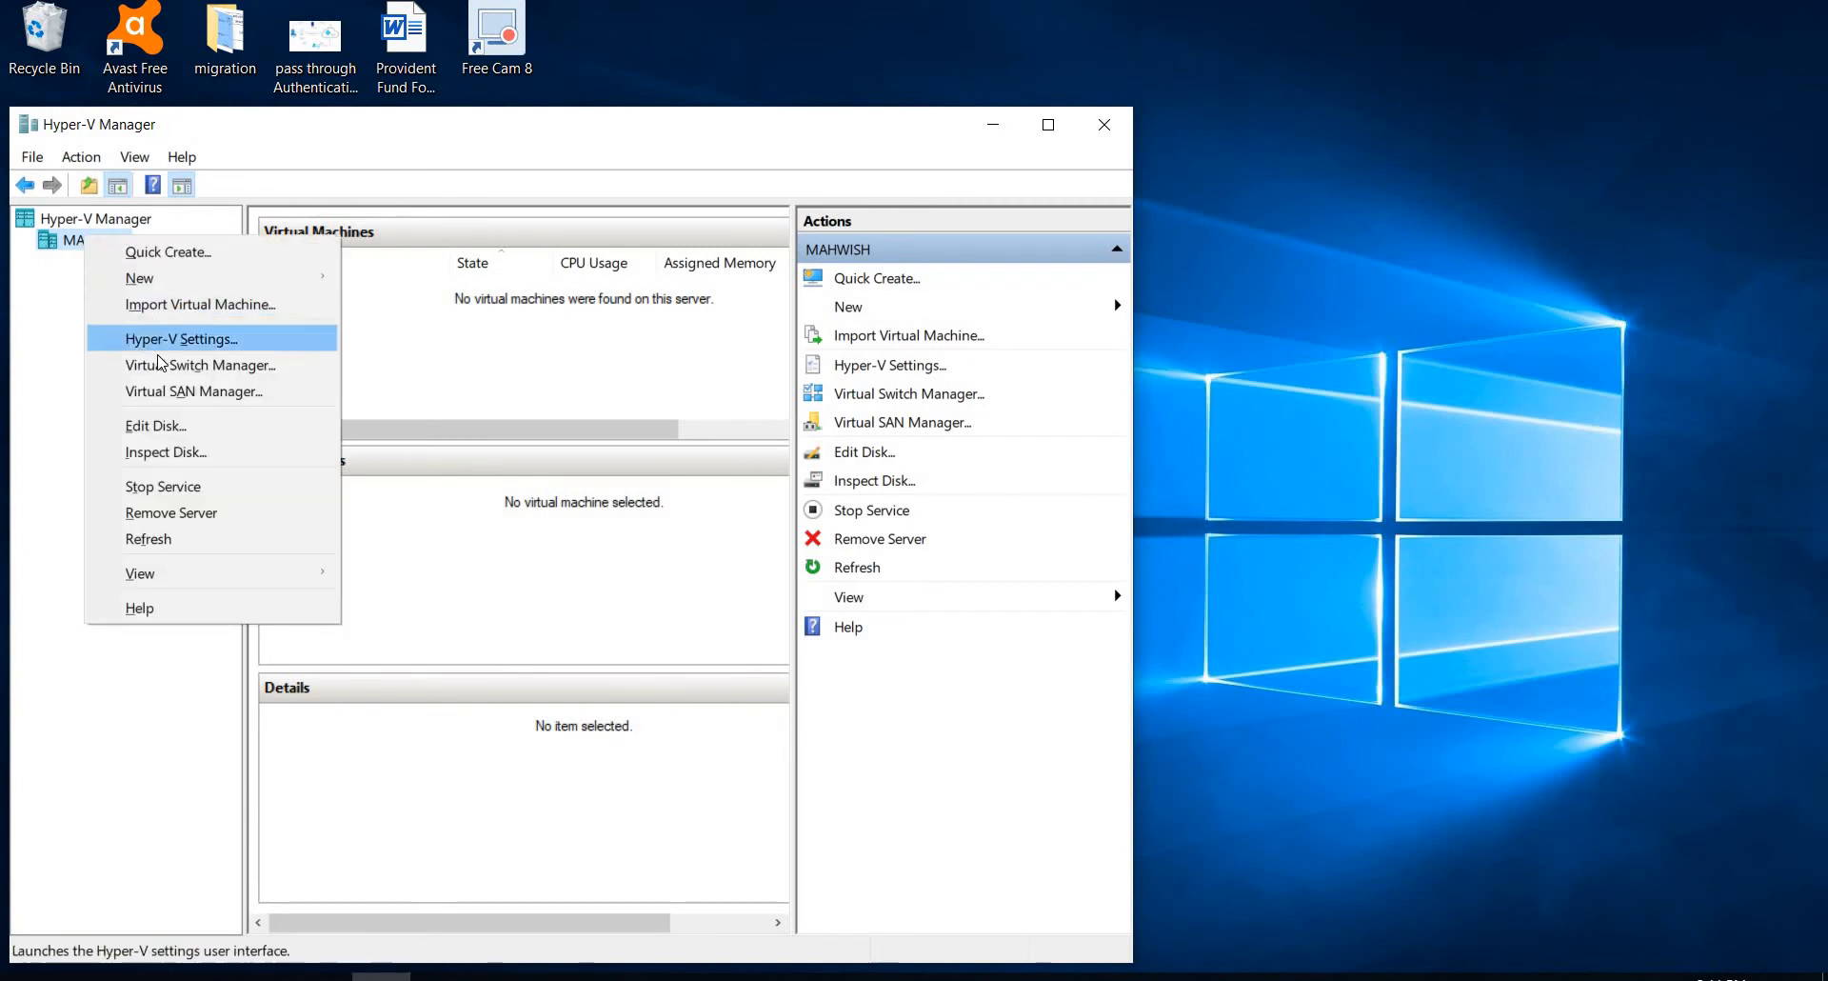
{"action": "left_click", "coordinate": [158, 363]}
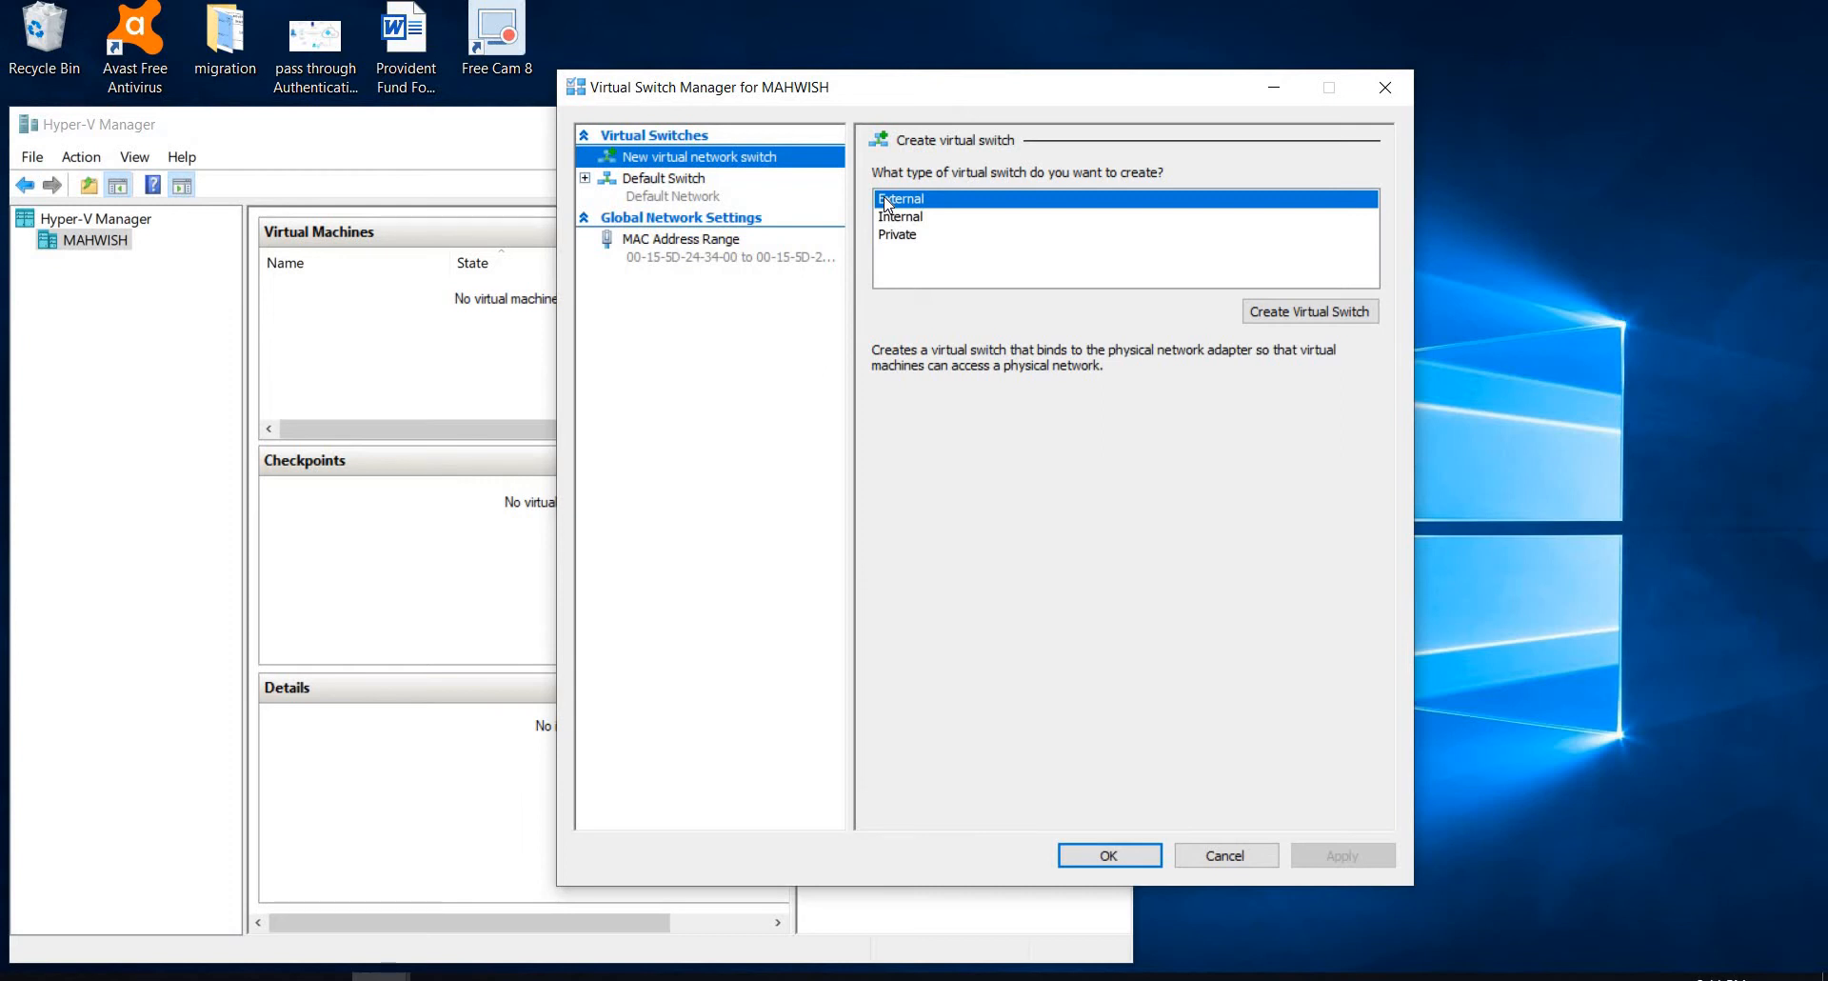
{"action": "left_click", "coordinate": [1278, 314]}
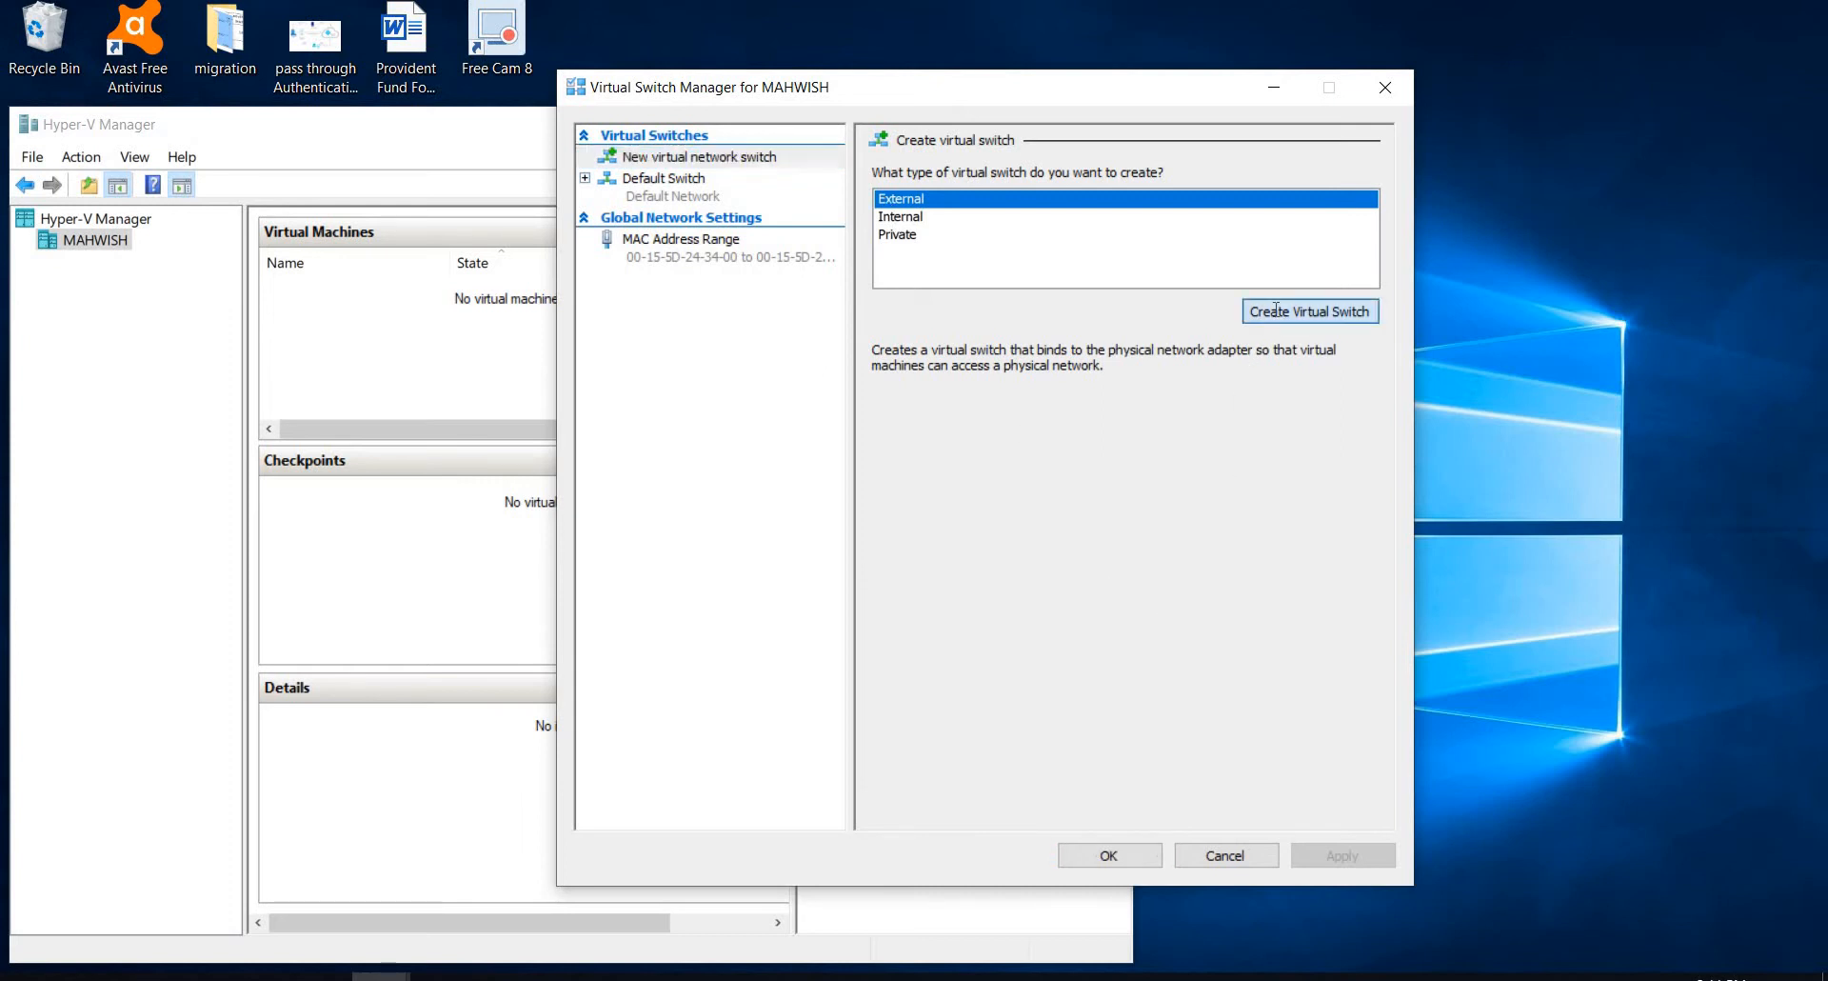
{"action": "left_click", "coordinate": [1095, 855]}
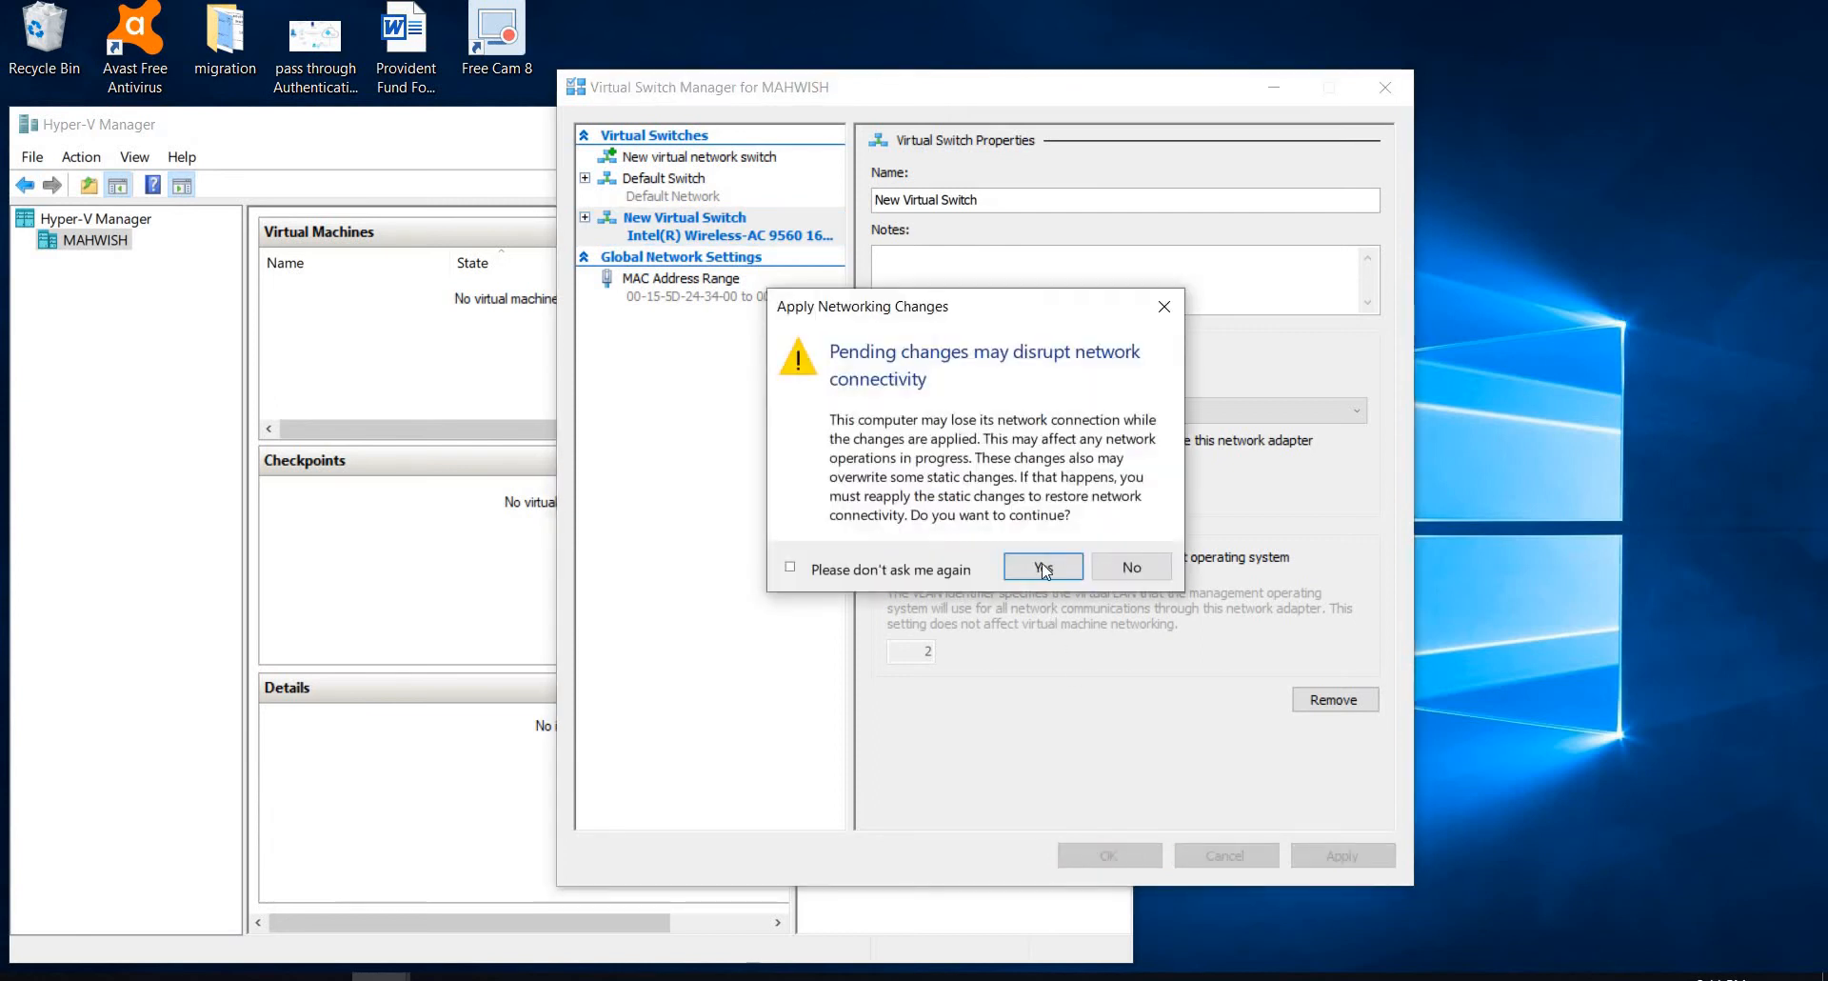
{"action": "left_click", "coordinate": [1044, 569]}
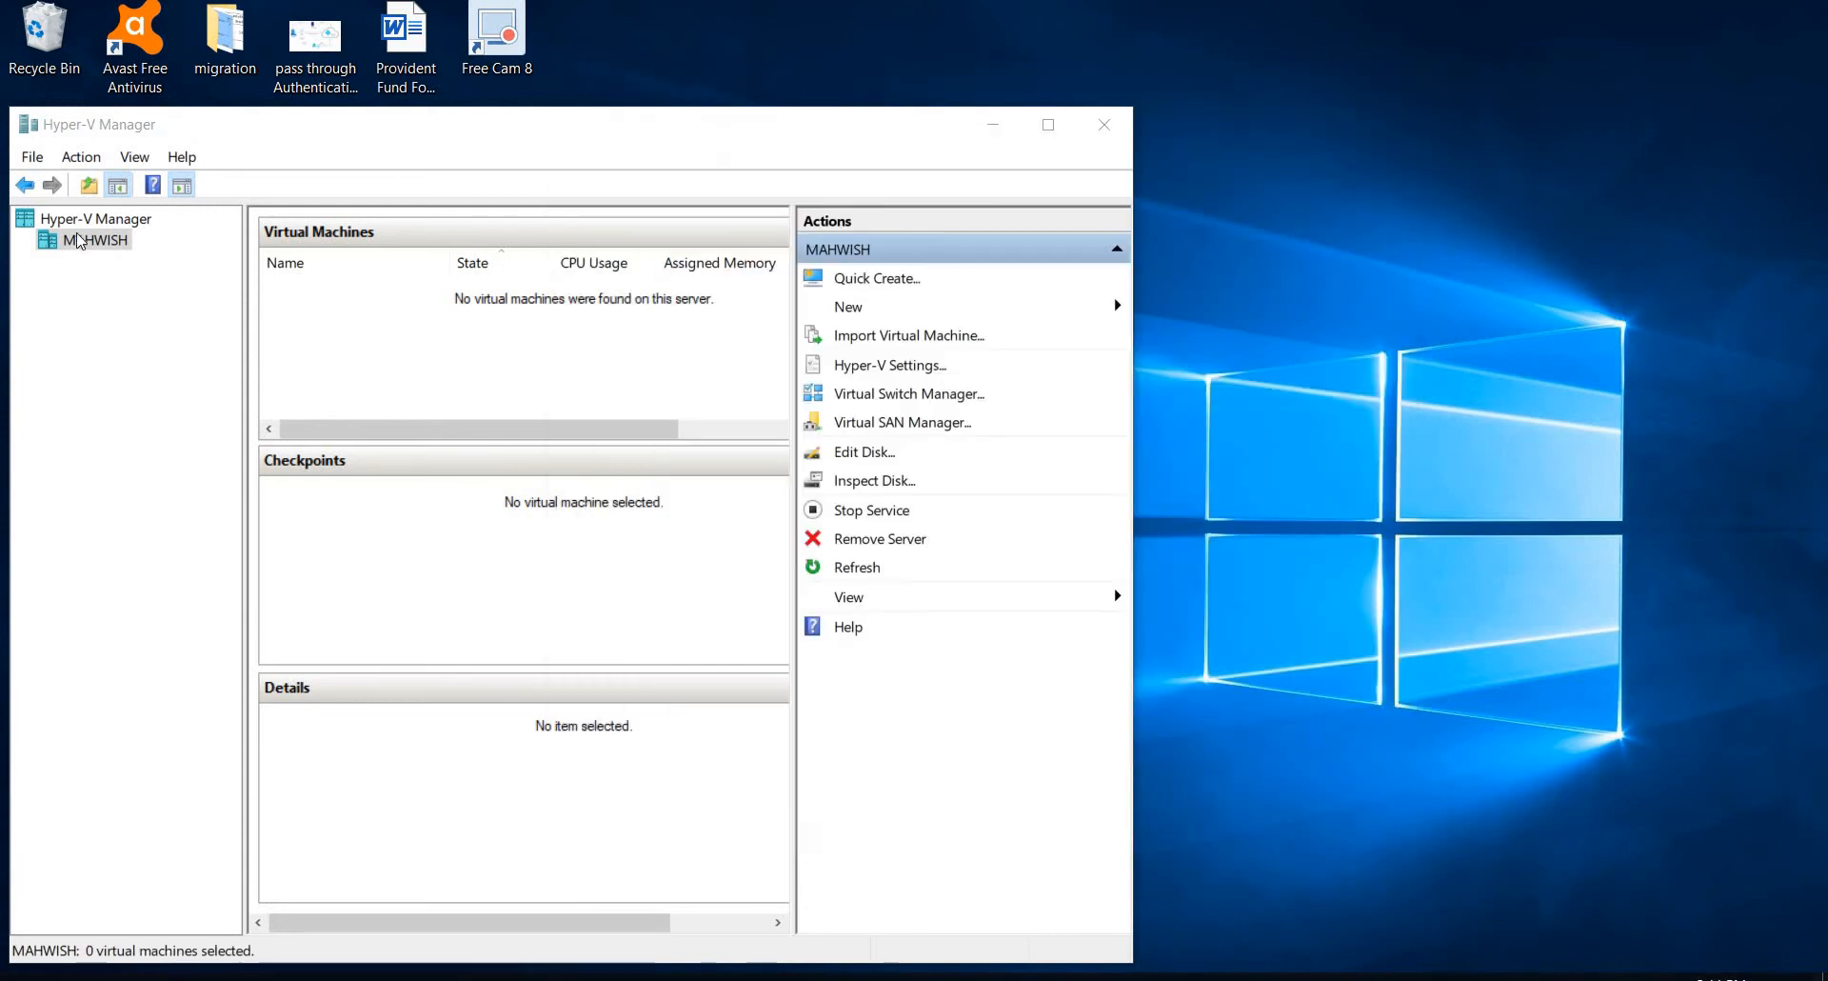
Step: Start a new virtual machine named DC Server, keeping Generation 1 and the default memory
{"action": "right_click", "coordinate": [79, 241]}
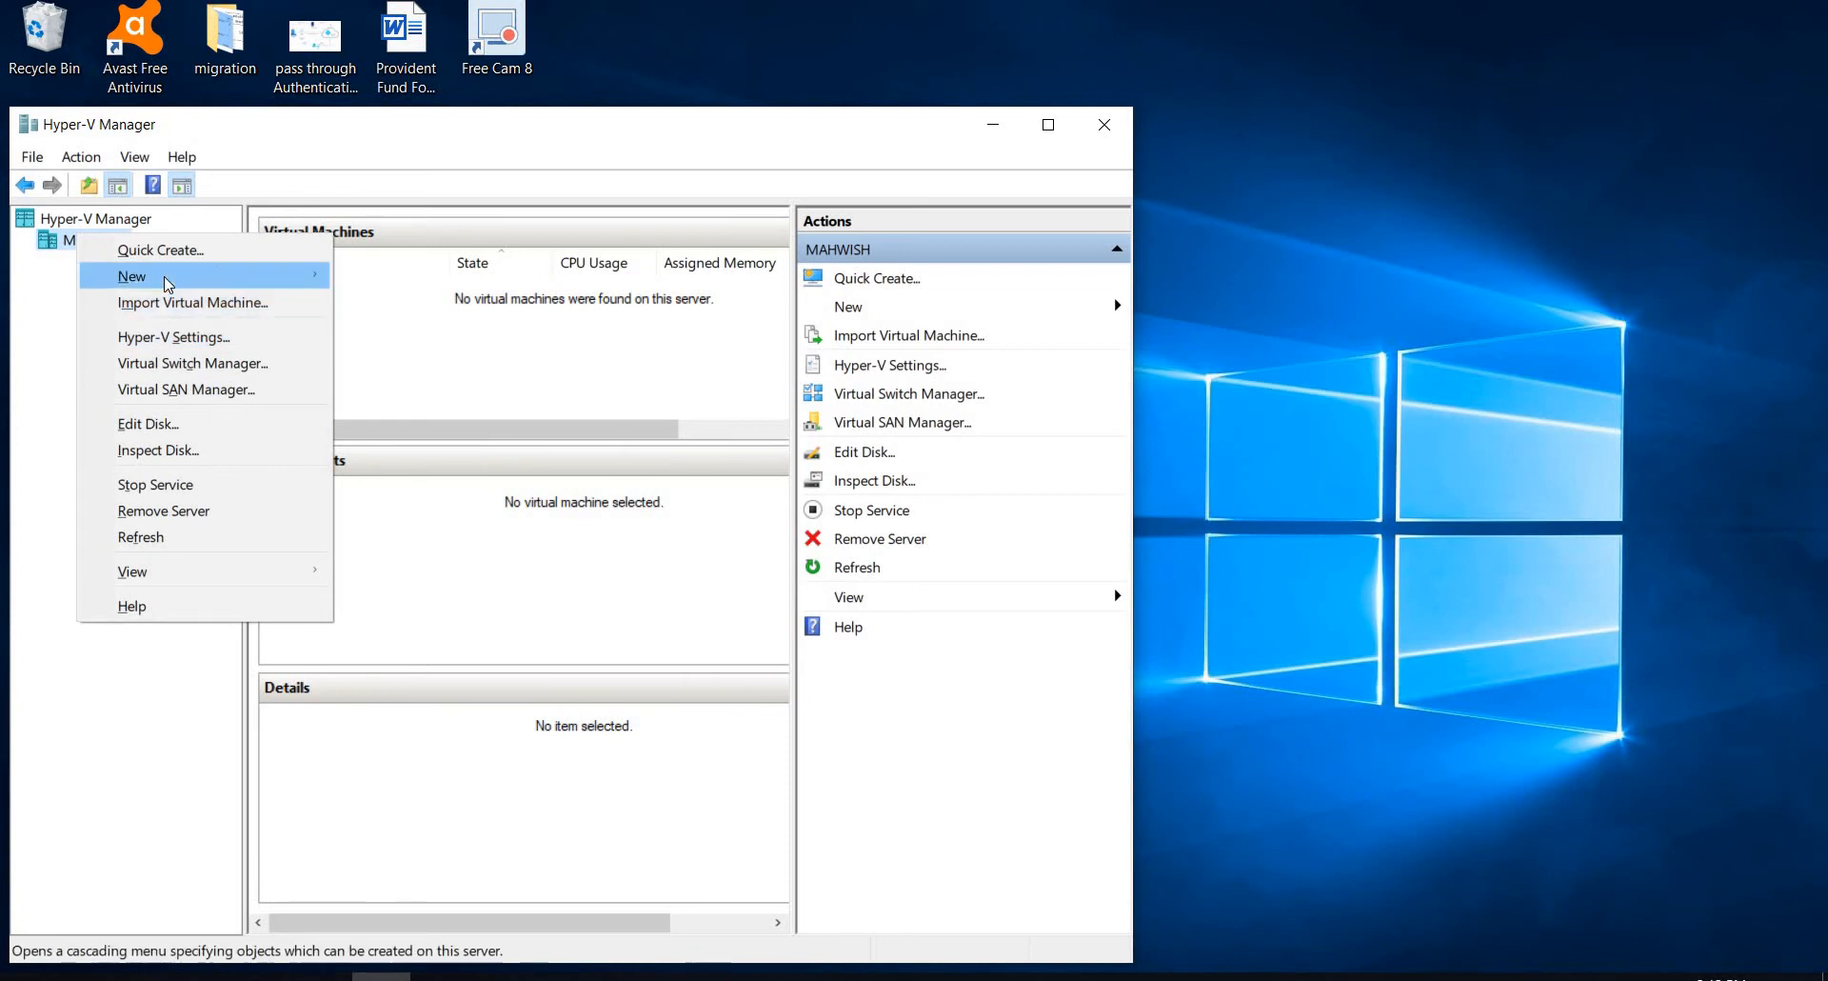
{"action": "mouse_move", "coordinate": [170, 277]}
{"action": "left_click", "coordinate": [384, 275]}
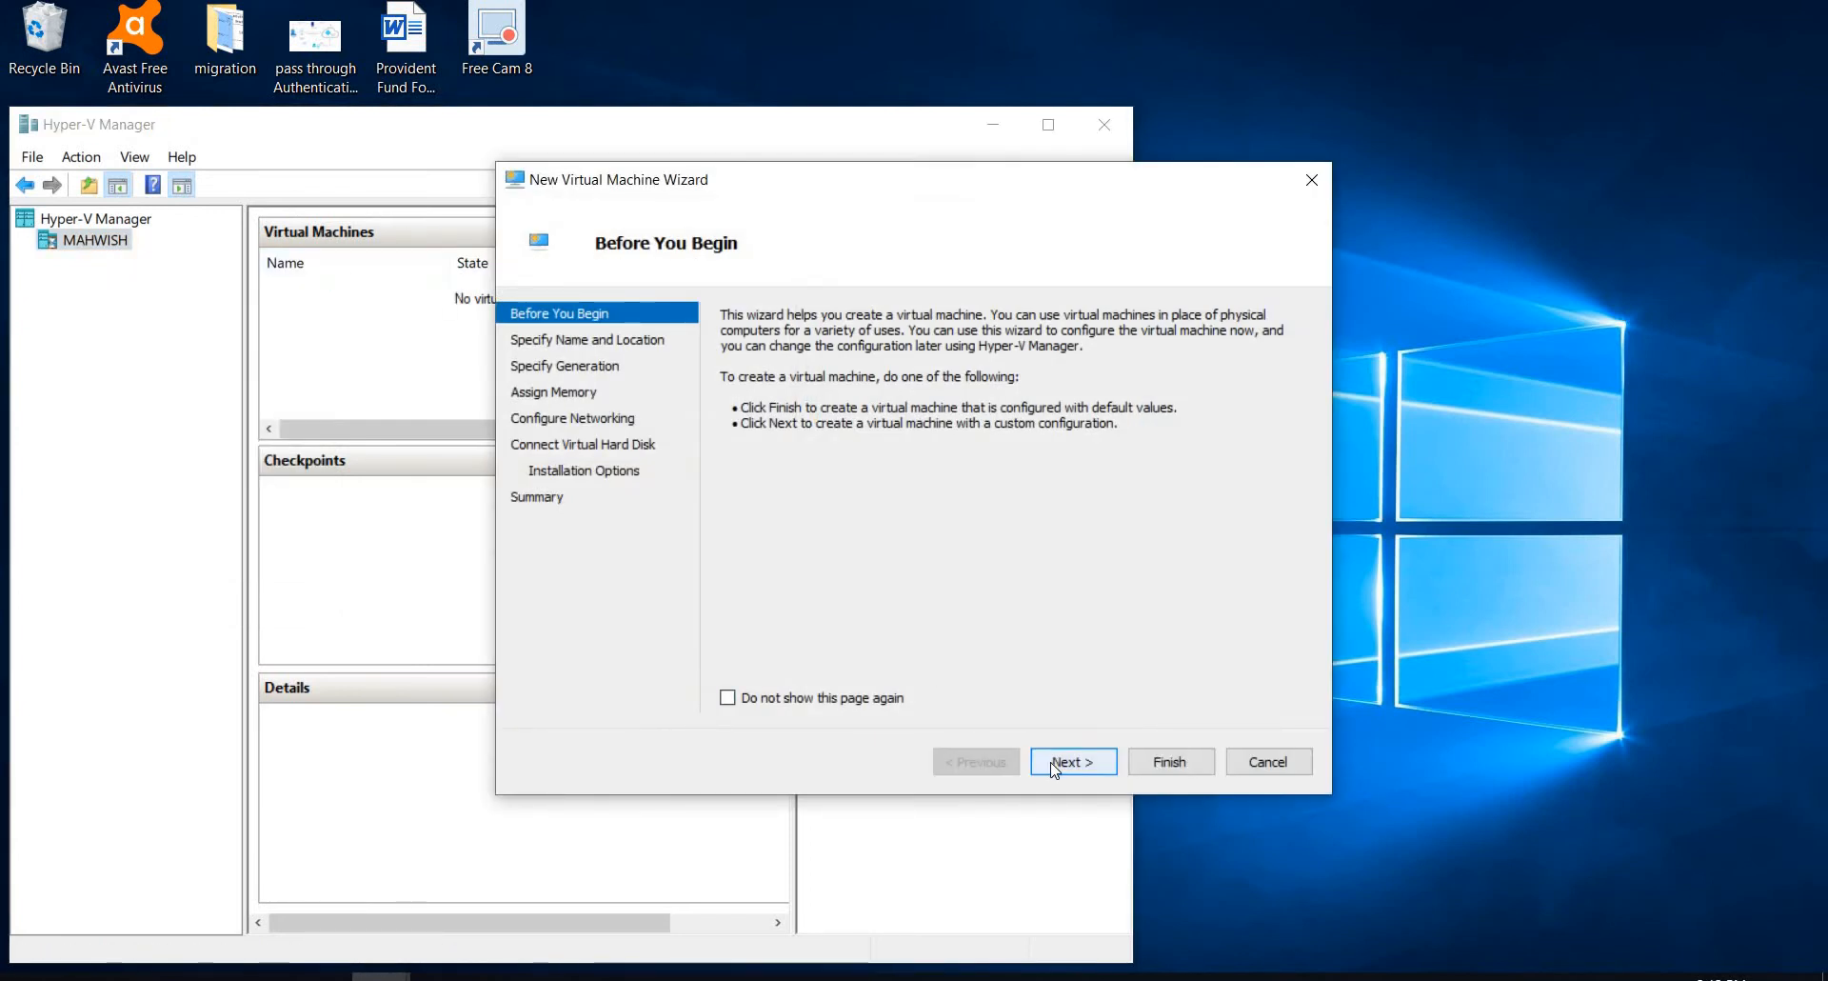
{"action": "left_click", "coordinate": [1057, 762]}
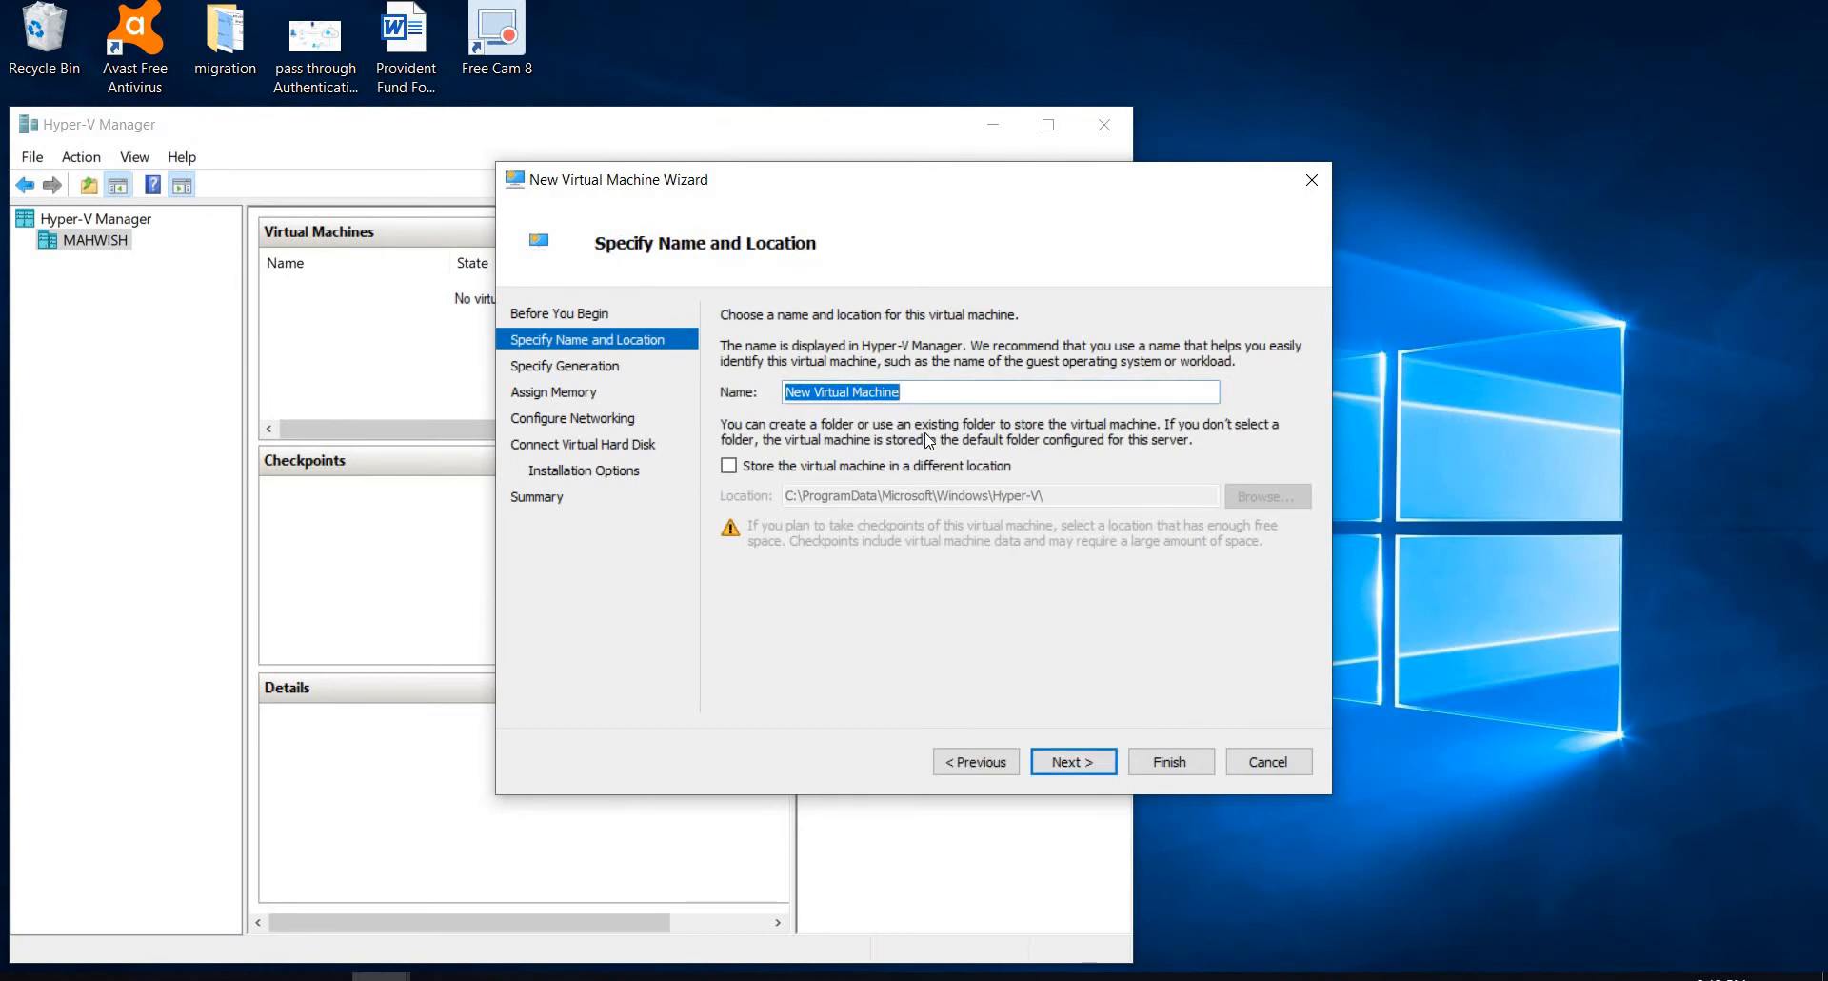
{"action": "key", "text": "BackSpace"}
{"action": "type", "text": "DC Server"}
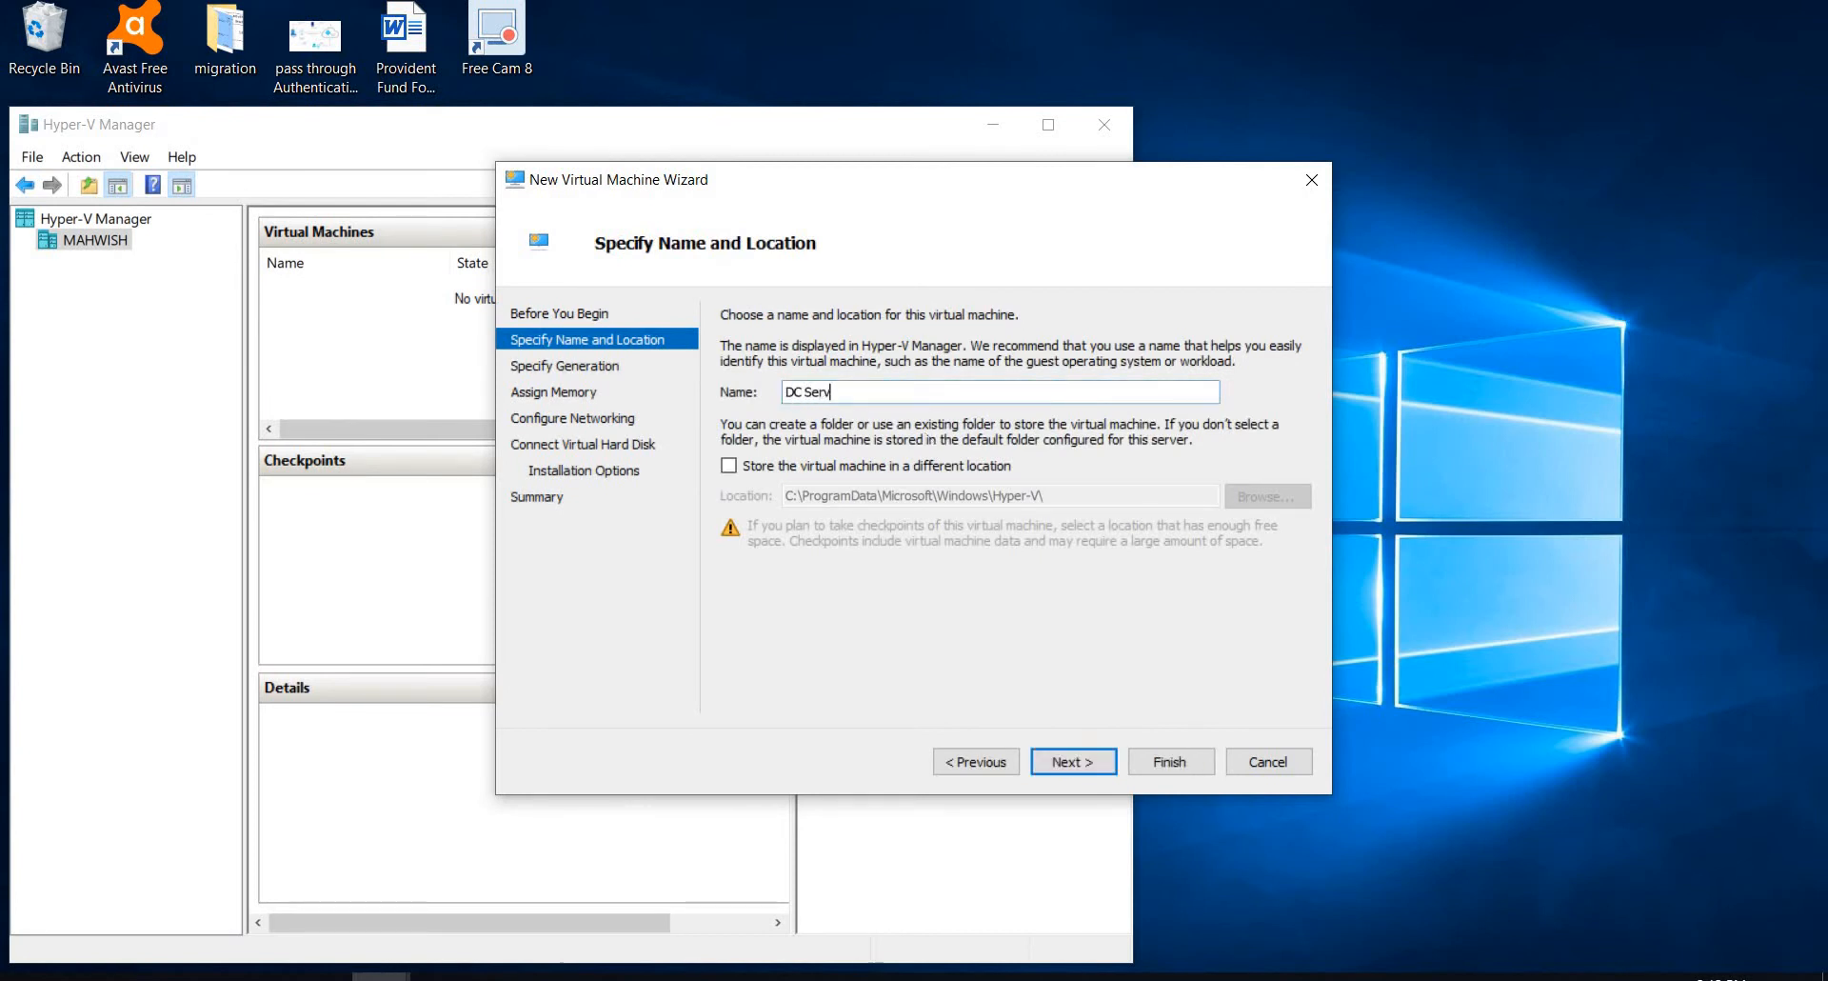
{"action": "left_click", "coordinate": [1095, 765]}
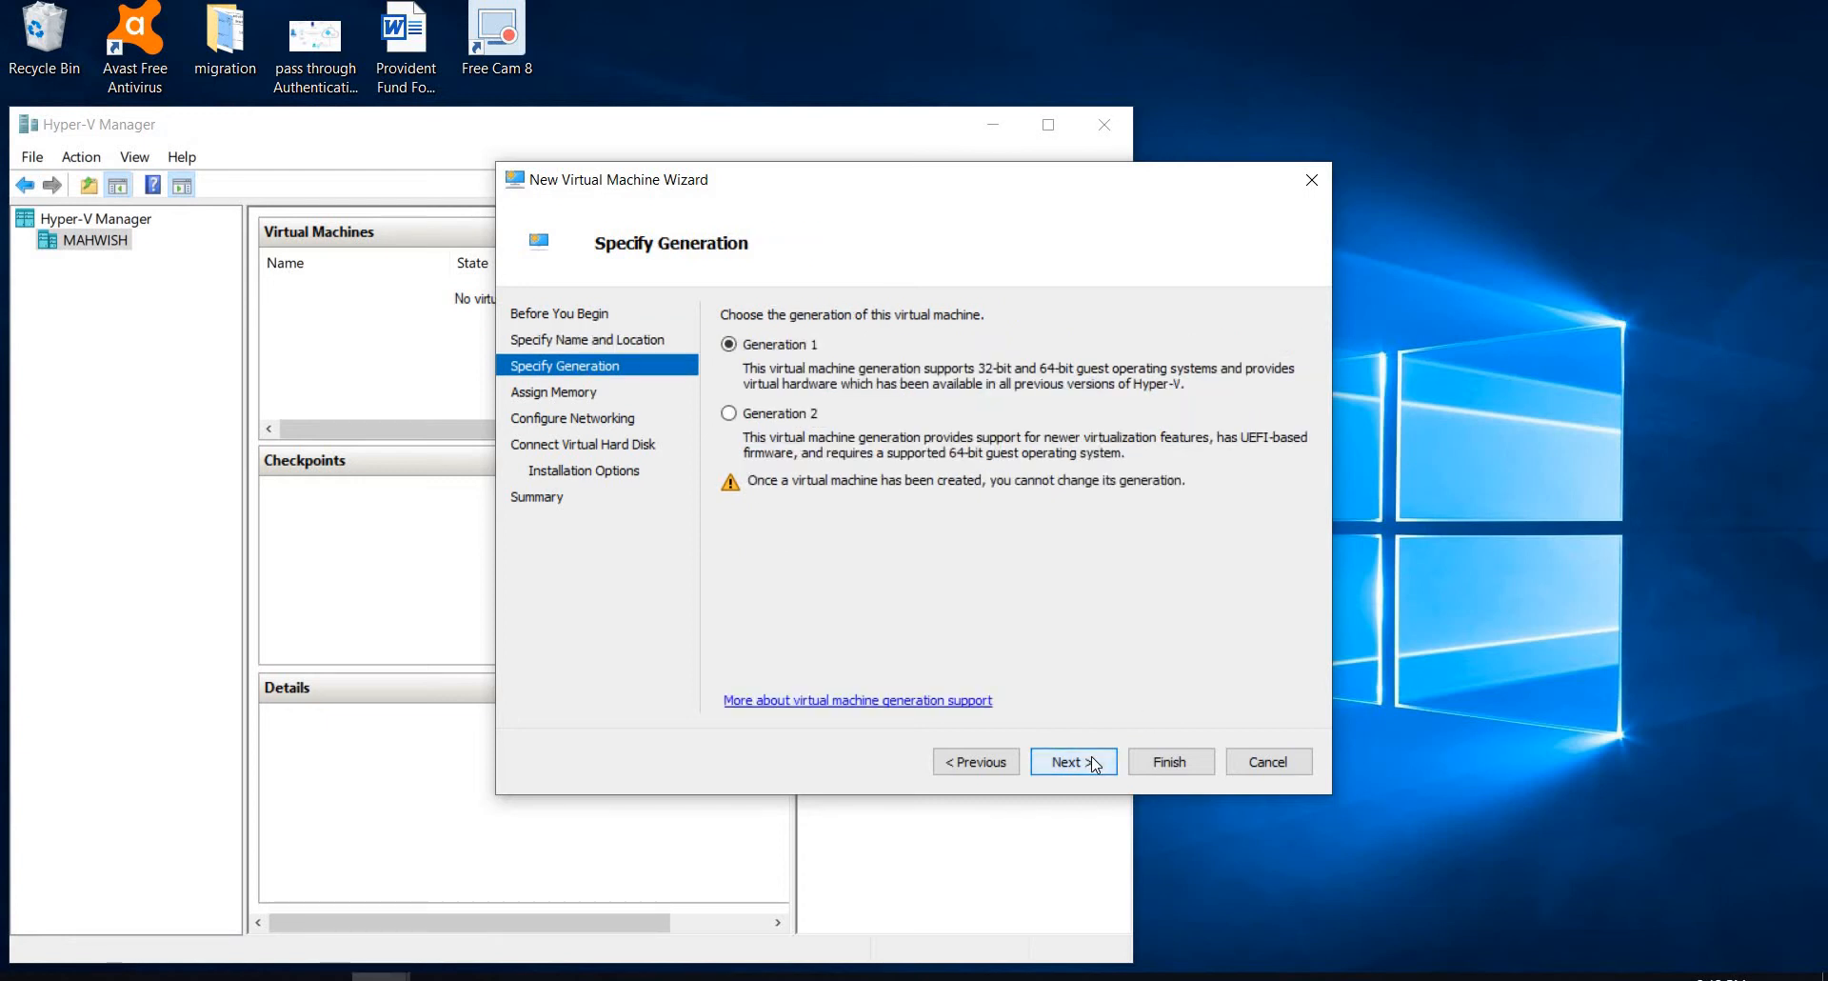
{"action": "left_click", "coordinate": [1095, 764]}
{"action": "left_click", "coordinate": [1095, 765]}
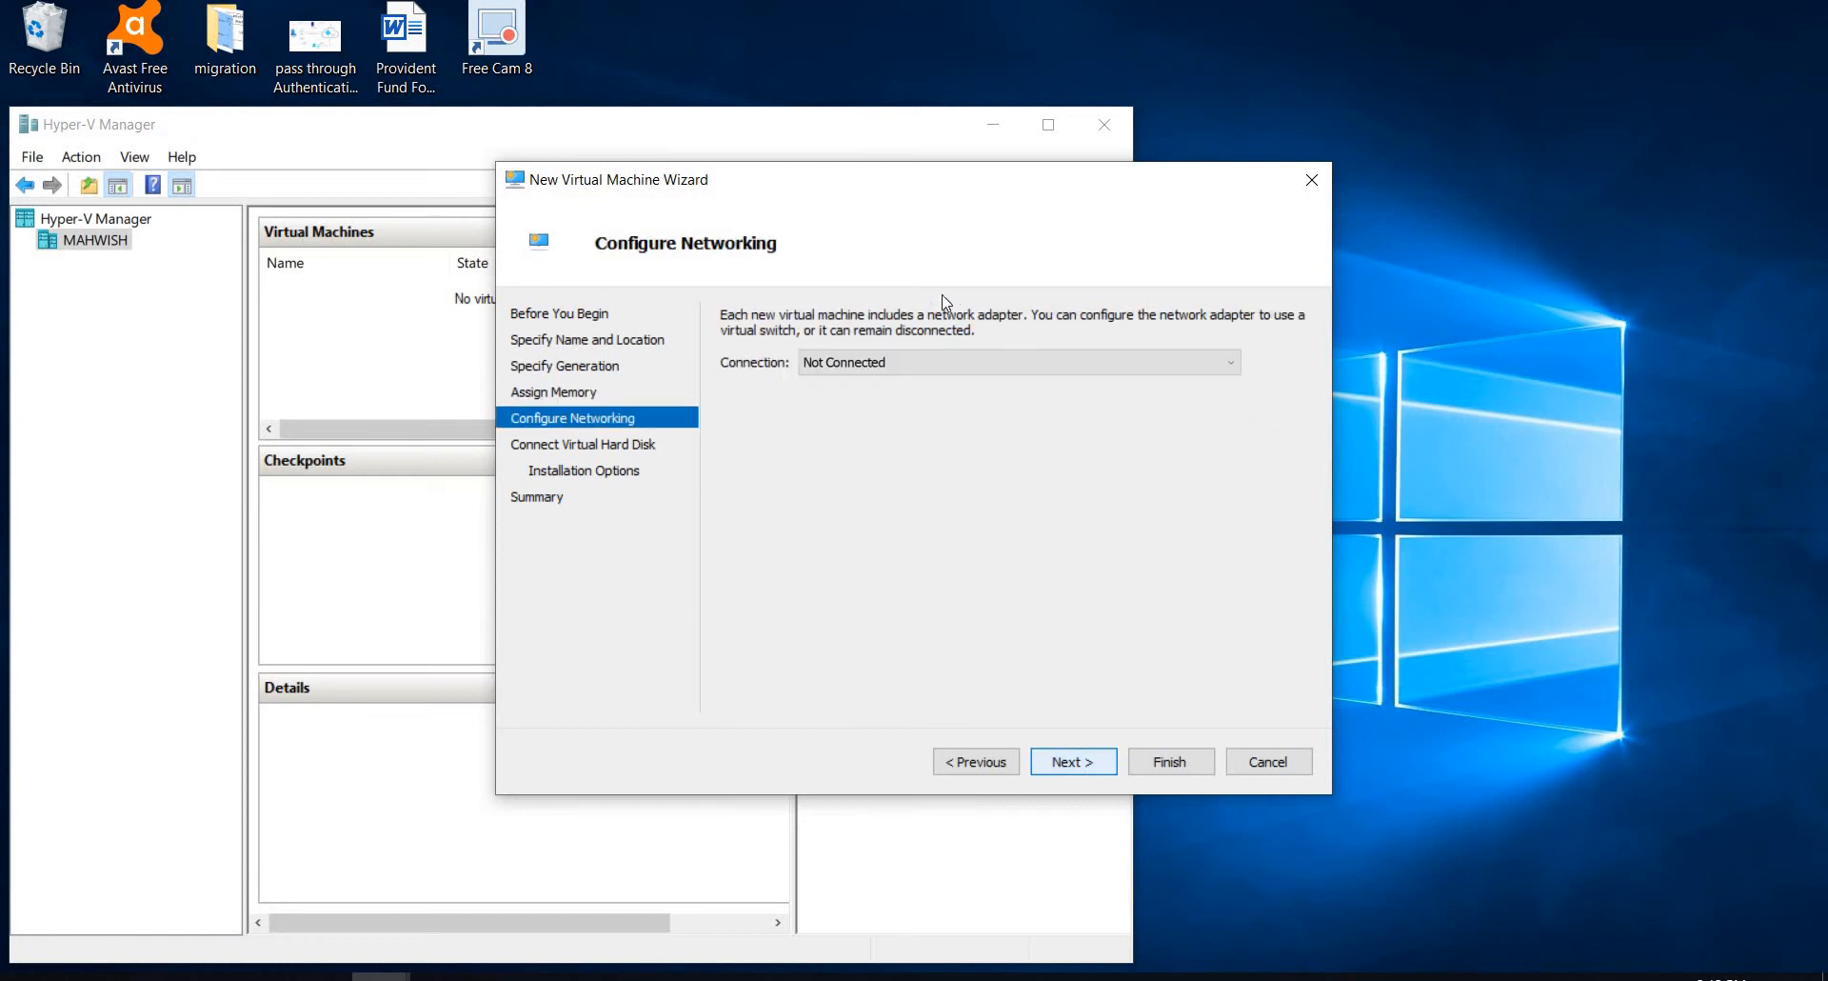
Step: Connect the machine's network adapter to New Virtual Switch and change the size of its new virtual hard disk
{"action": "left_click", "coordinate": [962, 364]}
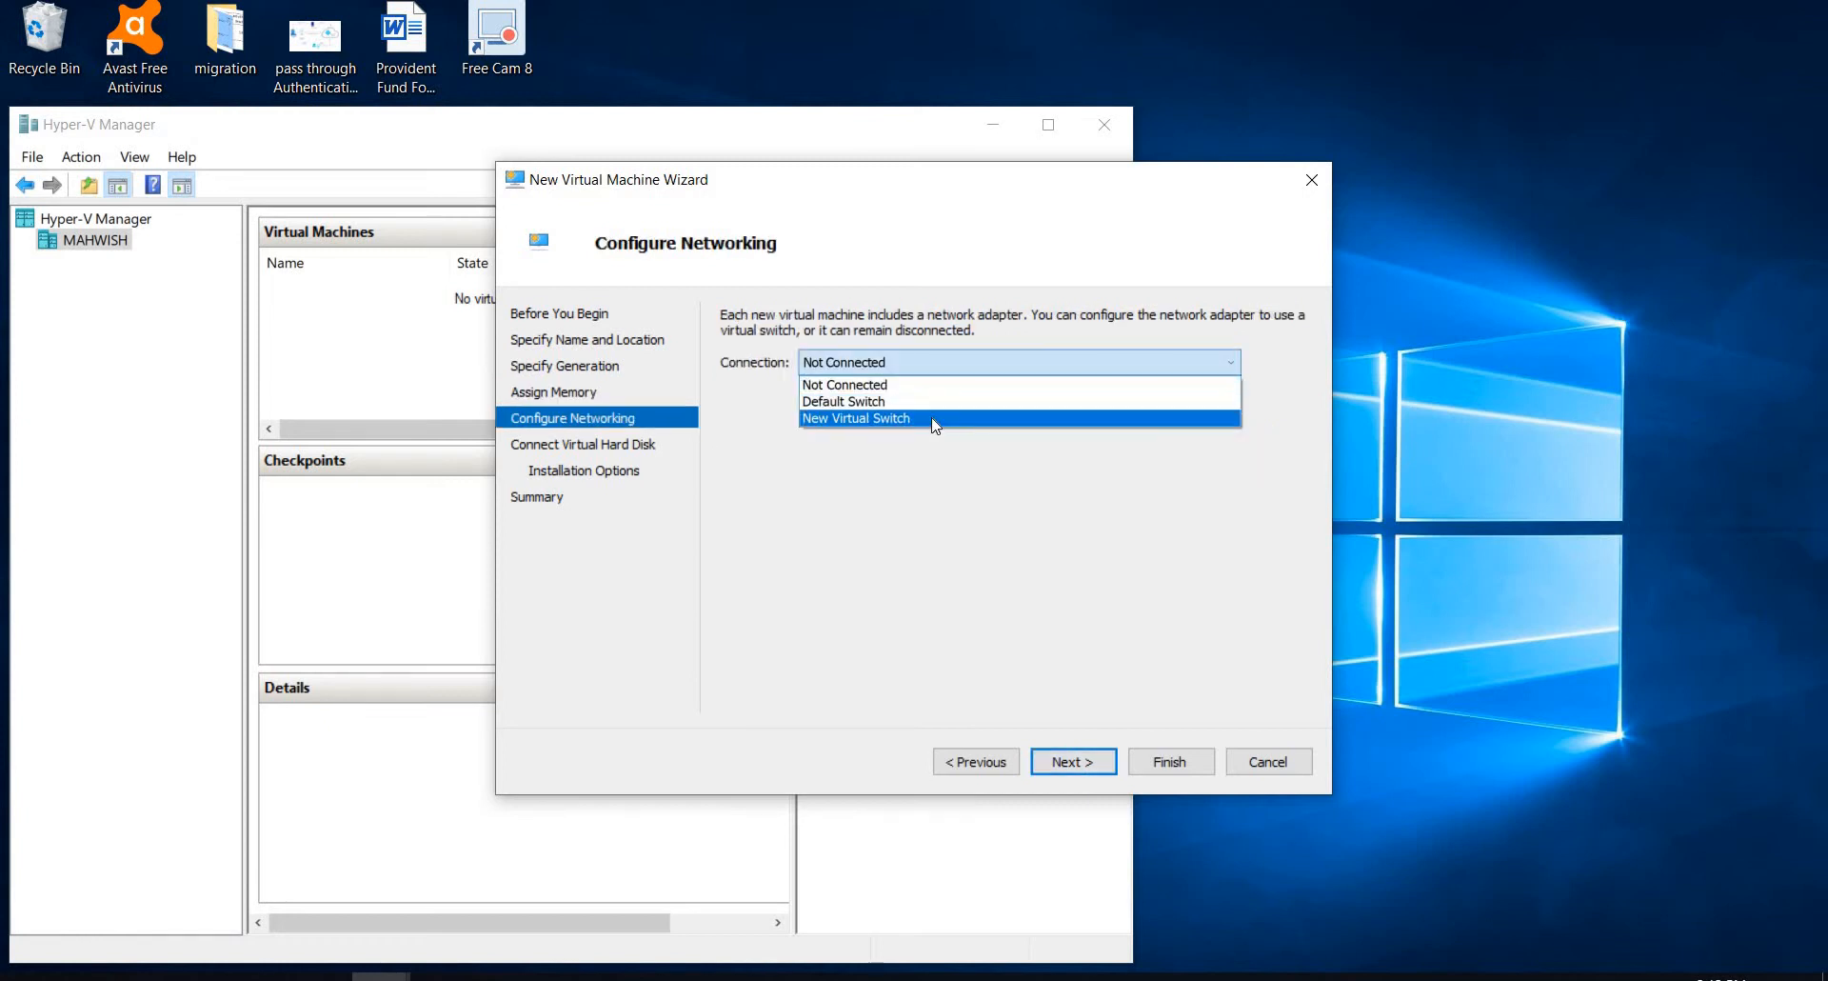
{"action": "left_click", "coordinate": [935, 419]}
{"action": "left_click", "coordinate": [1076, 762]}
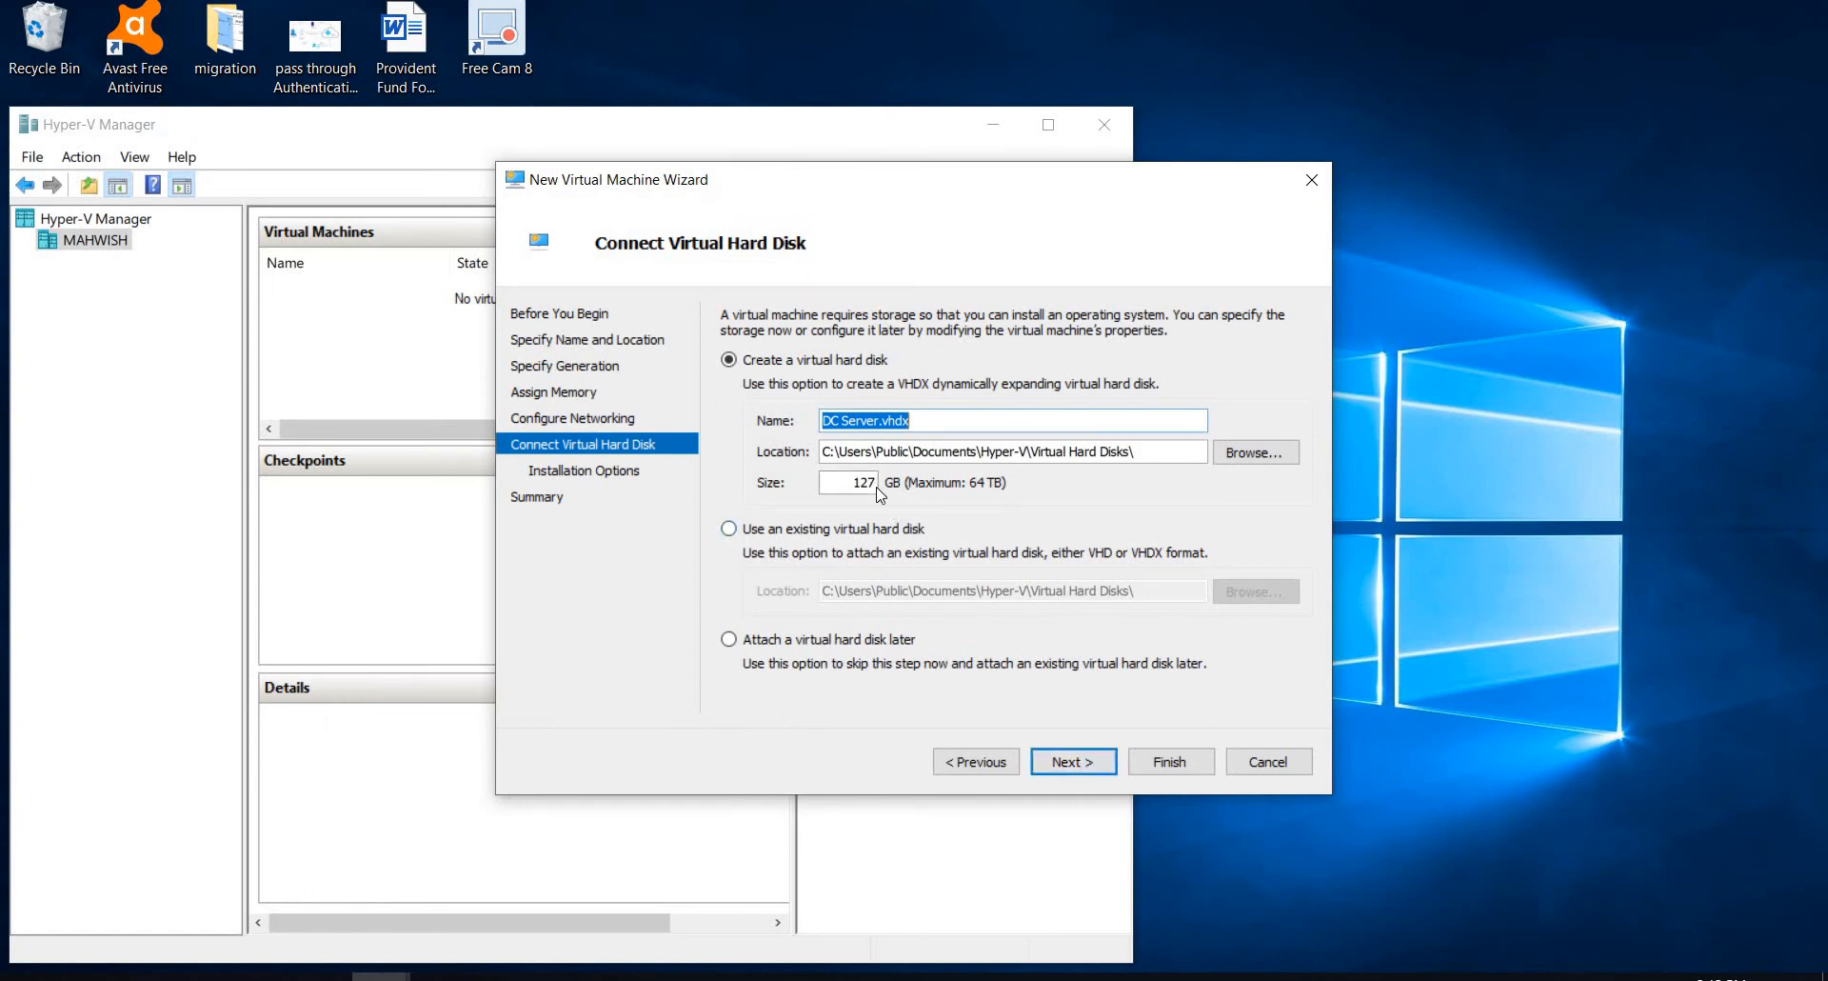
{"action": "left_click", "coordinate": [877, 483]}
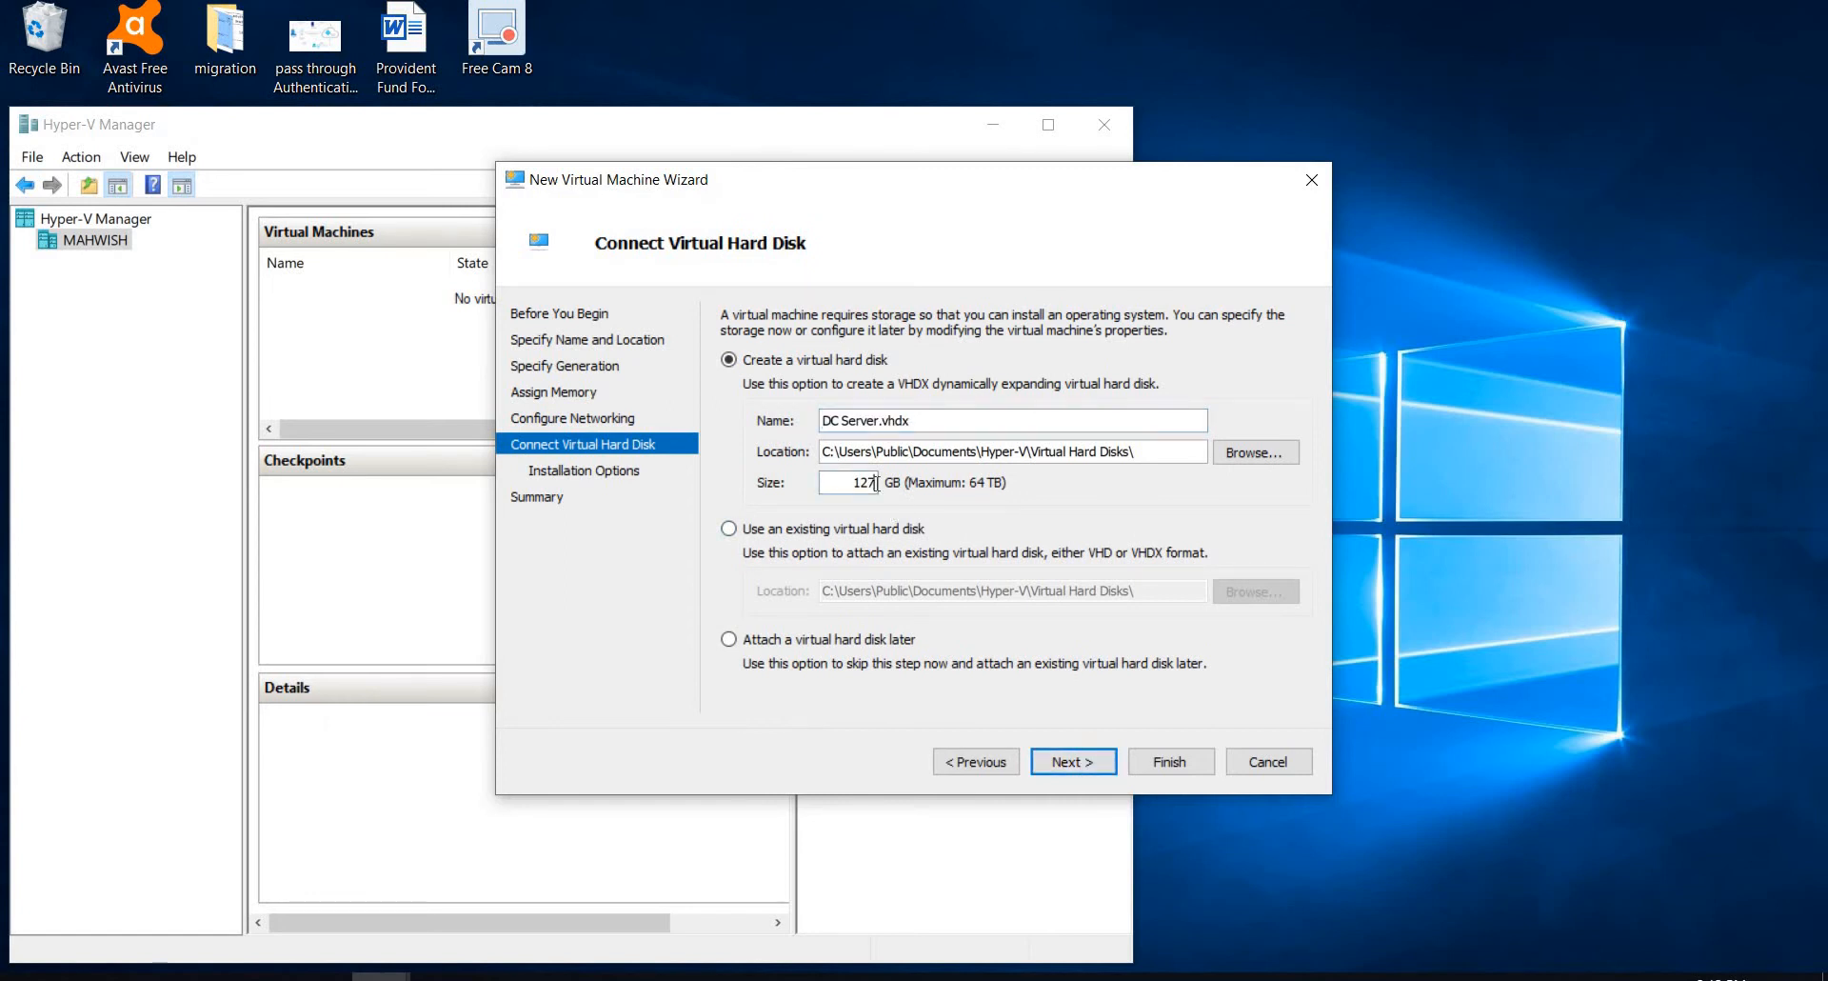
{"action": "key", "text": "BackSpace"}
{"action": "left_click", "coordinate": [1085, 763]}
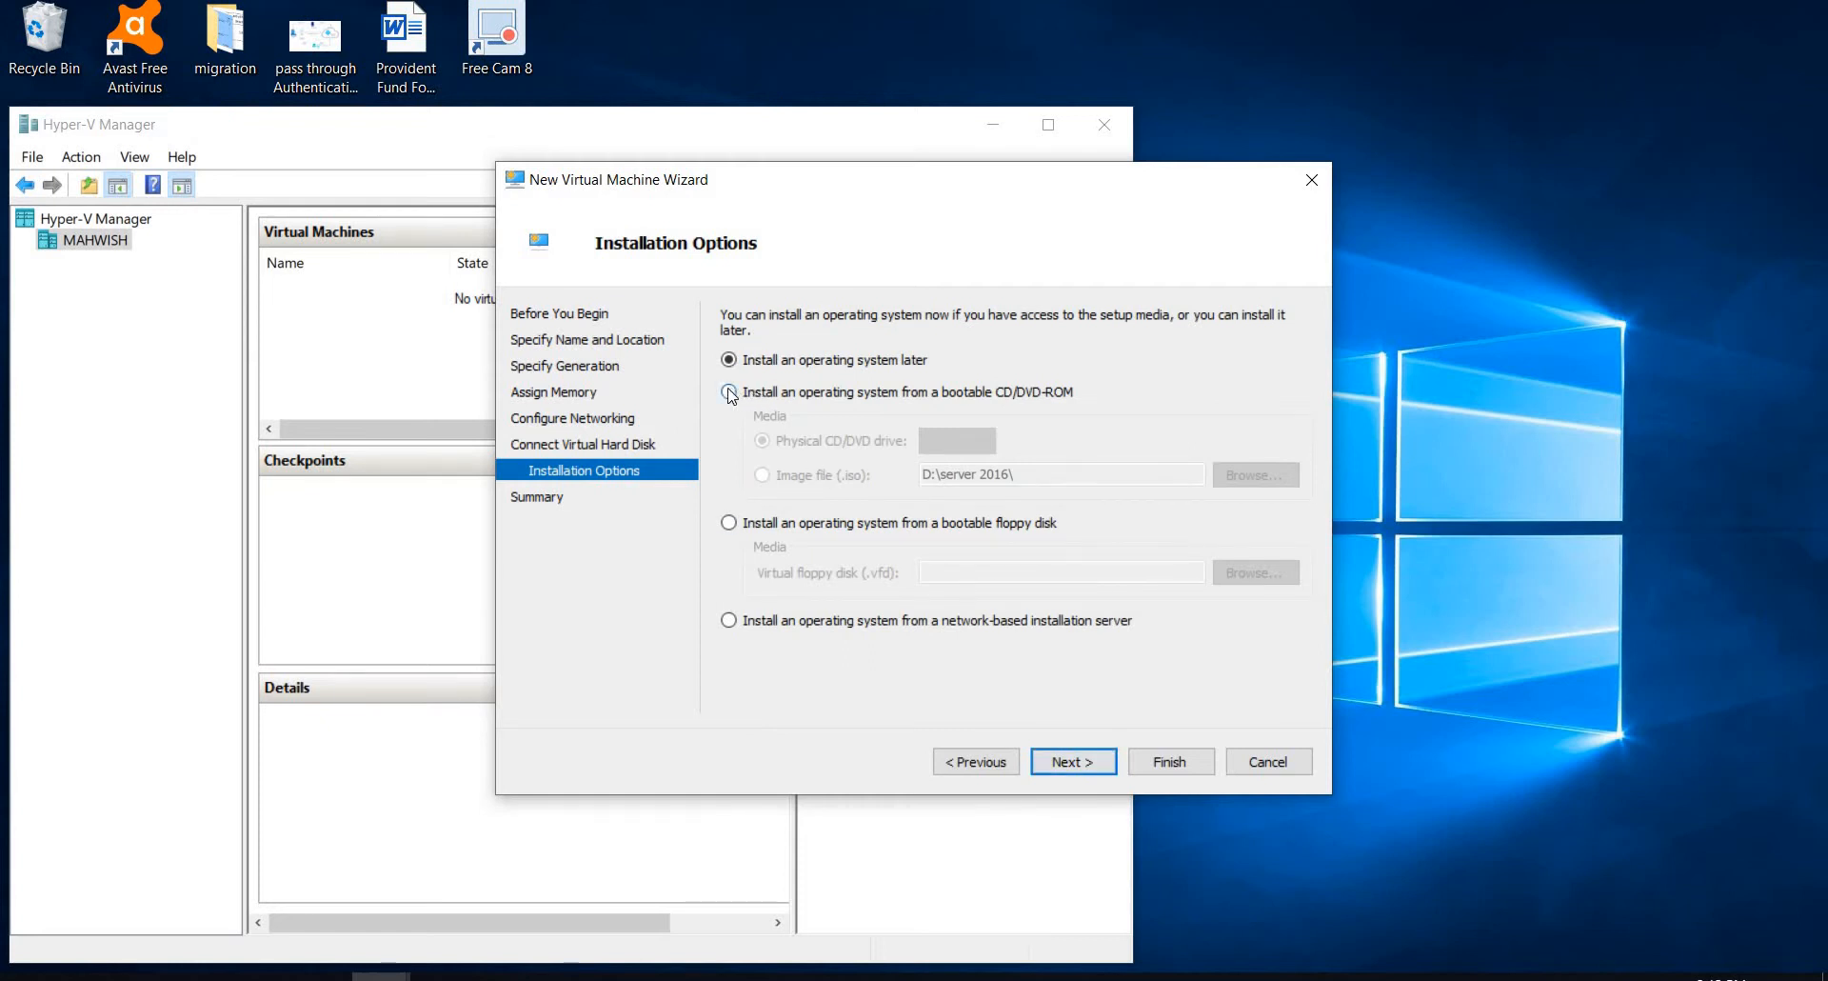
Step: Set the operating system to install from the server 2016 folder's en_windows_server_2016_x64 ISO image and finish creating the machine
{"action": "left_click", "coordinate": [729, 392]}
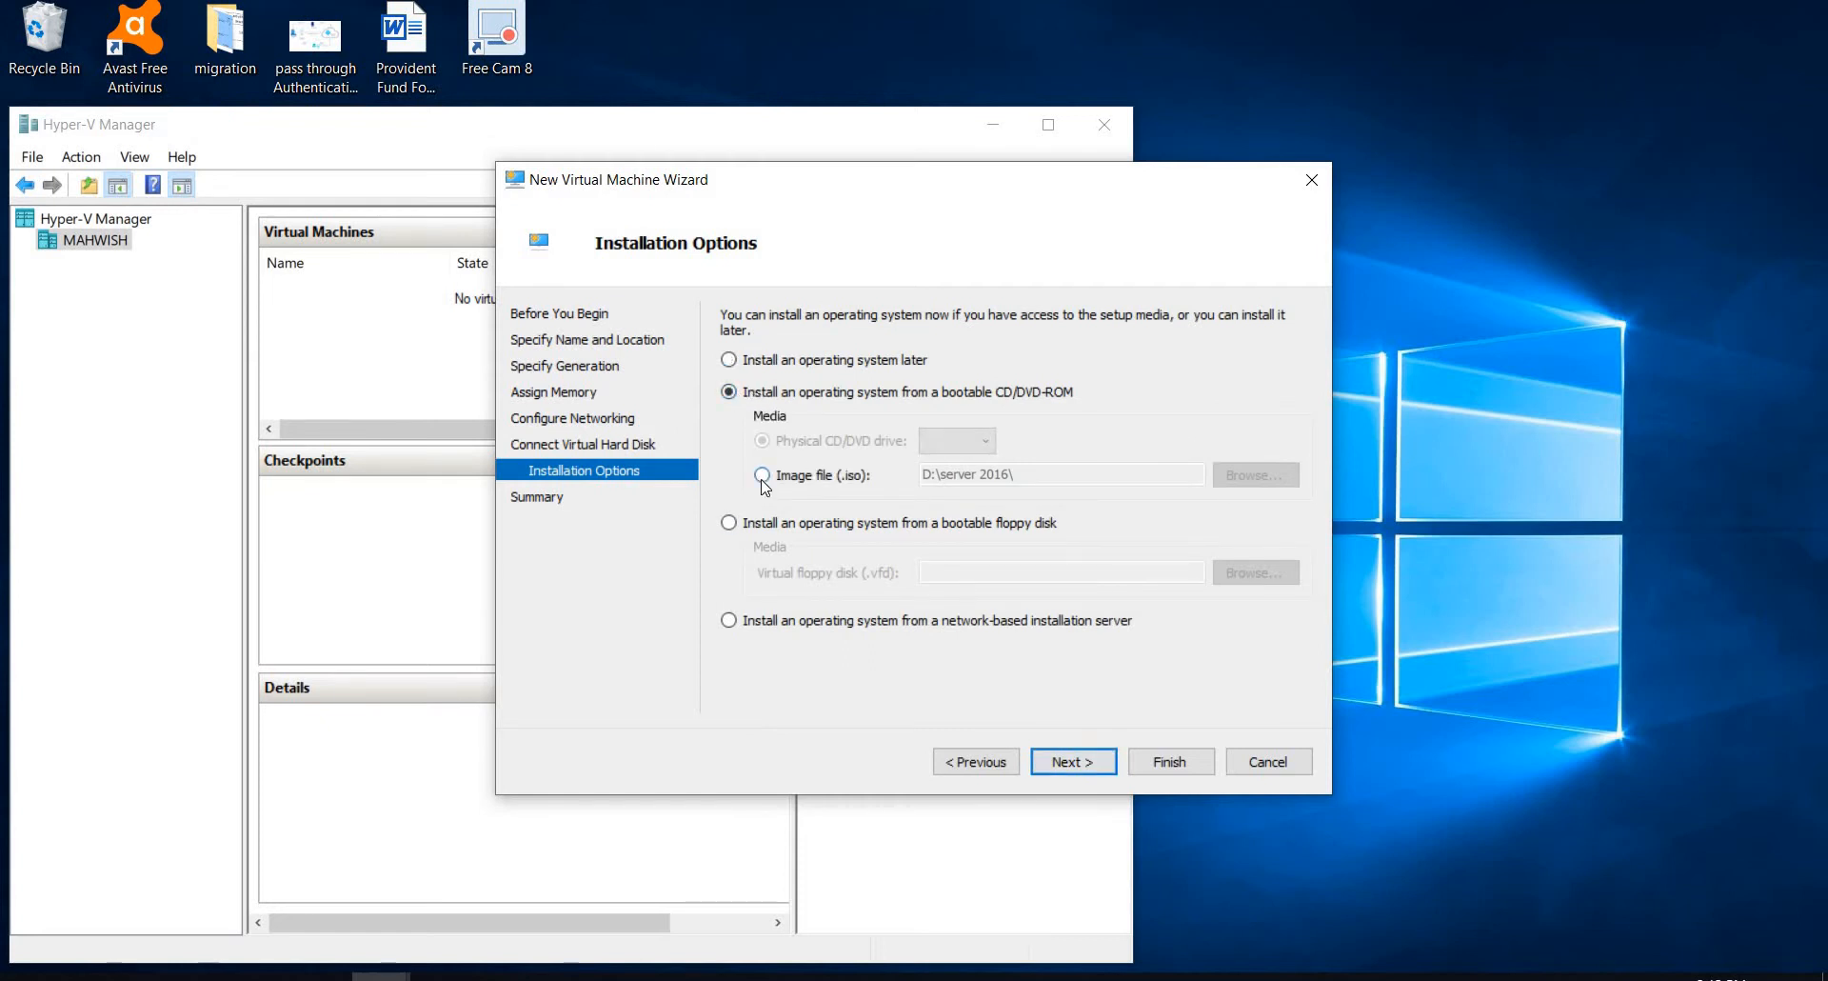
{"action": "left_click", "coordinate": [762, 482]}
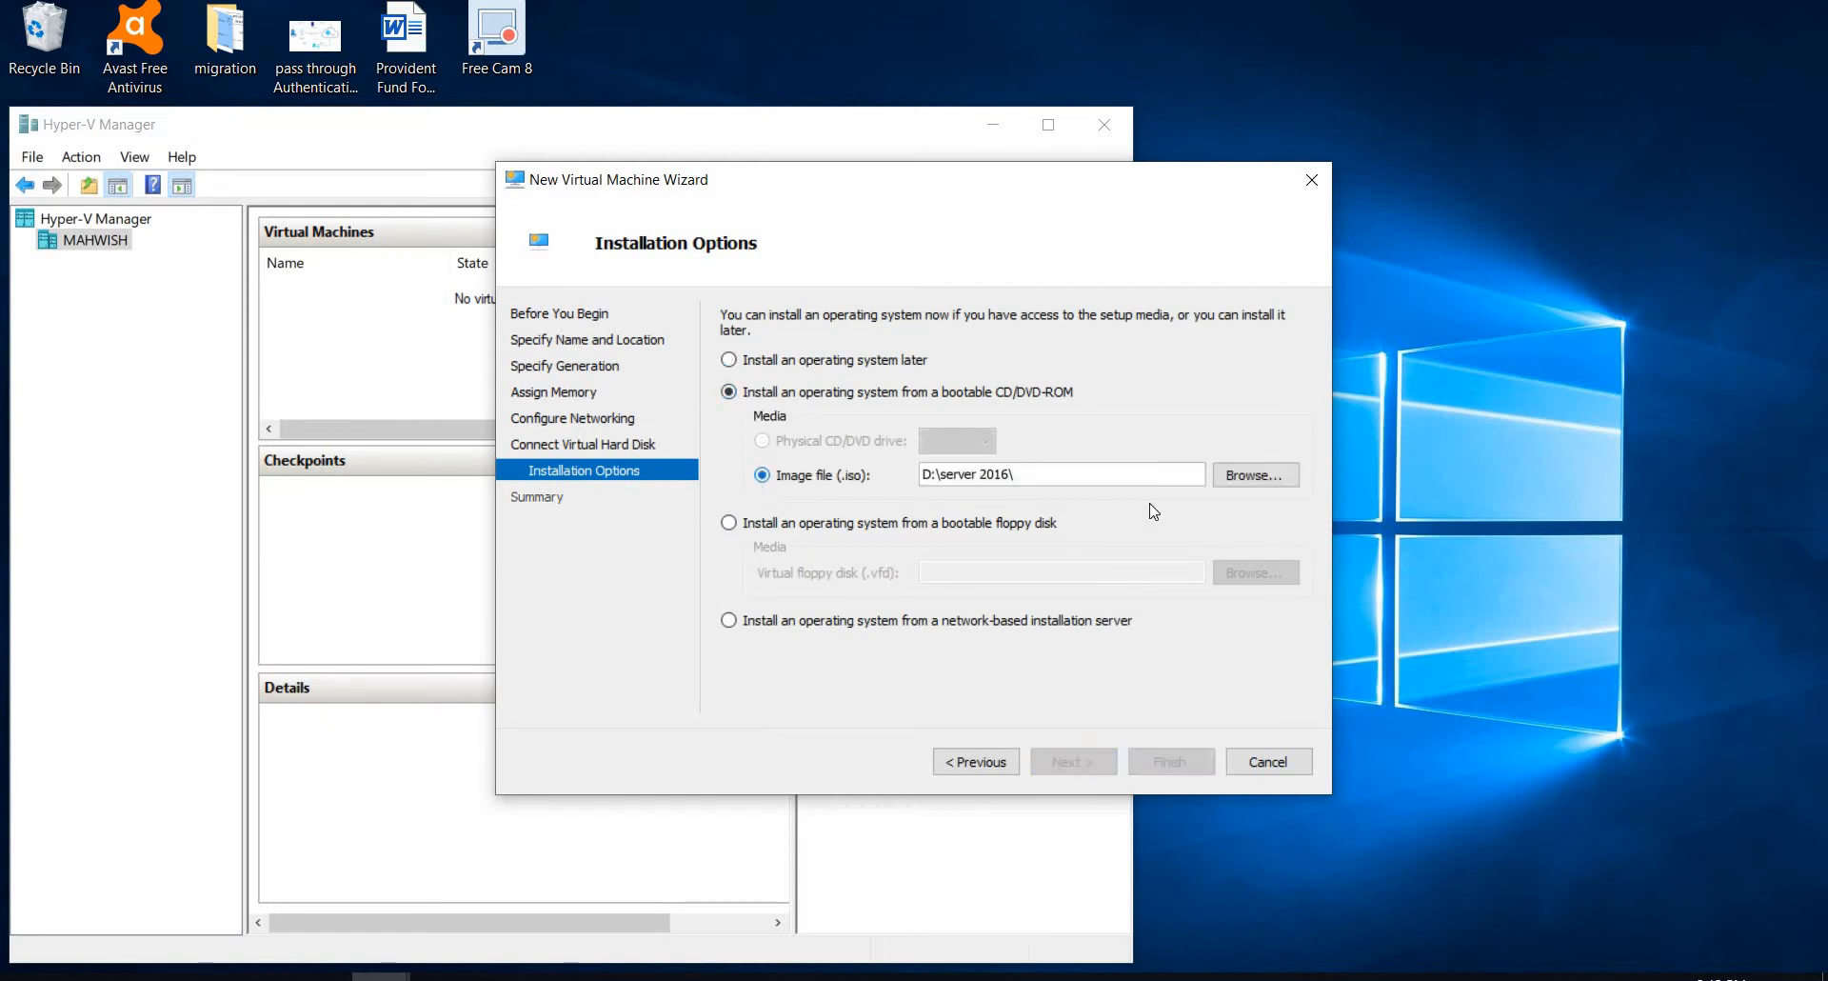
{"action": "left_click", "coordinate": [1230, 484]}
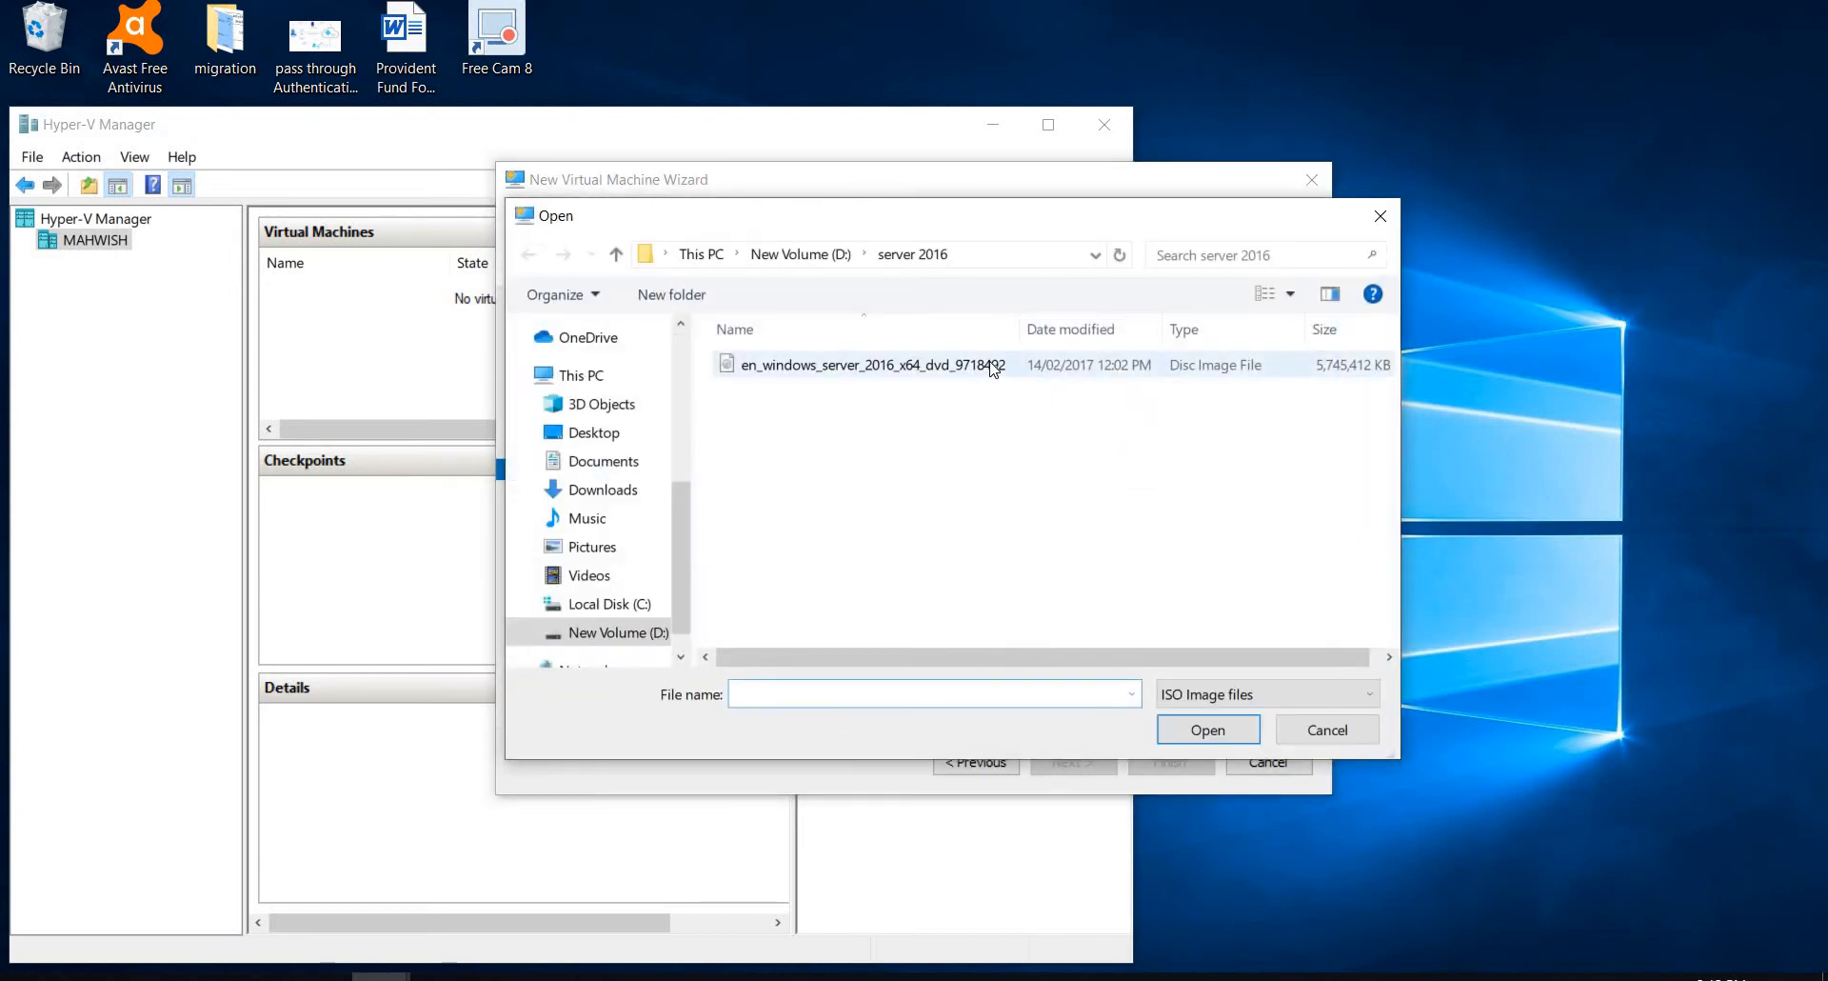
{"action": "double_click", "coordinate": [994, 369]}
{"action": "left_click", "coordinate": [1071, 762]}
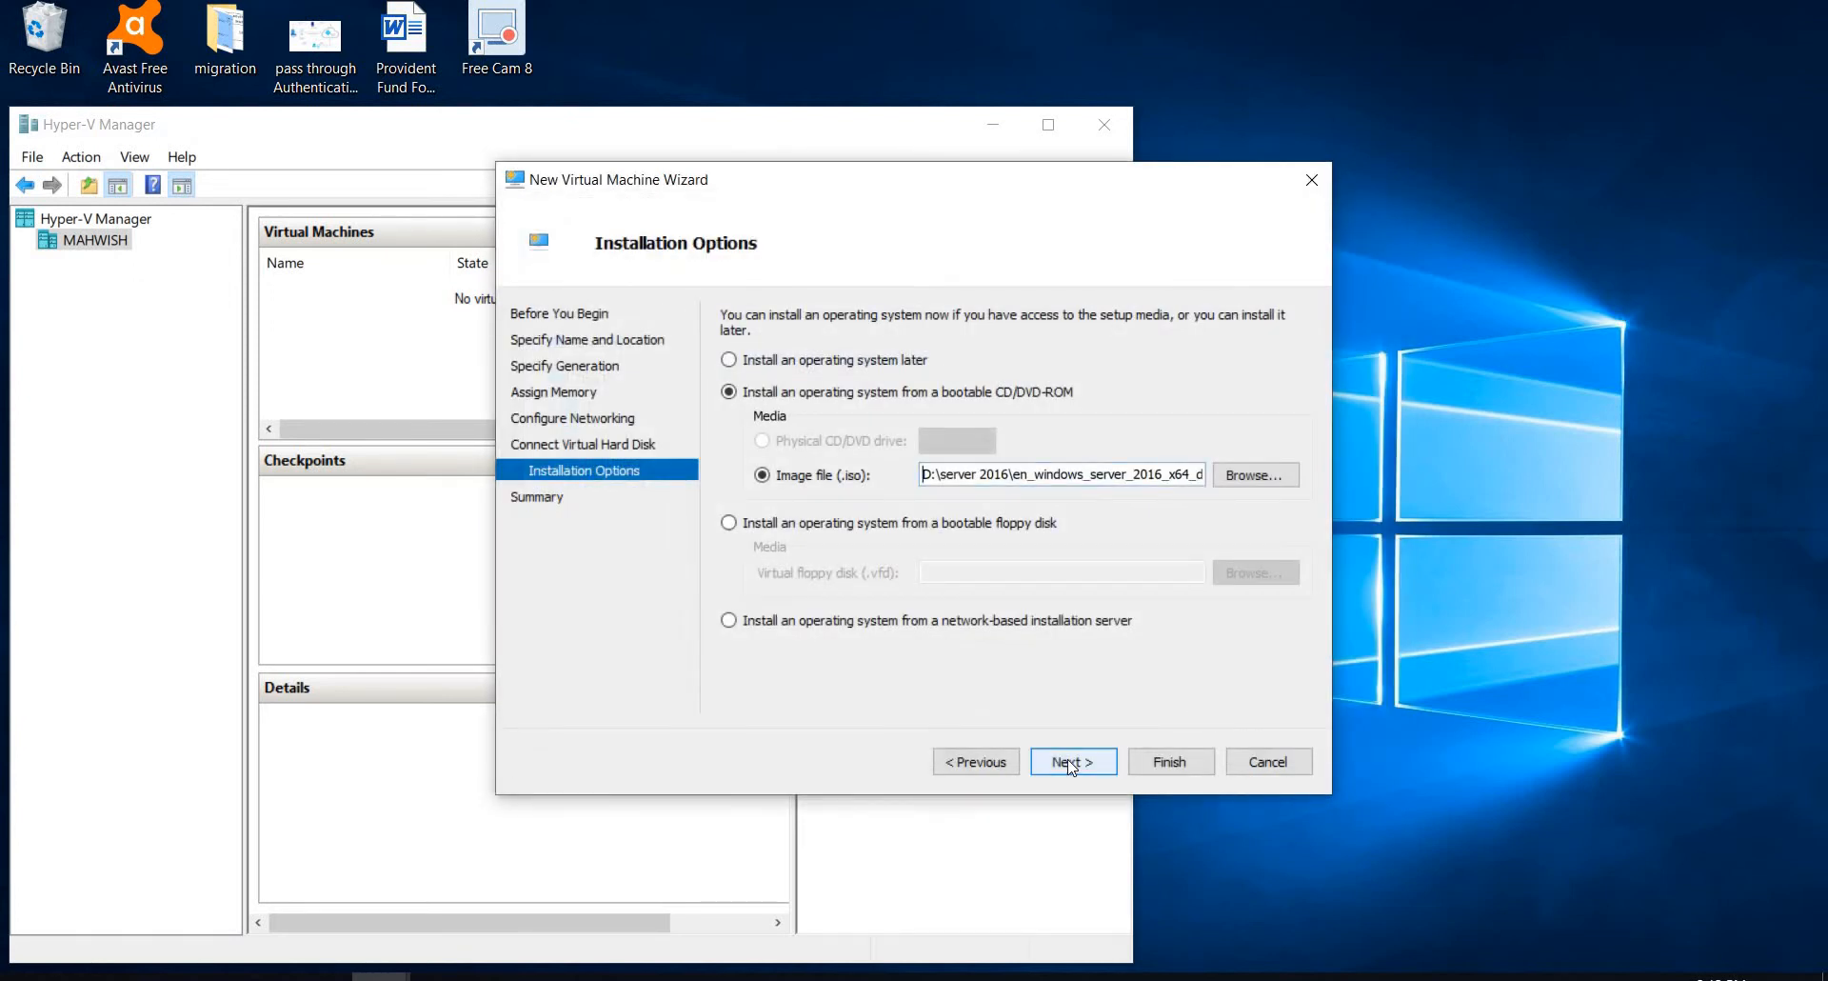
{"action": "left_click", "coordinate": [1171, 762]}
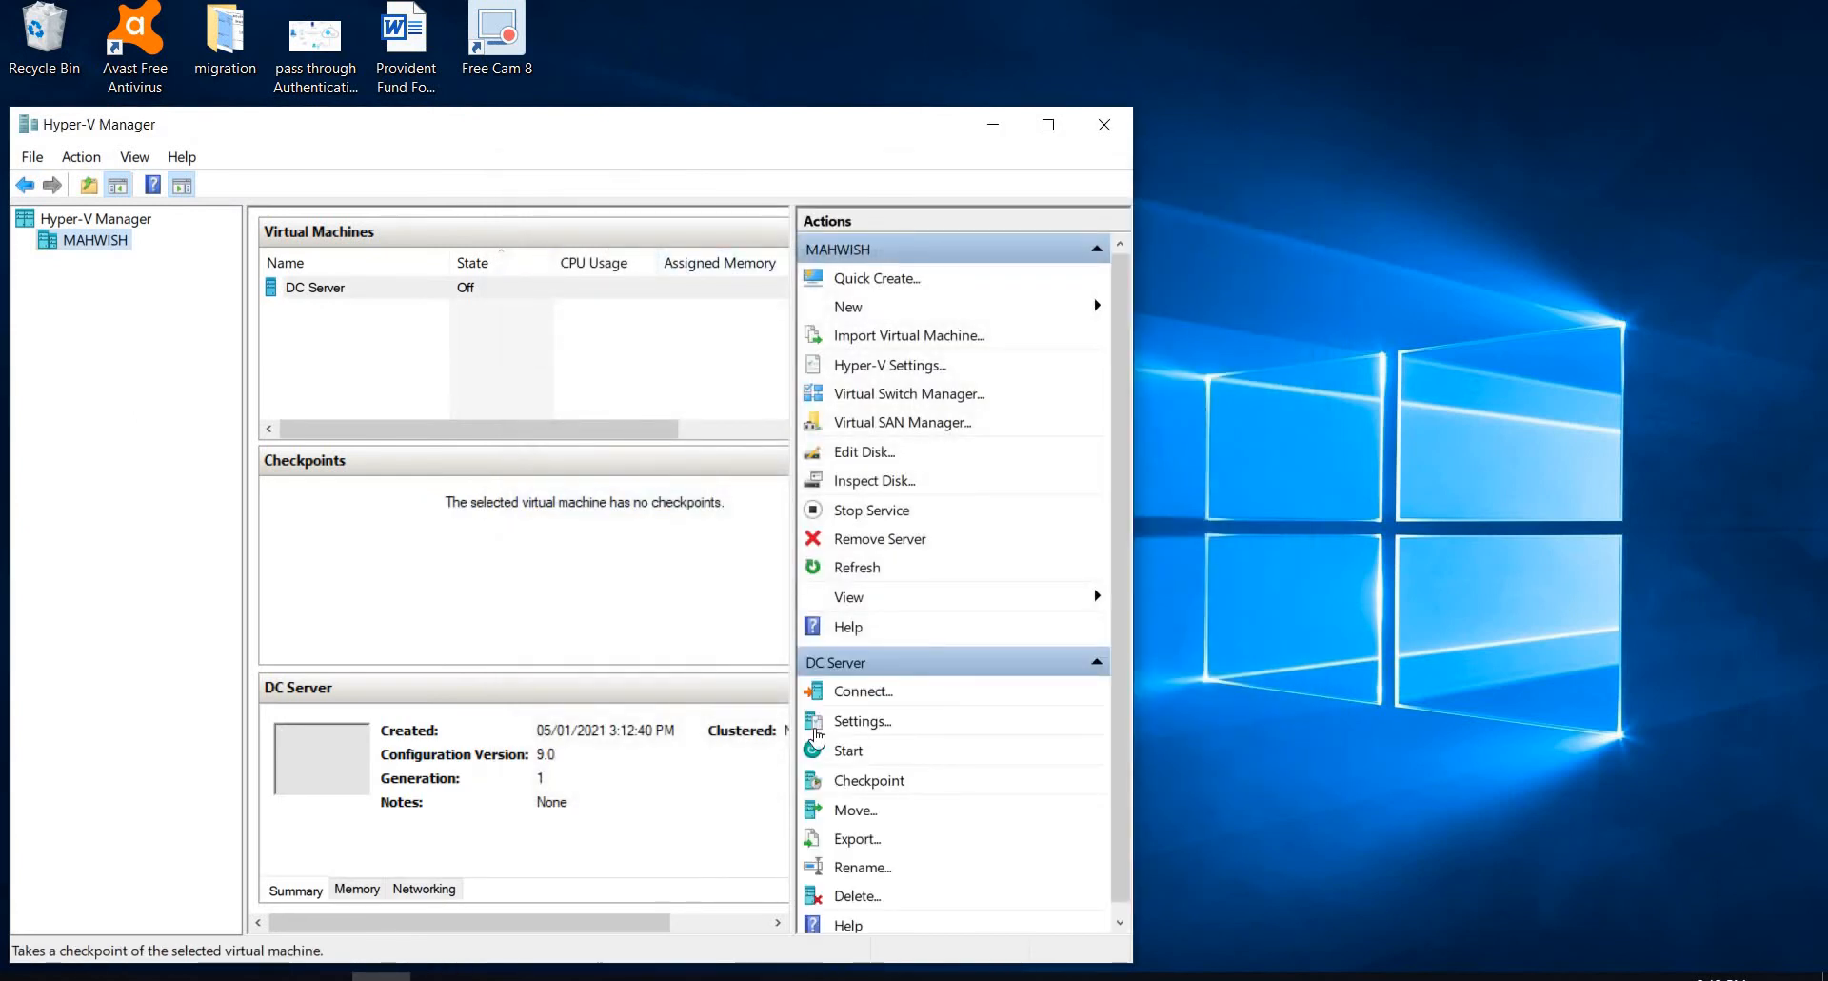
Step: Connect to the DC Server virtual machine, start it and move its connection window higher on the desktop
{"action": "left_click", "coordinate": [857, 695]}
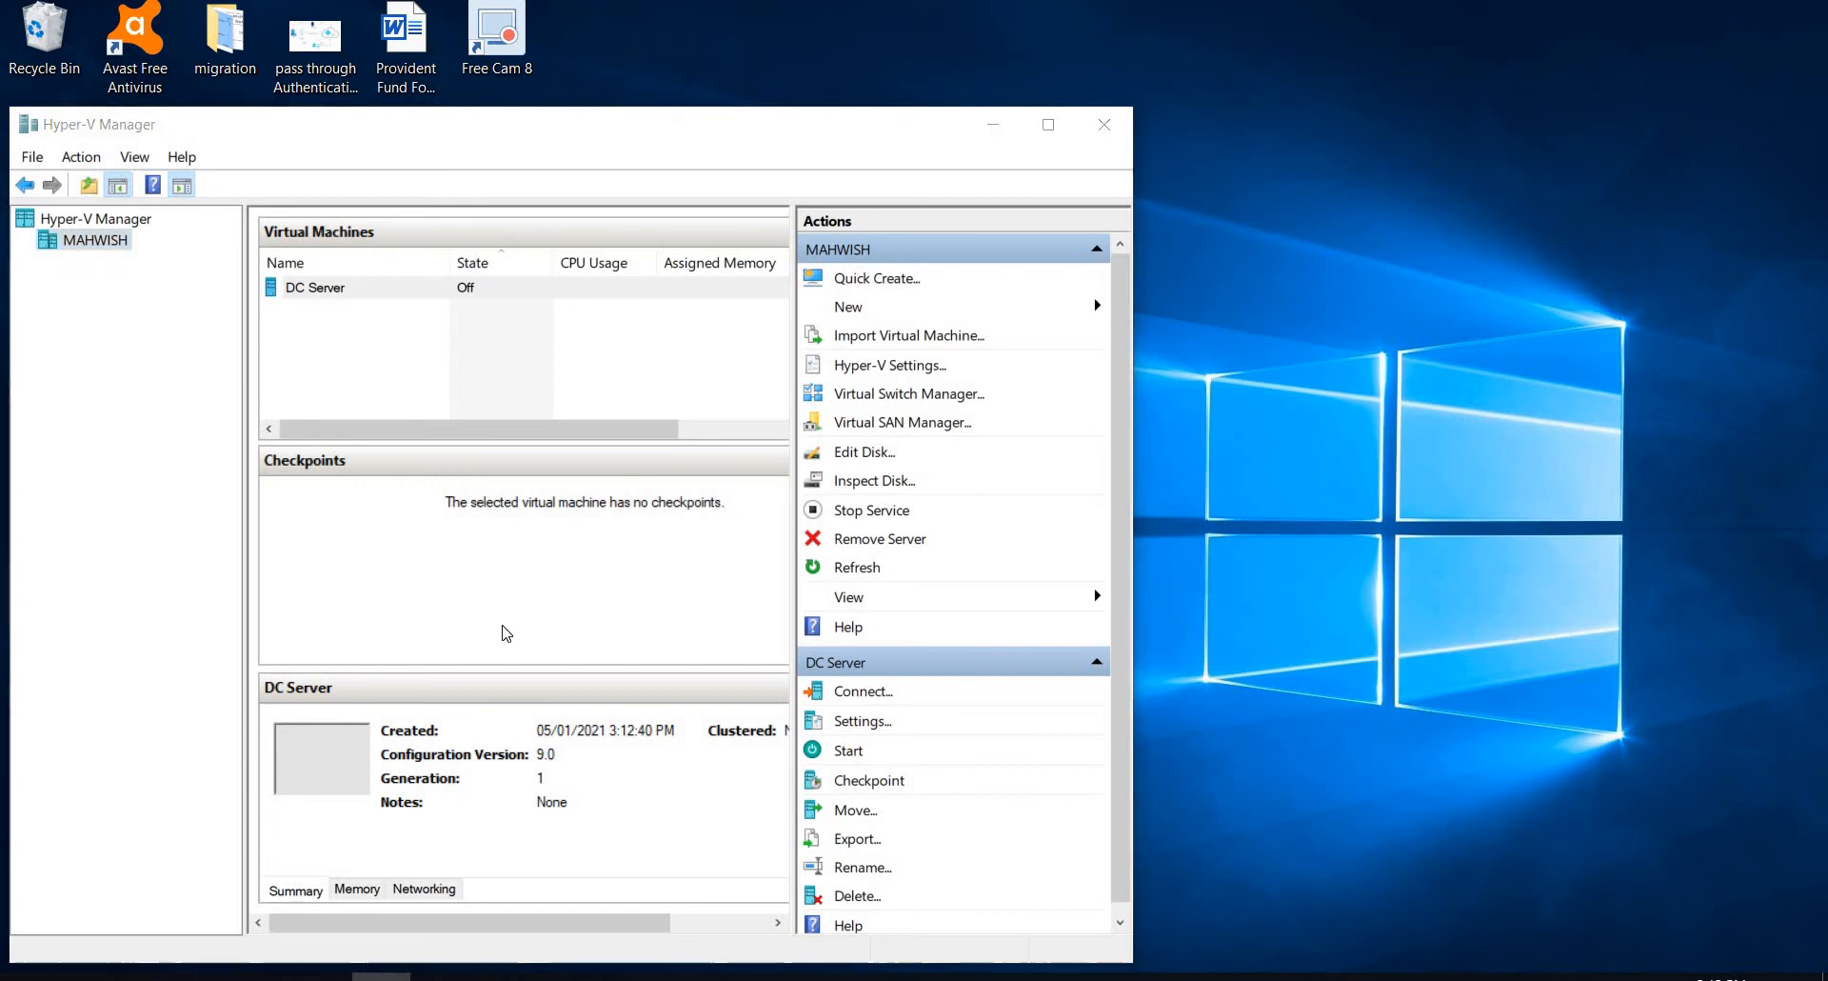
{"action": "left_click", "coordinate": [470, 444]}
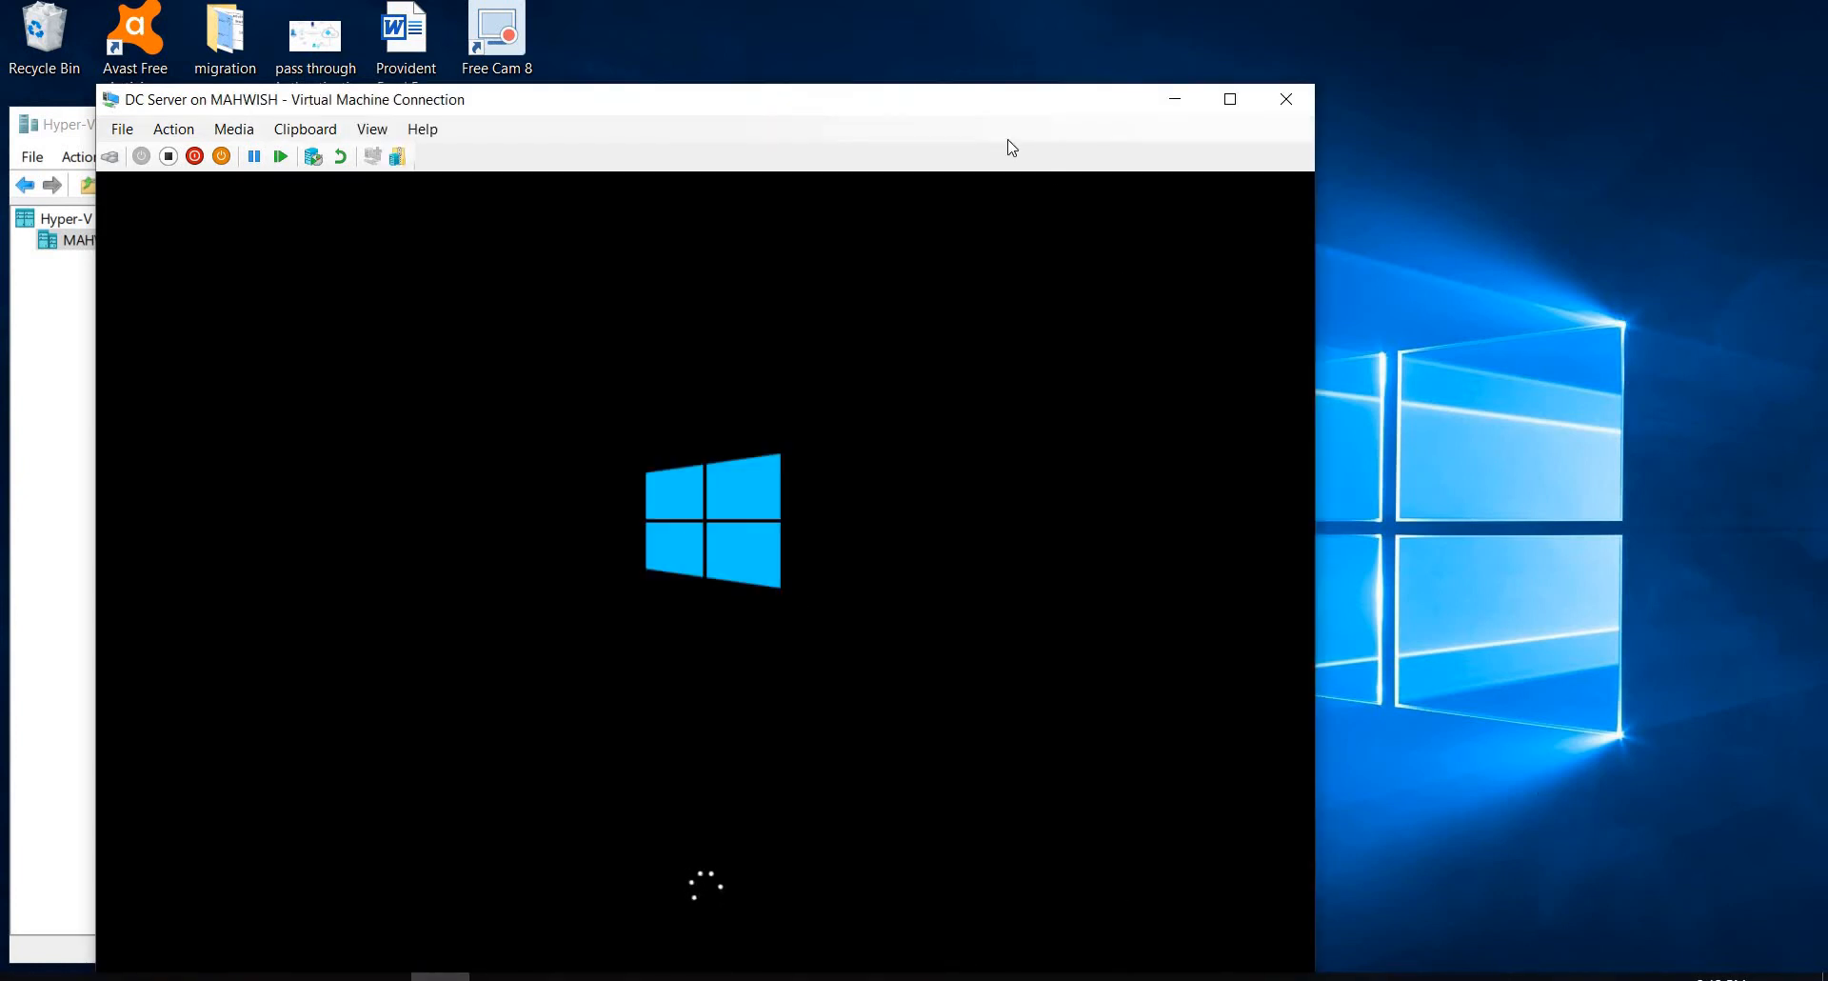
{"action": "left_click_drag", "start_coordinate": [951, 114], "coordinate": [1021, 53]}
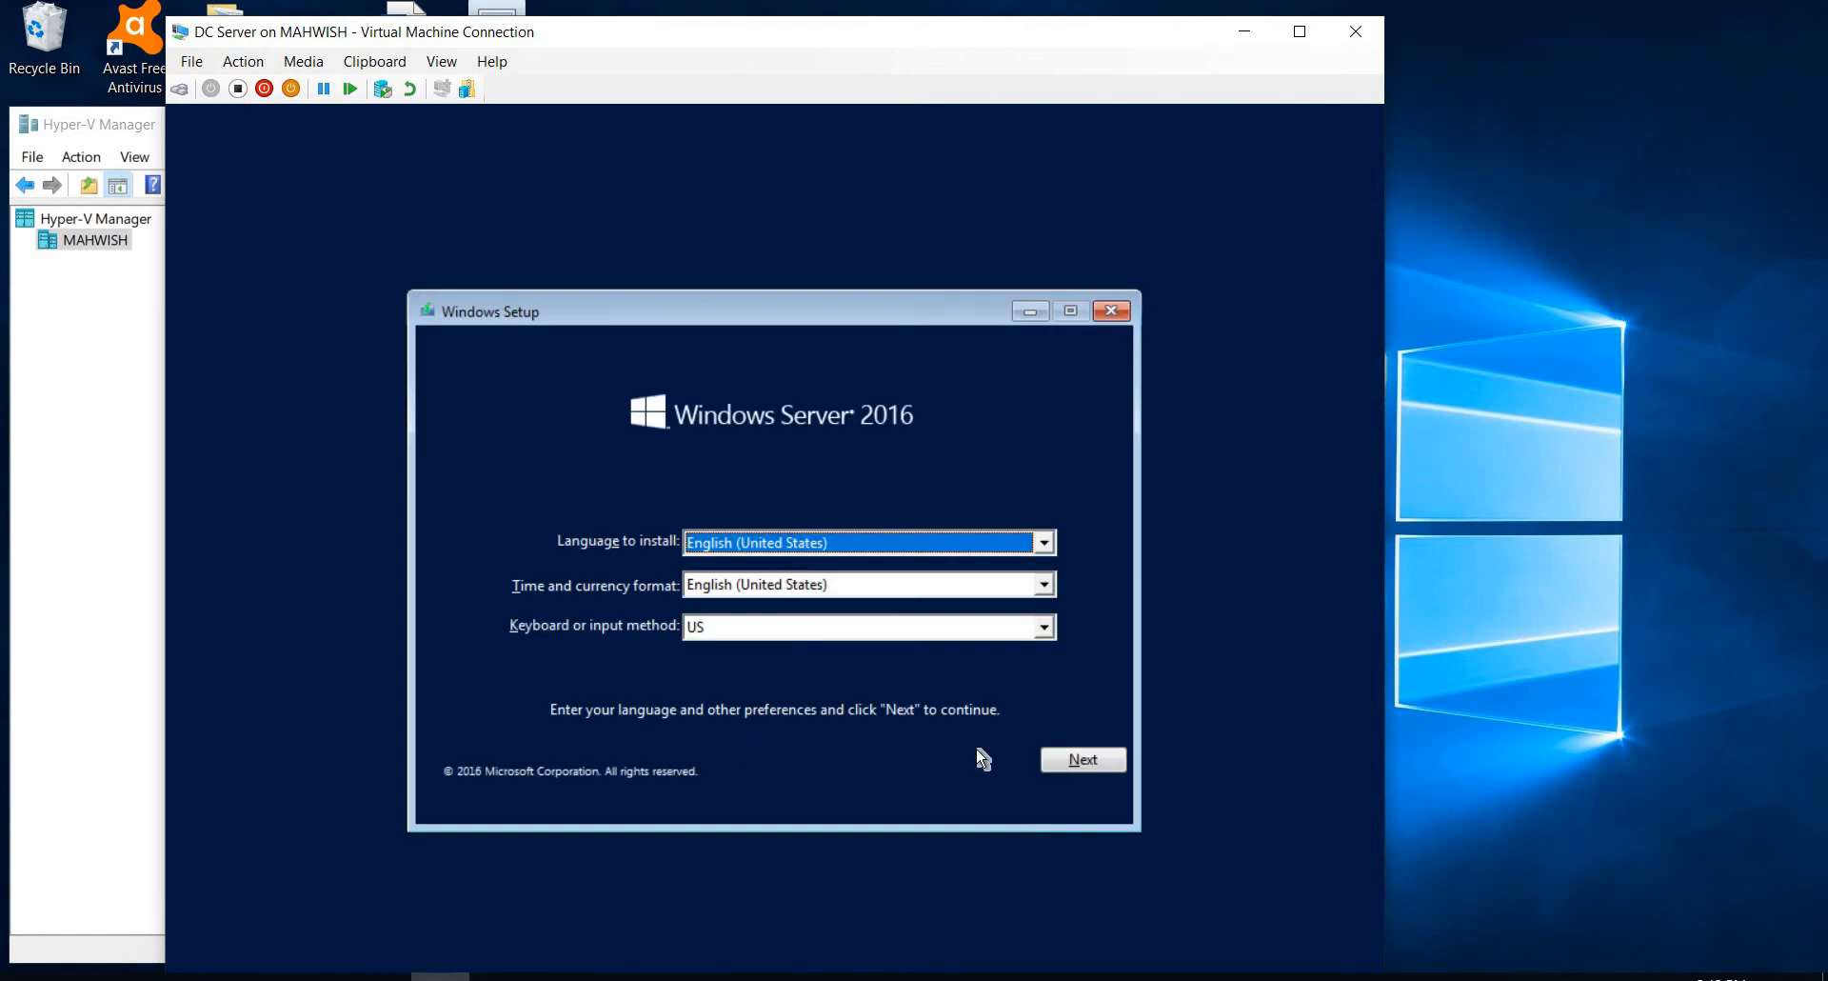
Step: Accept the default setup language and choose Windows Server 2016 Standard (Desktop Experience) as the operating system
{"action": "left_click", "coordinate": [1068, 762]}
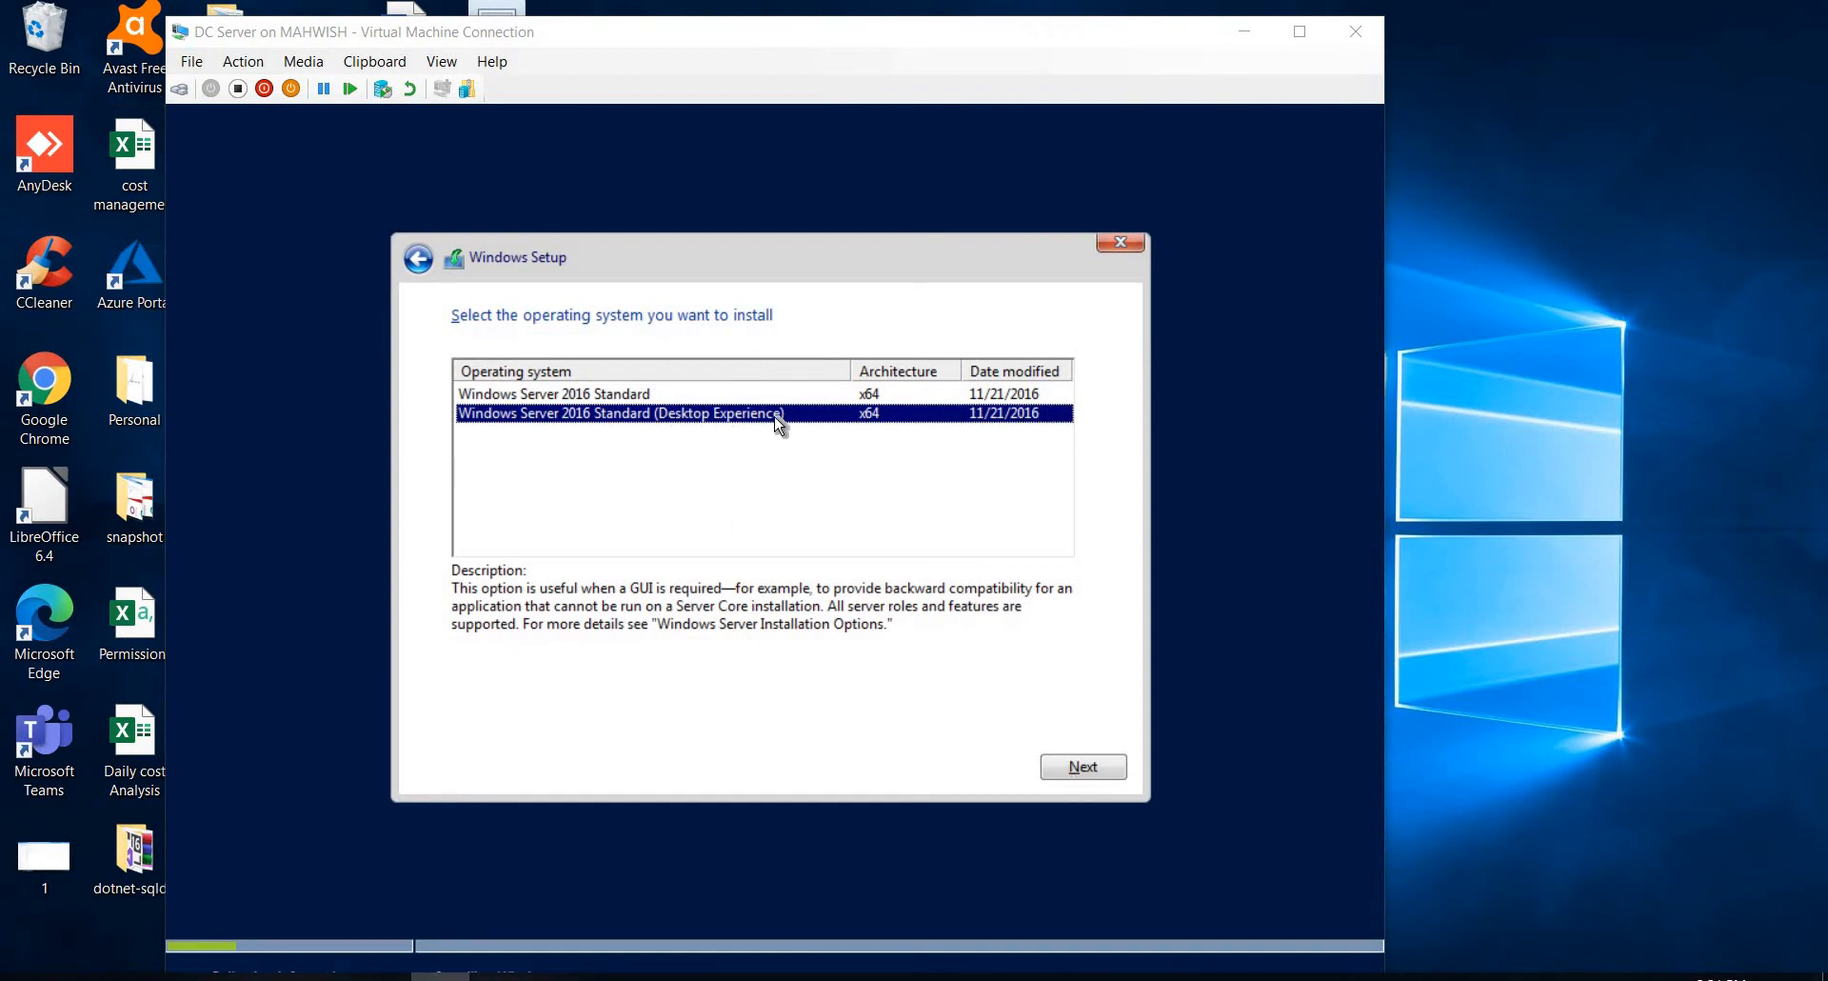
{"action": "left_click", "coordinate": [1067, 762]}
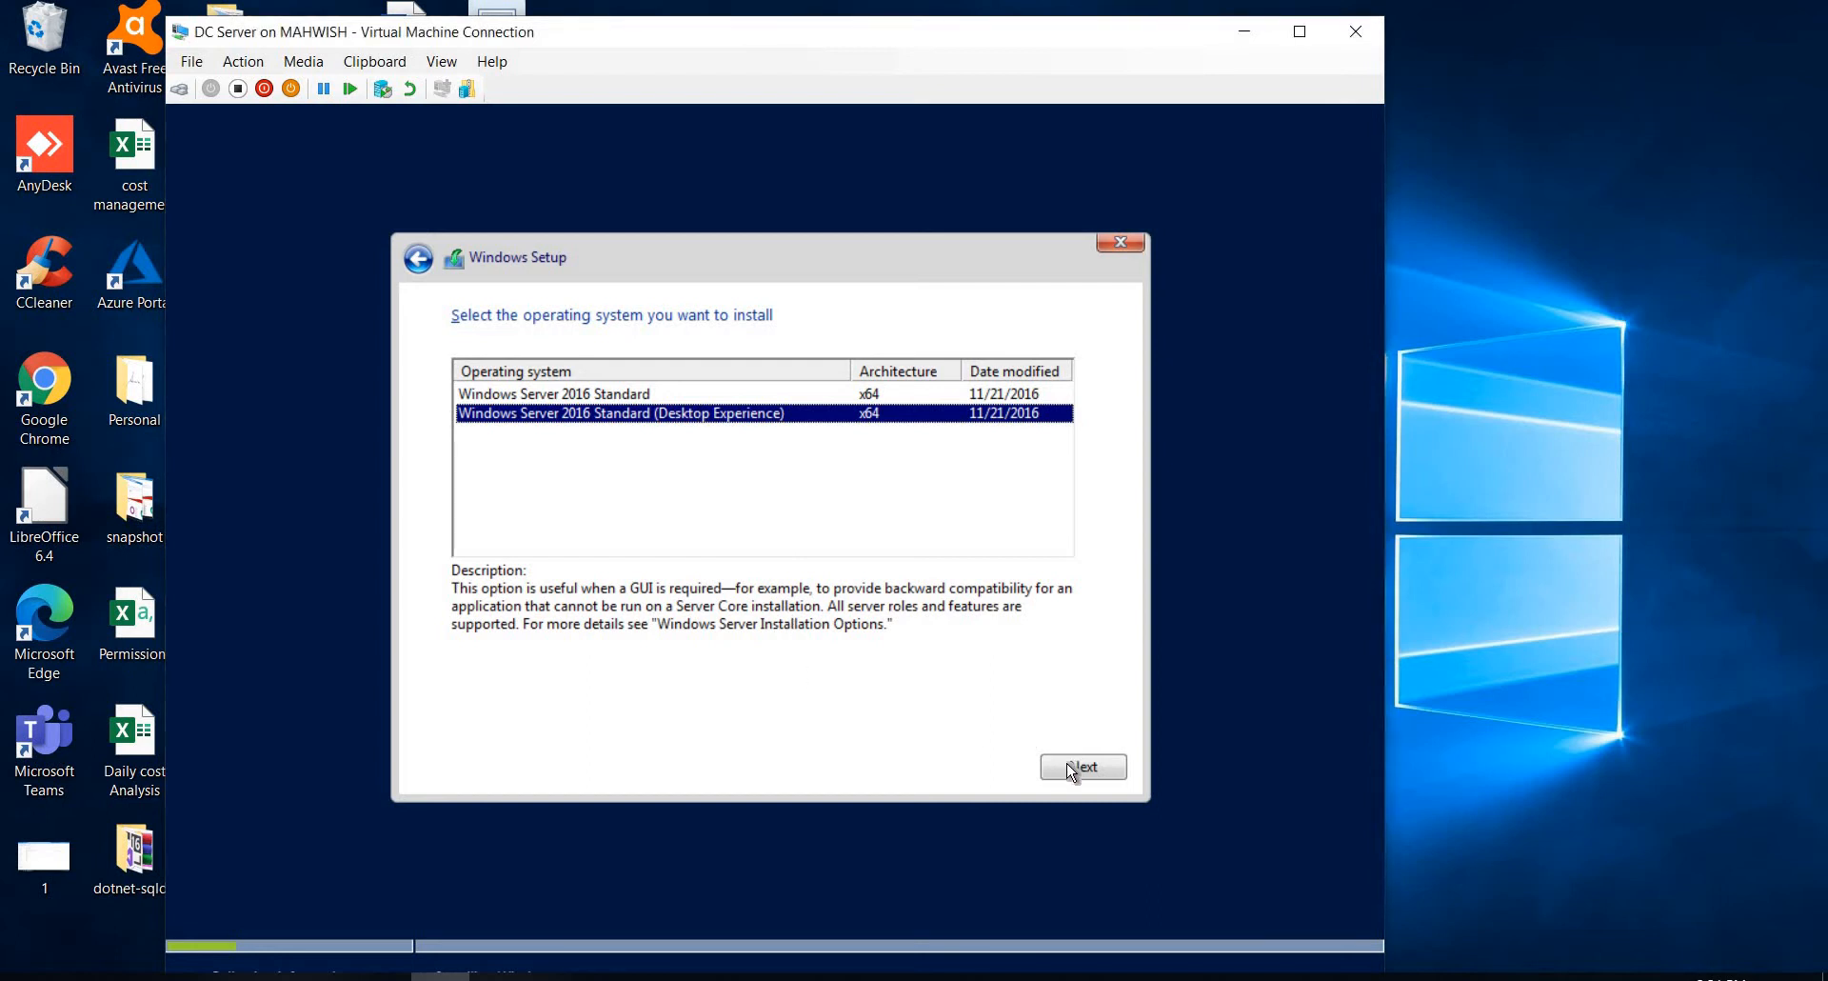
{"action": "left_click", "coordinate": [1067, 762]}
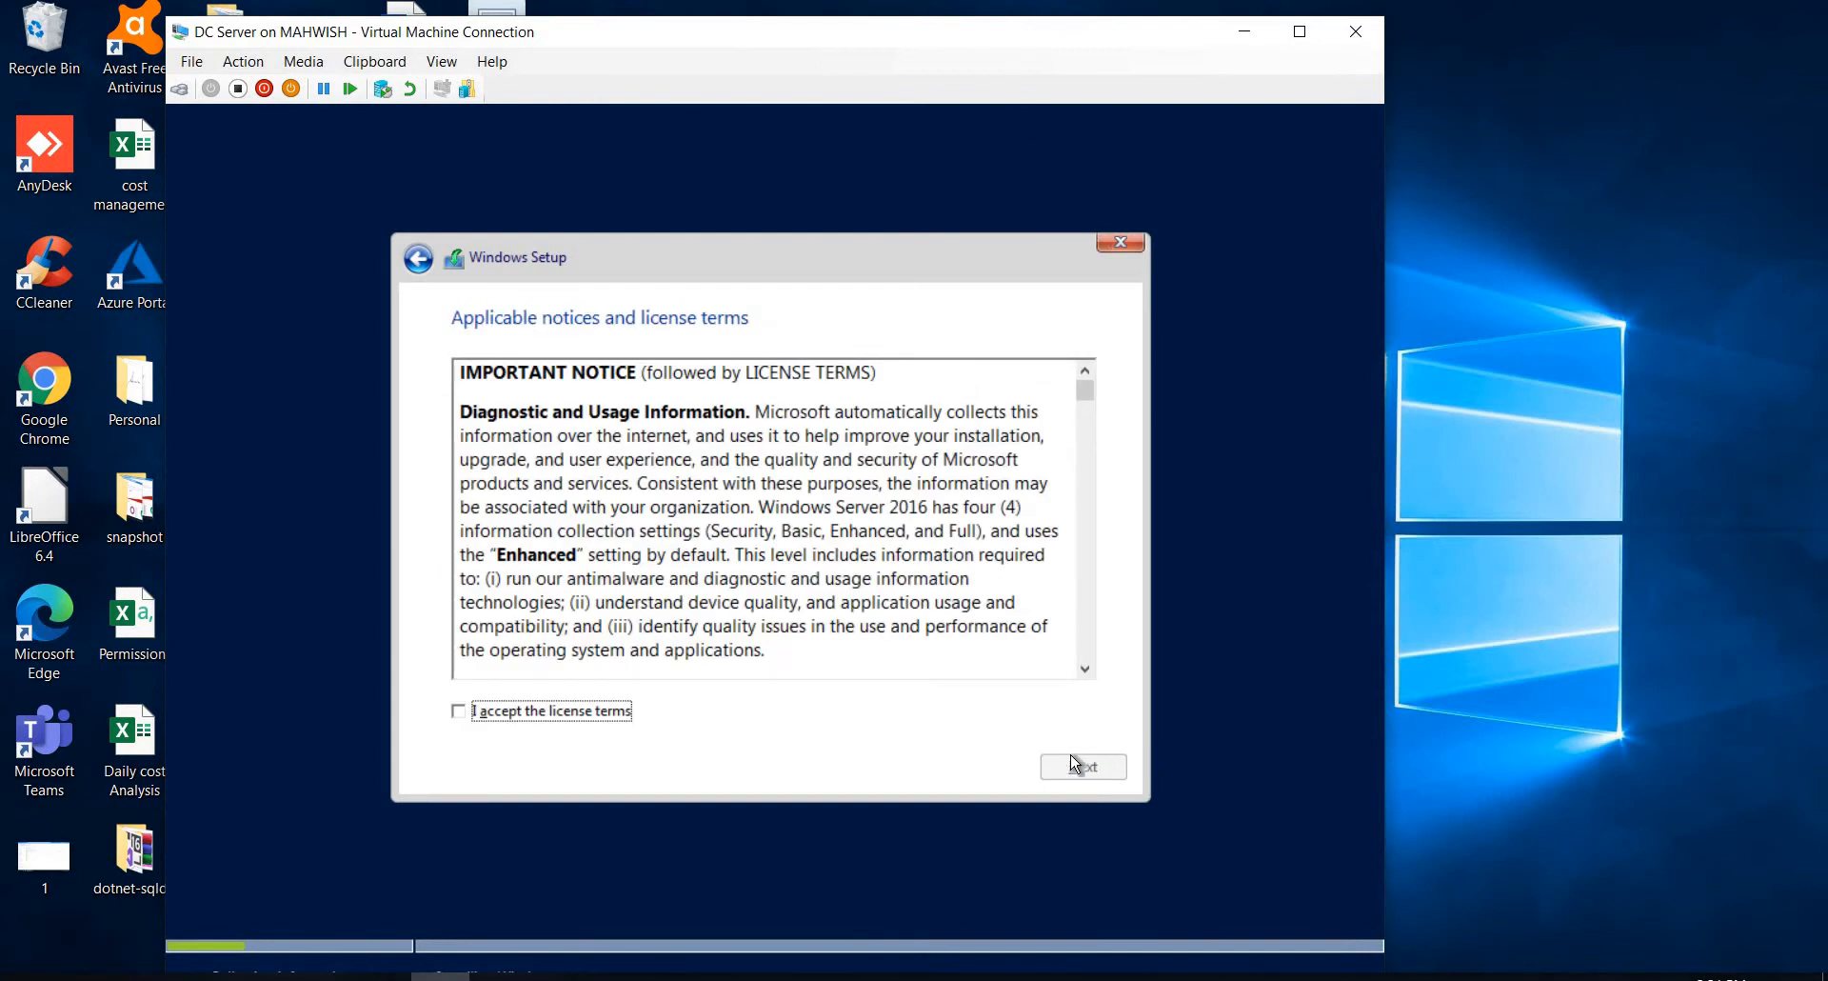
Step: Accept the license terms and start a custom, Windows-only installation on the virtual machine
{"action": "left_click", "coordinate": [465, 716]}
{"action": "left_click", "coordinate": [1069, 767]}
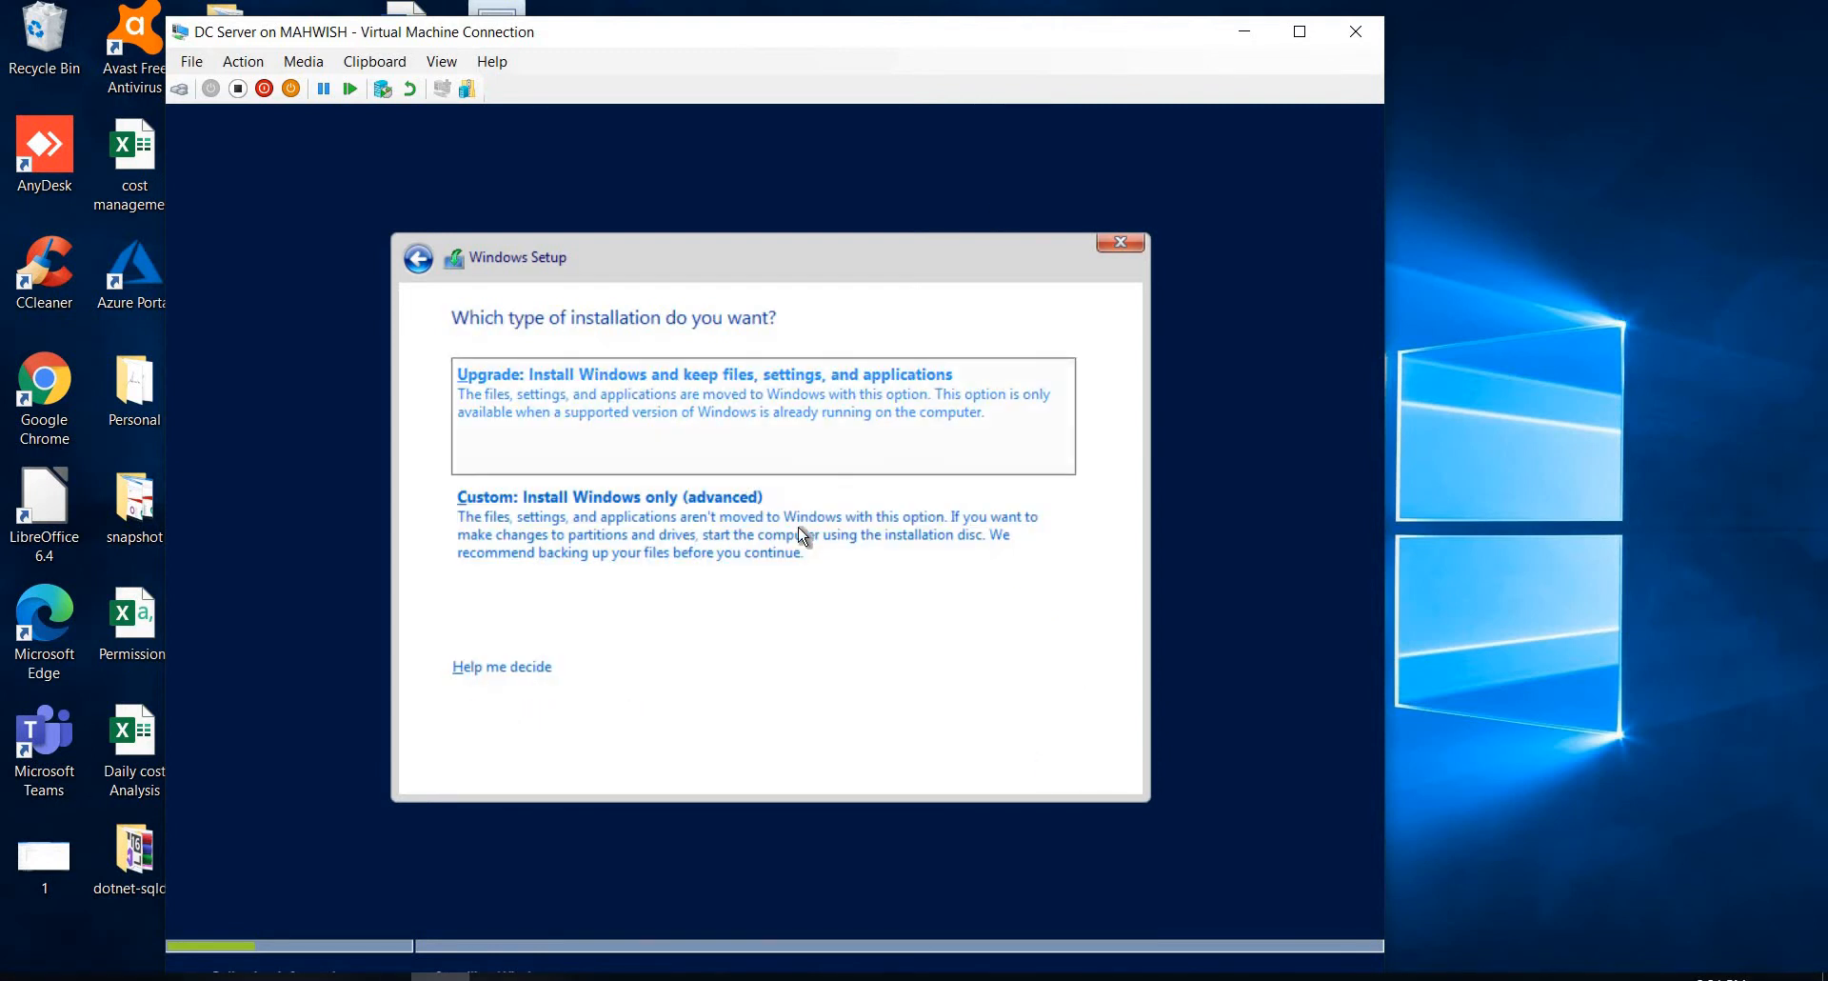
{"action": "left_click", "coordinate": [914, 600]}
{"action": "left_click", "coordinate": [1067, 766]}
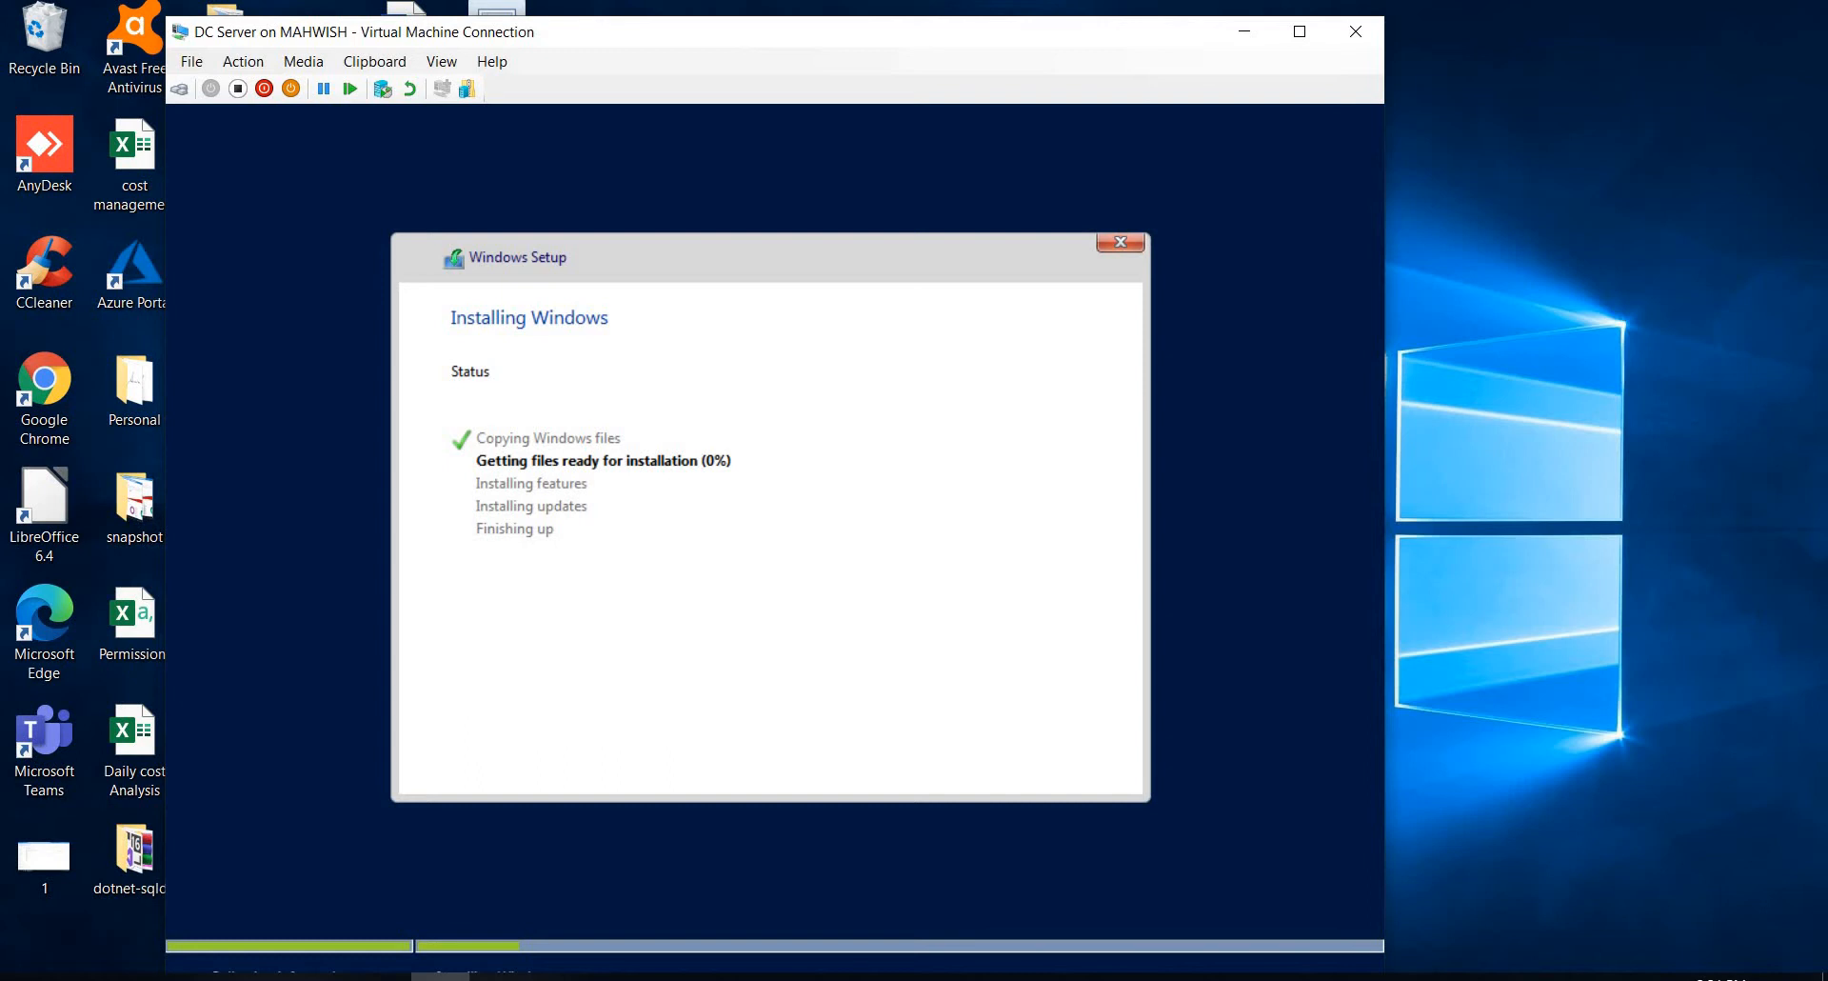
Step: Minimize the DC Server connection, switch to Hyper-V Manager and start creating a new virtual machine on the local host
{"action": "left_click", "coordinate": [1245, 38]}
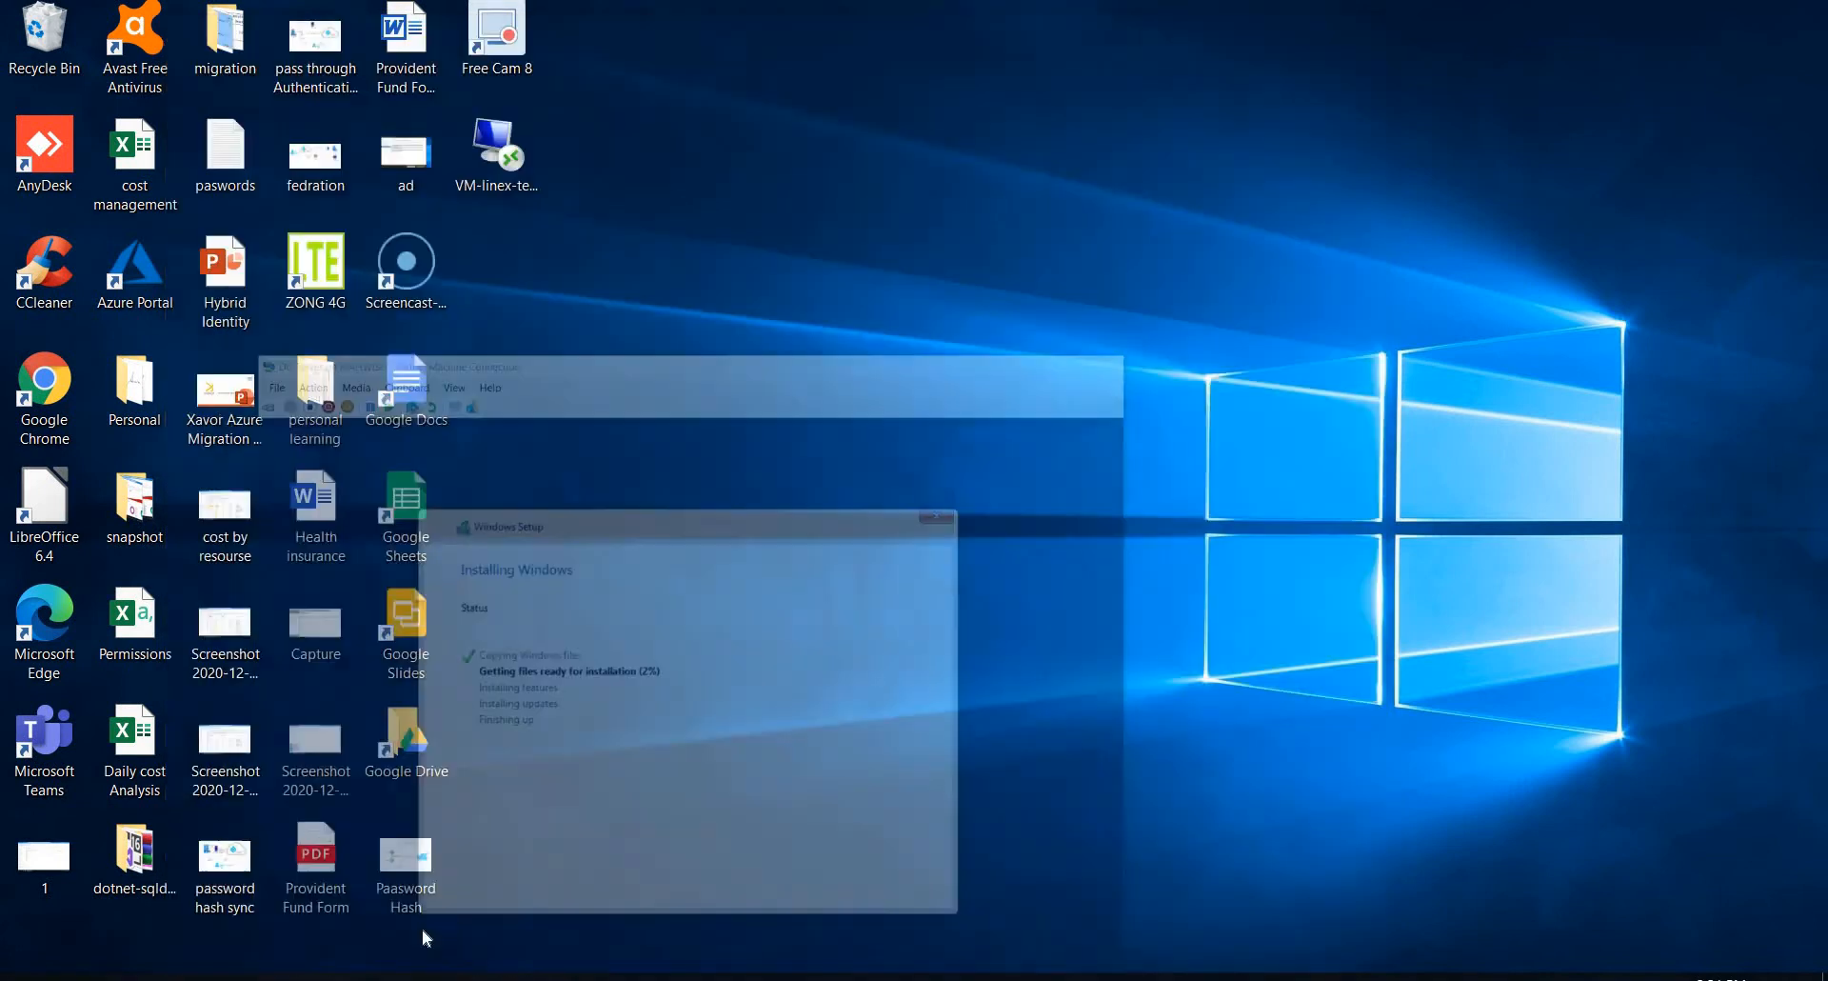
{"action": "left_click", "coordinate": [381, 976]}
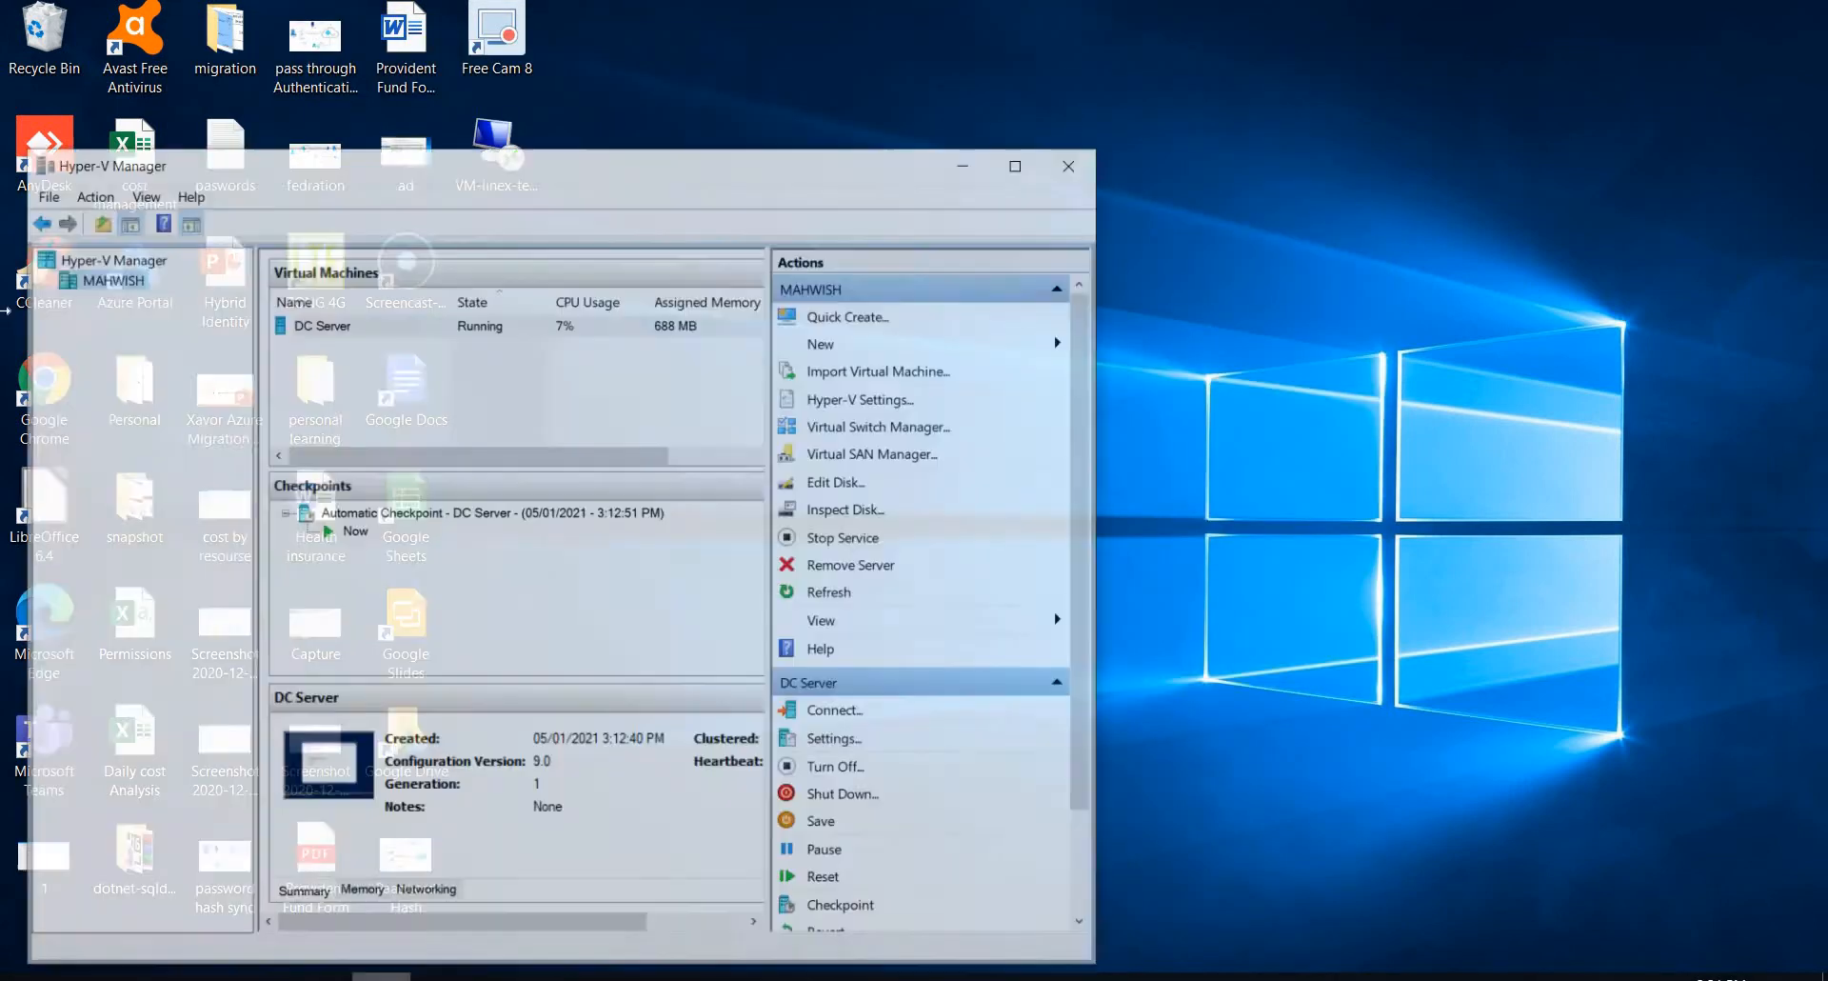
{"action": "right_click", "coordinate": [84, 247]}
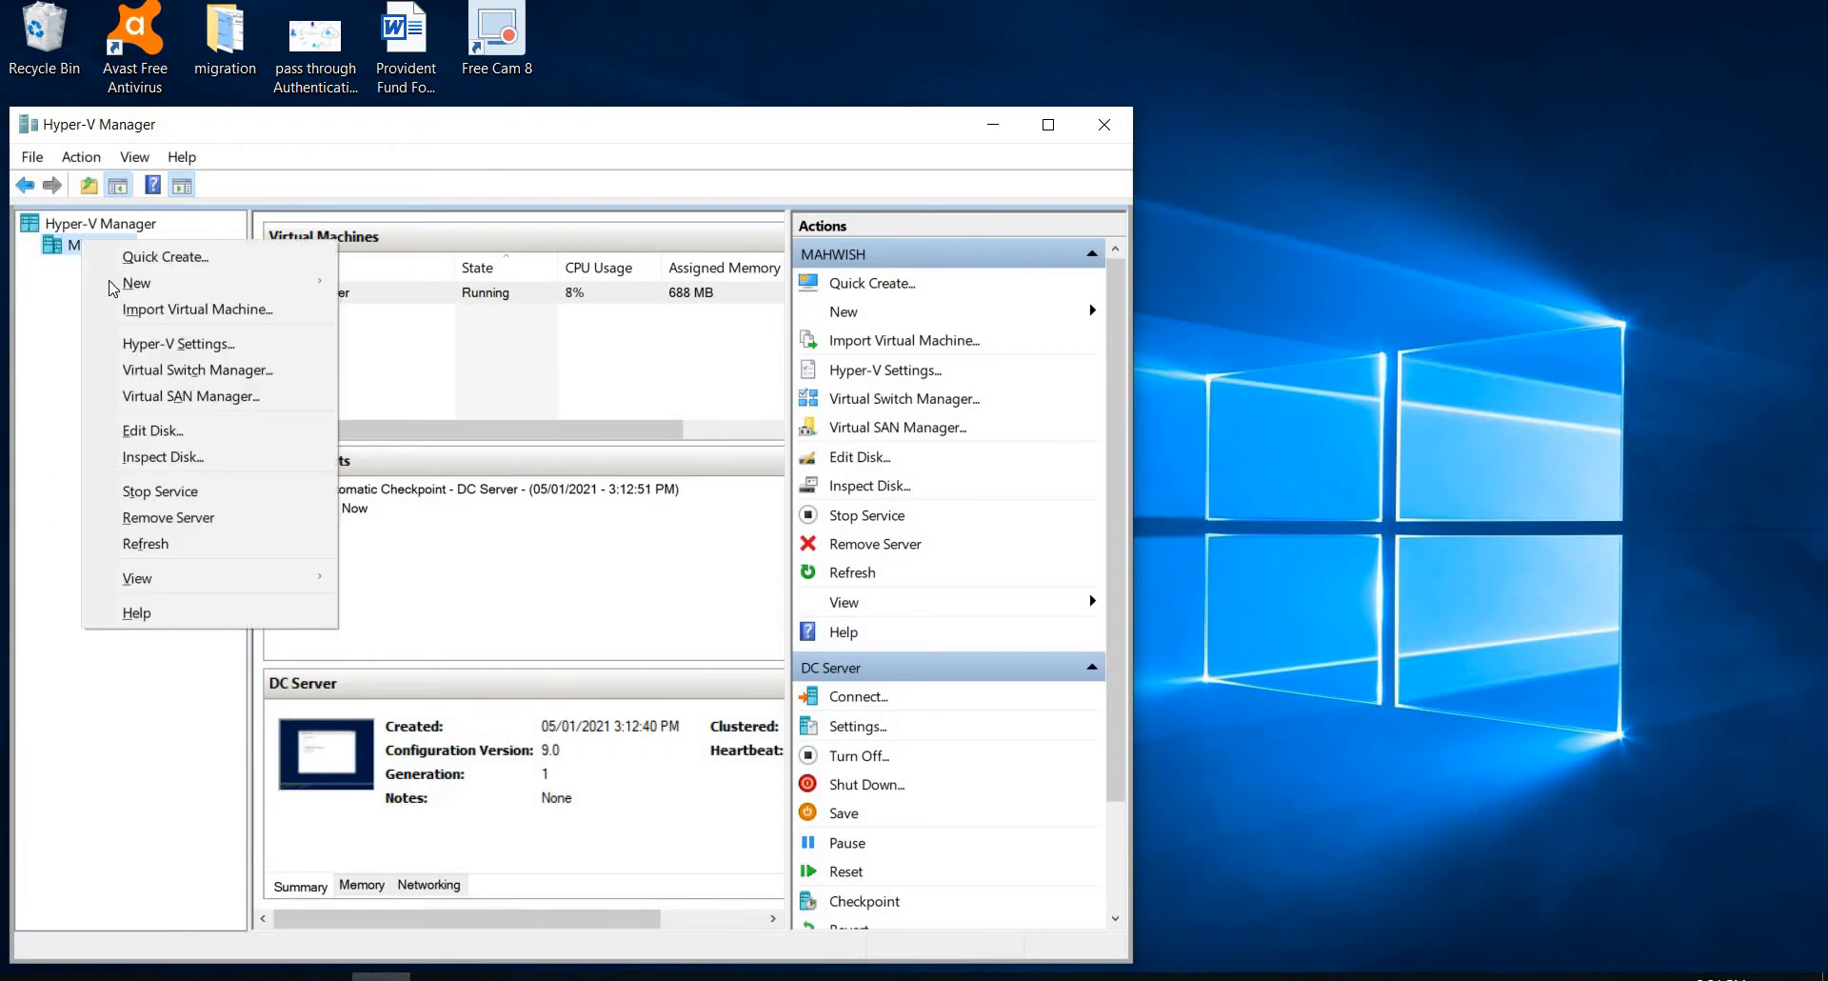
{"action": "mouse_move", "coordinate": [136, 285]}
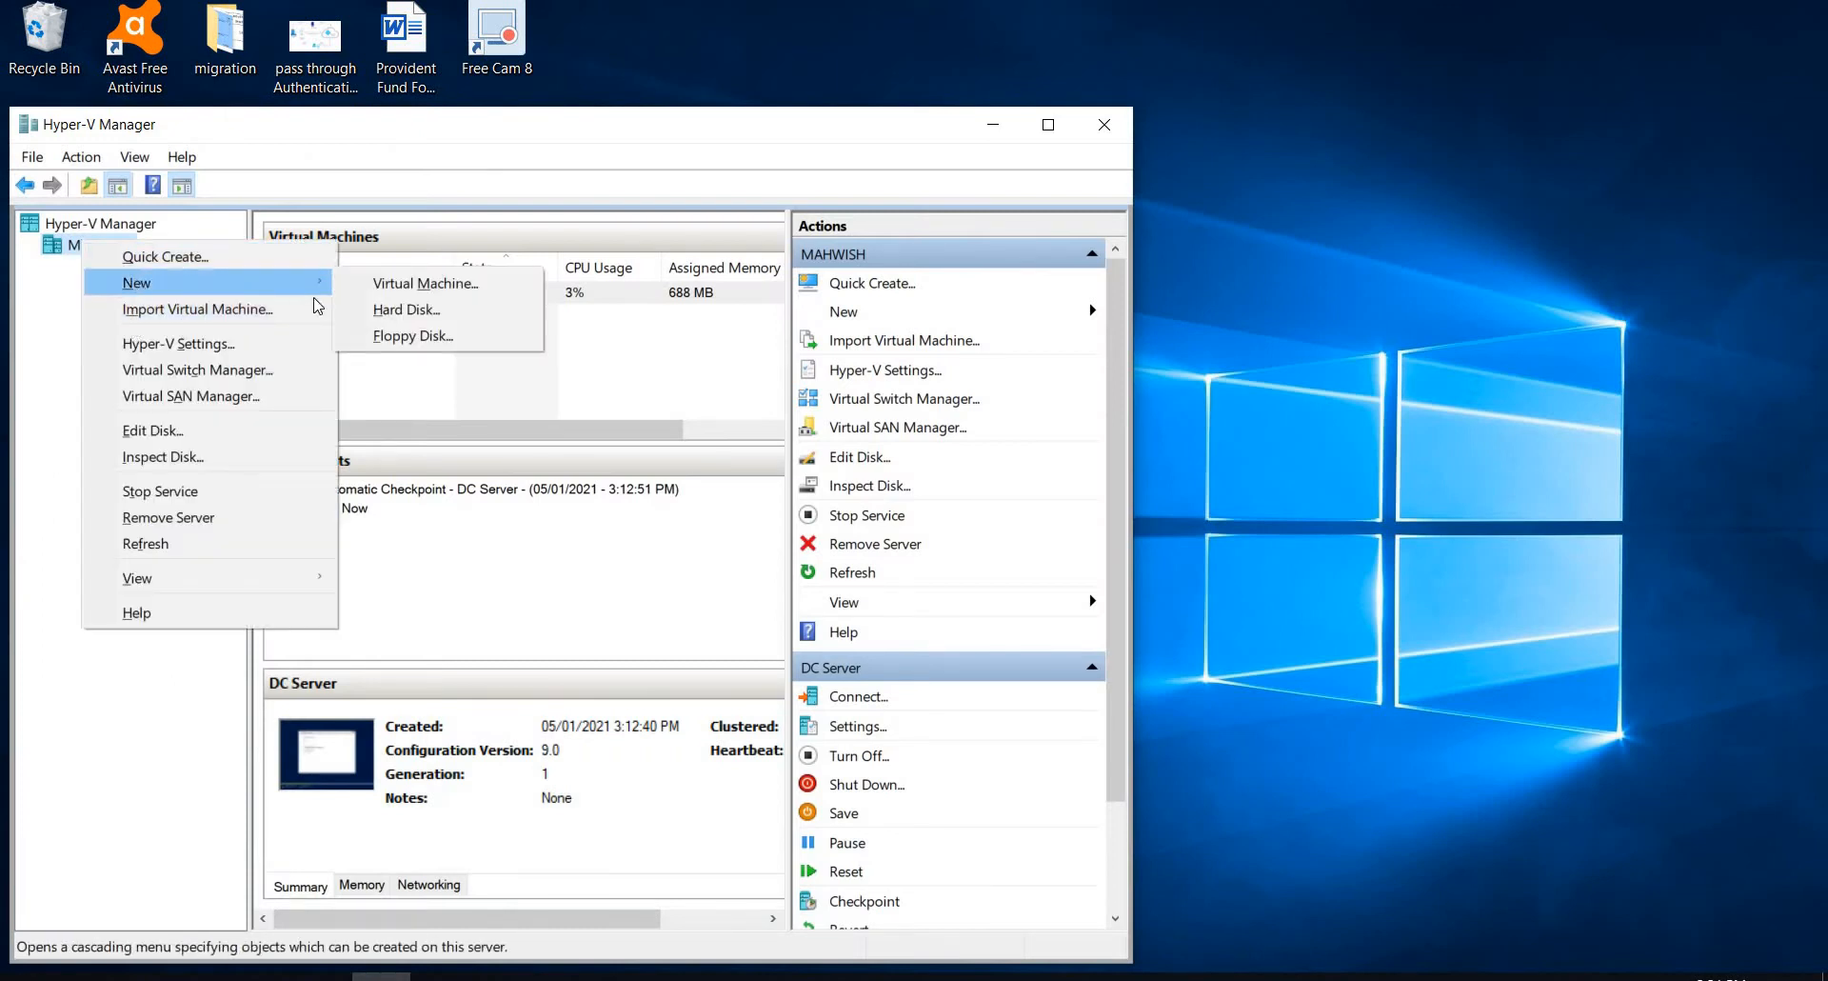
{"action": "left_click", "coordinate": [379, 283]}
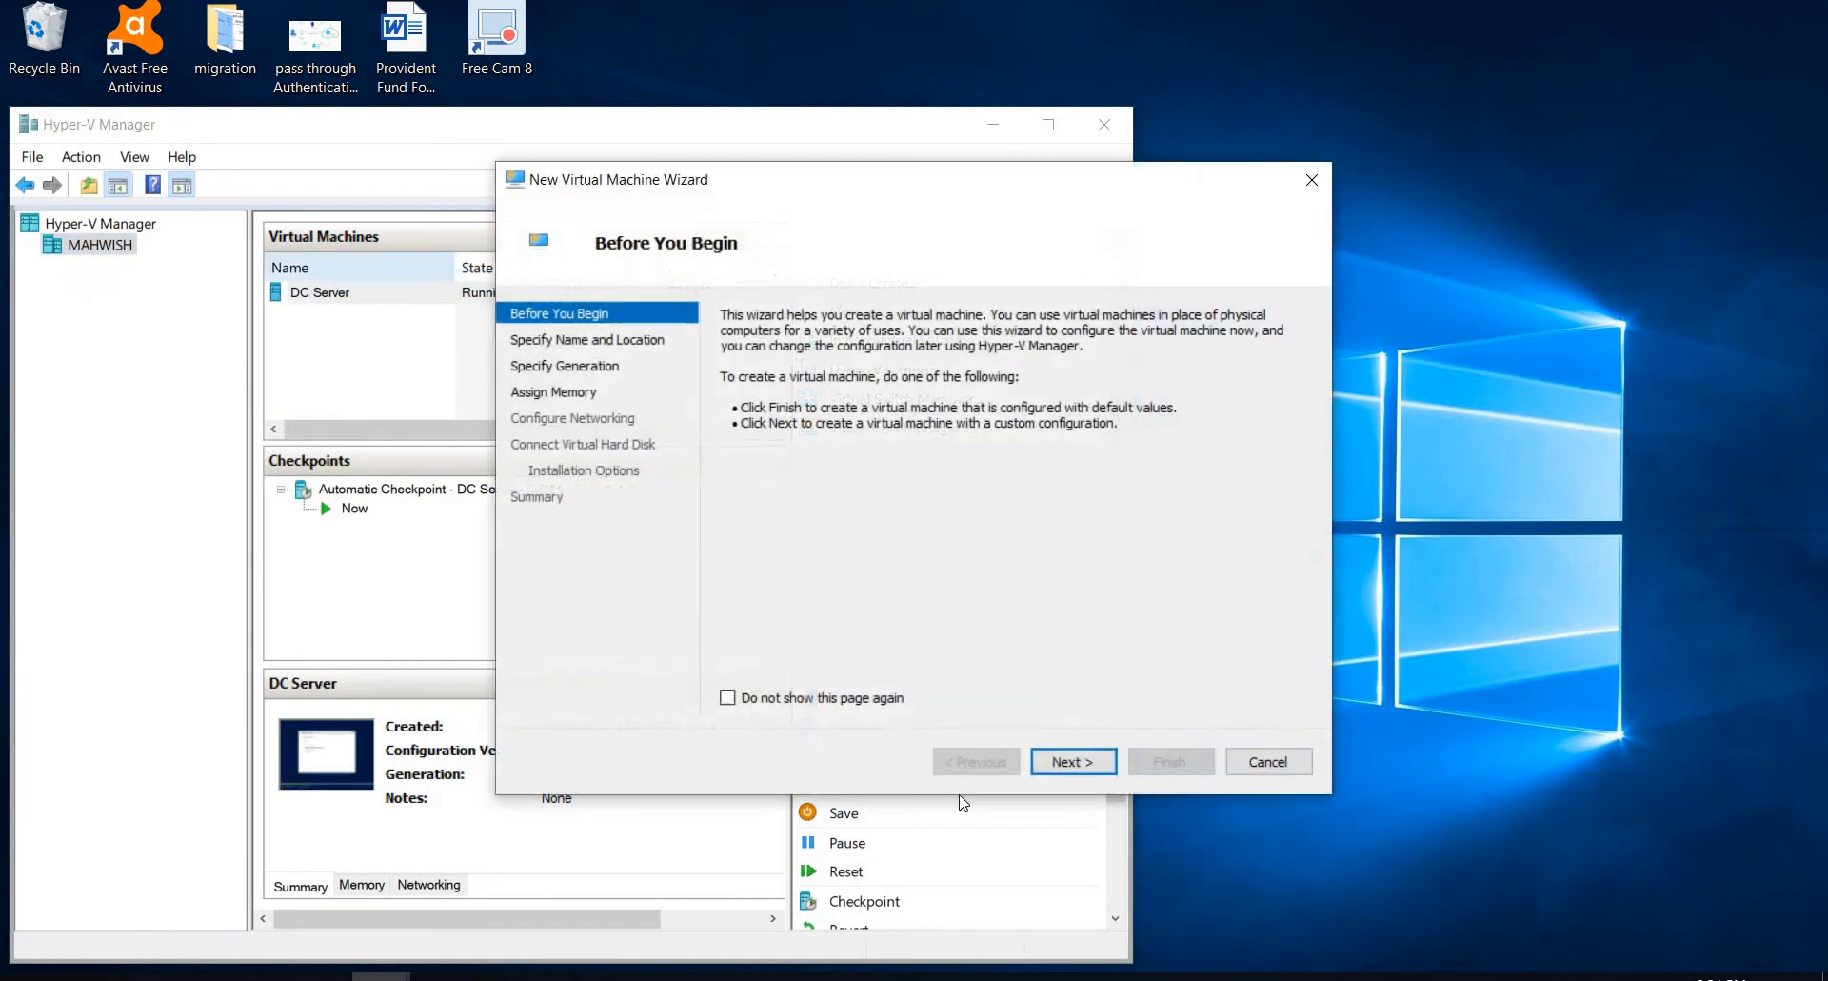
Step: Name the new virtual machine AD Connect vm, keeping Generation 1 and 1024 MB of startup memory with Dynamic Memory
{"action": "left_click", "coordinate": [1065, 762]}
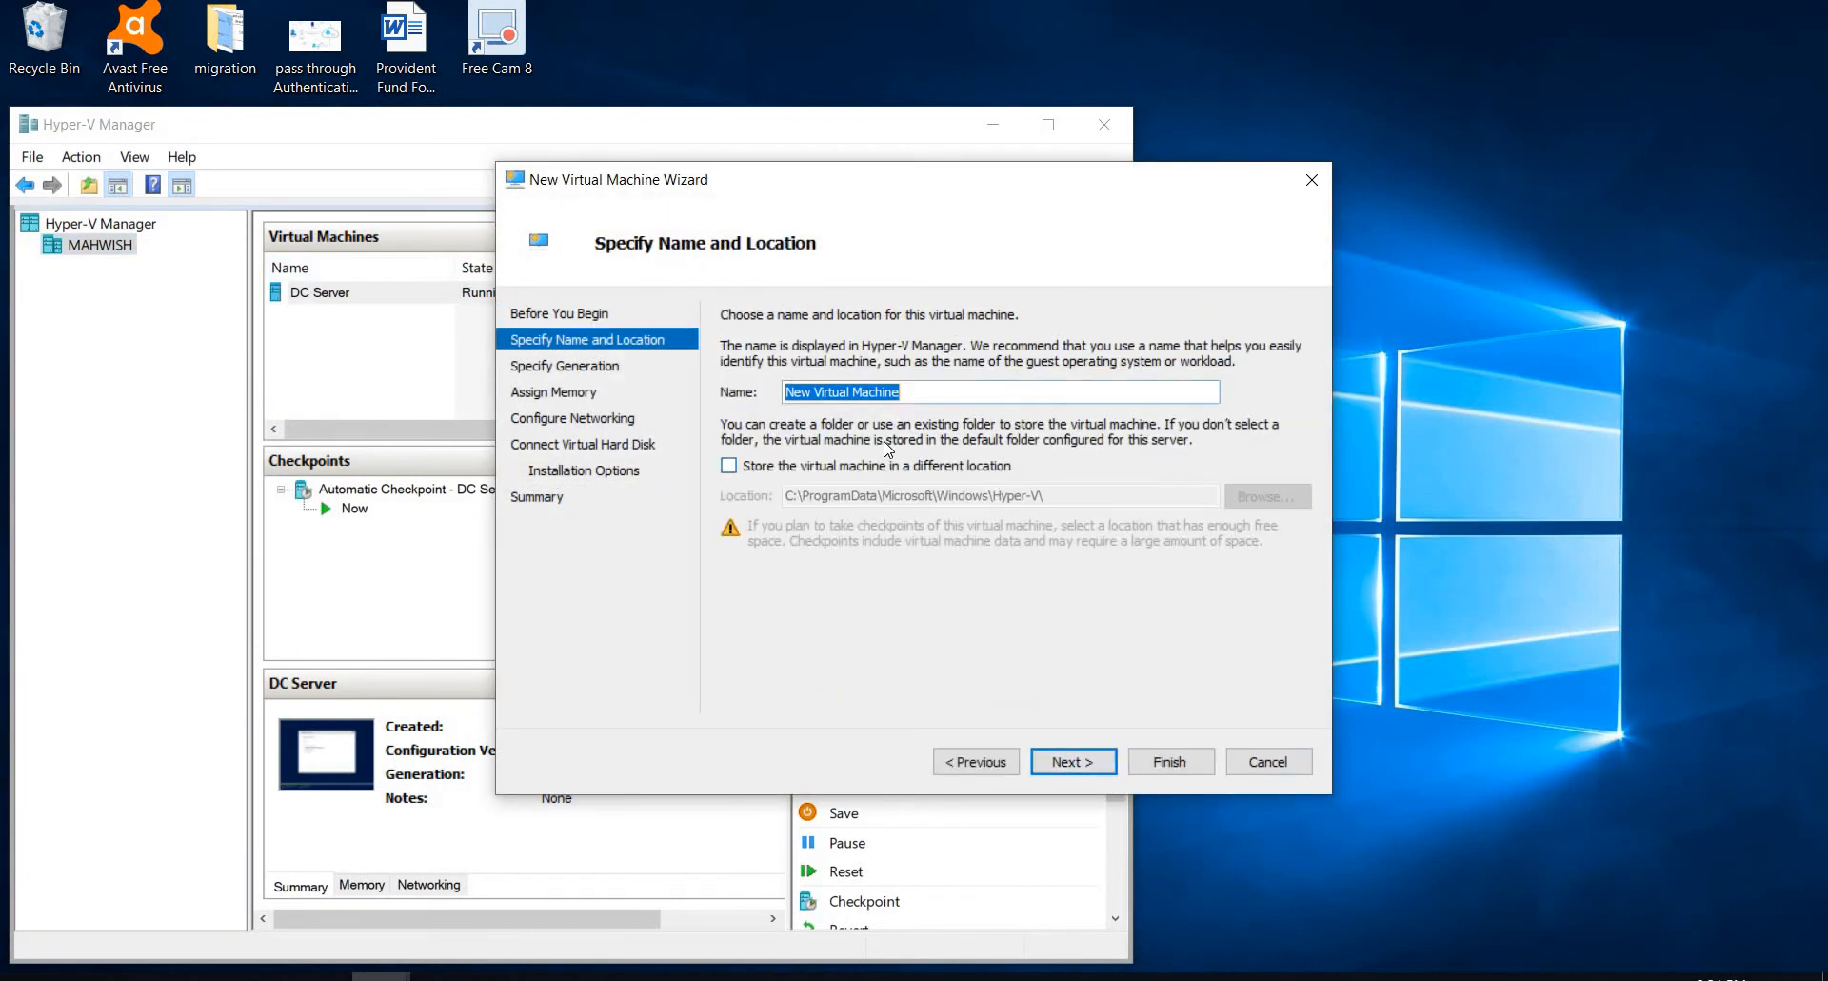
{"action": "type", "text": "AD"}
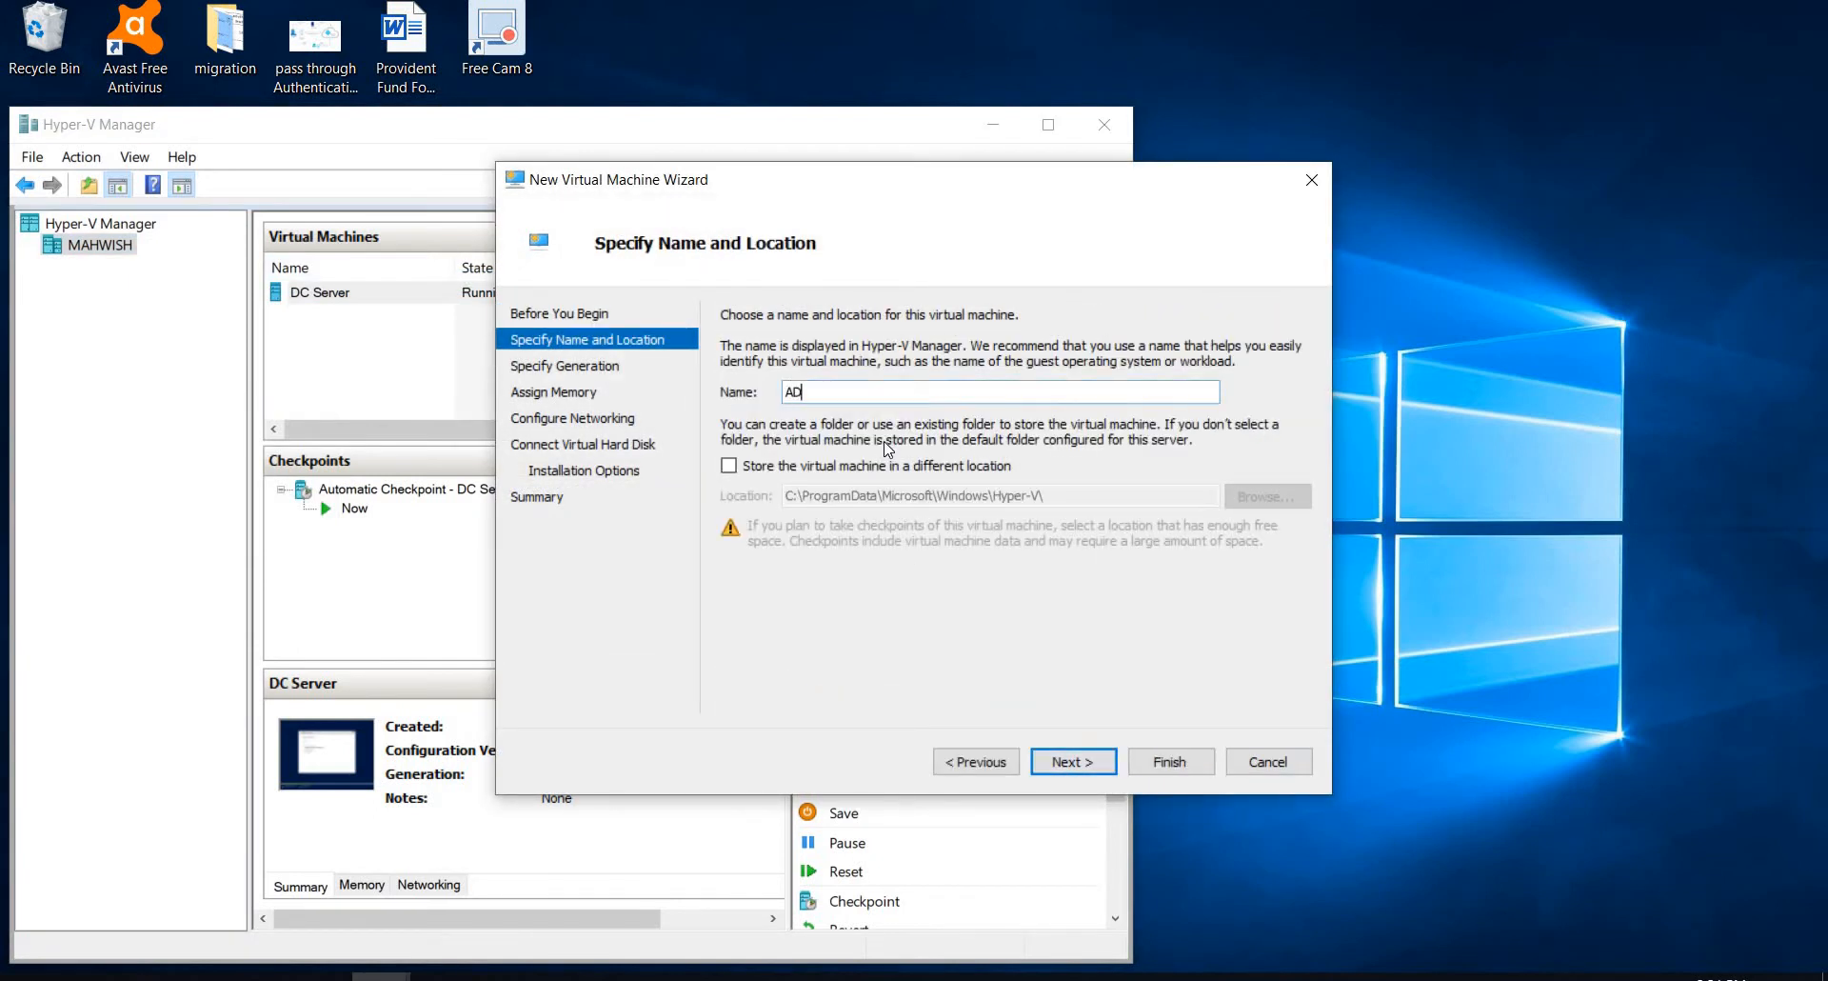
{"action": "type", "text": " Connect vm"}
{"action": "left_click", "coordinate": [1067, 779]}
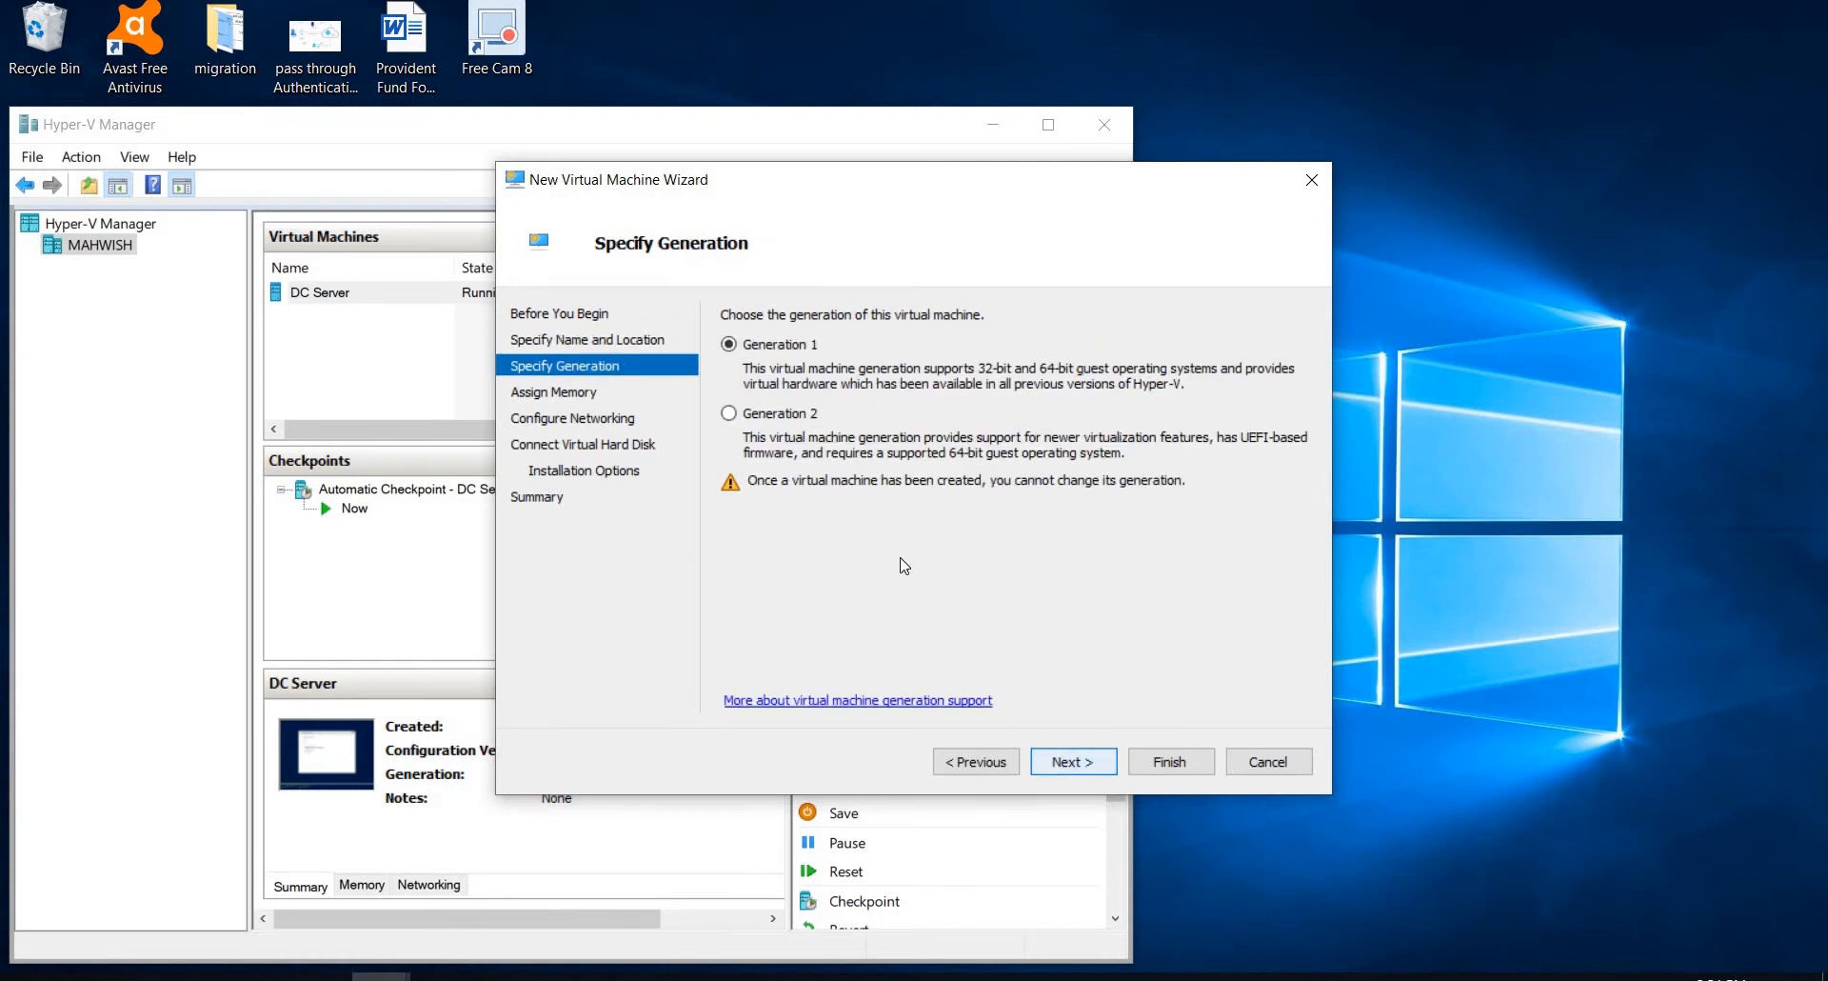
{"action": "left_click", "coordinate": [1073, 762]}
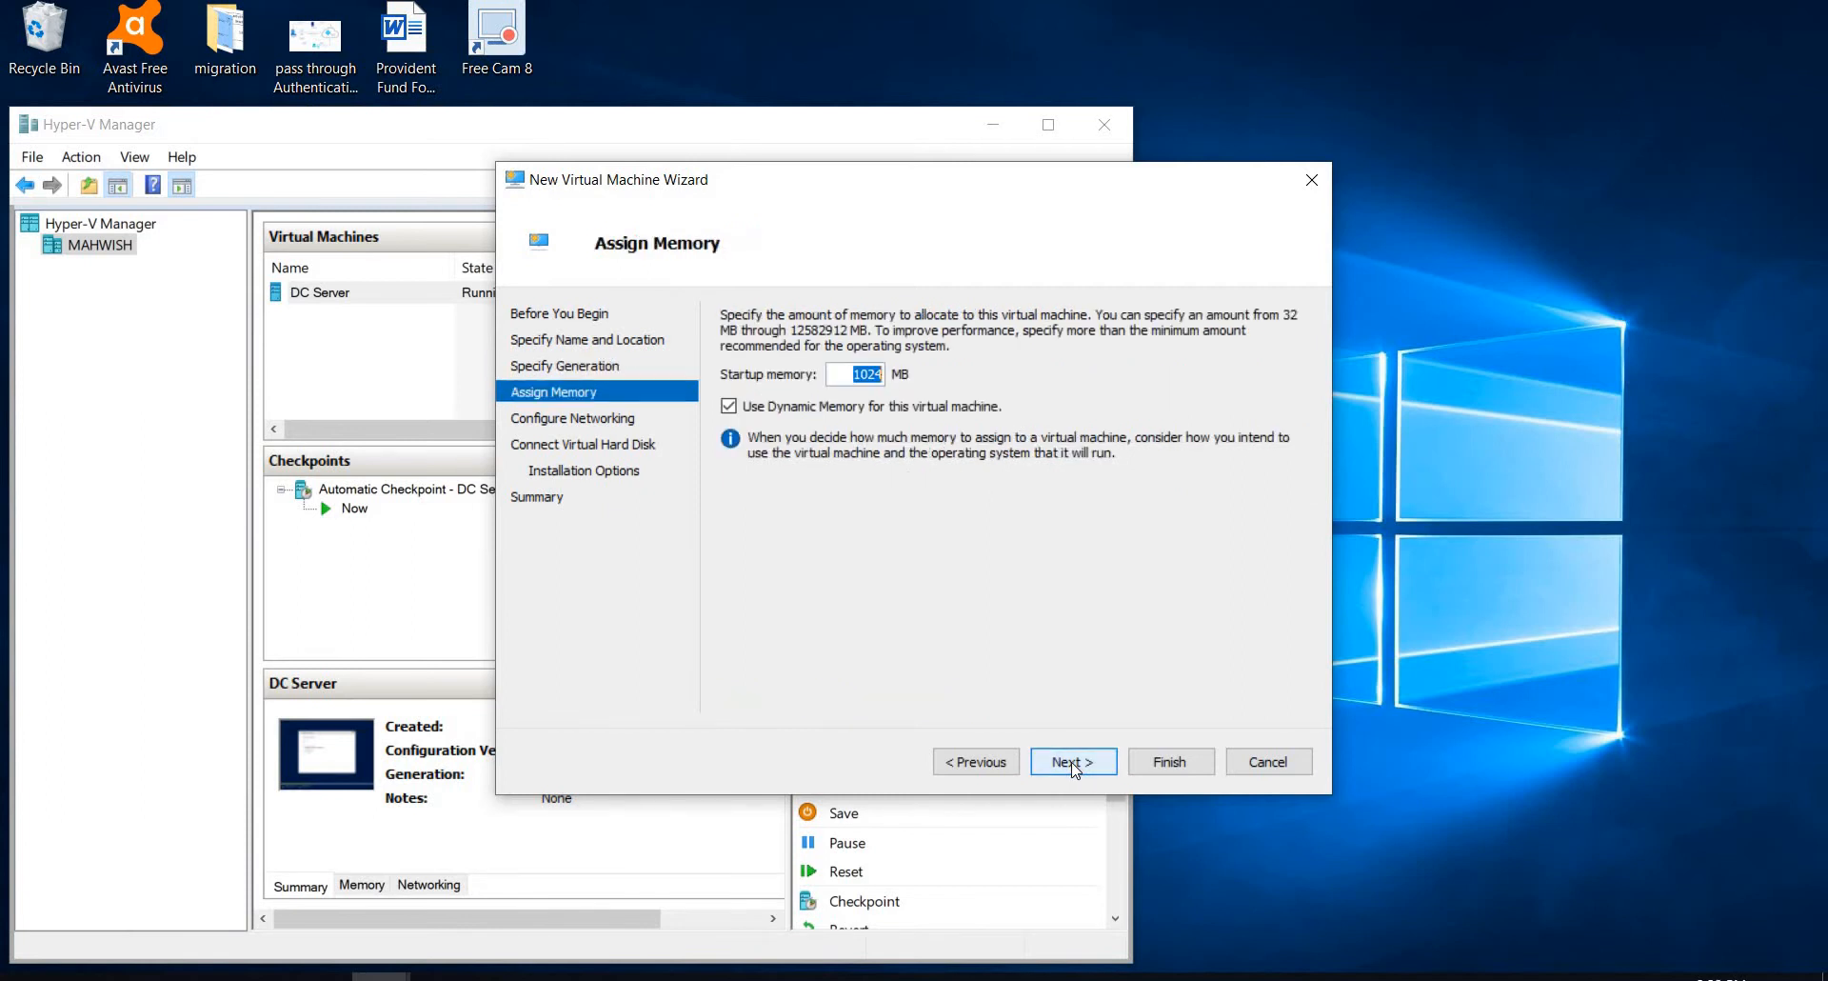
{"action": "left_click", "coordinate": [1074, 762]}
Step: Connect the machine's network adapter to New Virtual Switch and set its new virtual hard disk size to 12 GB
{"action": "left_click", "coordinate": [1074, 761]}
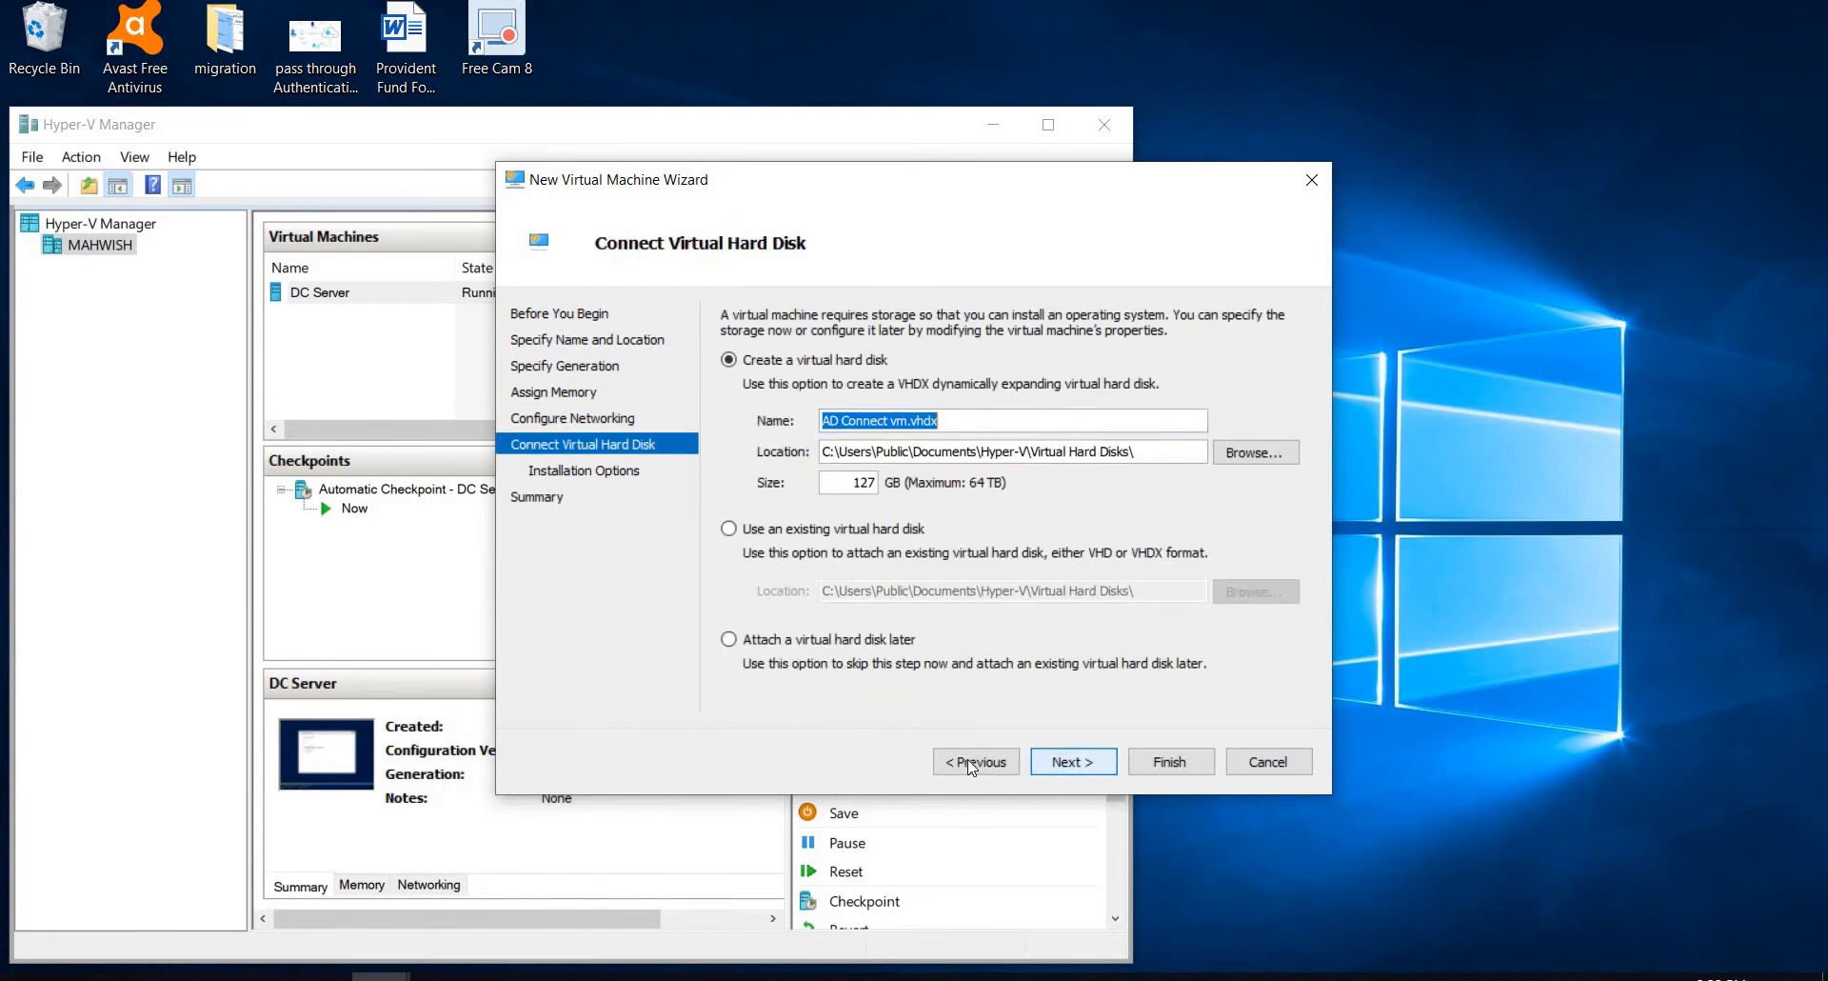
{"action": "left_click", "coordinate": [972, 761]}
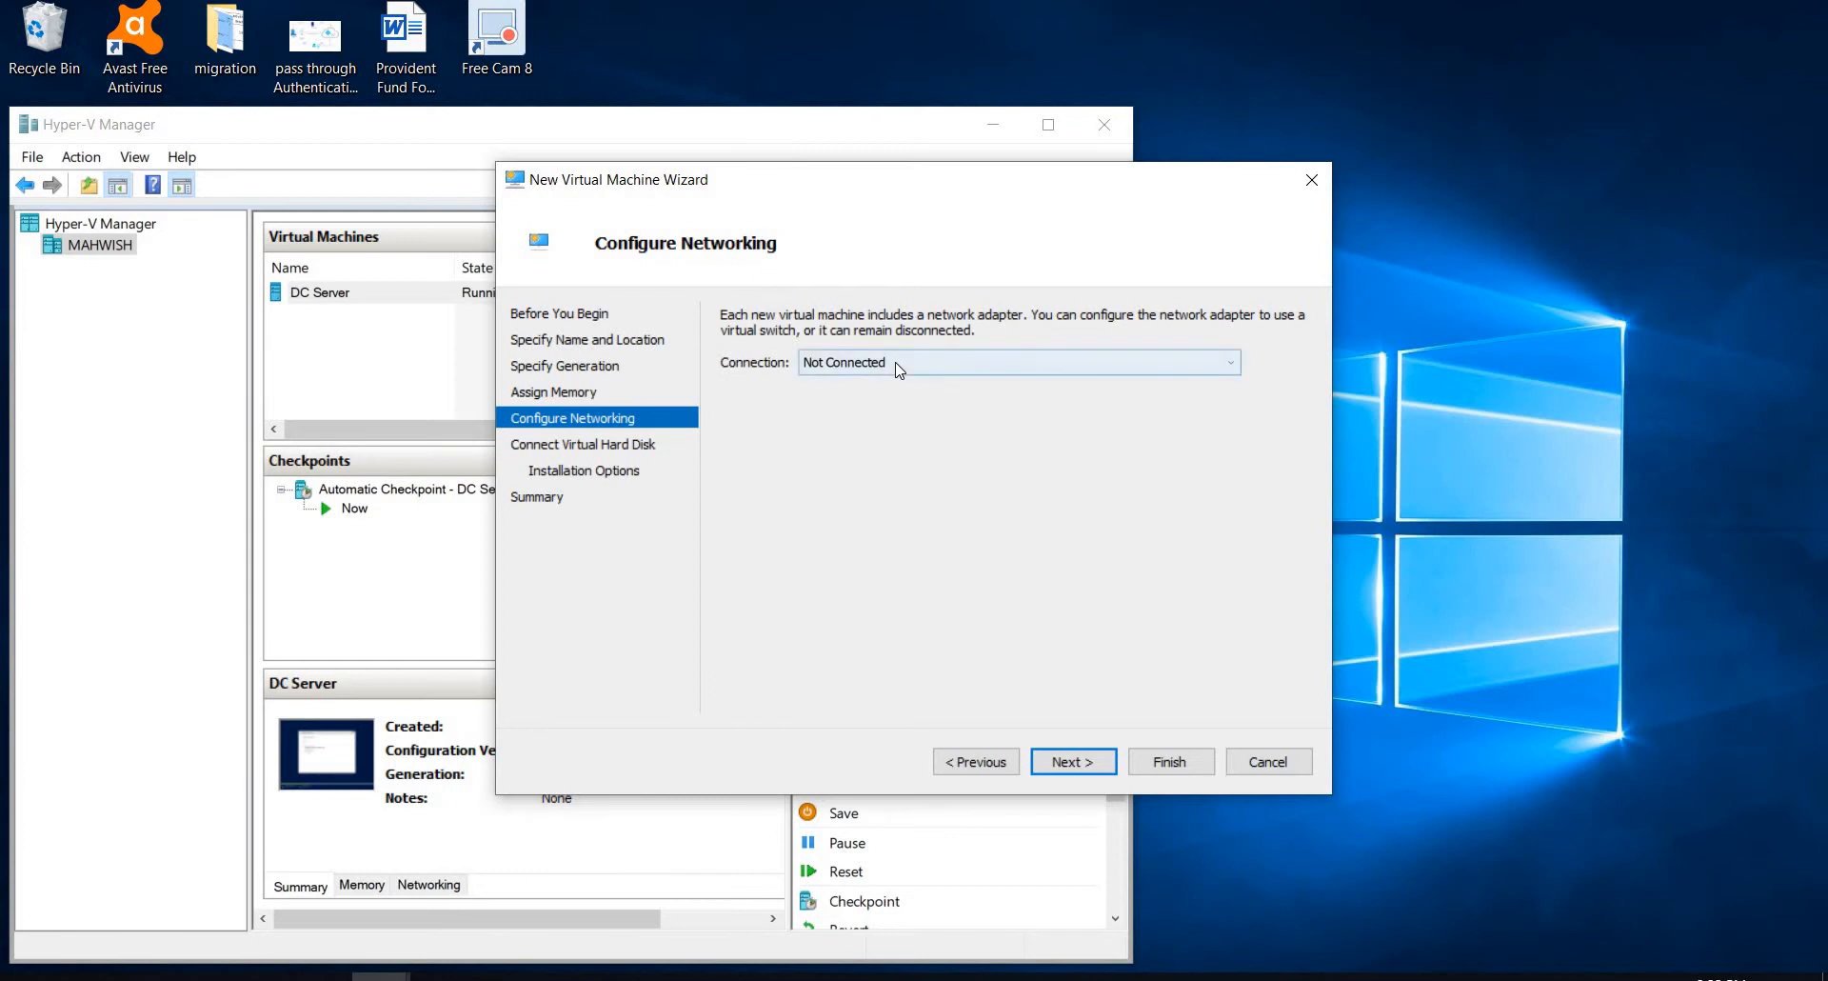
{"action": "left_click", "coordinate": [899, 364]}
{"action": "left_click", "coordinate": [888, 417]}
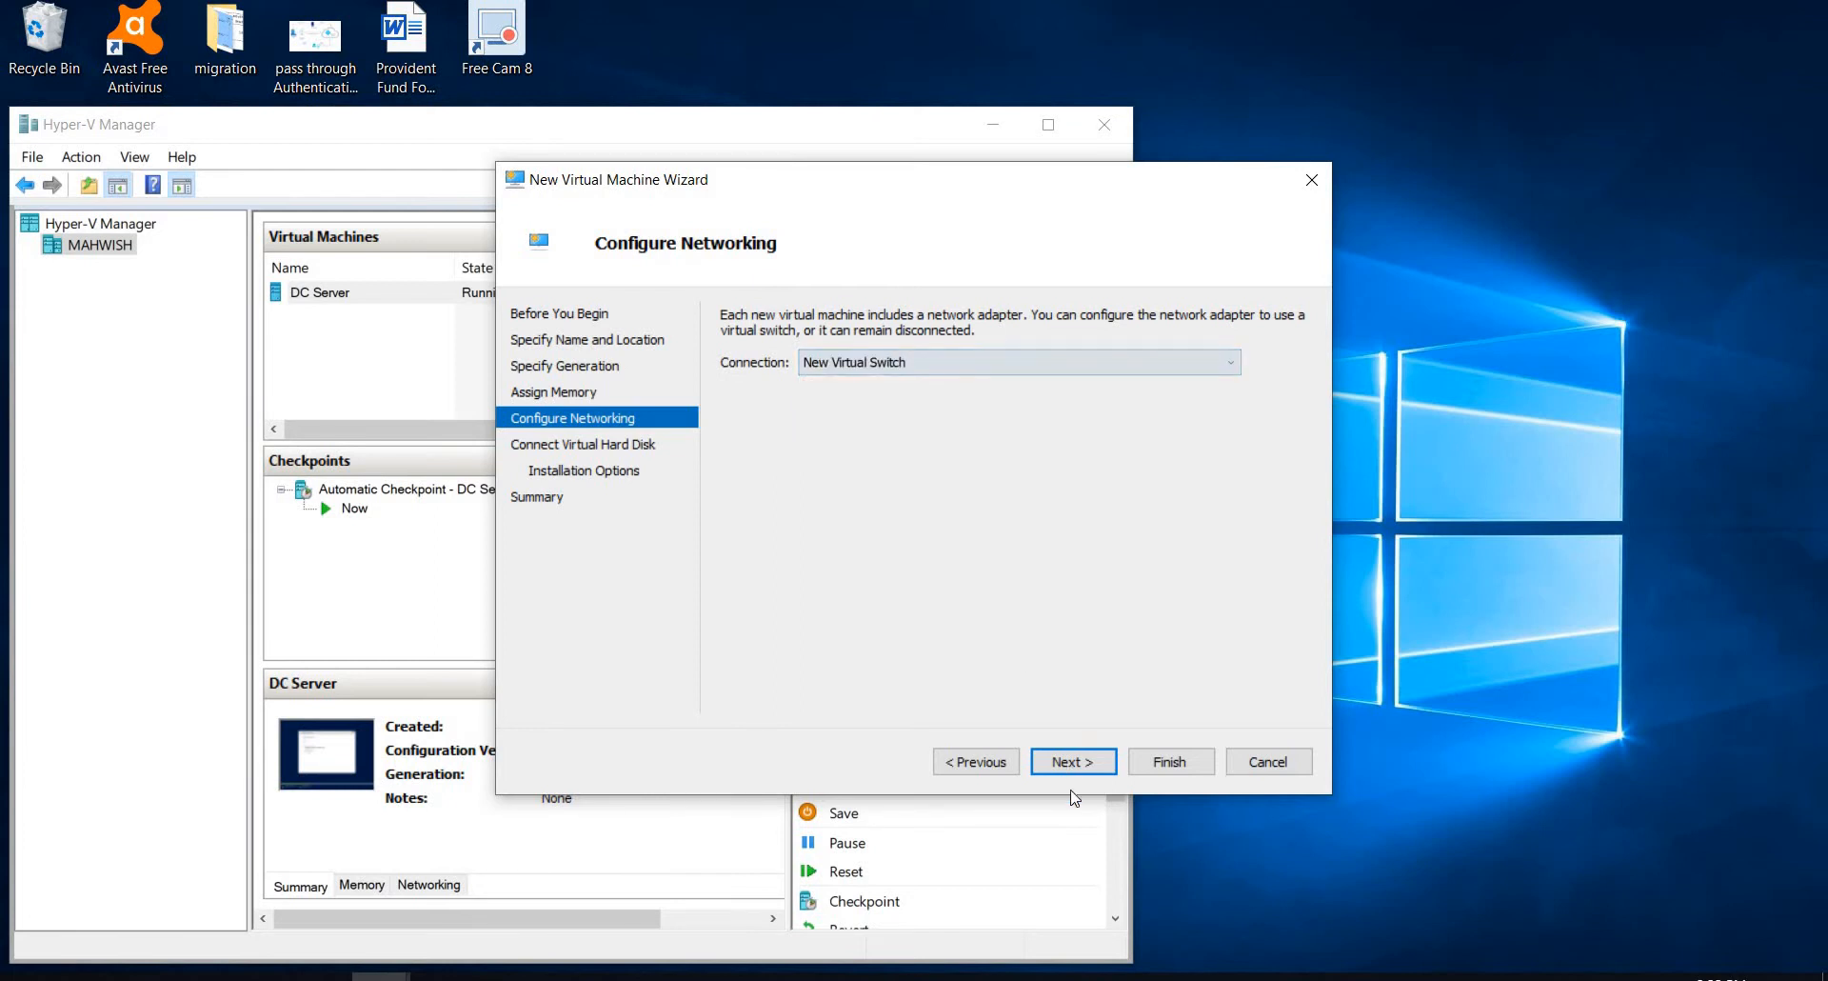
{"action": "left_click", "coordinate": [1073, 761]}
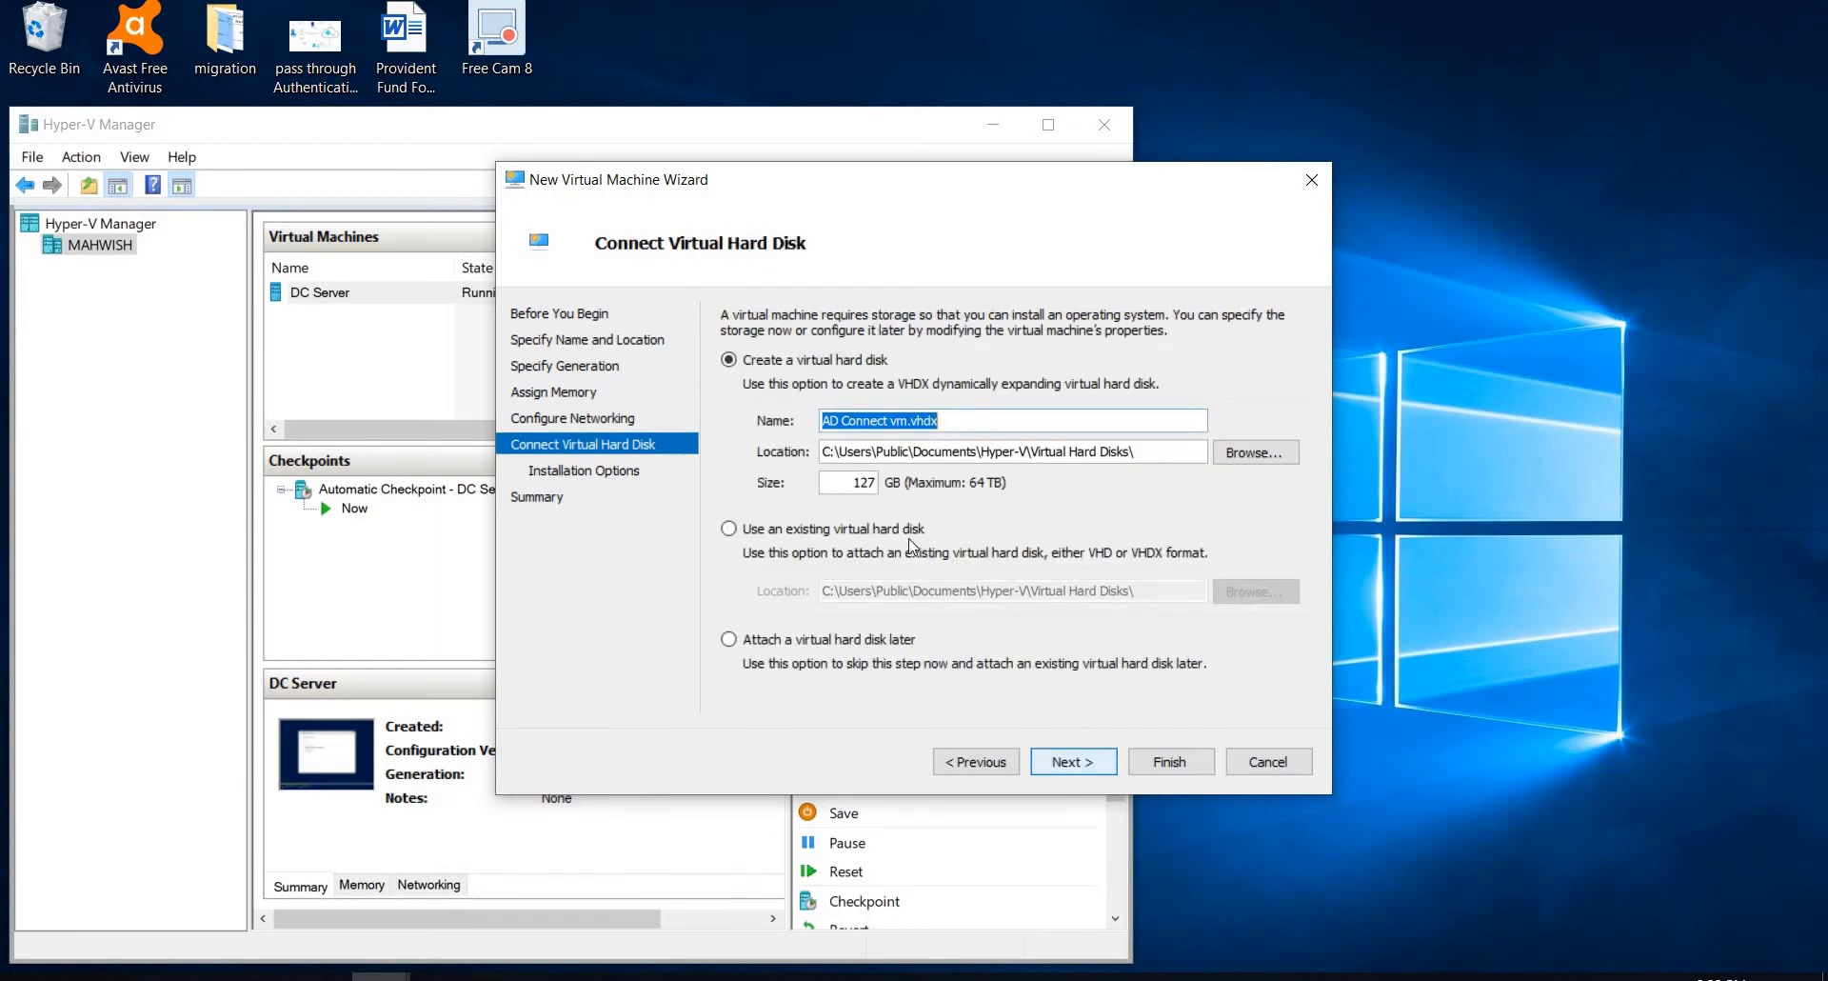
{"action": "left_click", "coordinate": [875, 481]}
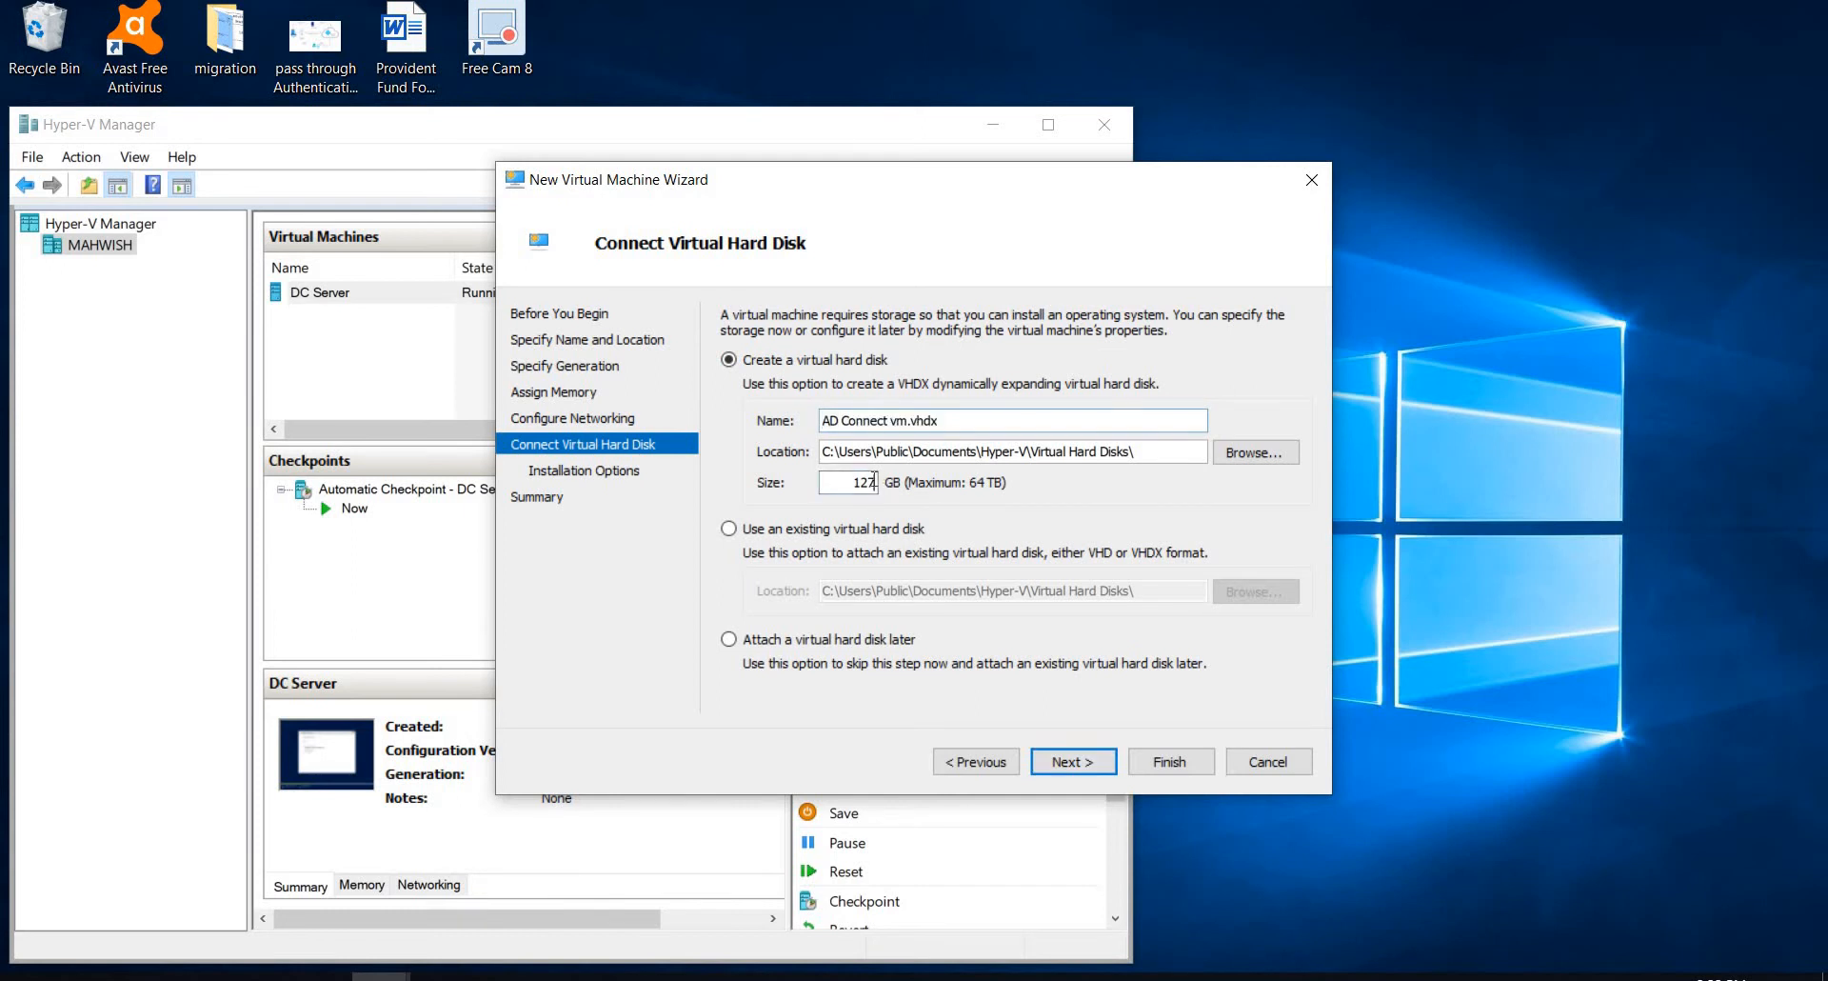
{"action": "left_click", "coordinate": [1067, 759]}
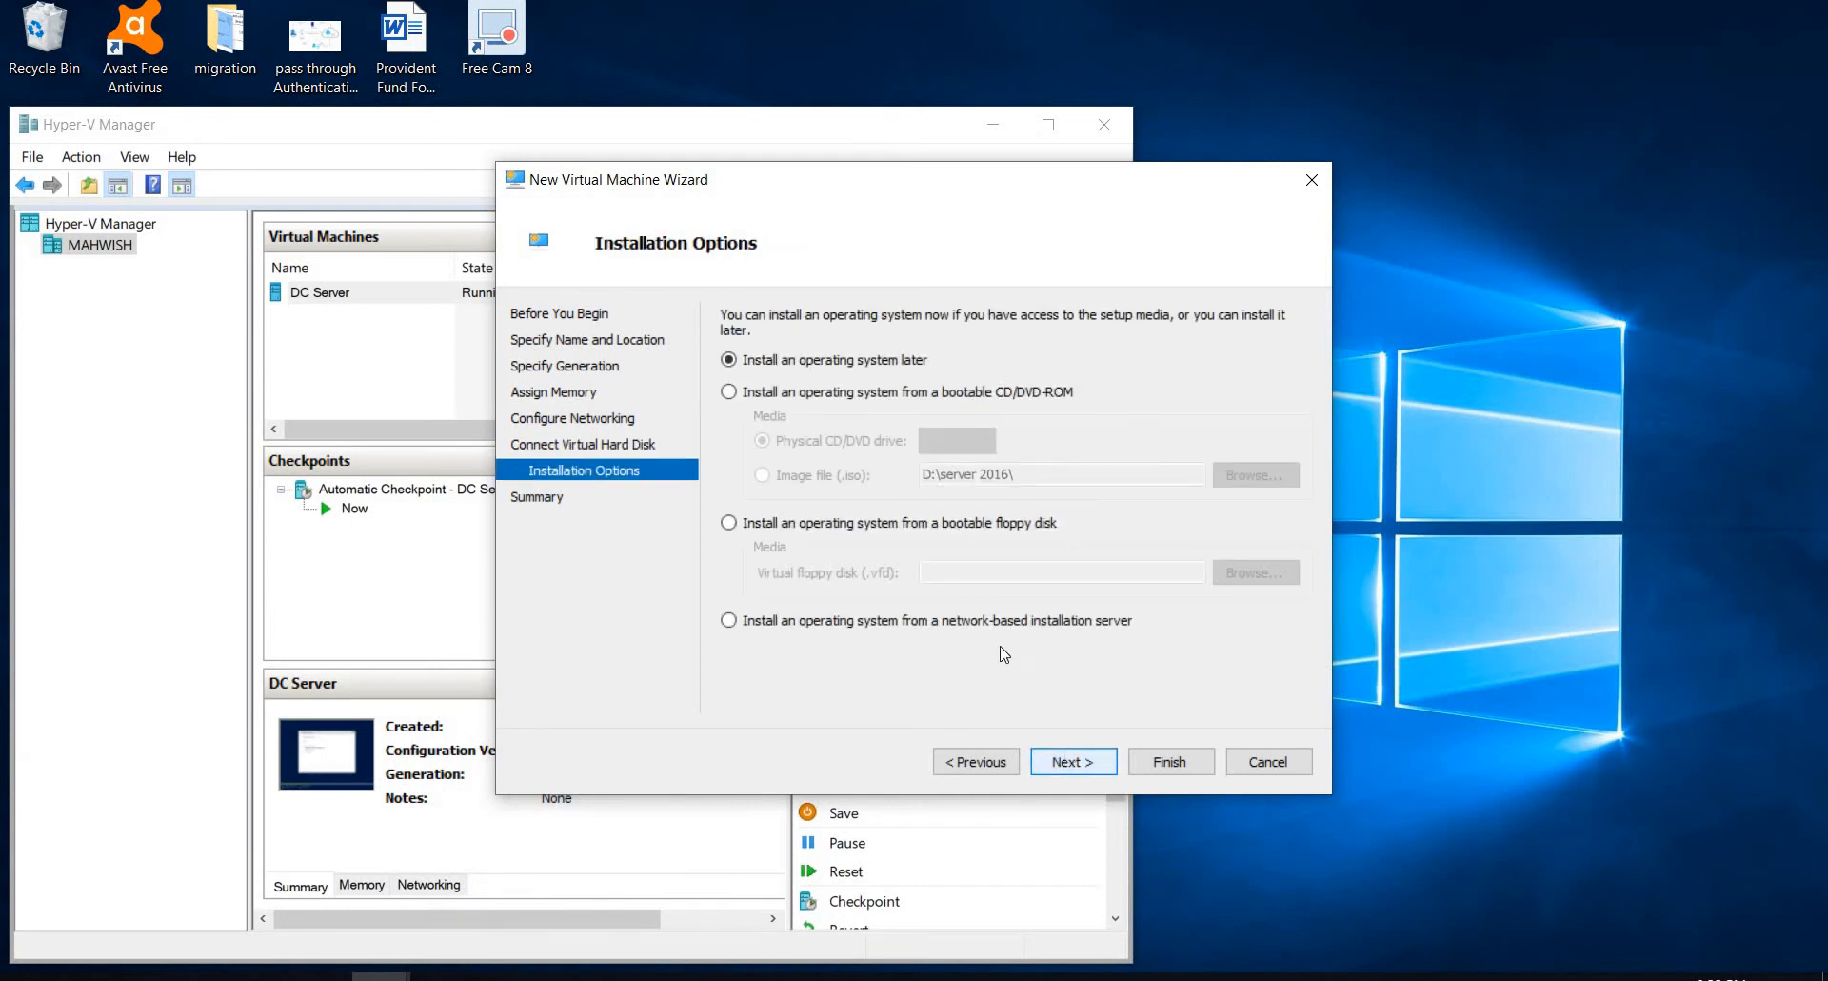
Step: Set the operating system to install from the en_windows_server_2016_x64_dvd_9718492 ISO image in the server 2016 folder
{"action": "left_click", "coordinate": [733, 391]}
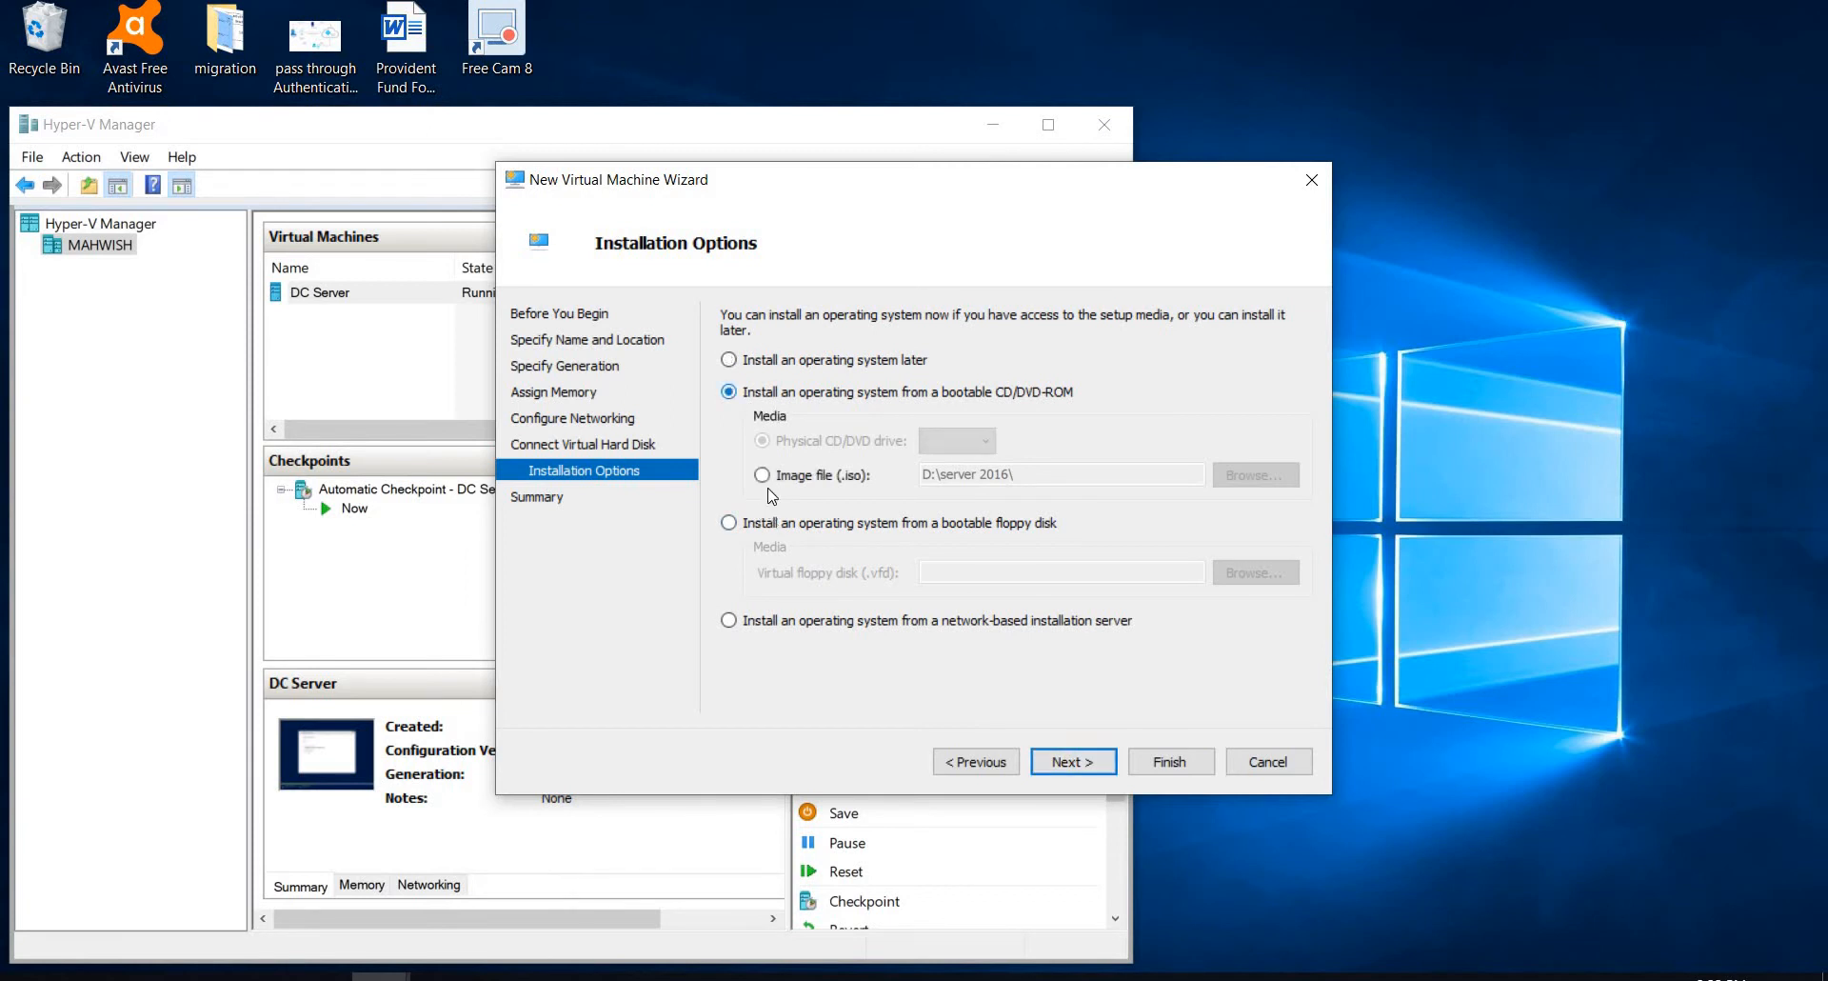
{"action": "left_click", "coordinate": [762, 475]}
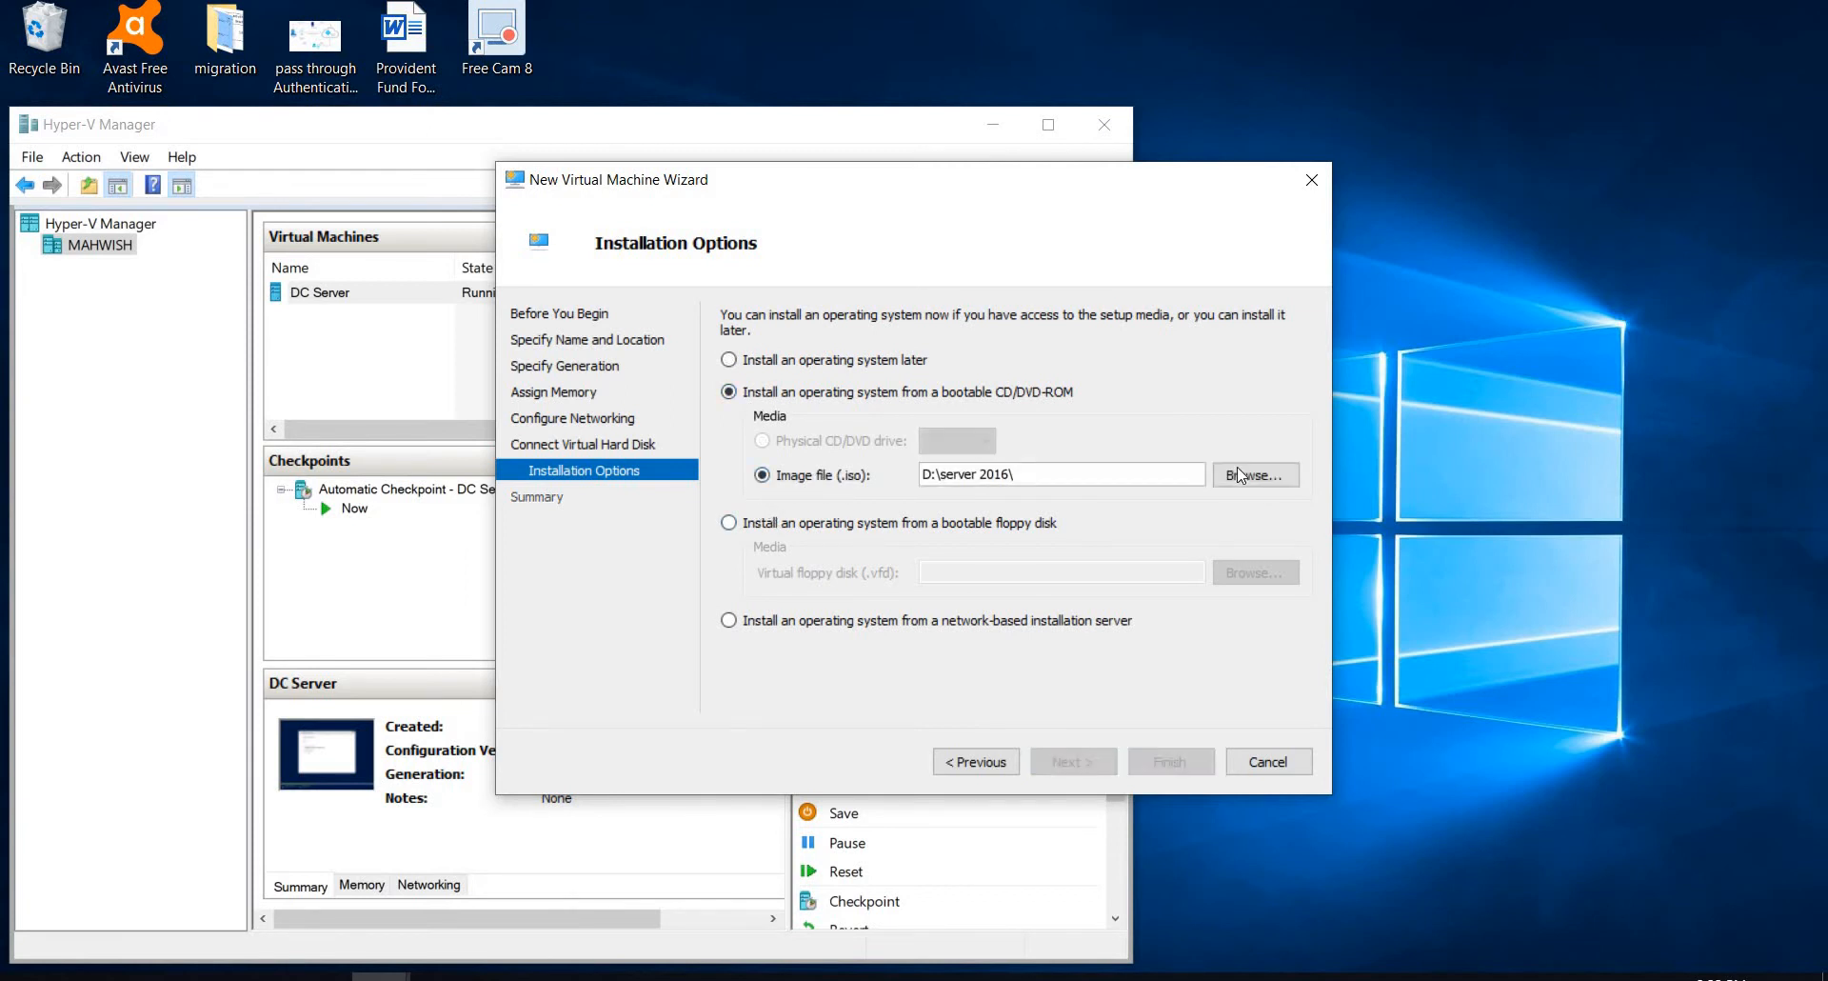
{"action": "left_click", "coordinate": [1240, 474]}
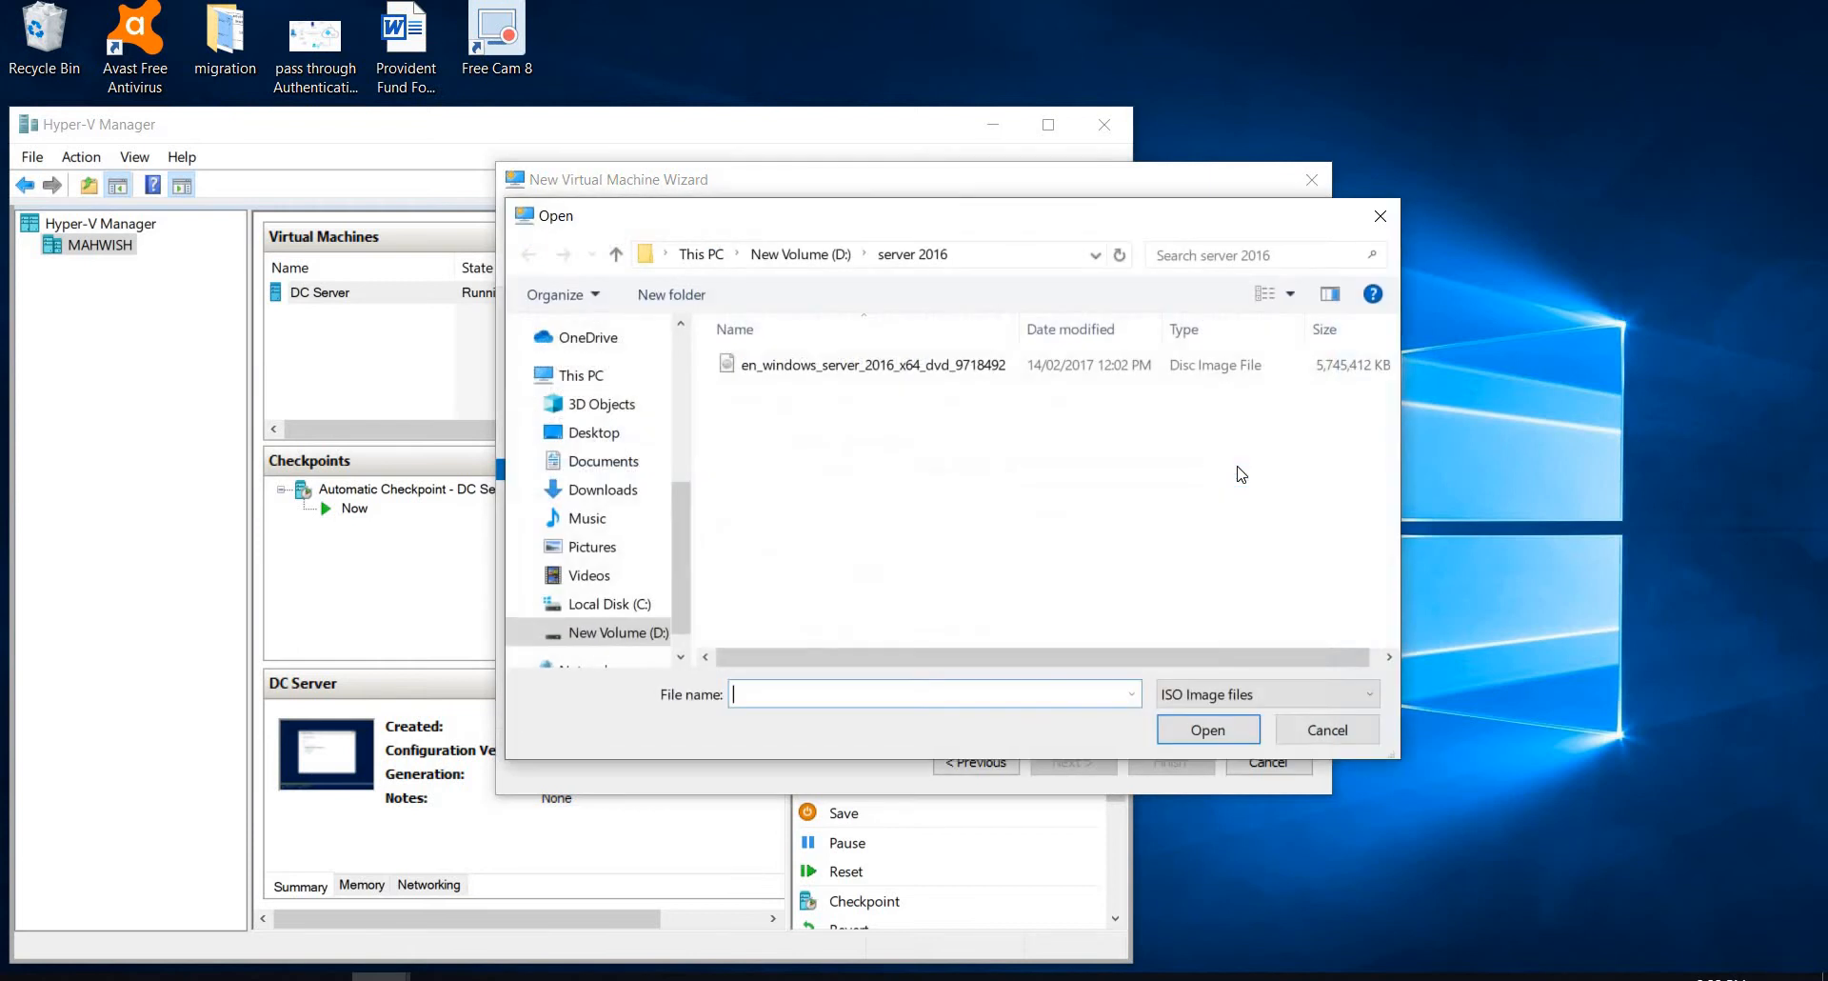
{"action": "left_click", "coordinate": [1010, 363]}
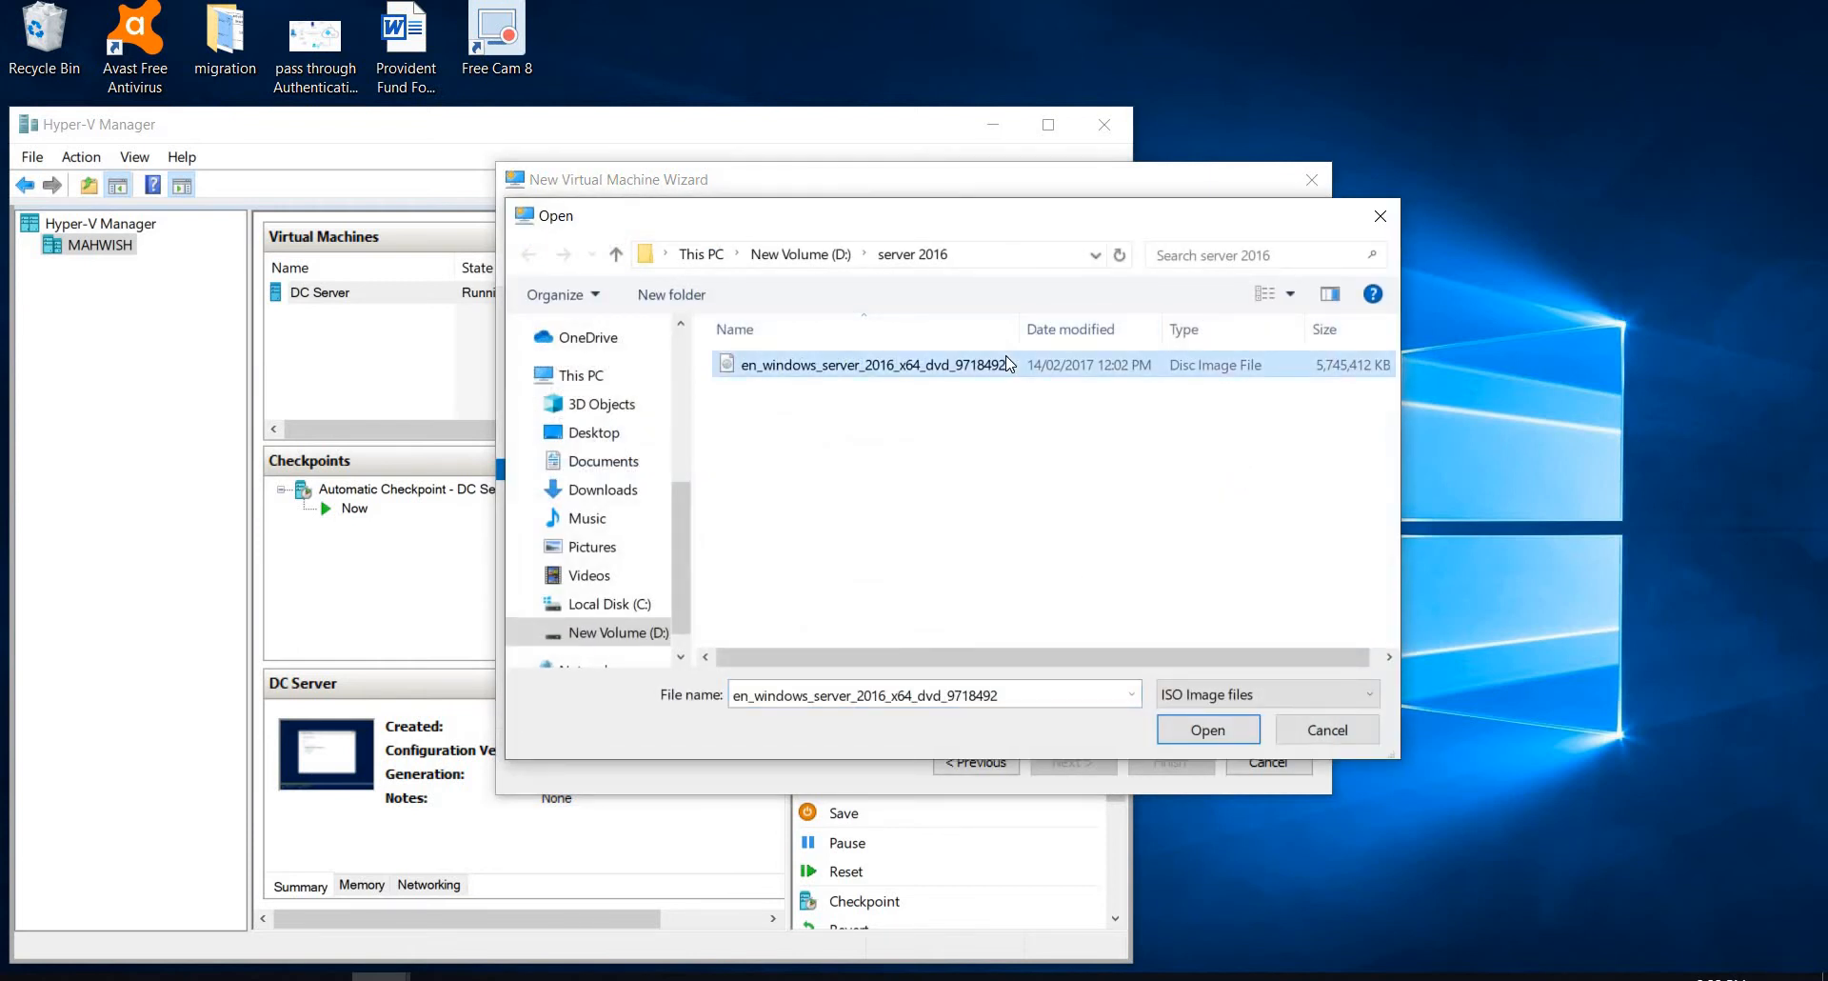
{"action": "left_click", "coordinate": [1200, 730]}
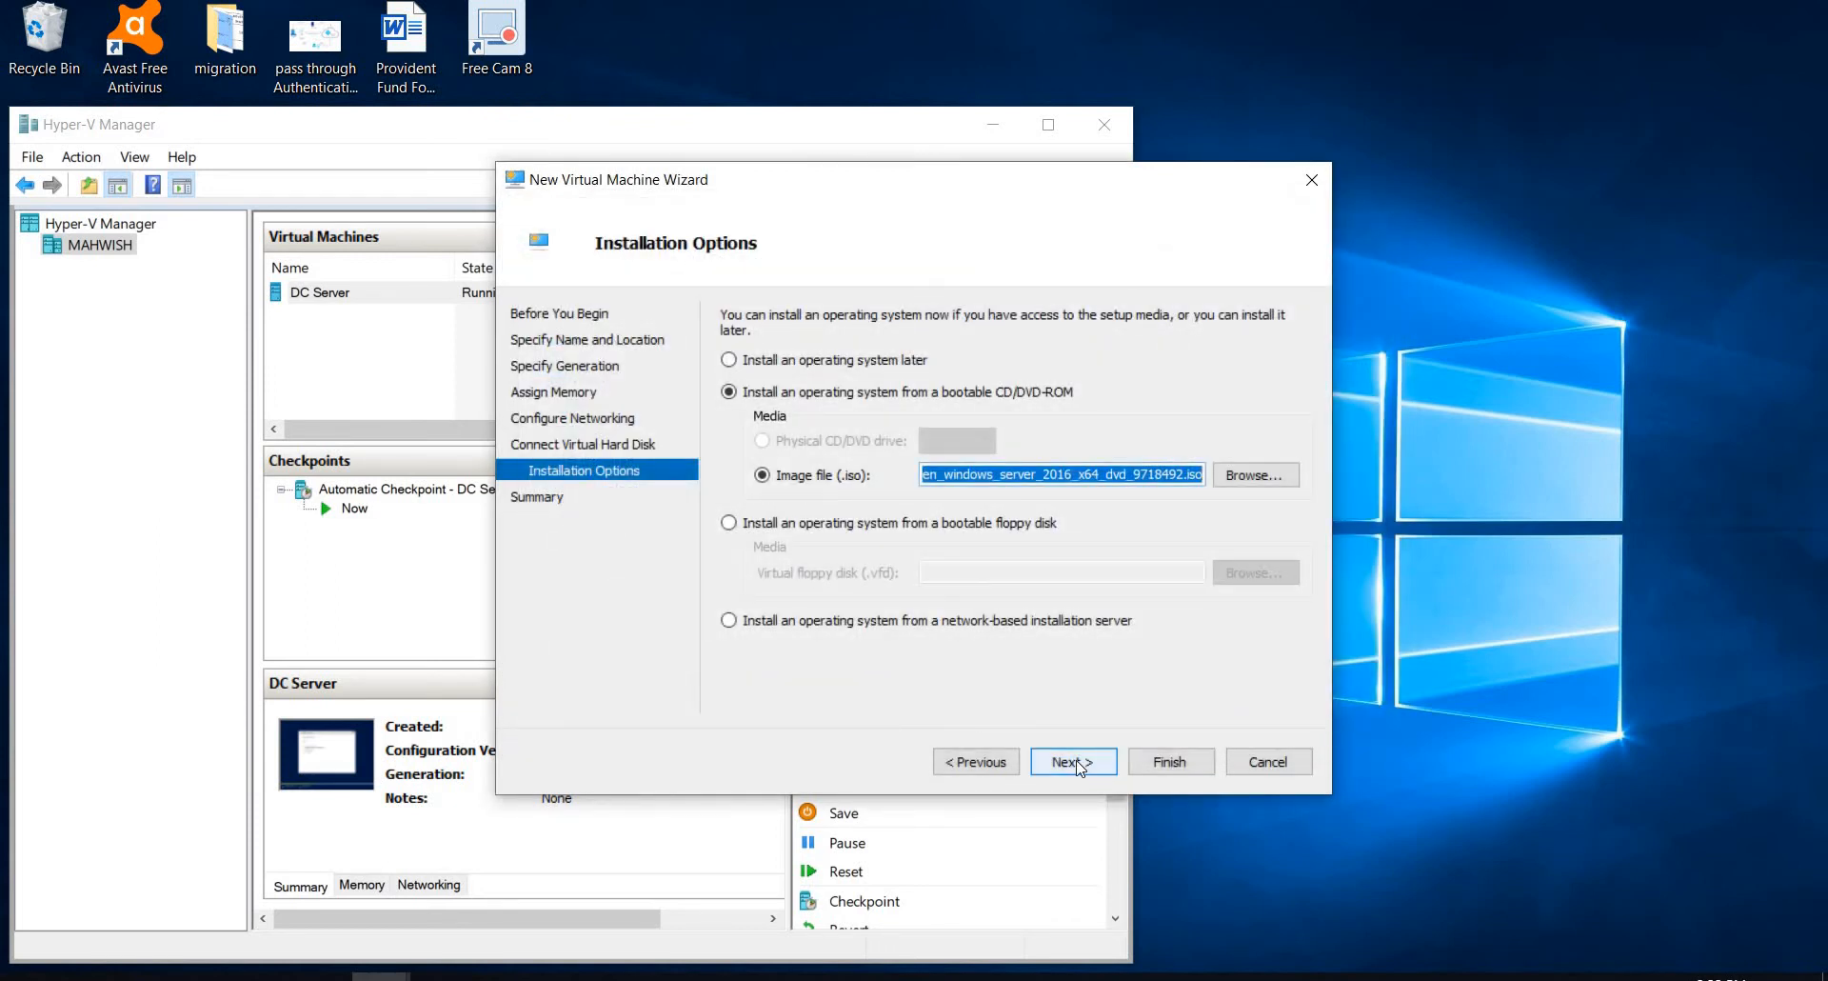
Step: Finish creating AD Connect vm, and connect to the virtual machine and start it
{"action": "left_click", "coordinate": [1079, 763]}
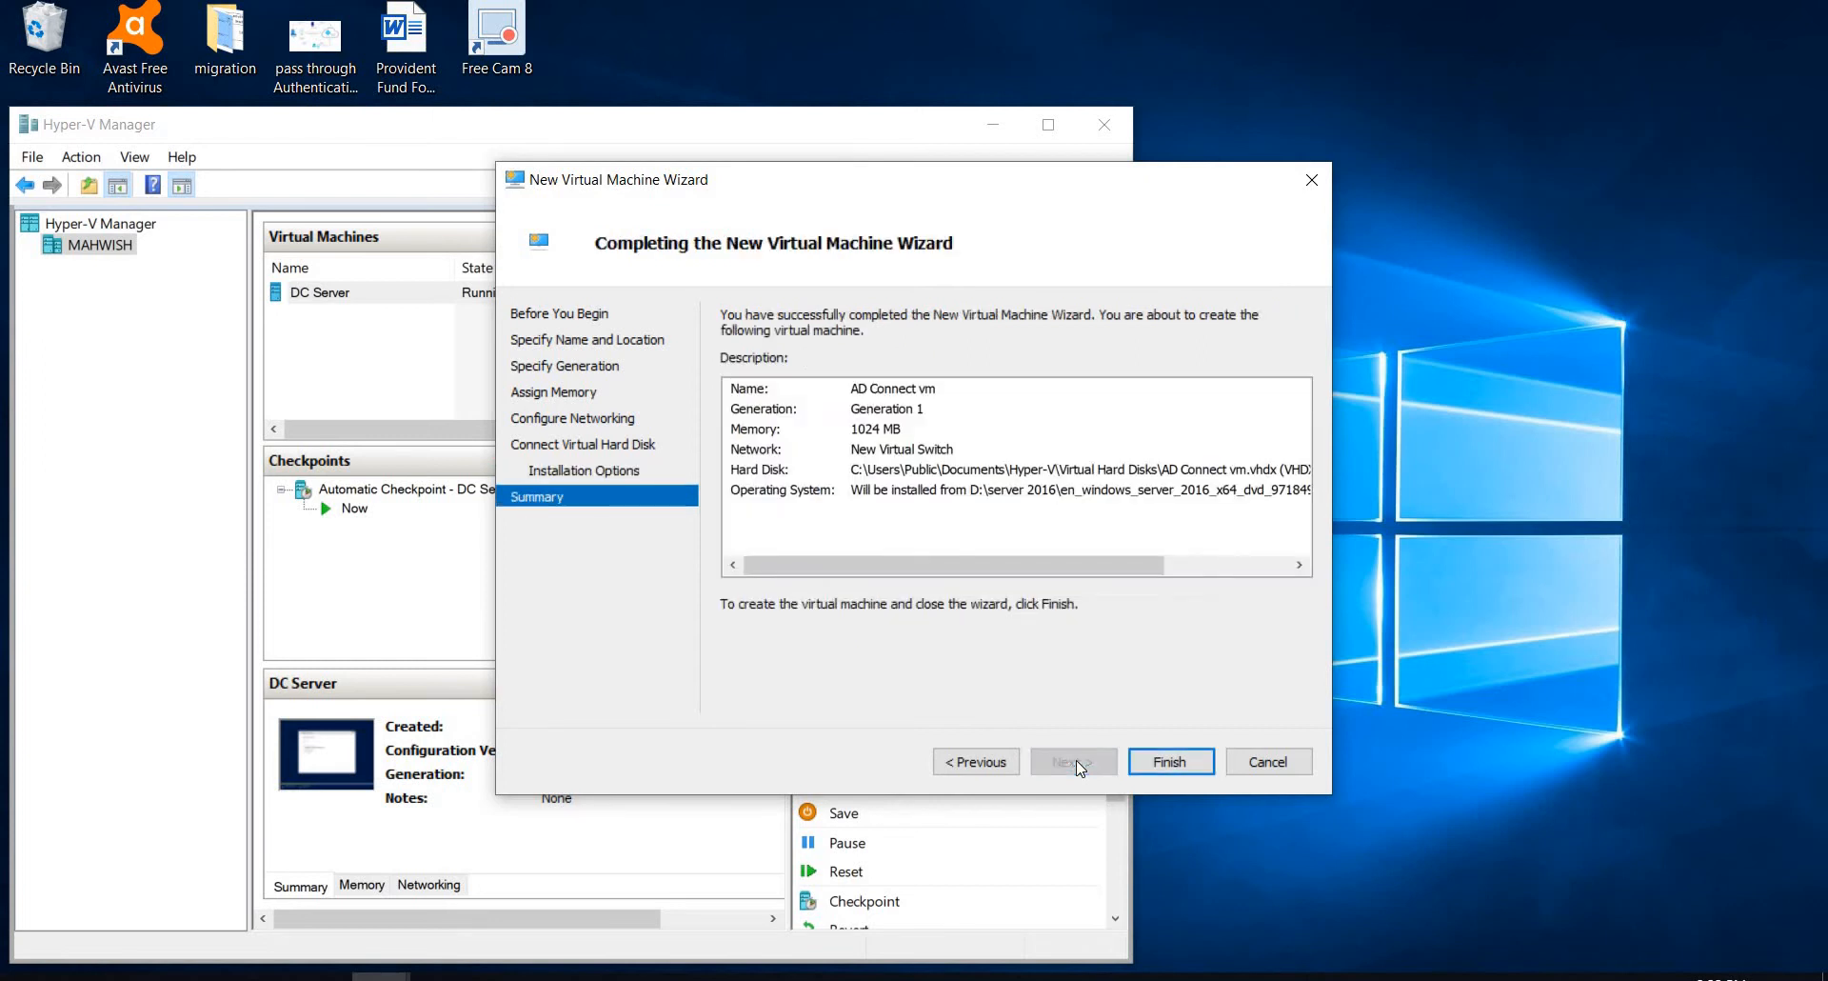
{"action": "left_click", "coordinate": [1168, 760]}
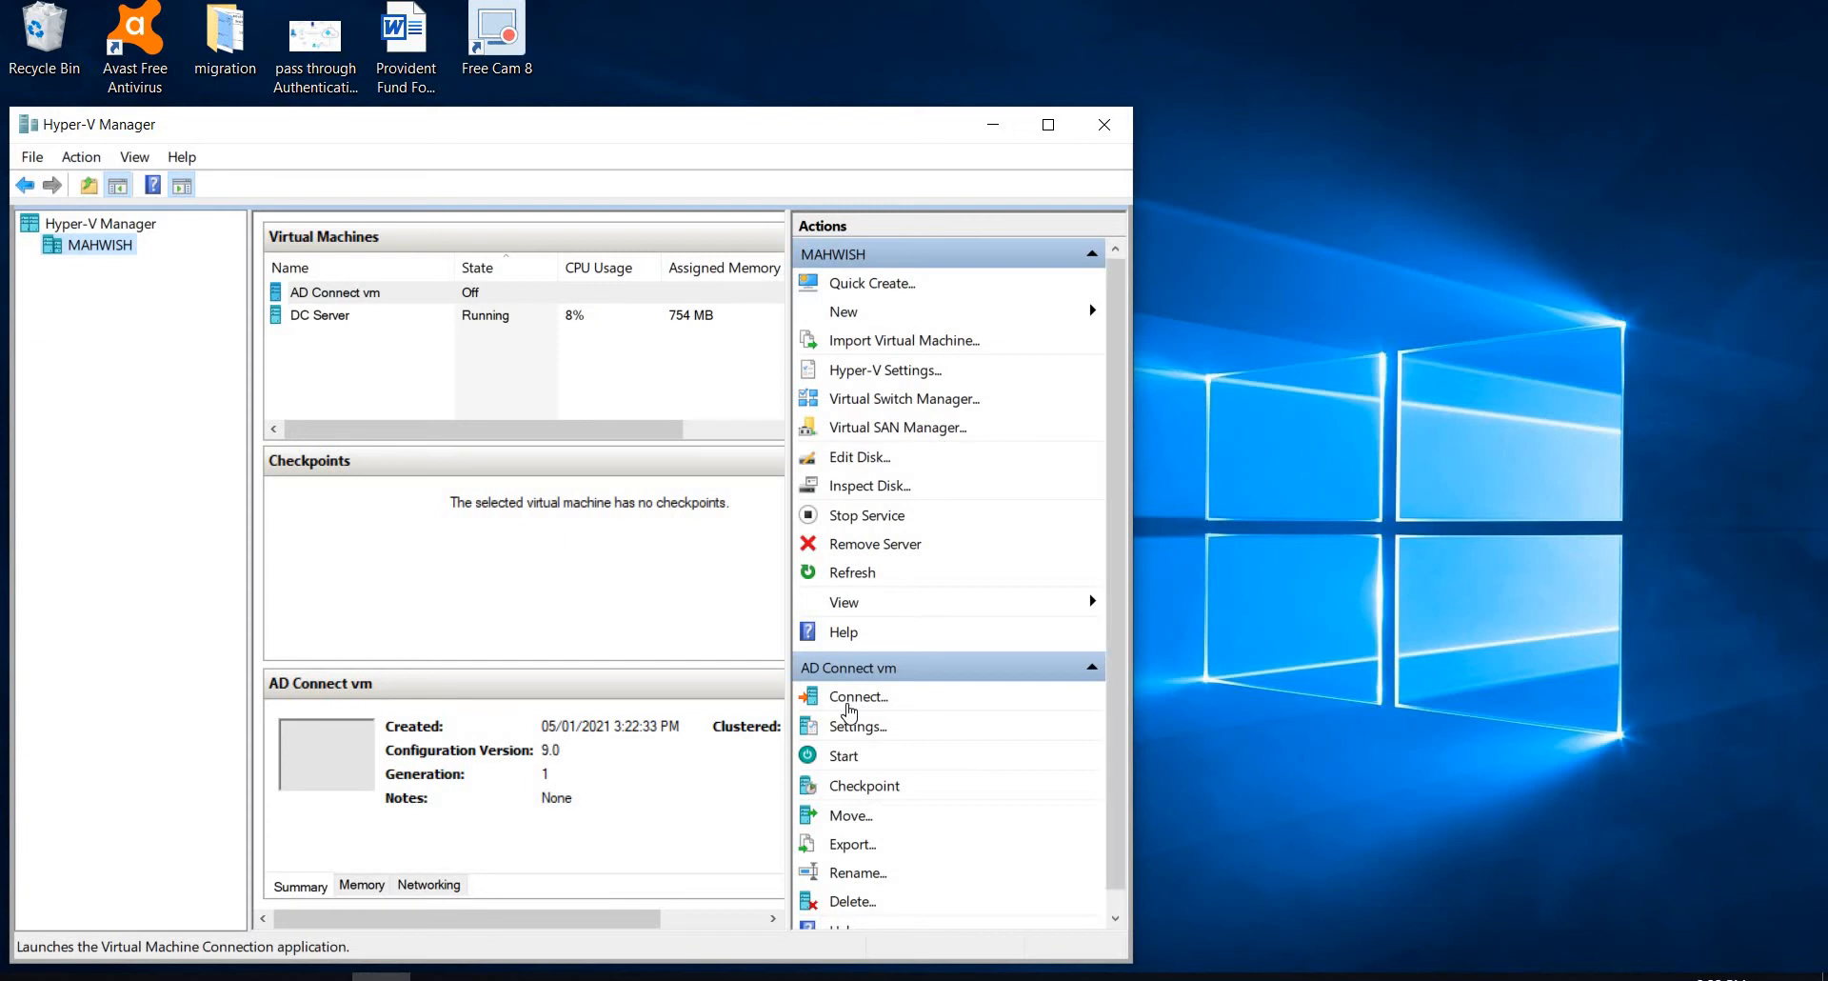
{"action": "left_click", "coordinate": [849, 707]}
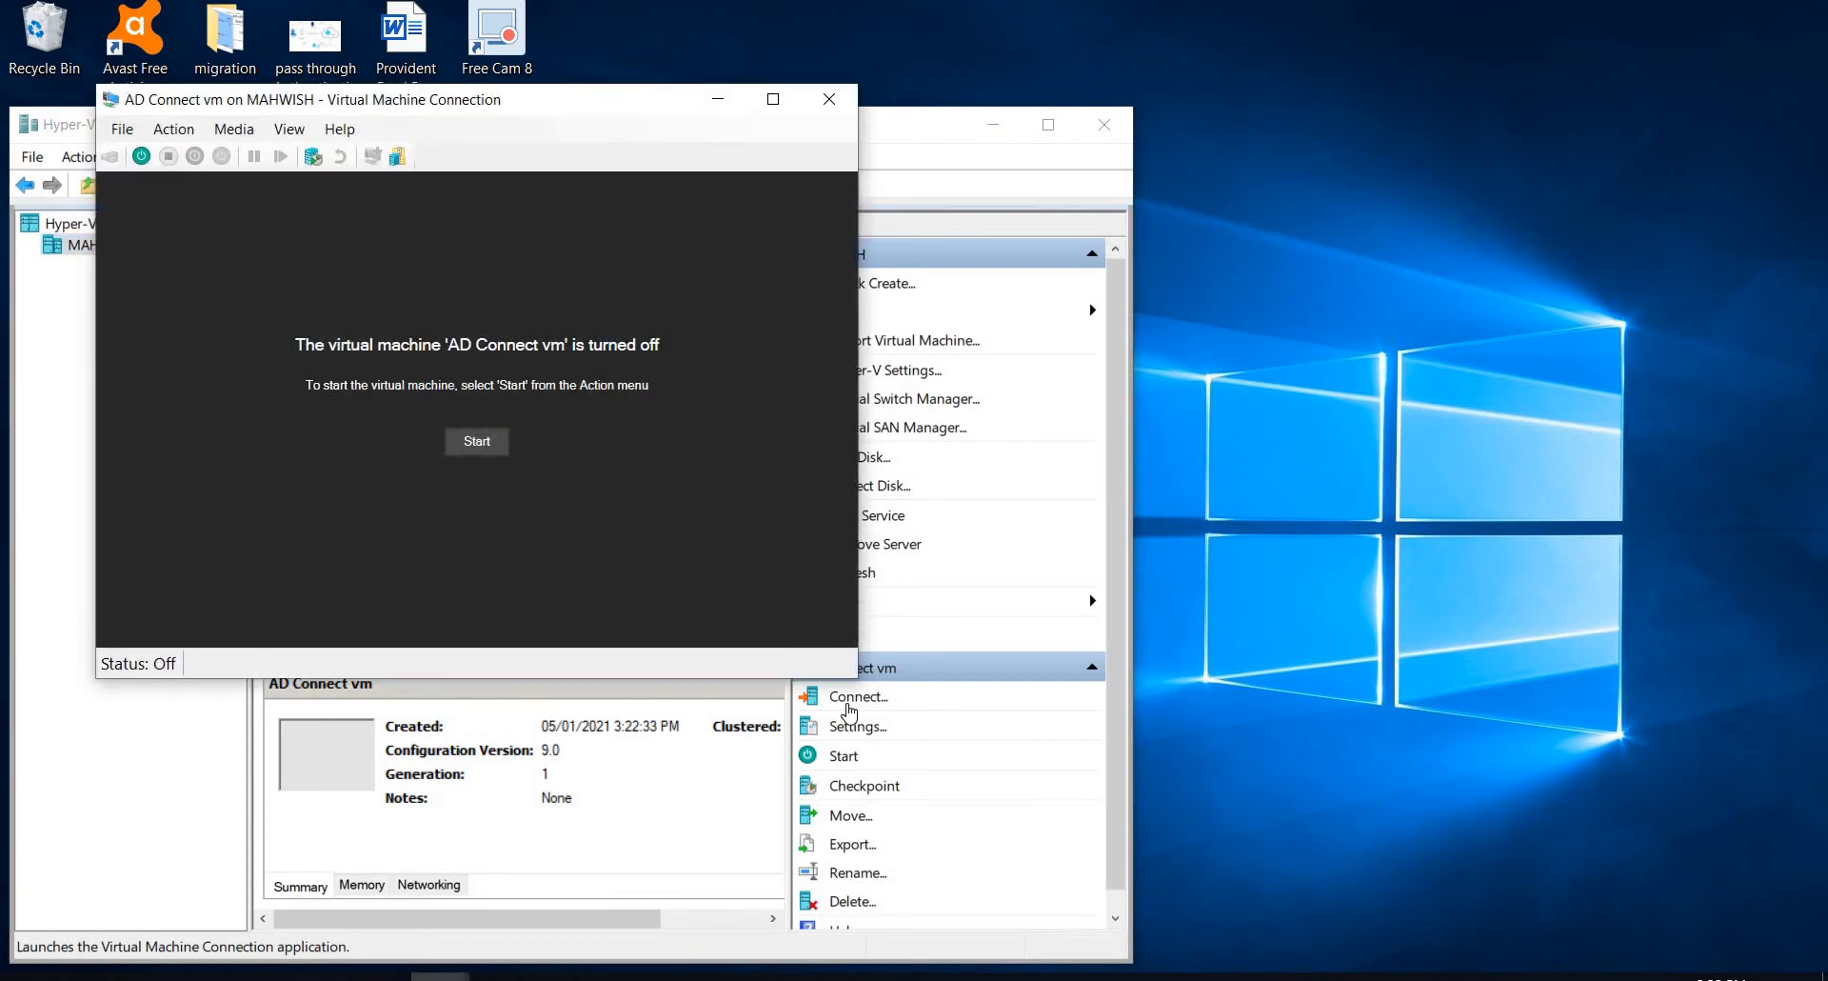
{"action": "left_click", "coordinate": [479, 443]}
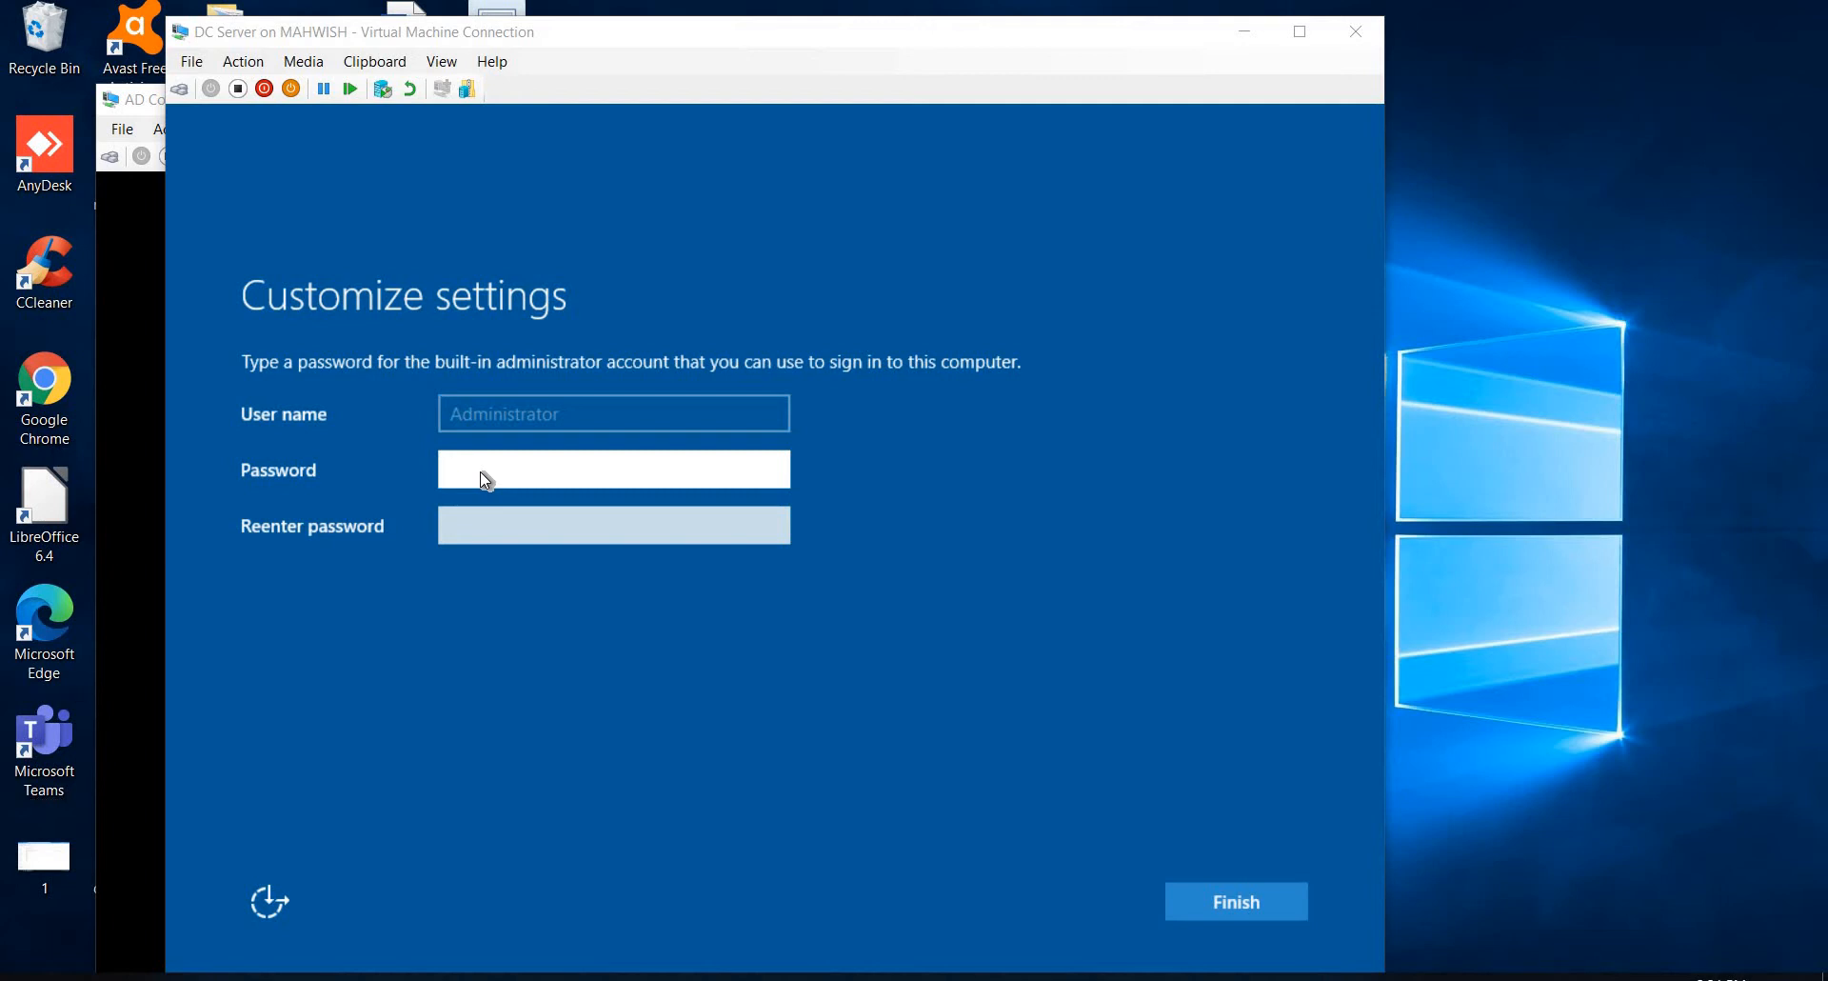
Step: Enter and reenter the built-in administrator account password on the DC Server virtual machine and finish its setup
{"action": "left_click", "coordinate": [482, 472]}
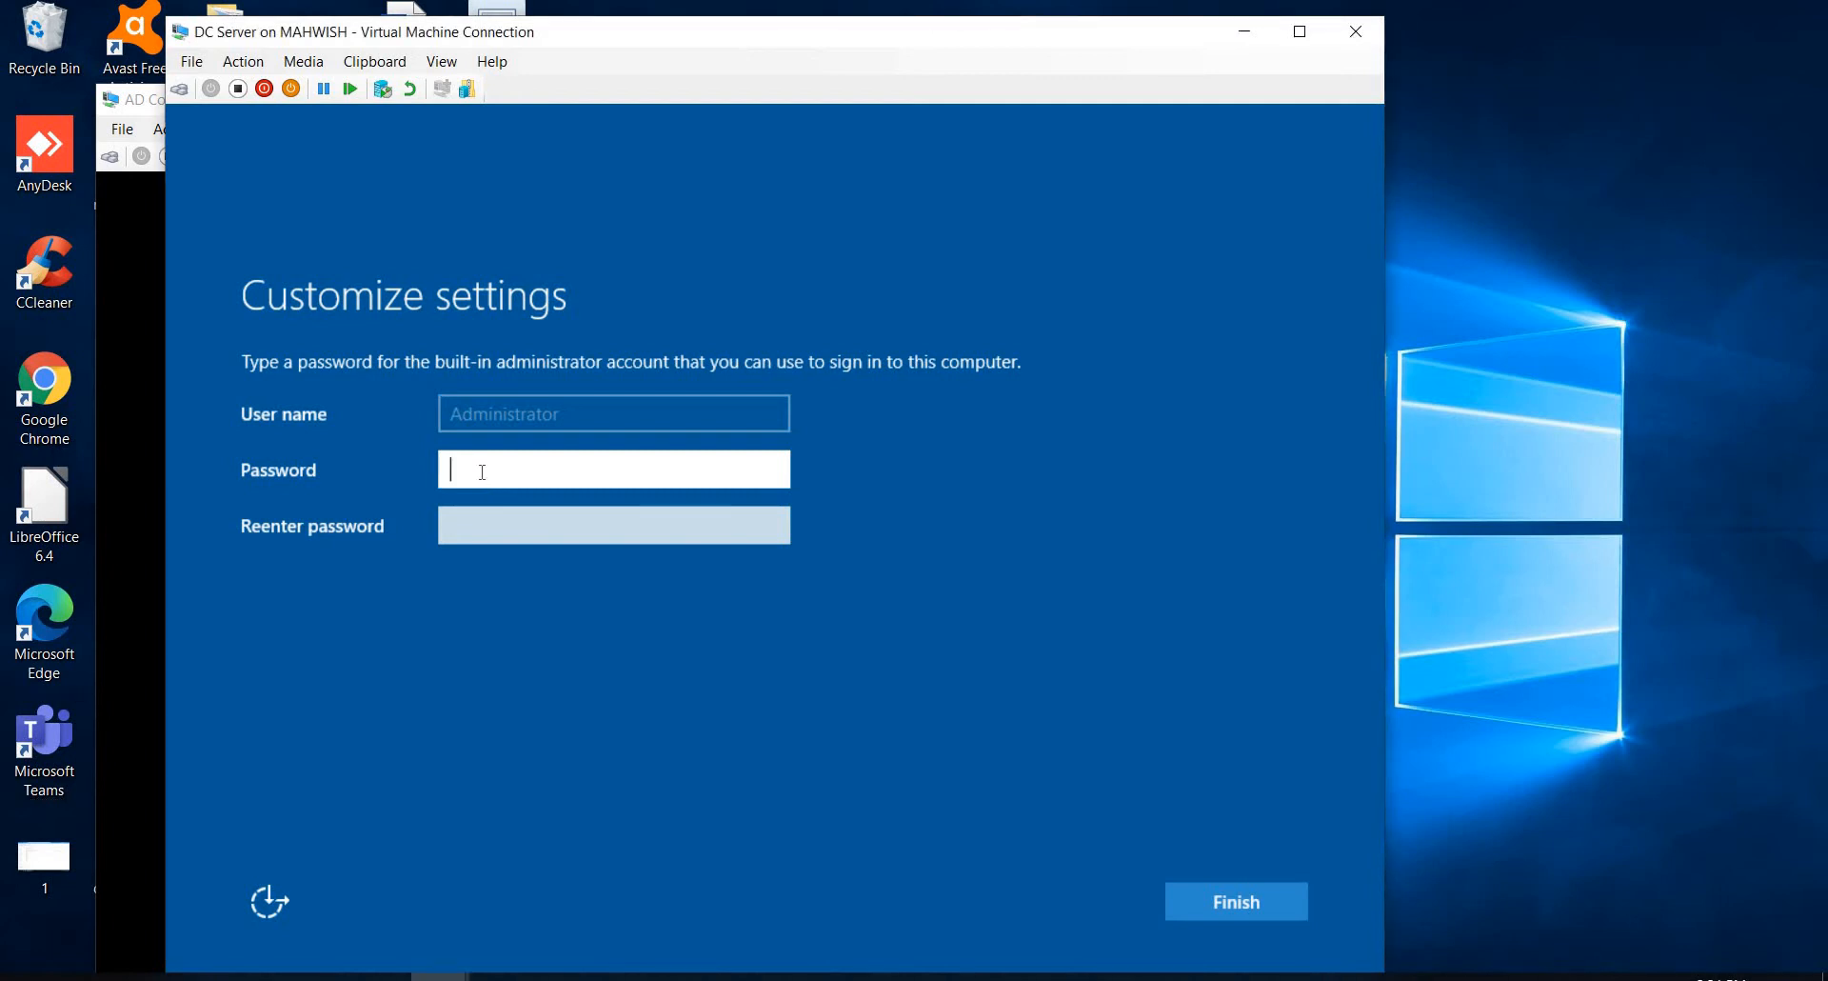
{"action": "type", "text": "P@ssw0rd"}
{"action": "left_click", "coordinate": [473, 515]}
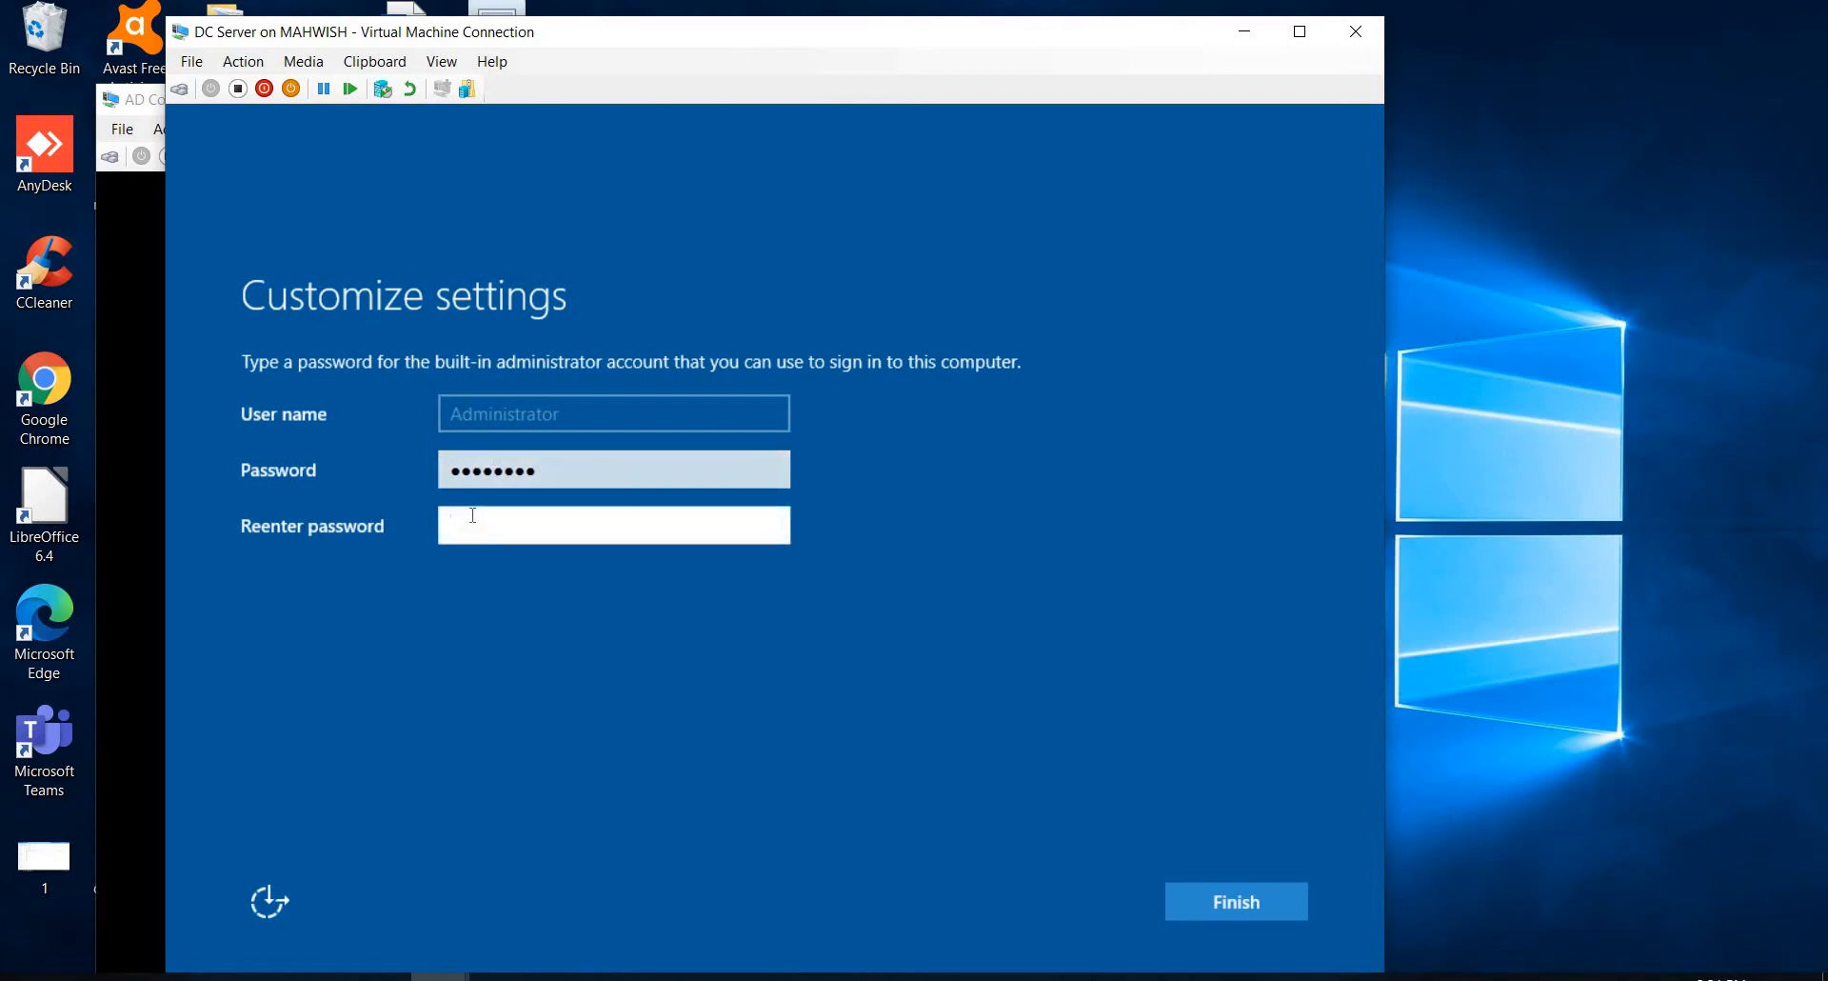
{"action": "type", "text": "Pass"}
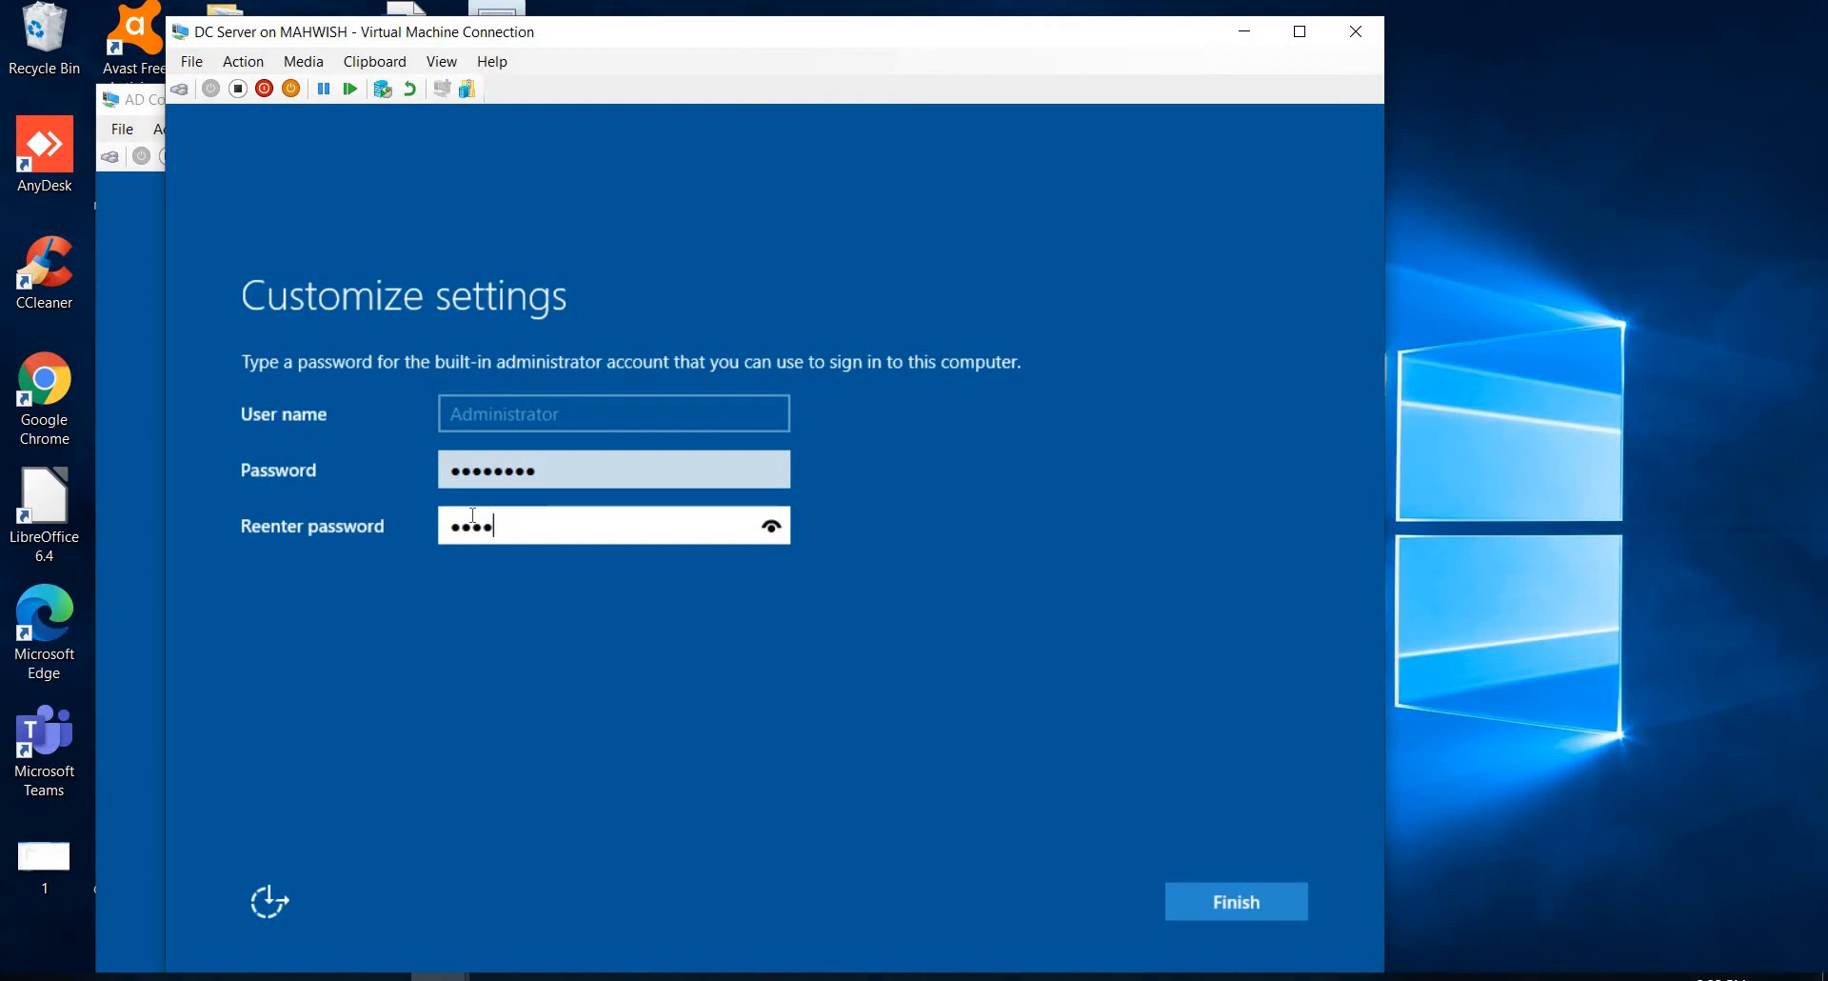
{"action": "type", "text": "word"}
{"action": "left_click", "coordinate": [1196, 897]}
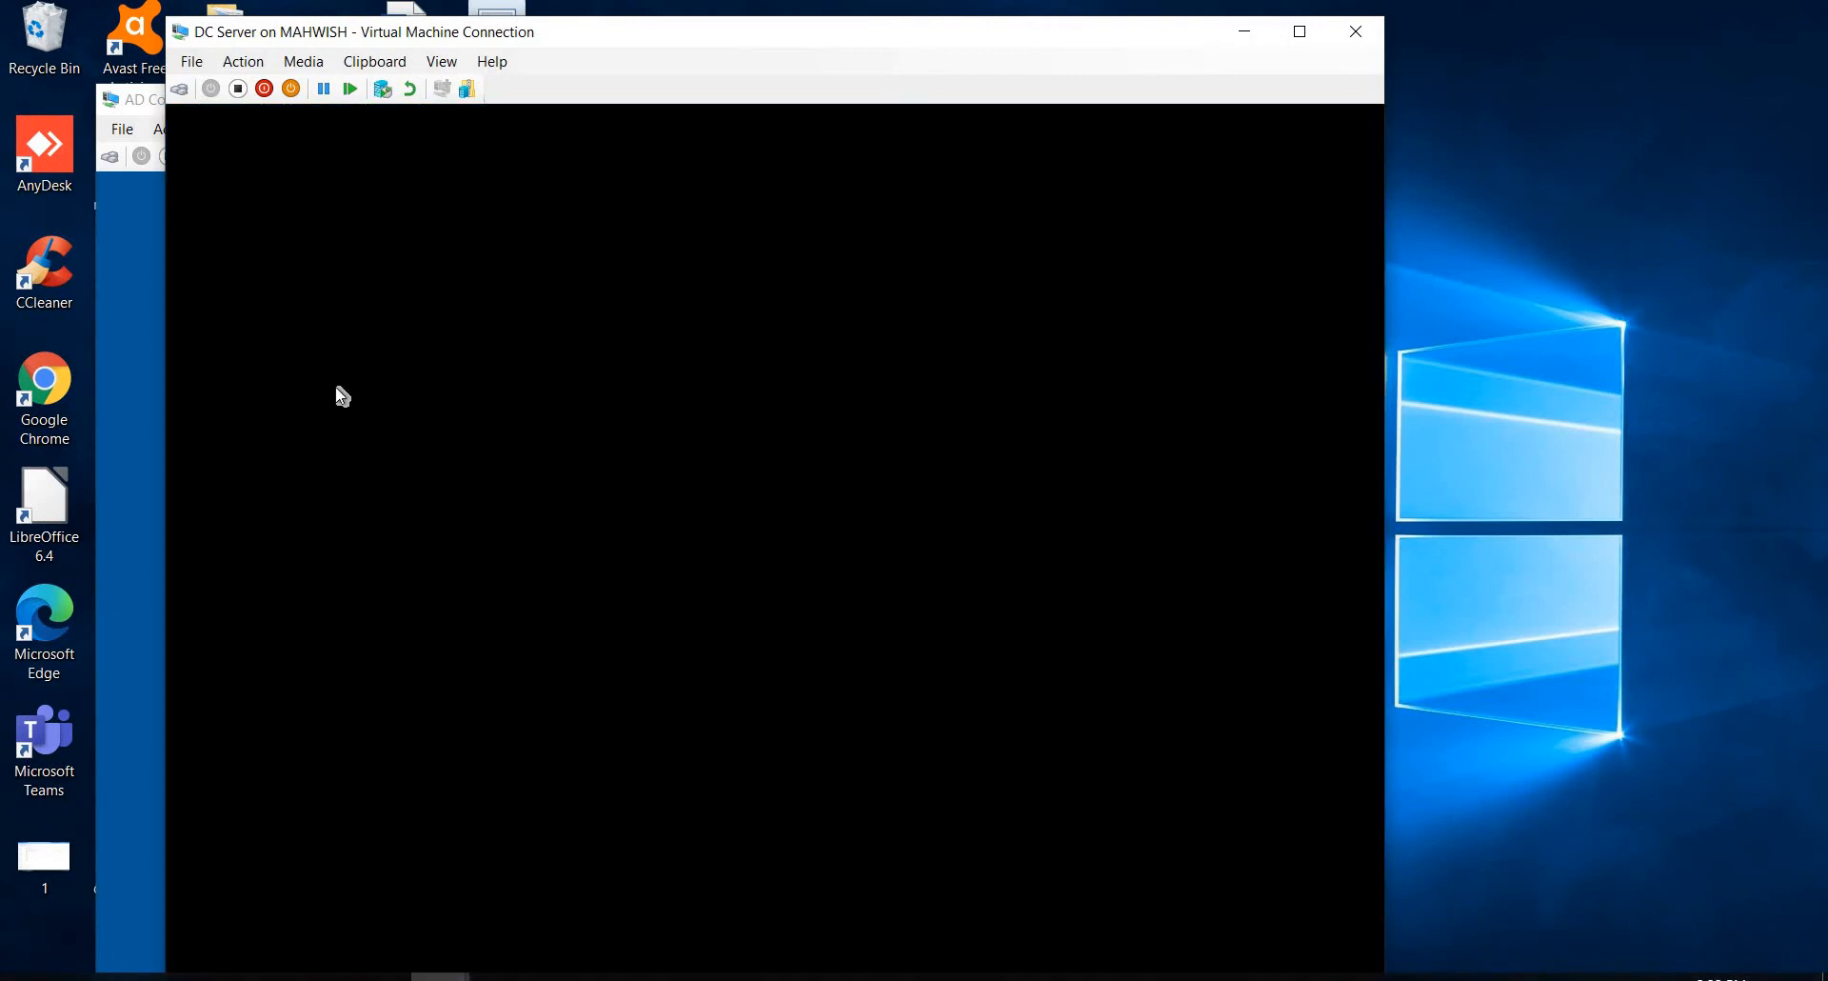
Step: Enter and reenter the built-in administrator account password on the AD Connect vm virtual machine and finish its setup
{"action": "left_click", "coordinate": [134, 305]}
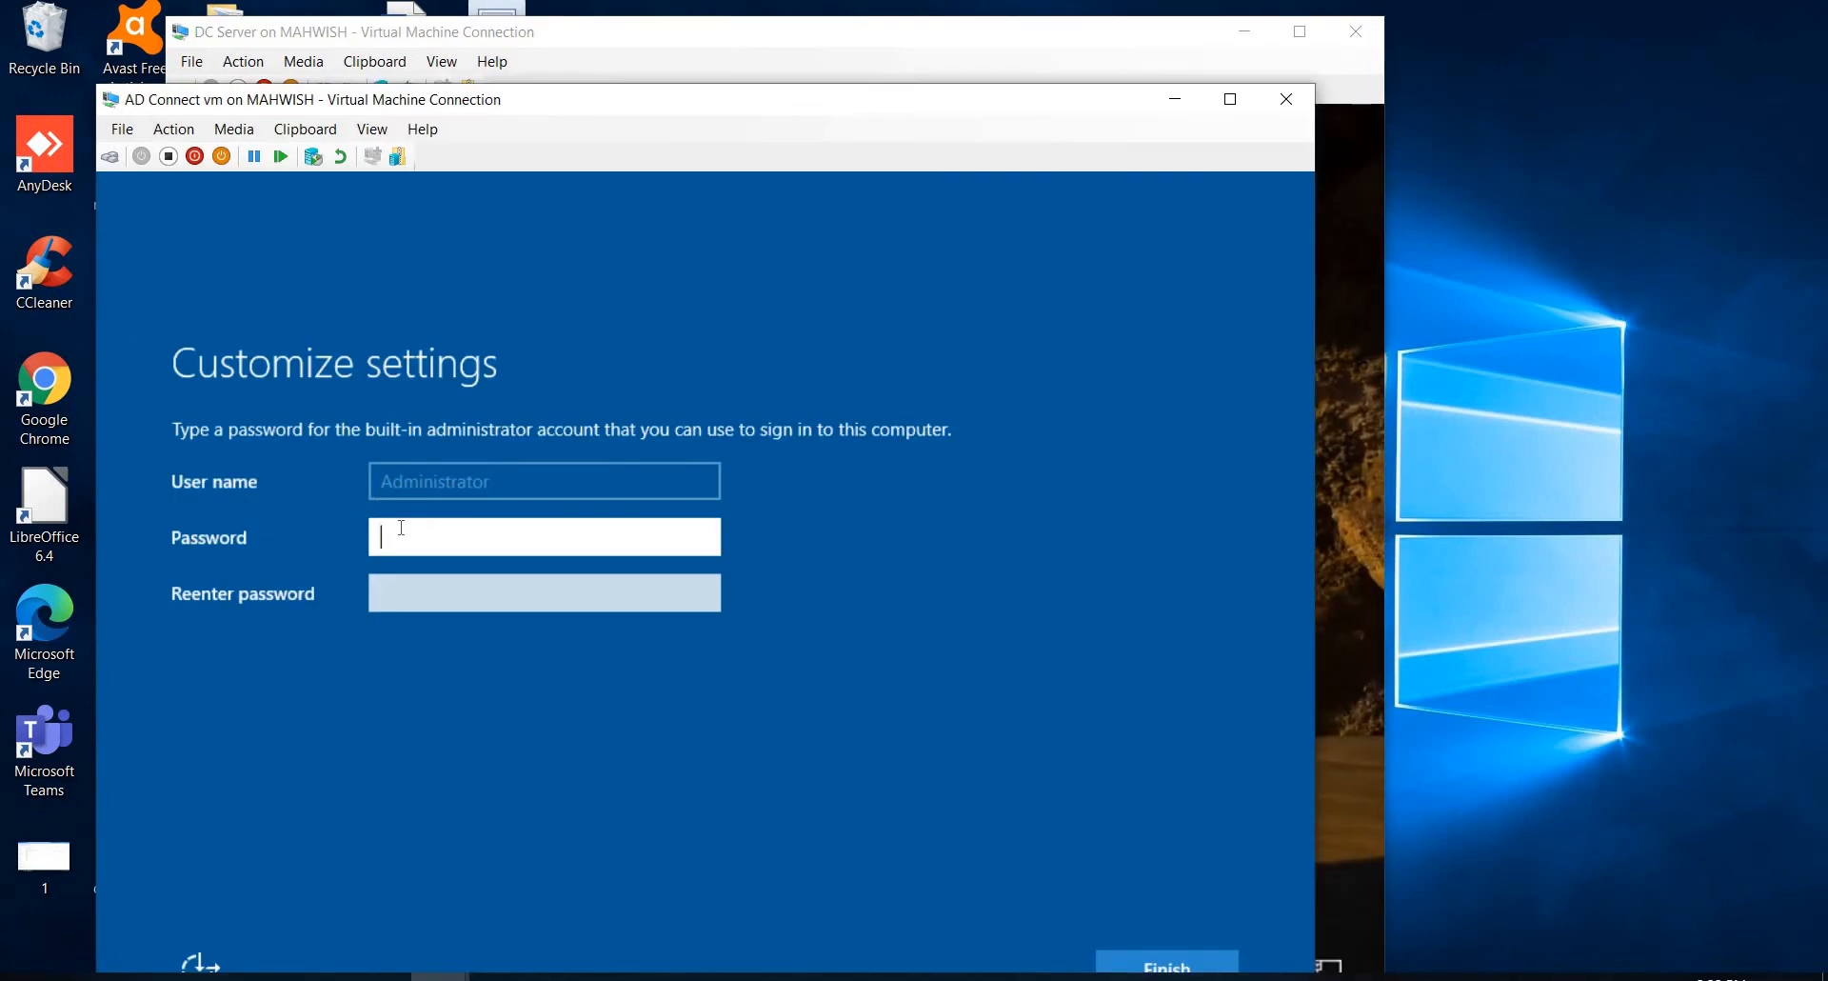
{"action": "type", "text": "••"}
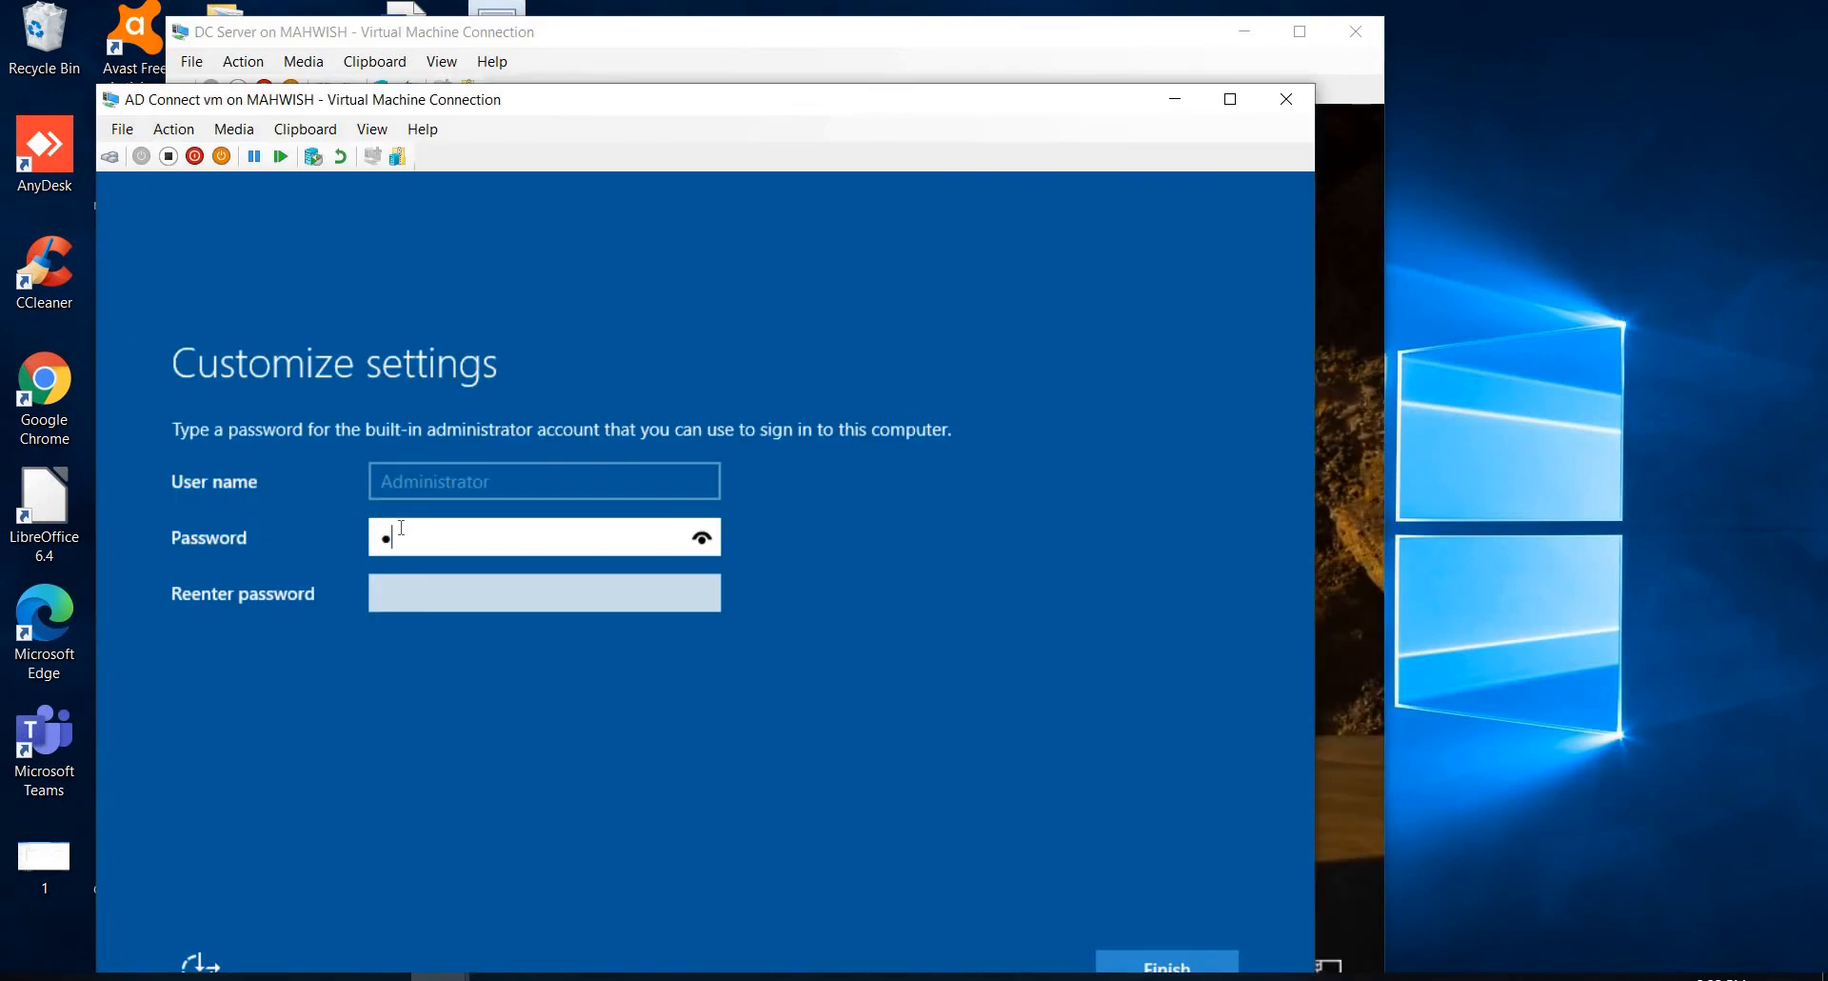
{"action": "type", "text": "••••••"}
{"action": "left_click", "coordinate": [399, 591]}
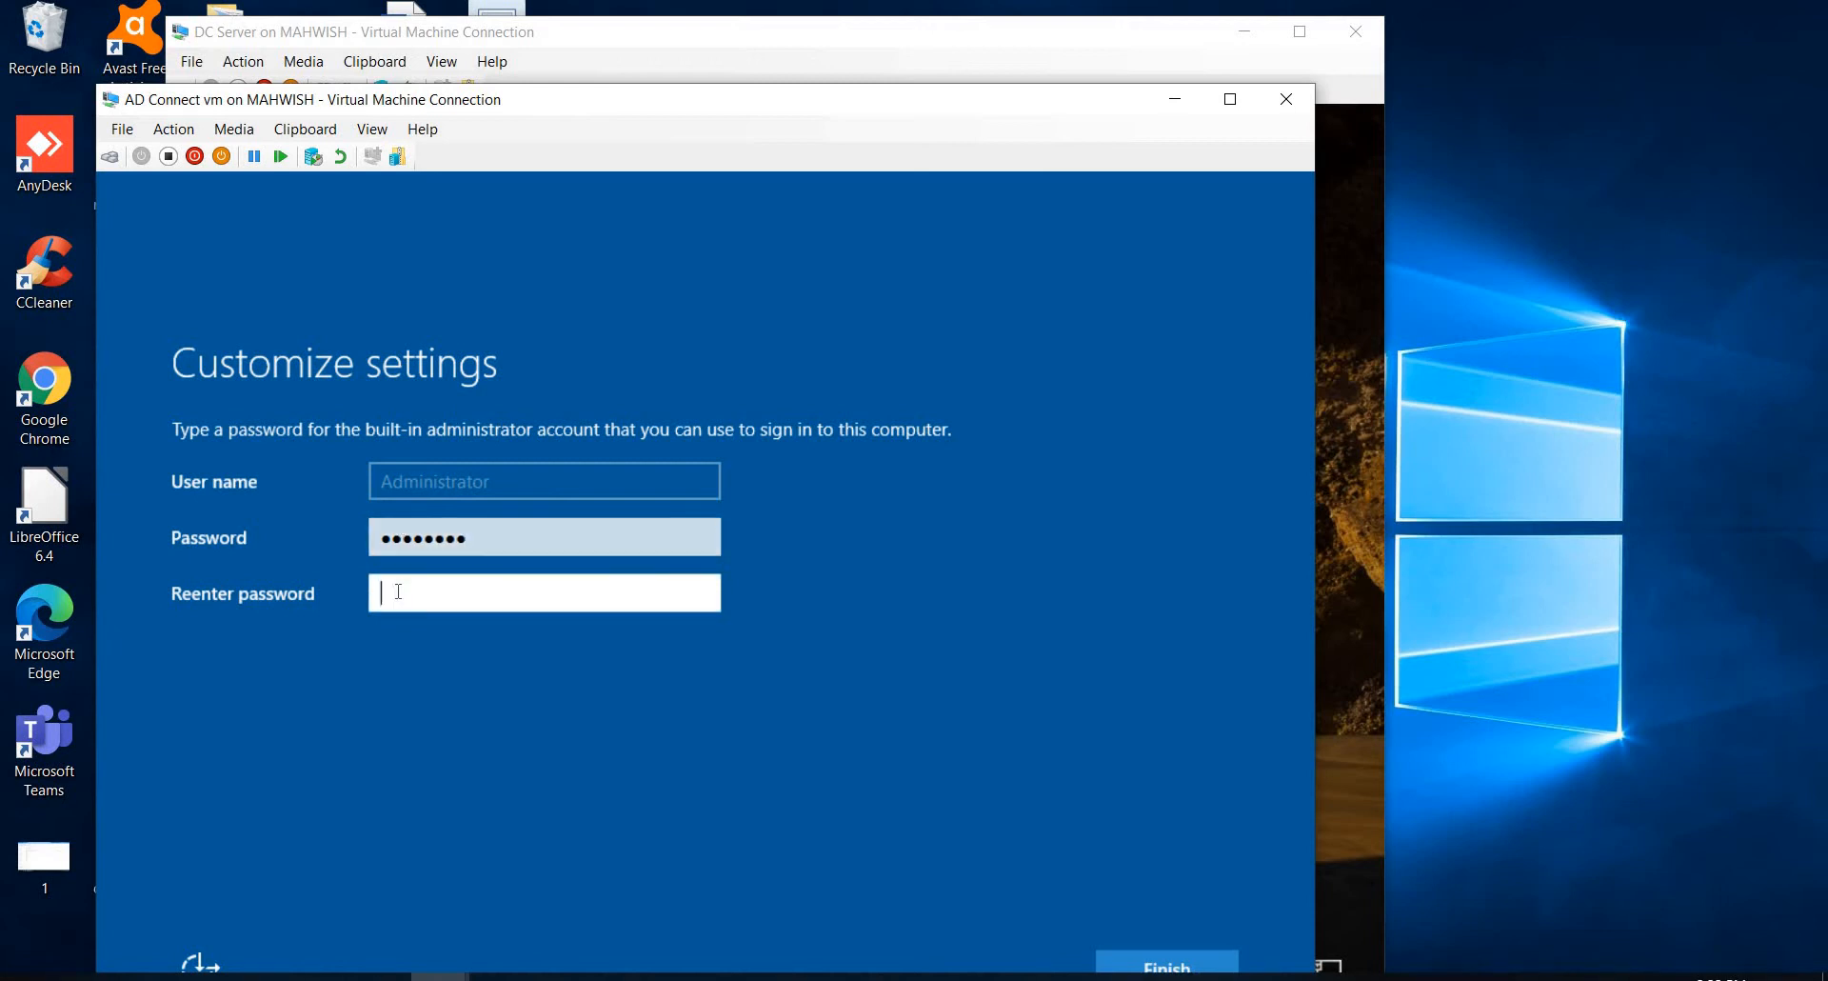
{"action": "type", "text": "••••••••"}
{"action": "left_click", "coordinate": [1137, 962]}
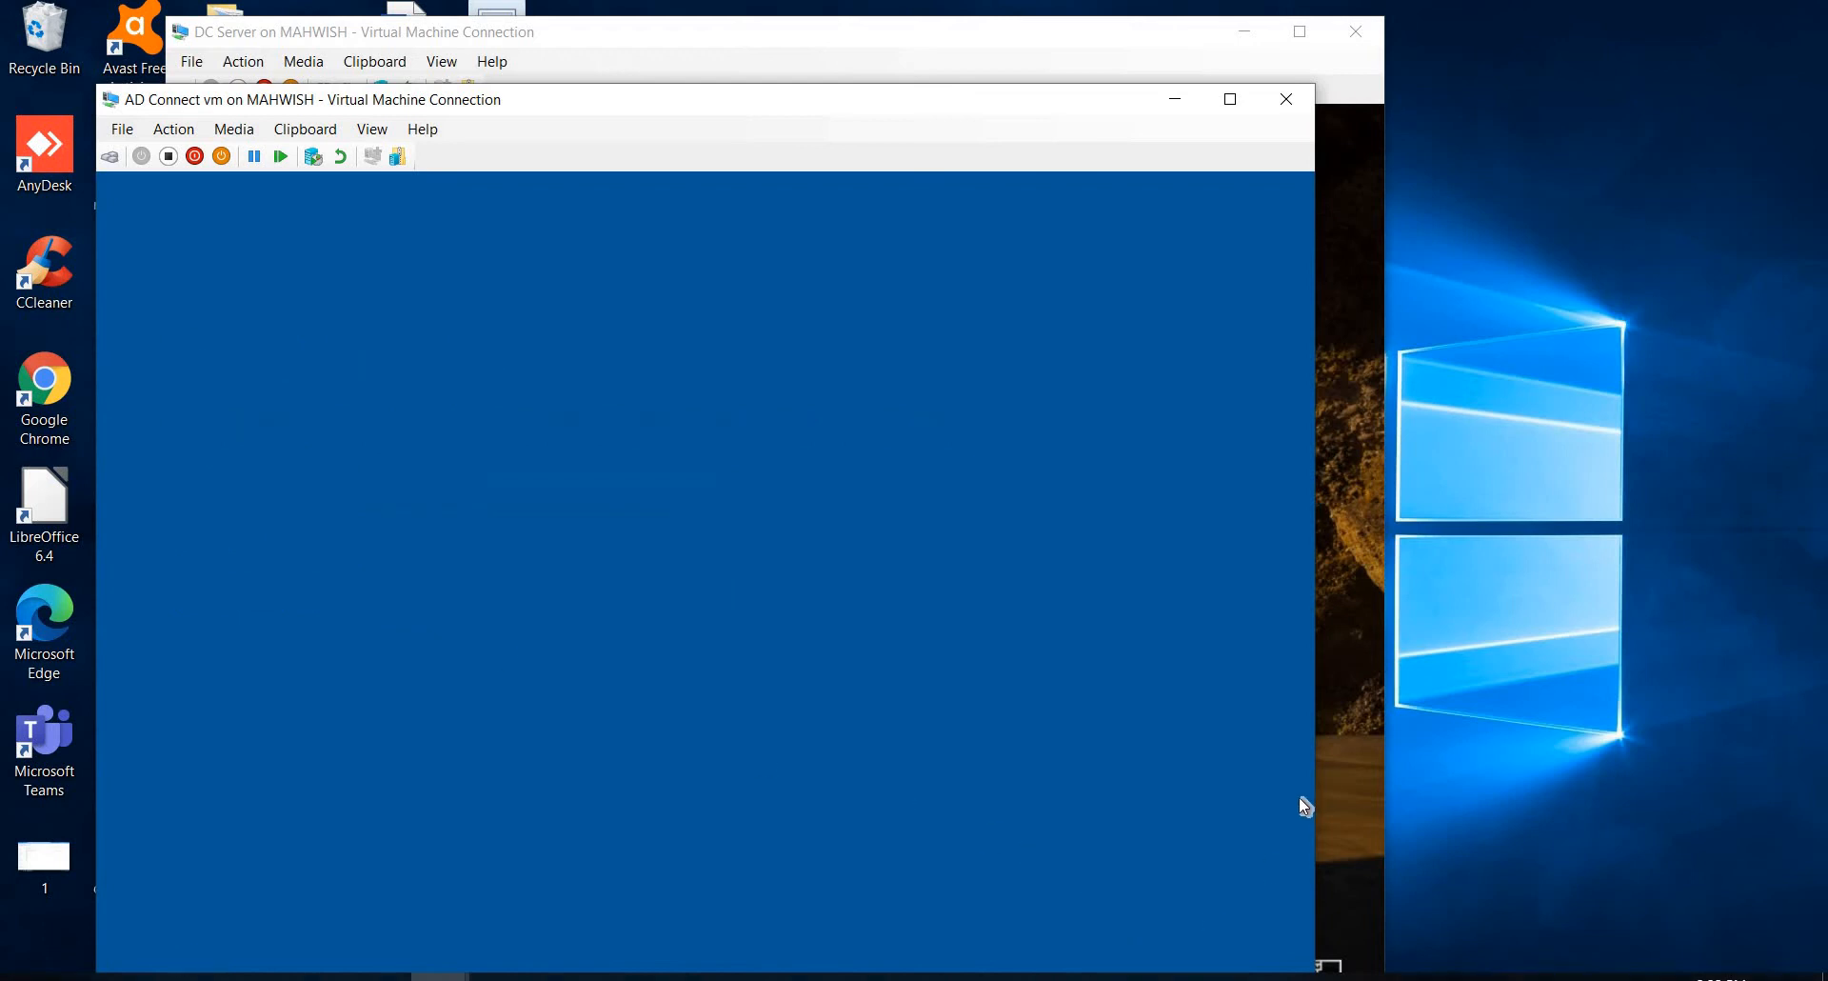
Step: Unlock the DC Server virtual machine and sign in as Administrator with the account password
{"action": "left_click", "coordinate": [1352, 748]}
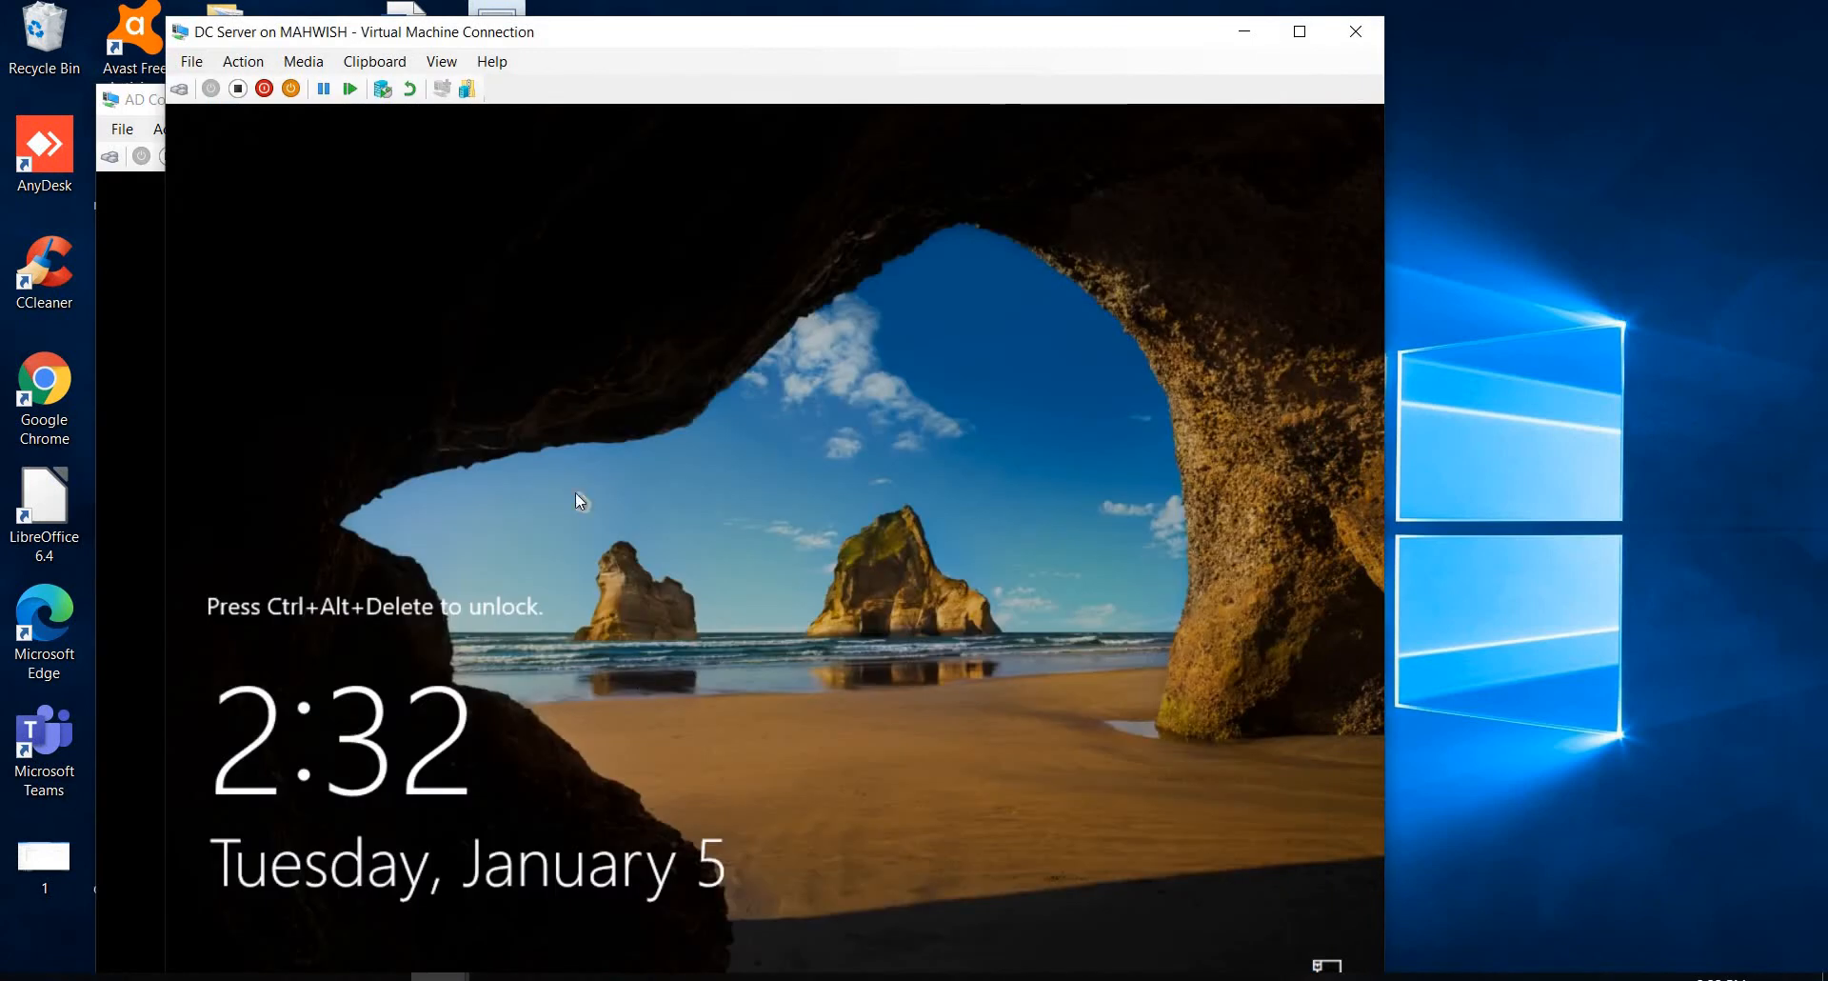
{"action": "left_click", "coordinate": [180, 90]}
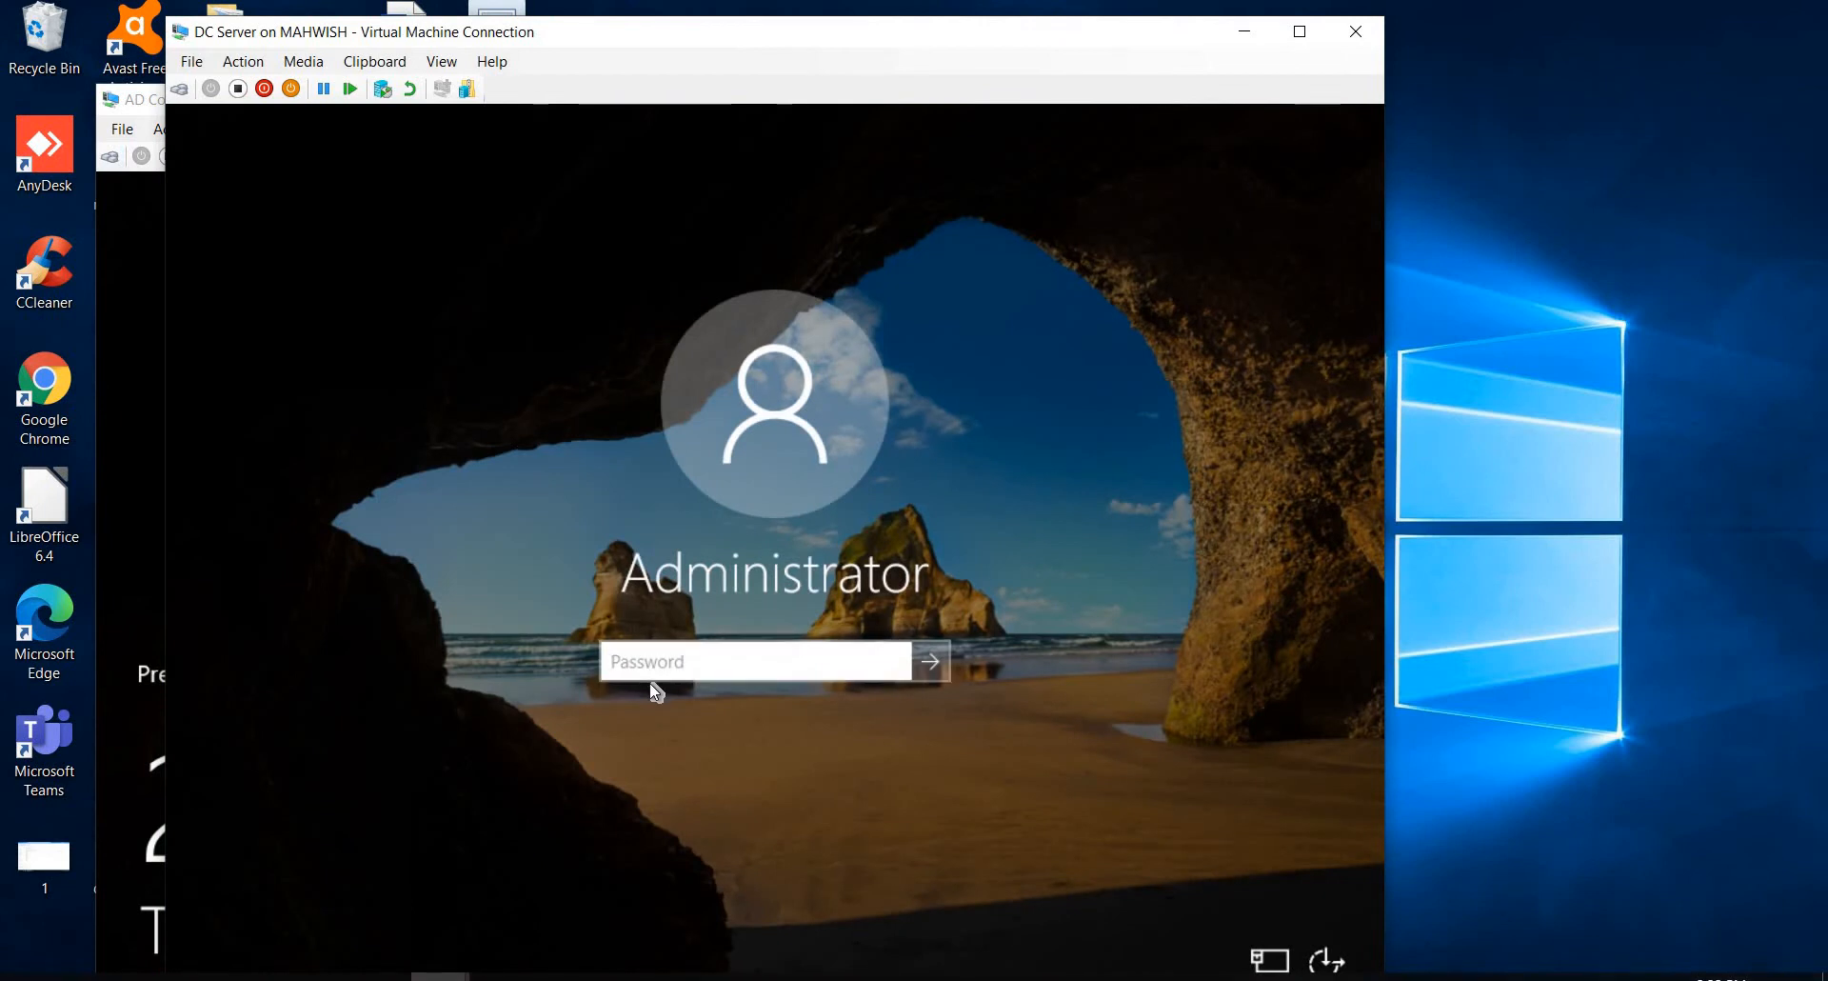
{"action": "type", "text": "••••••••"}
{"action": "key", "text": "Return"}
Step: Unlock the AD Connect vm virtual machine and sign in as Administrator with the account password
{"action": "left_click", "coordinate": [135, 349]}
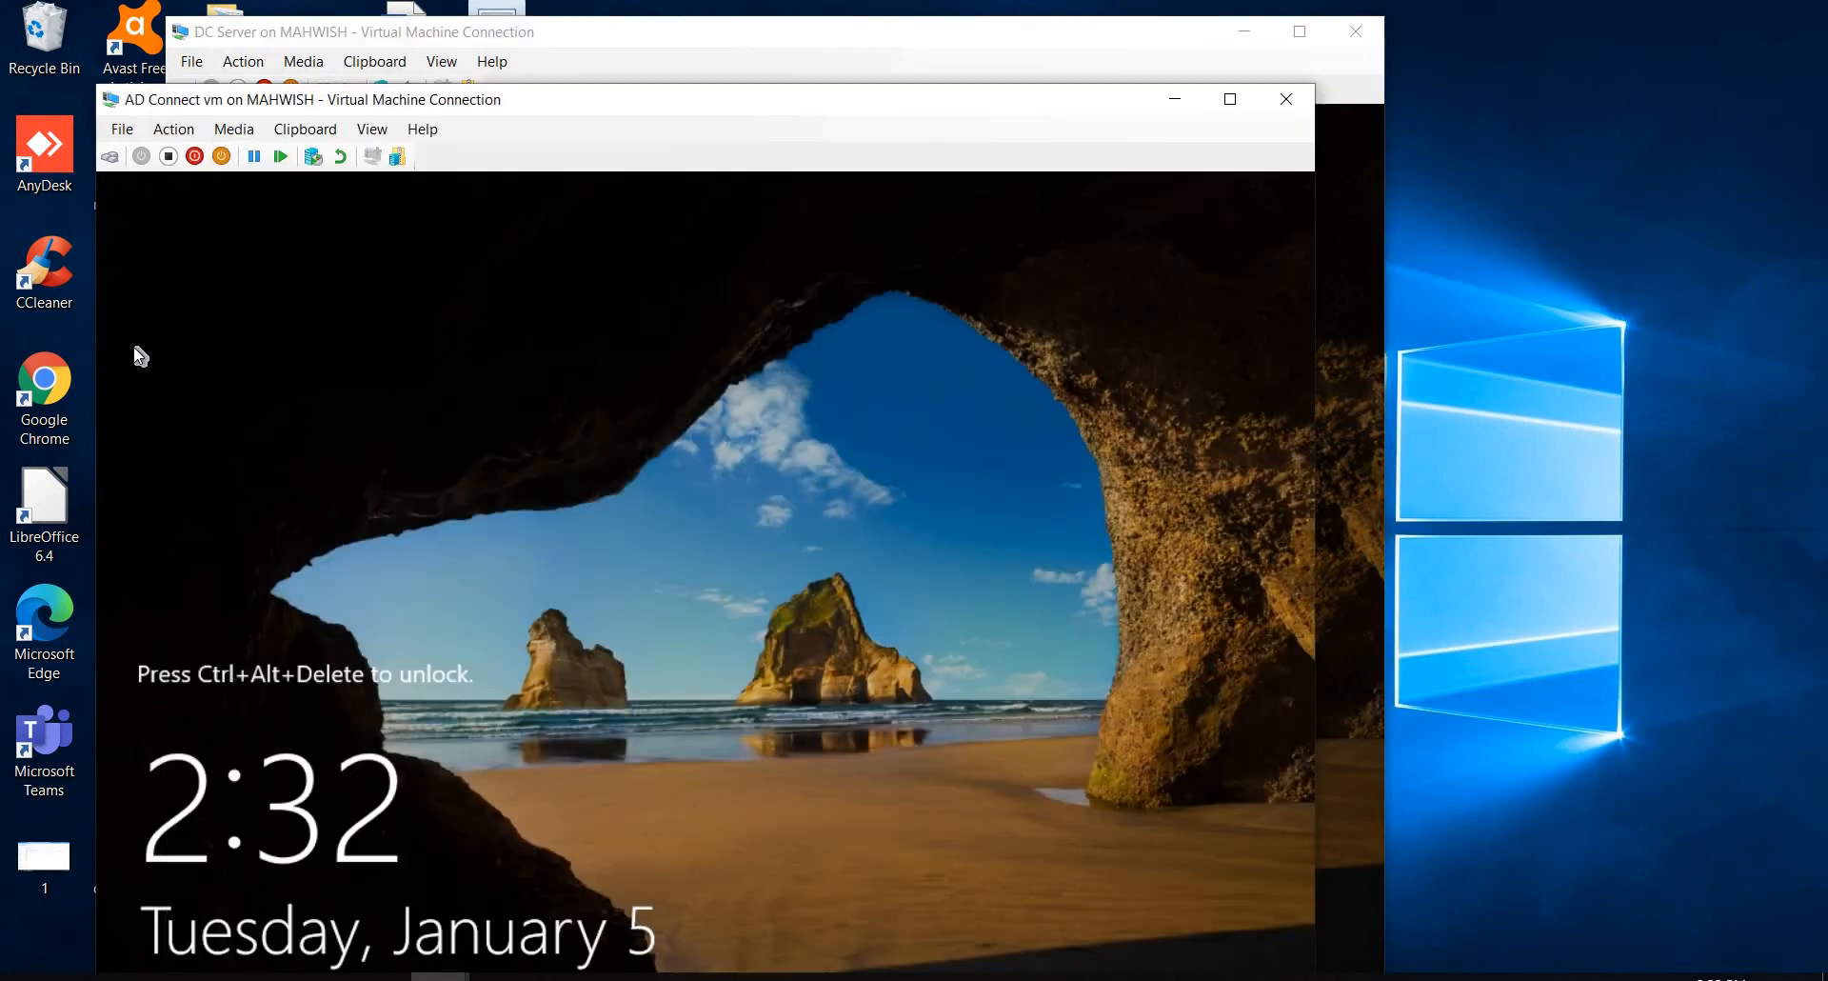
{"action": "left_click", "coordinate": [111, 156]}
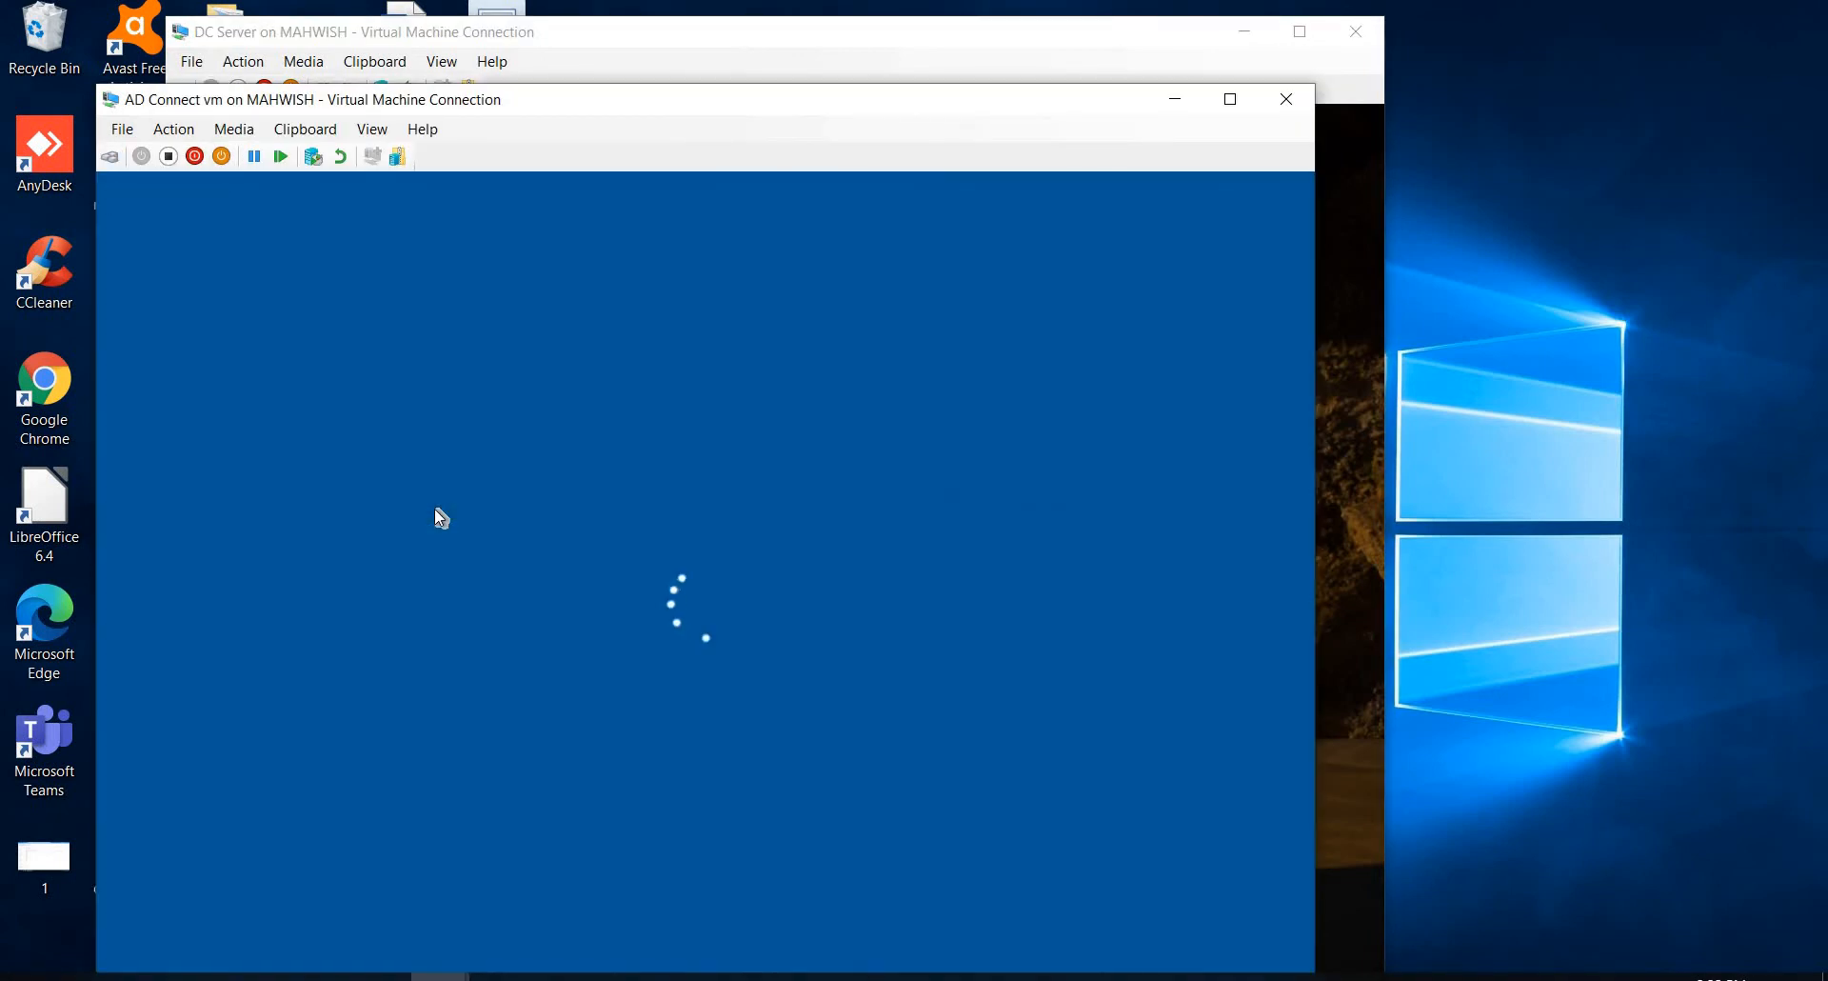
{"action": "type", "text": "*****"}
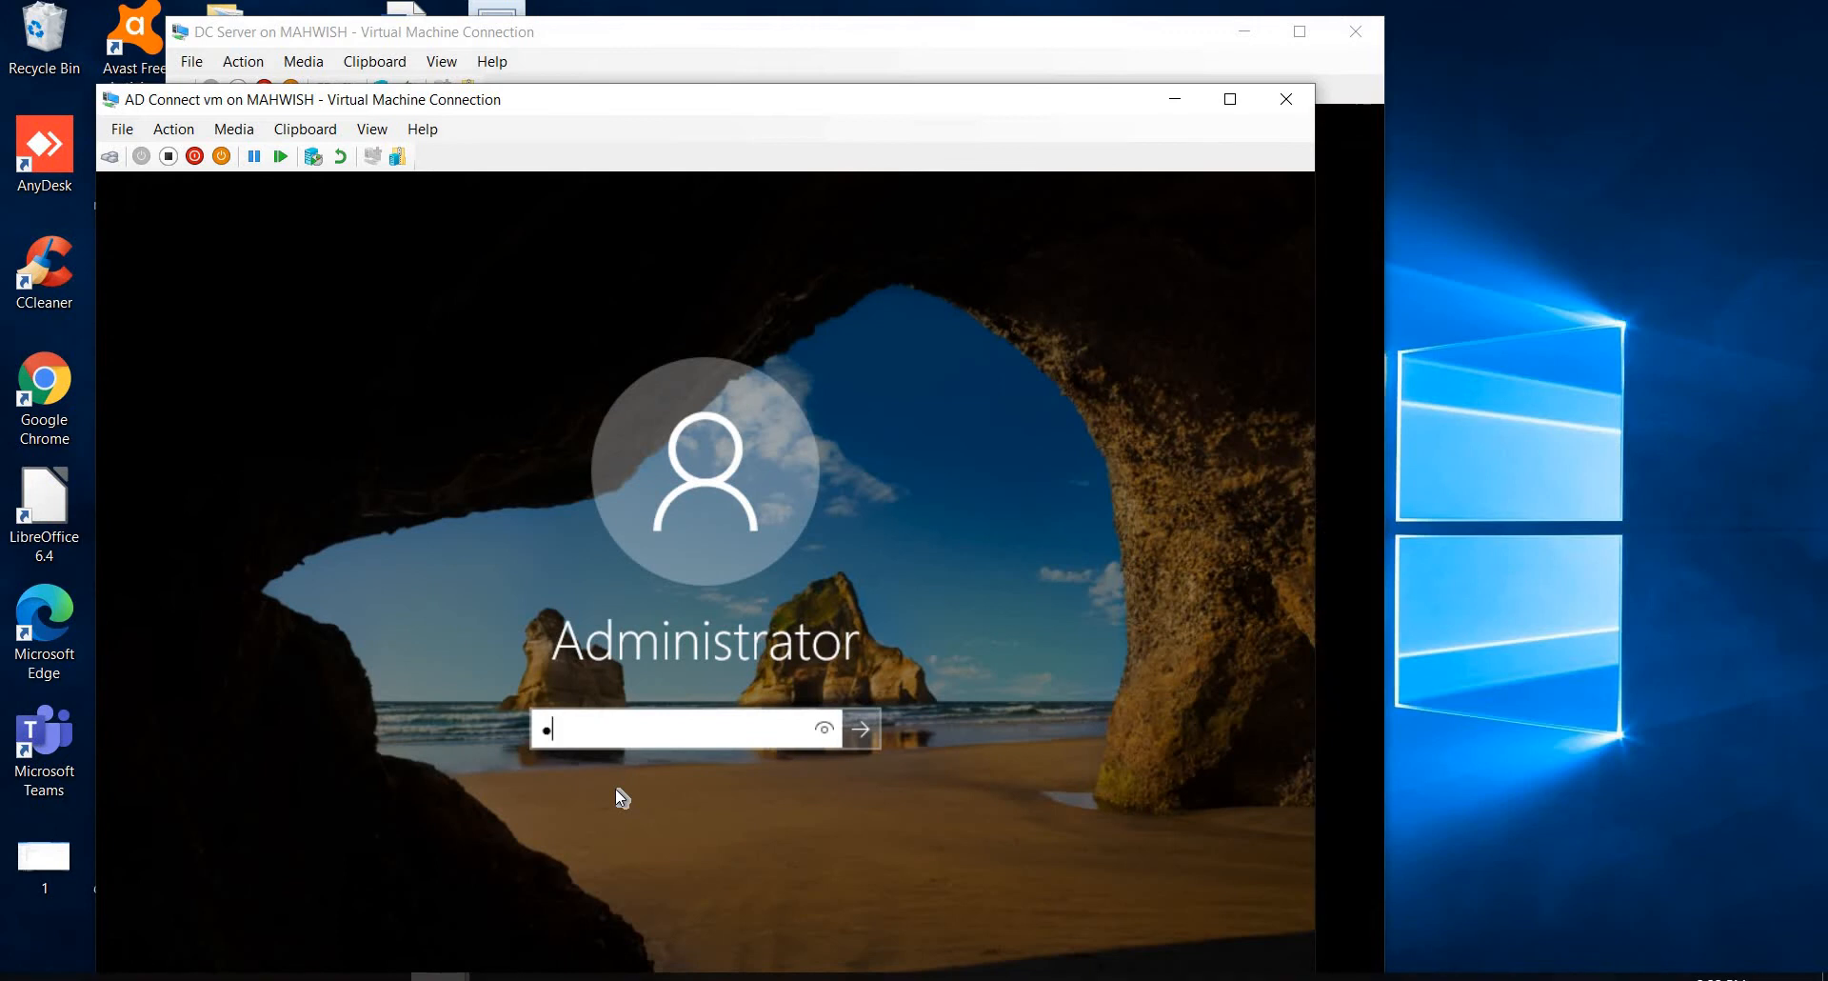
{"action": "type", "text": "***"}
{"action": "key", "text": "Return"}
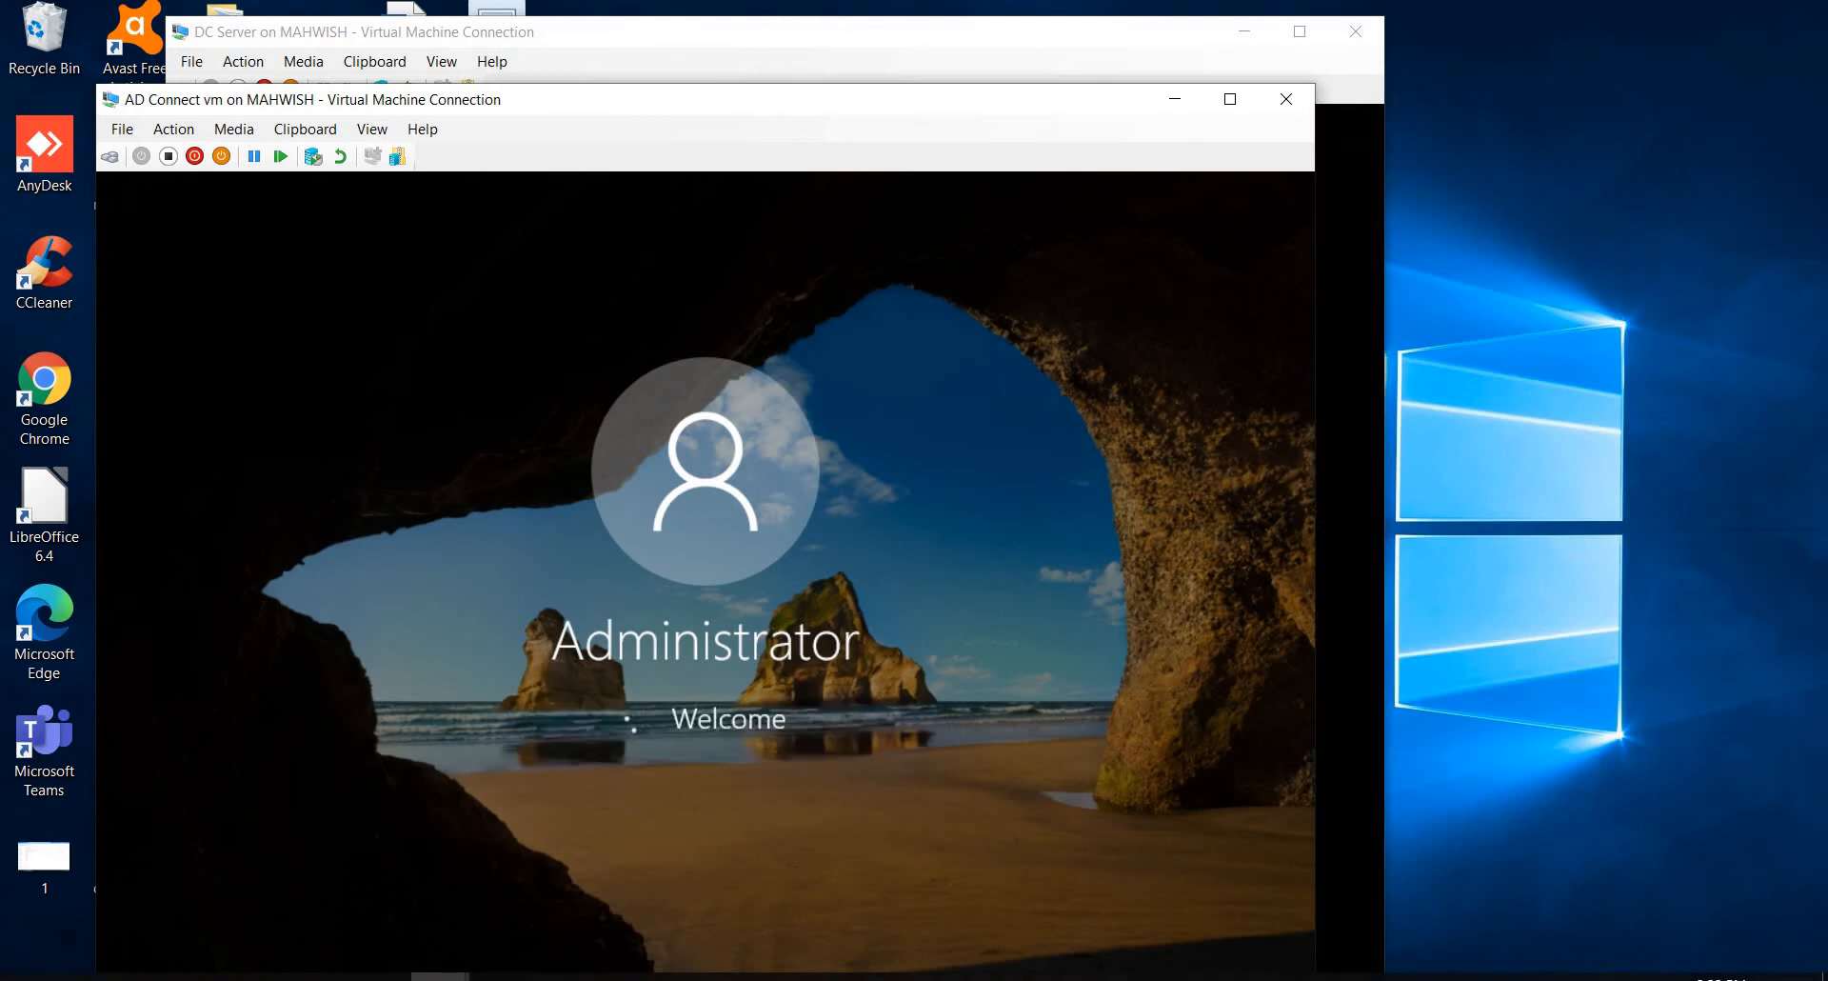
Step: Show the DC Server virtual machine full screen and open the computer name change settings for its local server
{"action": "left_click", "coordinate": [680, 68]}
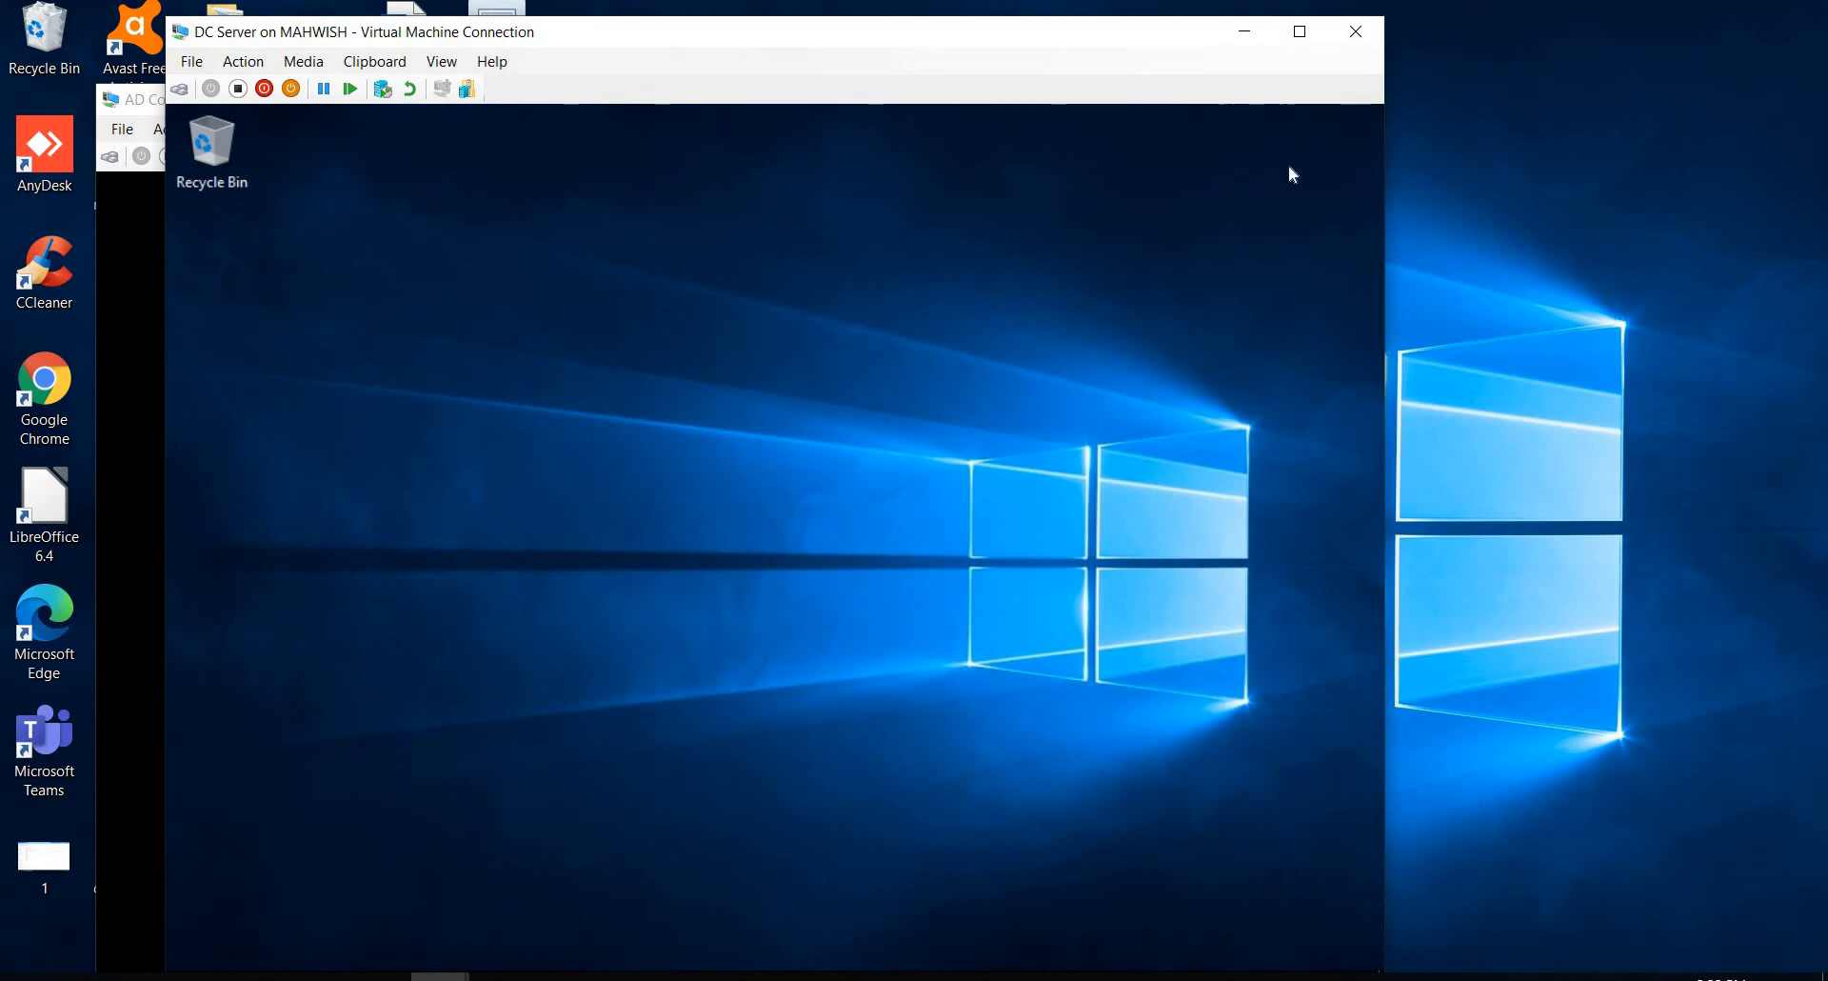
{"action": "left_click", "coordinate": [1303, 29]}
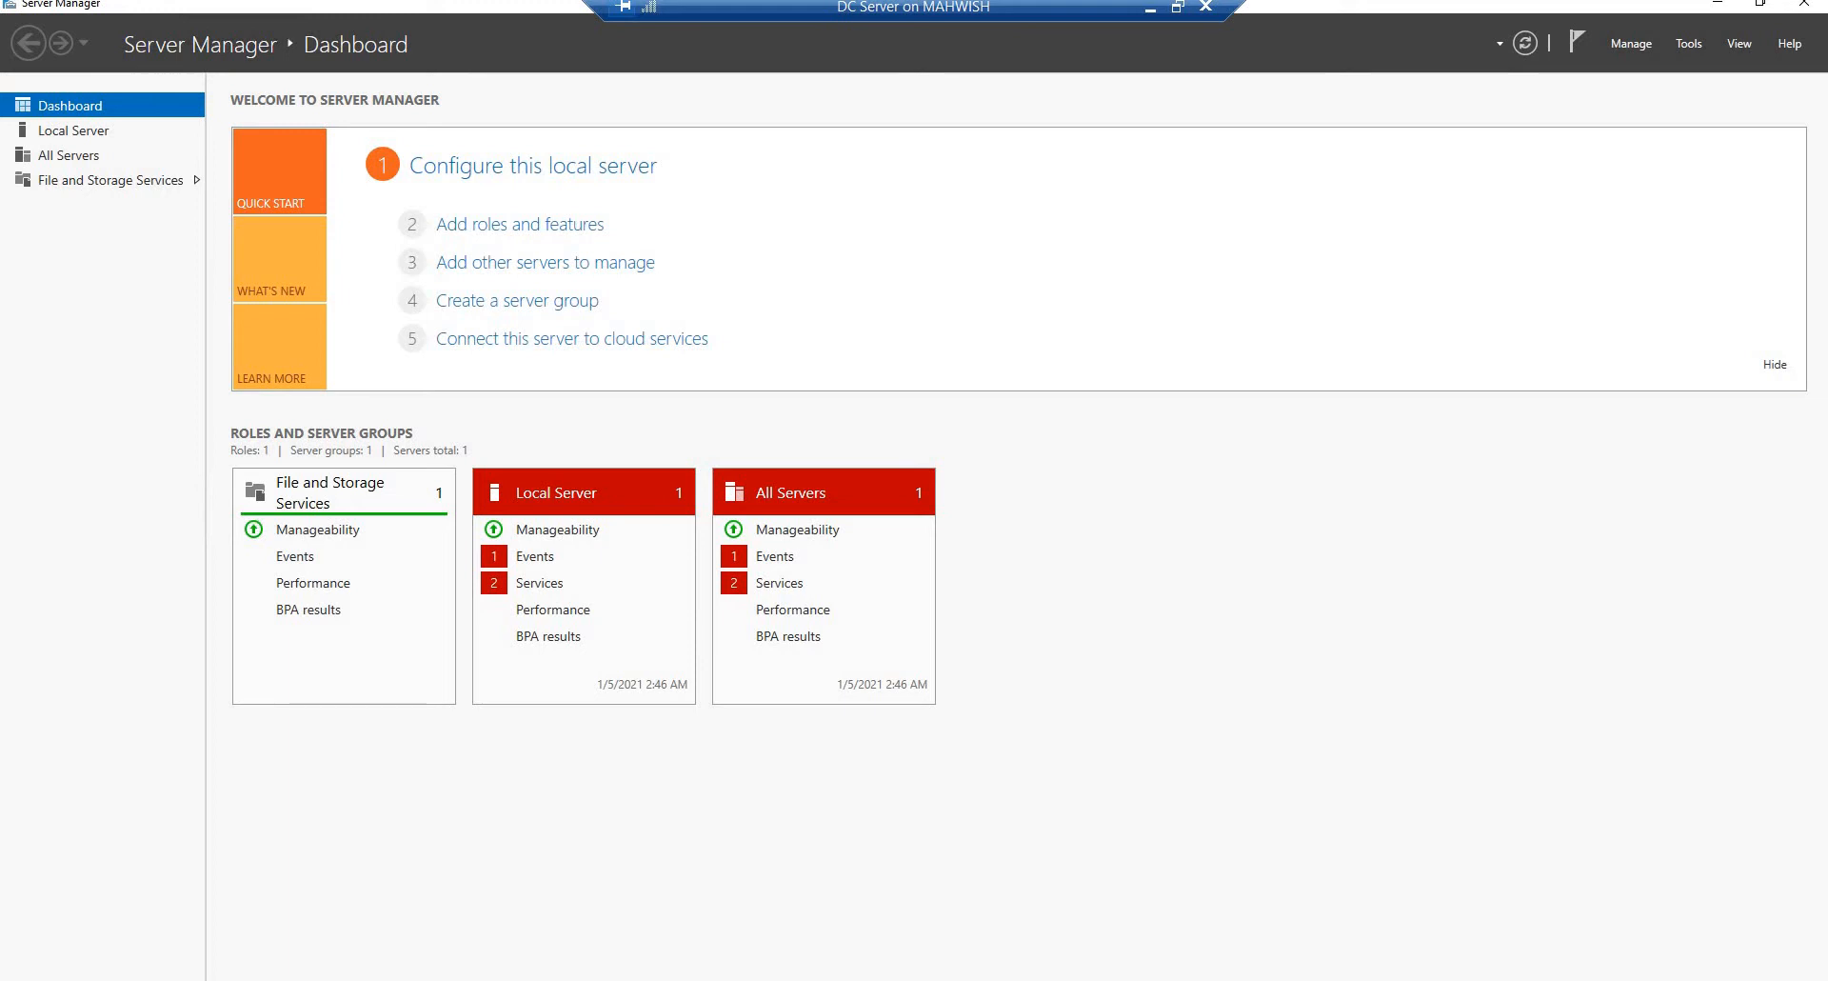
{"action": "left_click", "coordinate": [85, 135]}
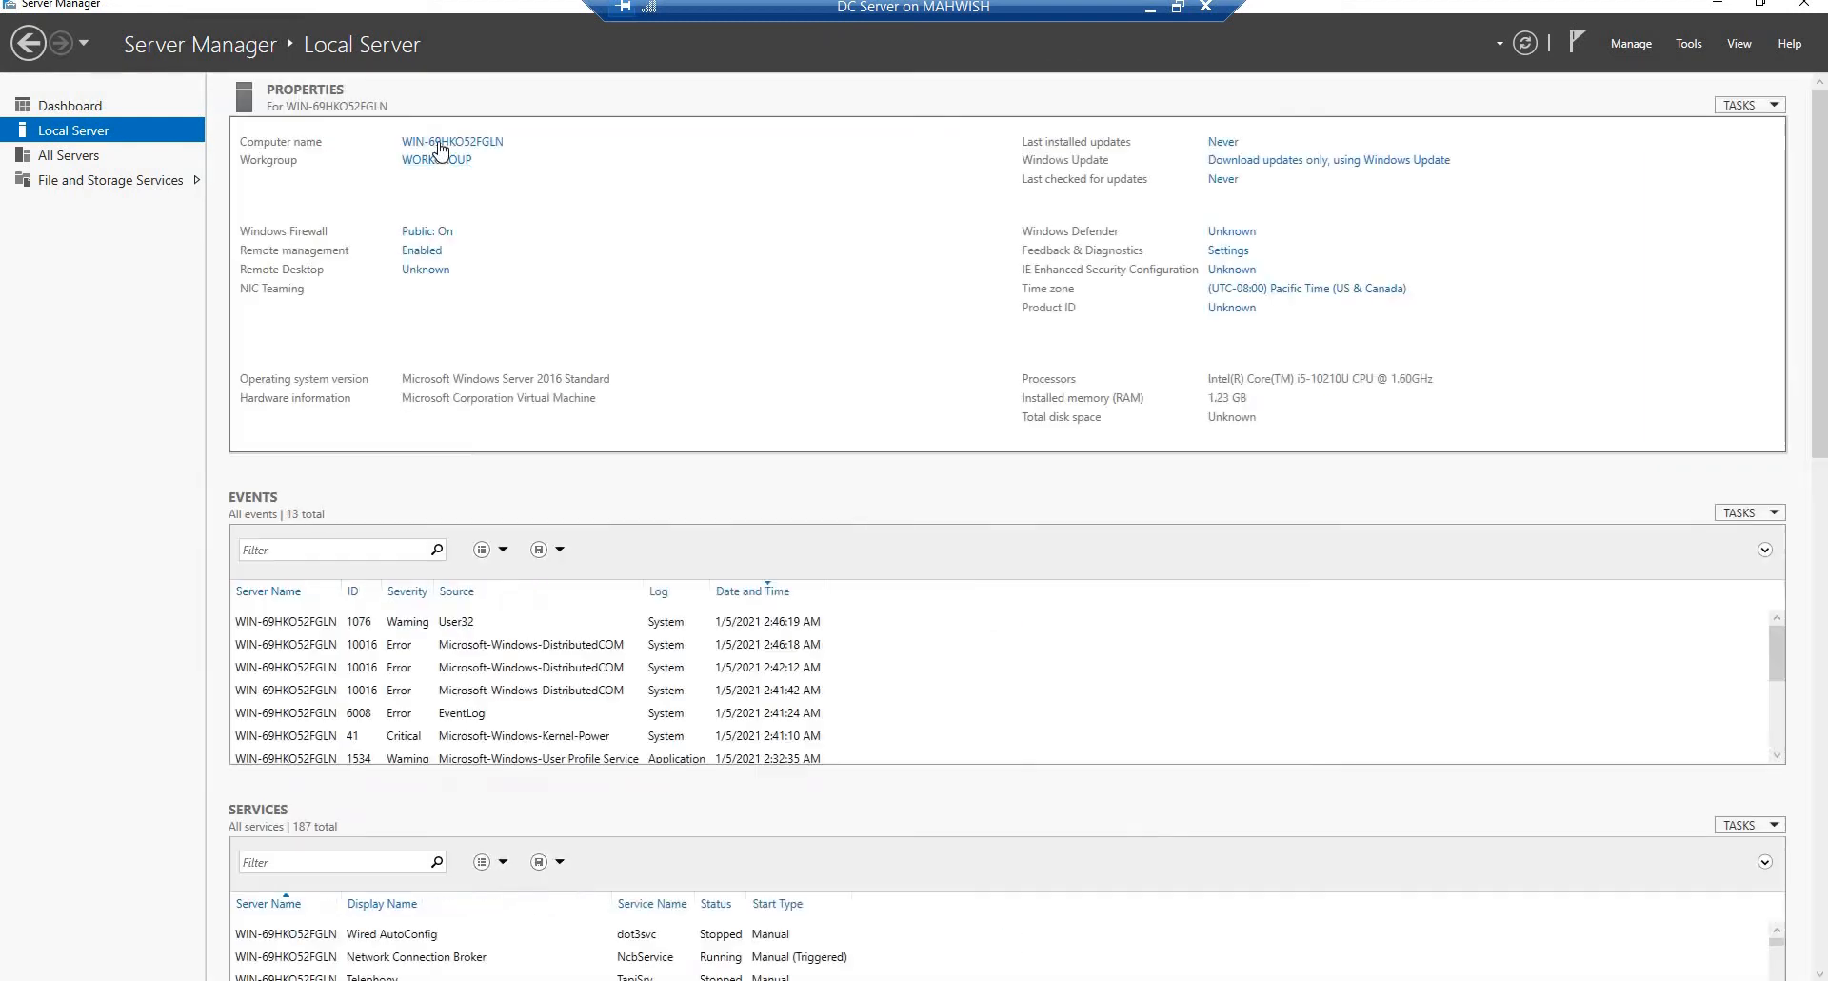
{"action": "left_click", "coordinate": [440, 144]}
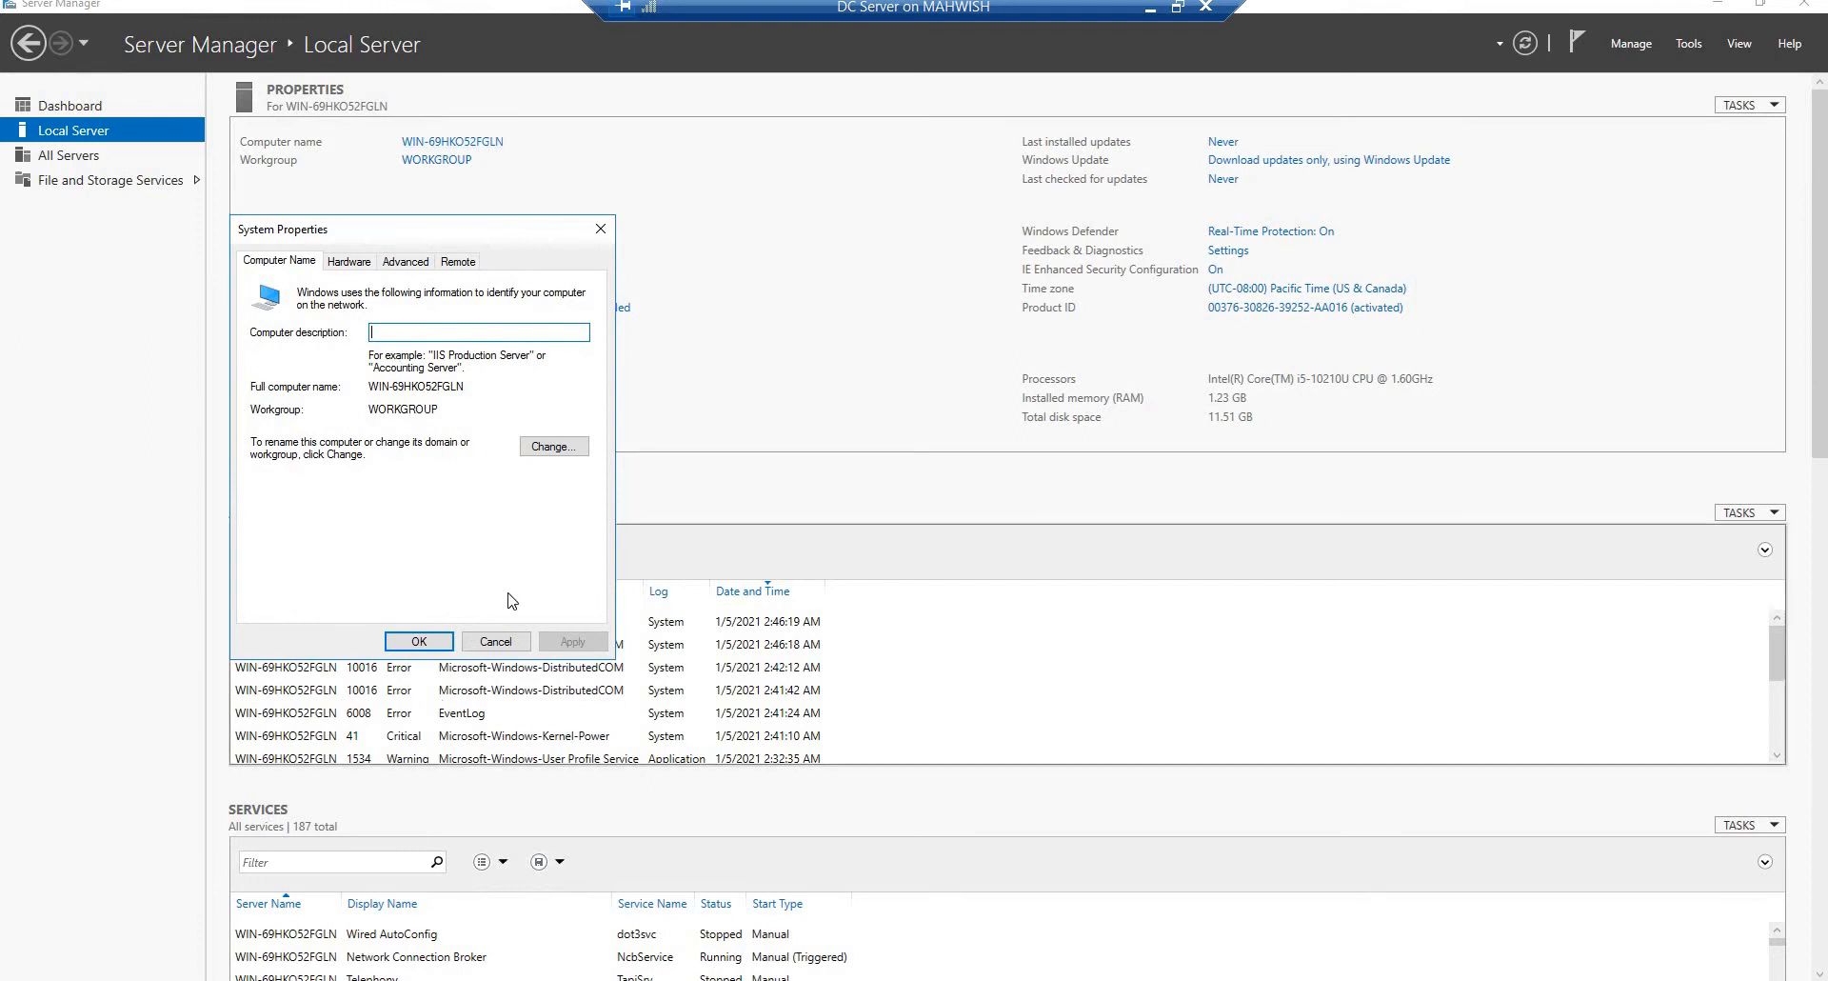
{"action": "left_click", "coordinate": [539, 449]}
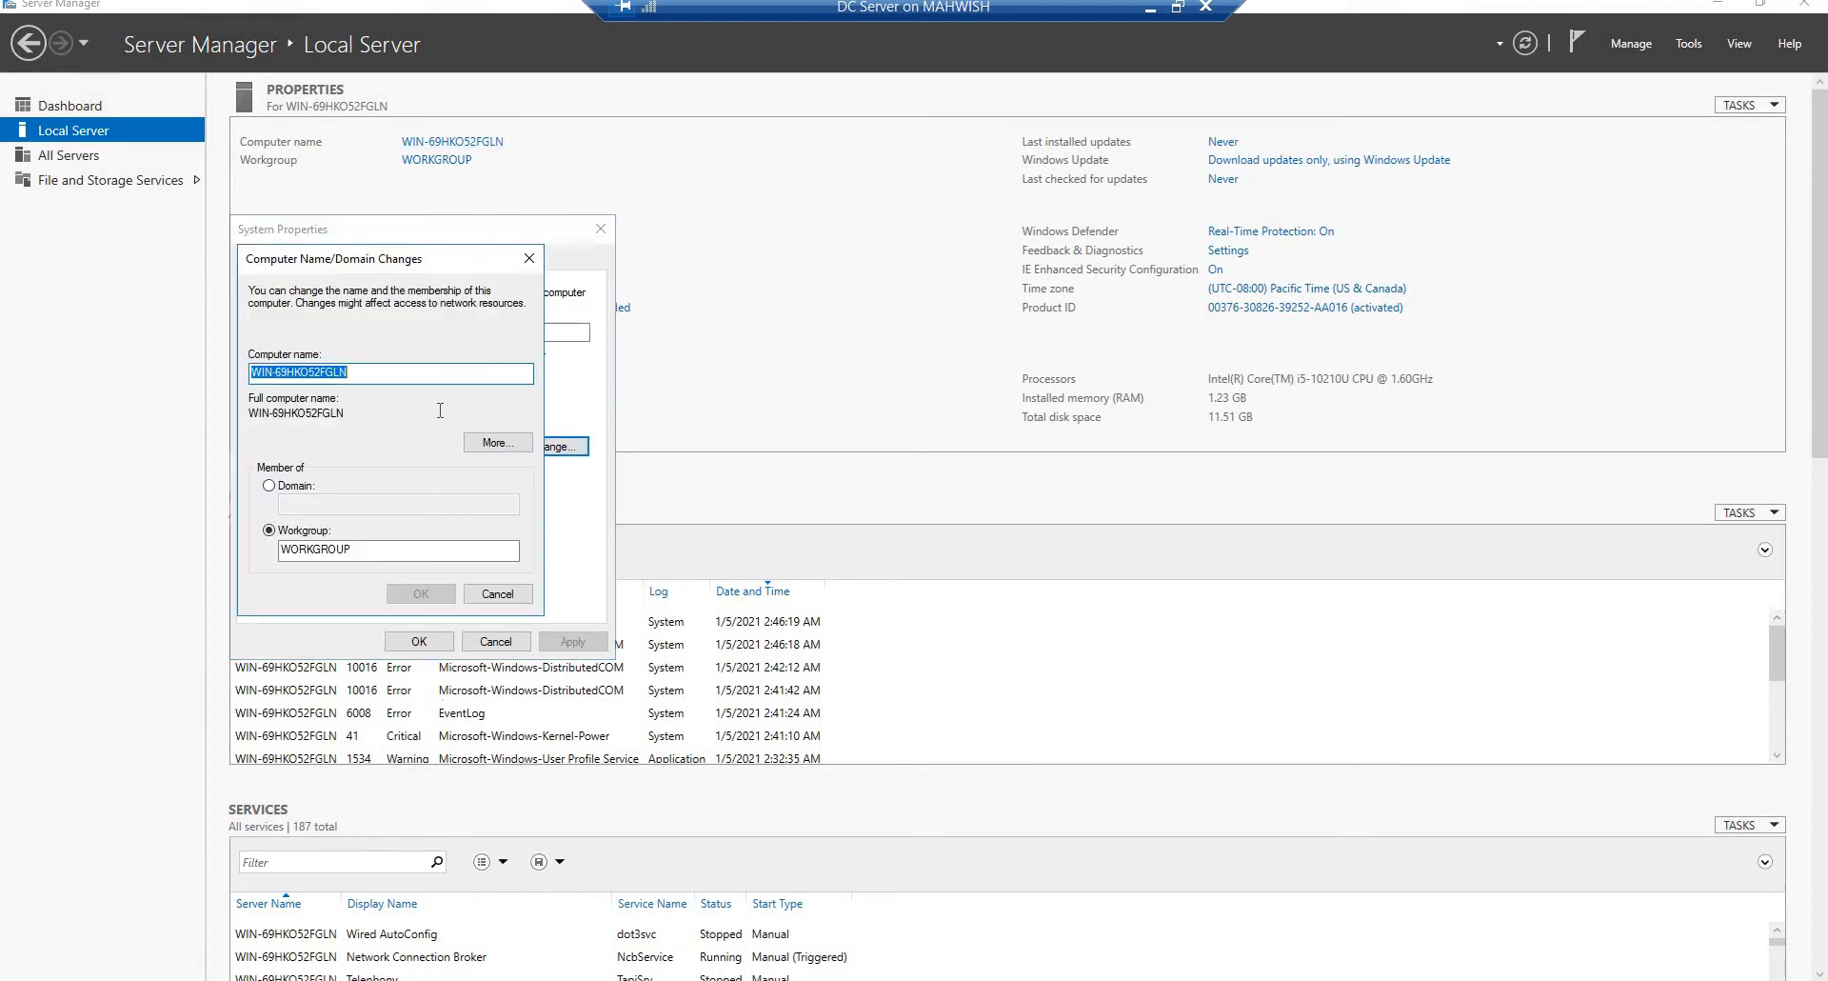
Step: Try to rename the DC Server virtual machine's computer as "DC Server"
{"action": "left_click", "coordinate": [344, 371]}
{"action": "key", "text": "BackSpace"}
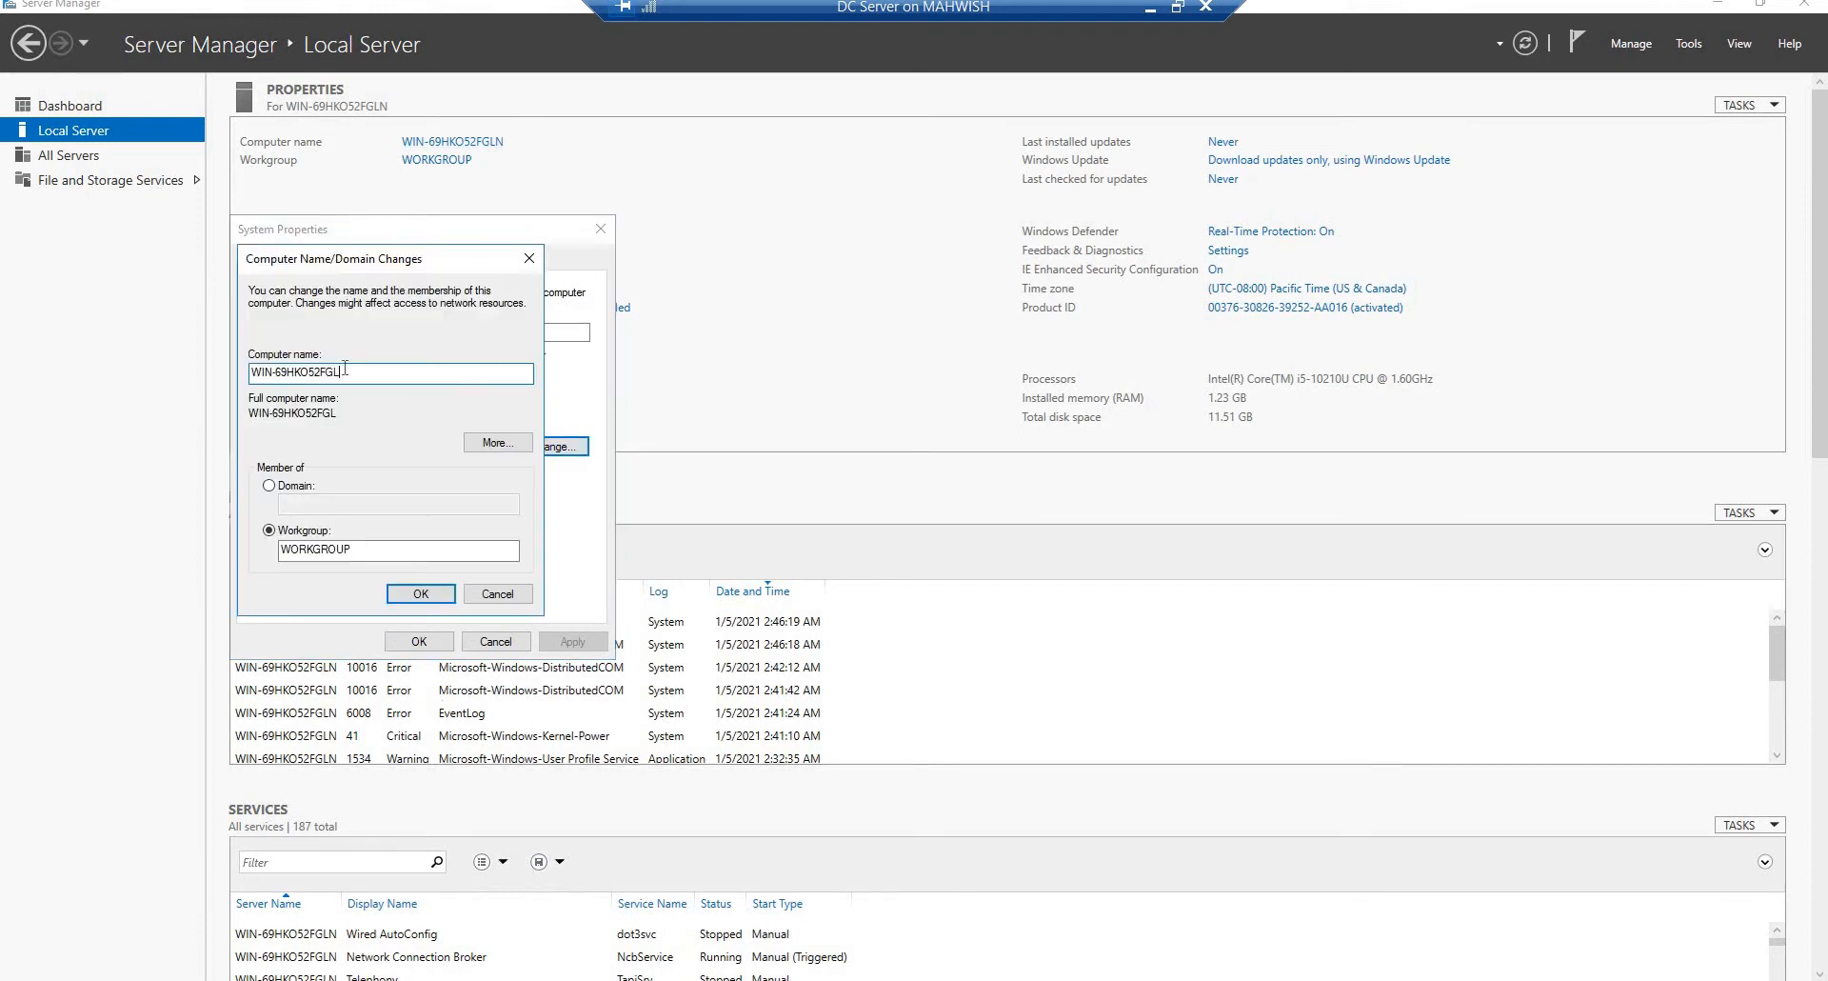
{"action": "key", "text": "BackSpace"}
{"action": "key", "text": "BackSpace"}
{"action": "key", "text": "BackSpace"}
{"action": "key", "text": "BackSpace"}
{"action": "key", "text": "BackSpace"}
{"action": "key", "text": "BackSpace"}
{"action": "key", "text": "BackSpace"}
{"action": "key", "text": "BackSpace"}
{"action": "key", "text": "BackSpace"}
{"action": "key", "text": "BackSpace"}
{"action": "key", "text": "BackSpace"}
{"action": "key", "text": "BackSpace"}
{"action": "key", "text": "BackSpace"}
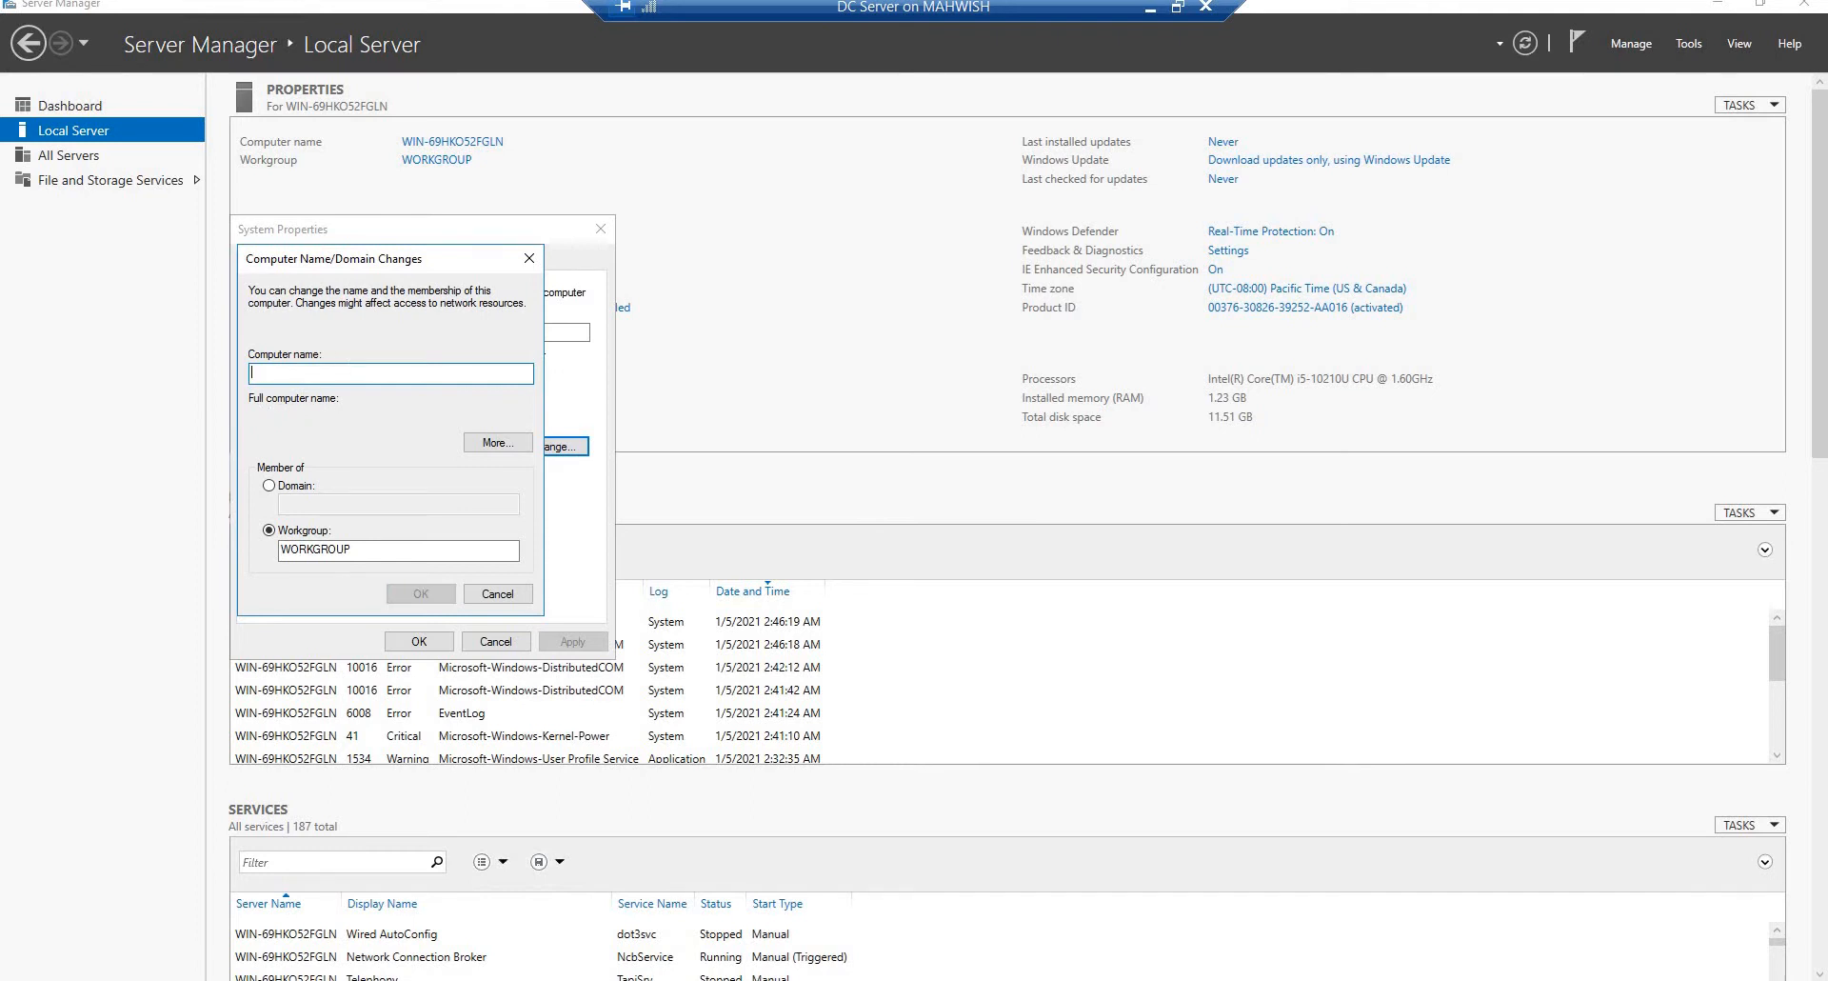
{"action": "type", "text": "DC Server"}
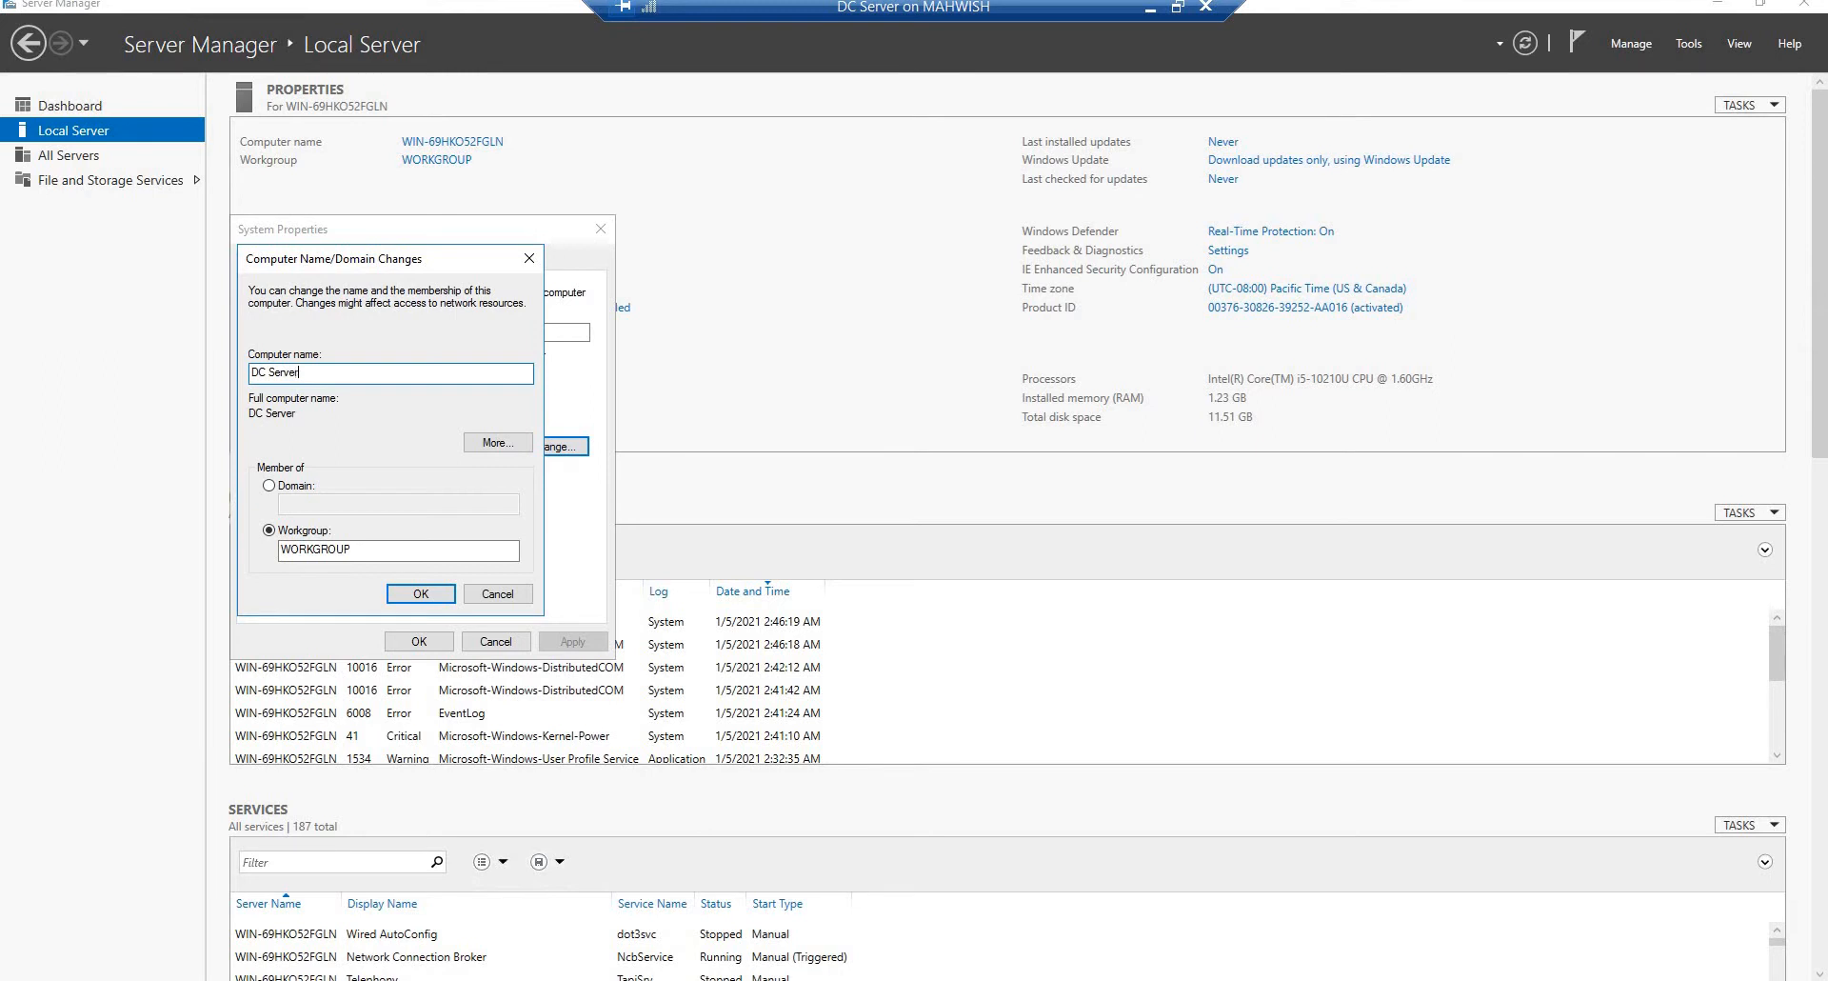
{"action": "left_click", "coordinate": [407, 598]}
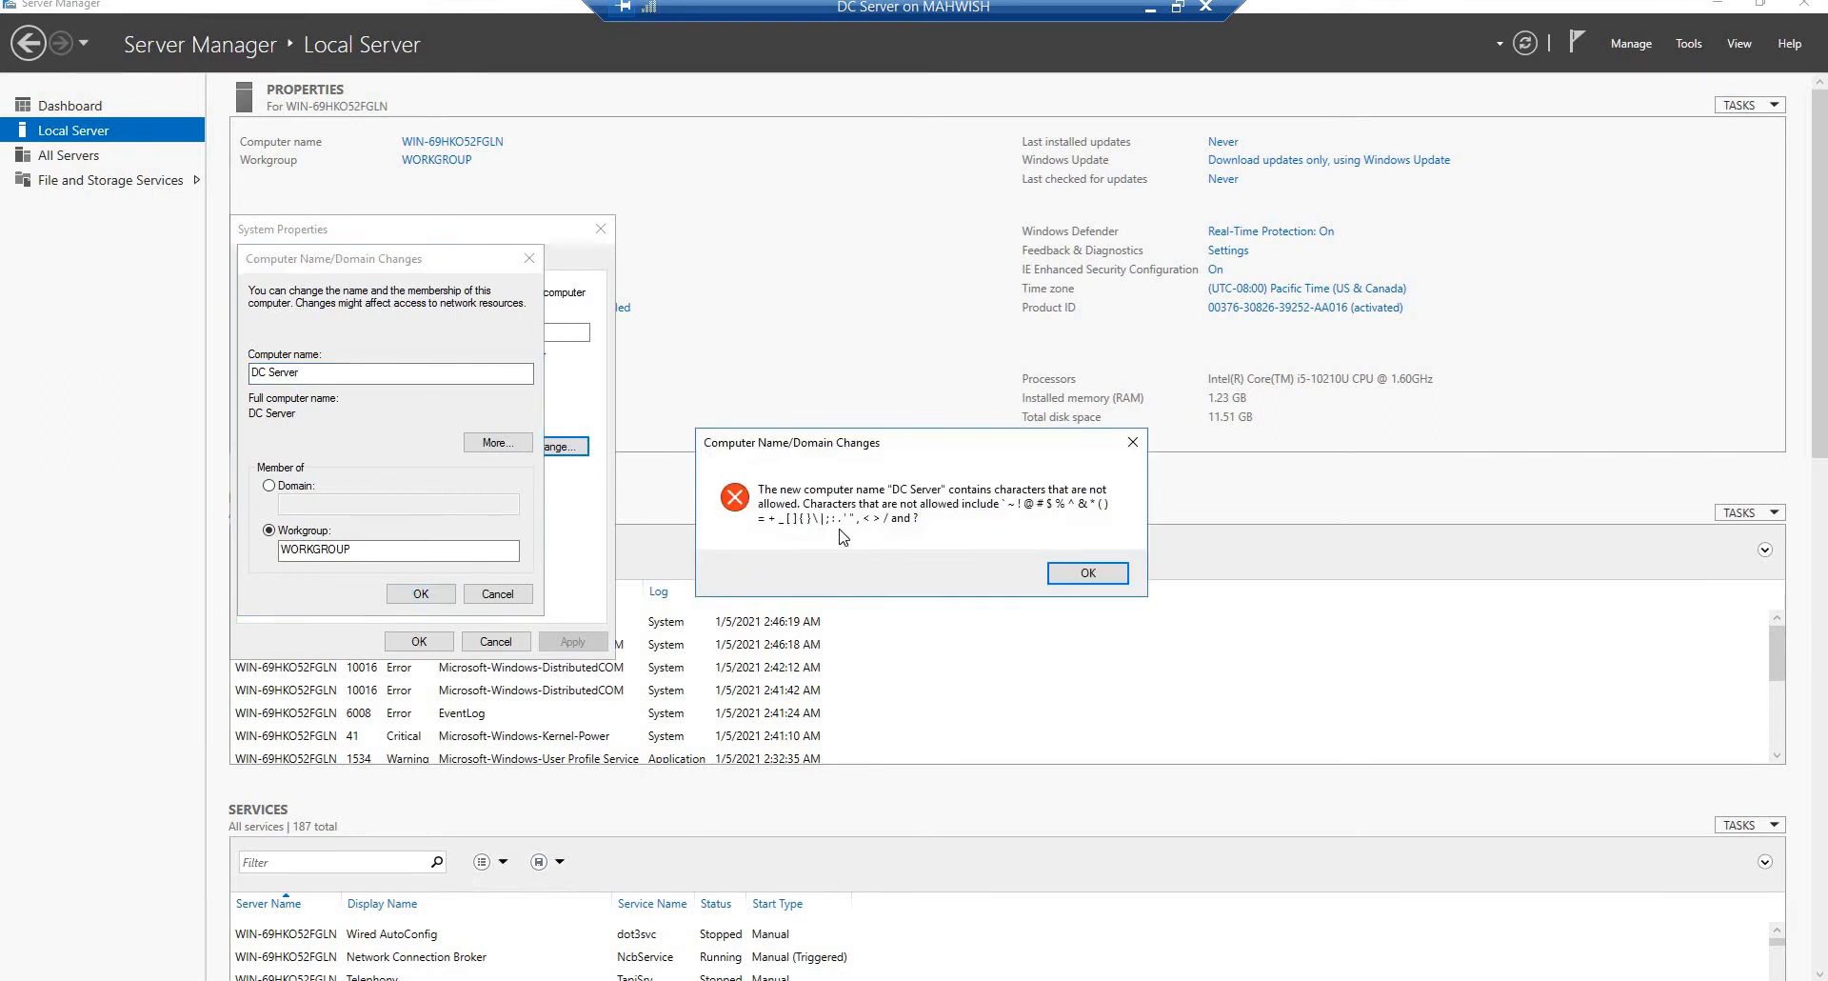
{"action": "left_click", "coordinate": [1088, 573]}
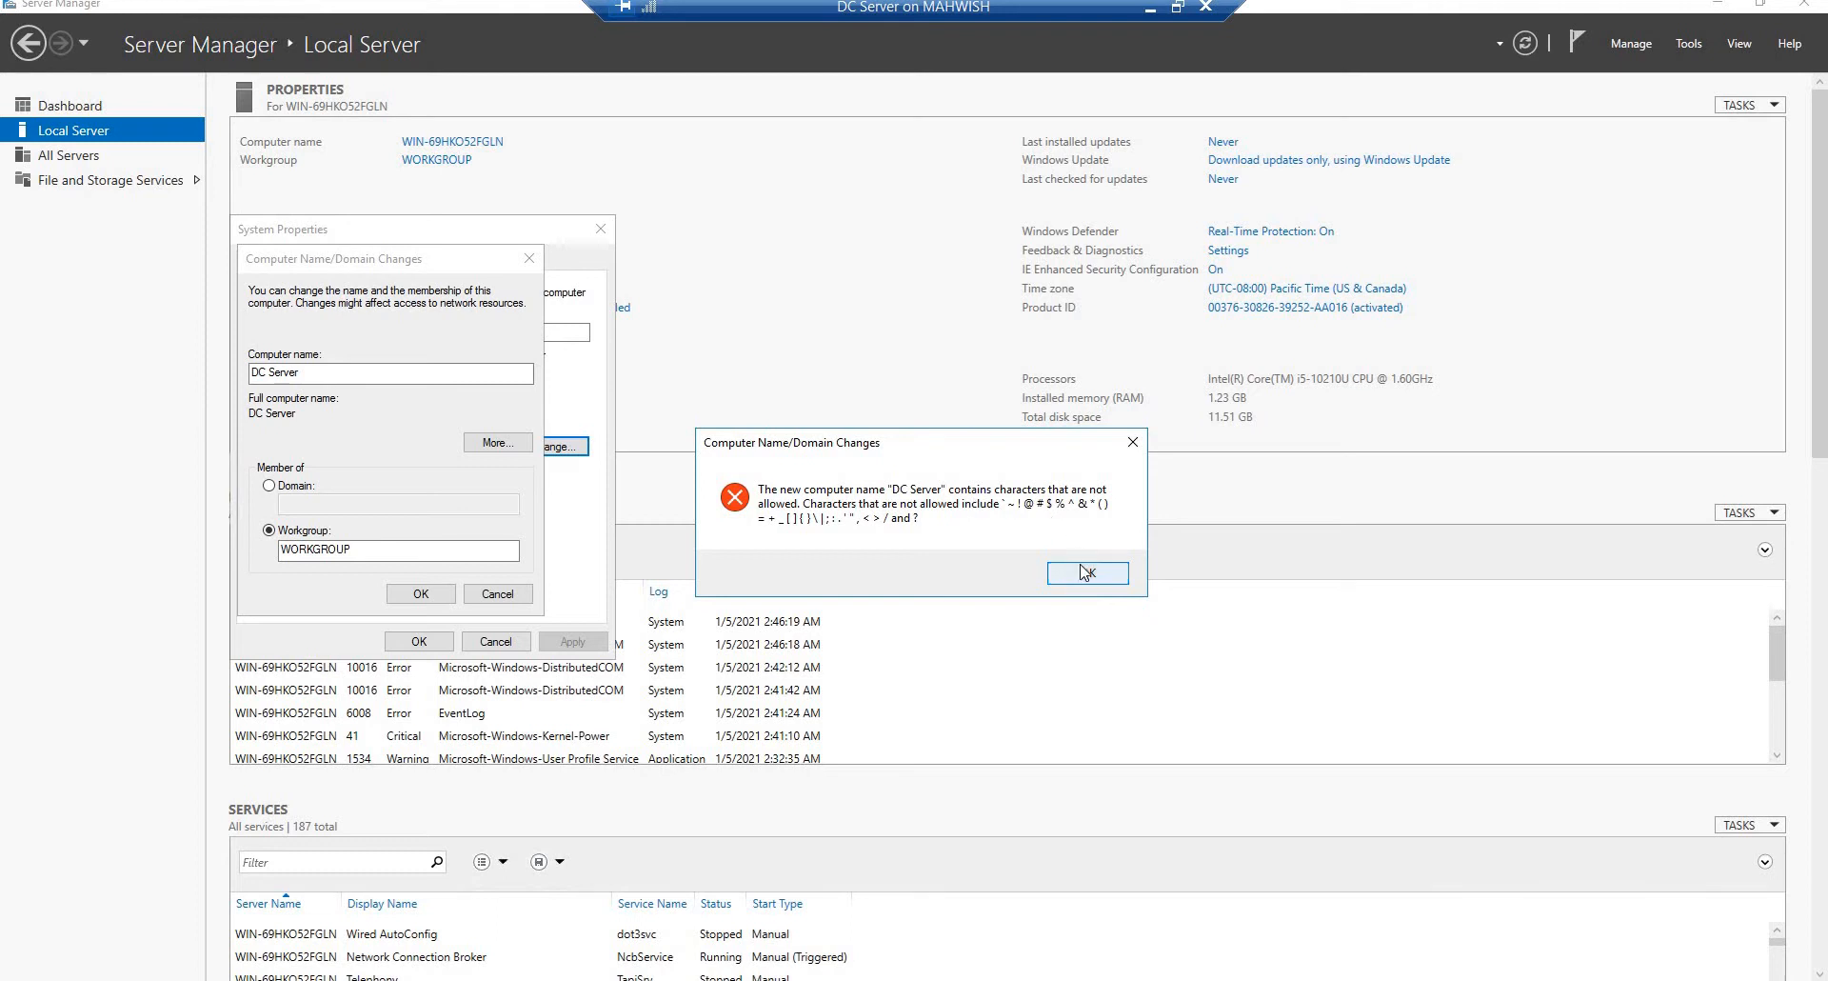
Step: Remove the space from the computer name to make it DCServer, apply it and restart the virtual machine immediately
{"action": "left_click", "coordinate": [270, 371]}
{"action": "key", "text": "BackSpace"}
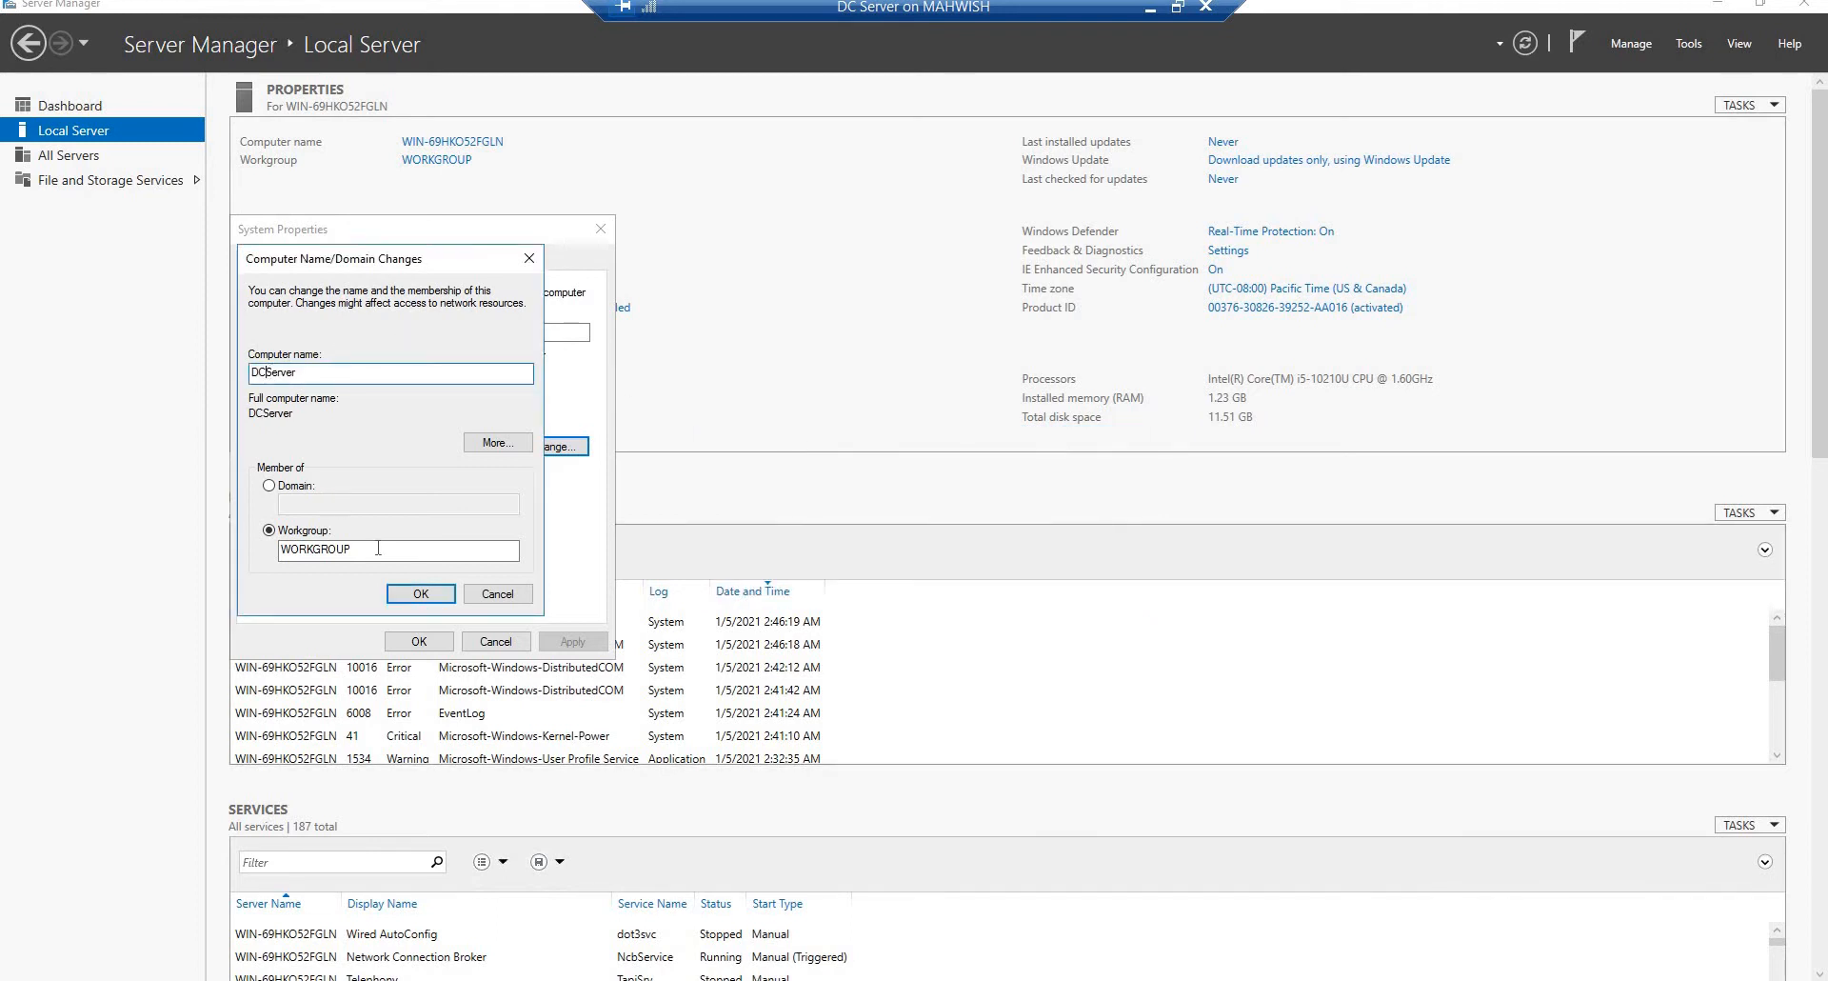
{"action": "left_click", "coordinate": [420, 592]}
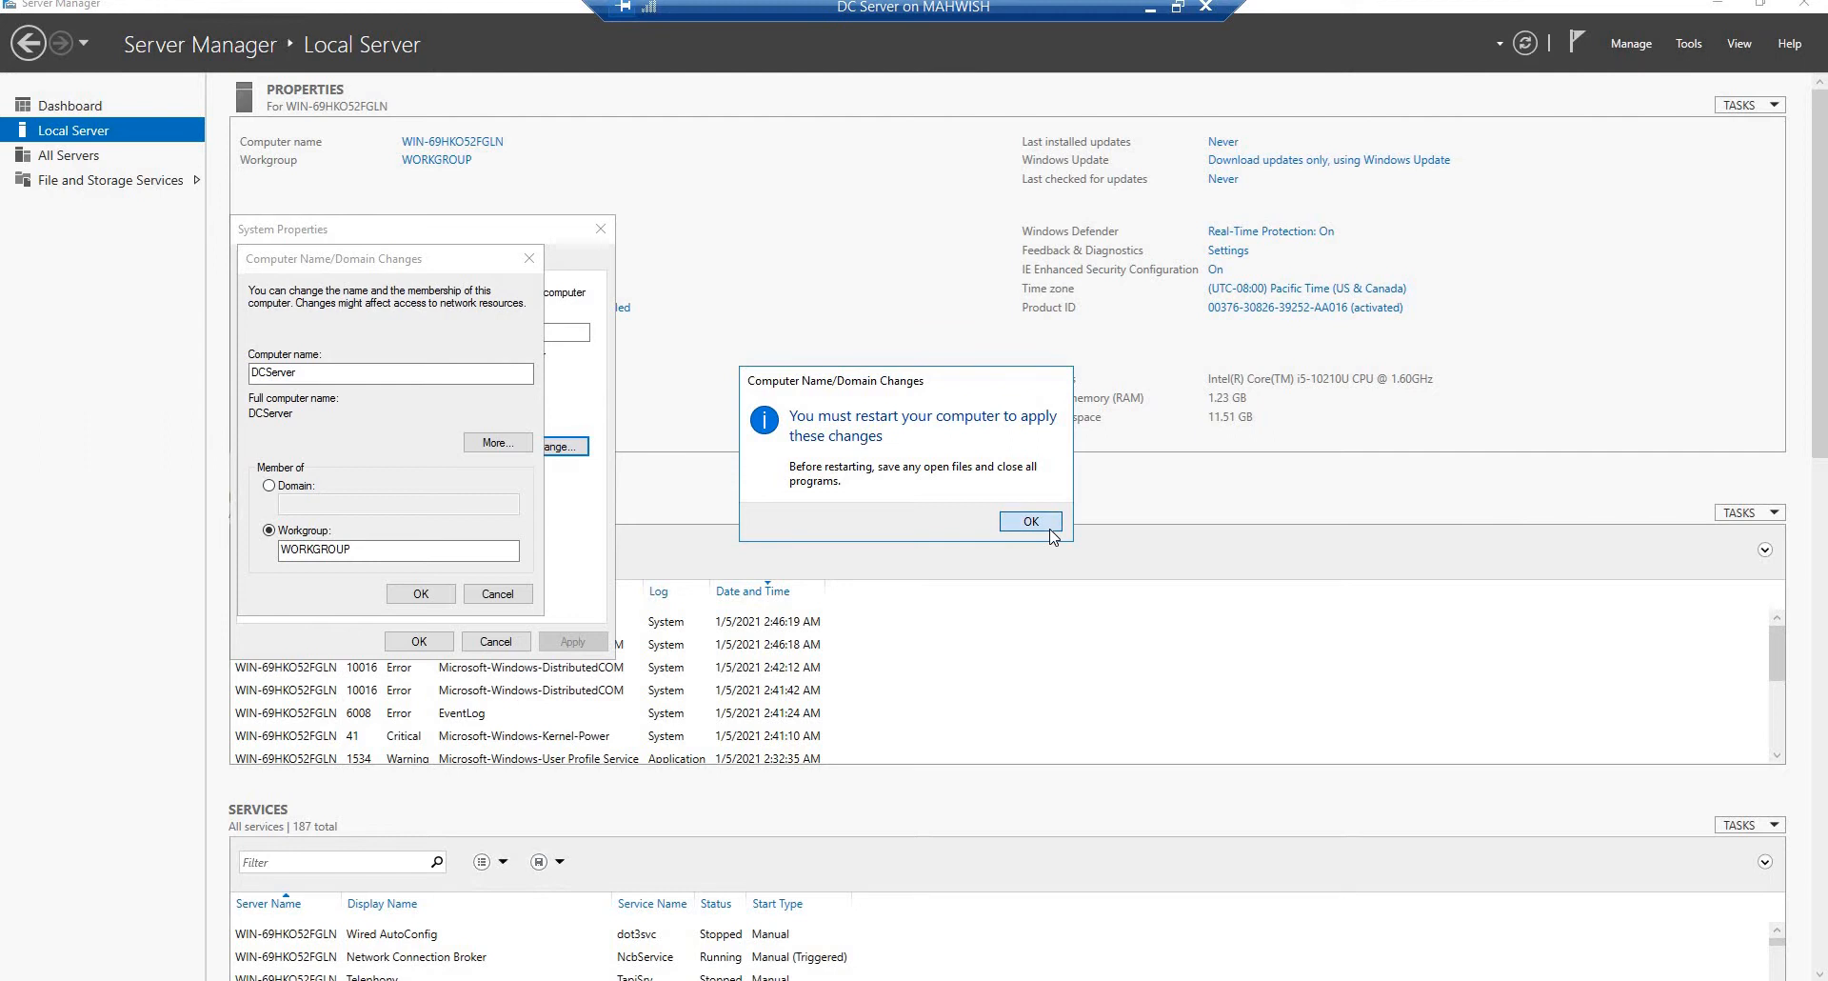
{"action": "left_click", "coordinate": [1051, 530]}
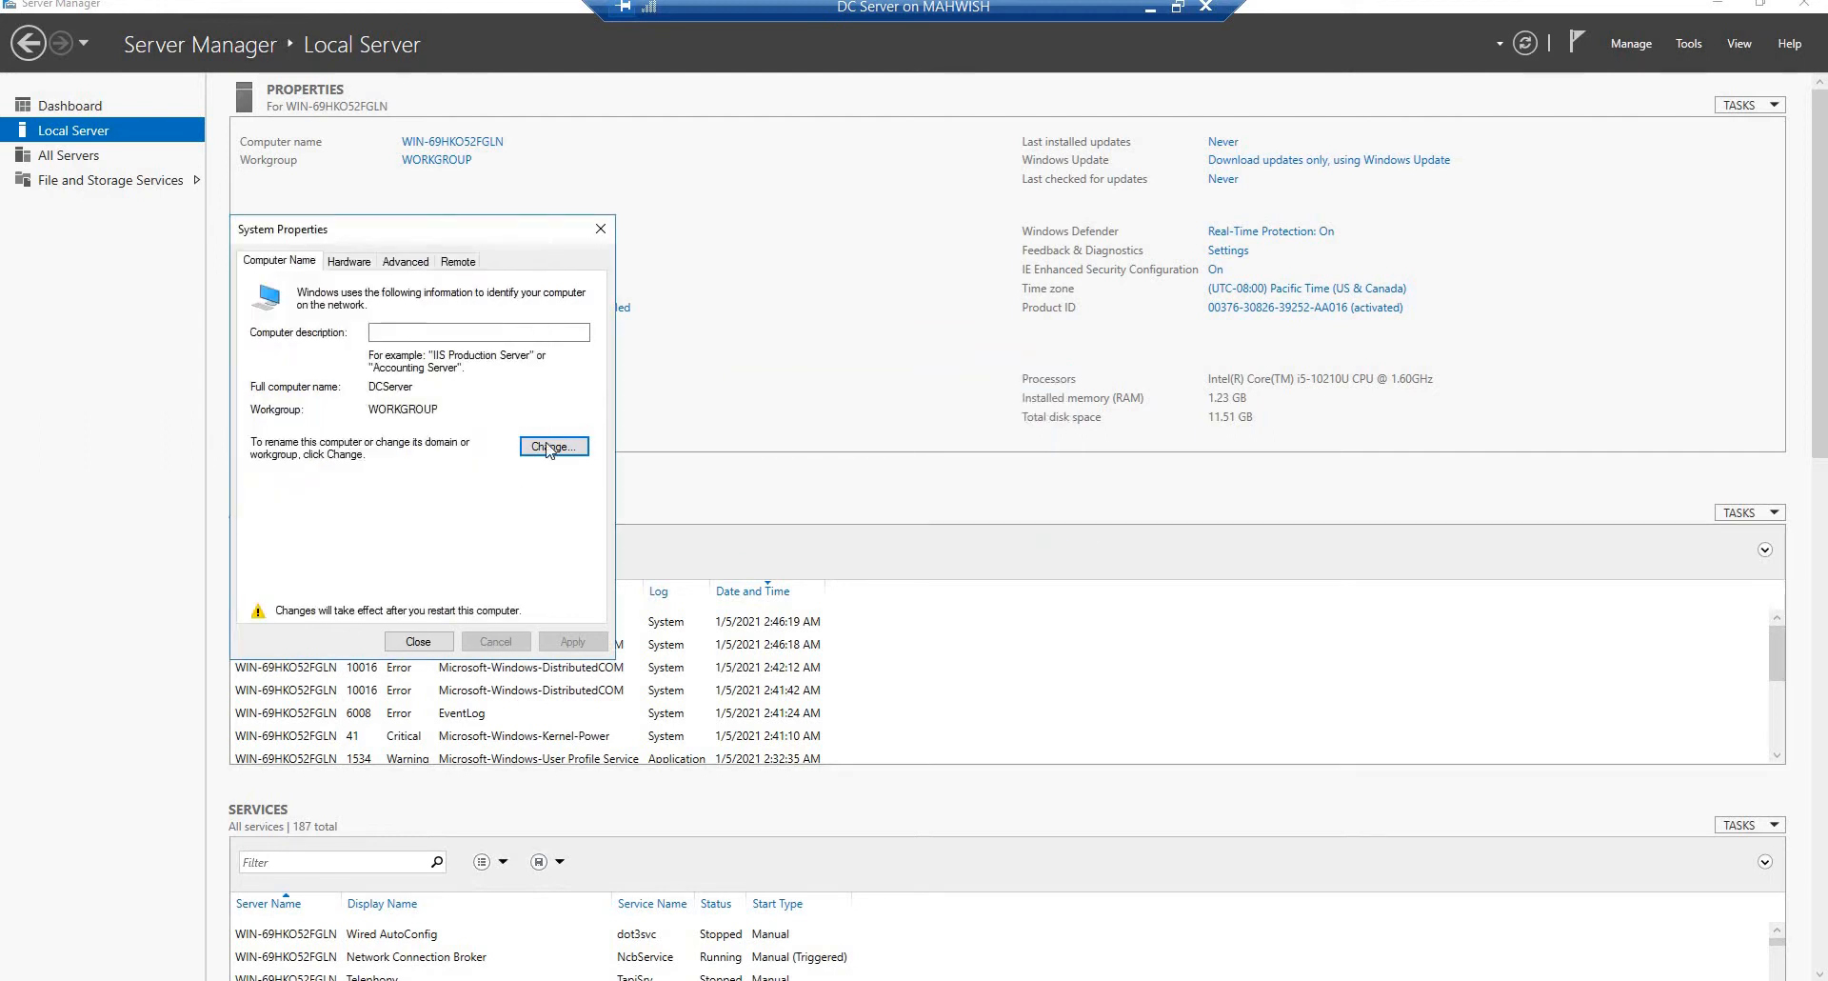
{"action": "left_click", "coordinate": [409, 644]}
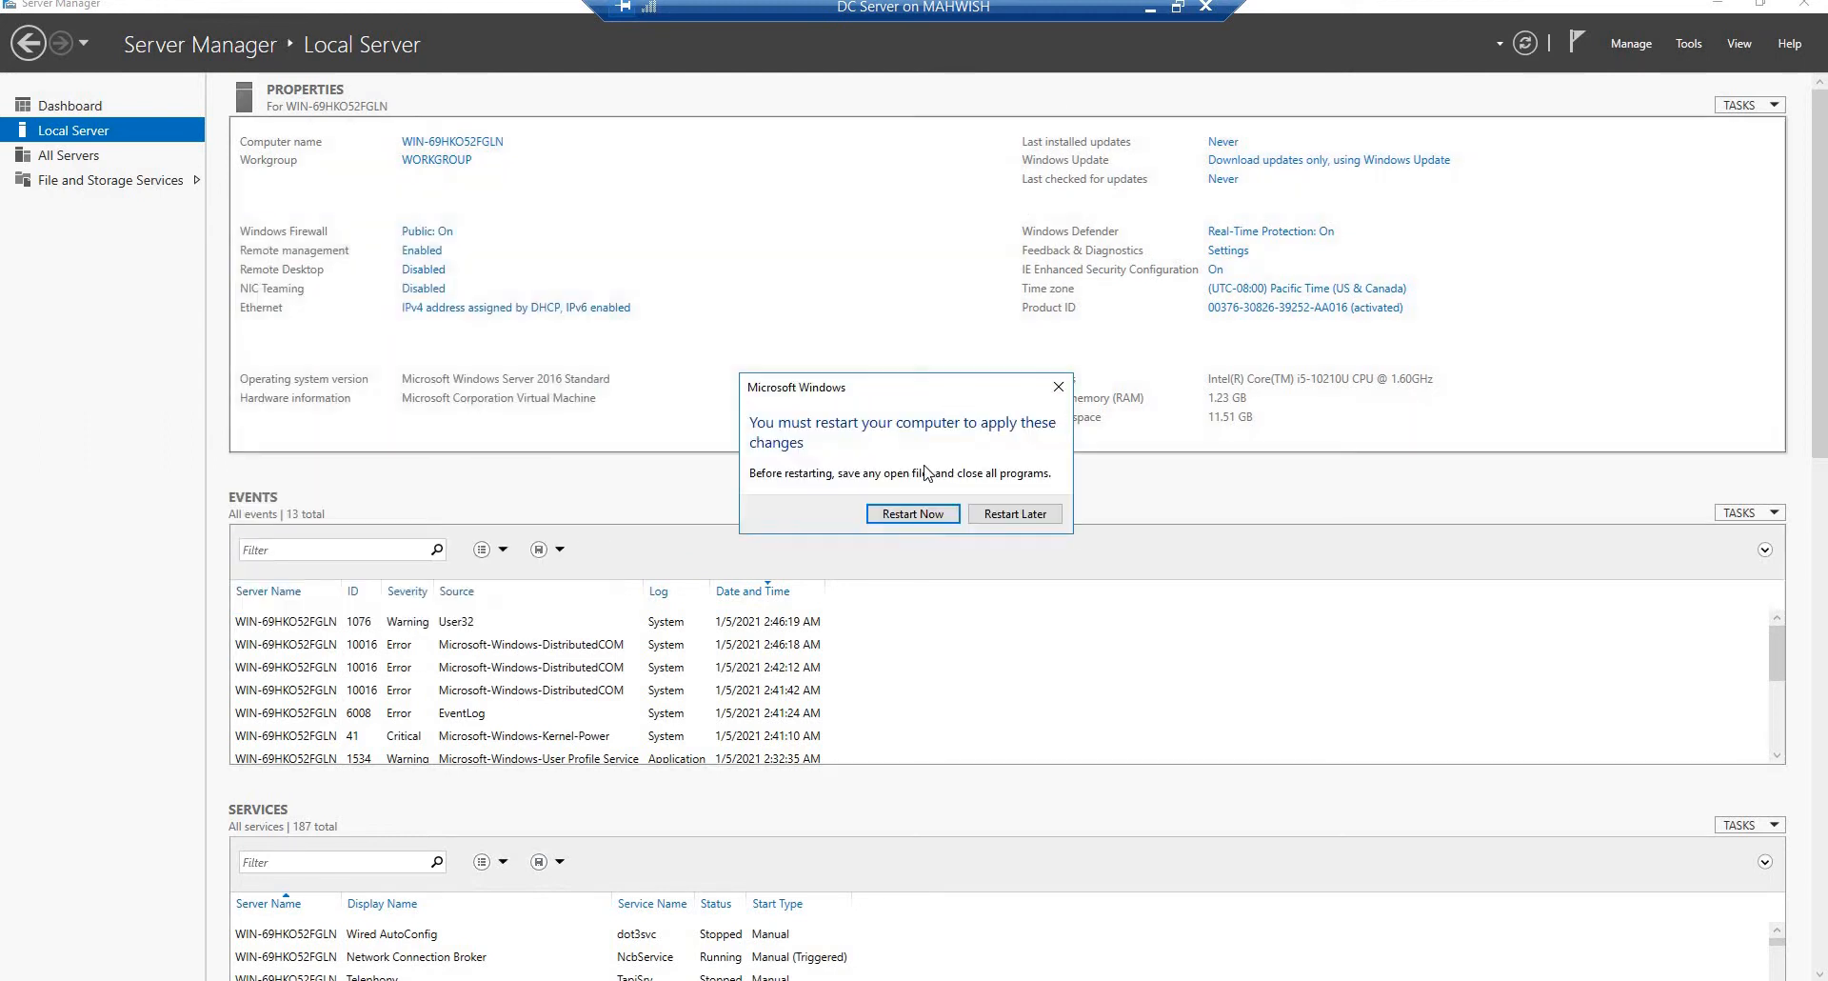
{"action": "left_click", "coordinate": [896, 519]}
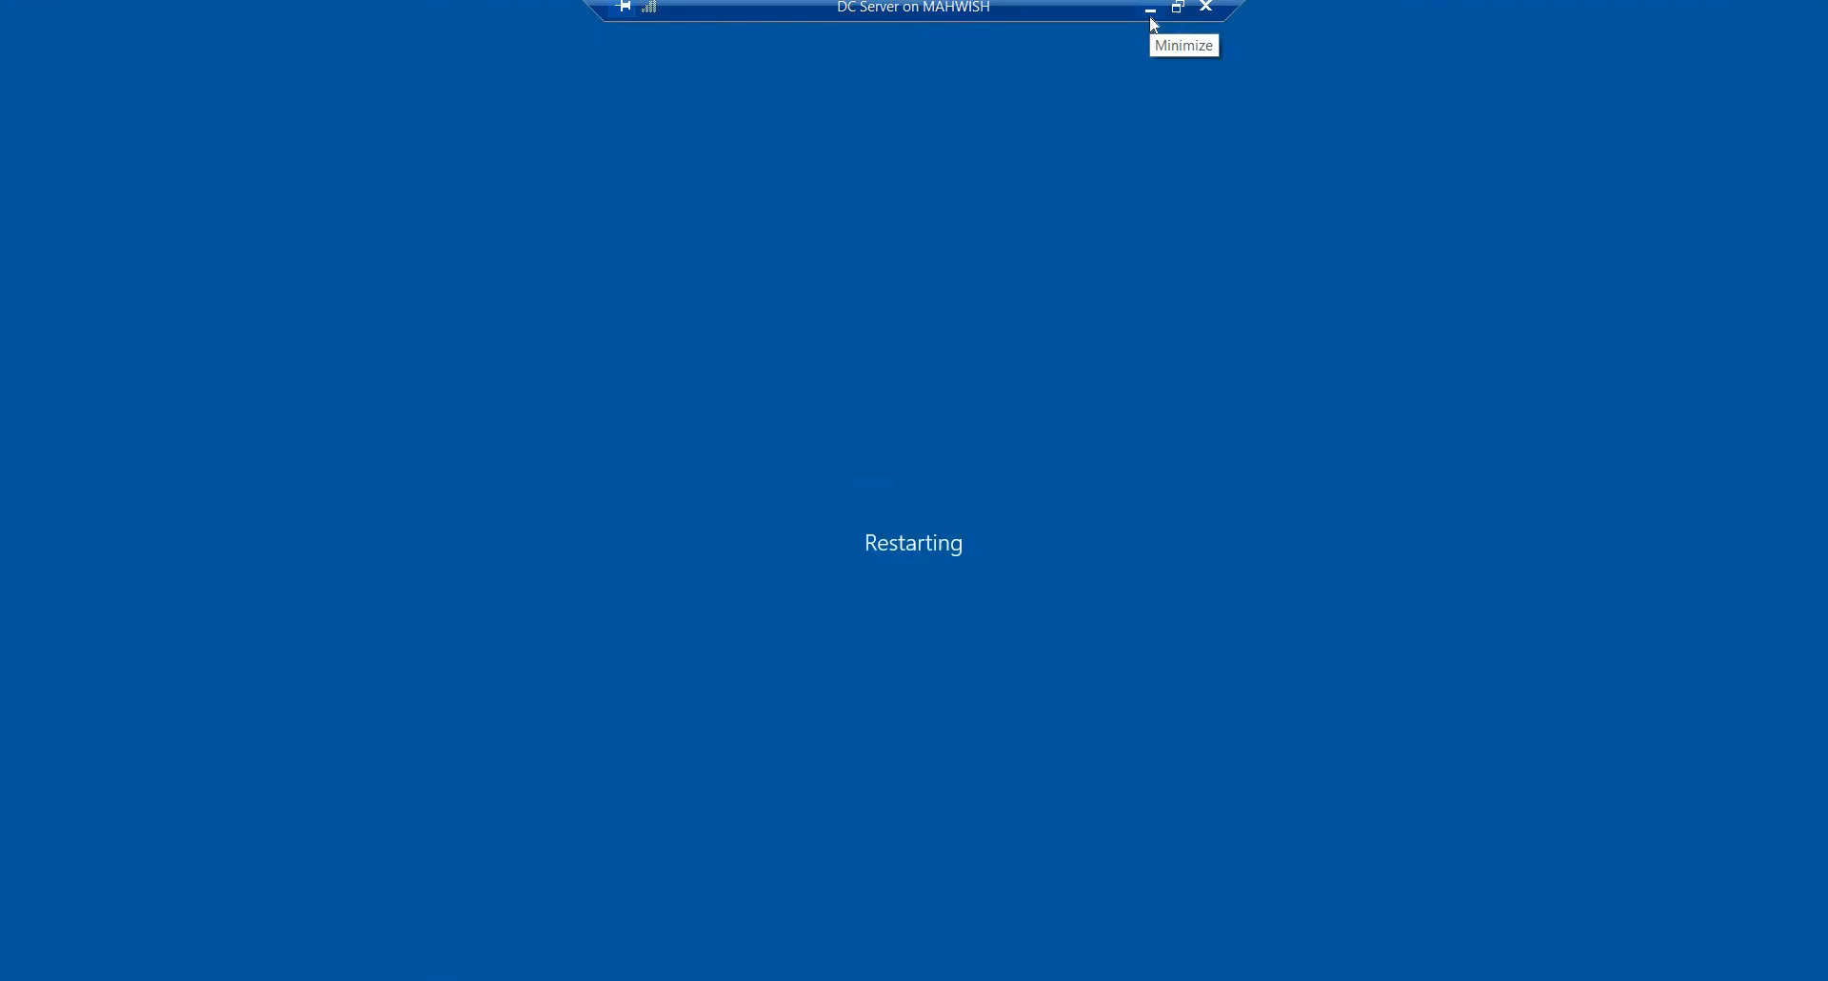
Step: Switch to the AD Connect vm virtual machine and sign in again as Administrator with the account password
{"action": "left_click", "coordinate": [1151, 17]}
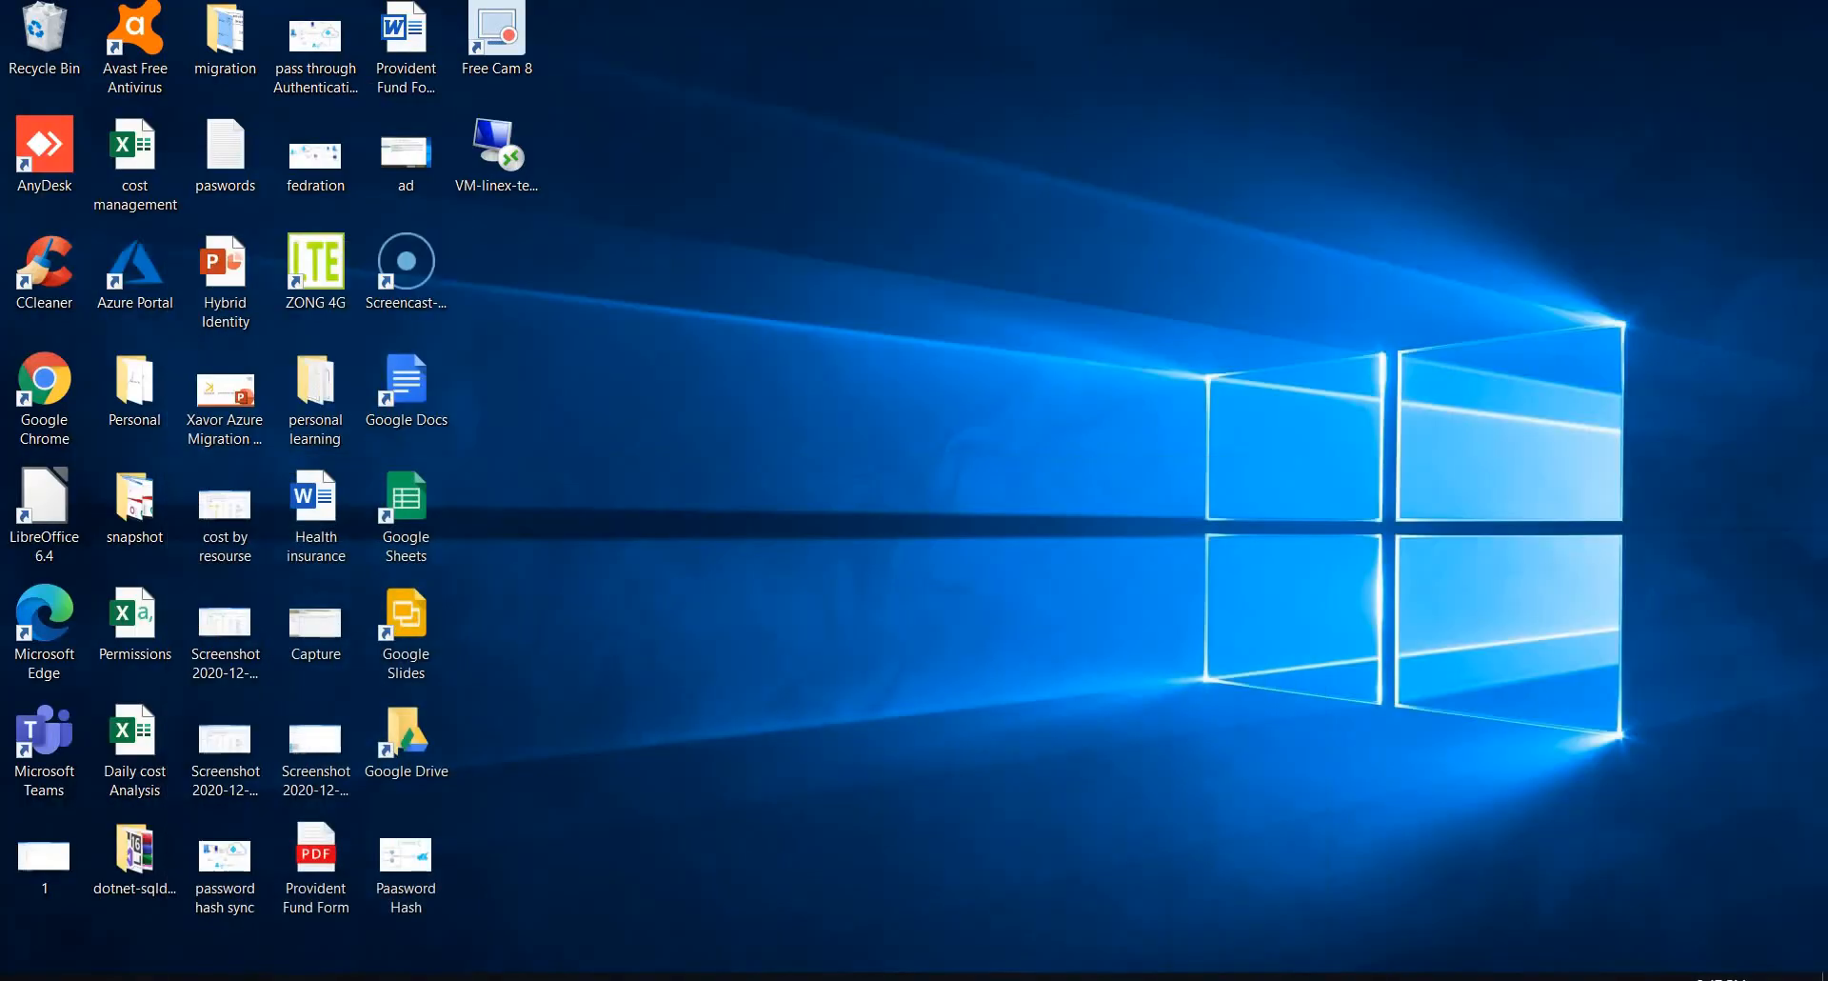
{"action": "mouse_move", "coordinate": [500, 975]}
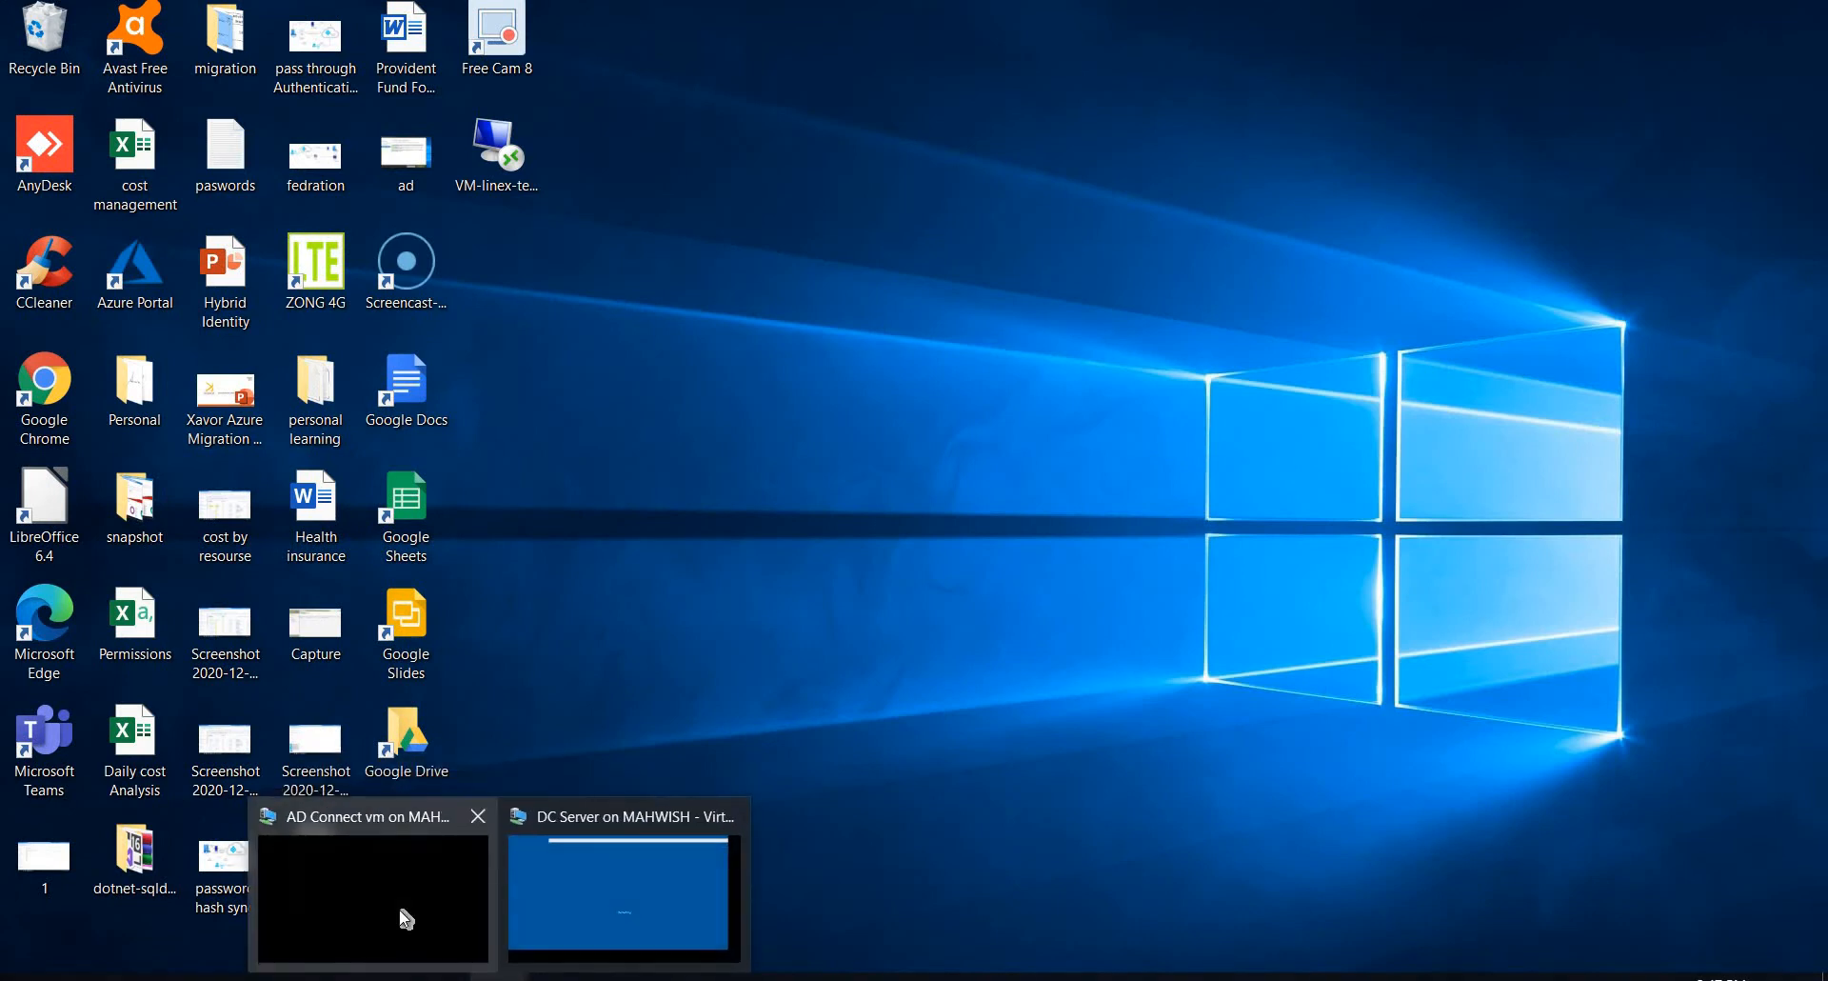
{"action": "left_click", "coordinate": [407, 918]}
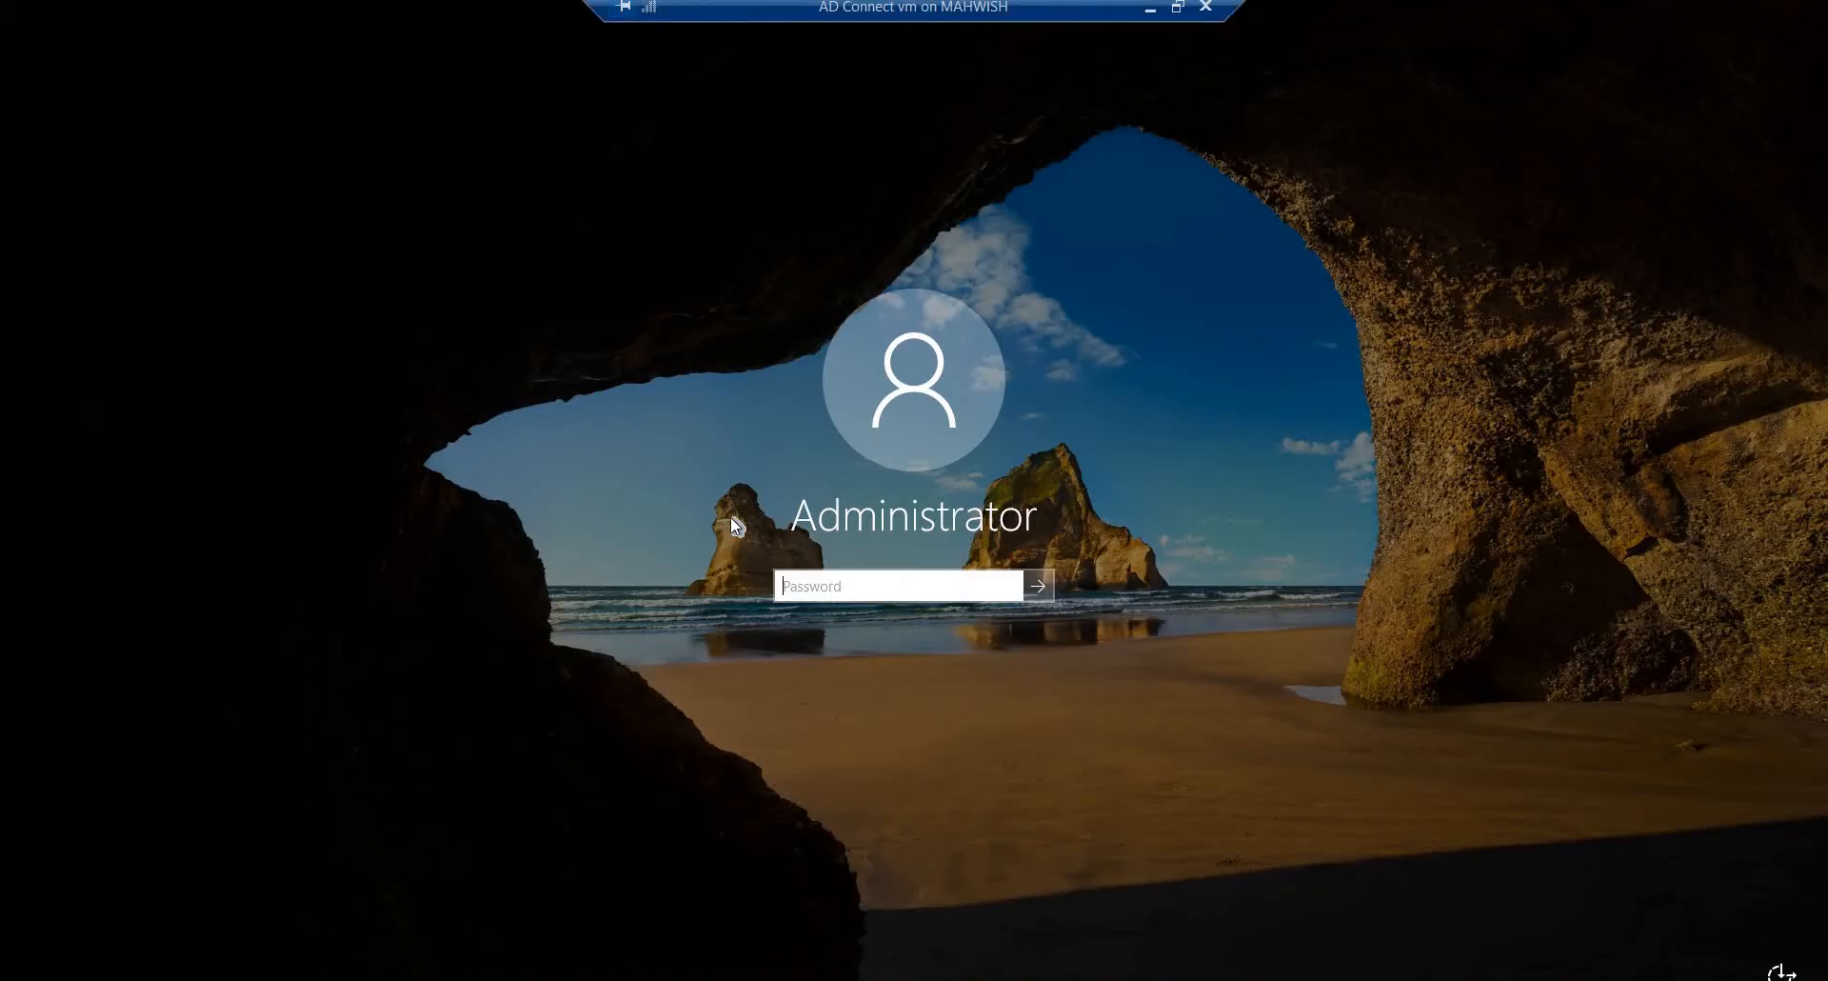
{"action": "type", "text": "••••••••"}
{"action": "key", "text": "Return"}
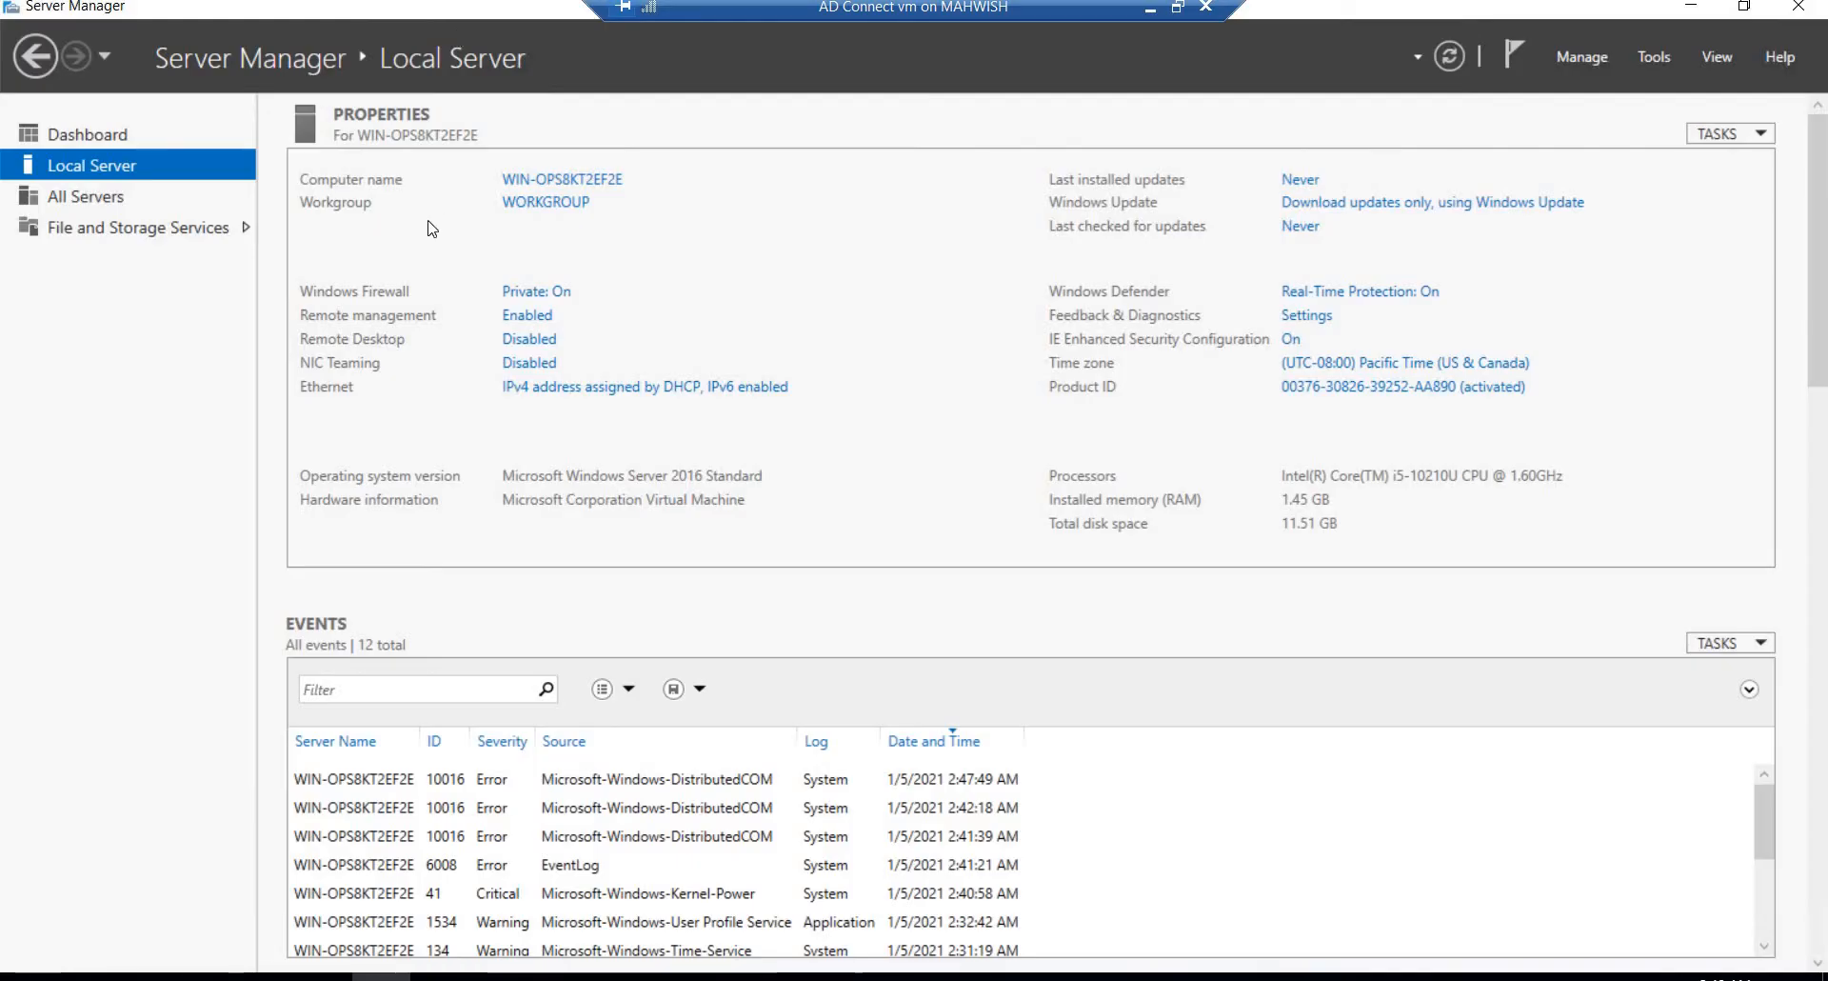
Step: Rename the AD Connect vm virtual machine's computer as ADConnect and restart it immediately
{"action": "left_click", "coordinate": [543, 181]}
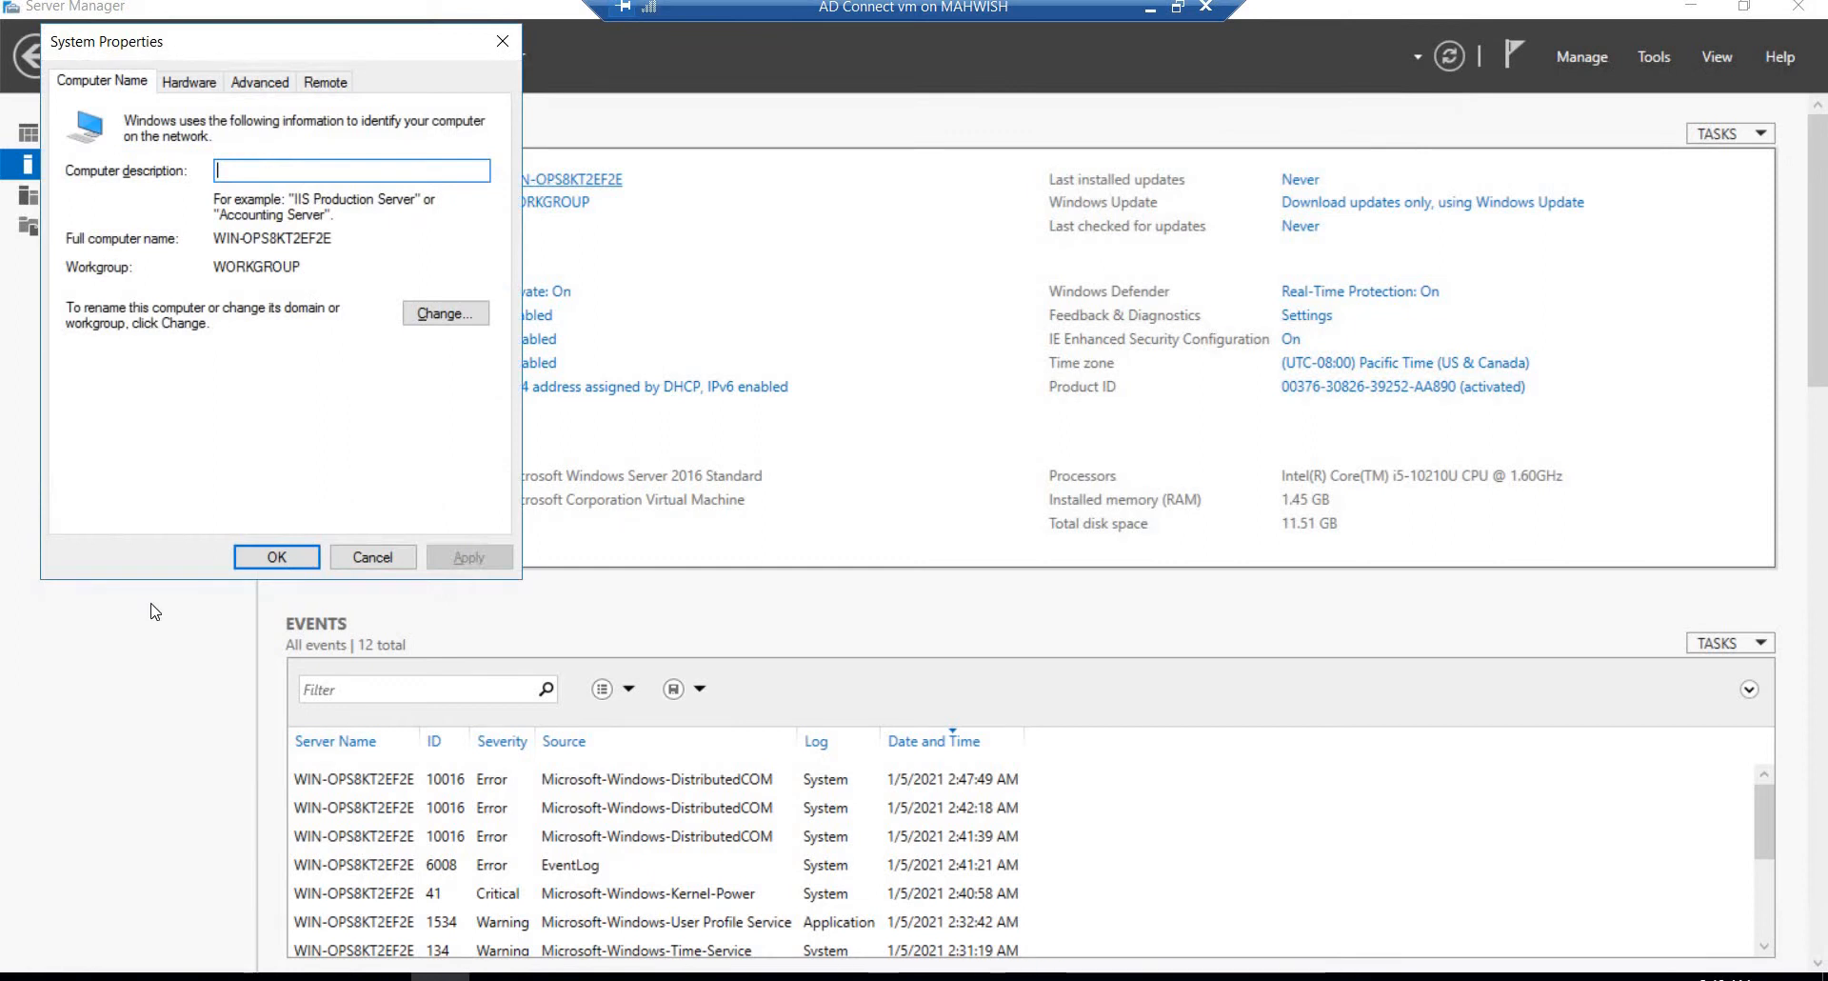
{"action": "left_click", "coordinate": [436, 314]}
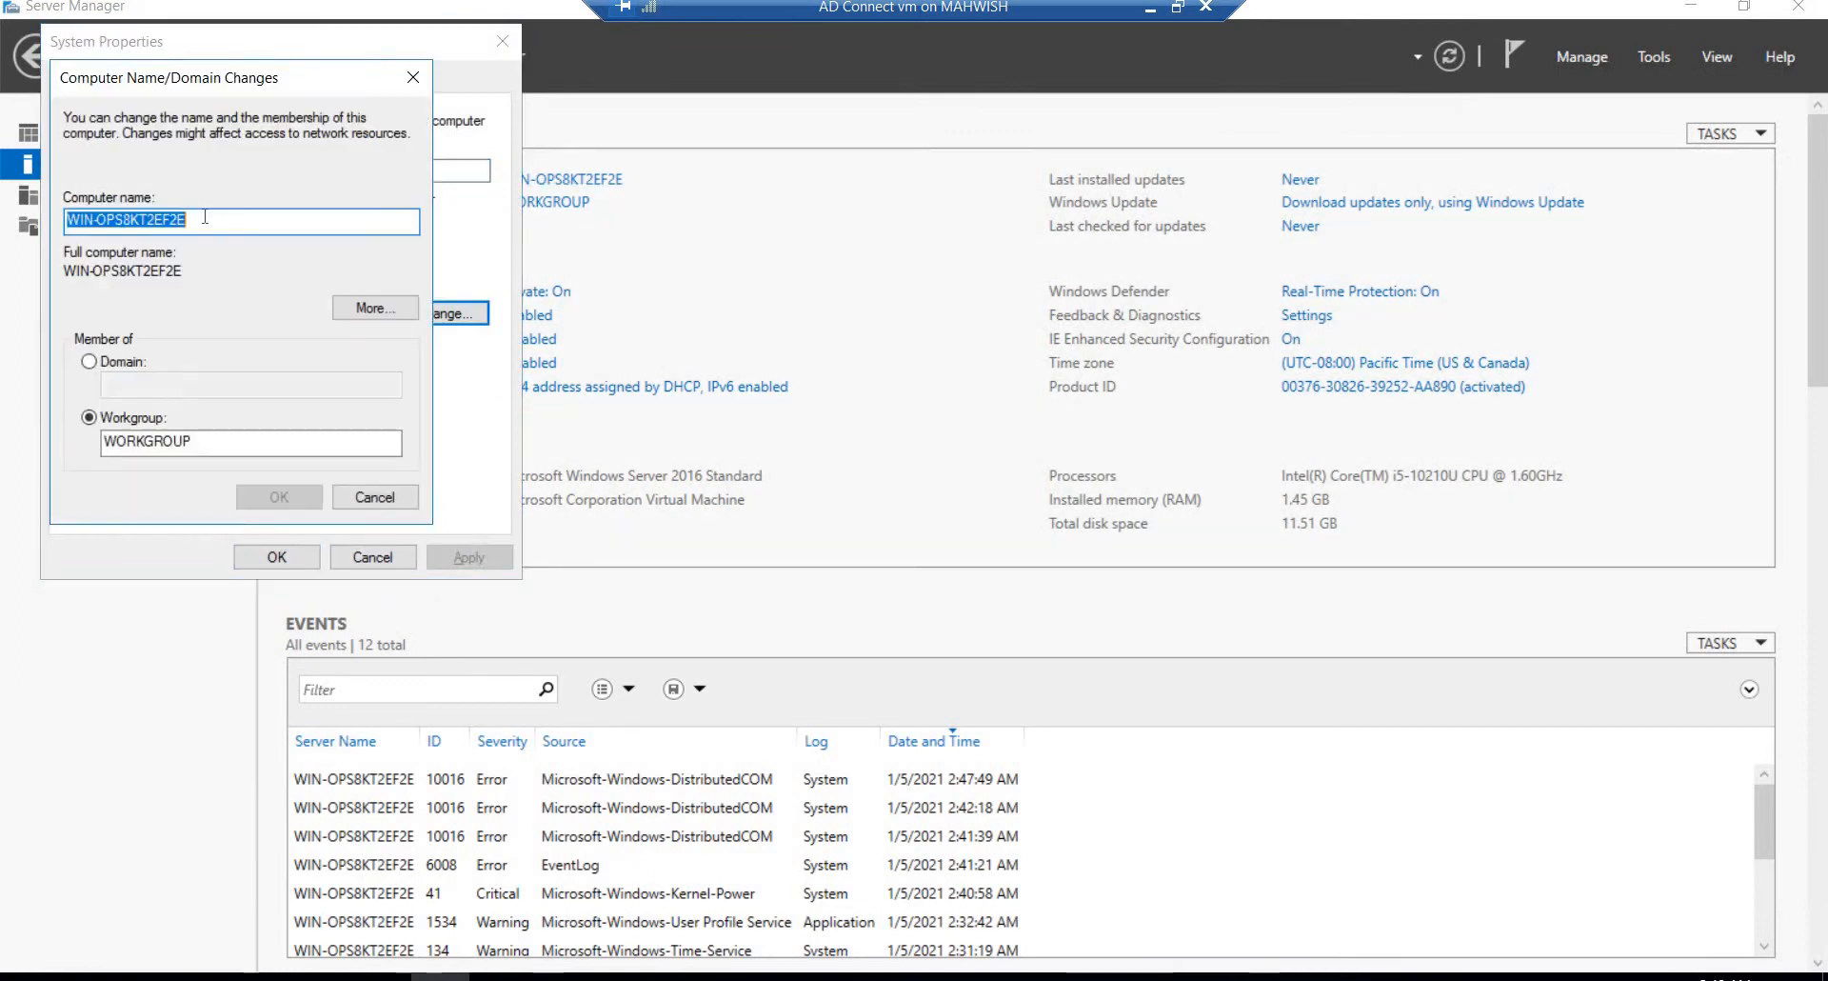
{"action": "type", "text": "AD"}
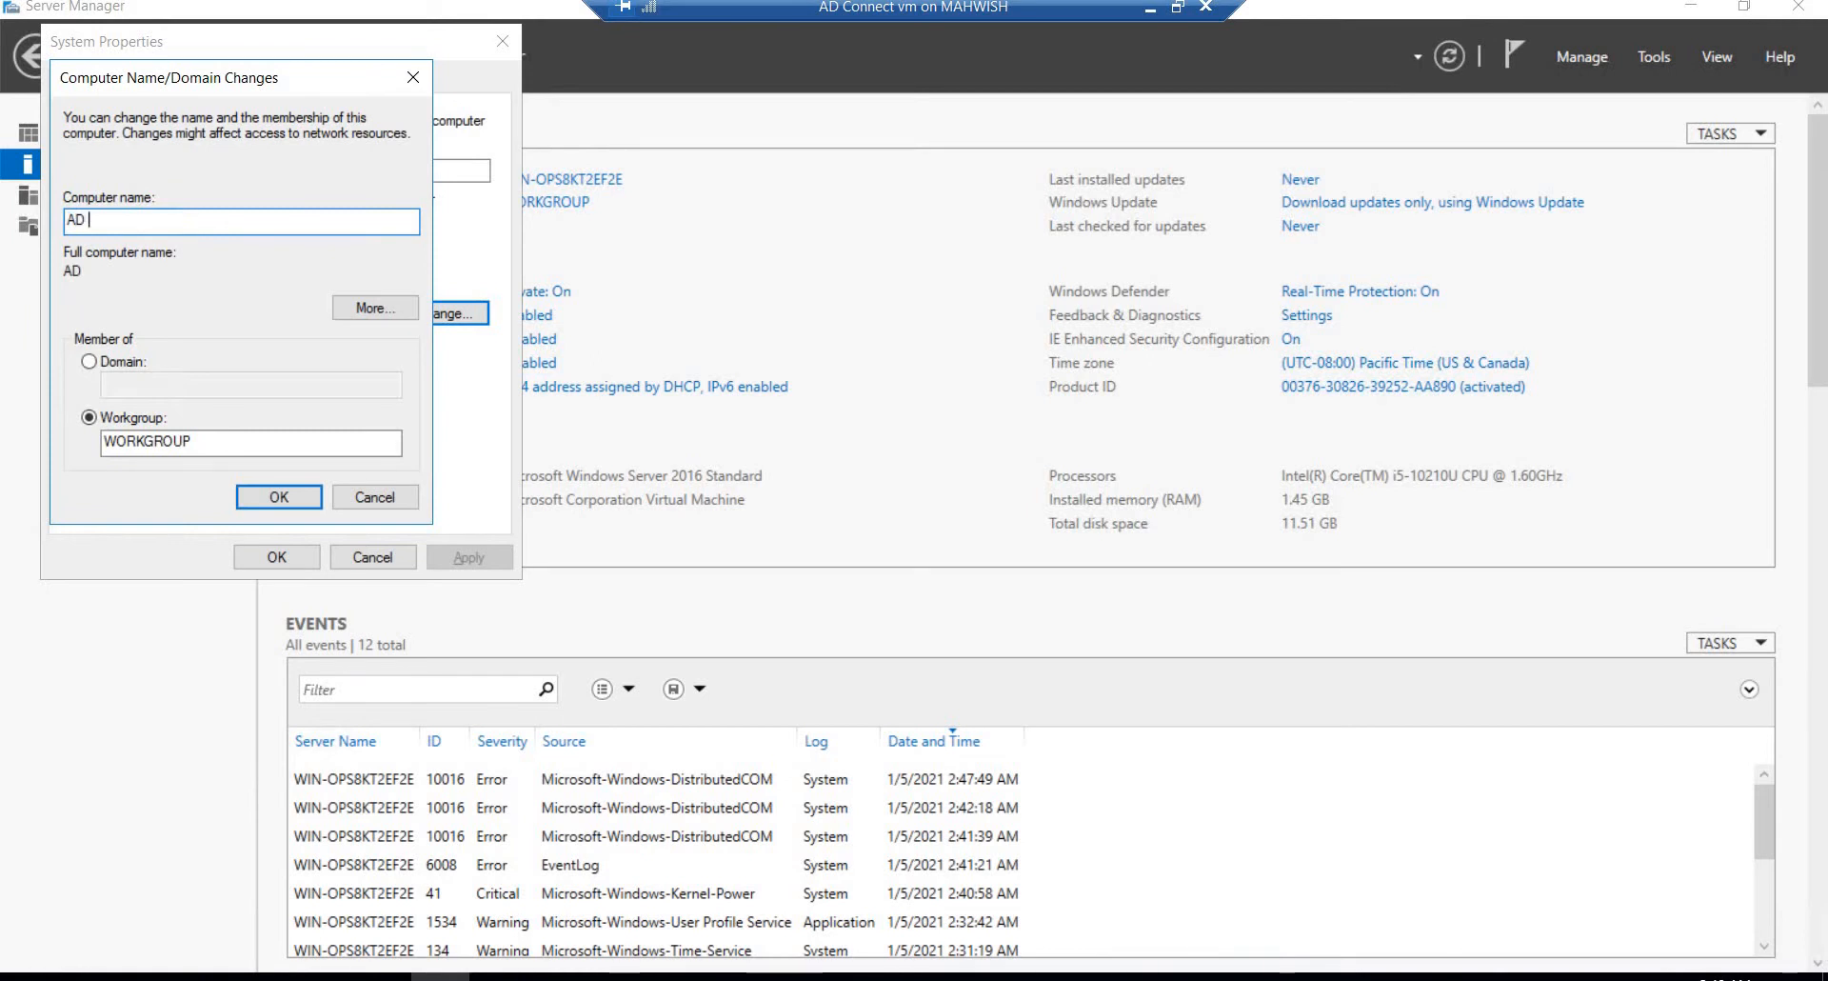
{"action": "key", "text": "BackSpace"}
{"action": "type", "text": "Connect"}
{"action": "left_click", "coordinate": [261, 500]}
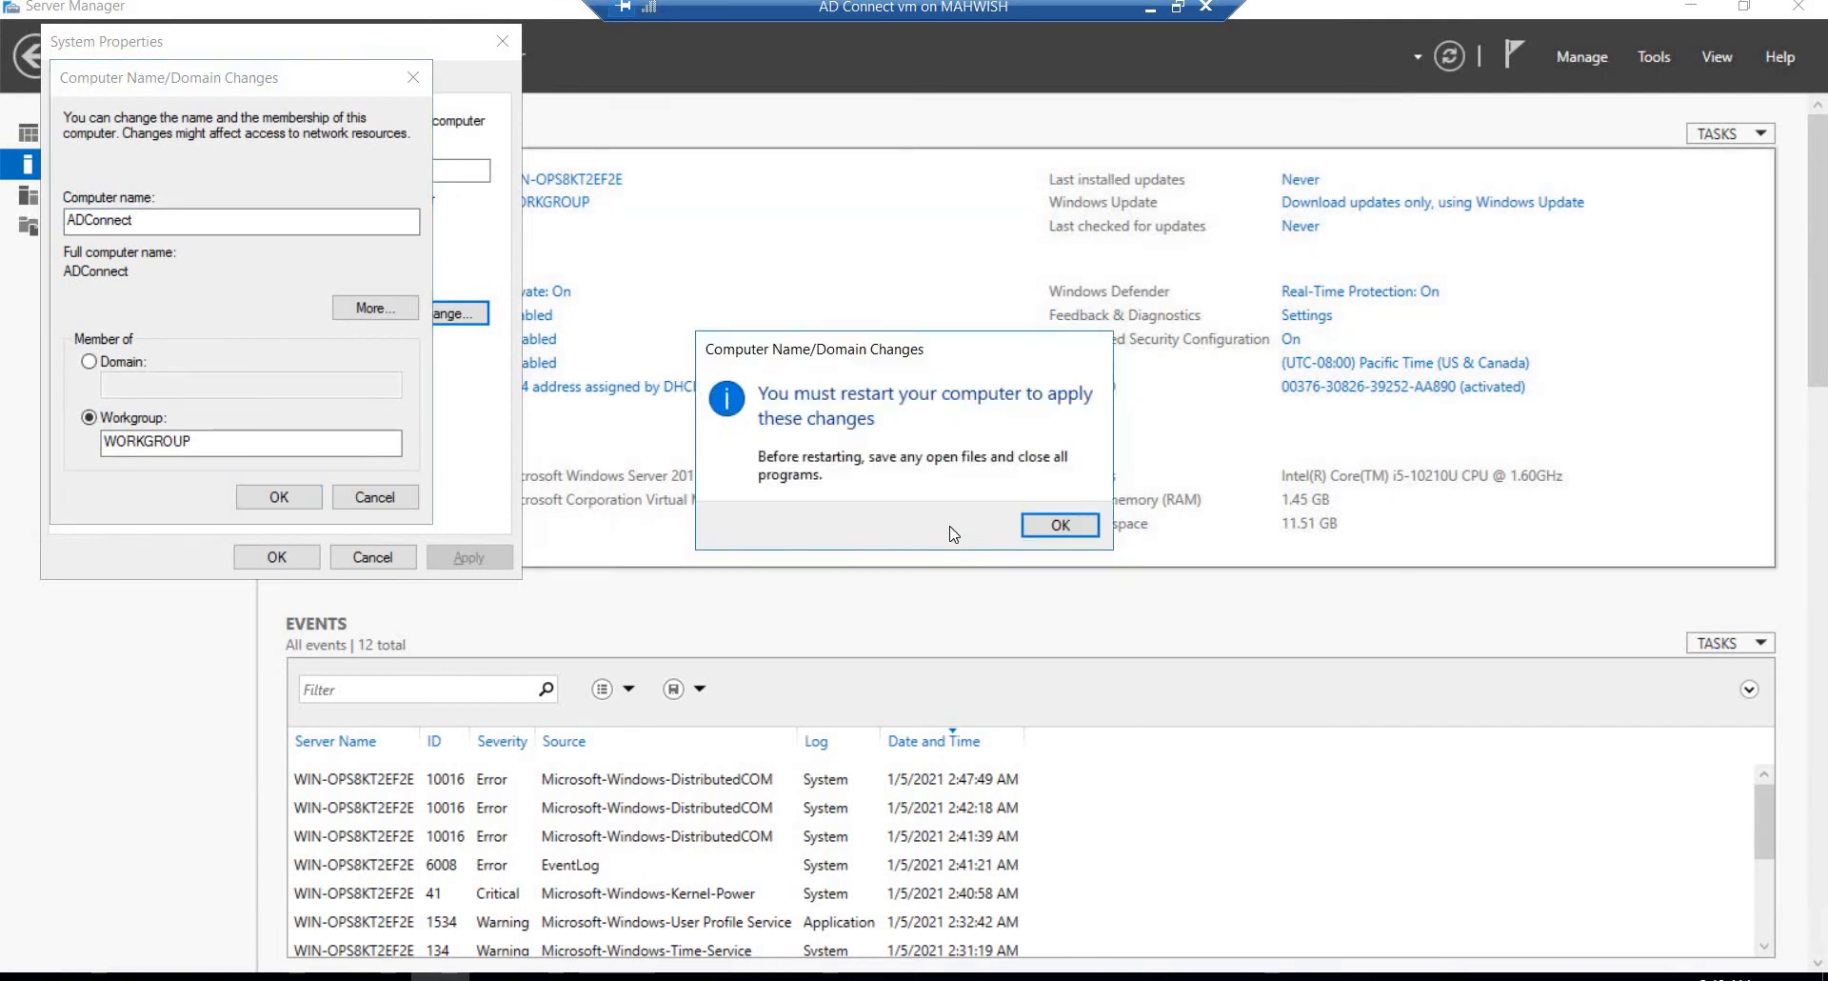
{"action": "left_click", "coordinate": [1059, 526]}
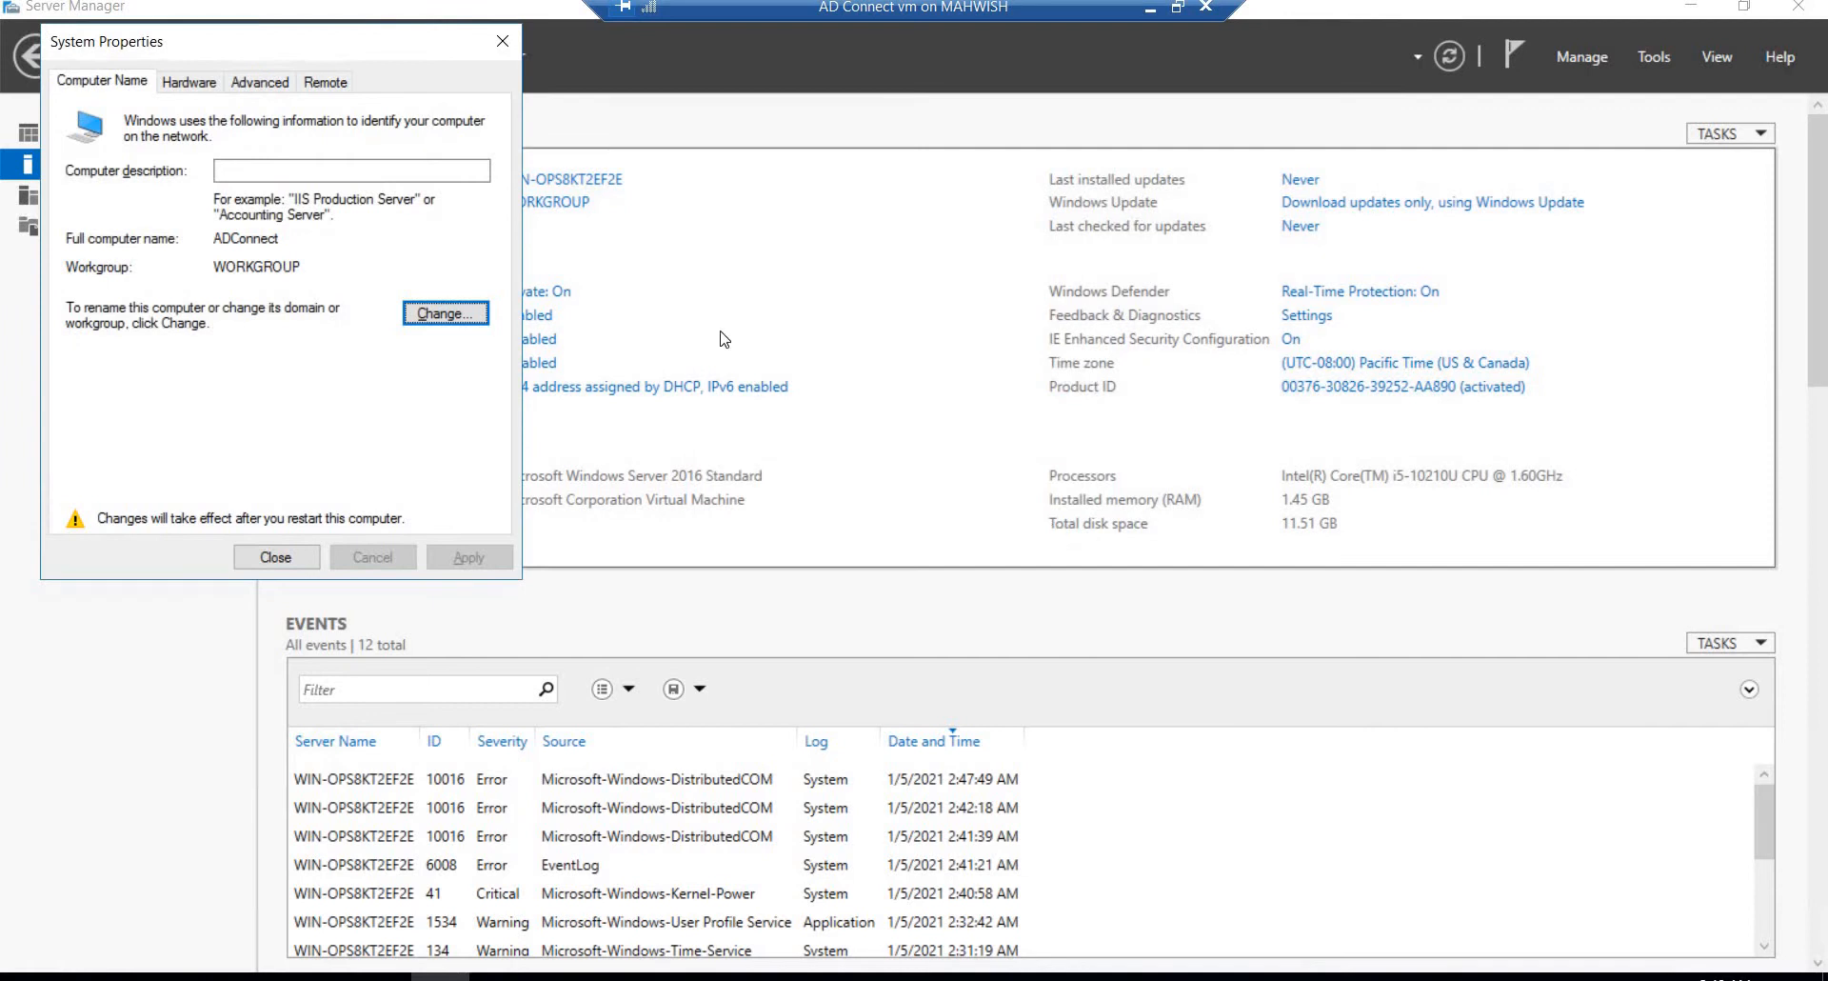
{"action": "left_click", "coordinate": [257, 555]}
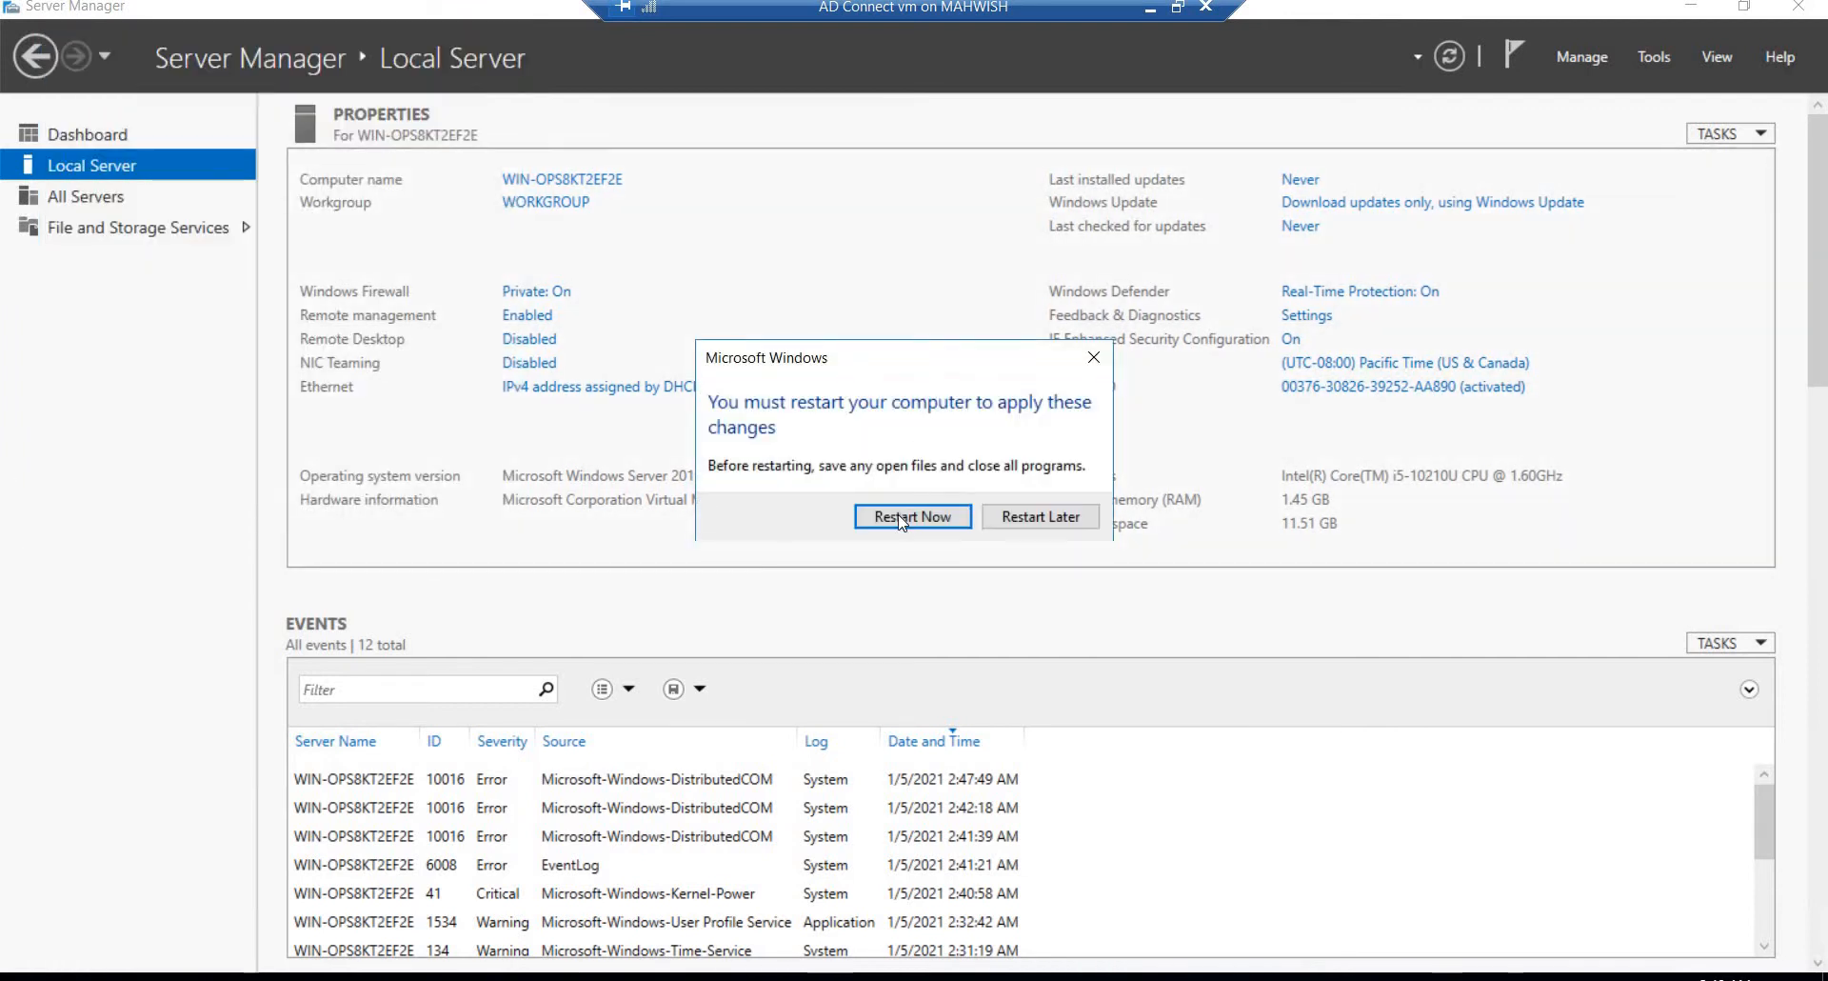
{"action": "key", "text": "Return"}
Step: Switch back to the DC Server virtual machine and display its local server properties to check the computer name
{"action": "left_click", "coordinate": [1151, 7]}
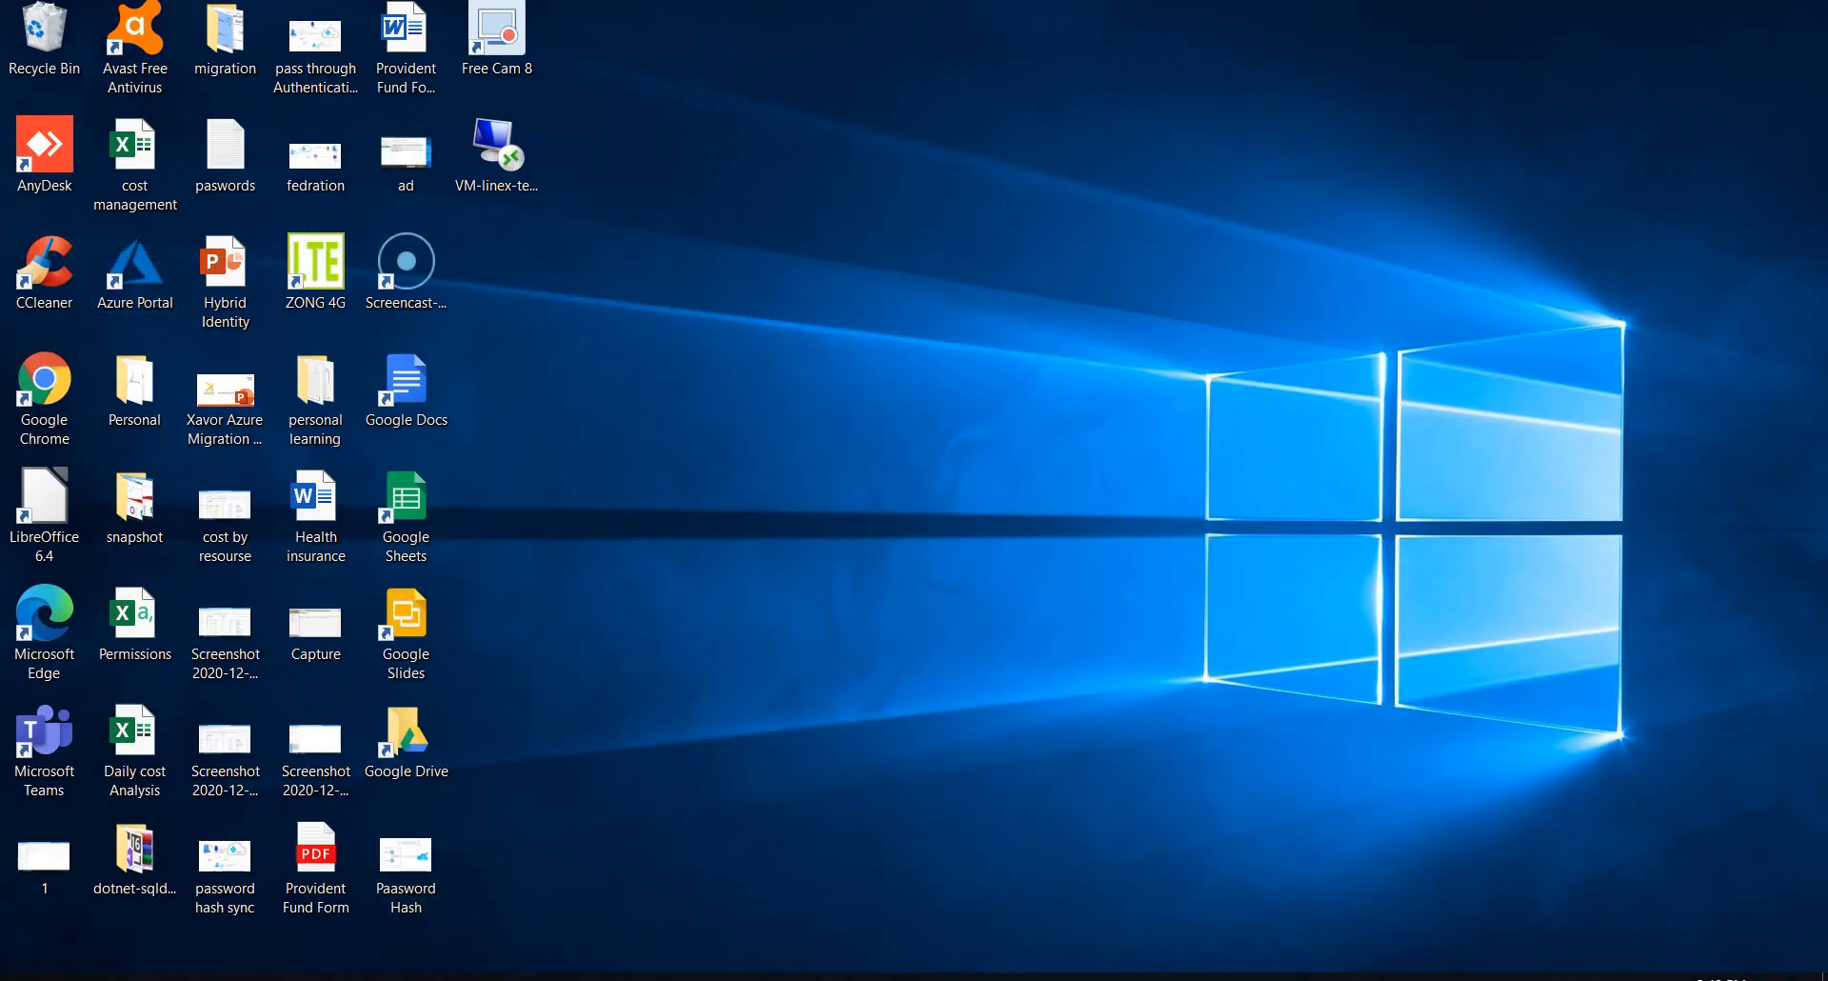
{"action": "mouse_move", "coordinate": [498, 976]}
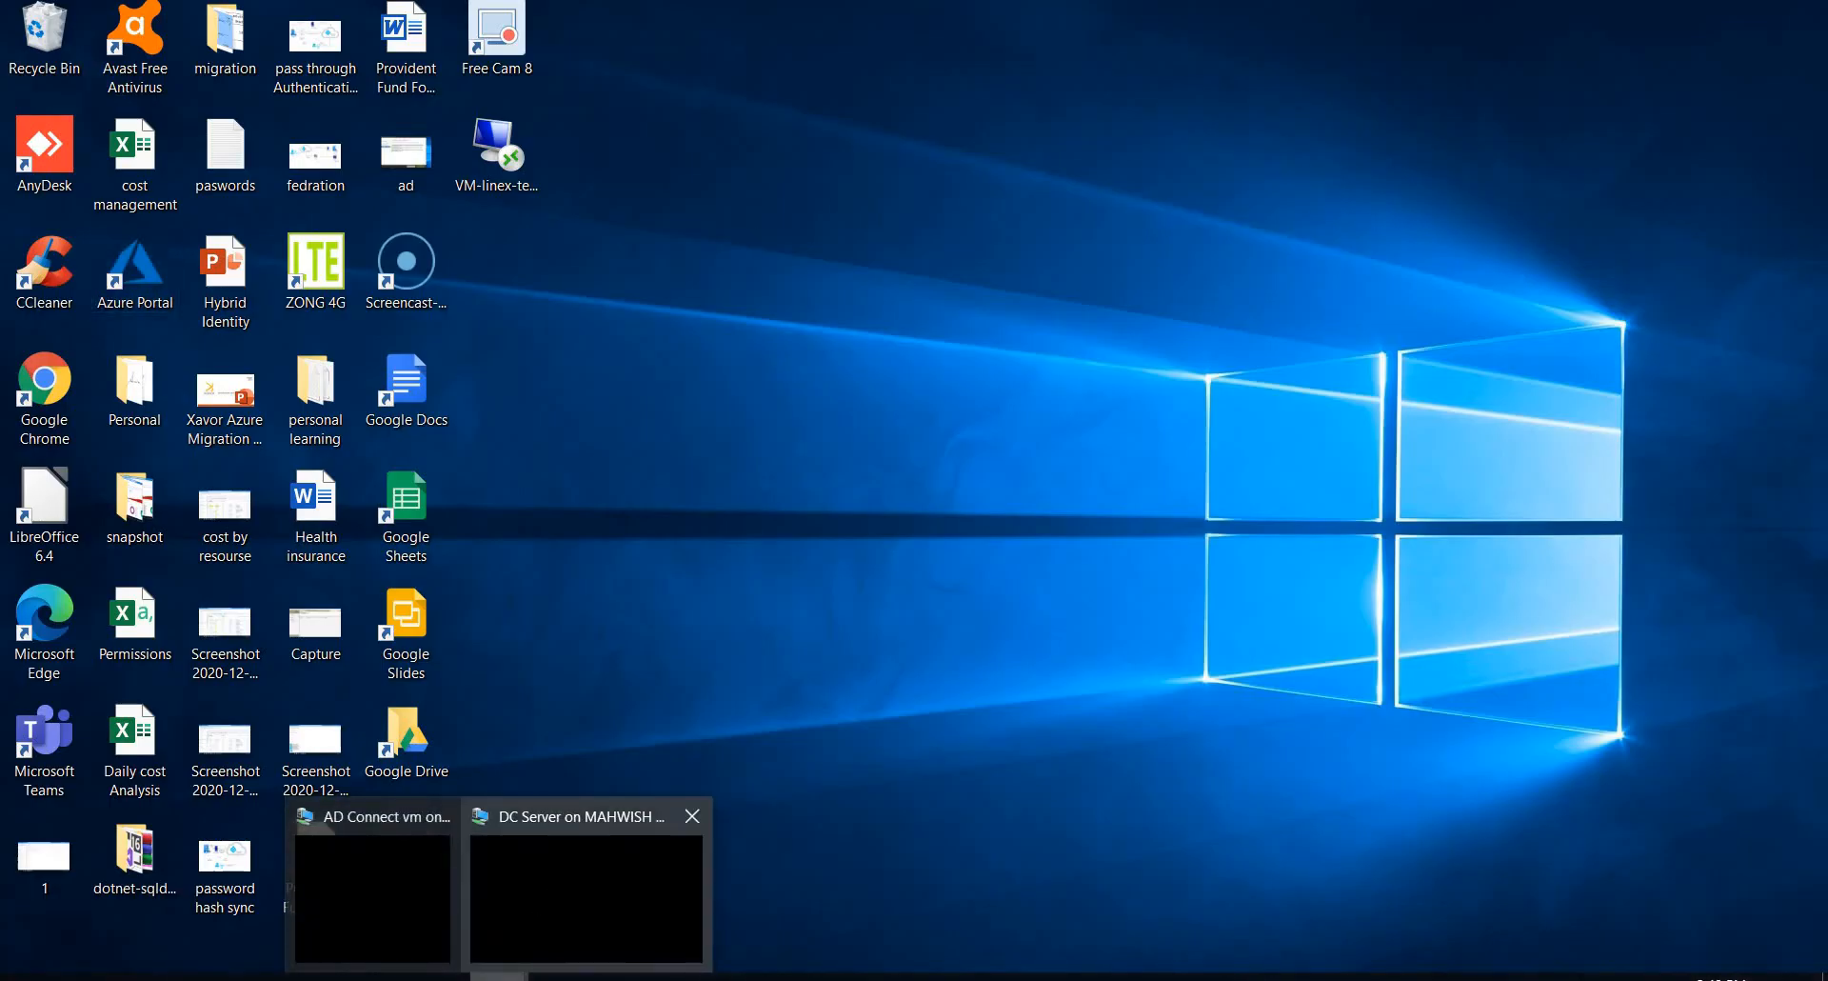
{"action": "left_click", "coordinate": [550, 874]}
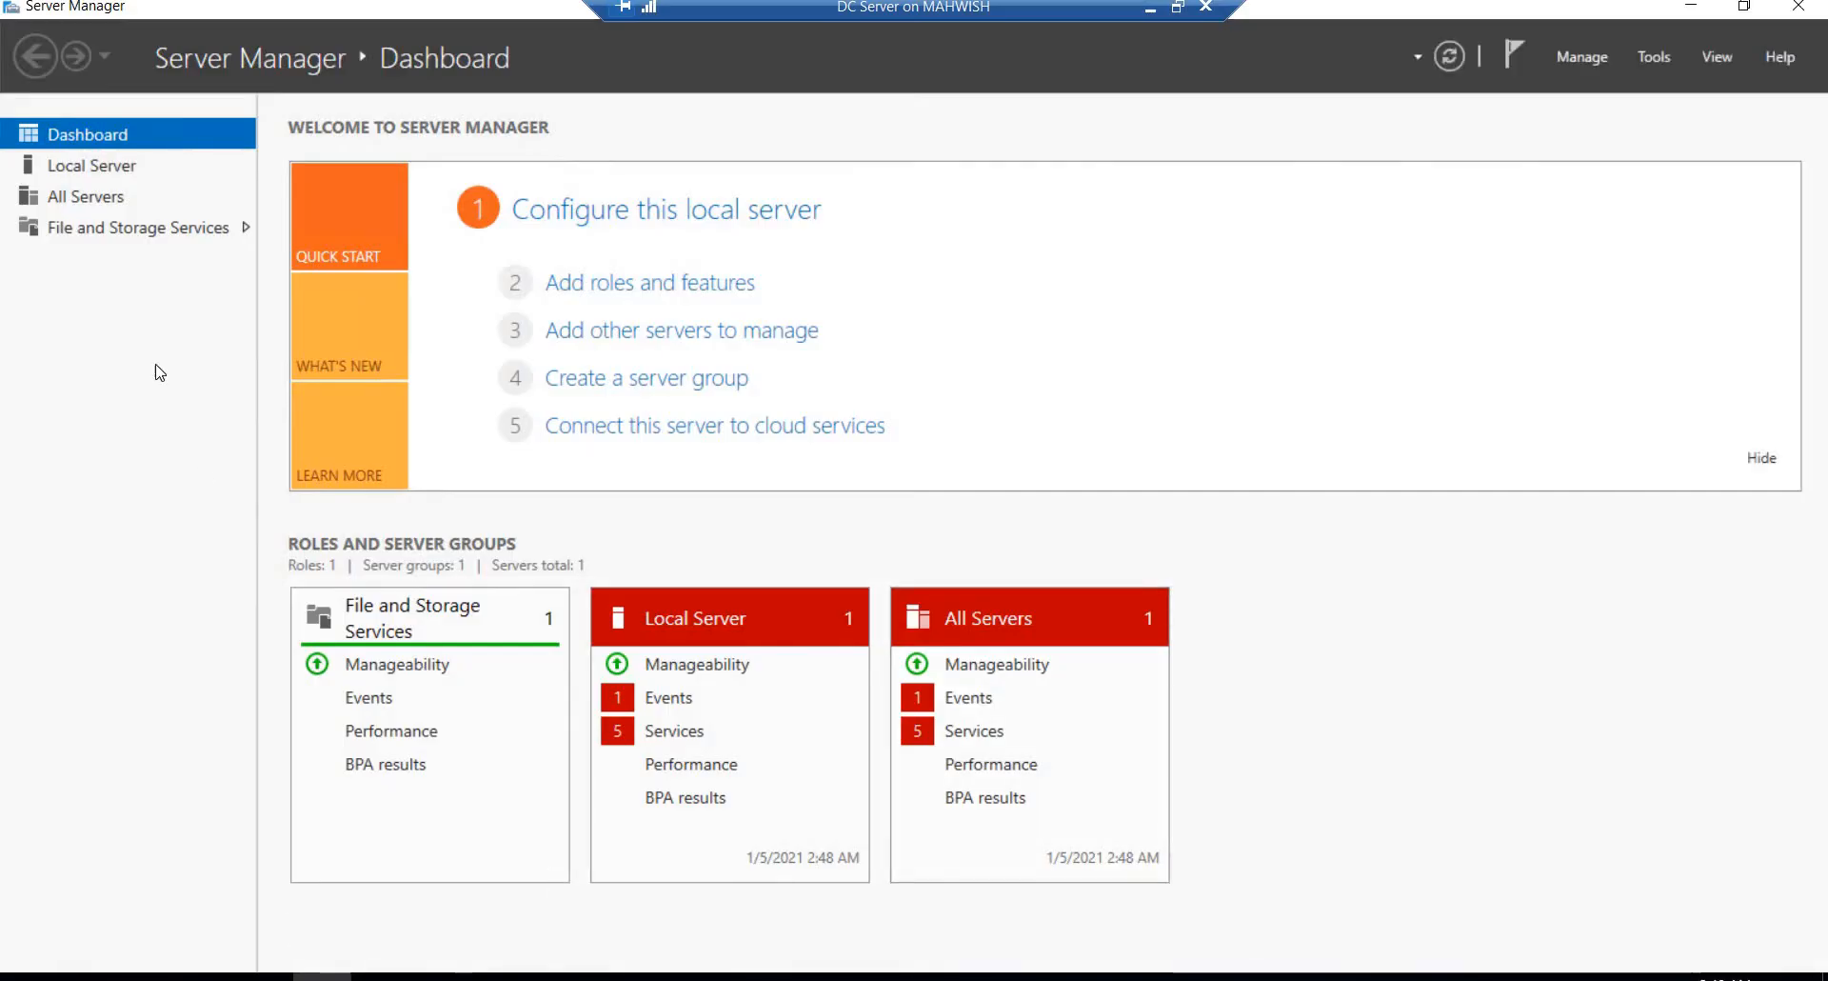
{"action": "left_click", "coordinate": [74, 164]}
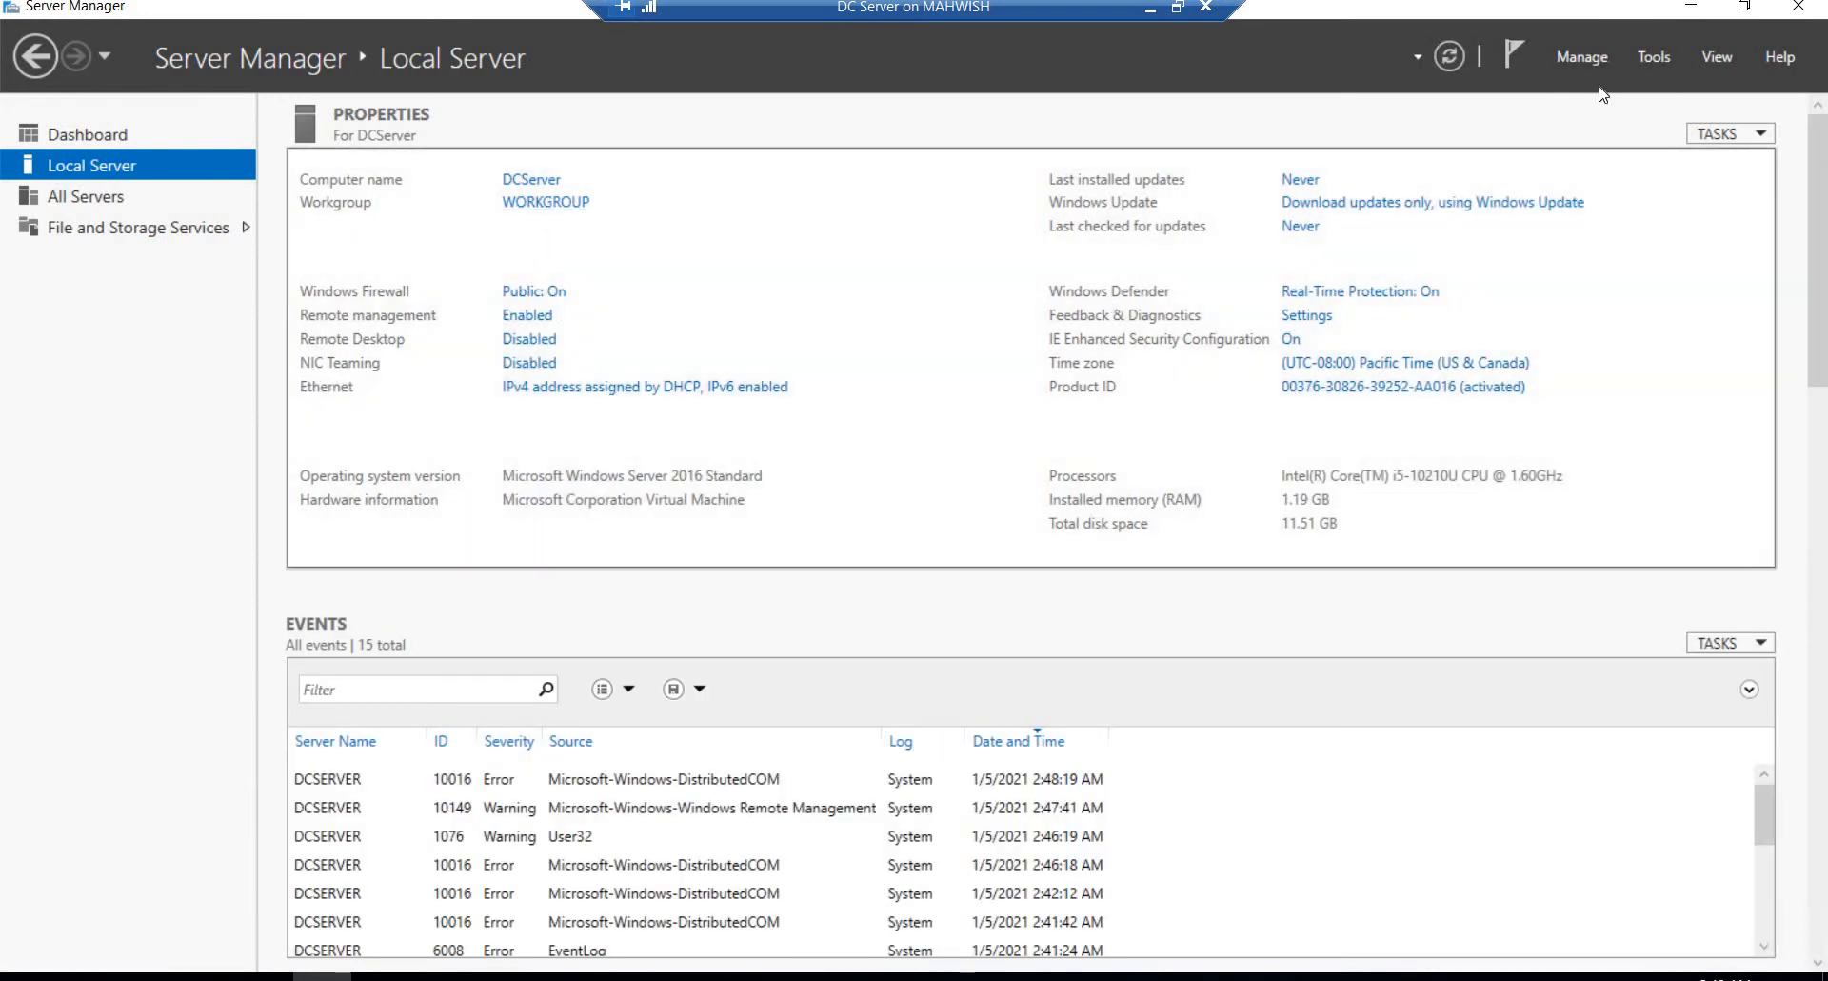
Step: Return to the Server Manager dashboard on DC Server and start the Add Roles and Features Wizard
{"action": "left_click", "coordinate": [1640, 57]}
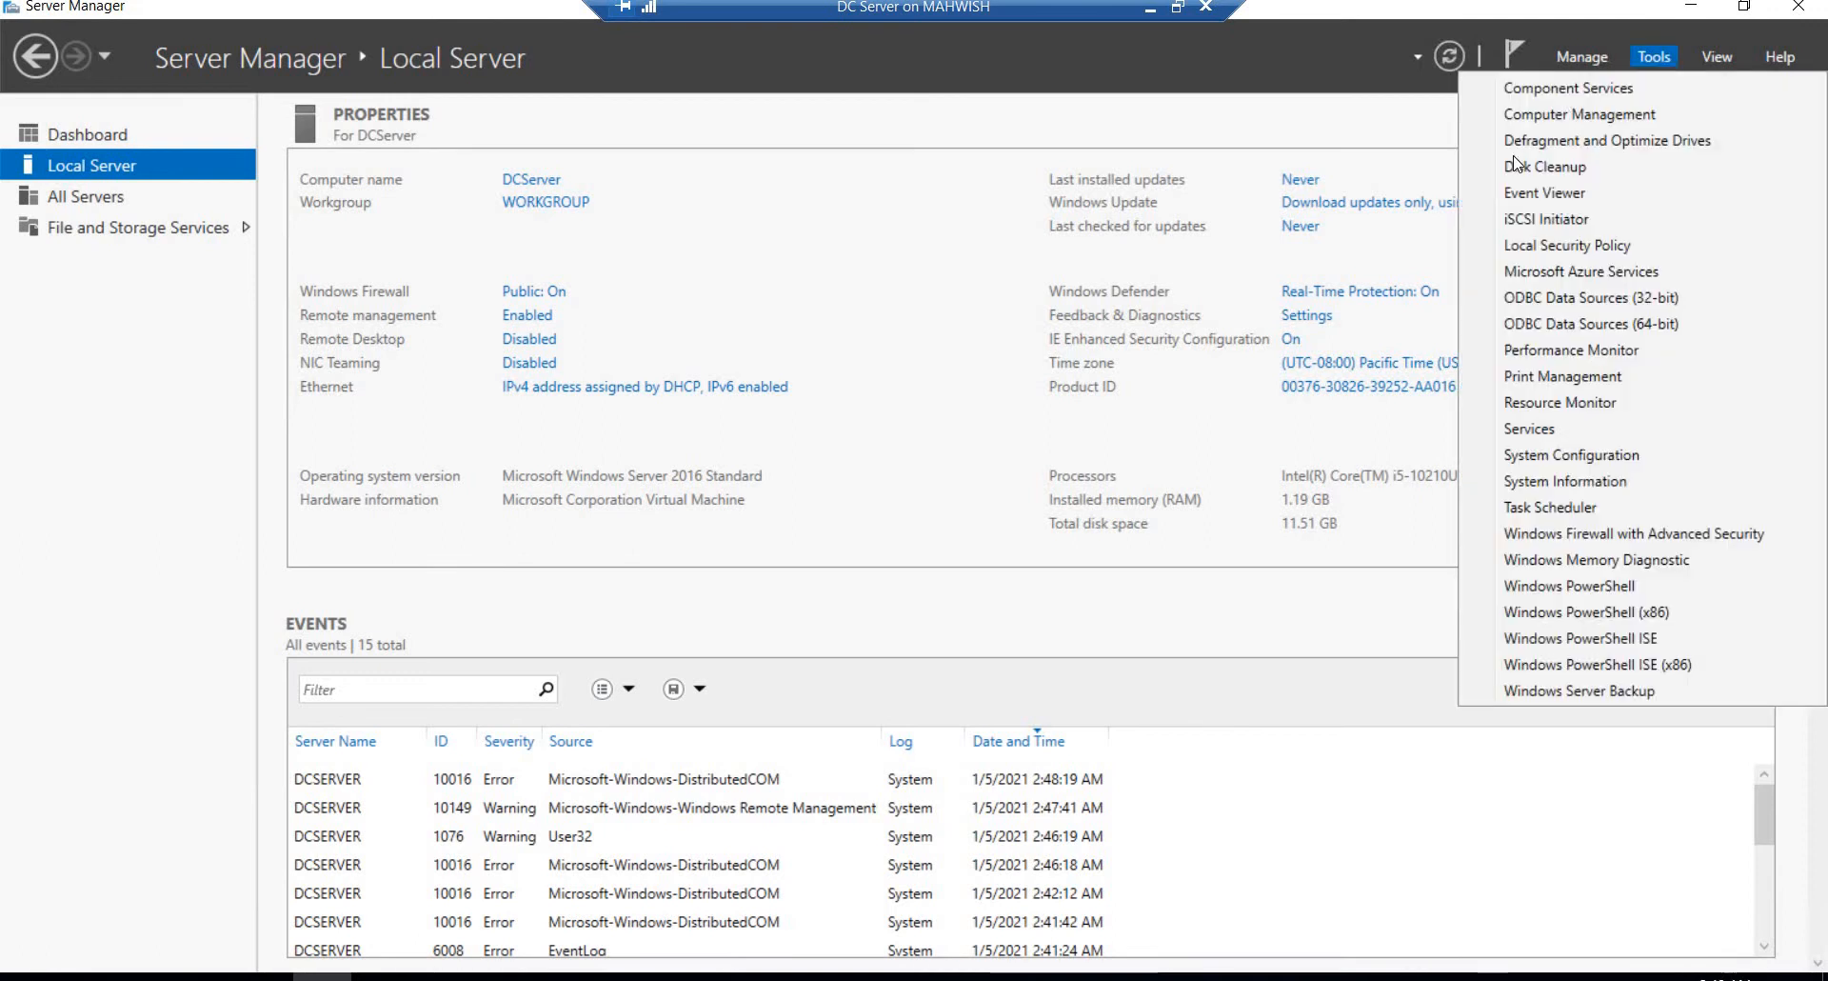
{"action": "left_click", "coordinate": [27, 164]}
{"action": "left_click", "coordinate": [85, 134]}
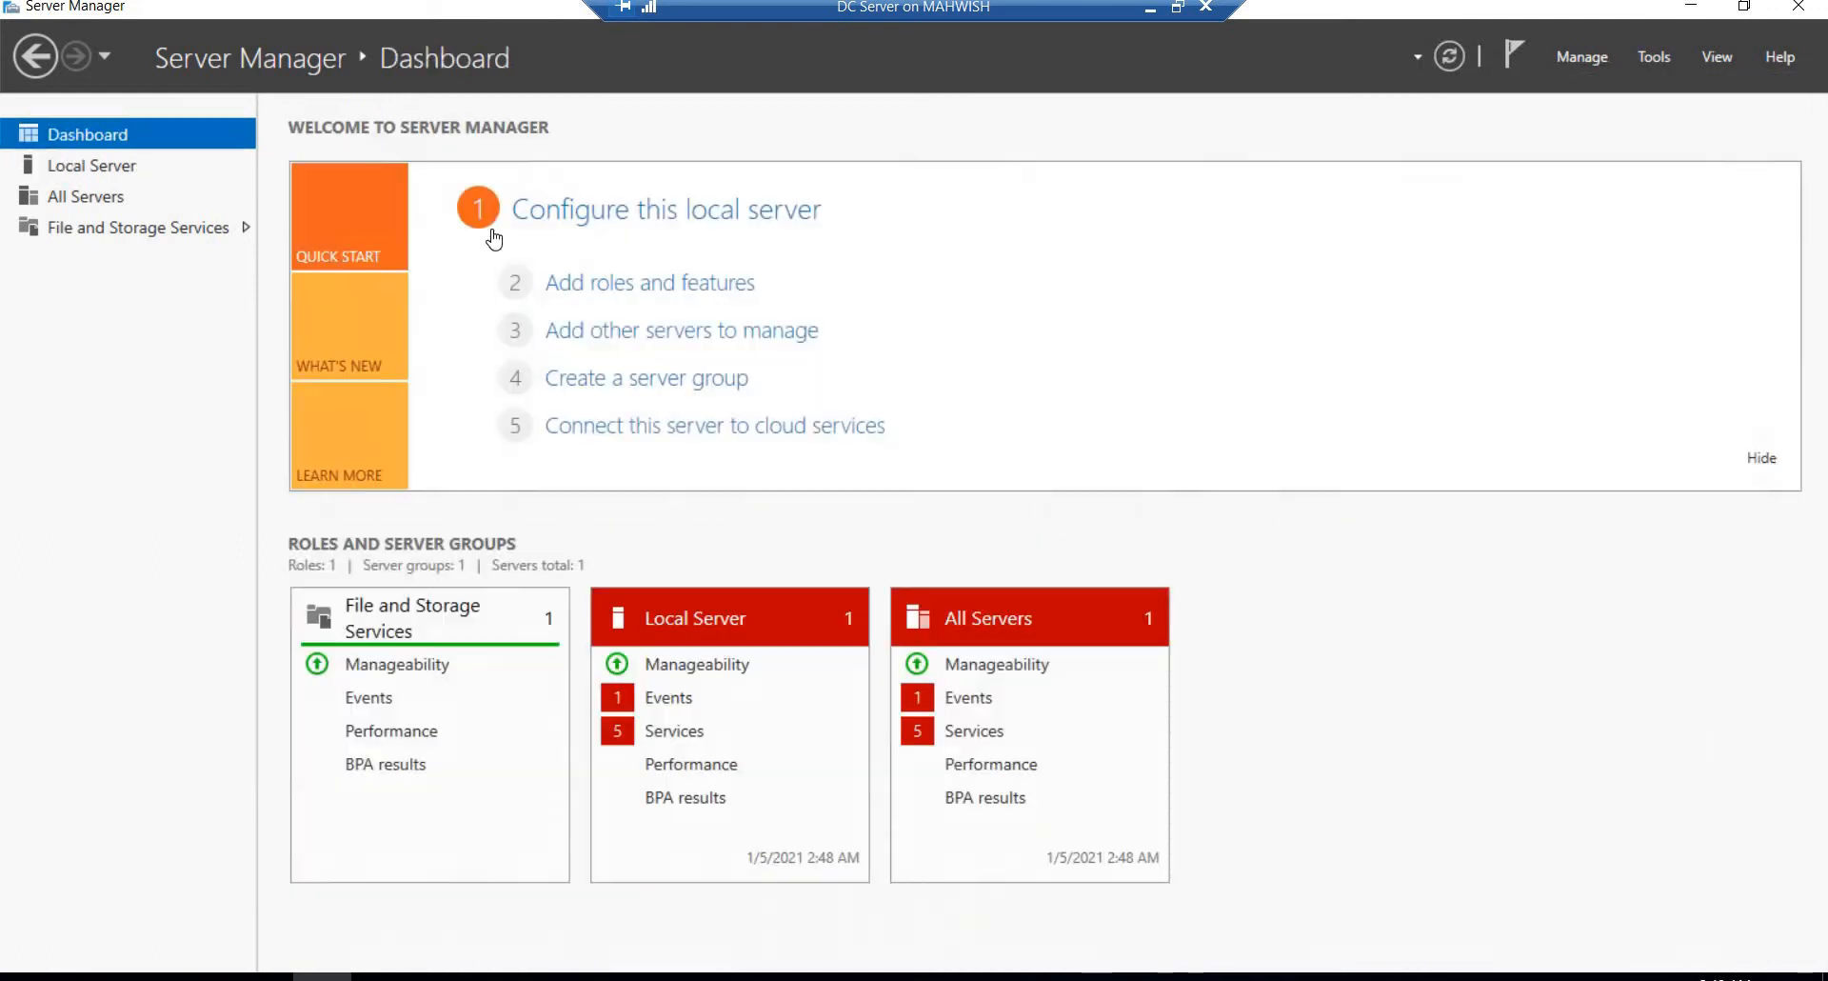
{"action": "left_click", "coordinate": [591, 293]}
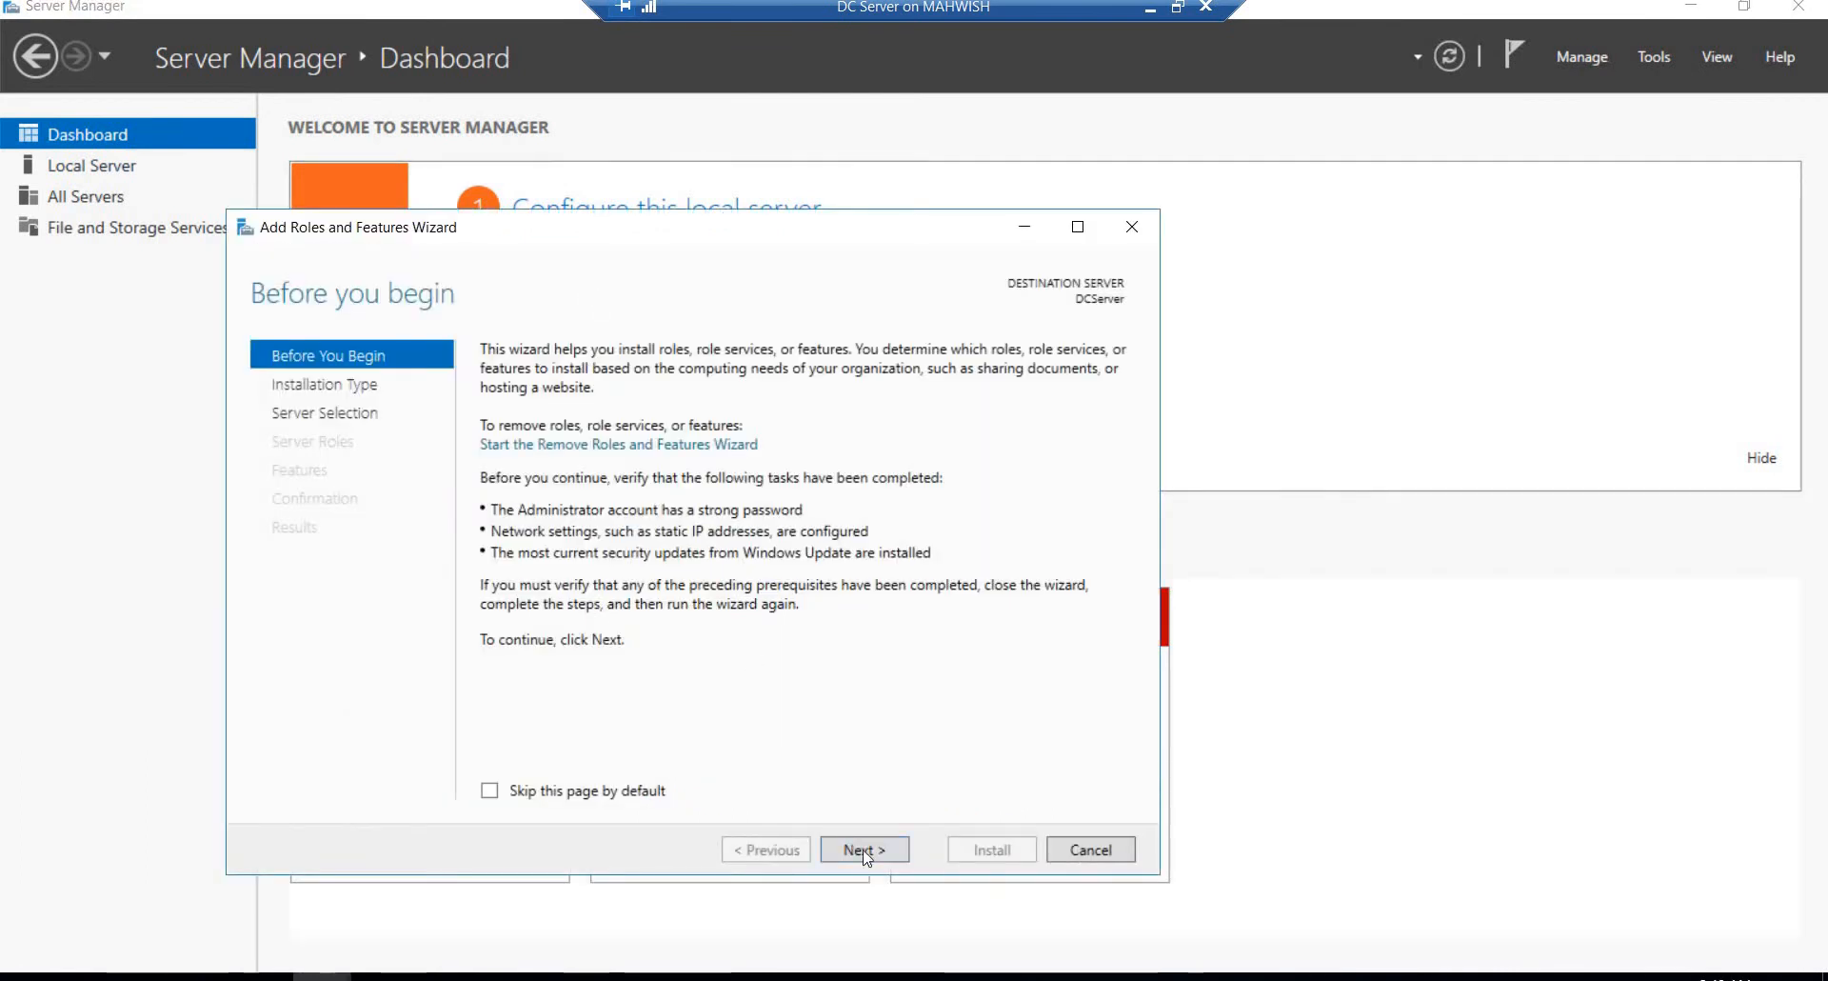
Step: Choose role-based or feature-based installation with DCServer from the server pool as the destination
{"action": "left_click", "coordinate": [863, 849]}
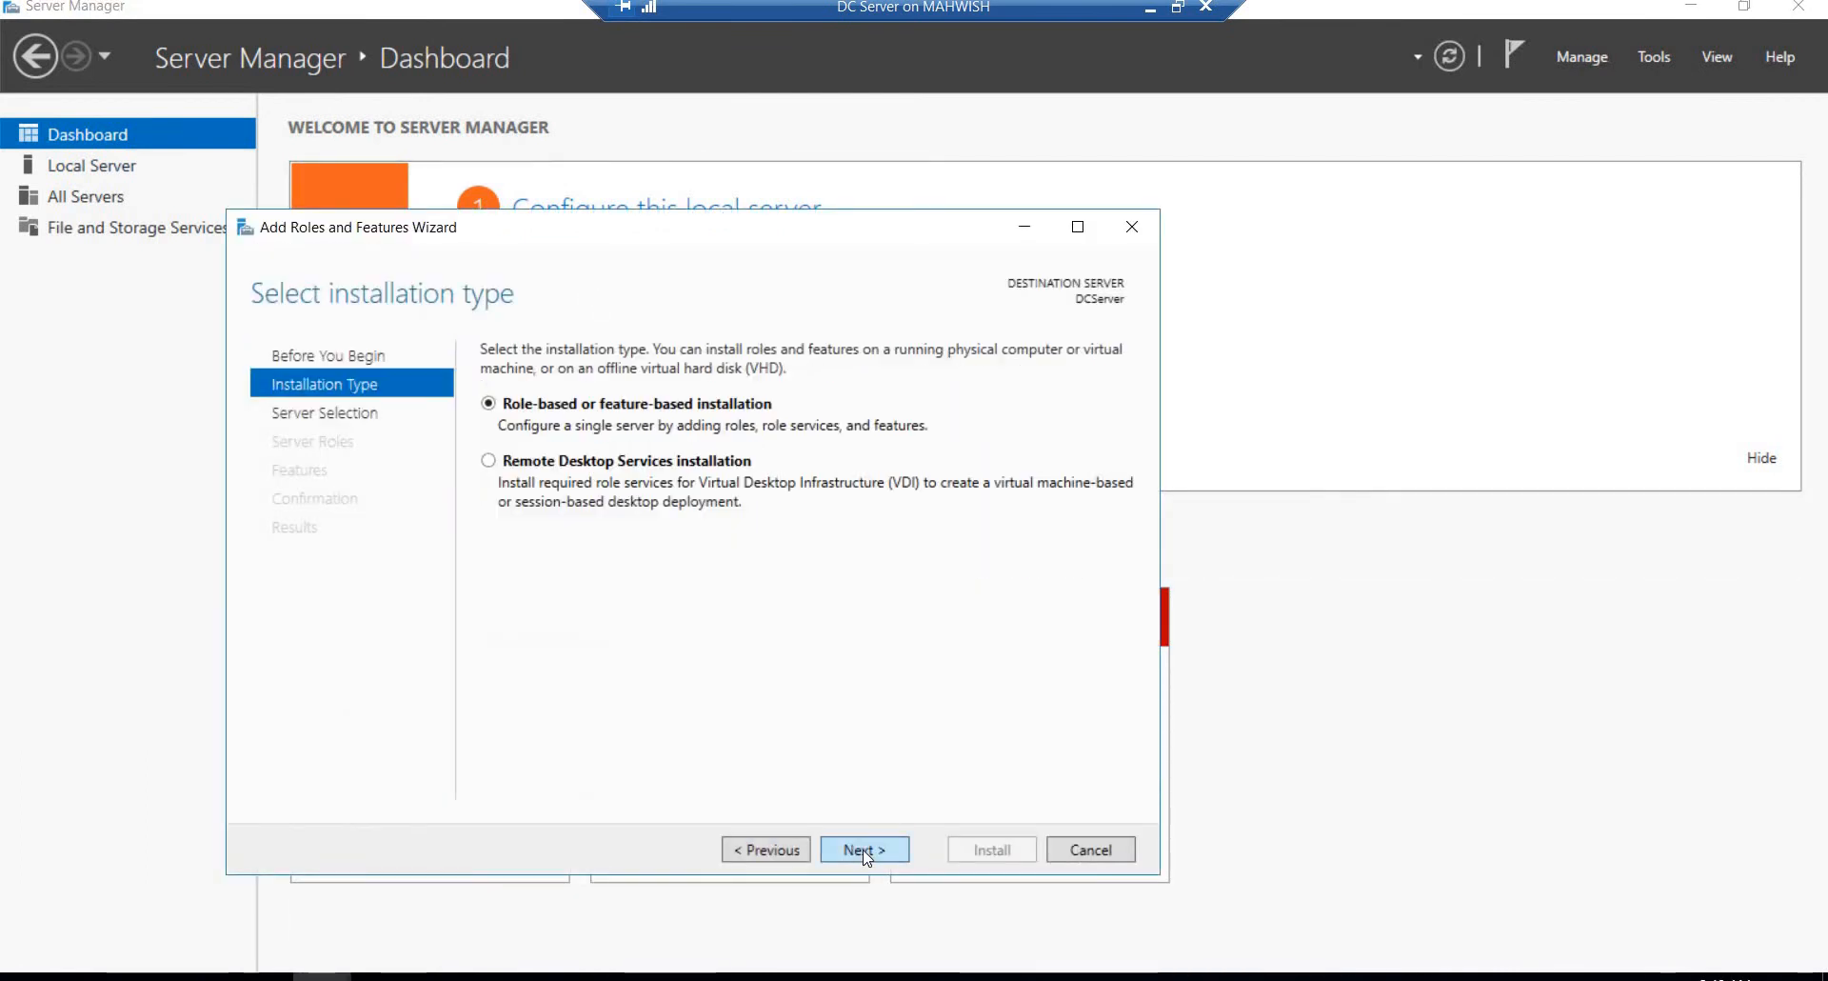
{"action": "left_click", "coordinate": [864, 849]}
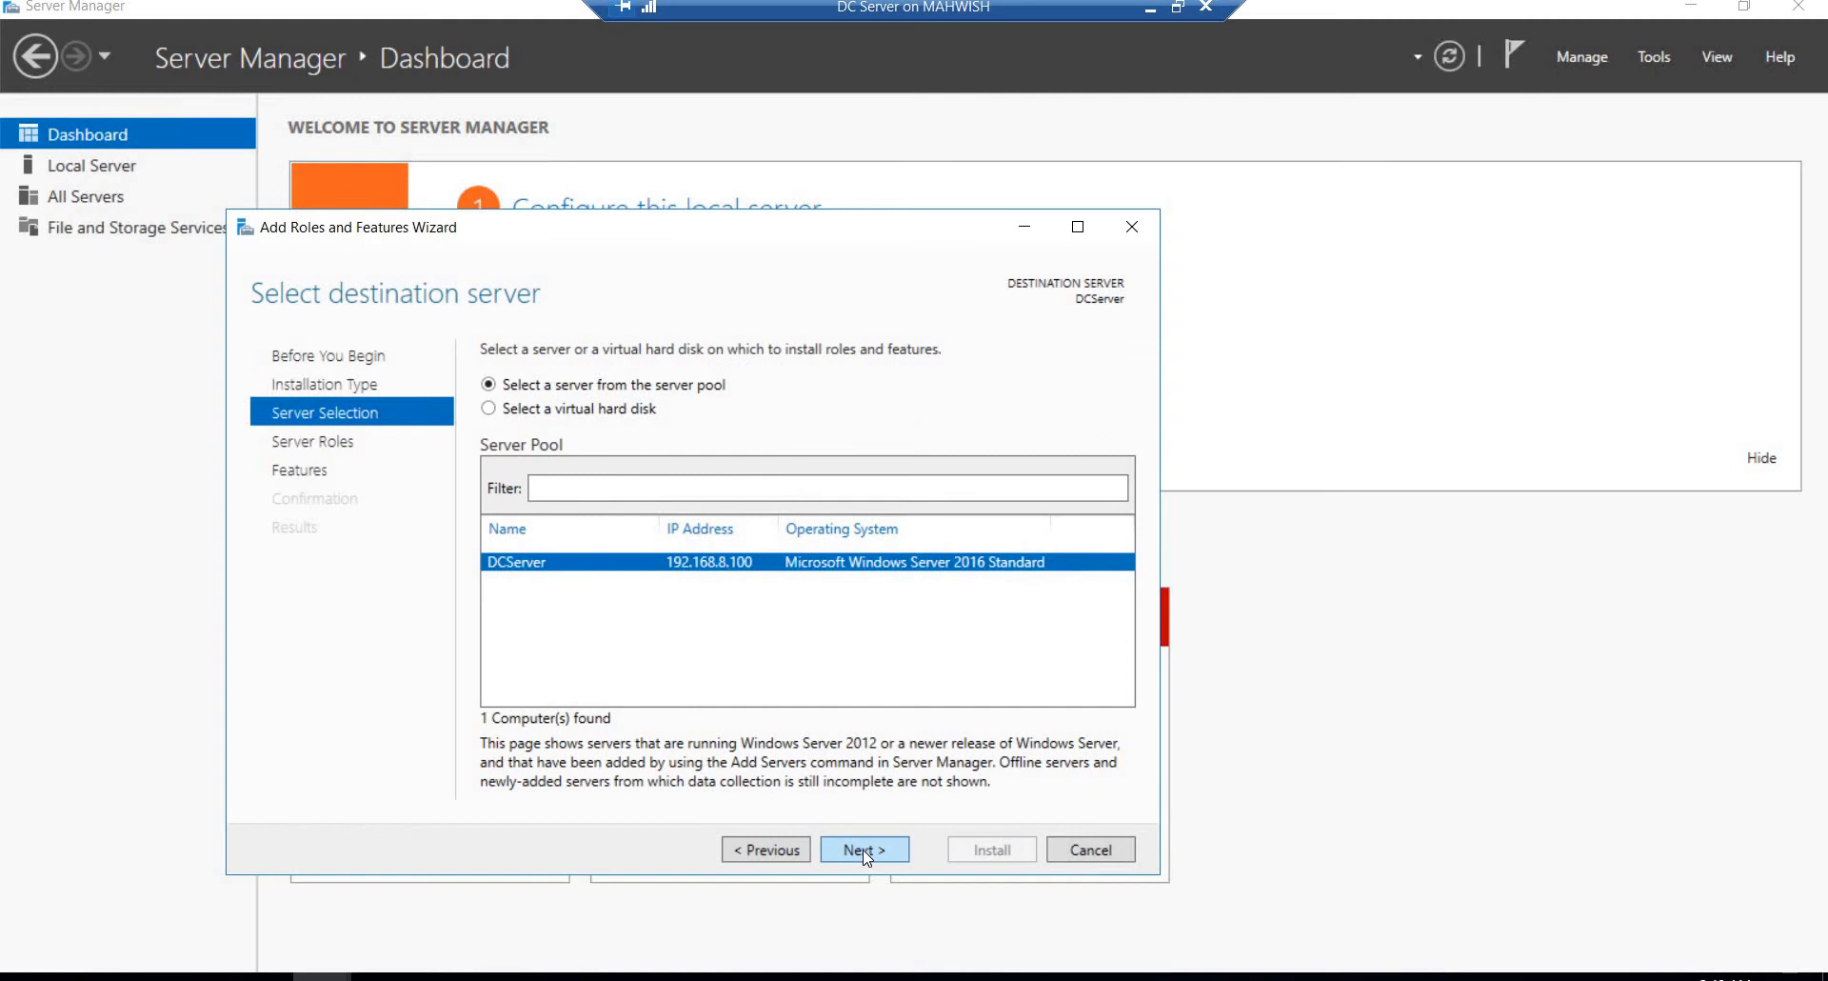
{"action": "left_click", "coordinate": [863, 849]}
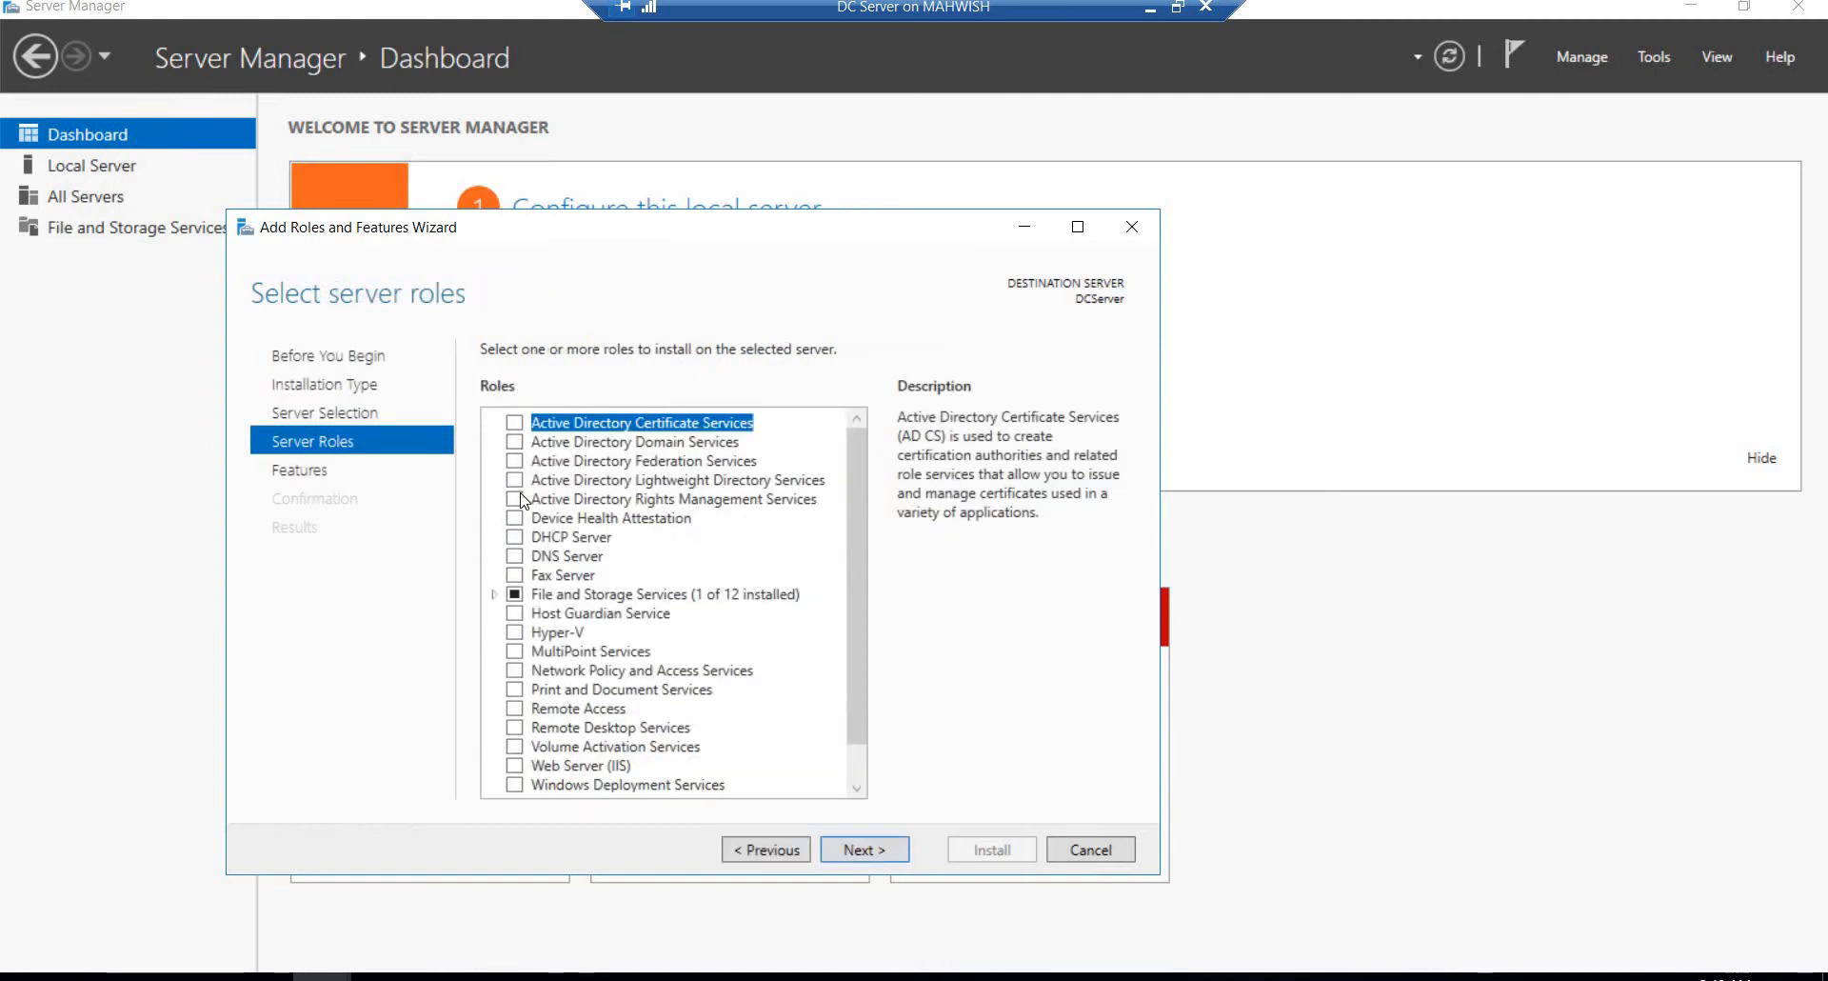
Step: Select the Active Directory Domain Services and DNS Server roles with their required features, and continue past the static IP validation results
{"action": "left_click", "coordinate": [514, 442]}
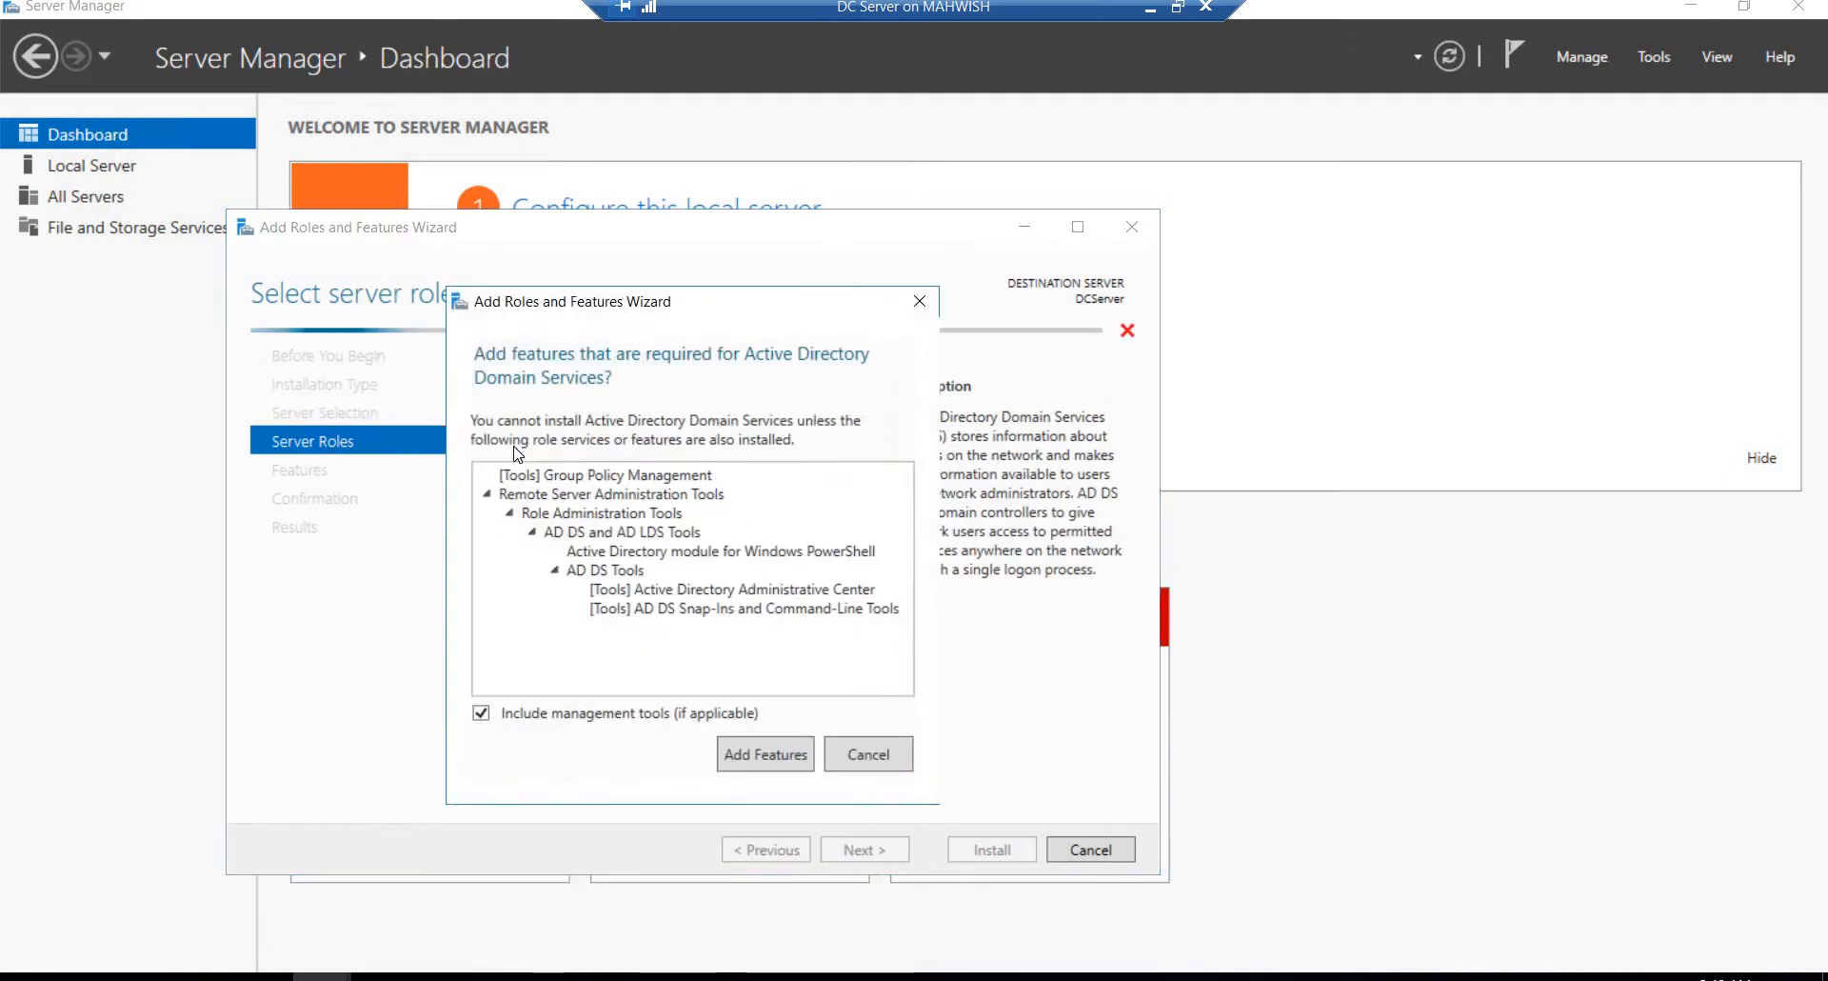
{"action": "left_click", "coordinate": [756, 754]}
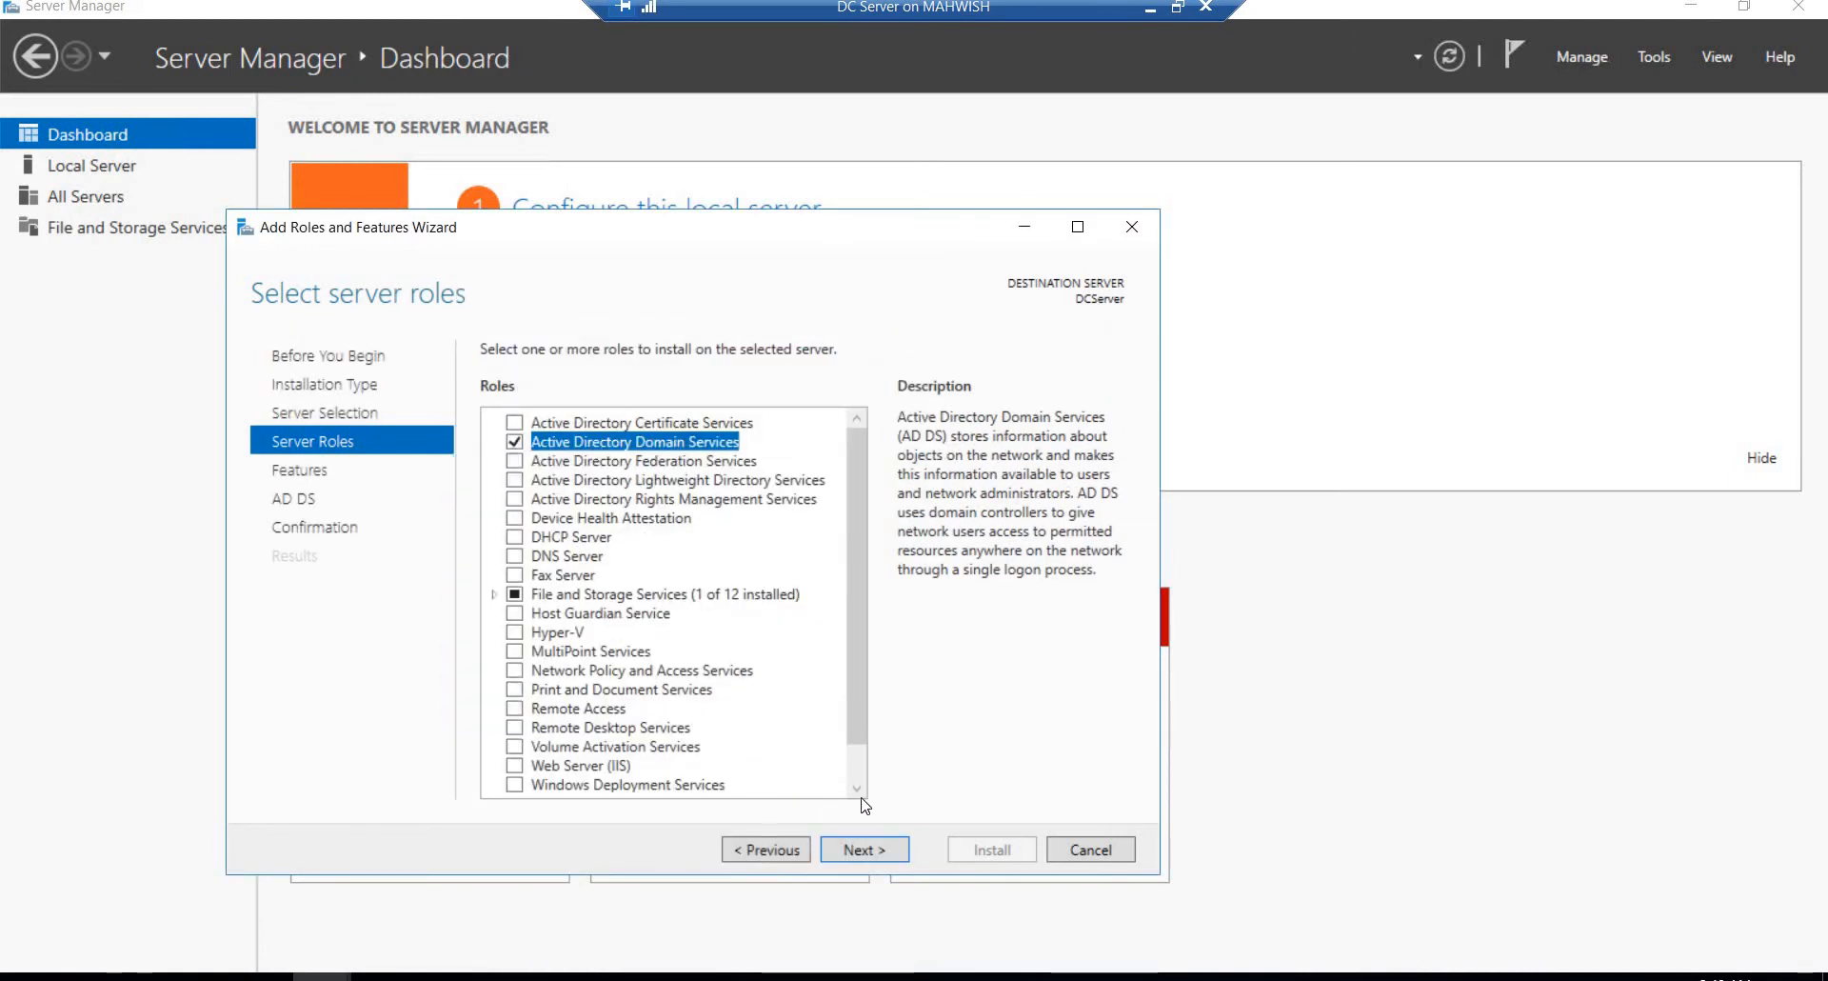
{"action": "left_click", "coordinate": [513, 556]}
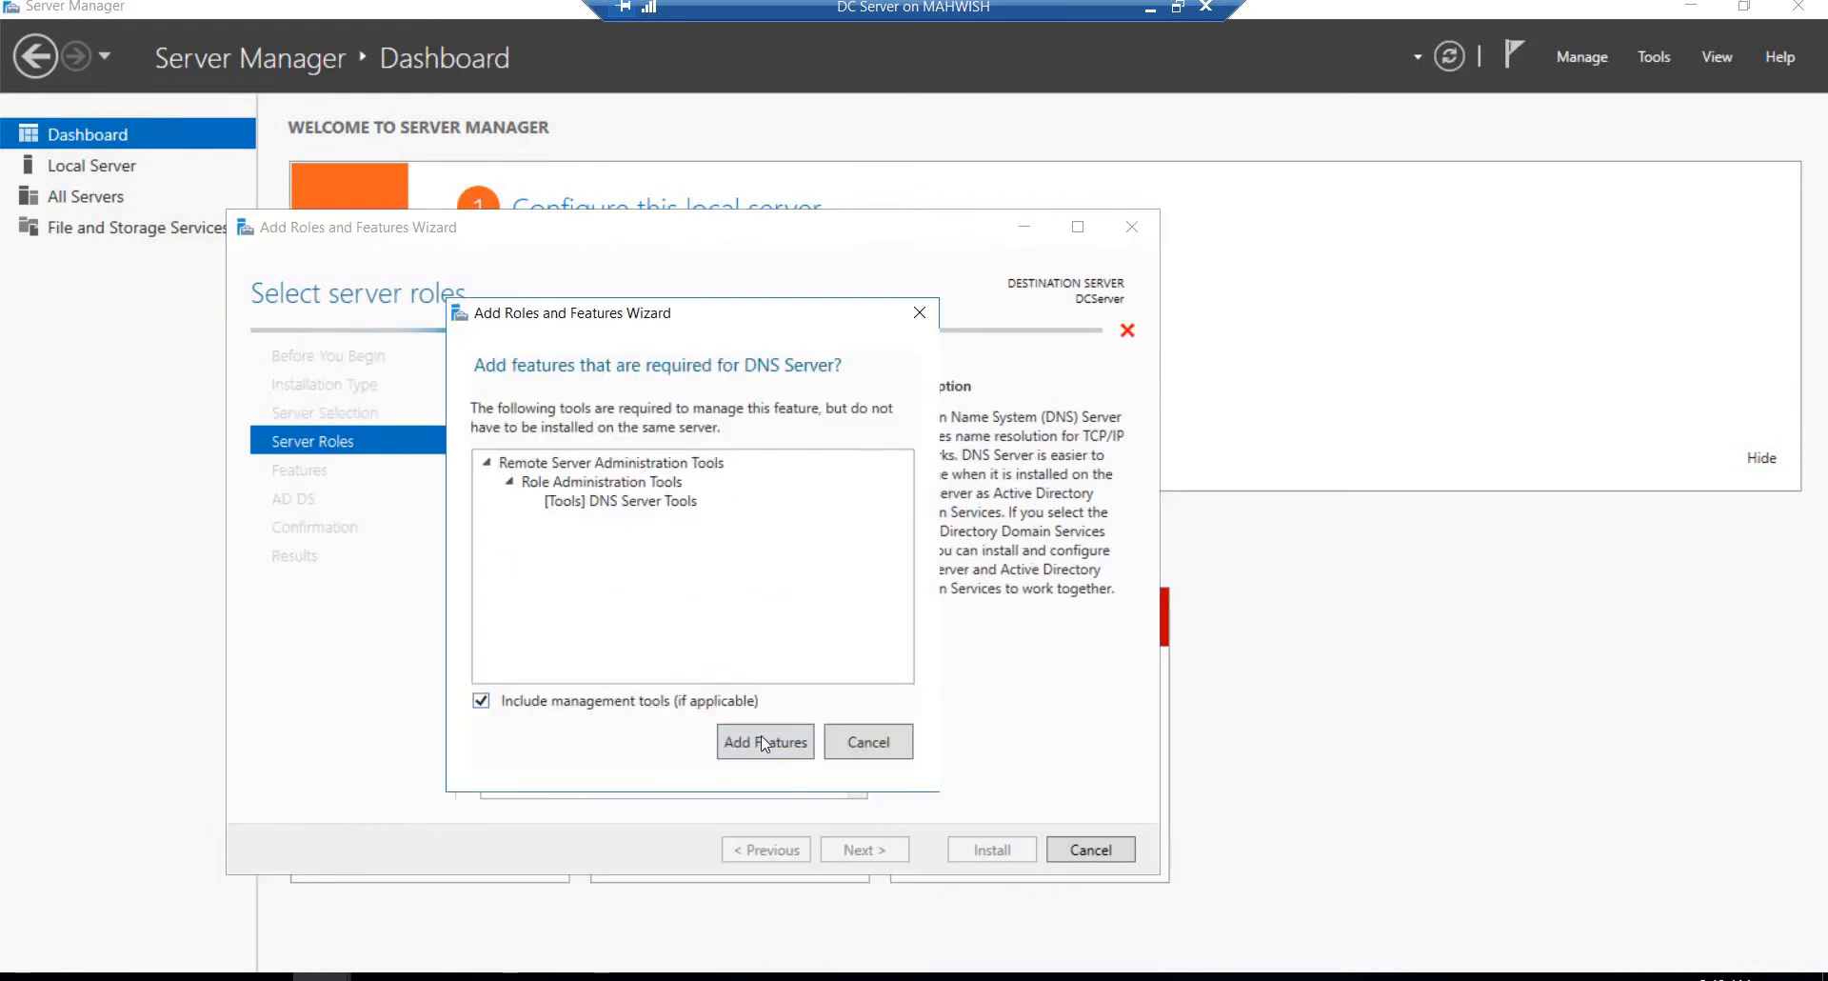
{"action": "left_click", "coordinate": [761, 742]}
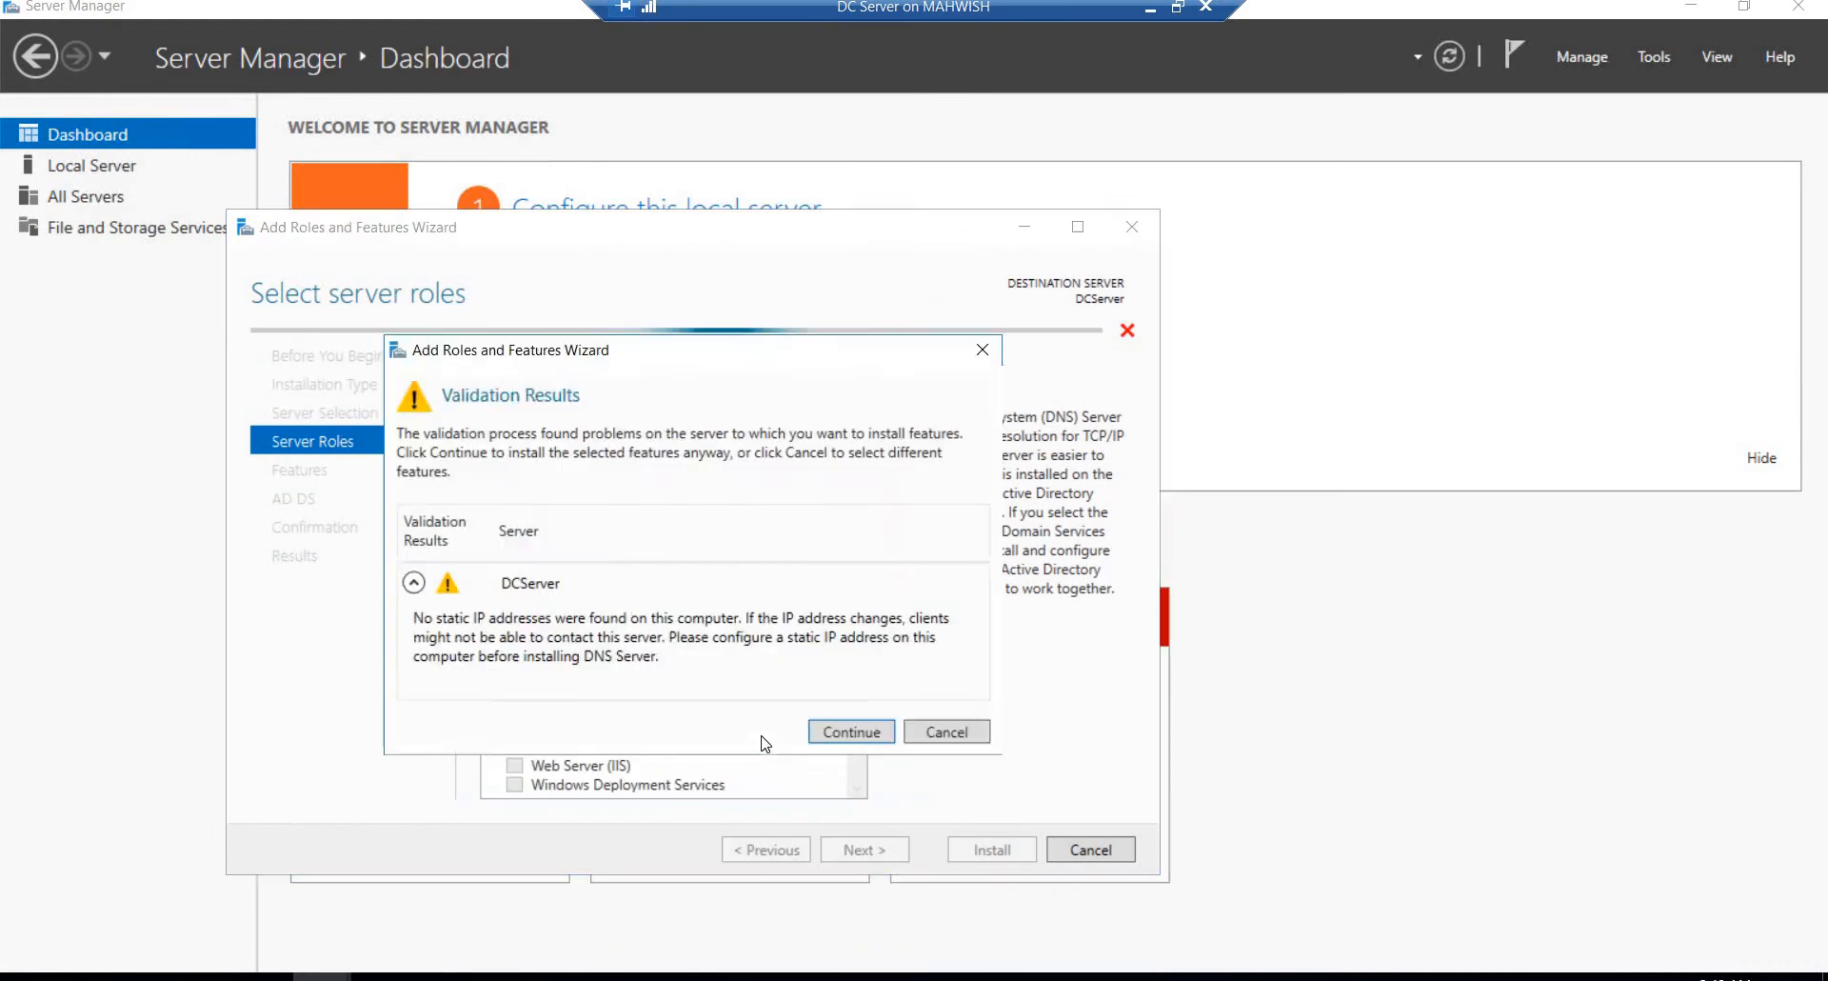
{"action": "left_click", "coordinate": [860, 743]}
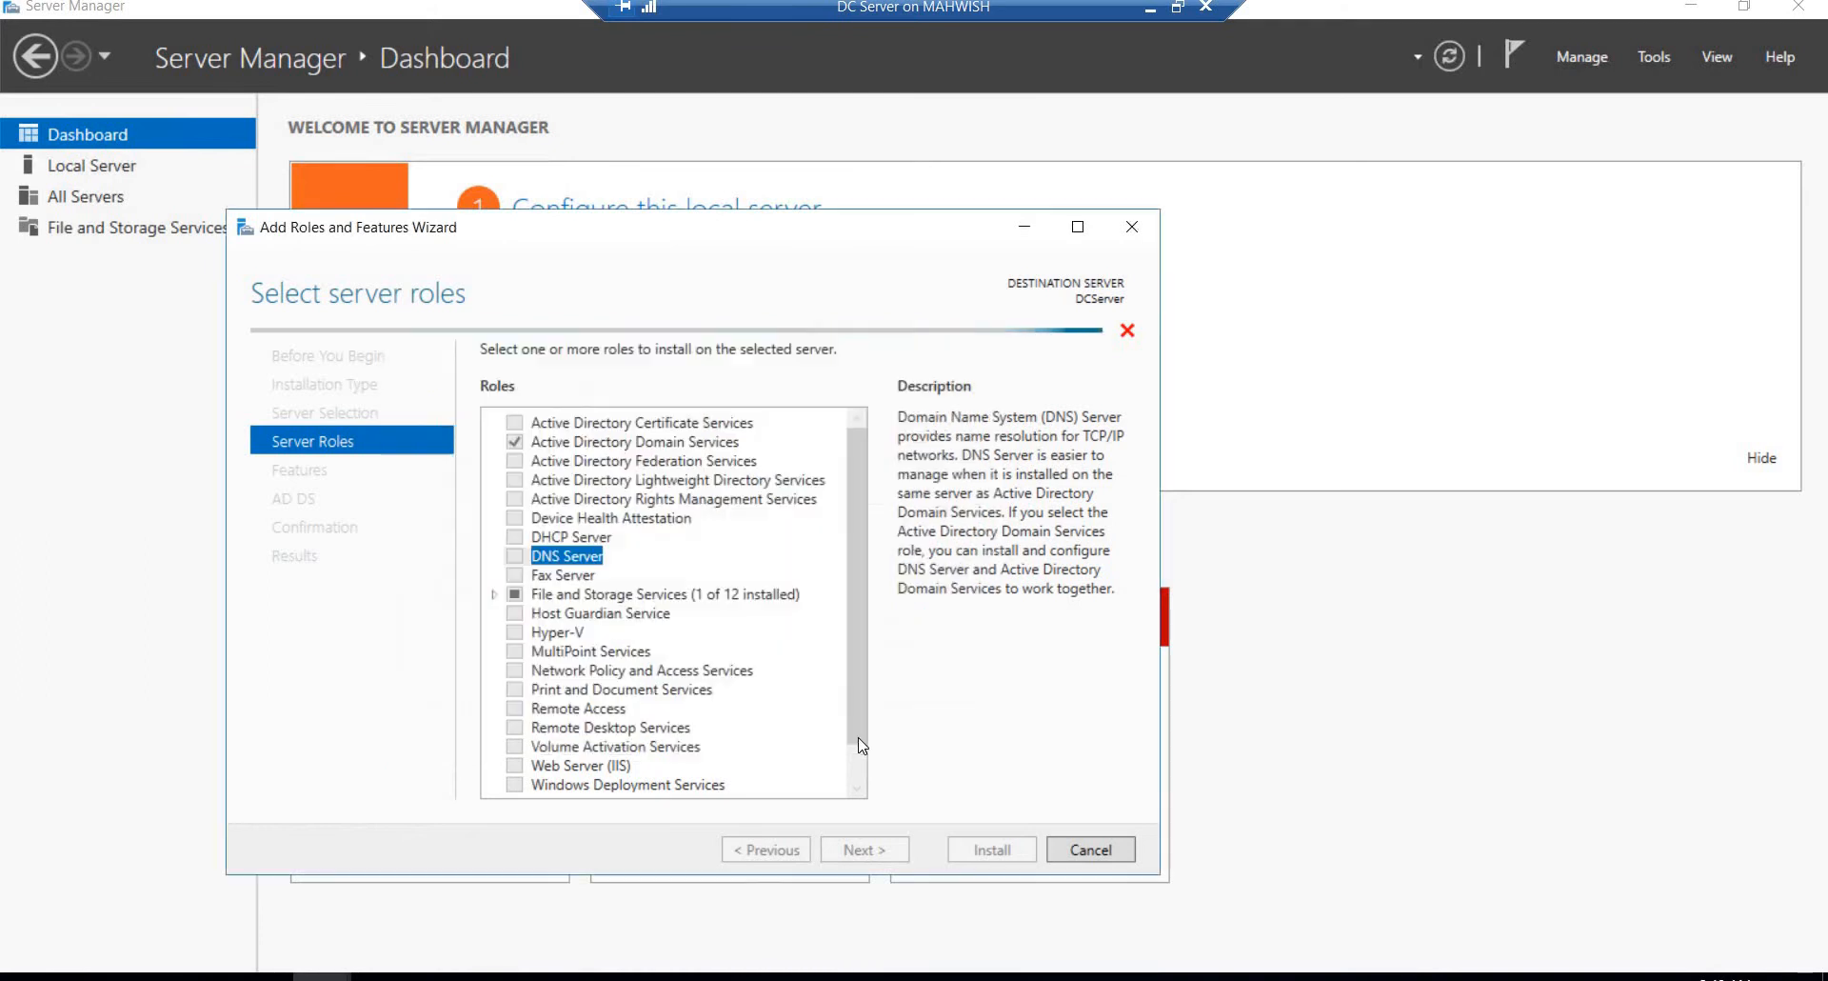
Step: Install the selected roles on DCServer with the default features, close the wizard and display the DNS server page
{"action": "left_click", "coordinate": [855, 851]}
{"action": "left_click", "coordinate": [855, 850]}
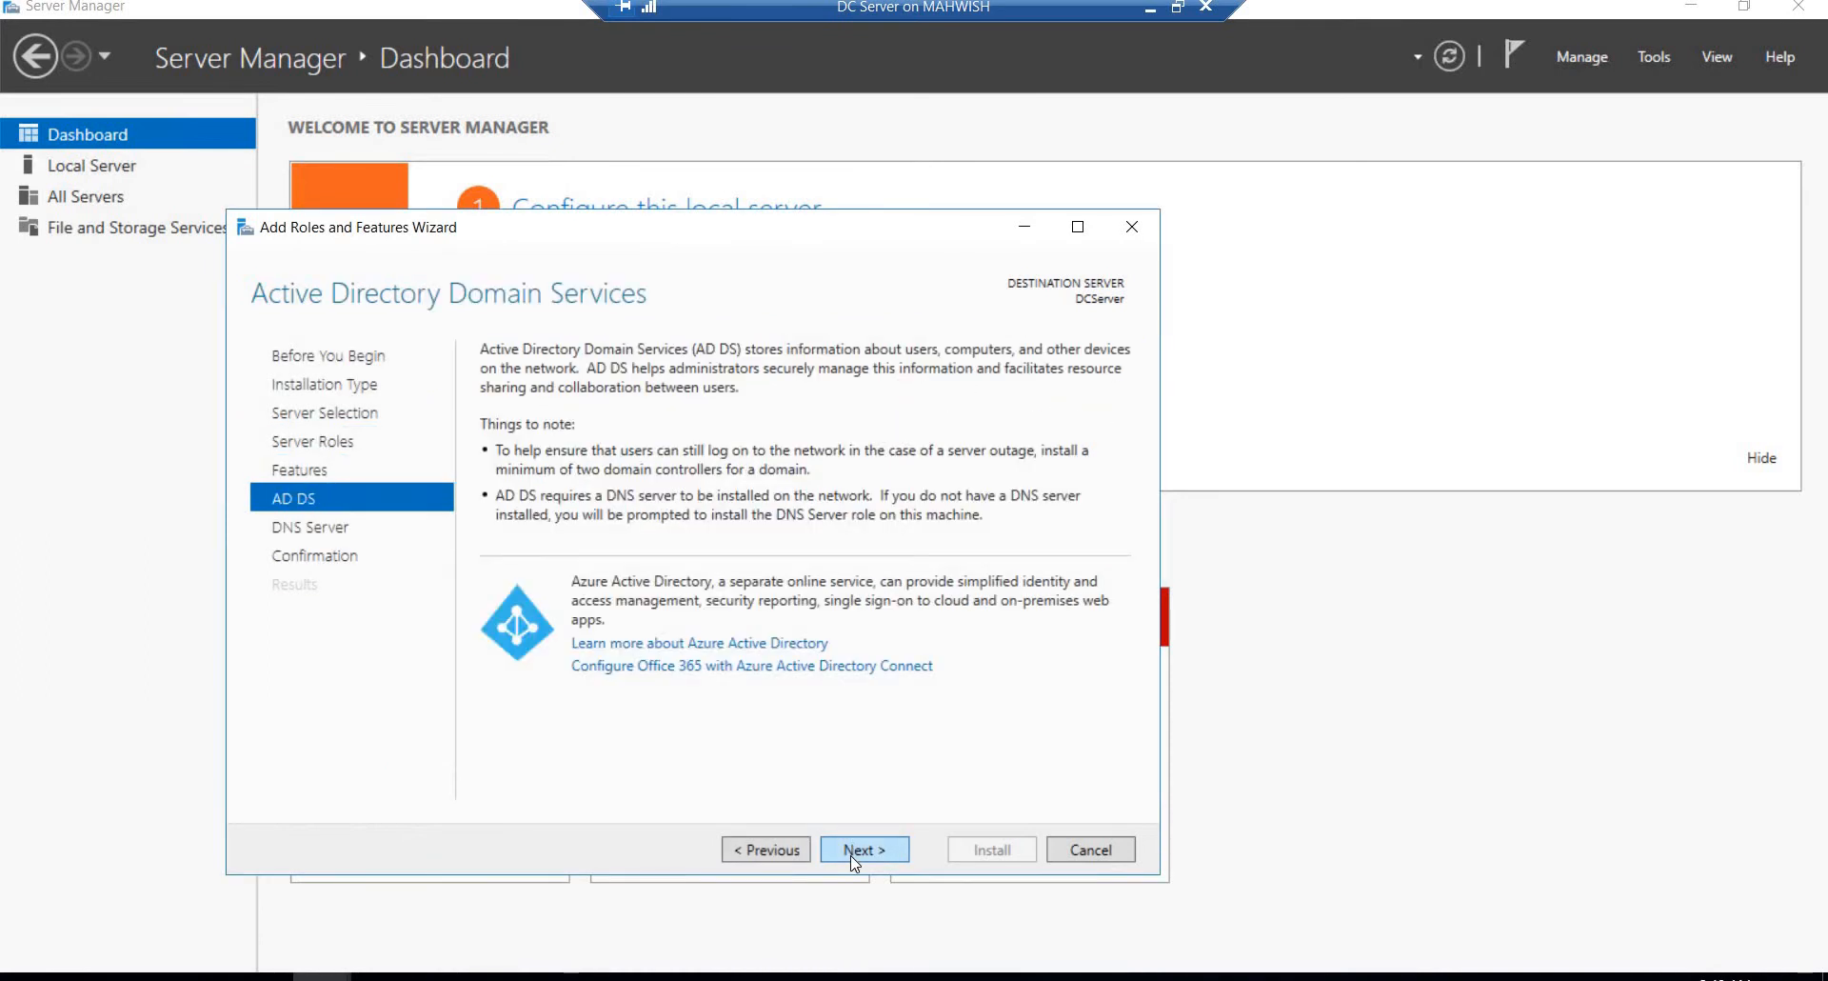
{"action": "left_click", "coordinate": [855, 851]}
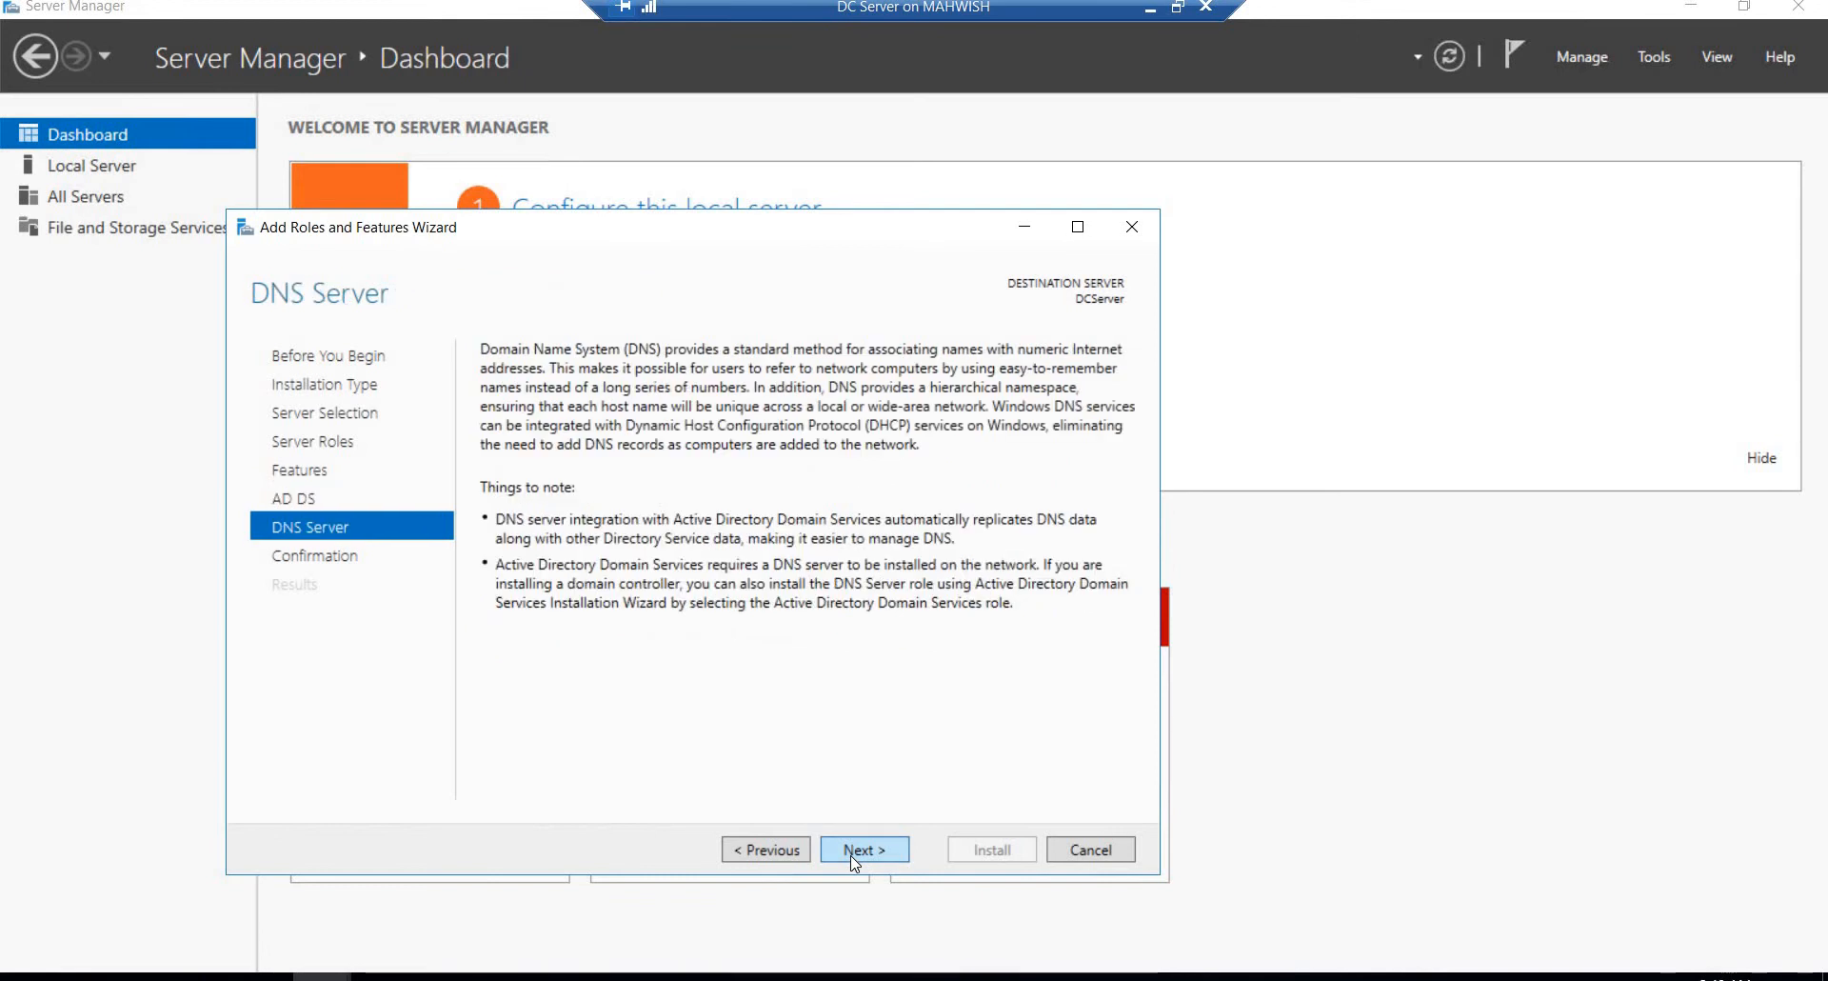
{"action": "left_click", "coordinate": [855, 851]}
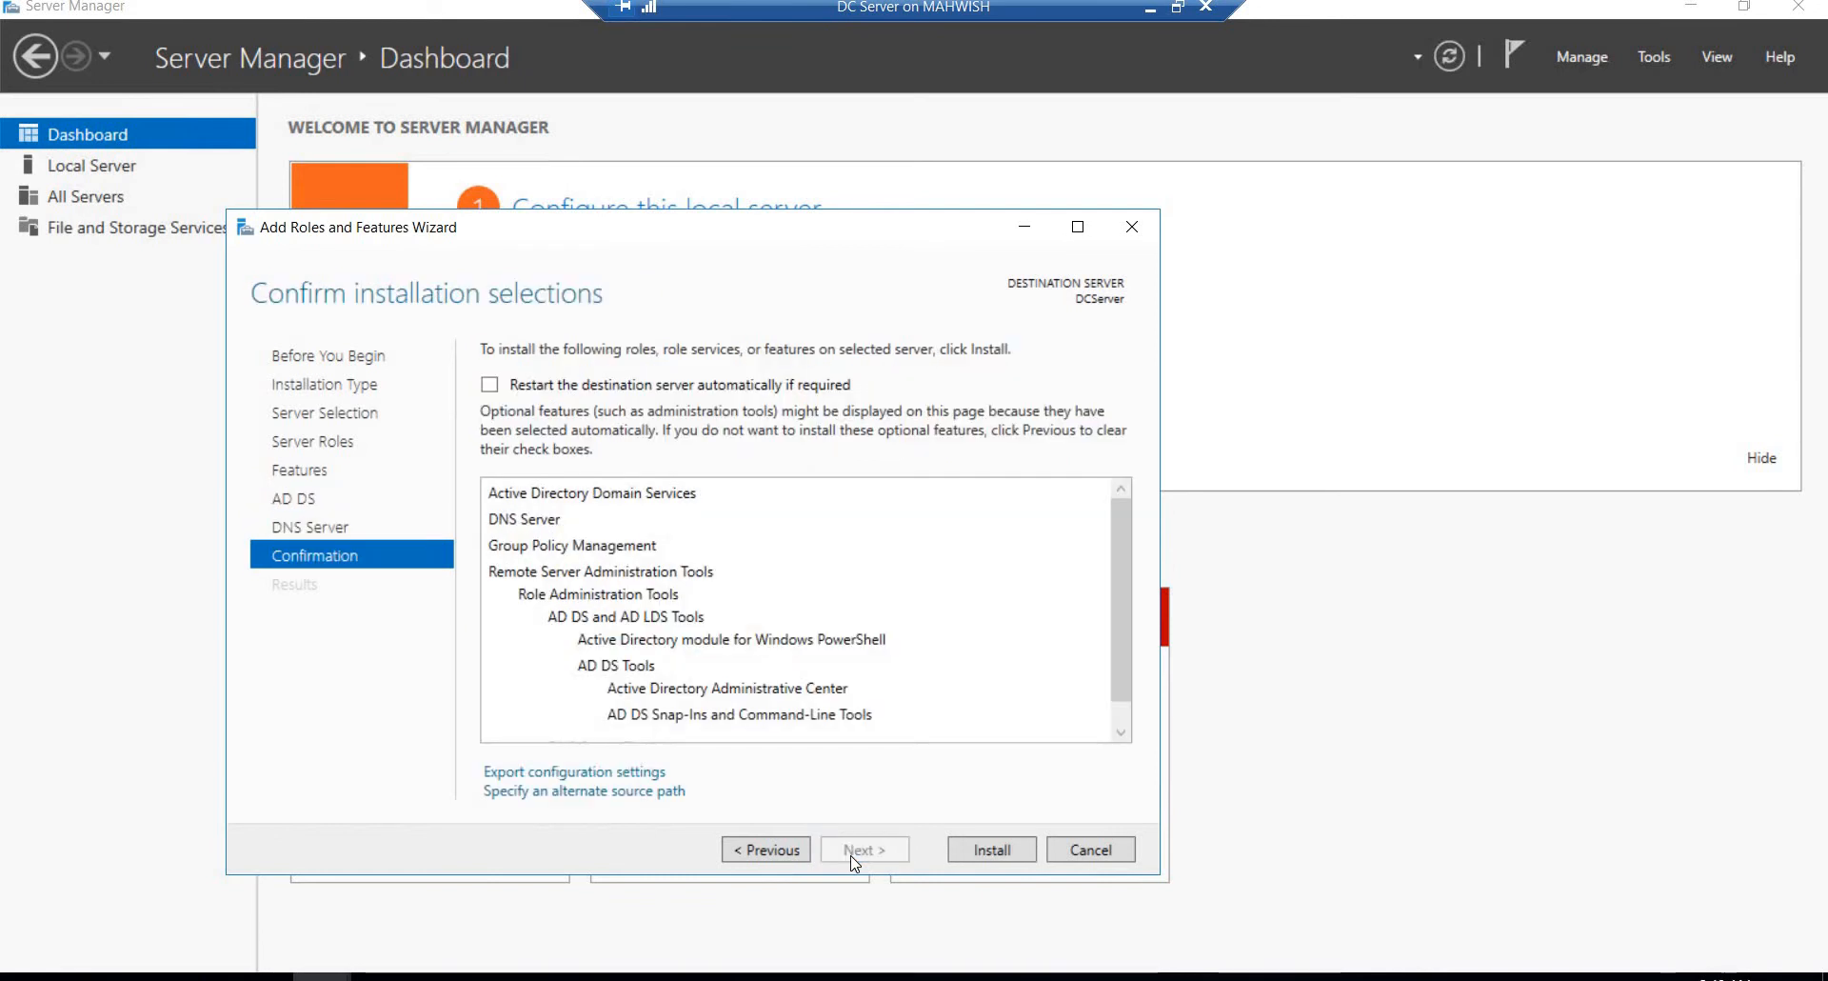
{"action": "left_click", "coordinate": [991, 850]}
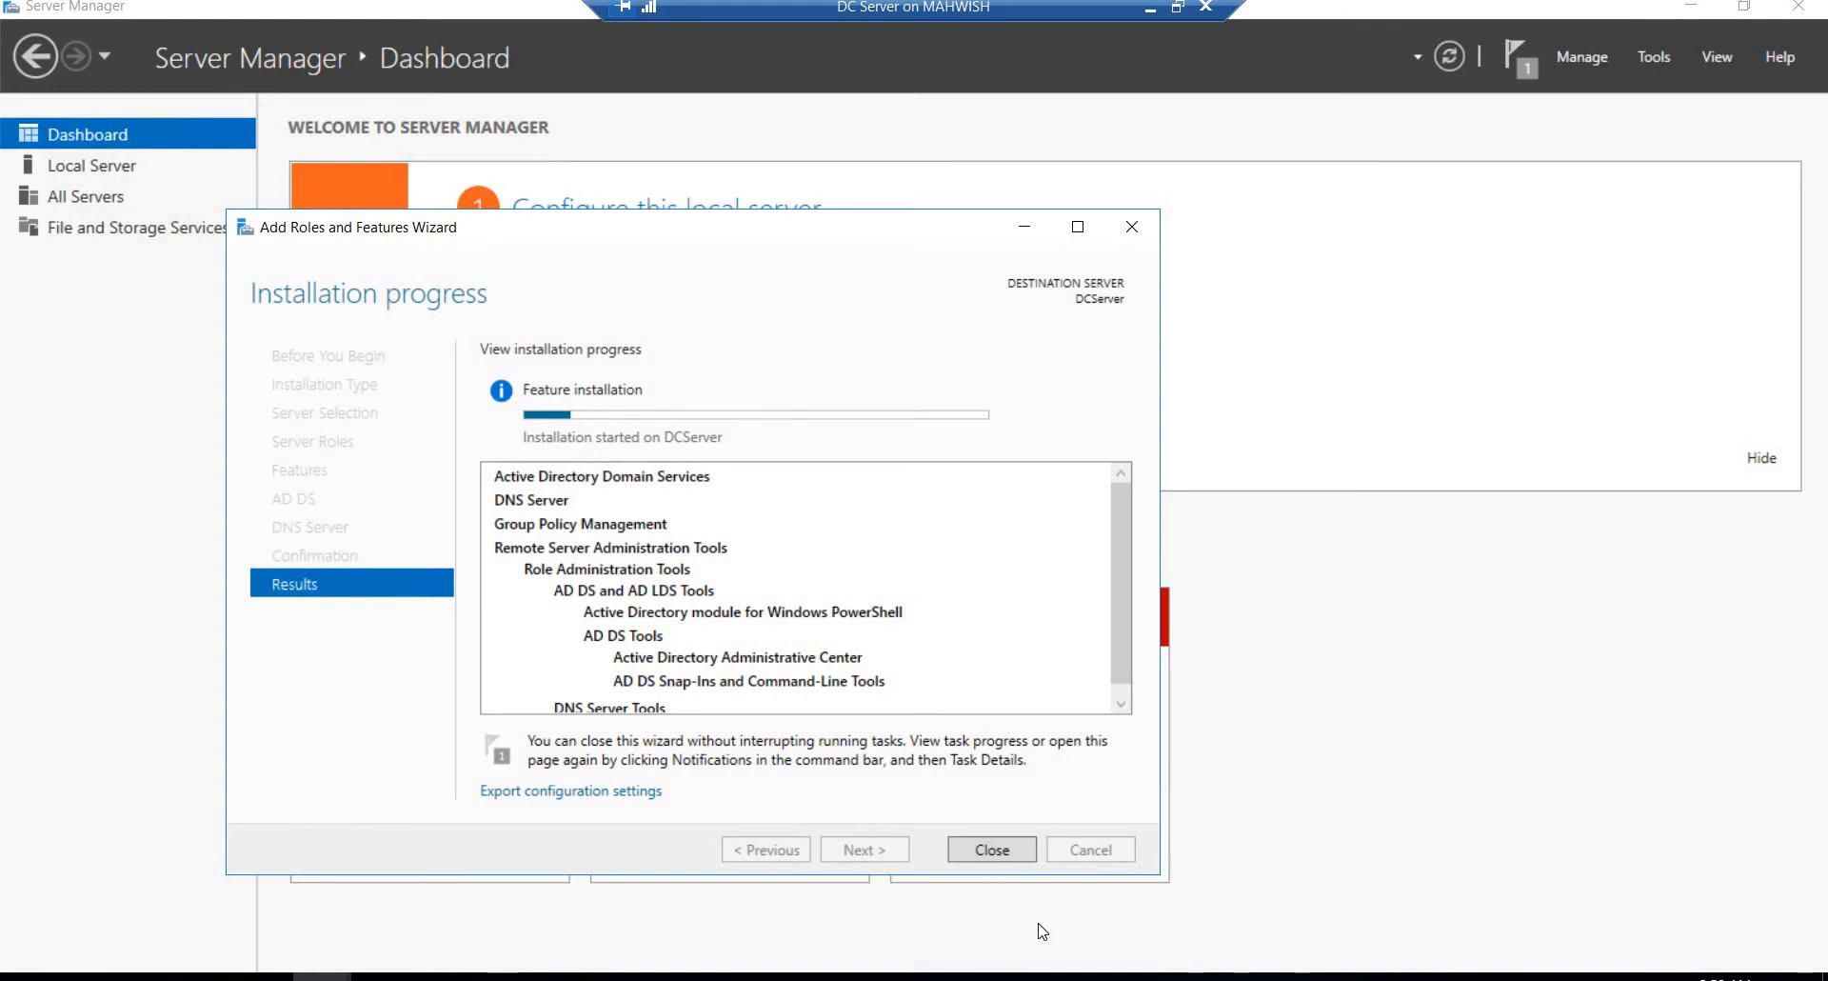
{"action": "left_click", "coordinate": [988, 849]}
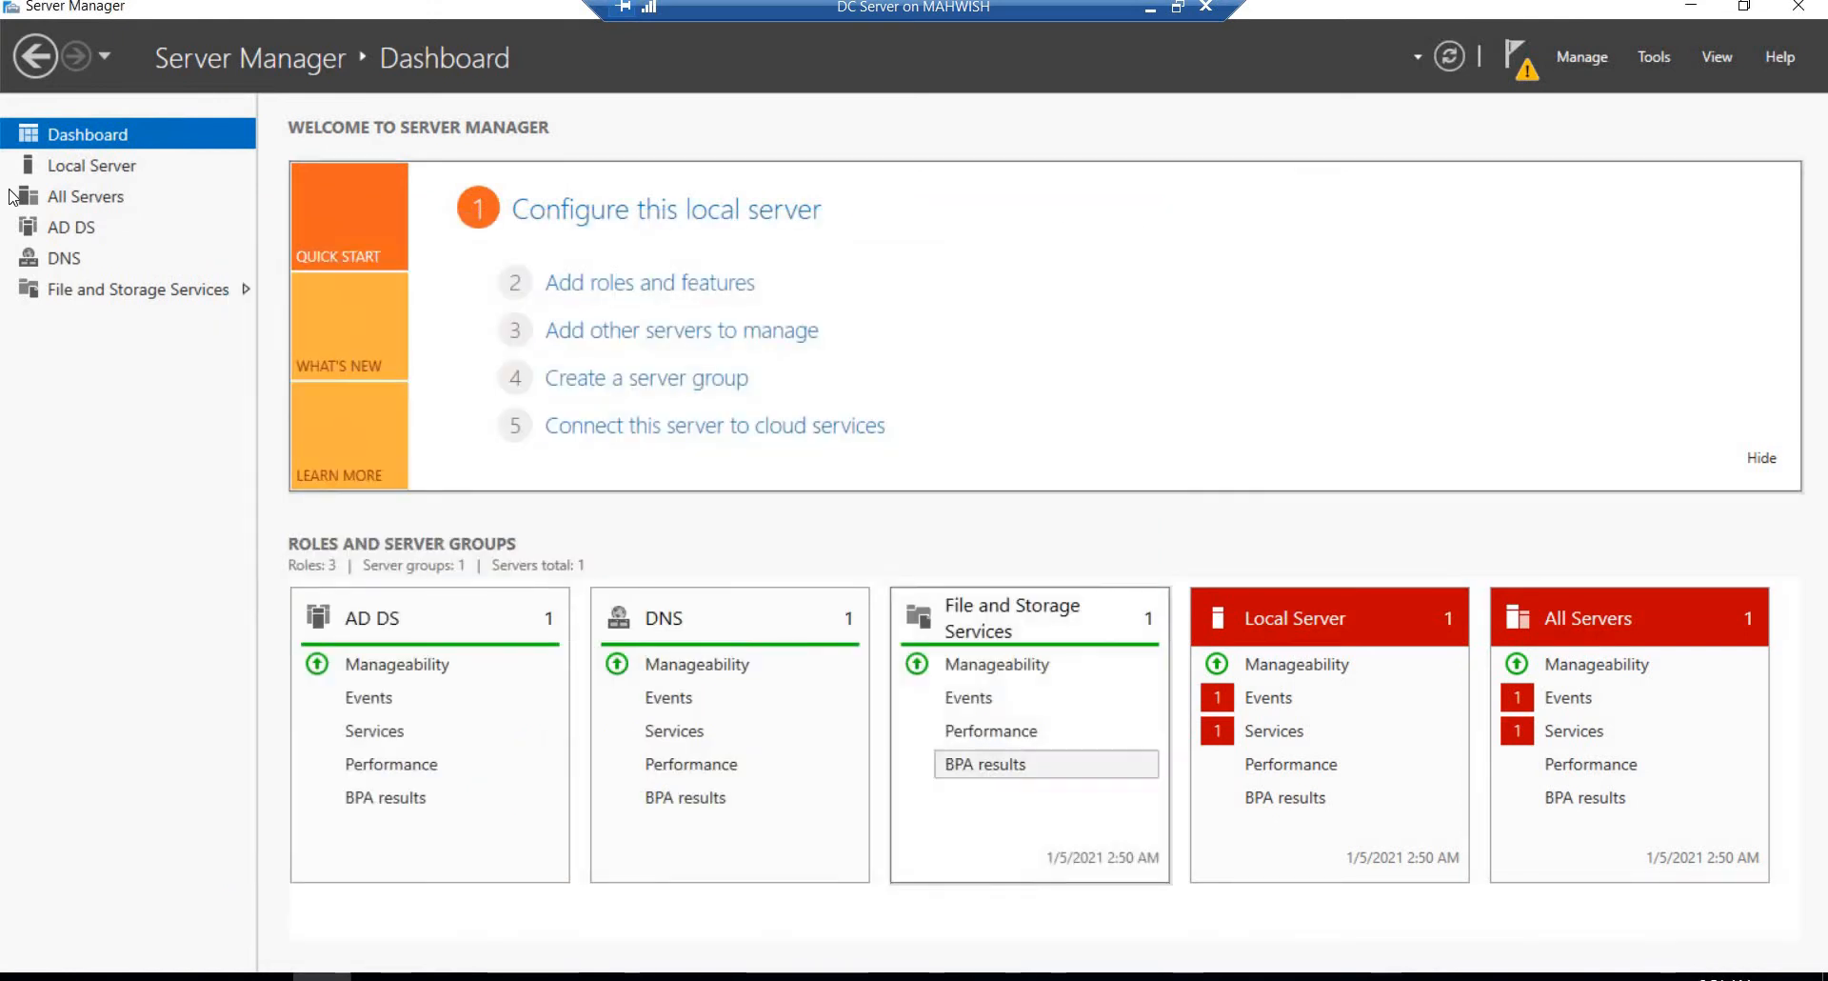
{"action": "left_click", "coordinate": [67, 257]}
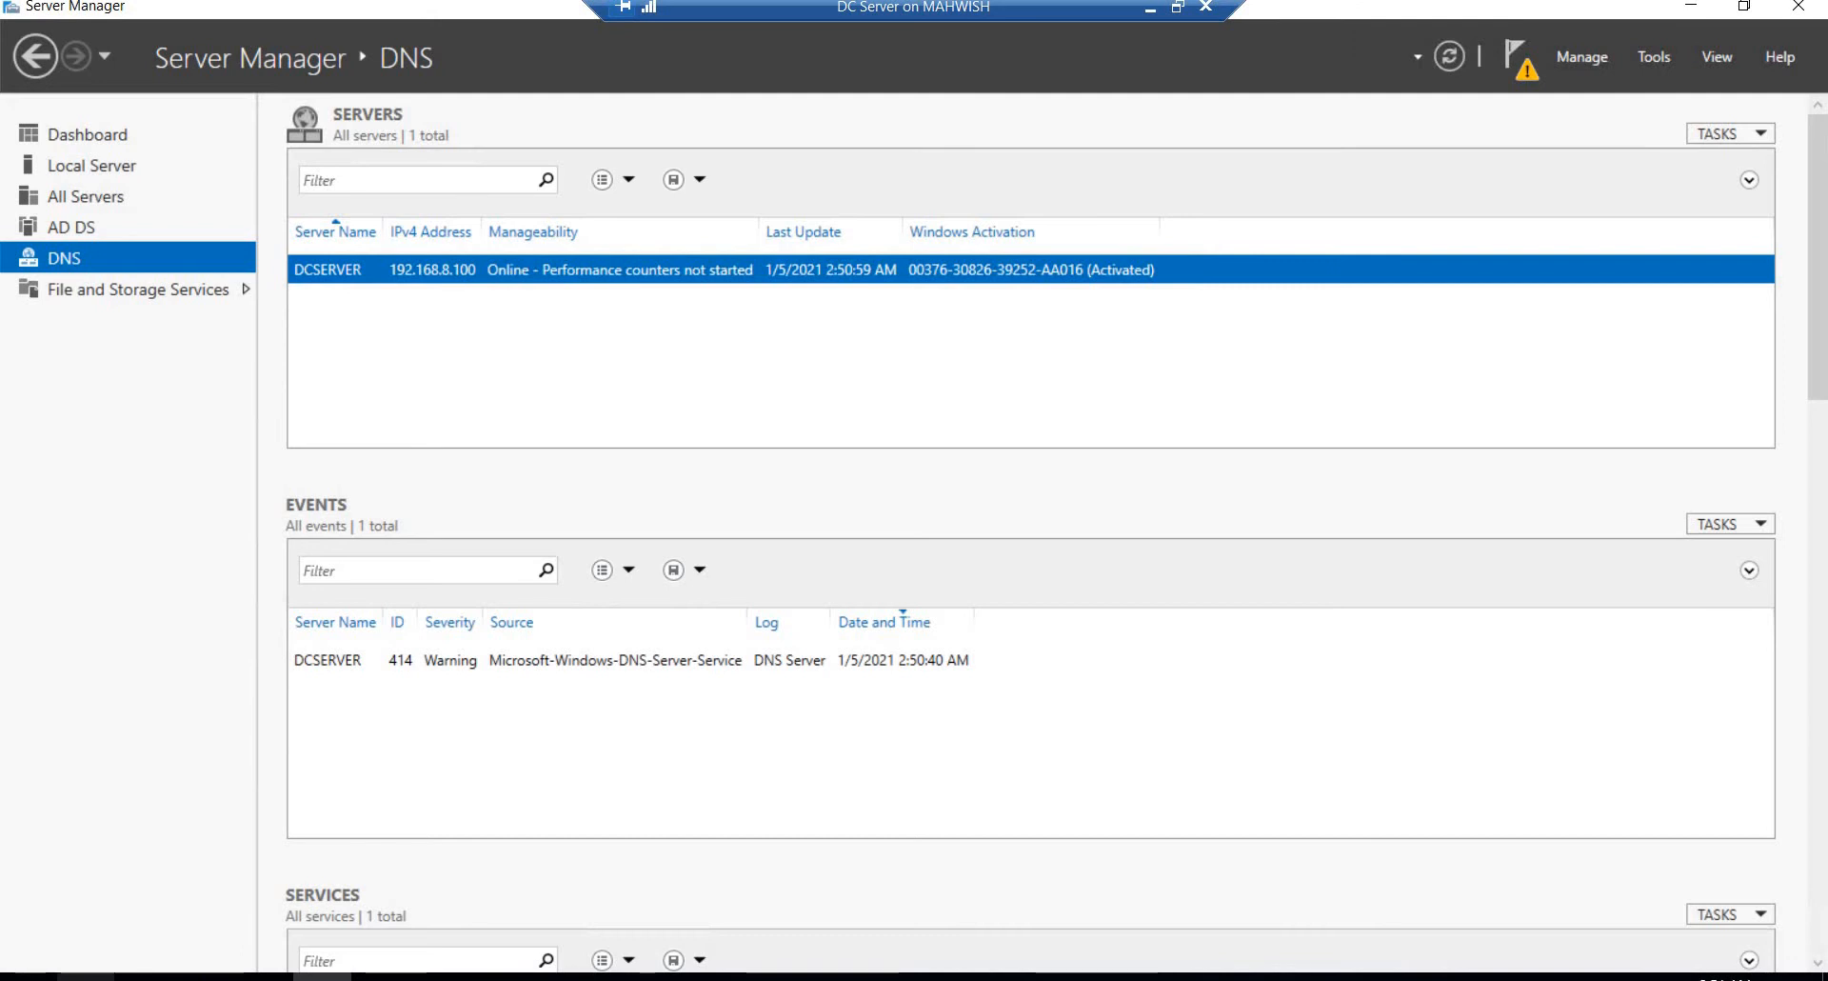
Step: Open Command Prompt and run ipconfig to check the server's current IP configuration
{"action": "left_click", "coordinate": [86, 978]}
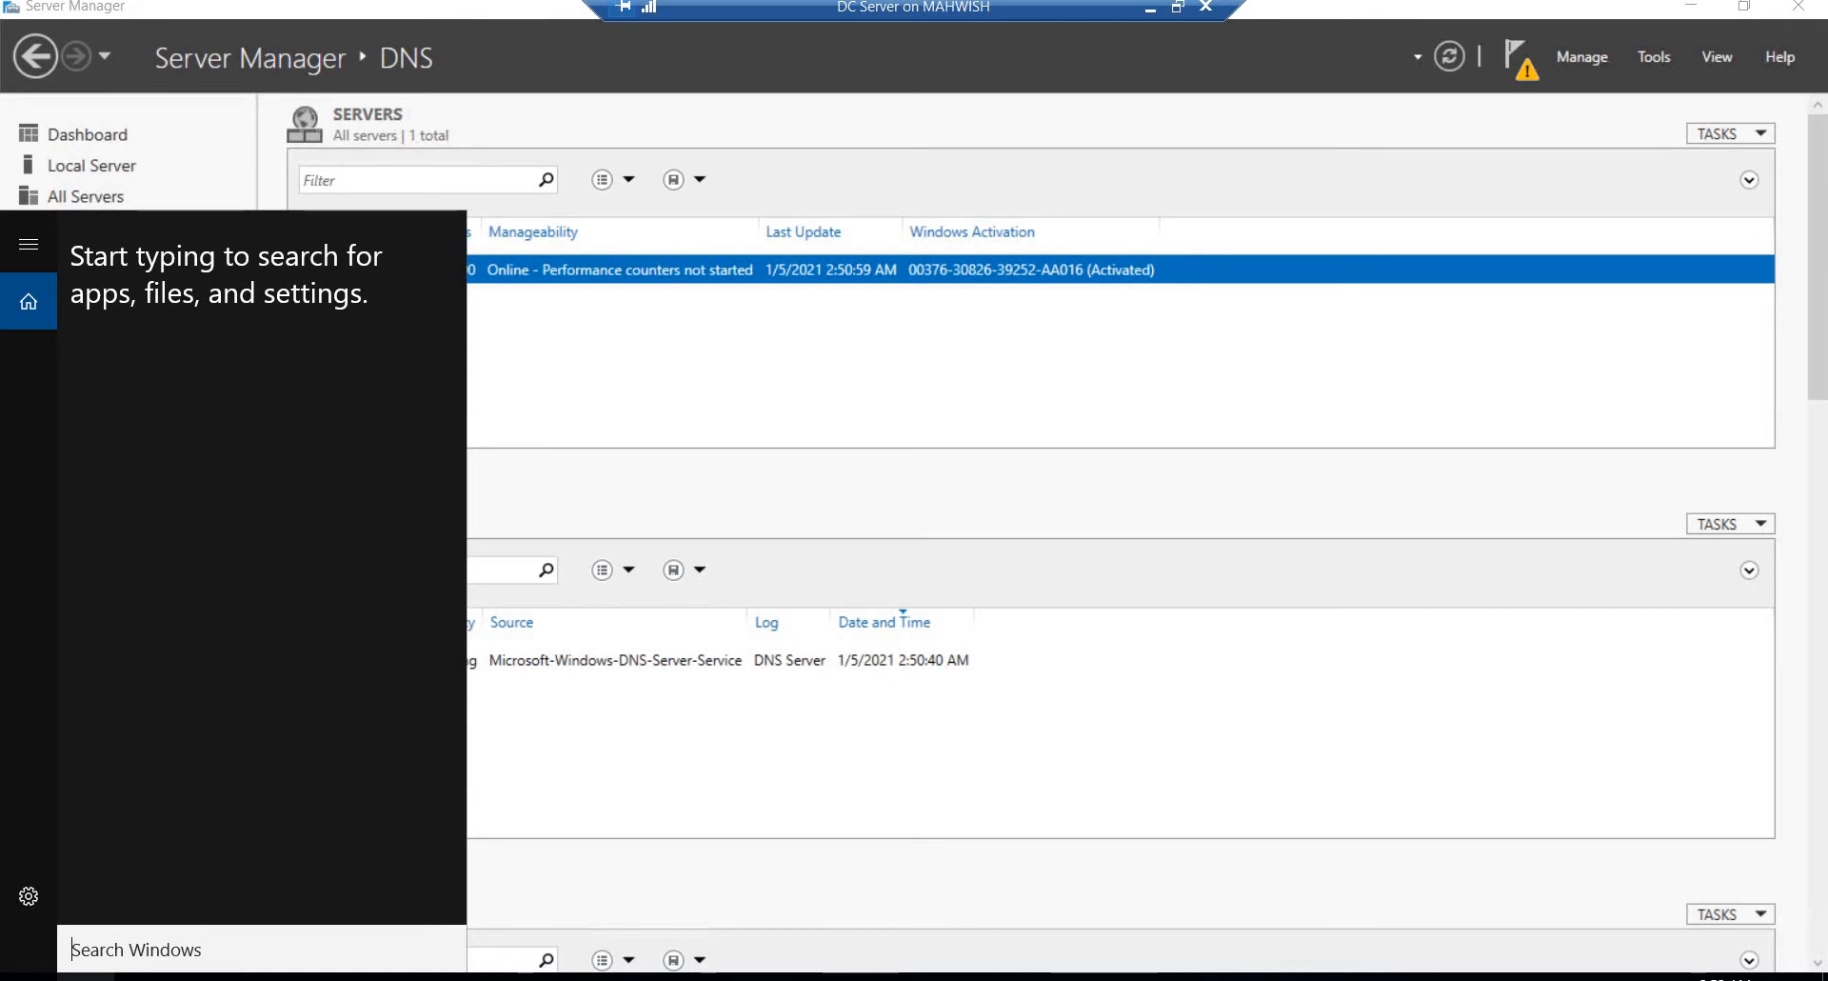
{"action": "type", "text": "co"}
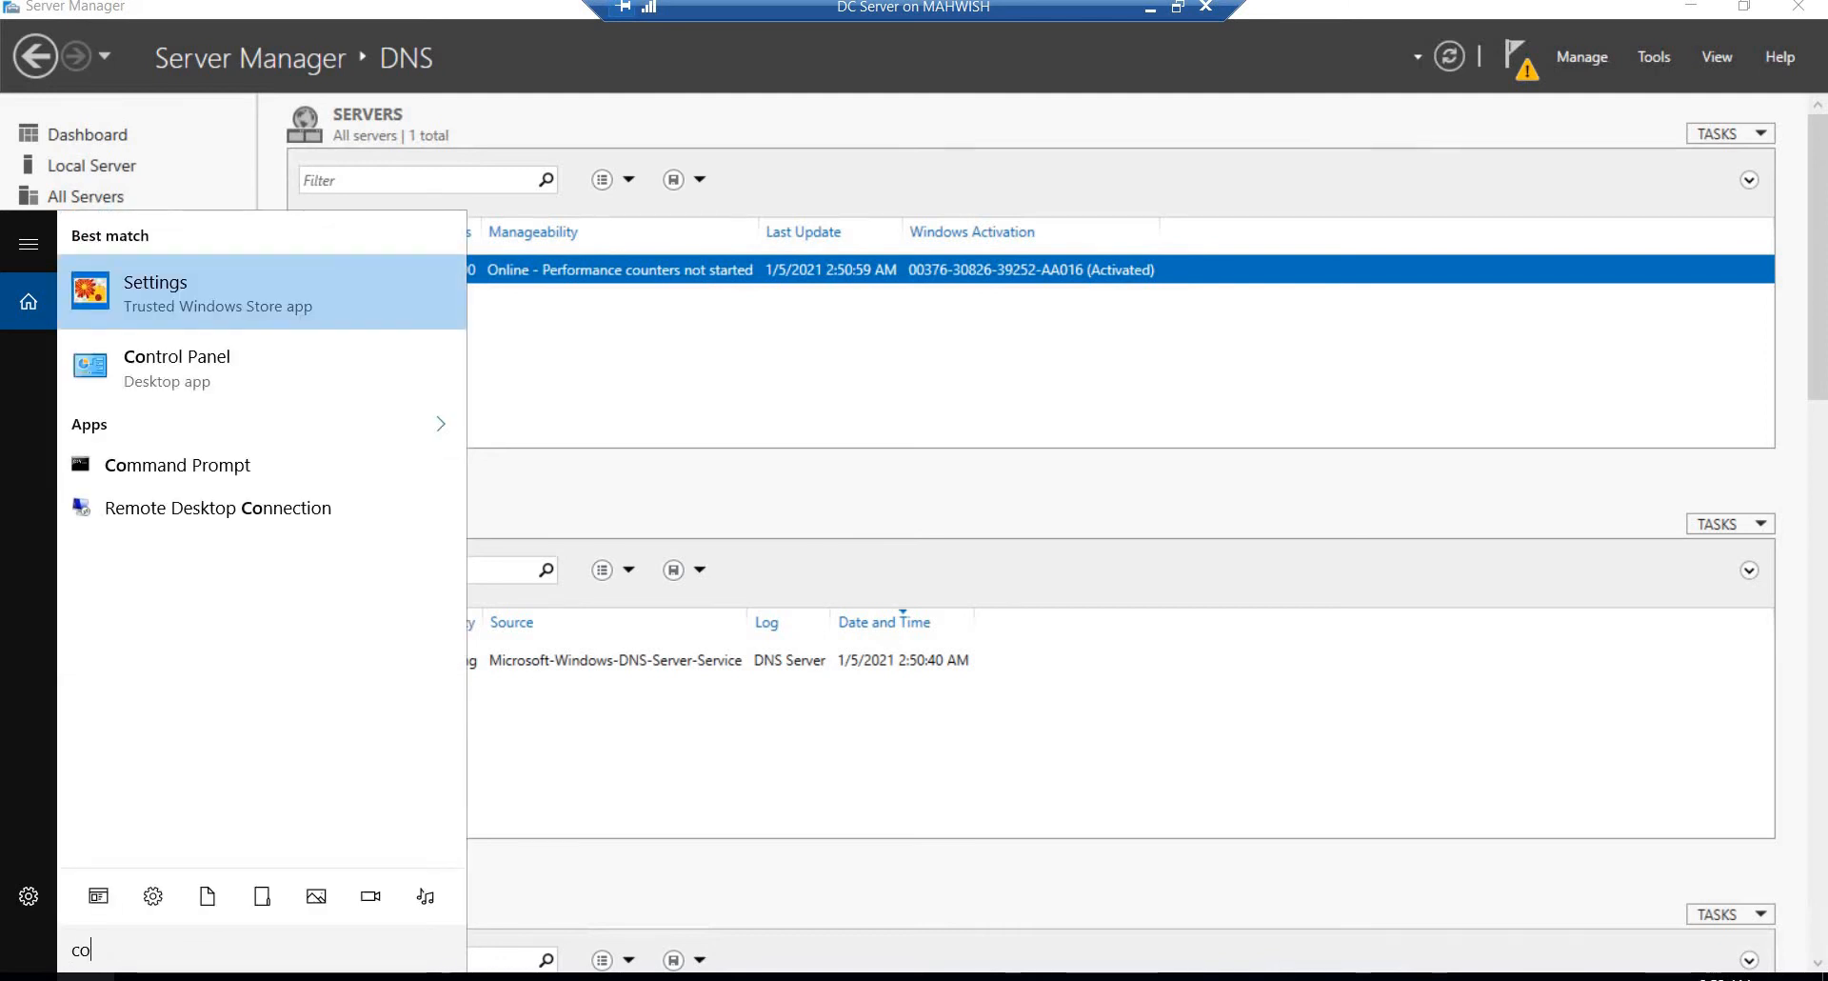
{"action": "key", "text": "Home"}
{"action": "left_click", "coordinate": [187, 14]}
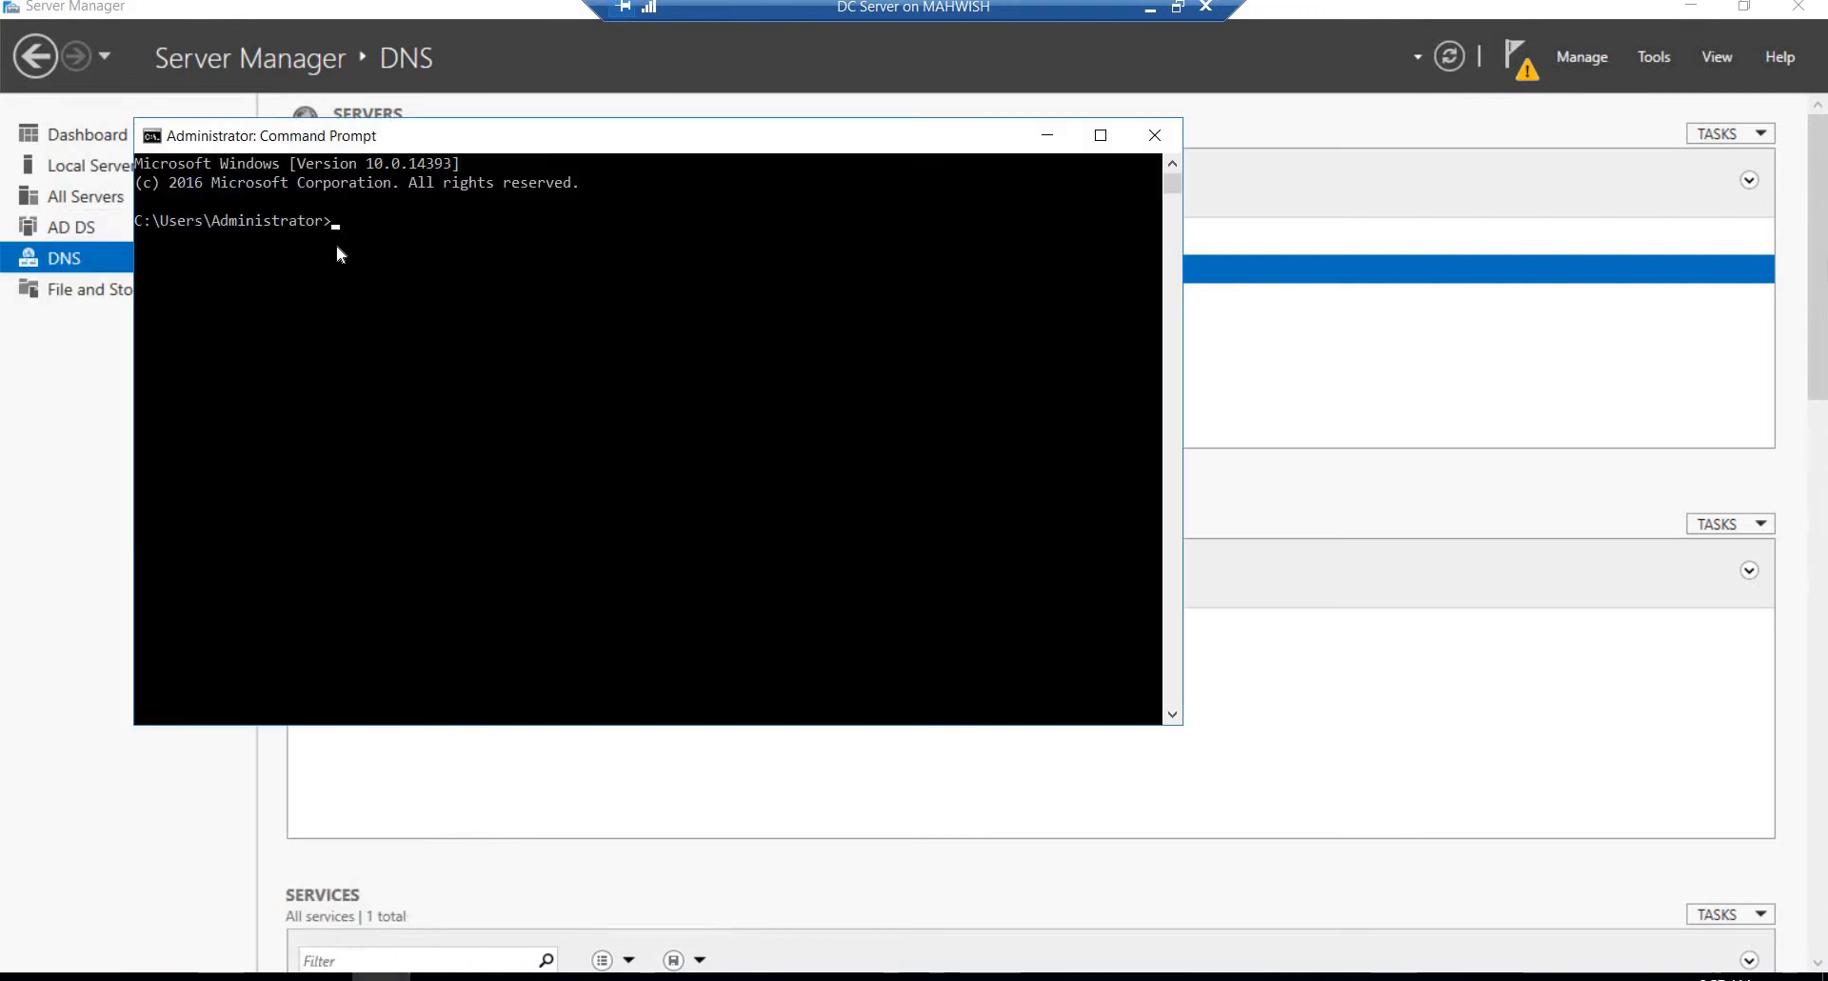
{"action": "type", "text": "ipconfig"}
{"action": "key", "text": "Return"}
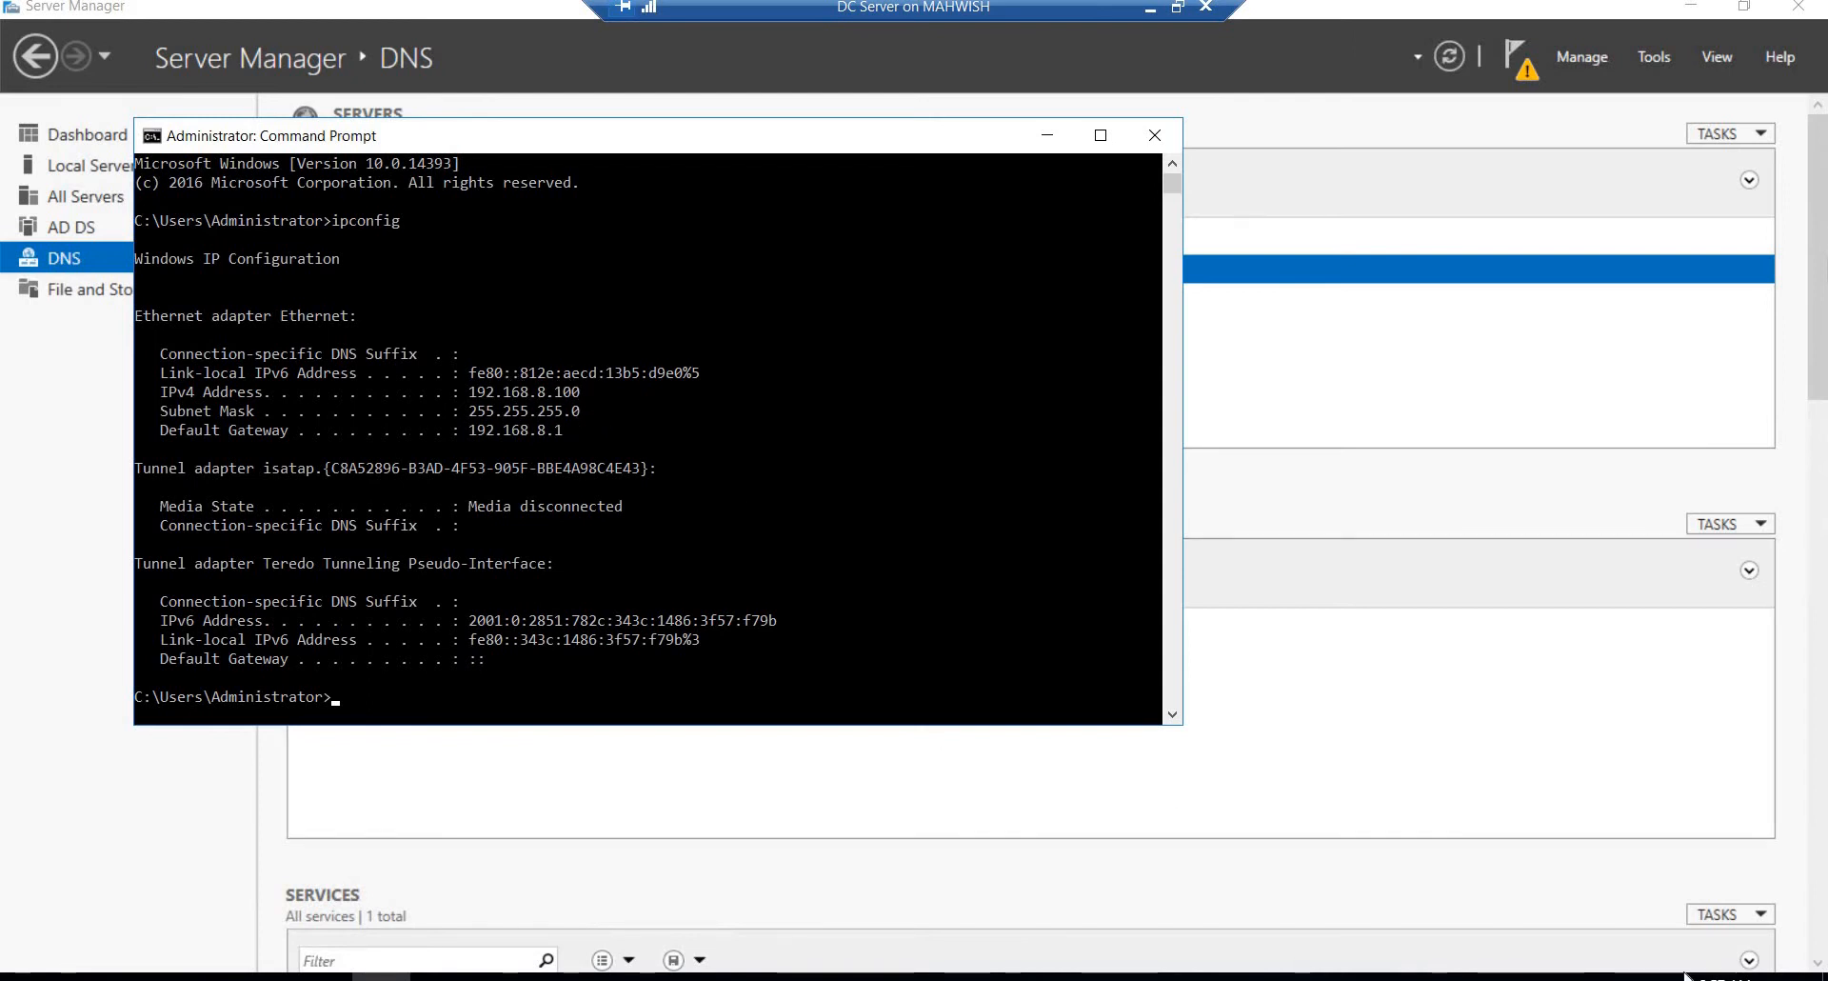
Step: Open the Internet Protocol Version 4 (TCP/IPv4) properties of the Ethernet connection through the Network and Sharing Center
{"action": "left_click", "coordinate": [1640, 976]}
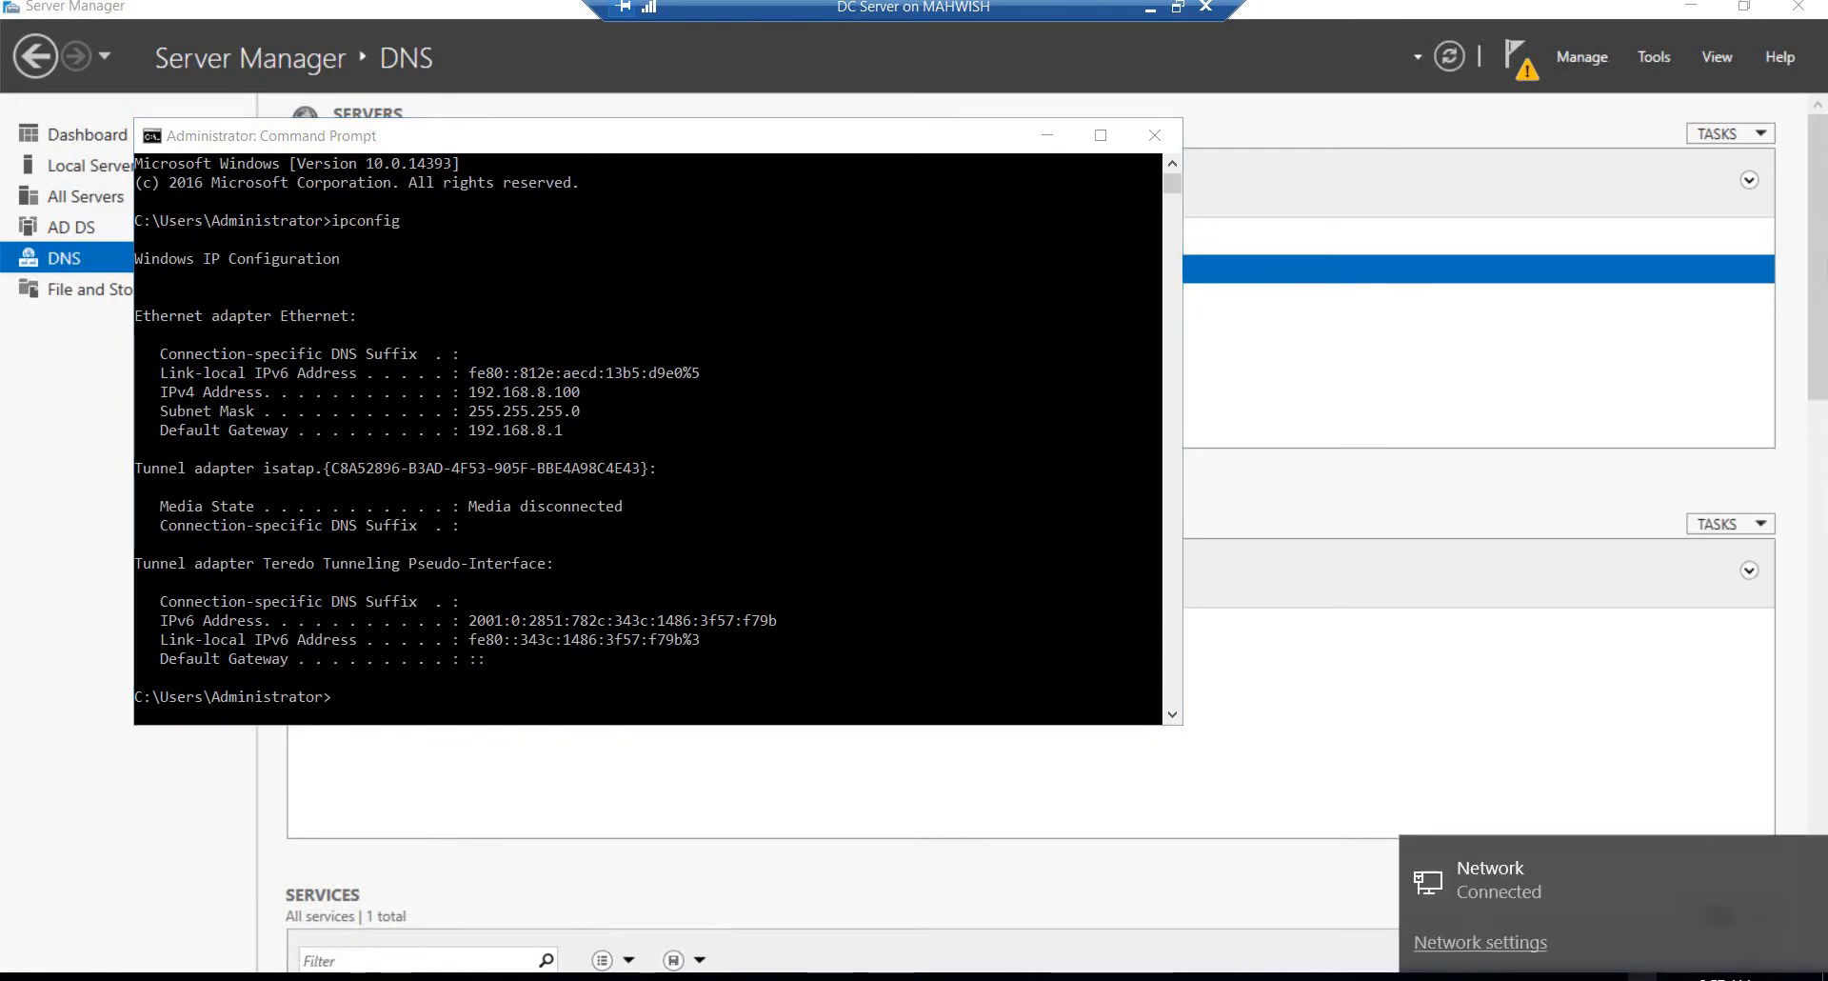
{"action": "left_click", "coordinate": [1481, 943]}
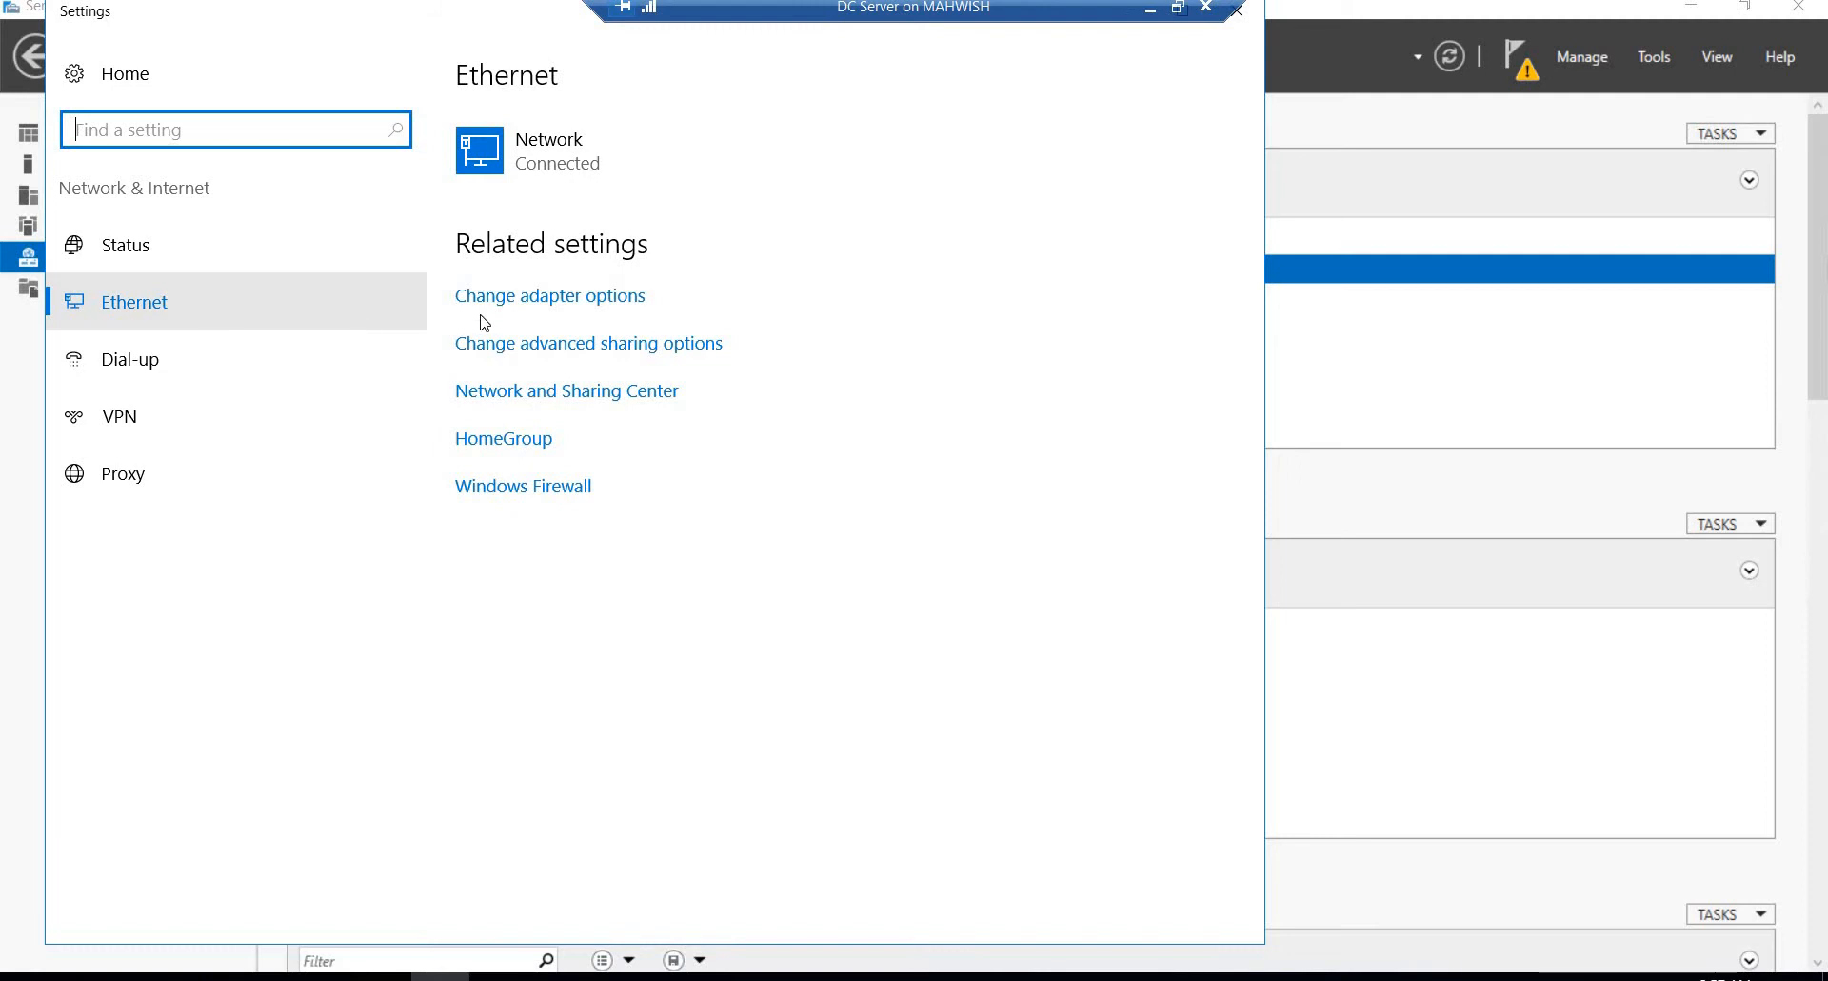
{"action": "left_click", "coordinate": [488, 392]}
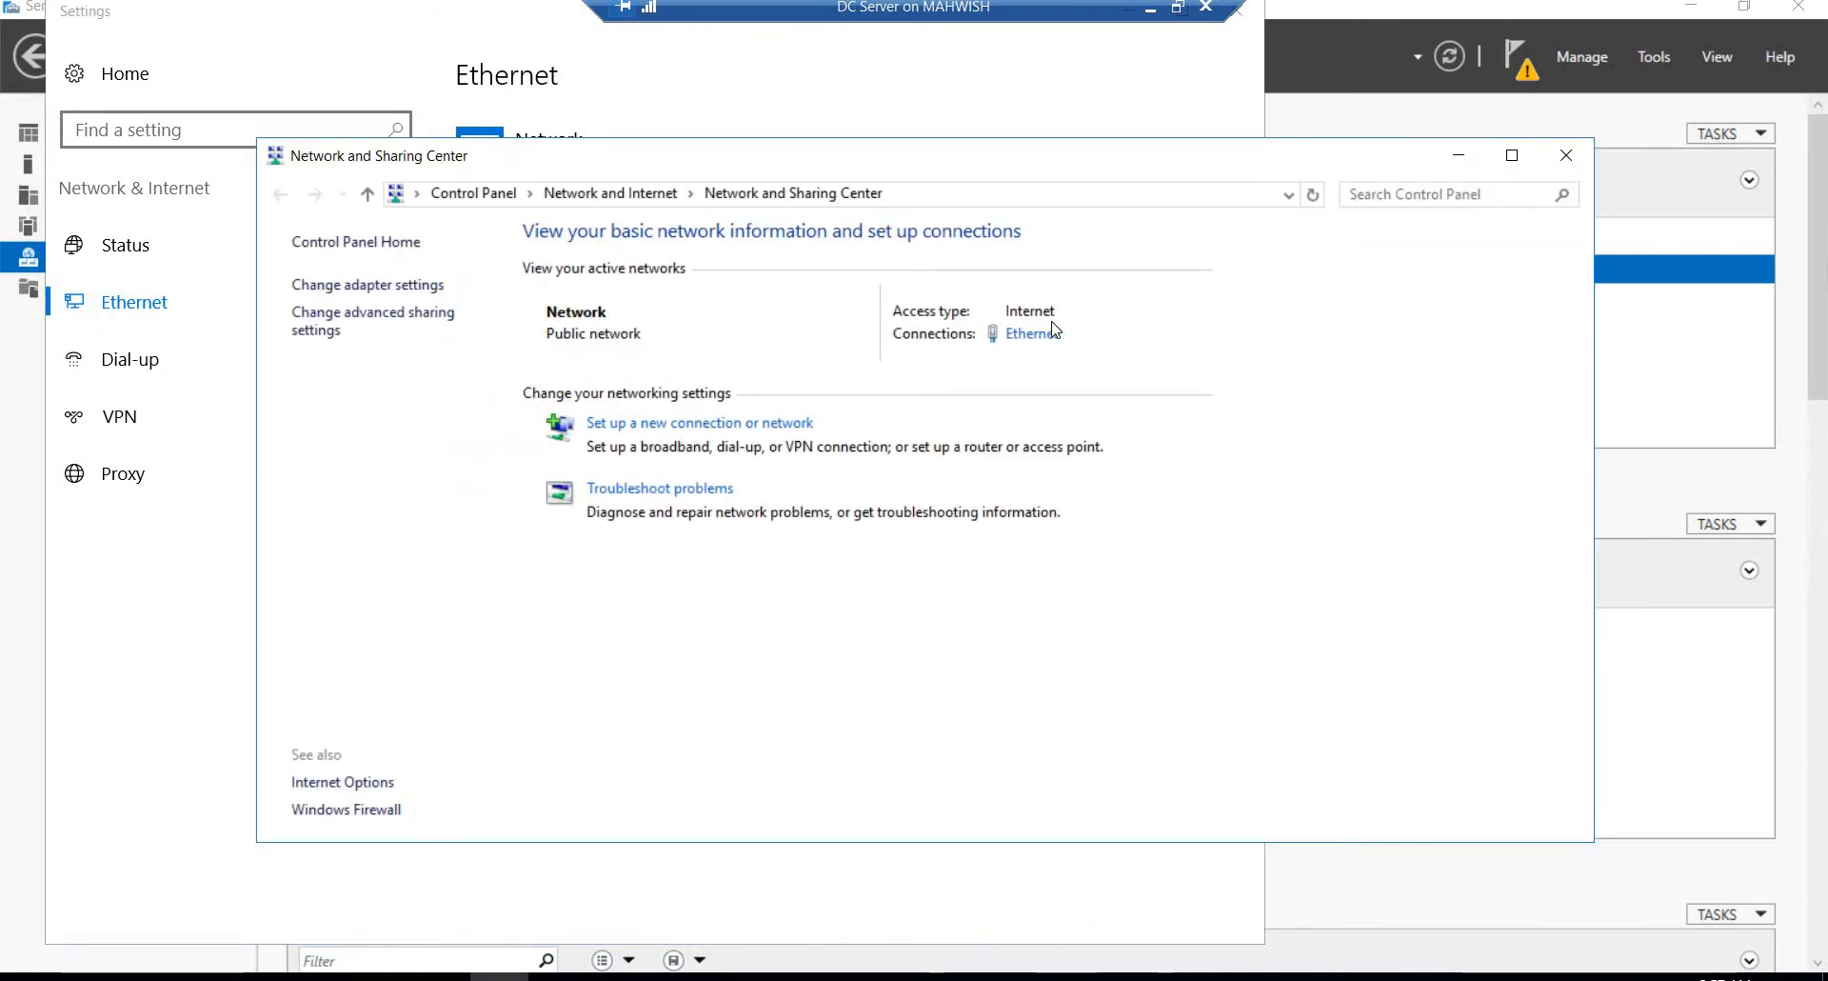
{"action": "left_click", "coordinate": [1034, 334]}
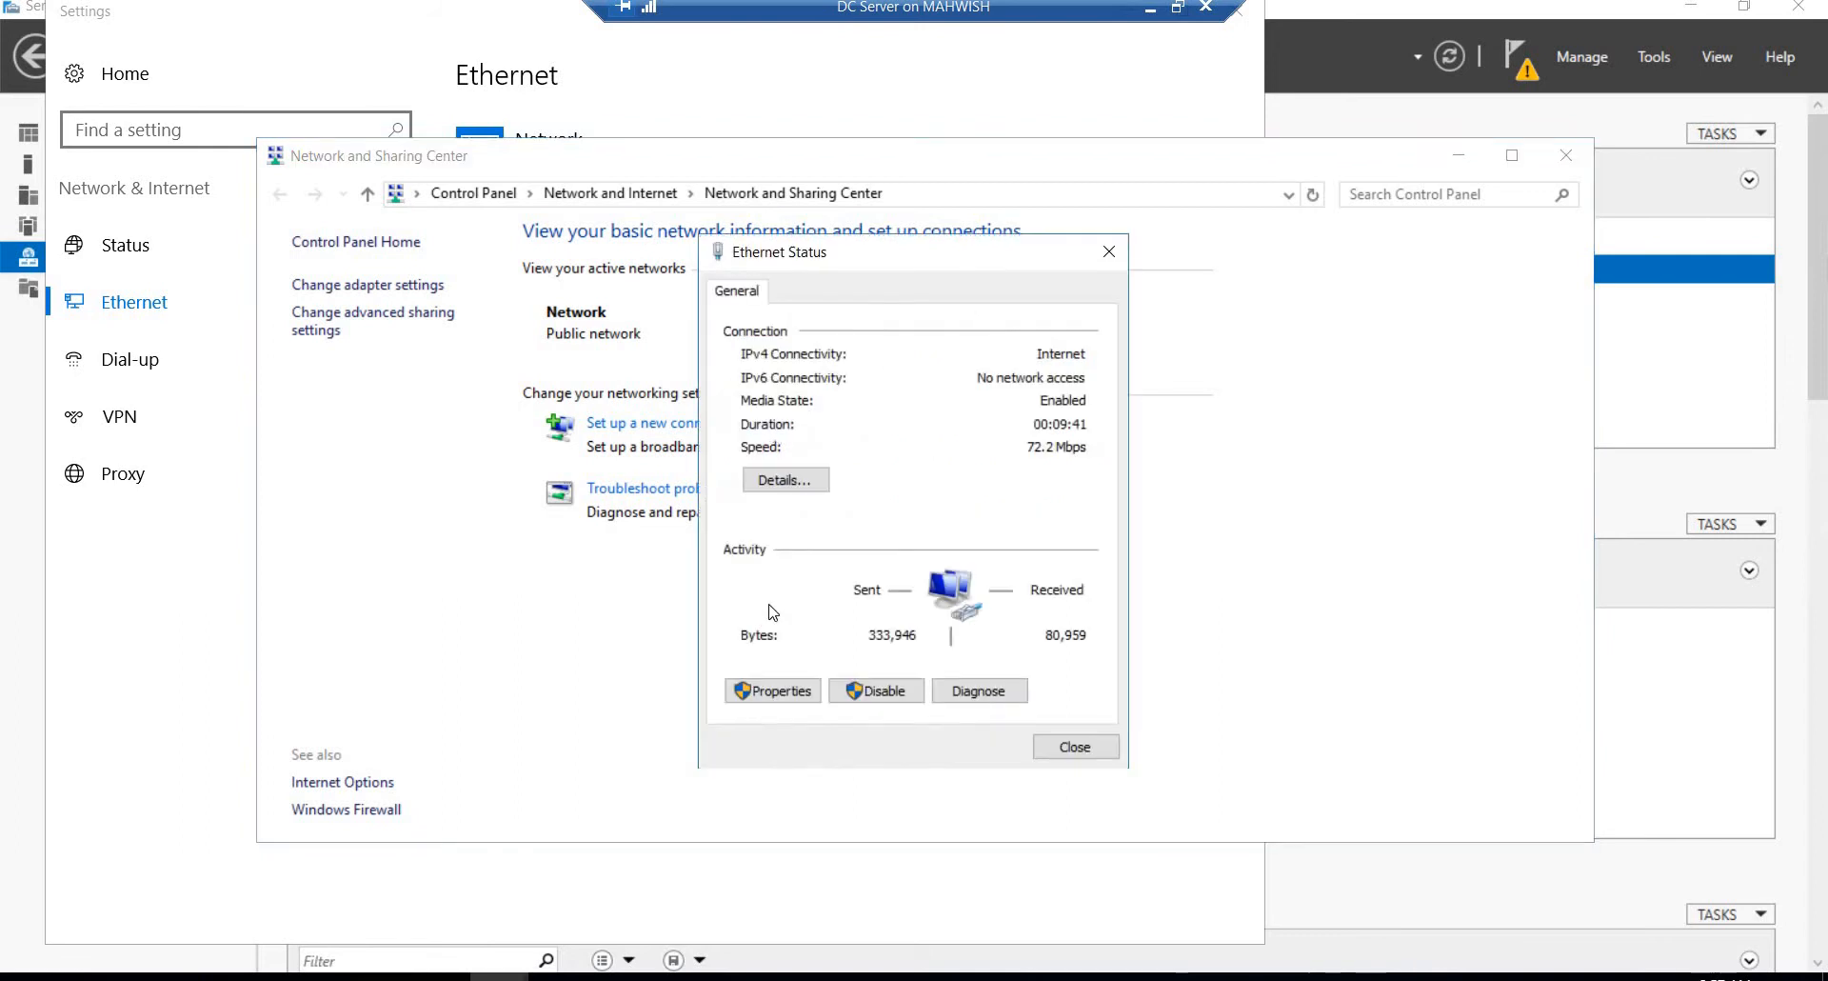
{"action": "left_click", "coordinate": [768, 684]}
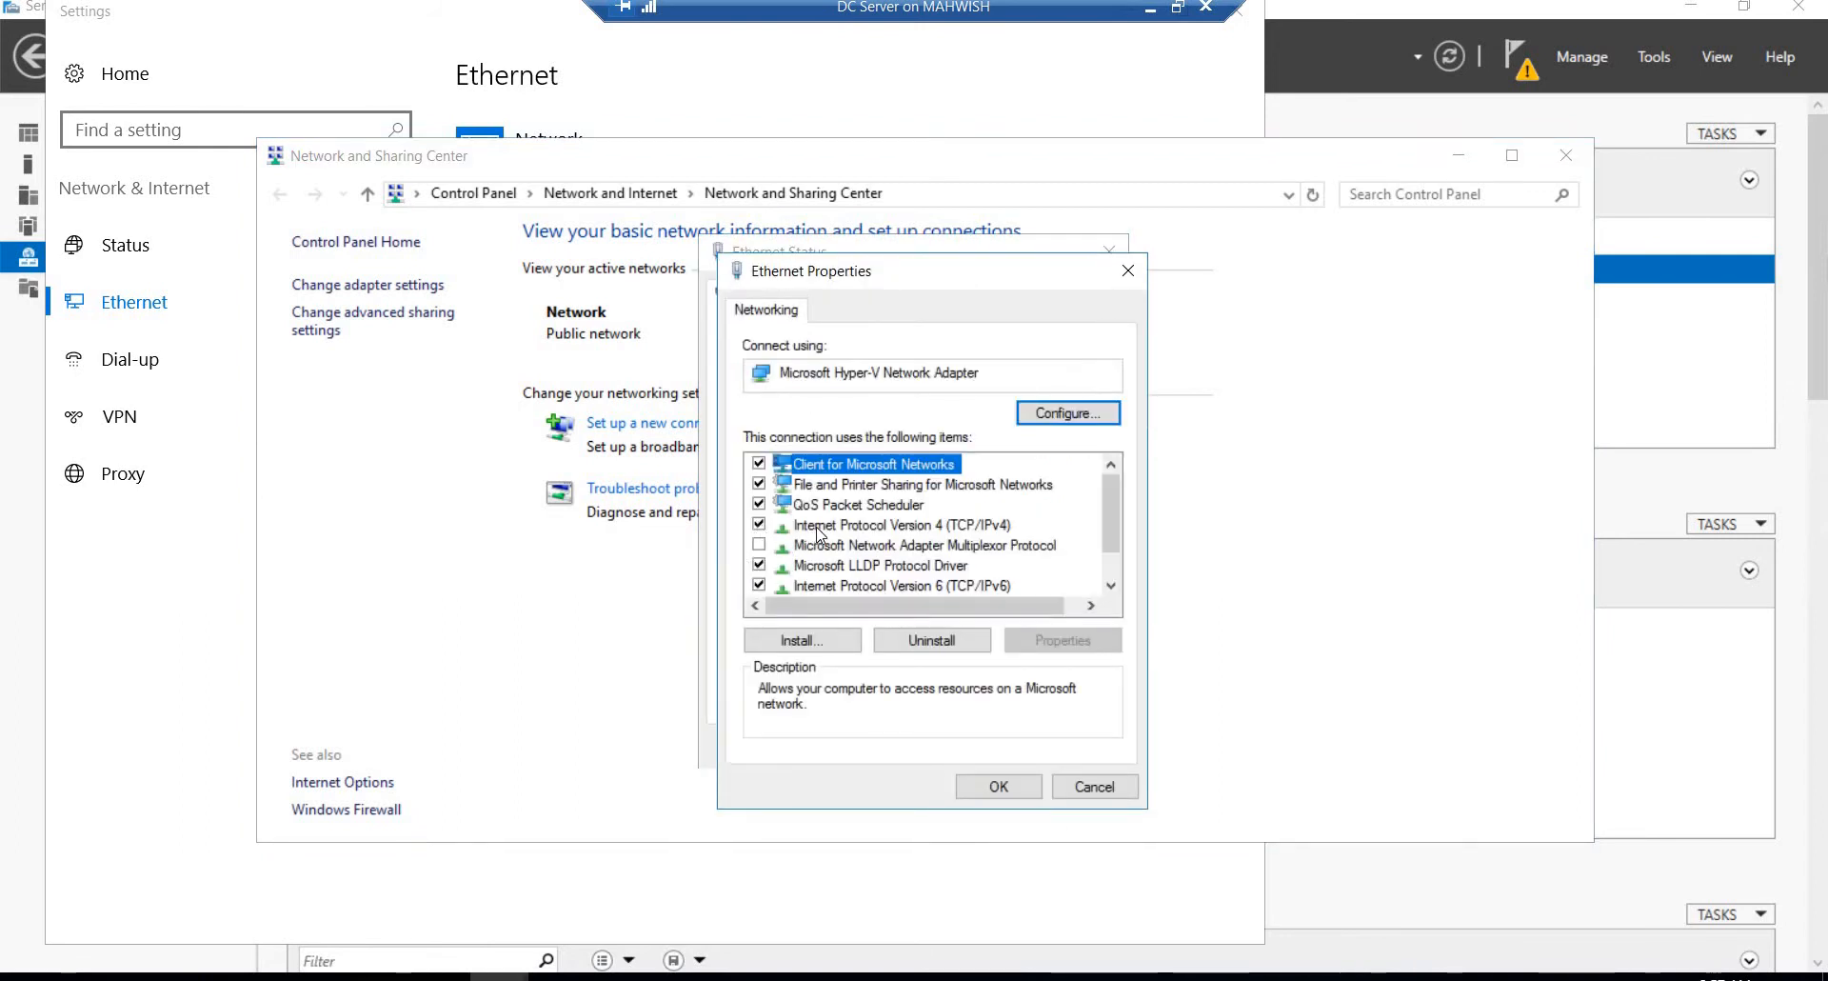
{"action": "double_click", "coordinate": [817, 525]}
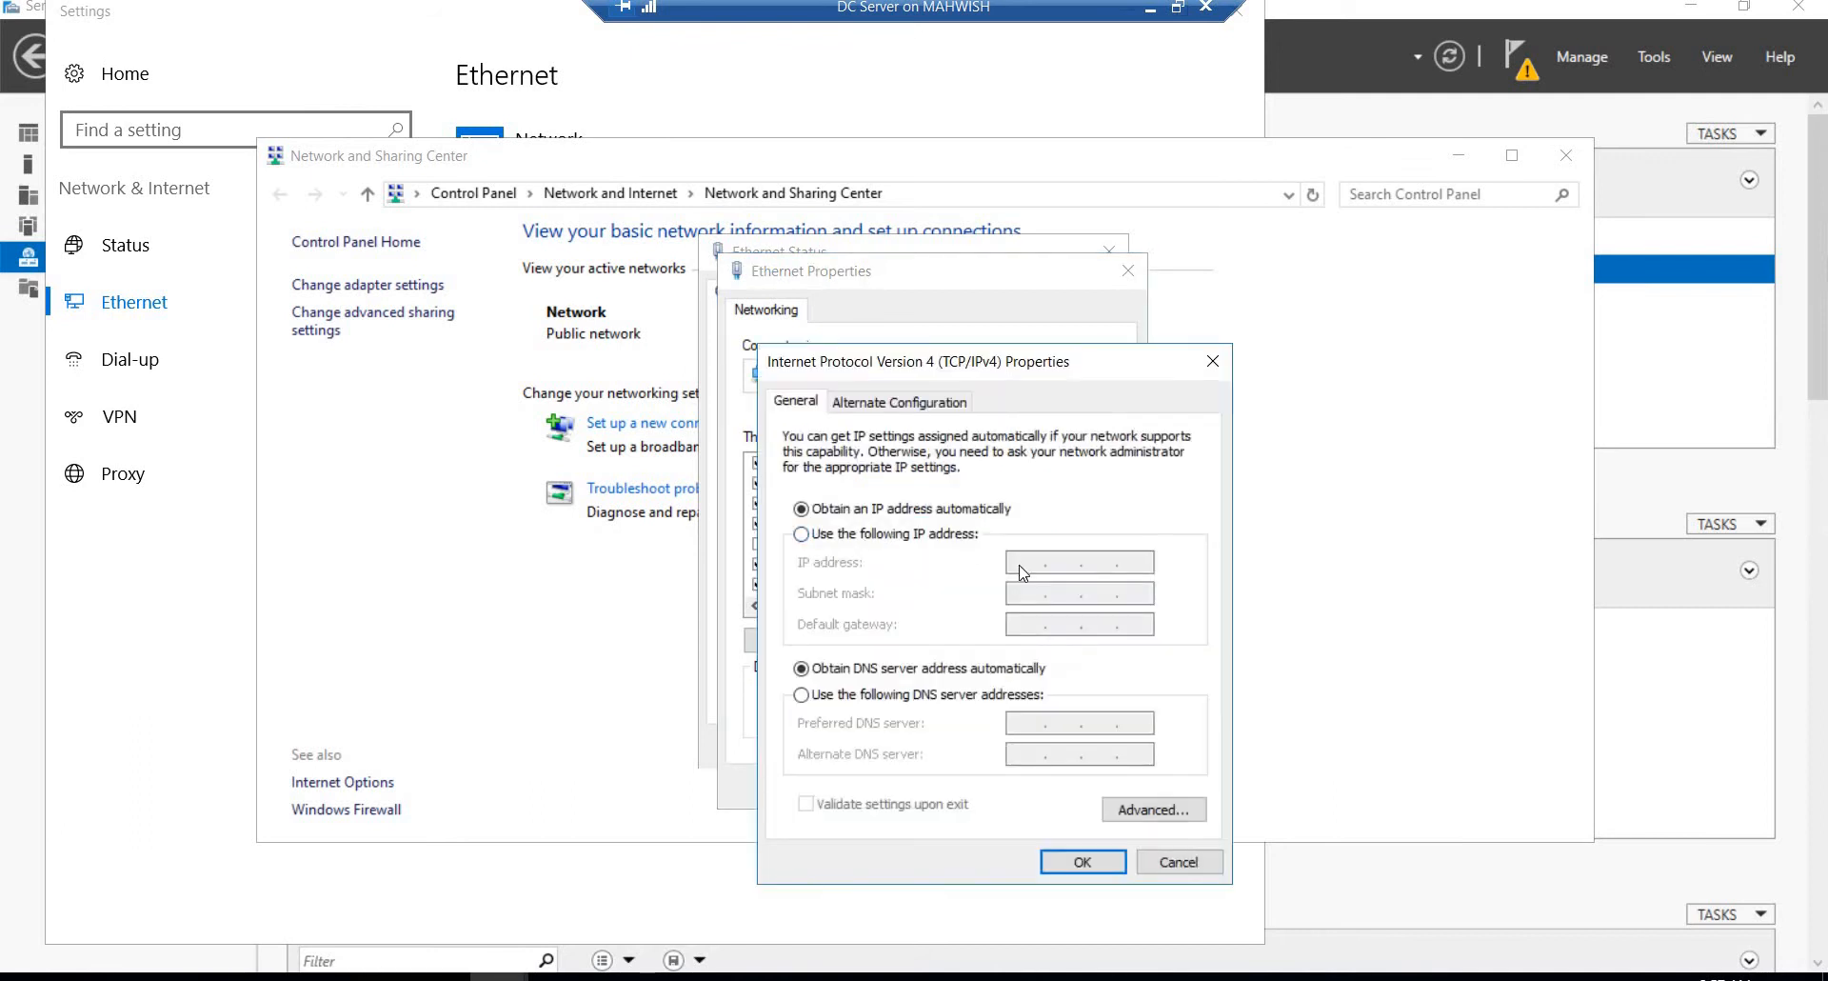
Step: Switch the IPv4 settings to a manually specified address and bring the ipconfig output into view behind the dialog
{"action": "left_click", "coordinate": [802, 535]}
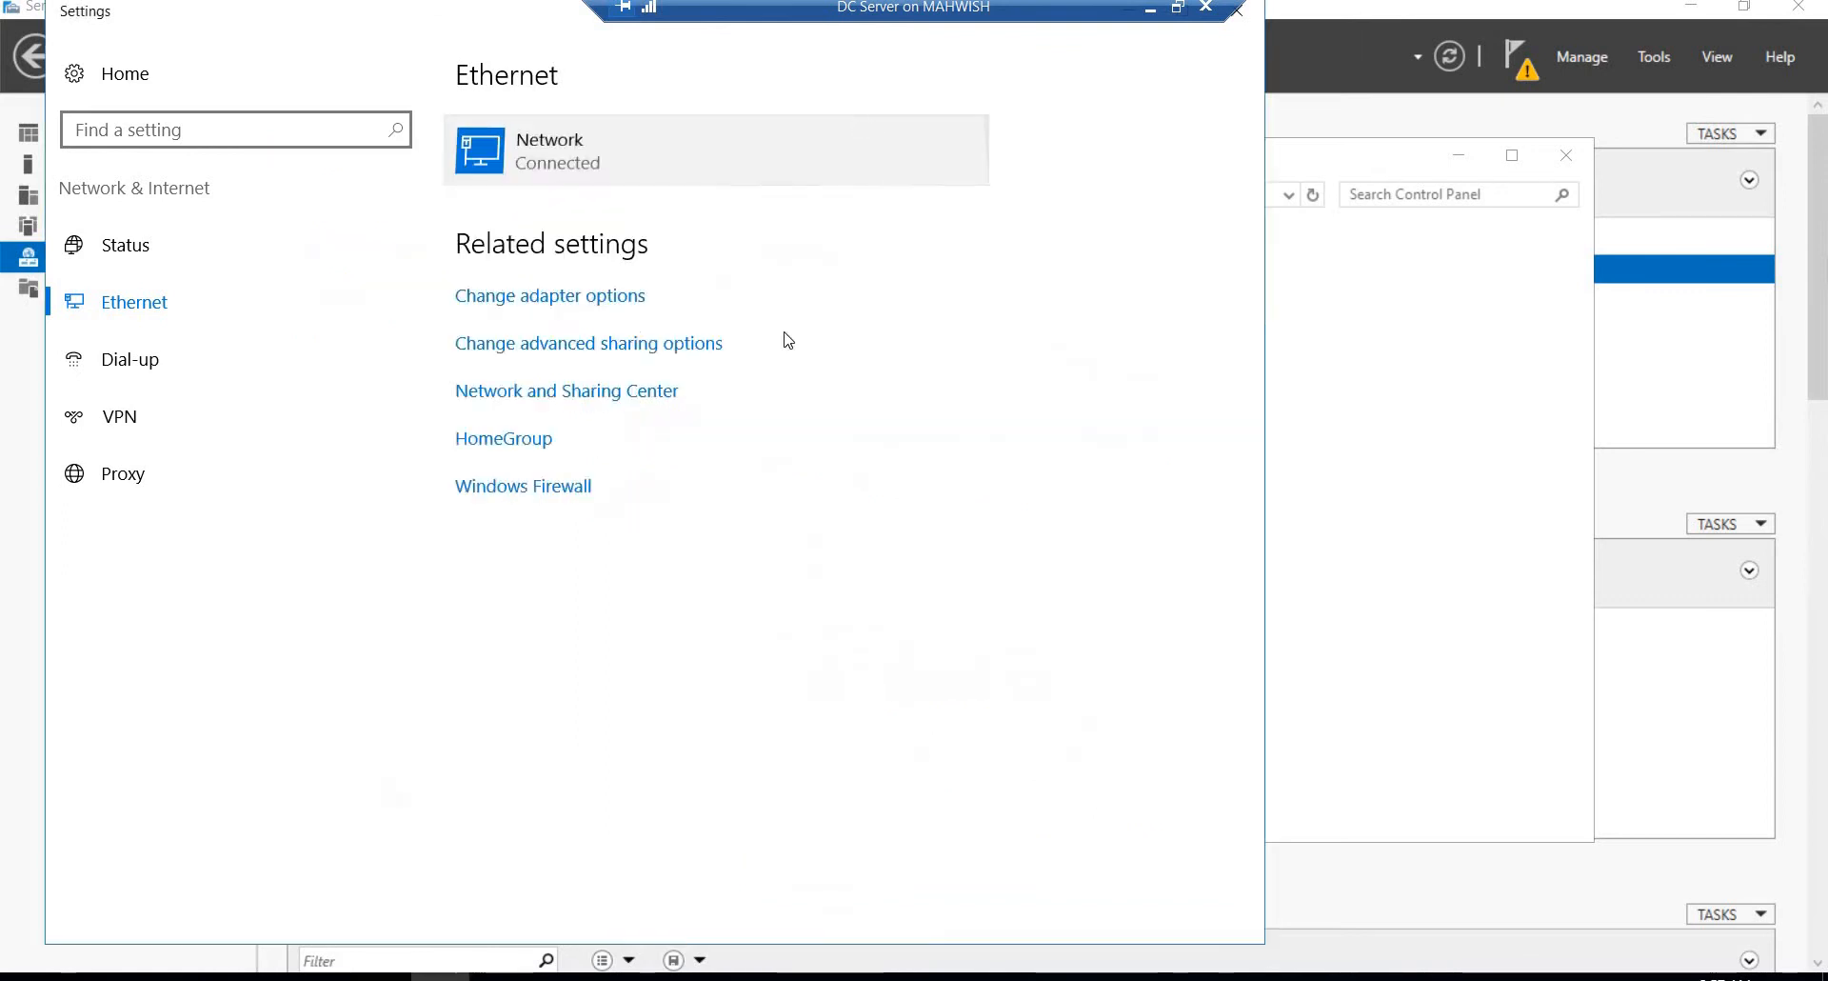
{"action": "left_click", "coordinate": [533, 148]}
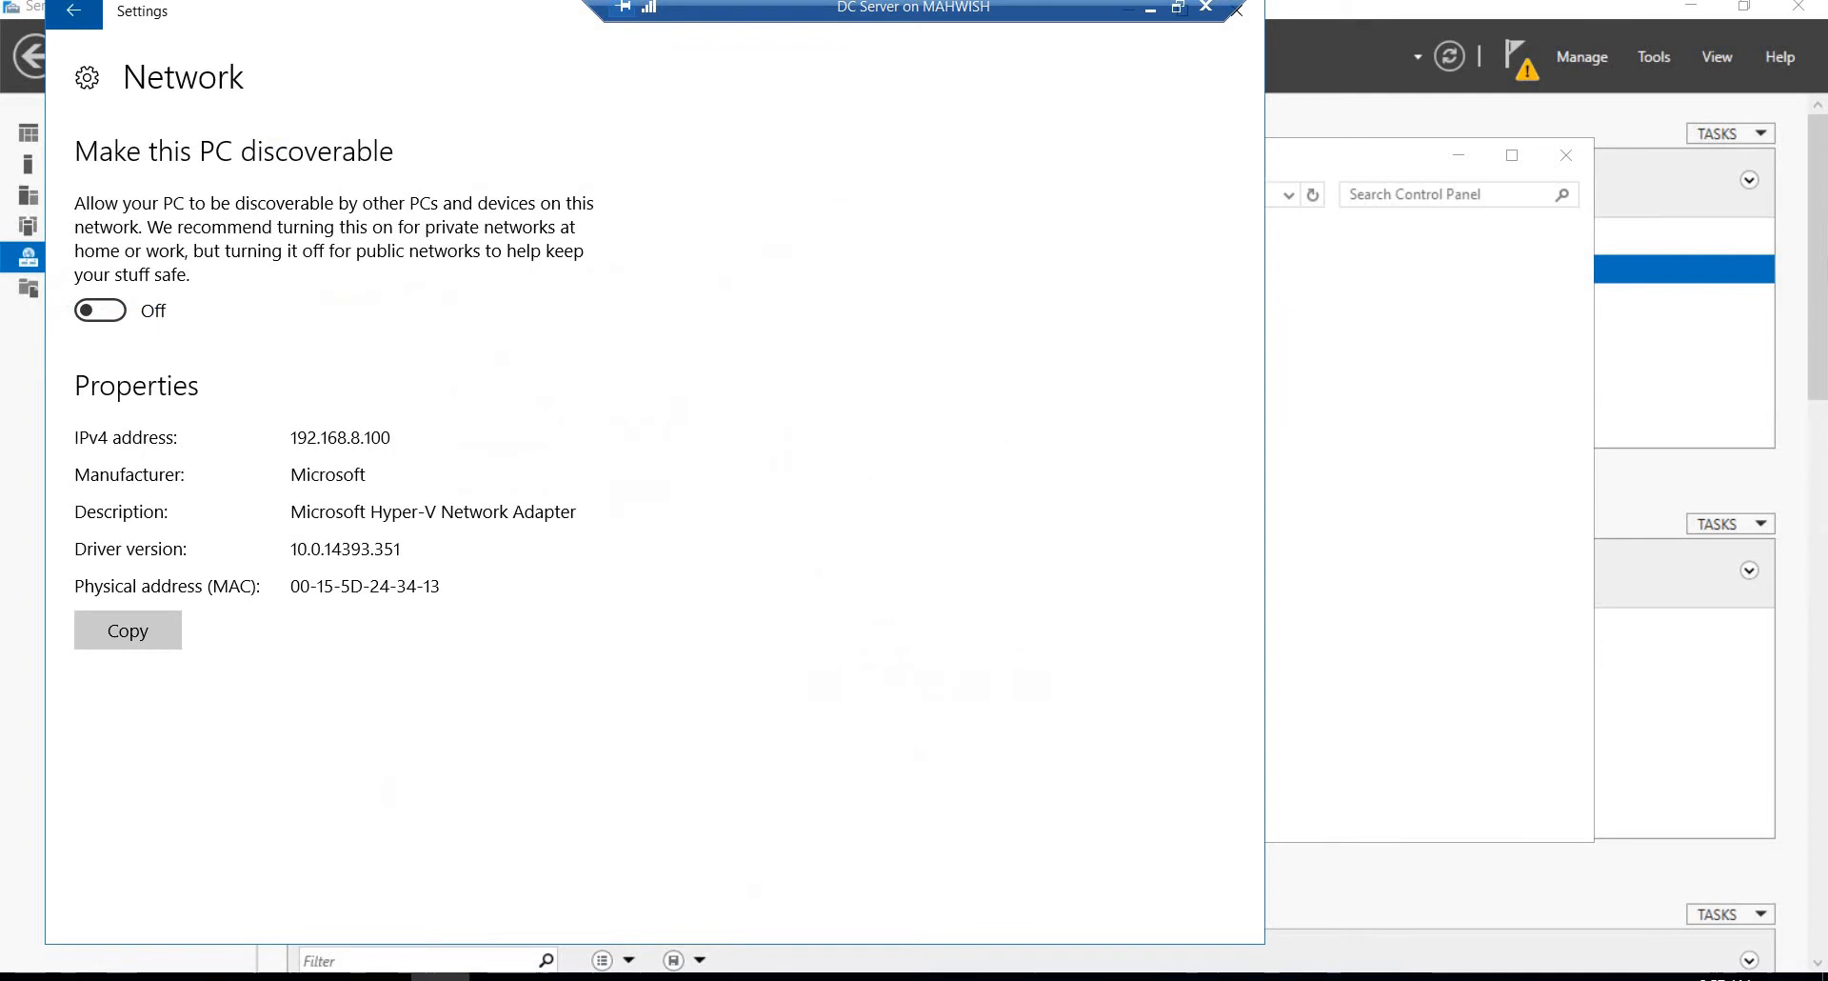
{"action": "left_click", "coordinate": [1244, 17]}
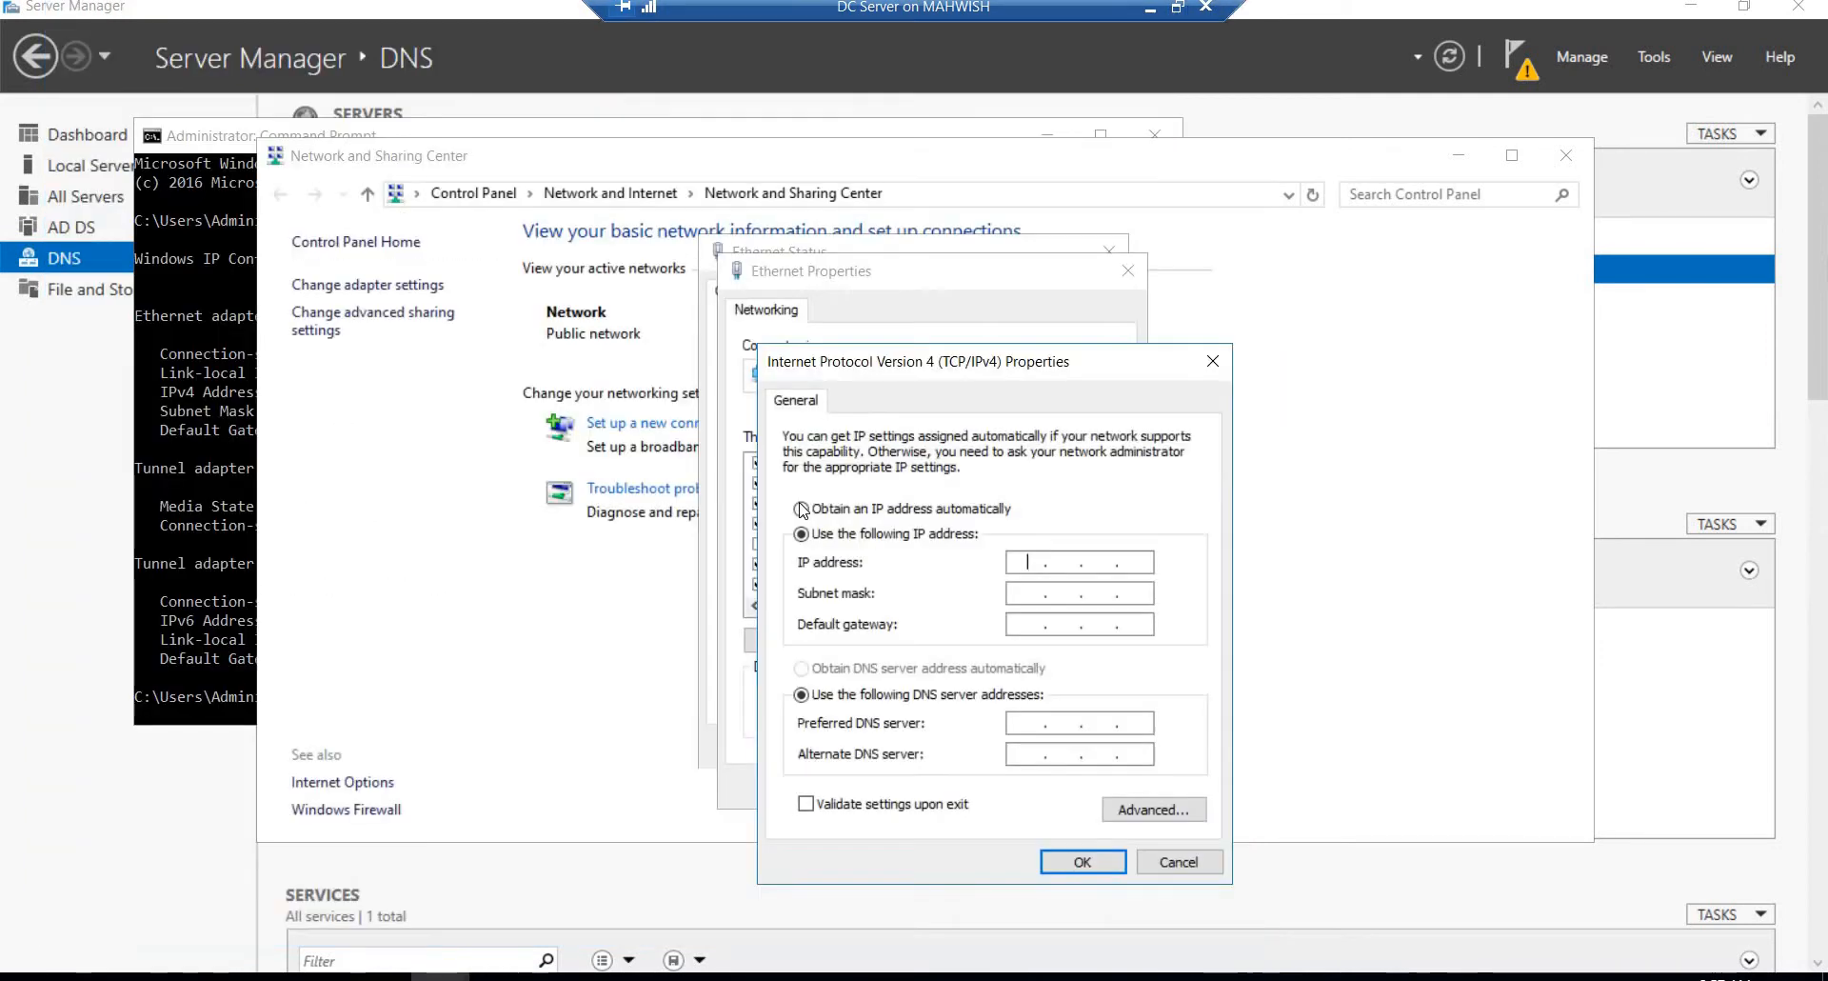
{"action": "left_click", "coordinate": [202, 444]}
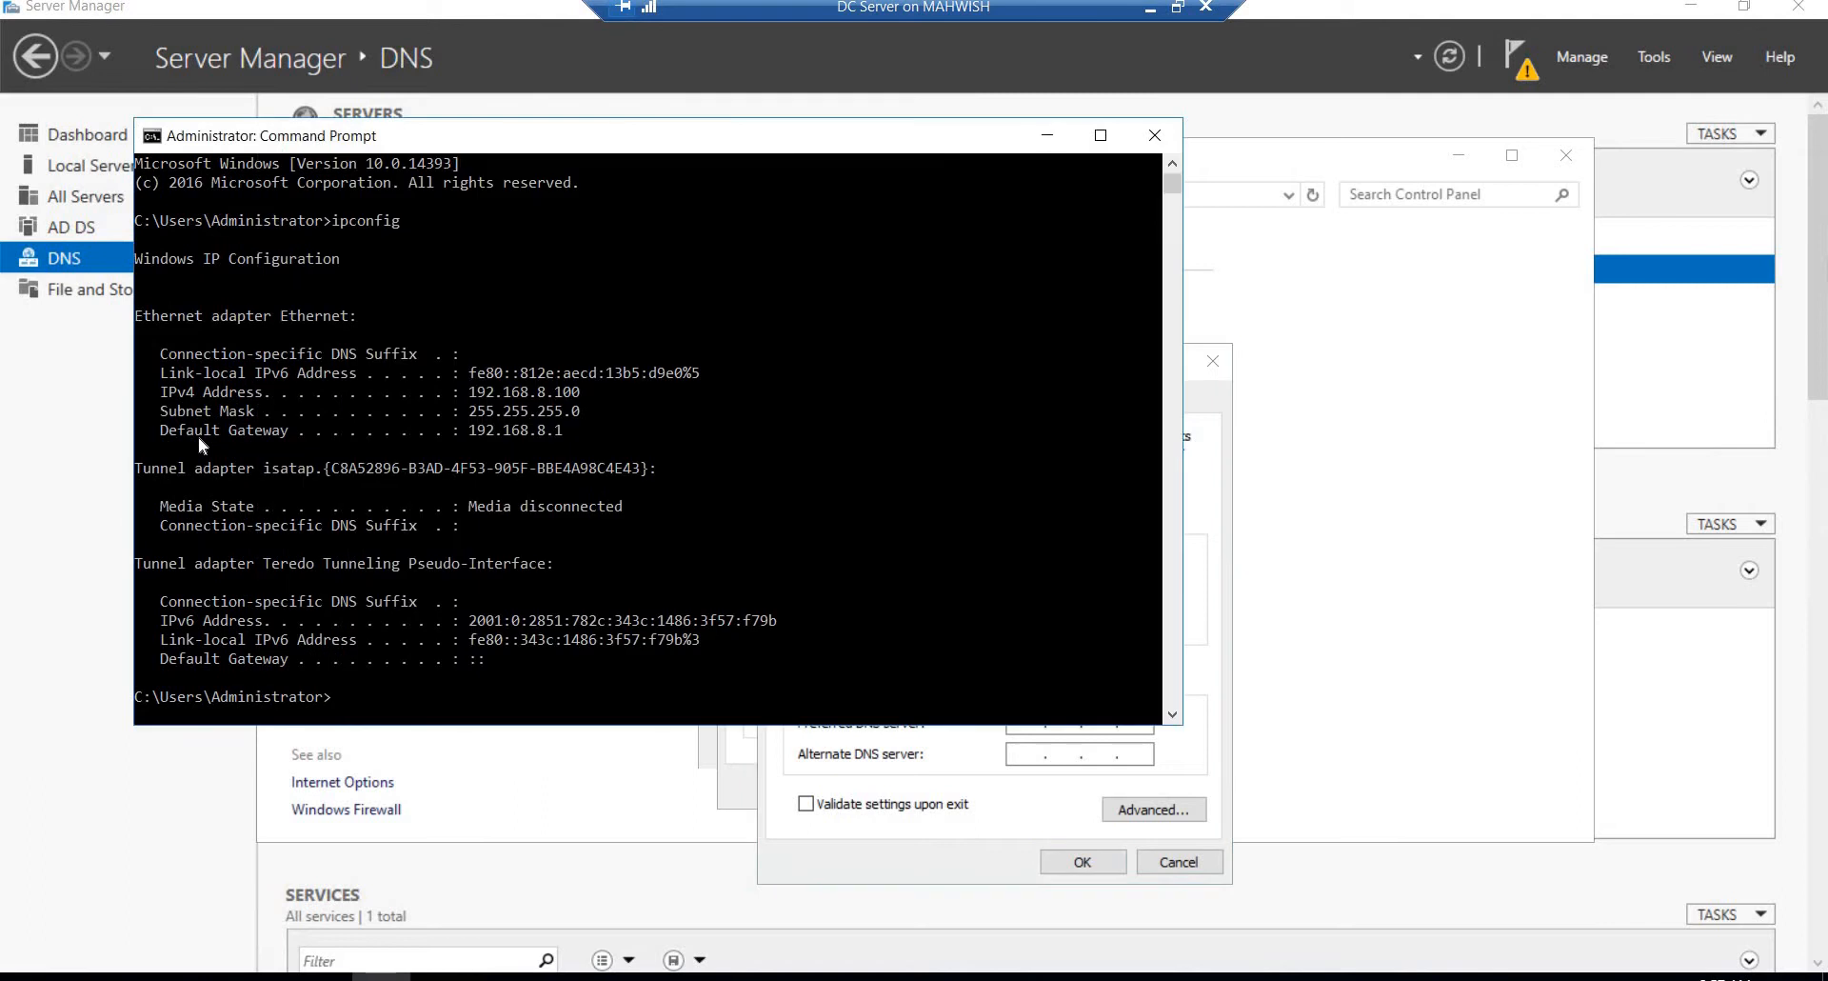
{"action": "left_click", "coordinate": [1019, 777]}
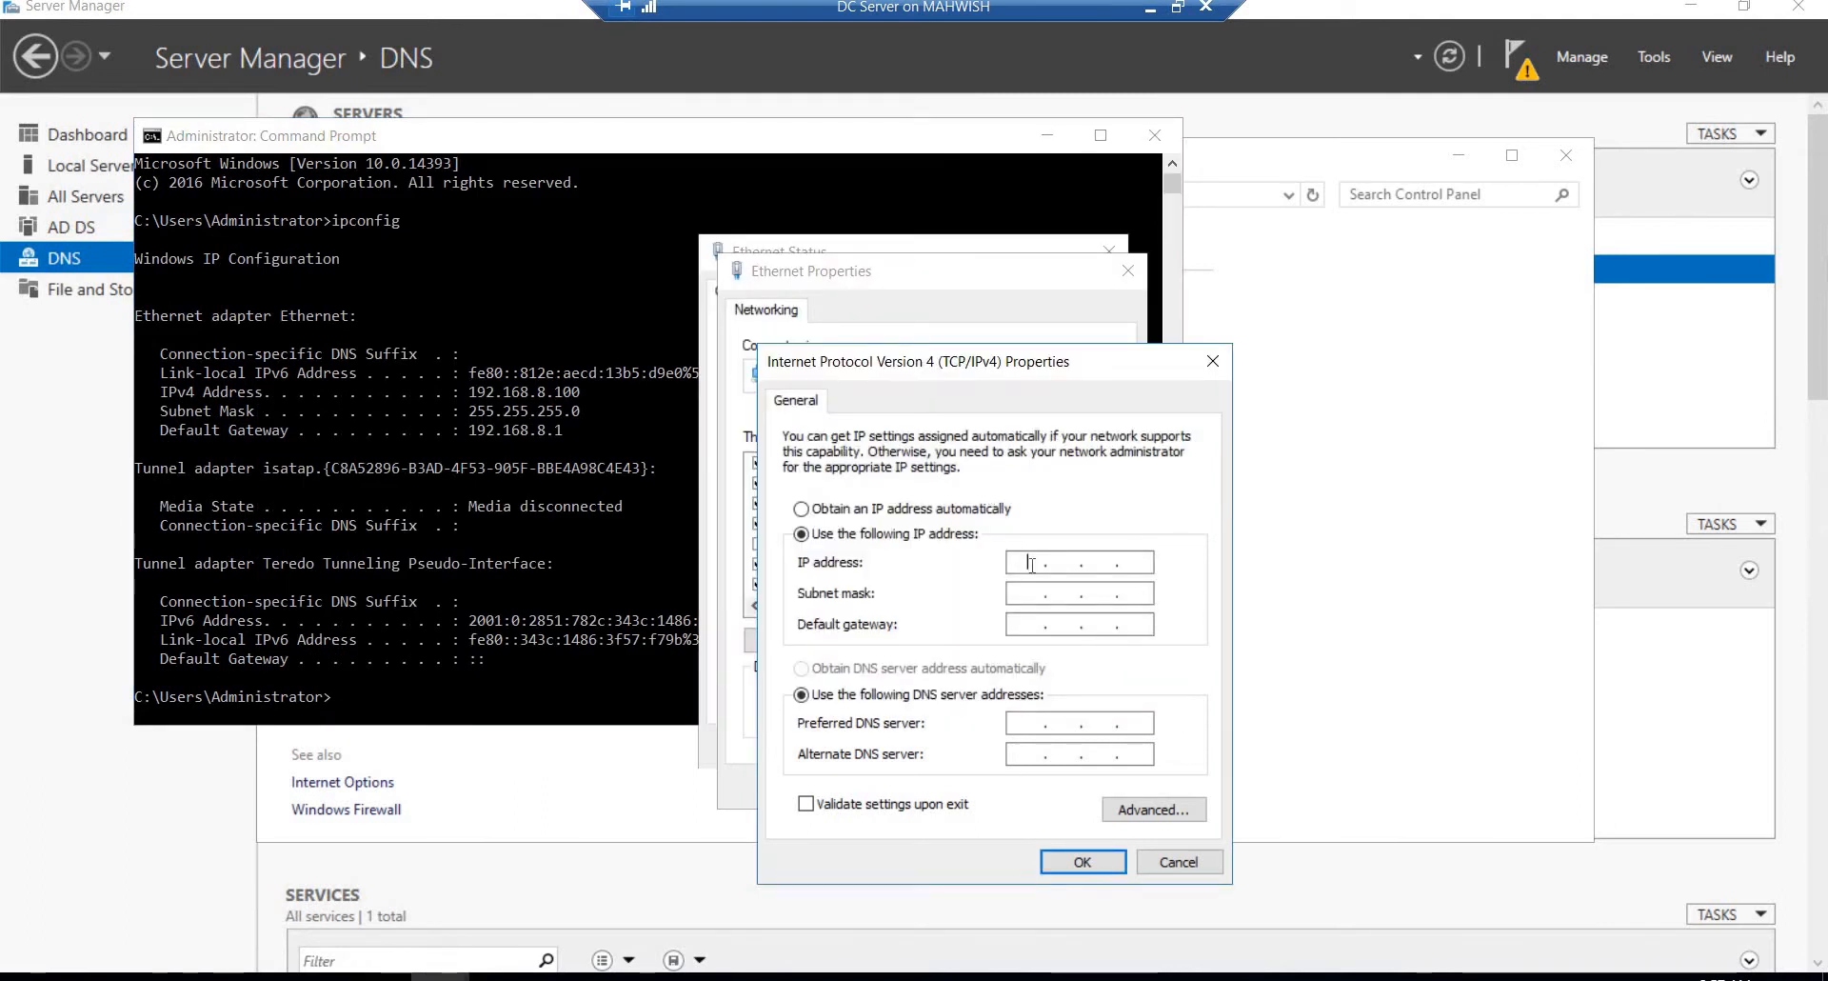
Step: Set the static IP address to 192.168.8.100 with subnet mask 255.255.255.0
{"action": "type", "text": "192 . 168 . "}
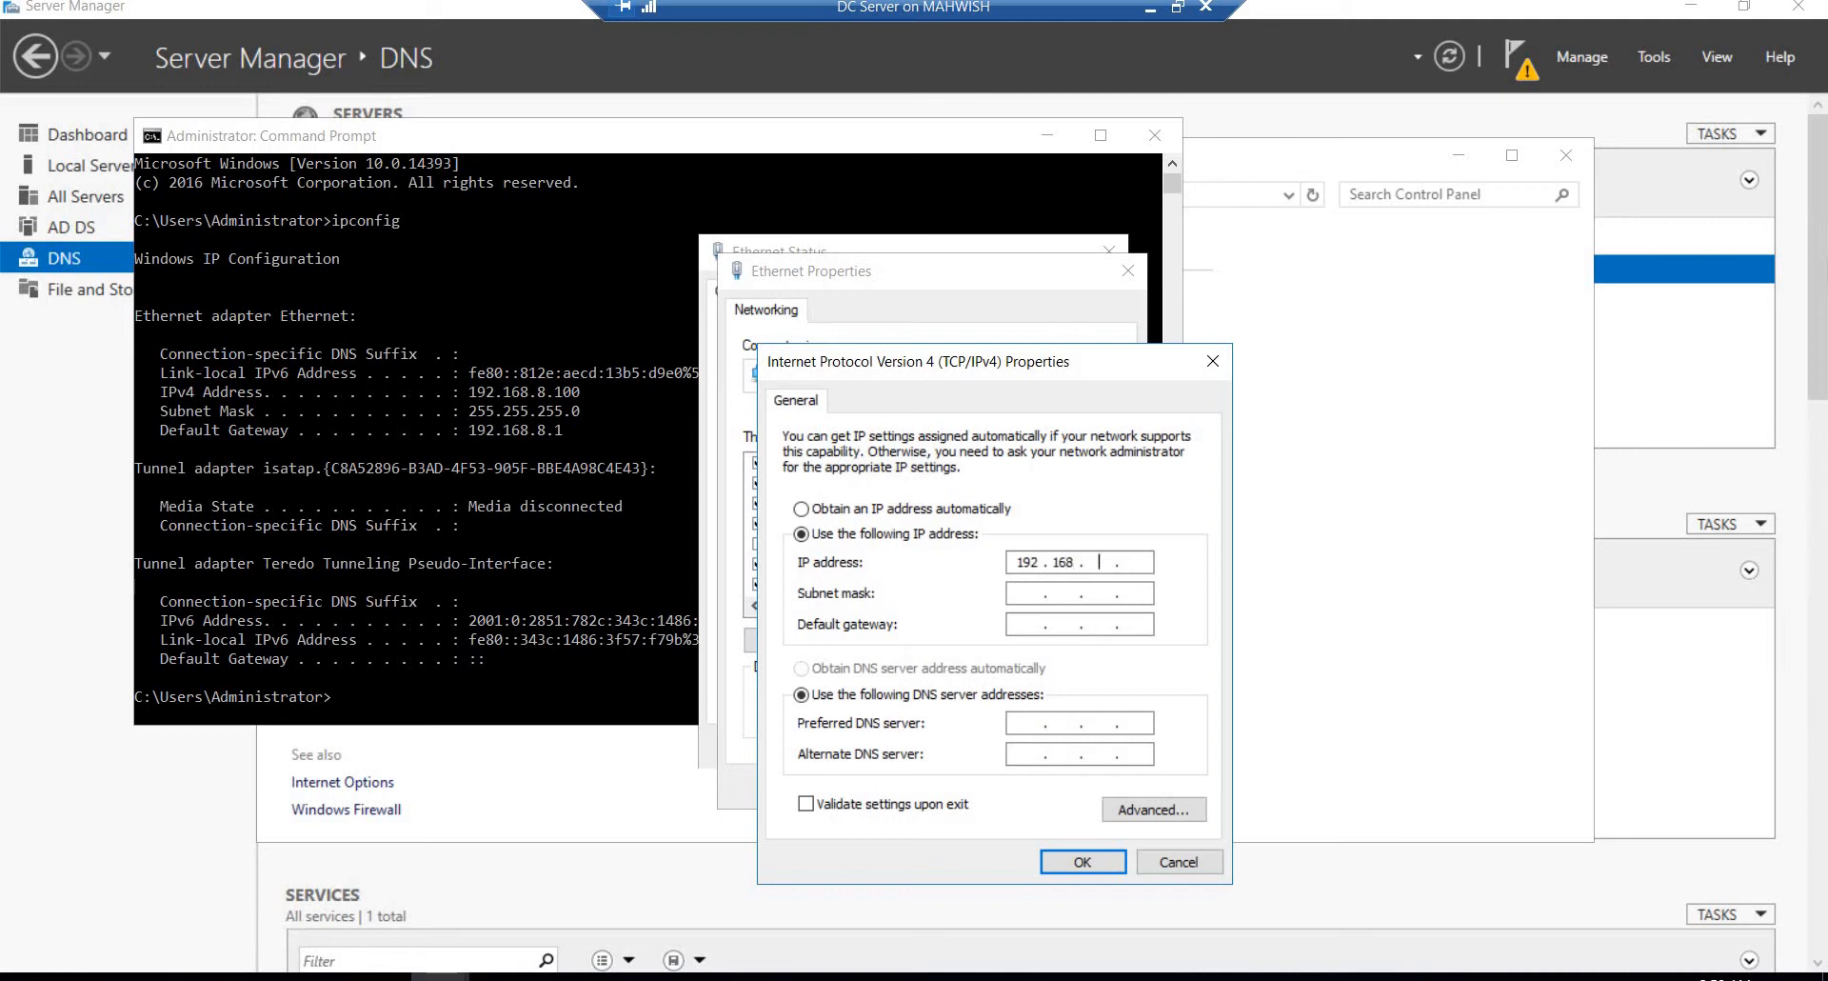
{"action": "type", "text": "8 . 100"}
{"action": "left_click", "coordinate": [1029, 597]}
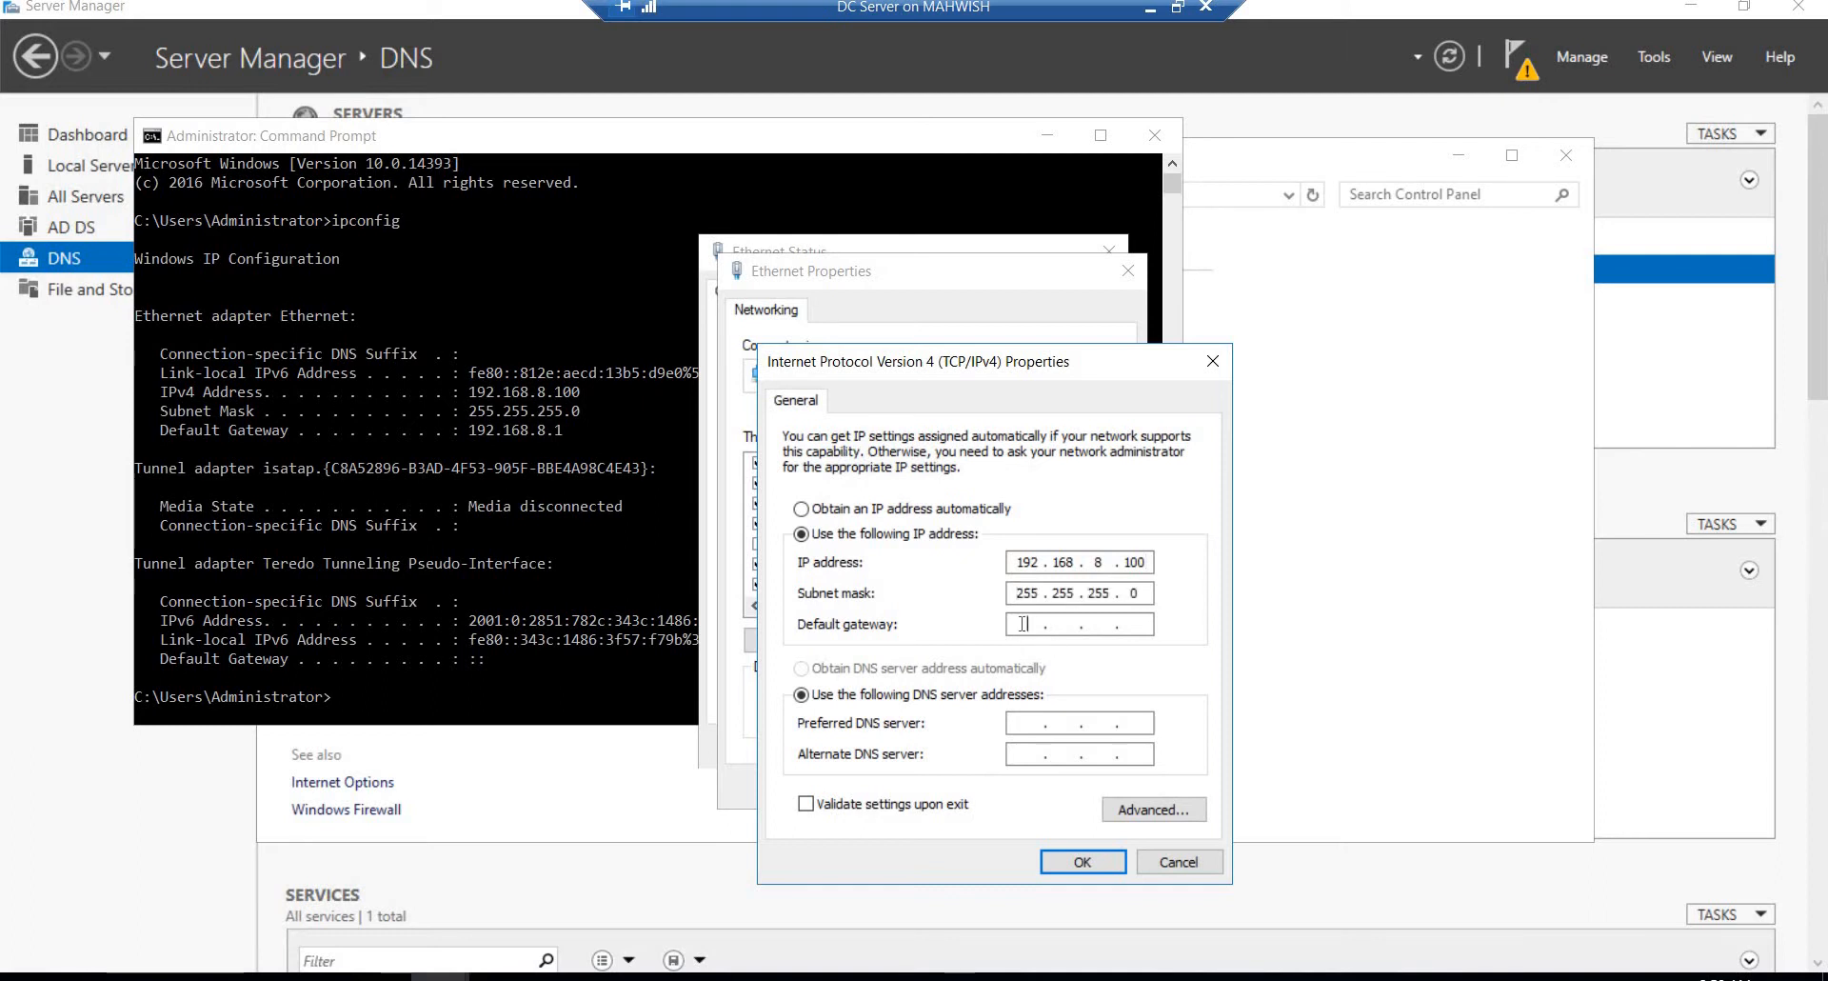
Step: Set the default gateway to 192.168.8.1
{"action": "type", "text": "192 . 168 . 81"}
{"action": "key", "text": "BackSpace"}
{"action": "type", "text": "192 . 168 . 8 ."}
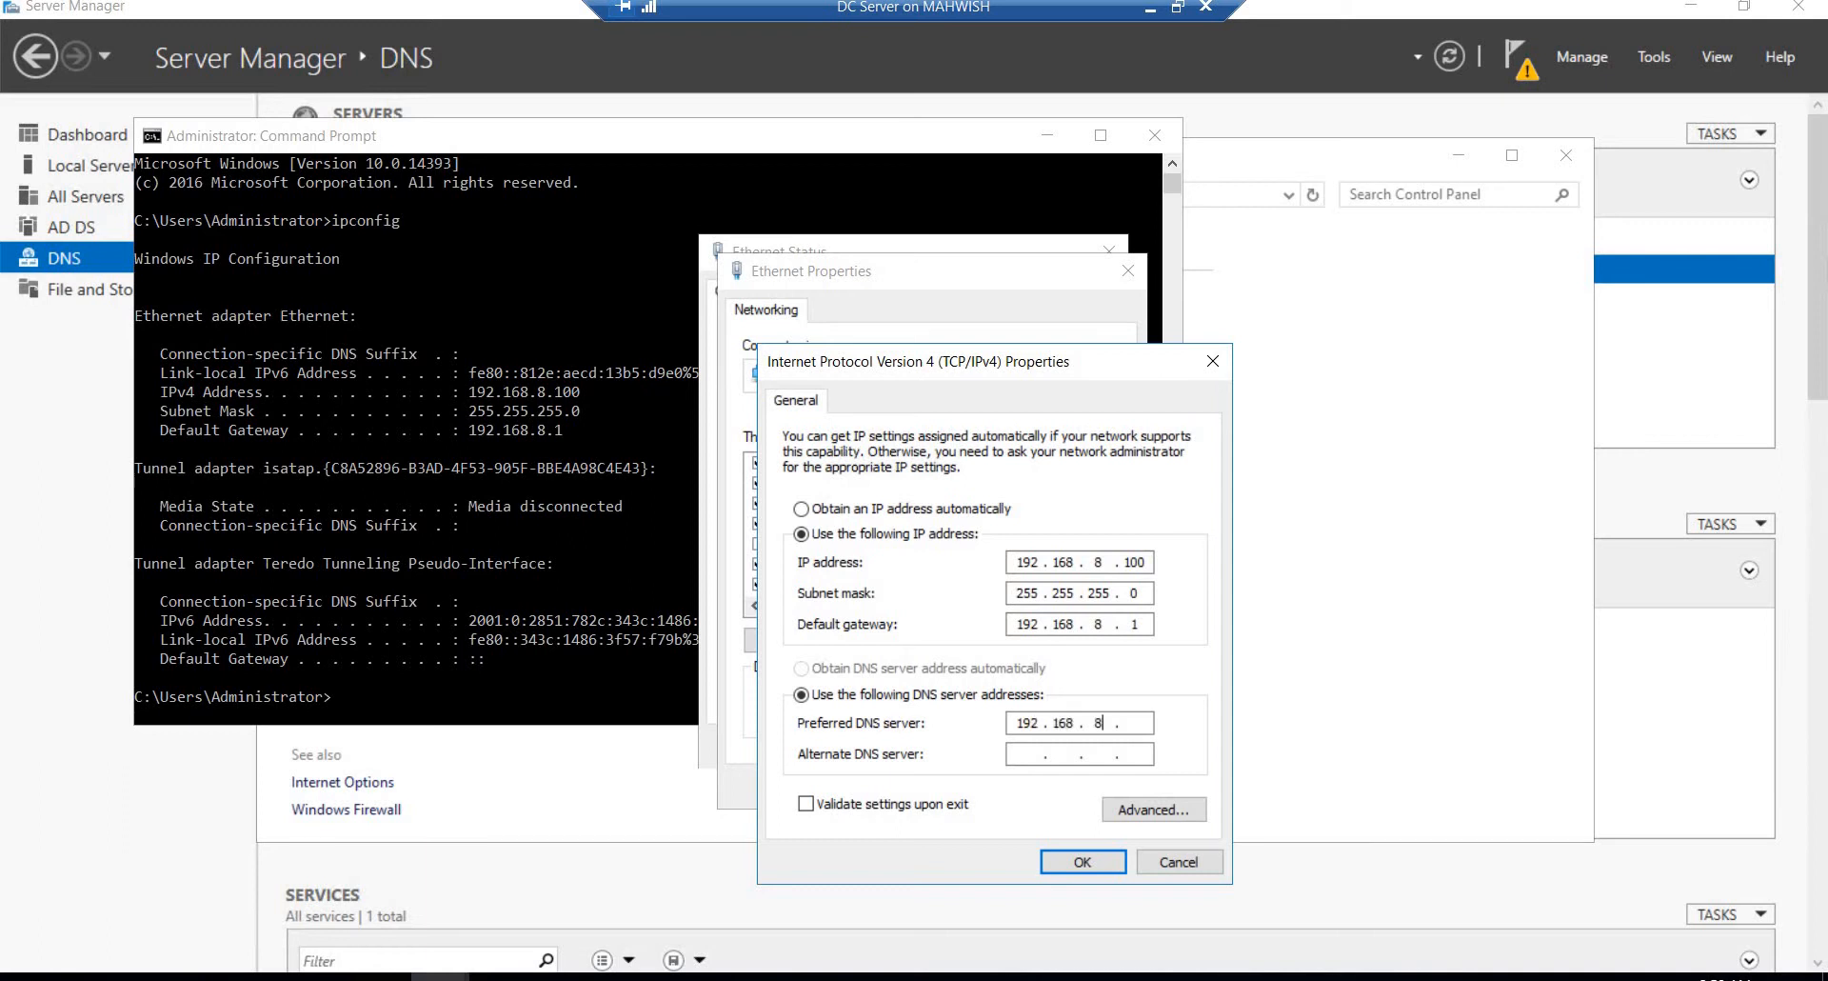
{"action": "type", "text": " 100"}
Step: Set the preferred DNS server to 192.168.8.100, apply the IPv4 settings and dismiss the Ethernet dialogs and Command Prompt
{"action": "left_click", "coordinate": [1057, 863]}
{"action": "left_click", "coordinate": [998, 783]}
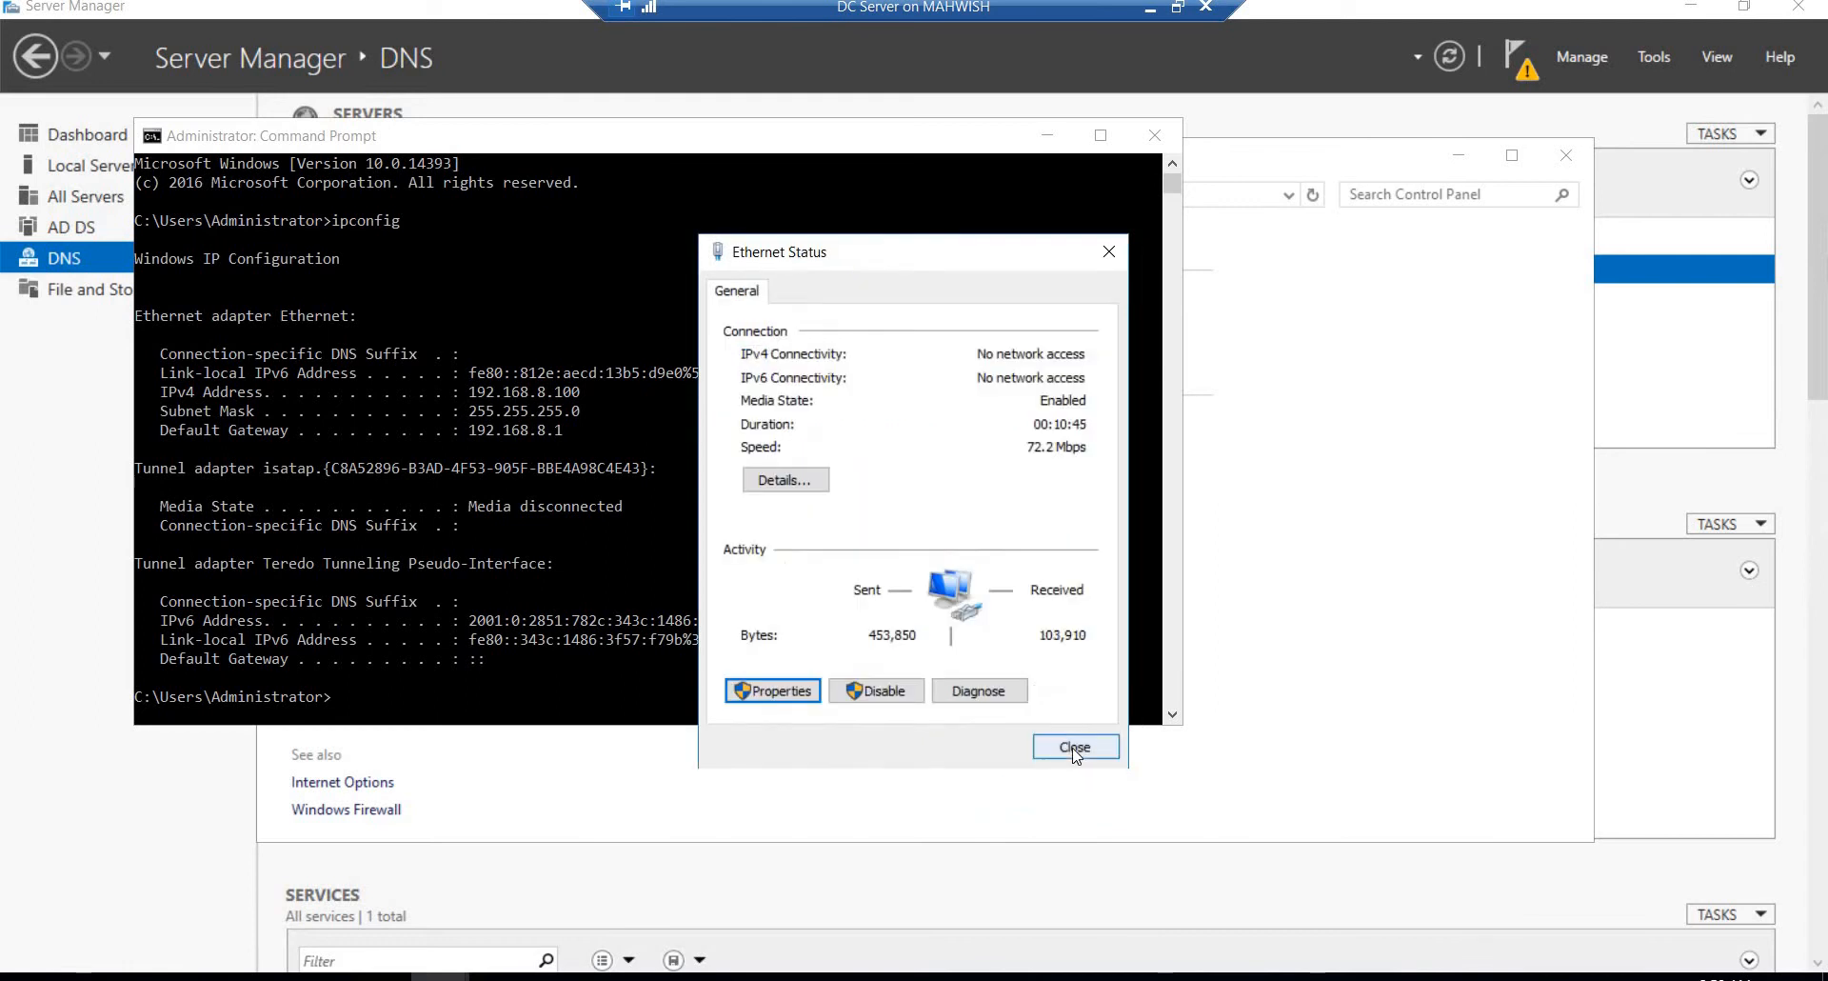
{"action": "left_click", "coordinate": [1074, 748]}
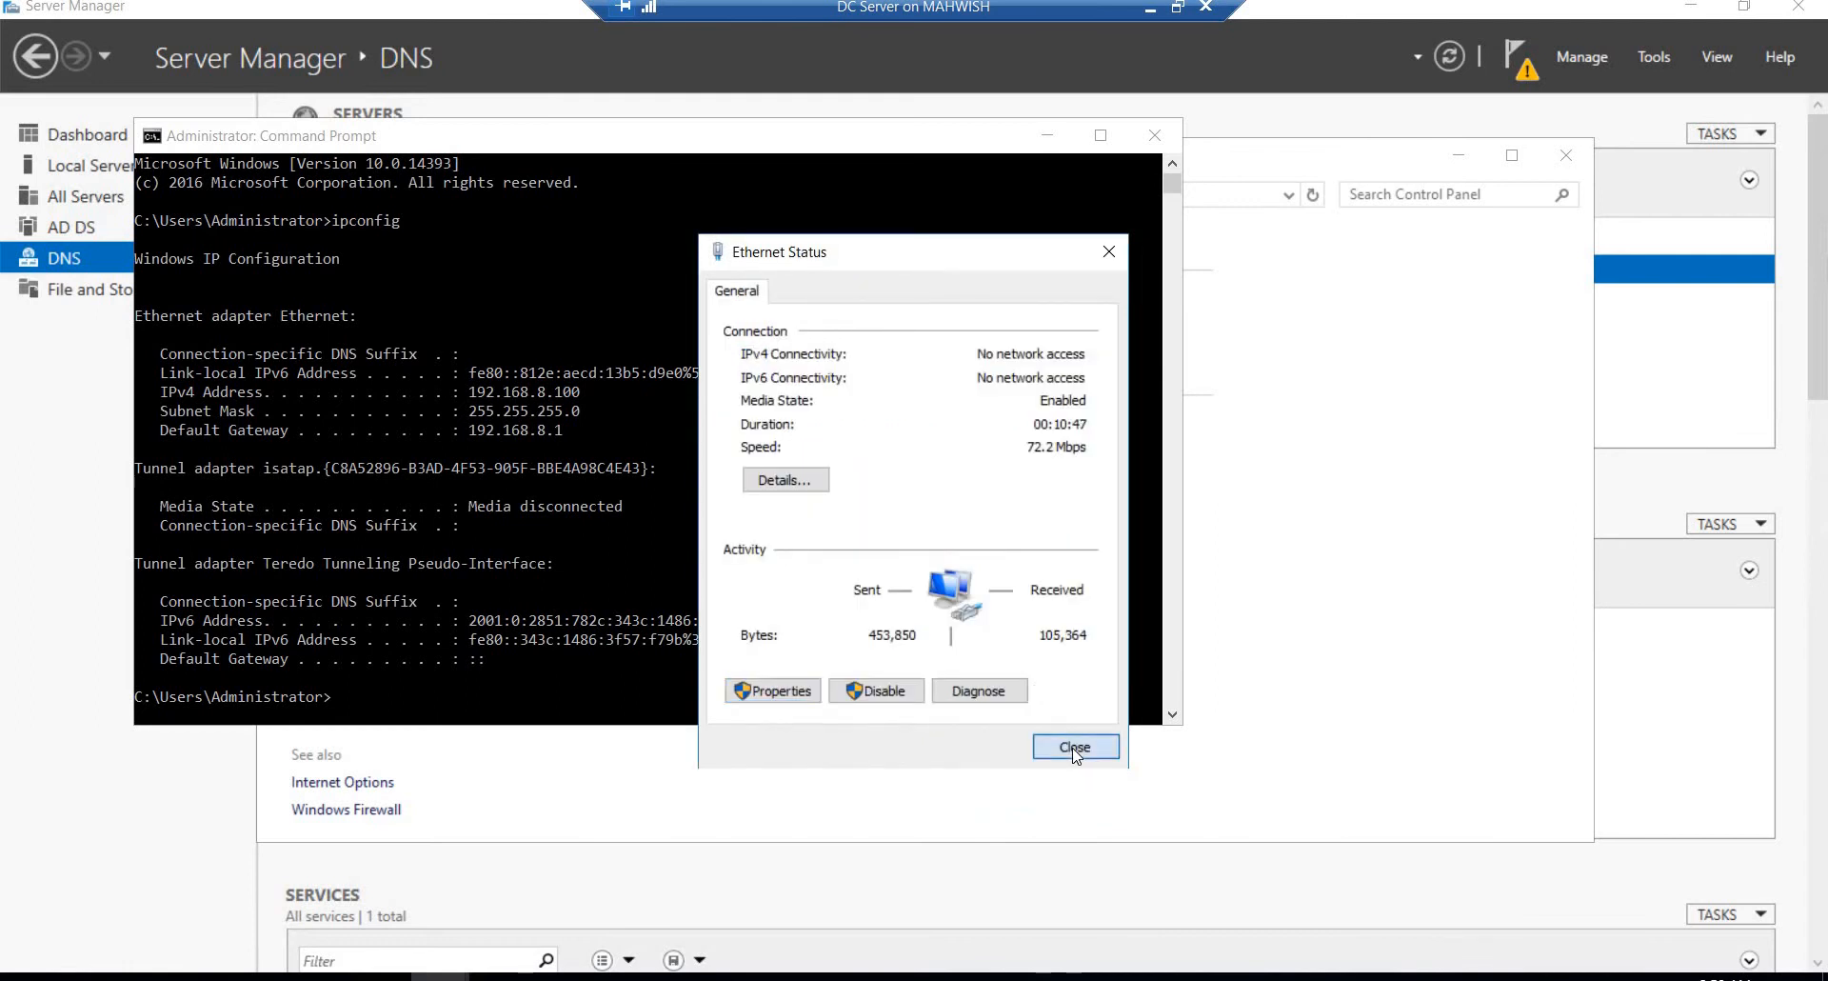
{"action": "left_click", "coordinate": [1045, 137]}
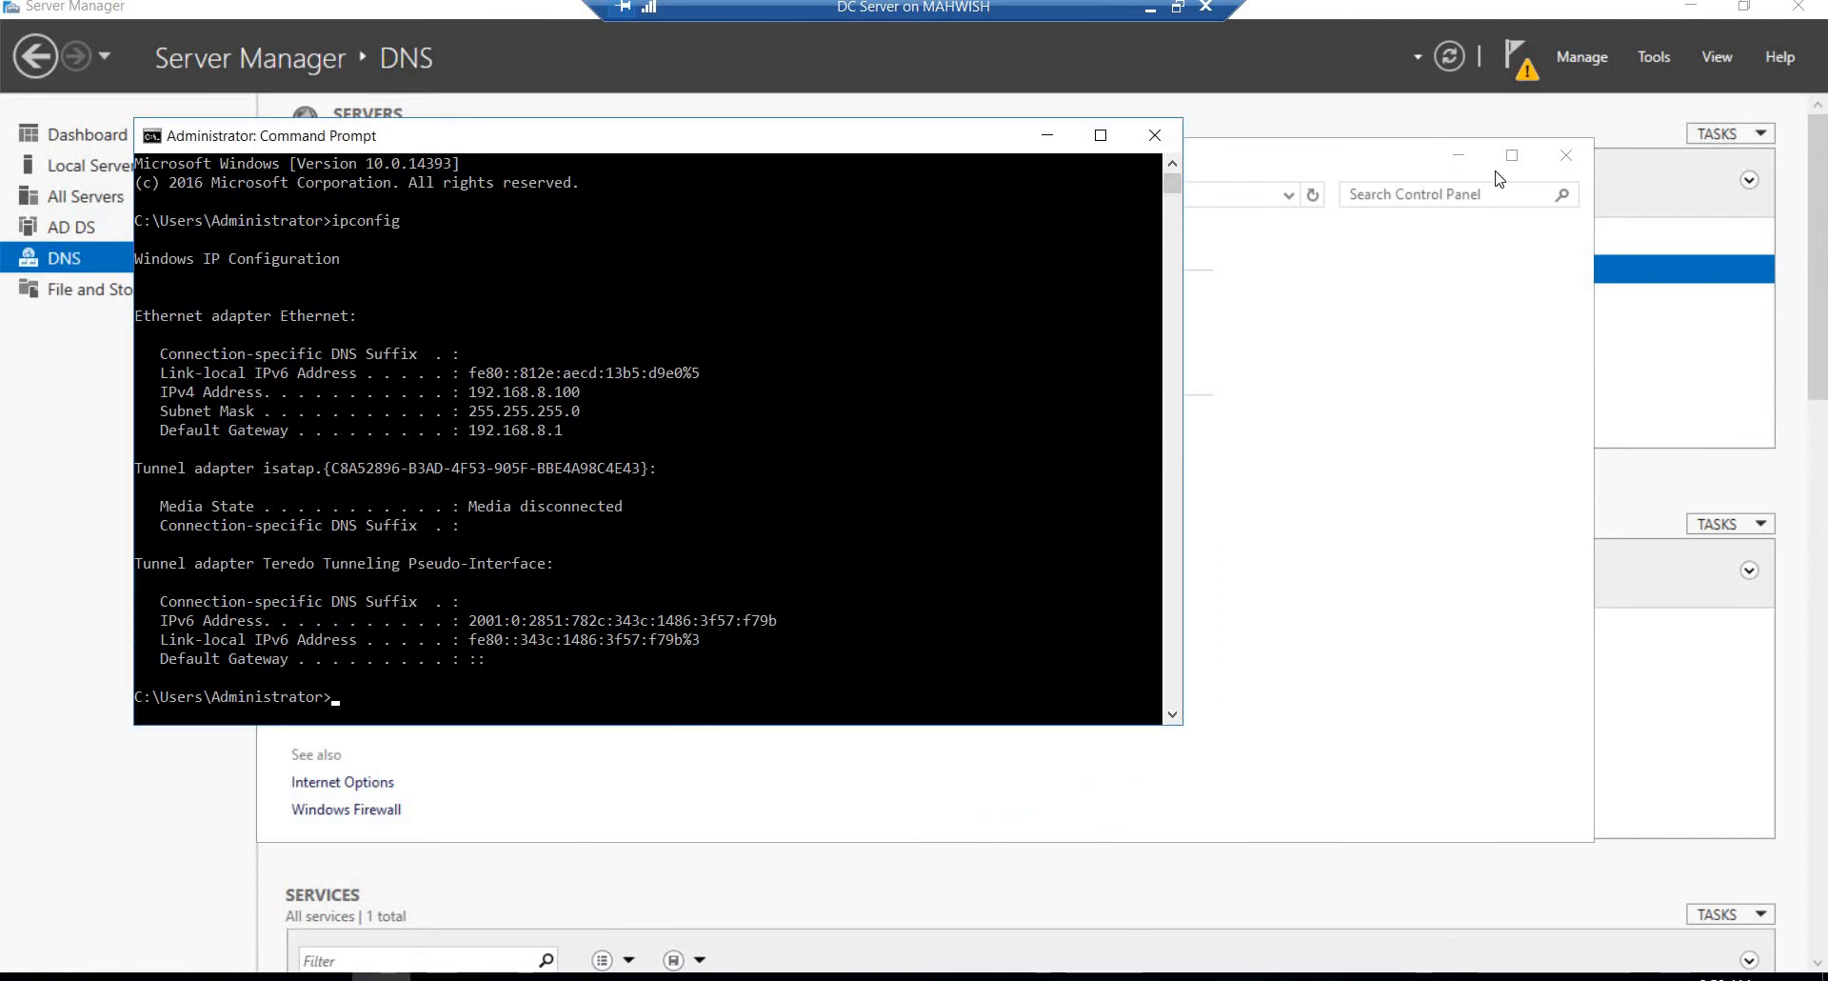
Step: Put the Control Panel window away, open DNS Manager to examine DCSERVER's lookup zones and trust points, and close it
{"action": "left_click", "coordinate": [1467, 166]}
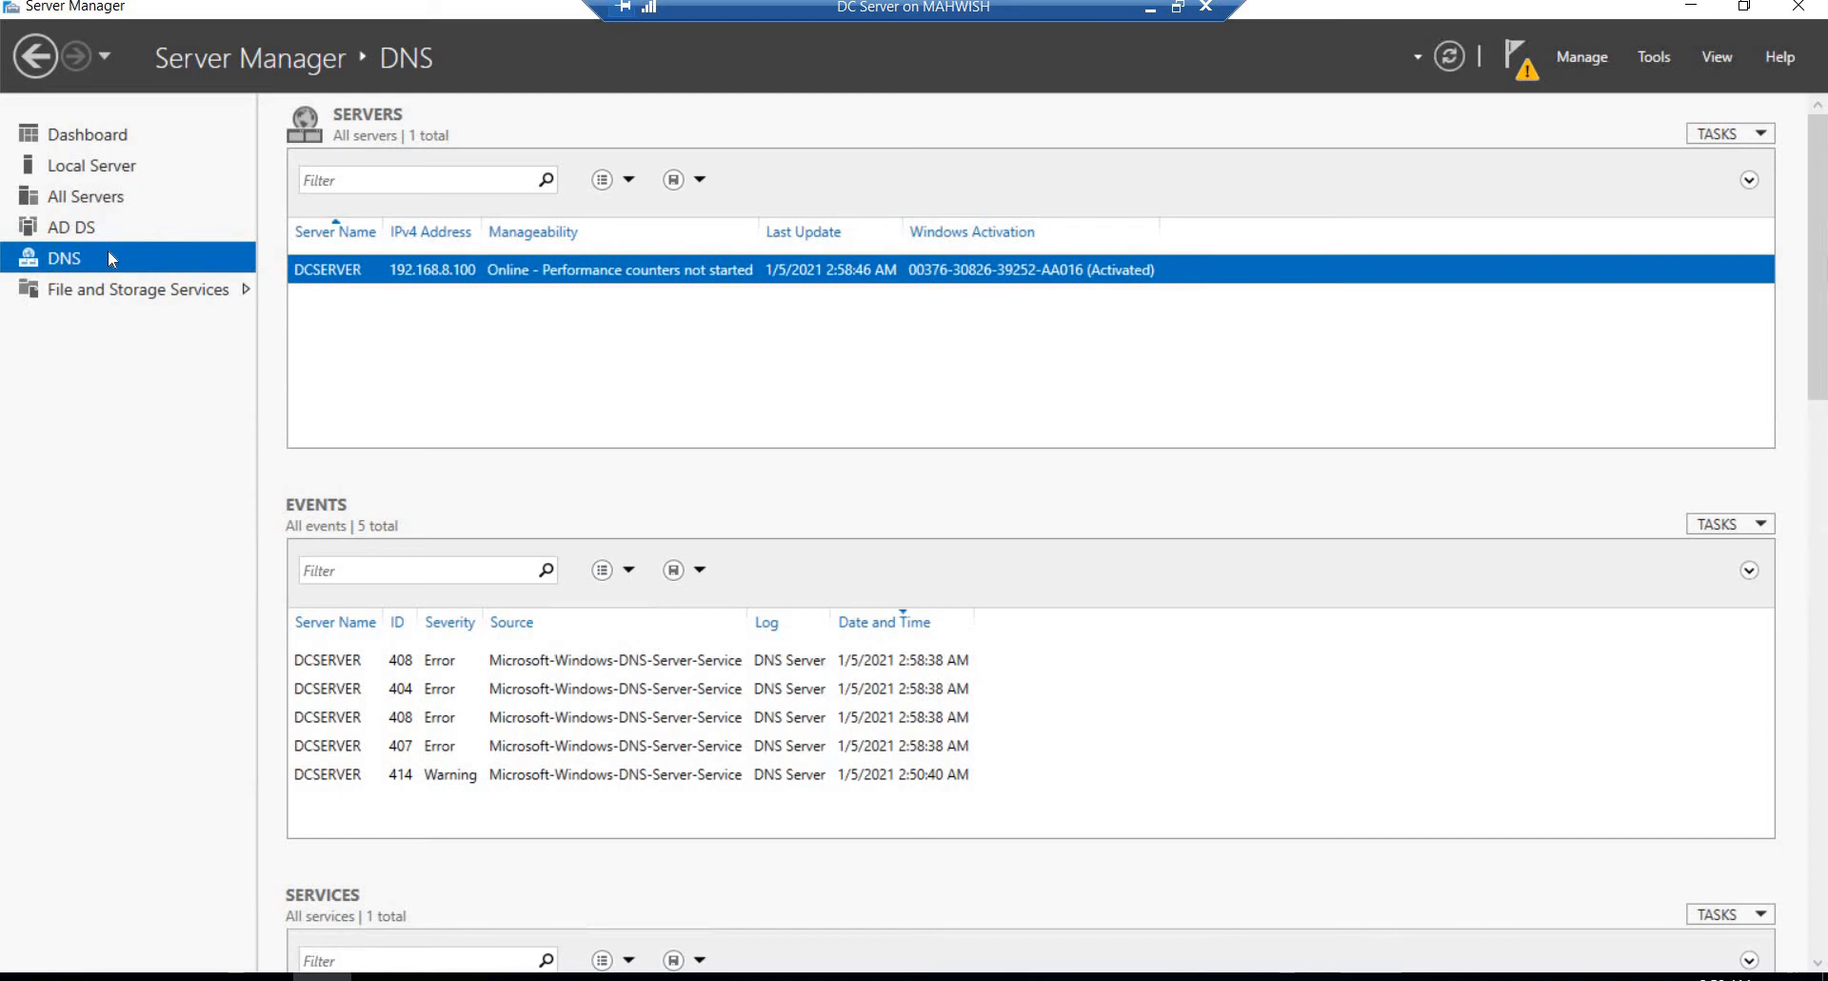
{"action": "left_click", "coordinate": [1654, 55]}
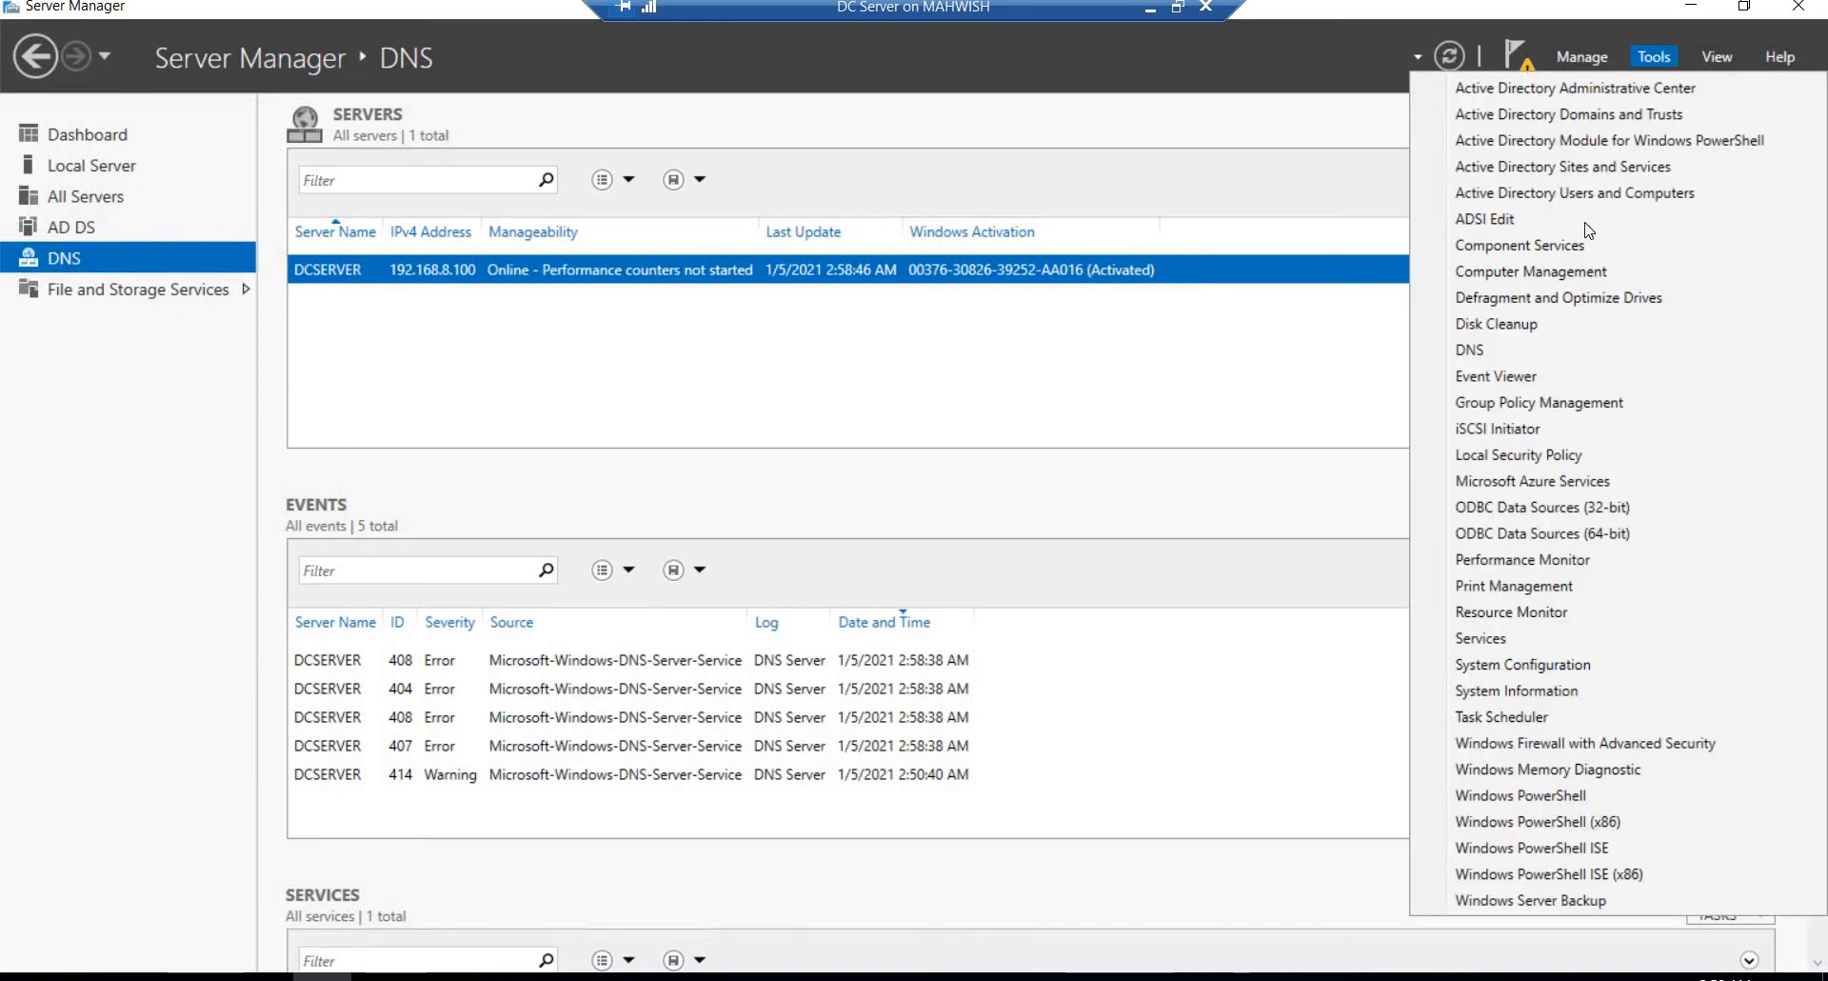
{"action": "left_click", "coordinate": [1469, 349]}
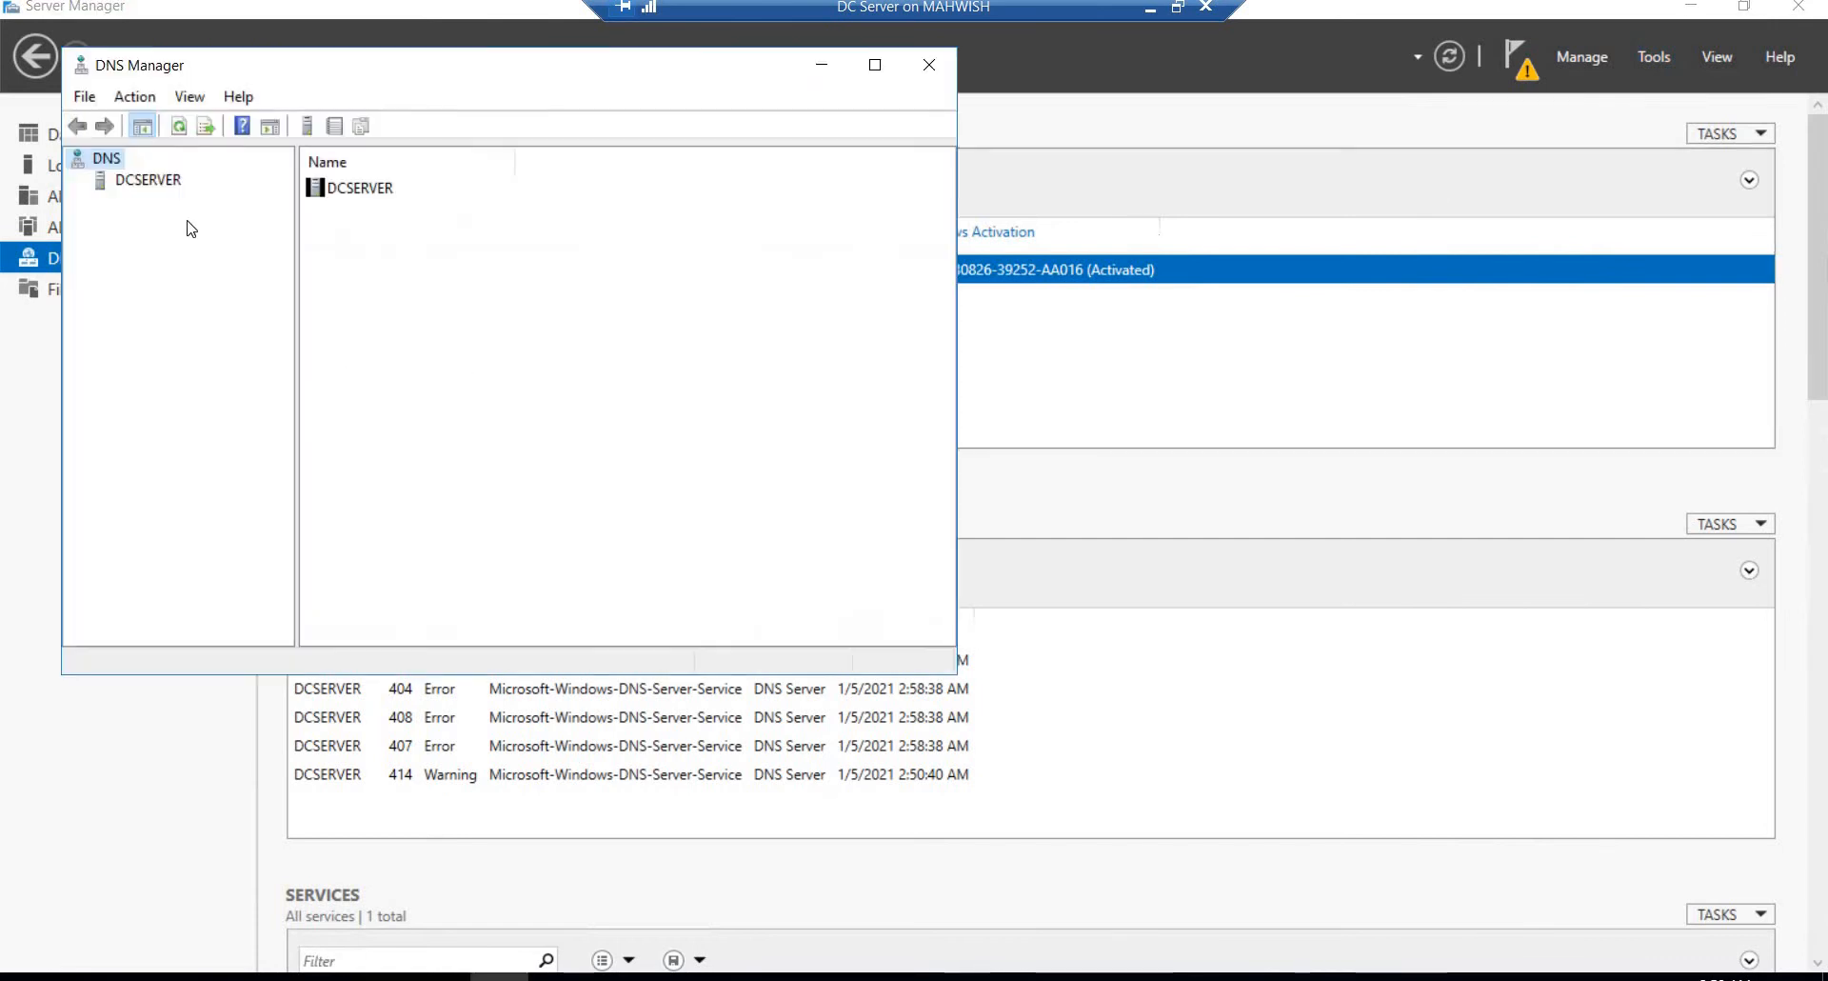
{"action": "left_click", "coordinate": [151, 180]}
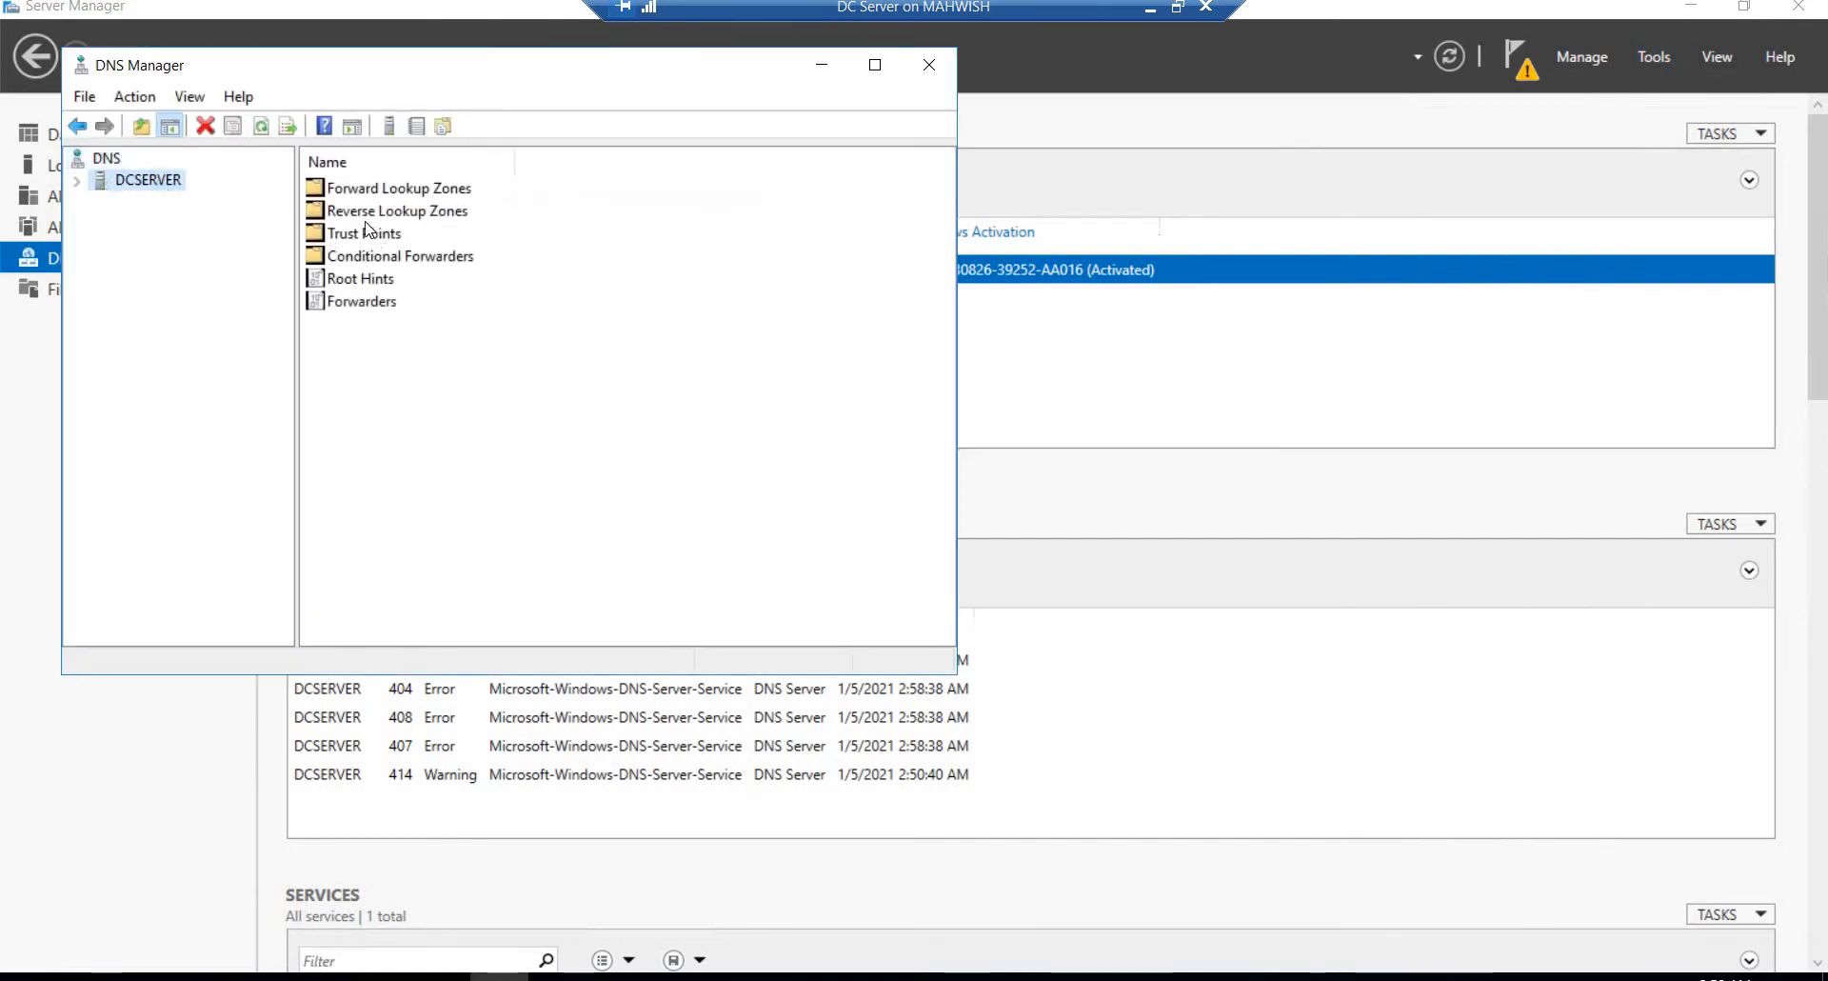
{"action": "double_click", "coordinate": [358, 190]}
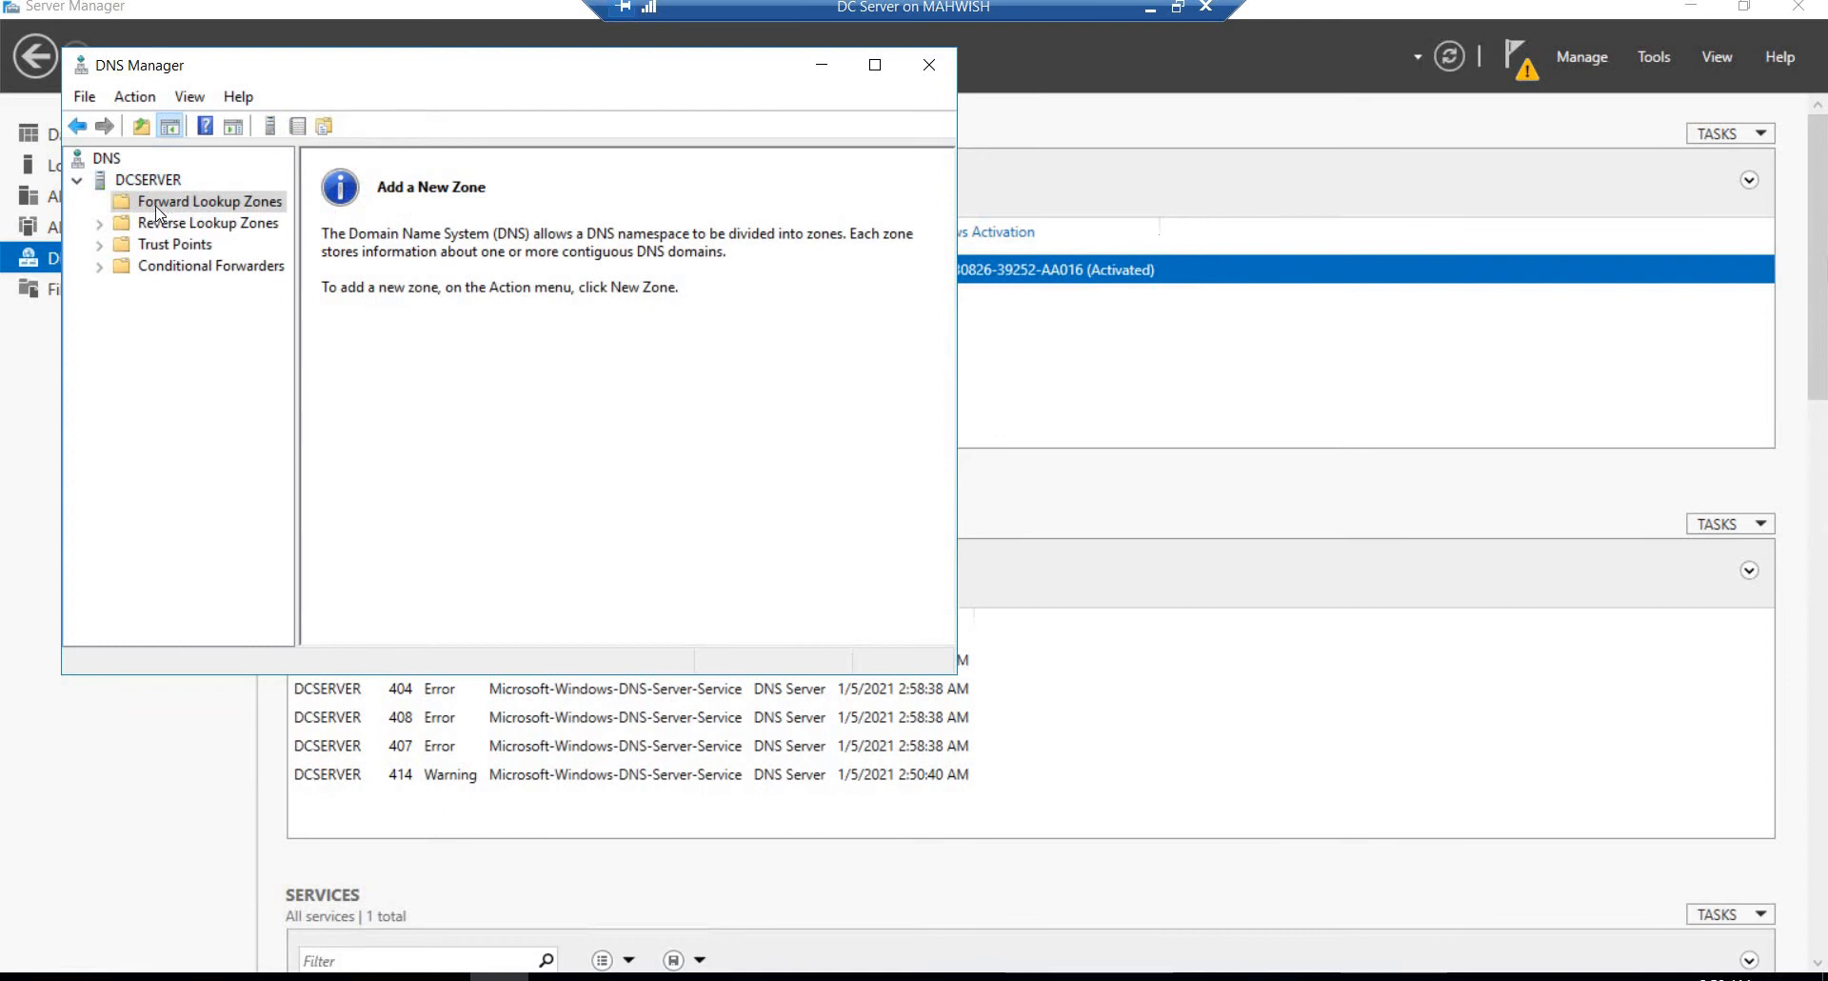
{"action": "left_click", "coordinate": [166, 244]}
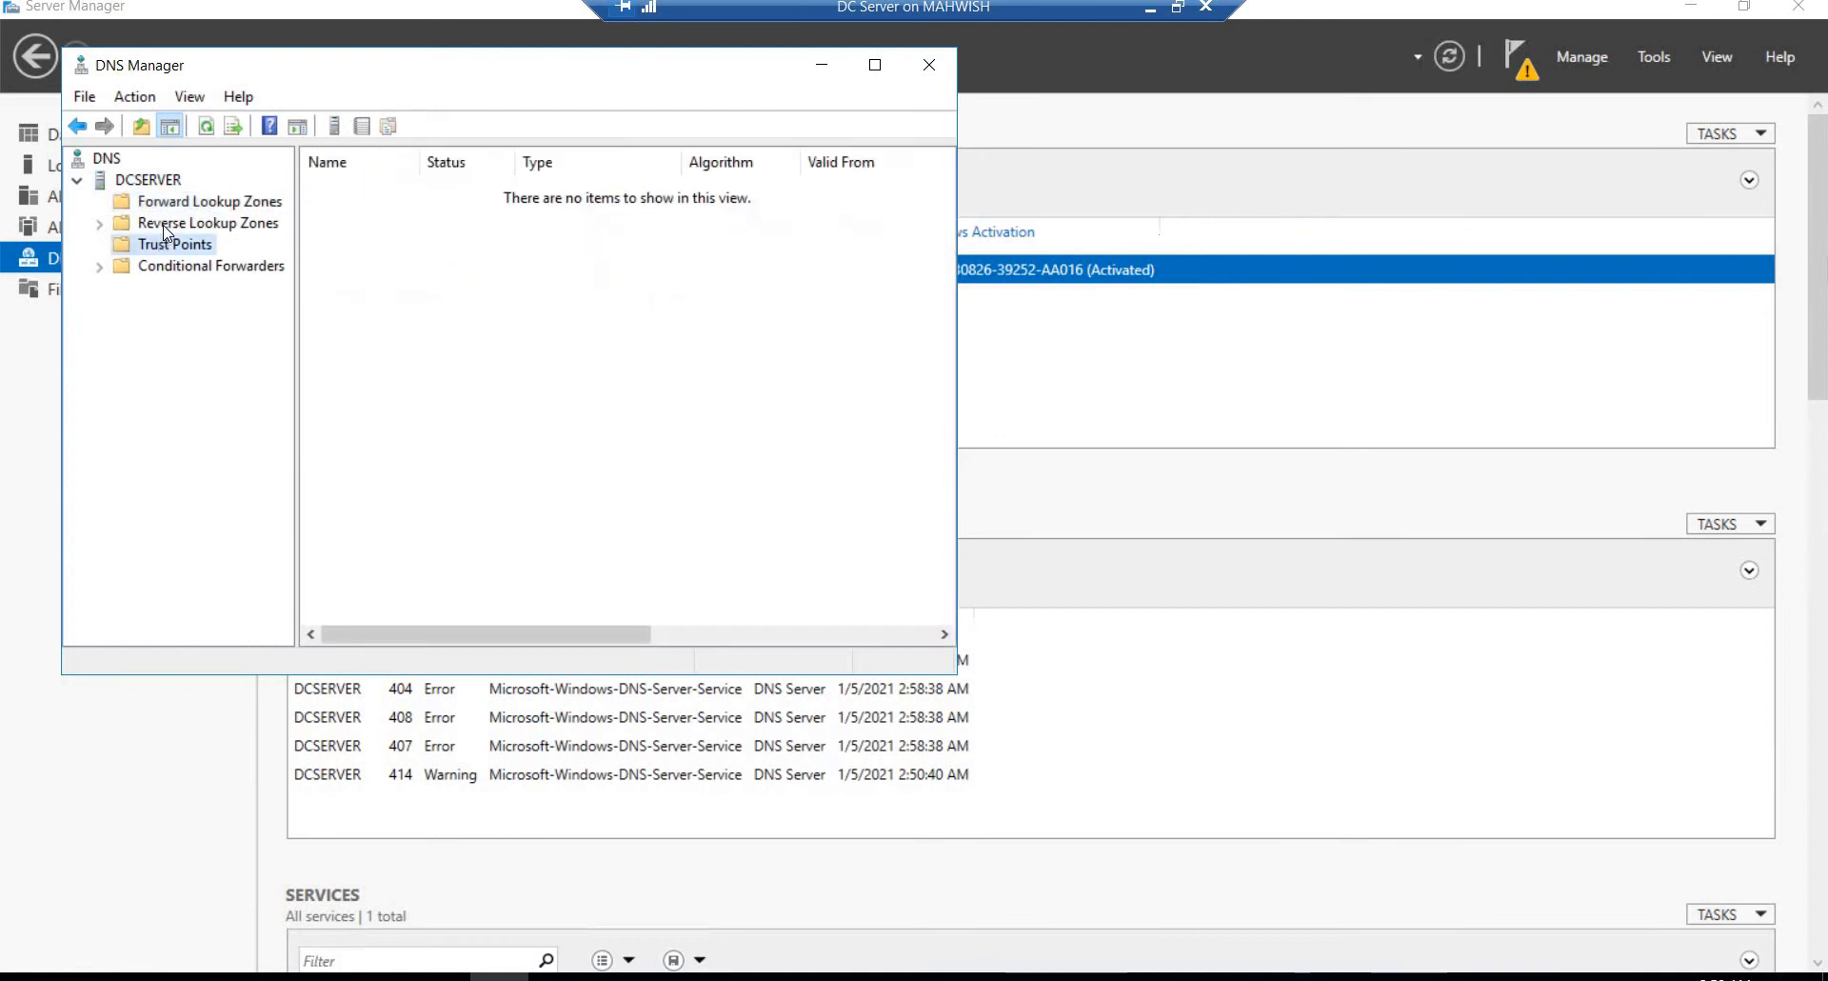
{"action": "left_click", "coordinate": [166, 224]}
{"action": "key", "text": "Left"}
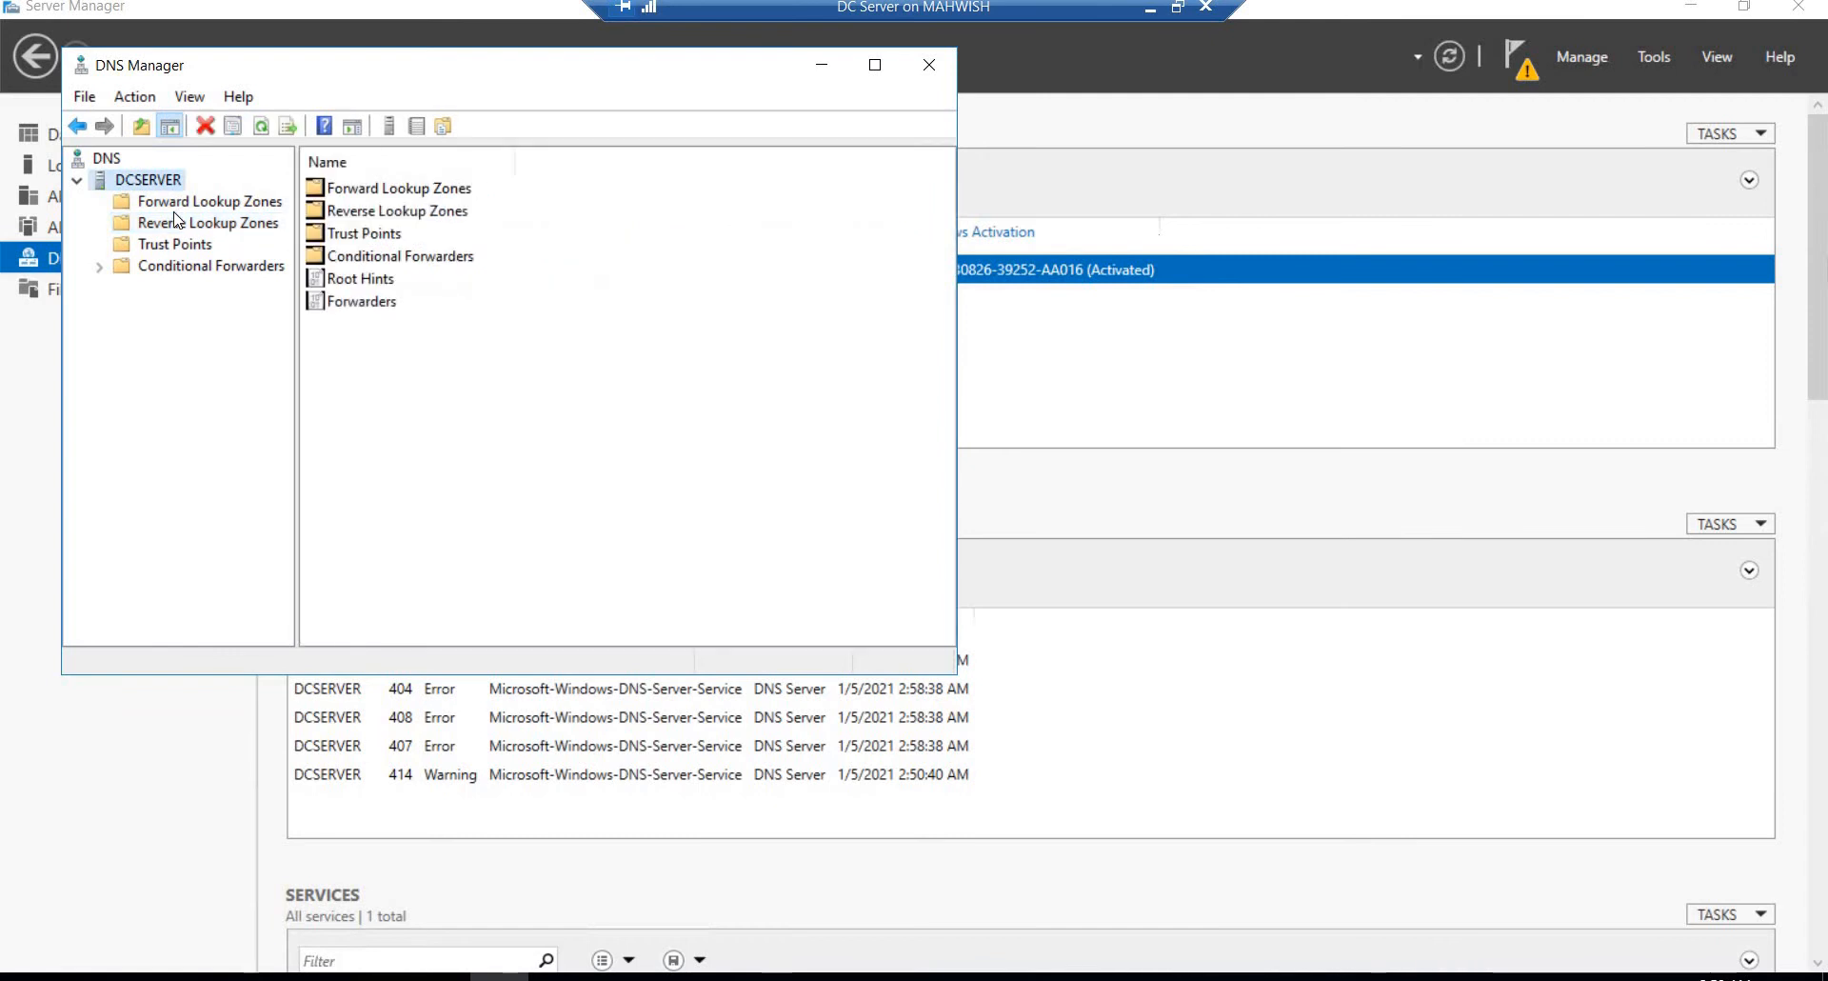
{"action": "left_click", "coordinate": [176, 221]}
{"action": "left_click", "coordinate": [176, 203]}
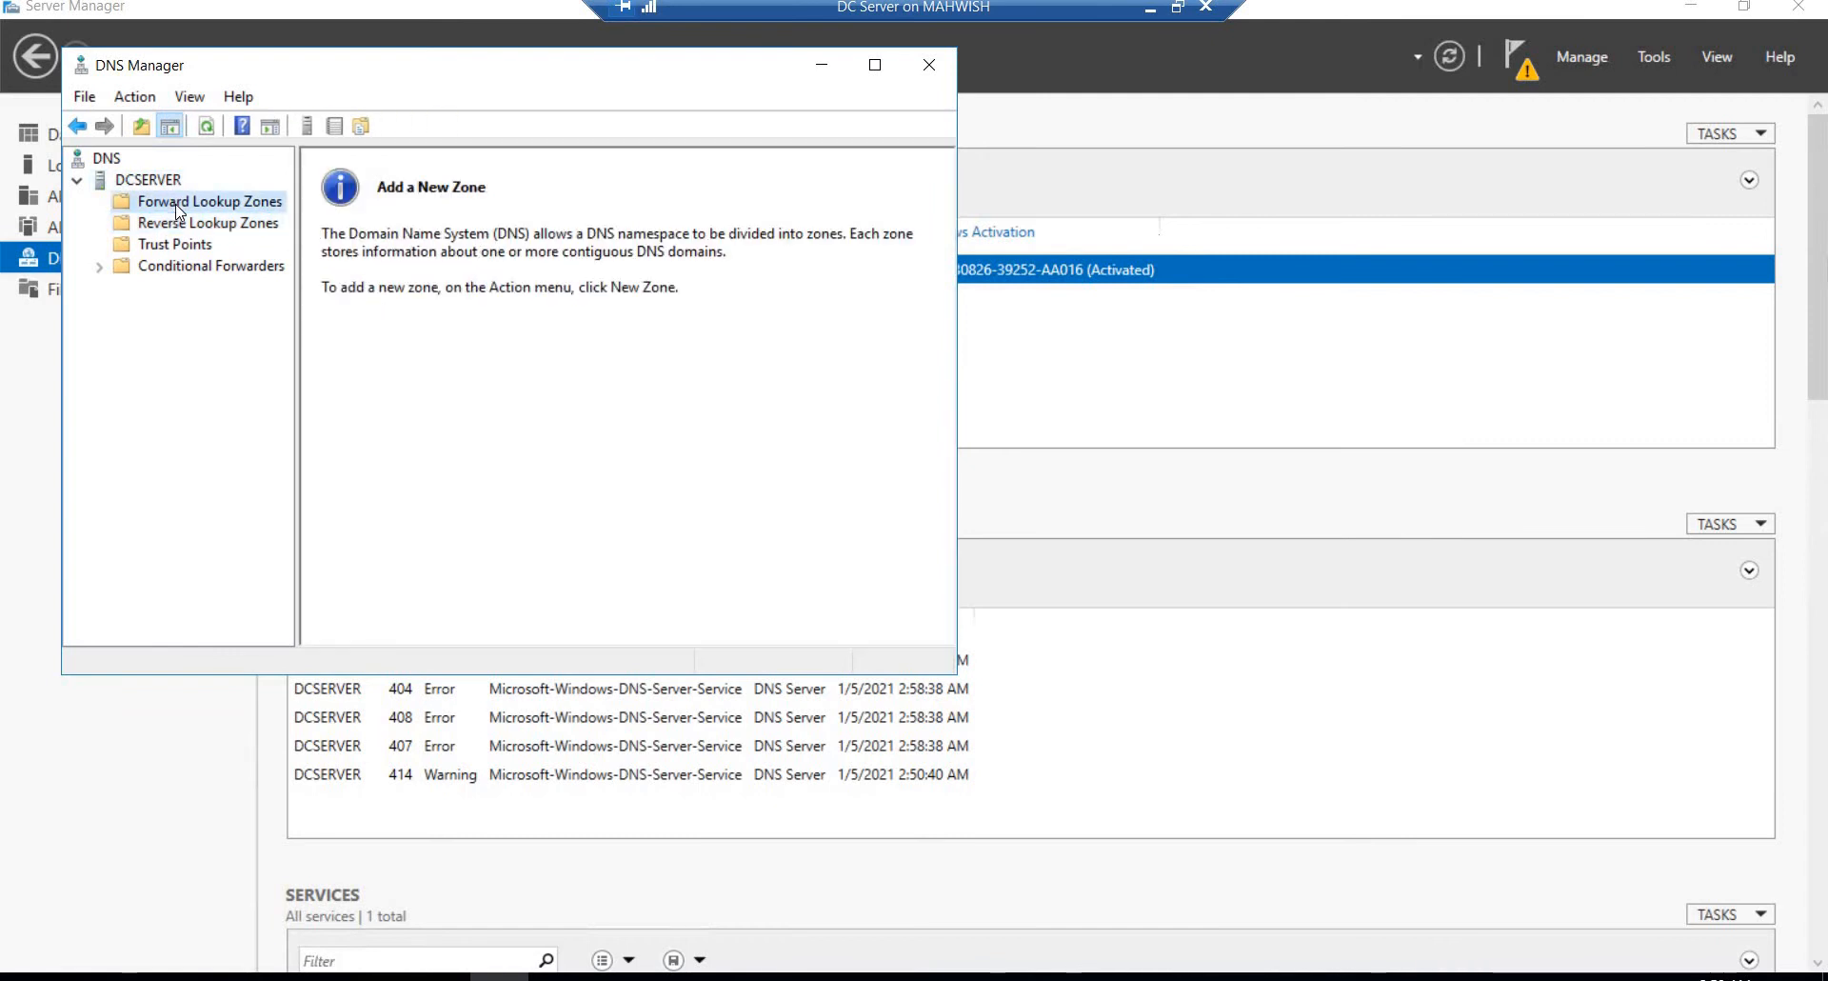
{"action": "left_click", "coordinate": [929, 65]}
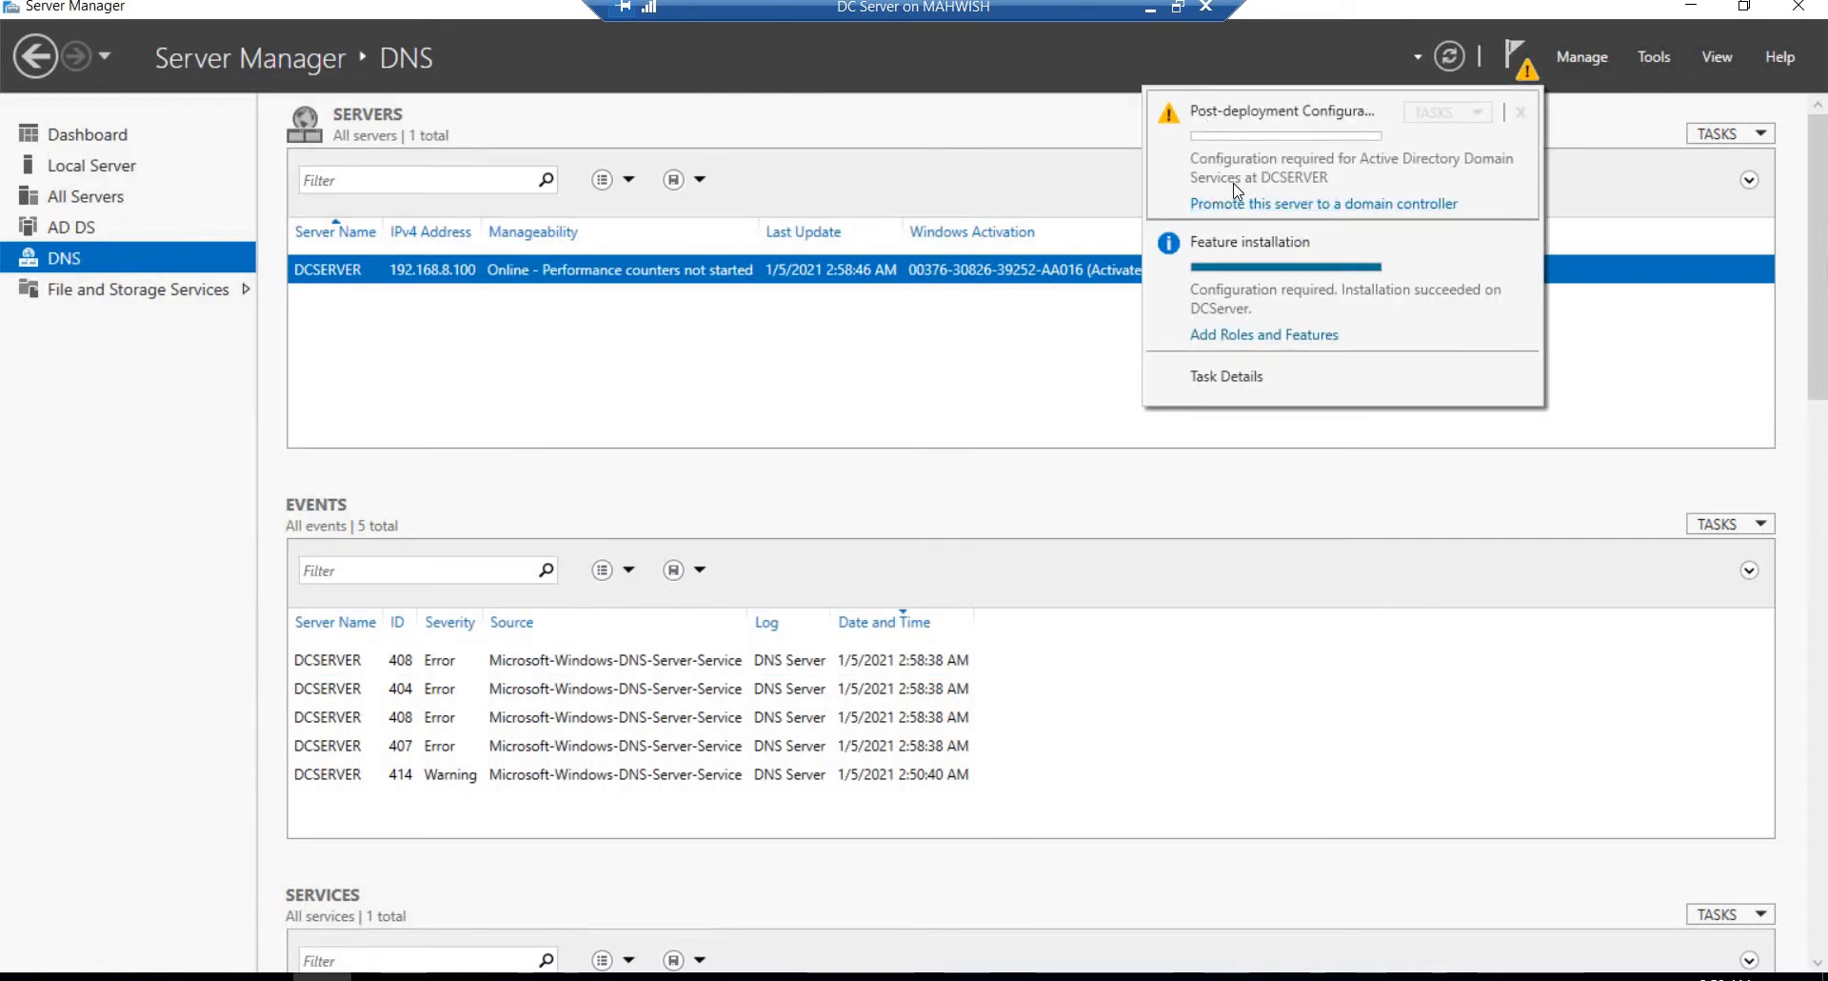
Step: Start promoting this server to a domain controller and choose to add a new forest
{"action": "left_click", "coordinate": [1287, 206]}
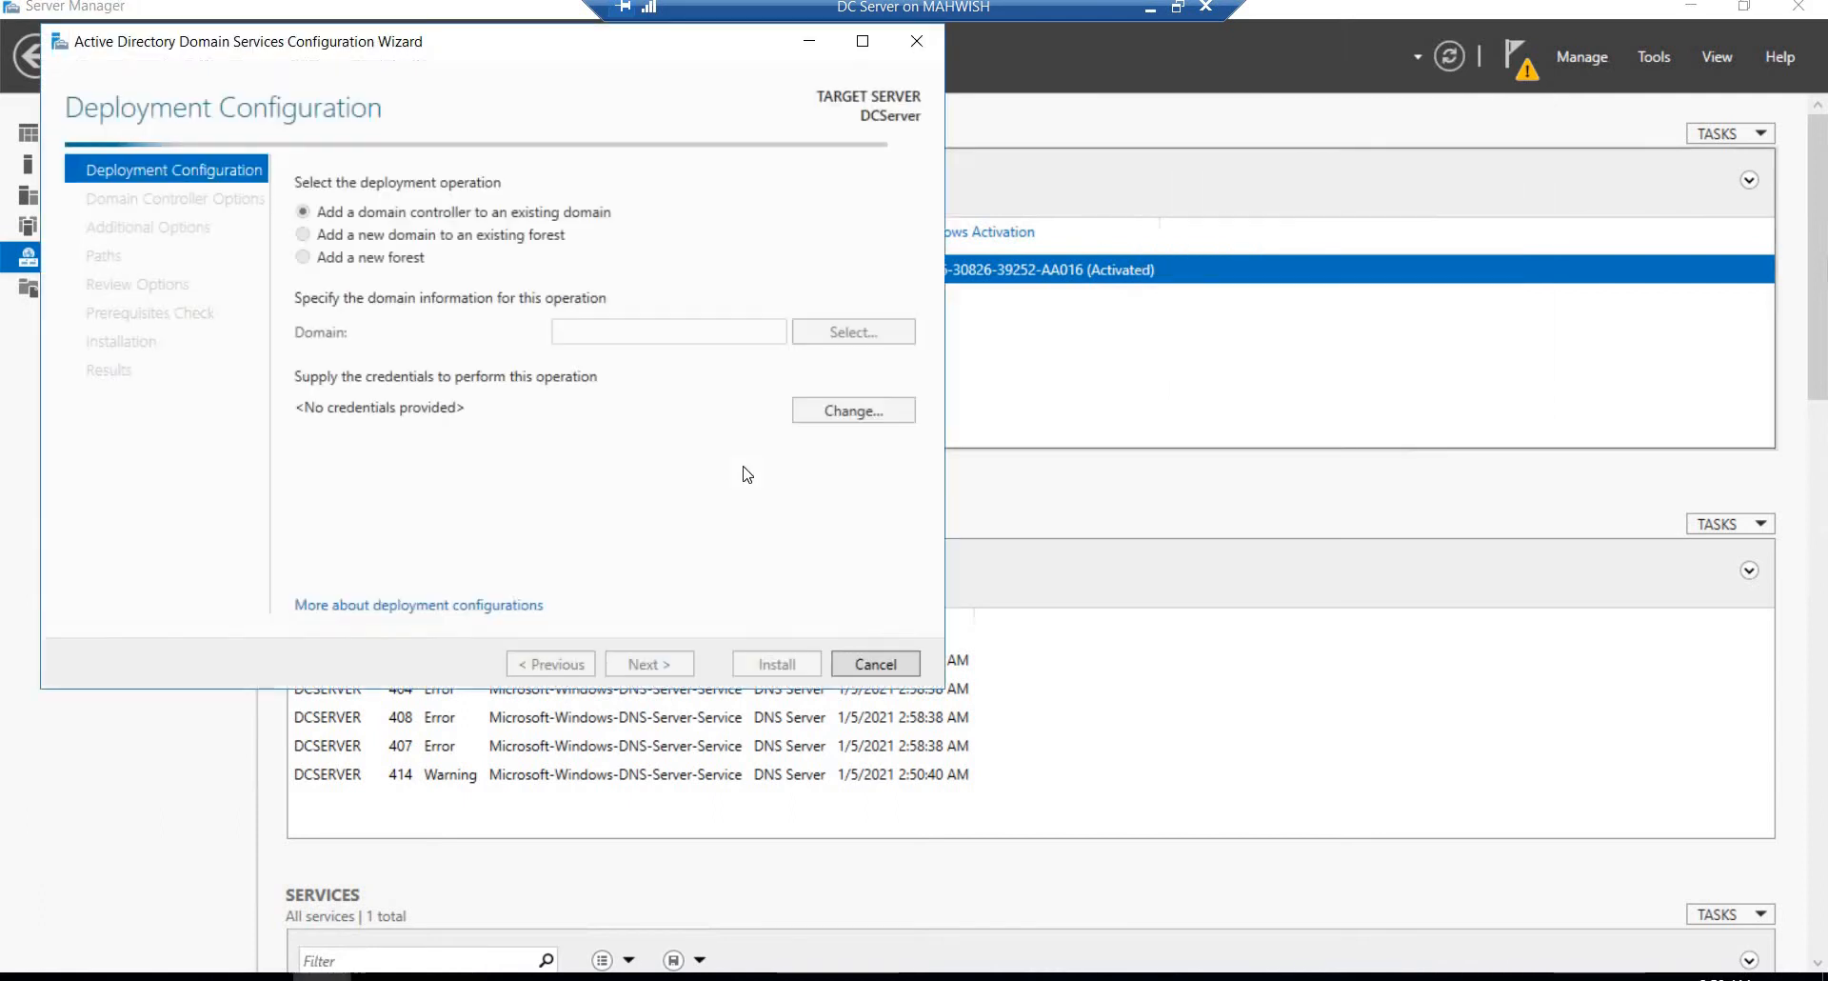
{"action": "left_click", "coordinate": [304, 258]}
{"action": "left_click", "coordinate": [614, 331]}
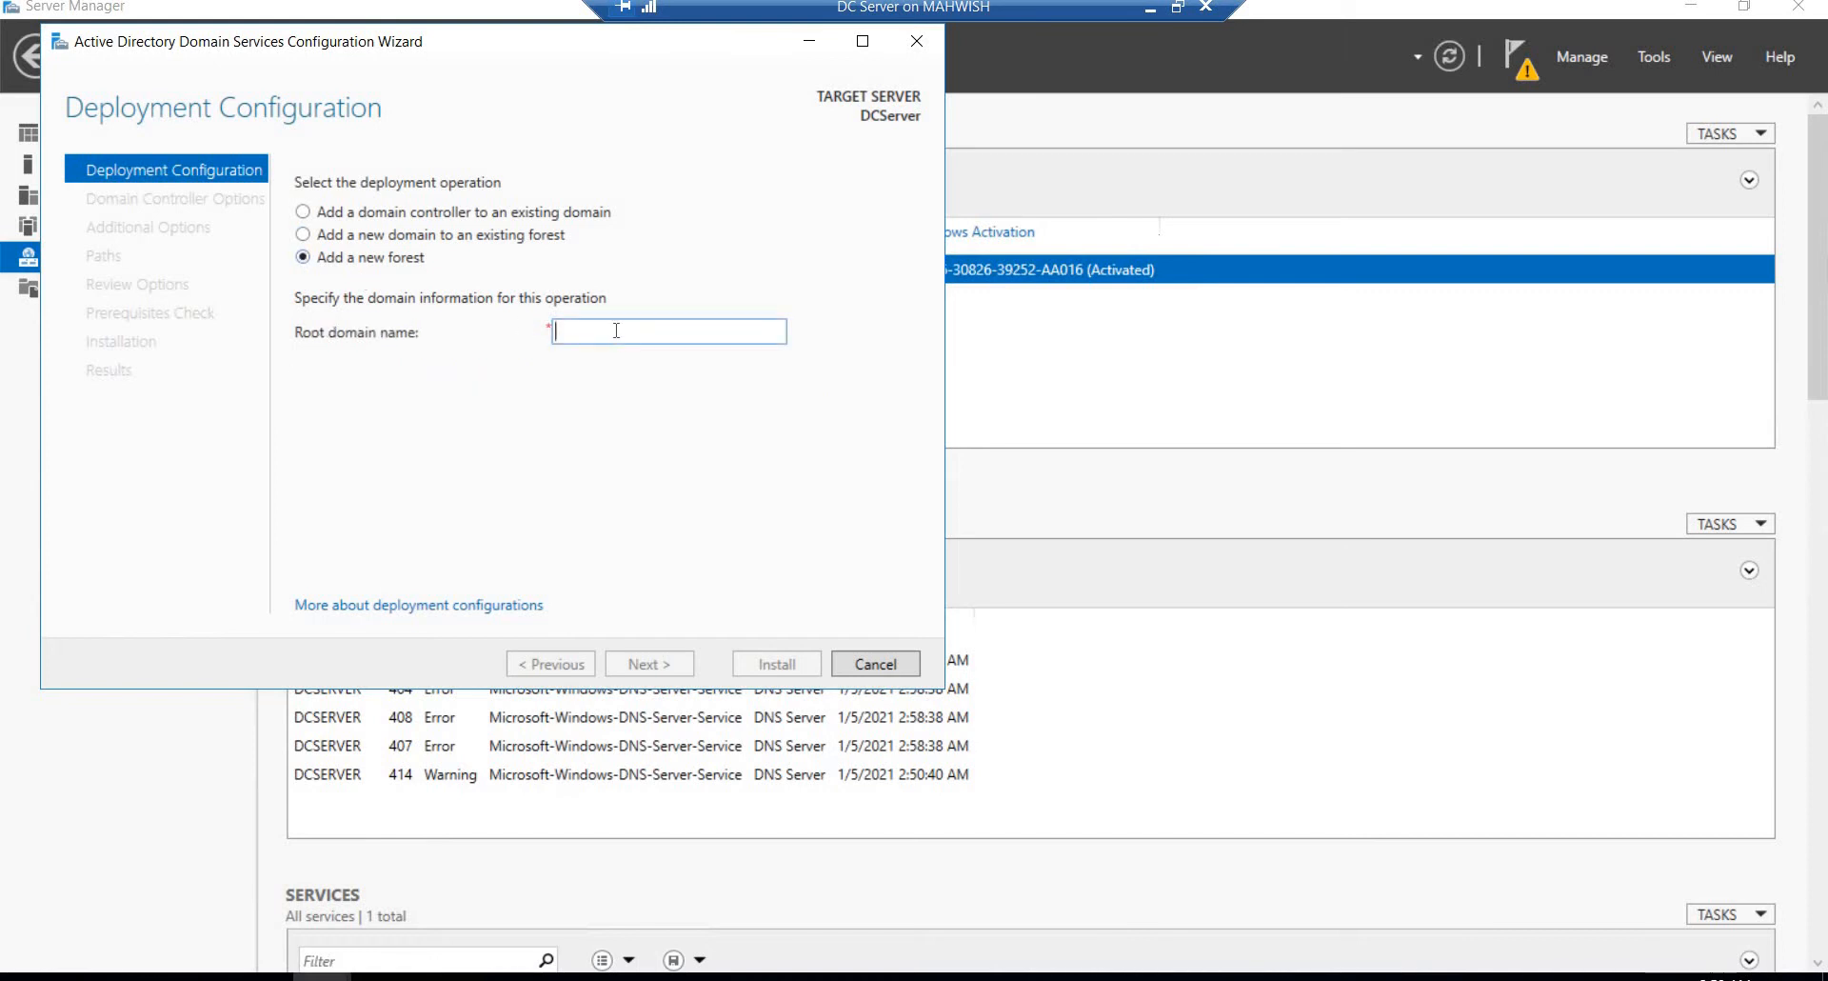
{"action": "type", "text": "."}
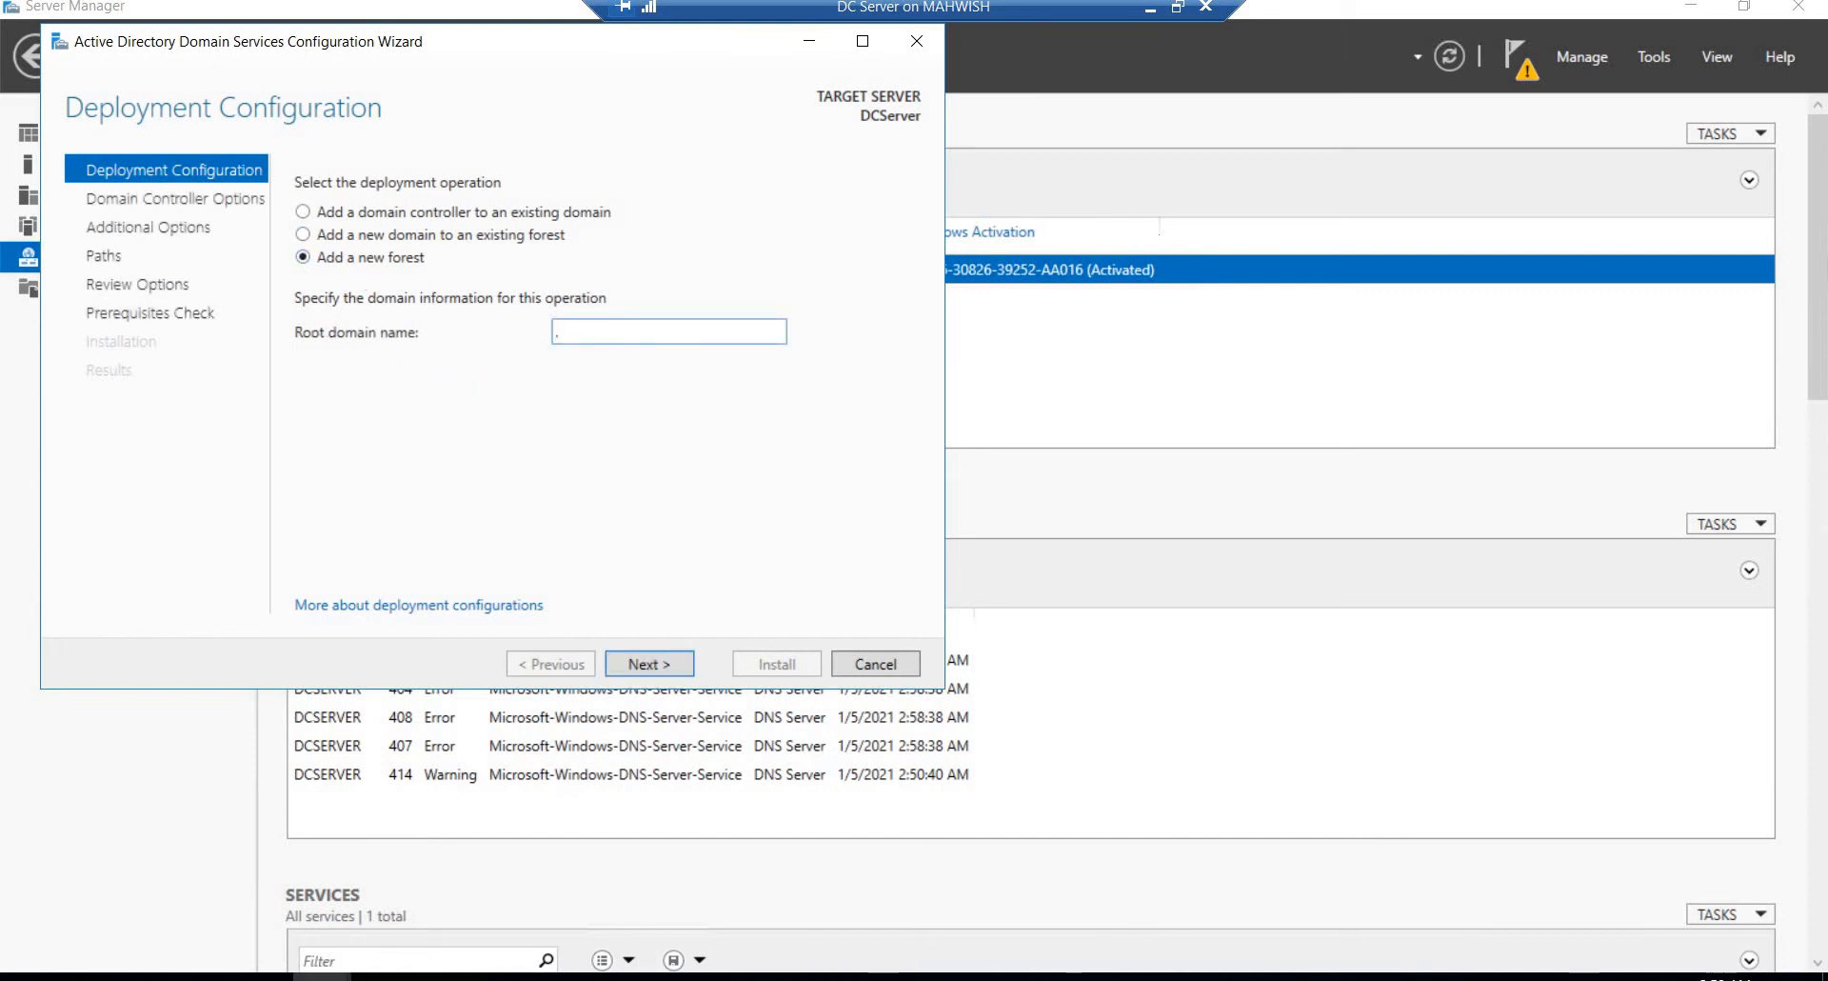
{"action": "type", "text": "technolog"}
{"action": "key", "text": "BackSpace"}
{"action": "key", "text": "BackSpace"}
{"action": "key", "text": "BackSpace"}
{"action": "key", "text": "BackSpace"}
{"action": "key", "text": "BackSpace"}
{"action": "key", "text": "BackSpace"}
{"action": "key", "text": "BackSpace"}
{"action": "key", "text": "BackSpace"}
{"action": "key", "text": "BackSpace"}
{"action": "key", "text": "BackSpace"}
{"action": "key", "text": "BackSpace"}
{"action": "key", "text": "BackSpace"}
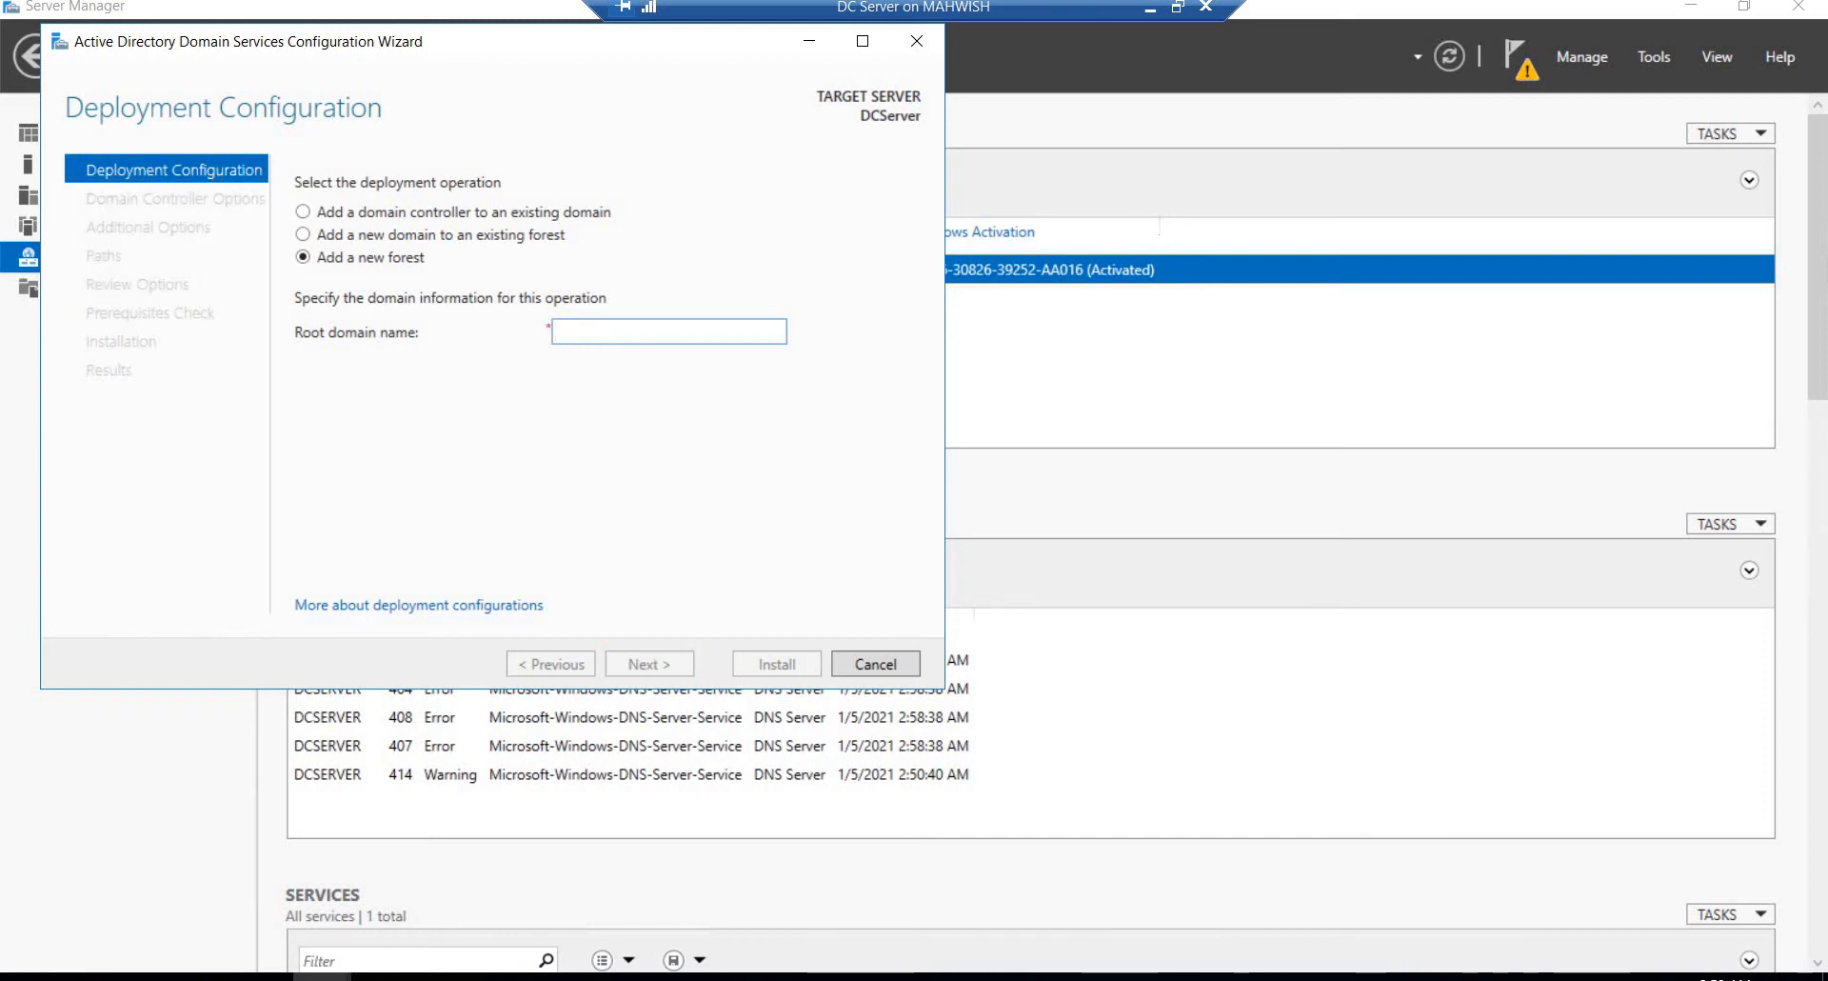
{"action": "type", "text": "inov"}
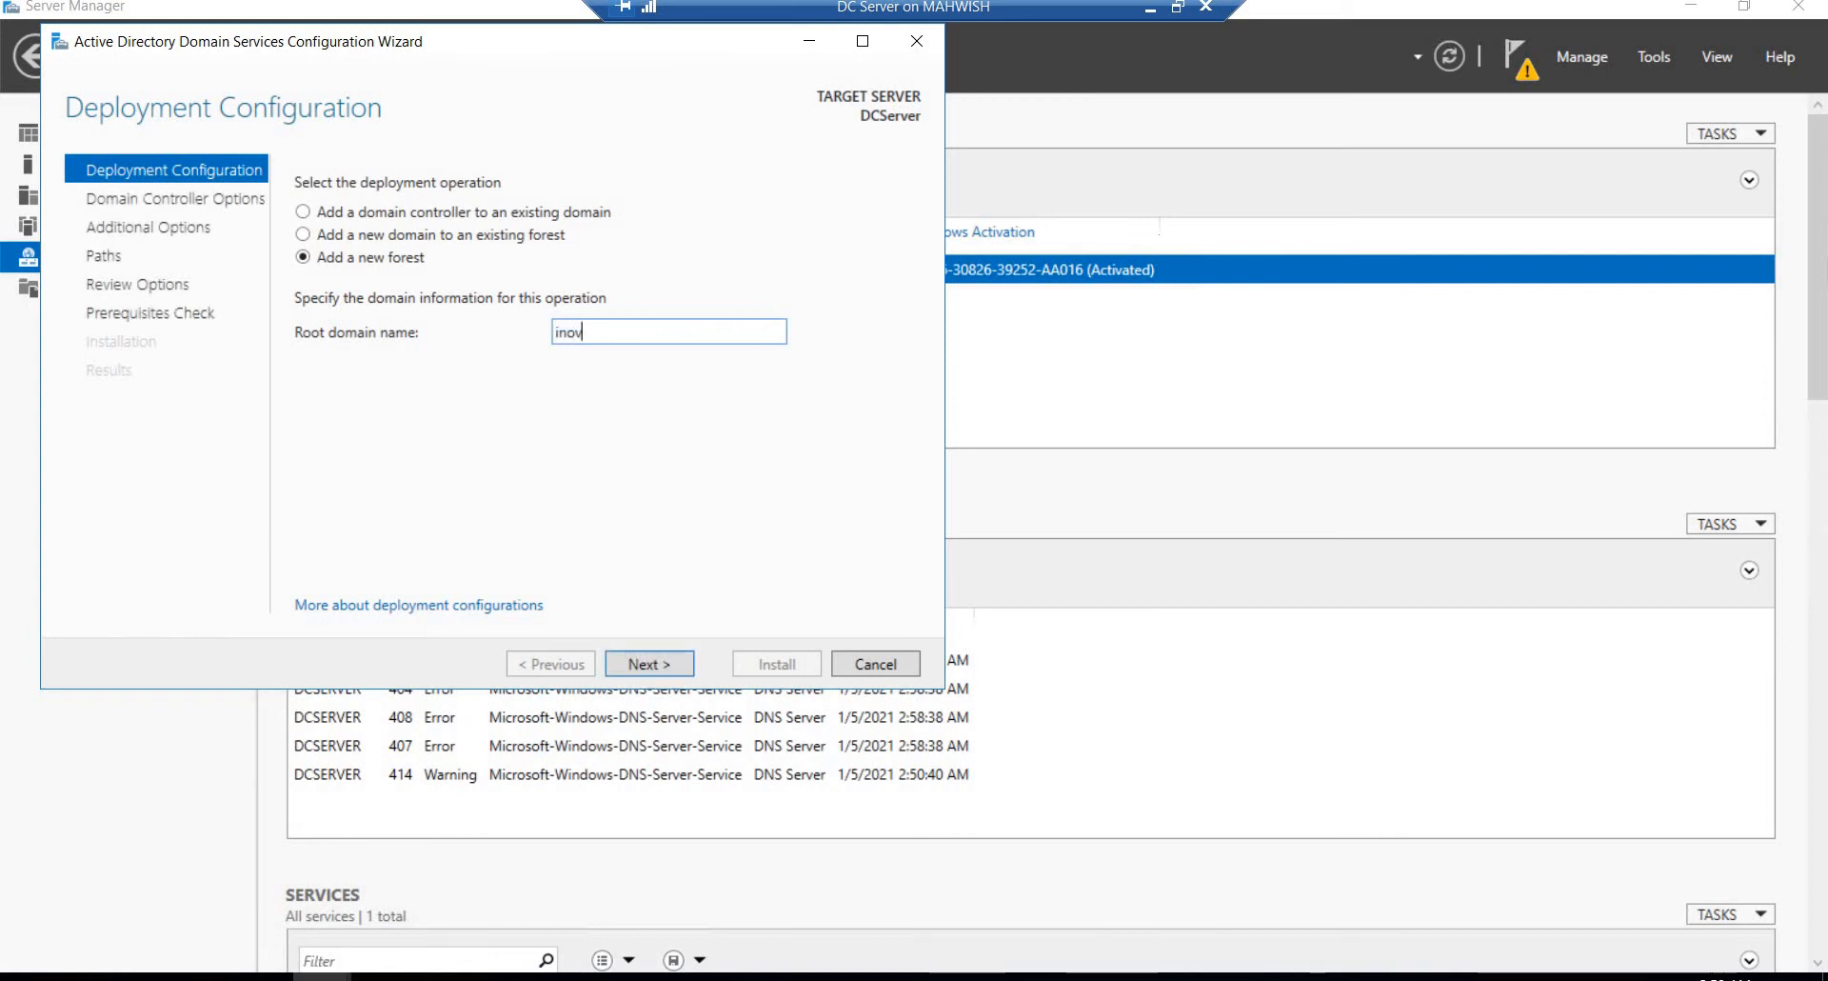
{"action": "type", "text": "n"}
{"action": "key", "text": "BackSpace"}
{"action": "key", "text": "BackSpace"}
Step: Set the new forest's root domain name to technology.com and proceed to the domain controller options
{"action": "type", "text": "technology.com"}
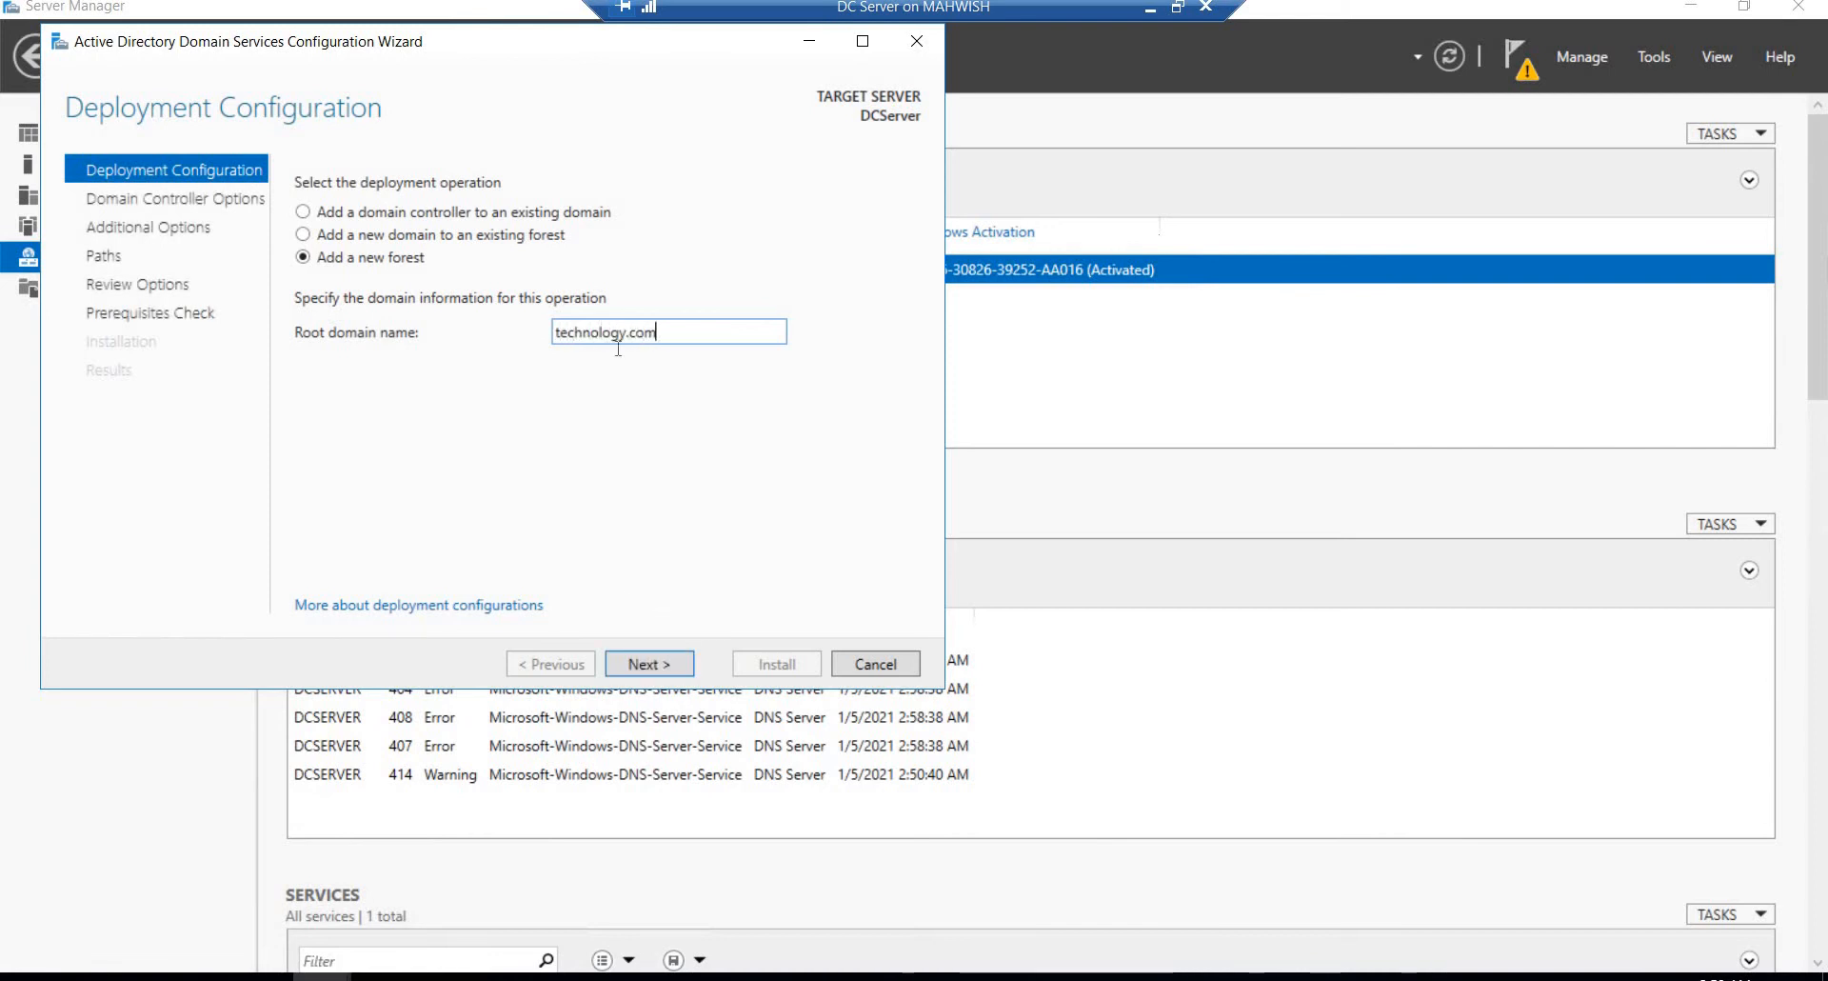
{"action": "left_click", "coordinate": [649, 666]}
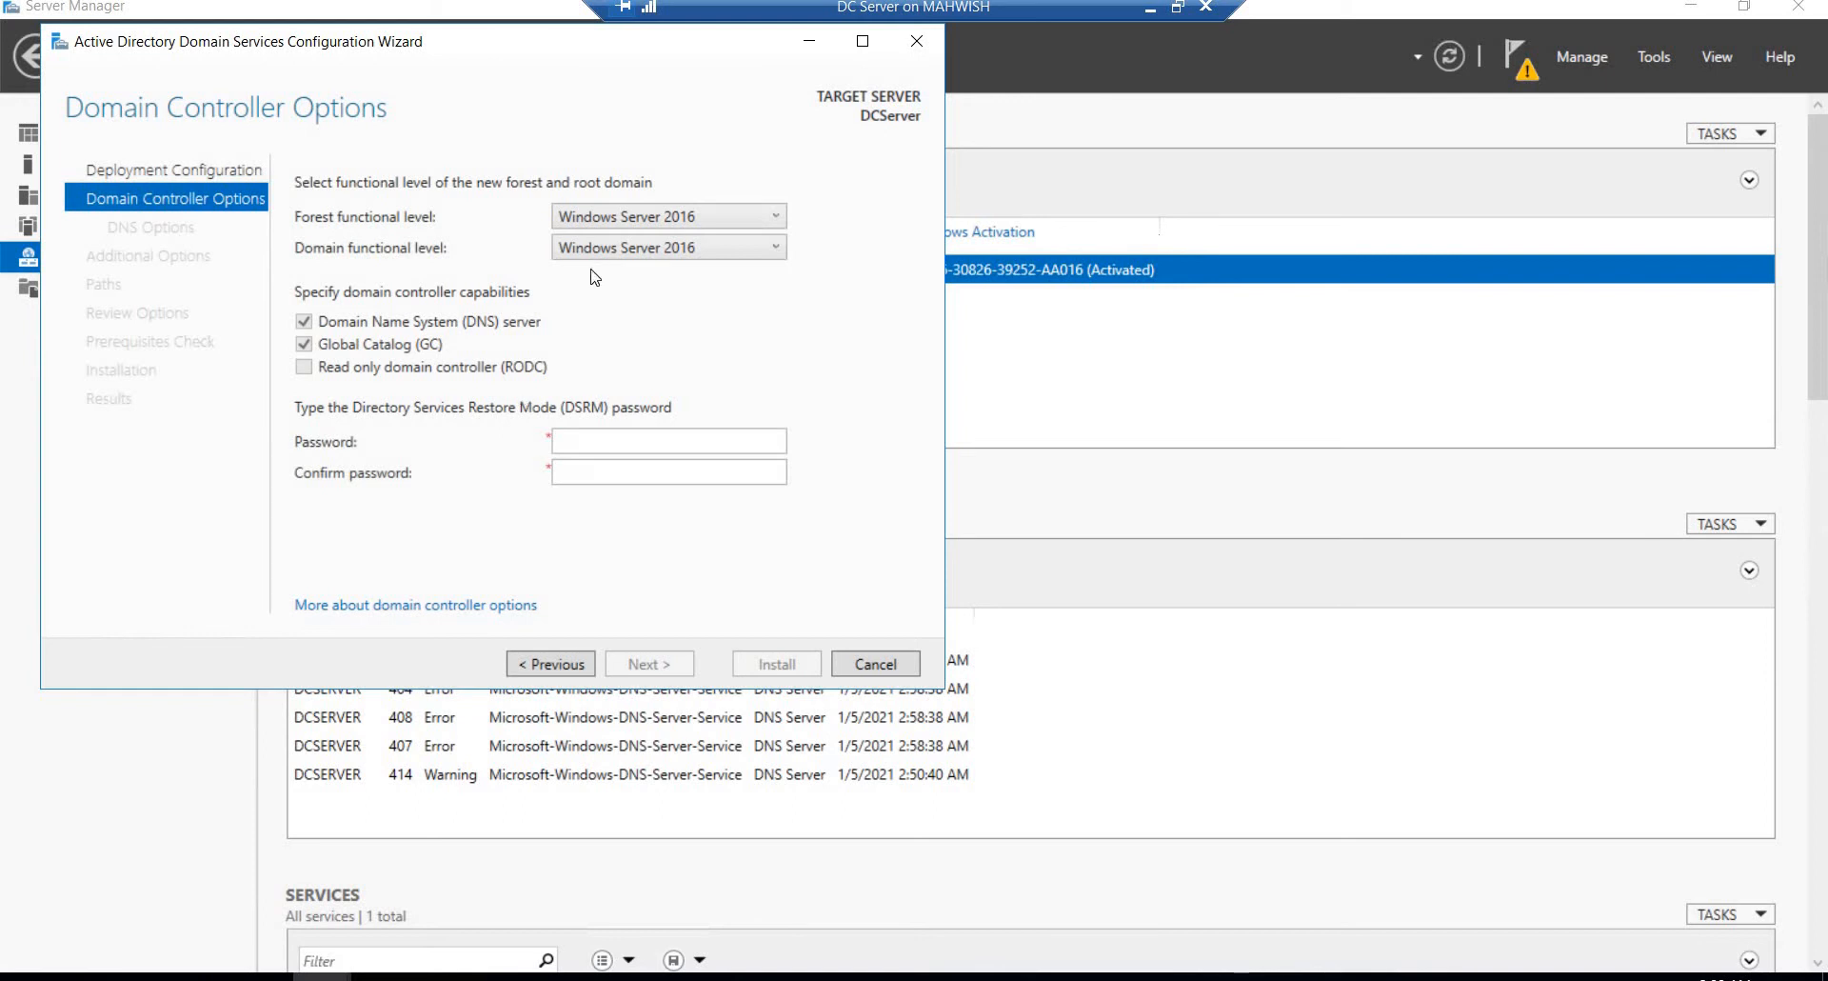
Step: Enter and confirm the Directory Services Restore Mode password, keeping the Windows Server 2016 functional levels, and proceed to the DNS options
{"action": "left_click", "coordinate": [595, 442]}
{"action": "type", "text": "●●"}
{"action": "key", "text": "BackSpace"}
{"action": "key", "text": "BackSpace"}
{"action": "type", "text": "●●●●●●●●"}
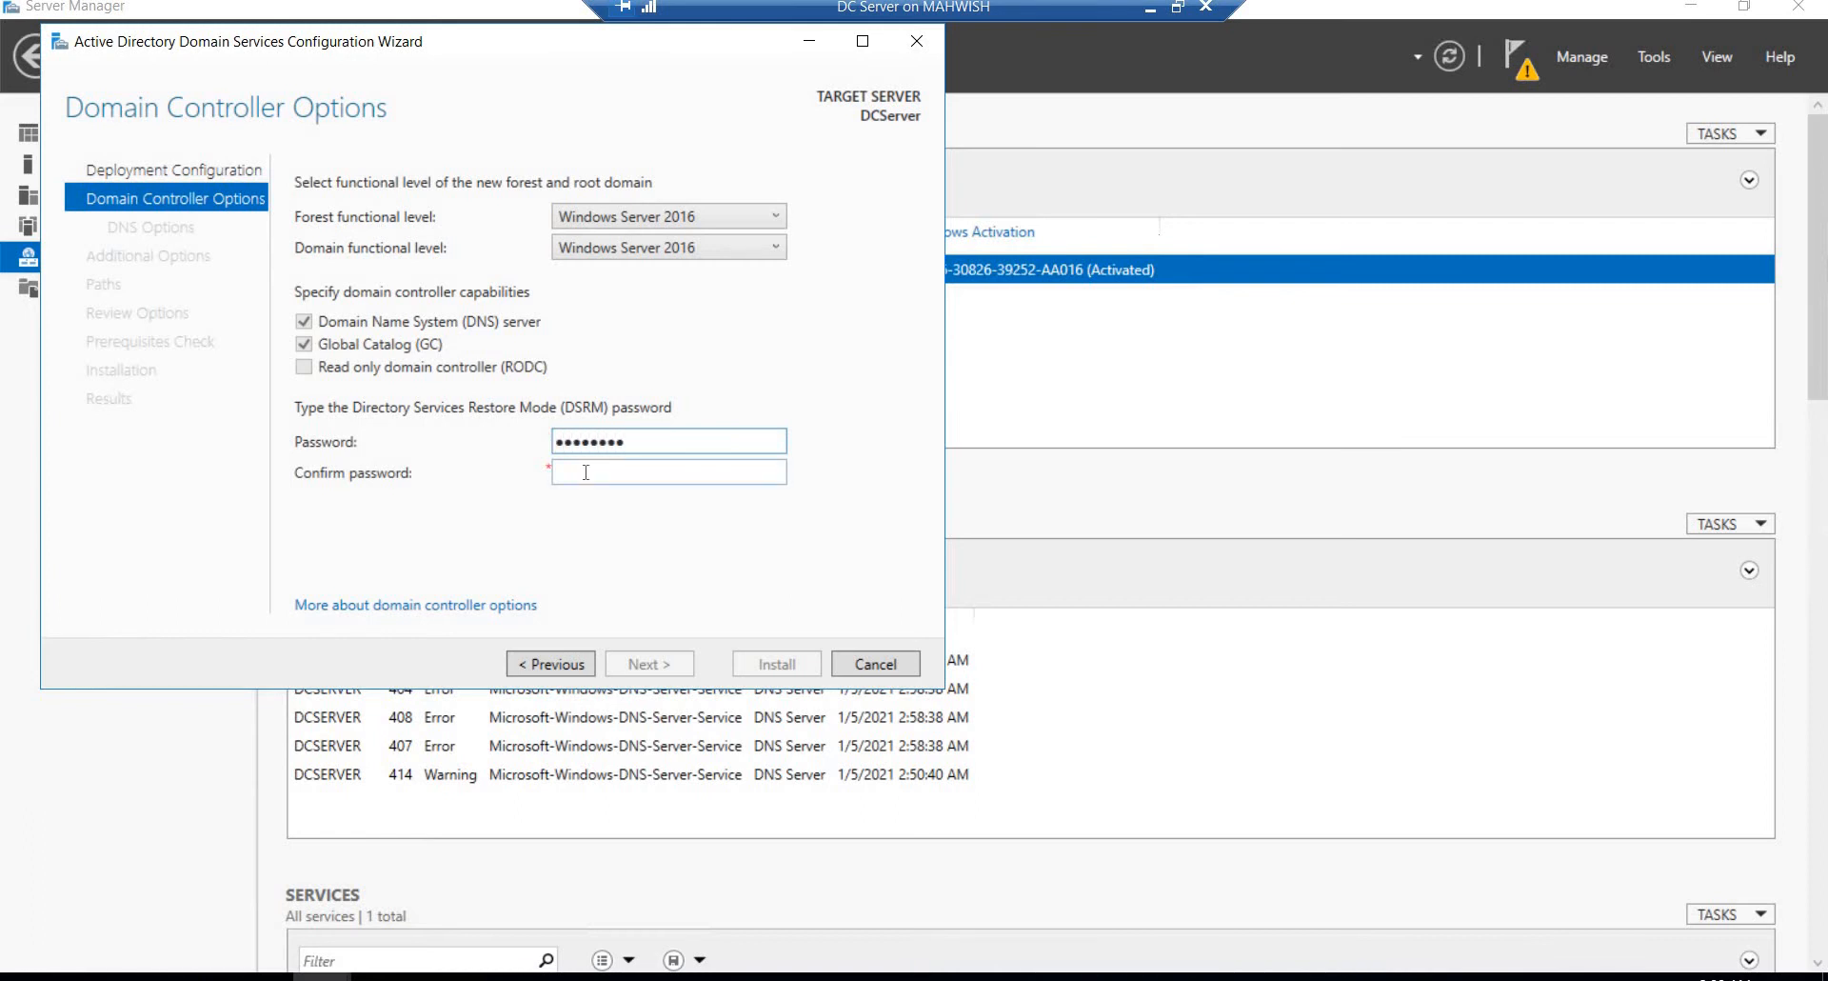
{"action": "left_click", "coordinate": [585, 471]}
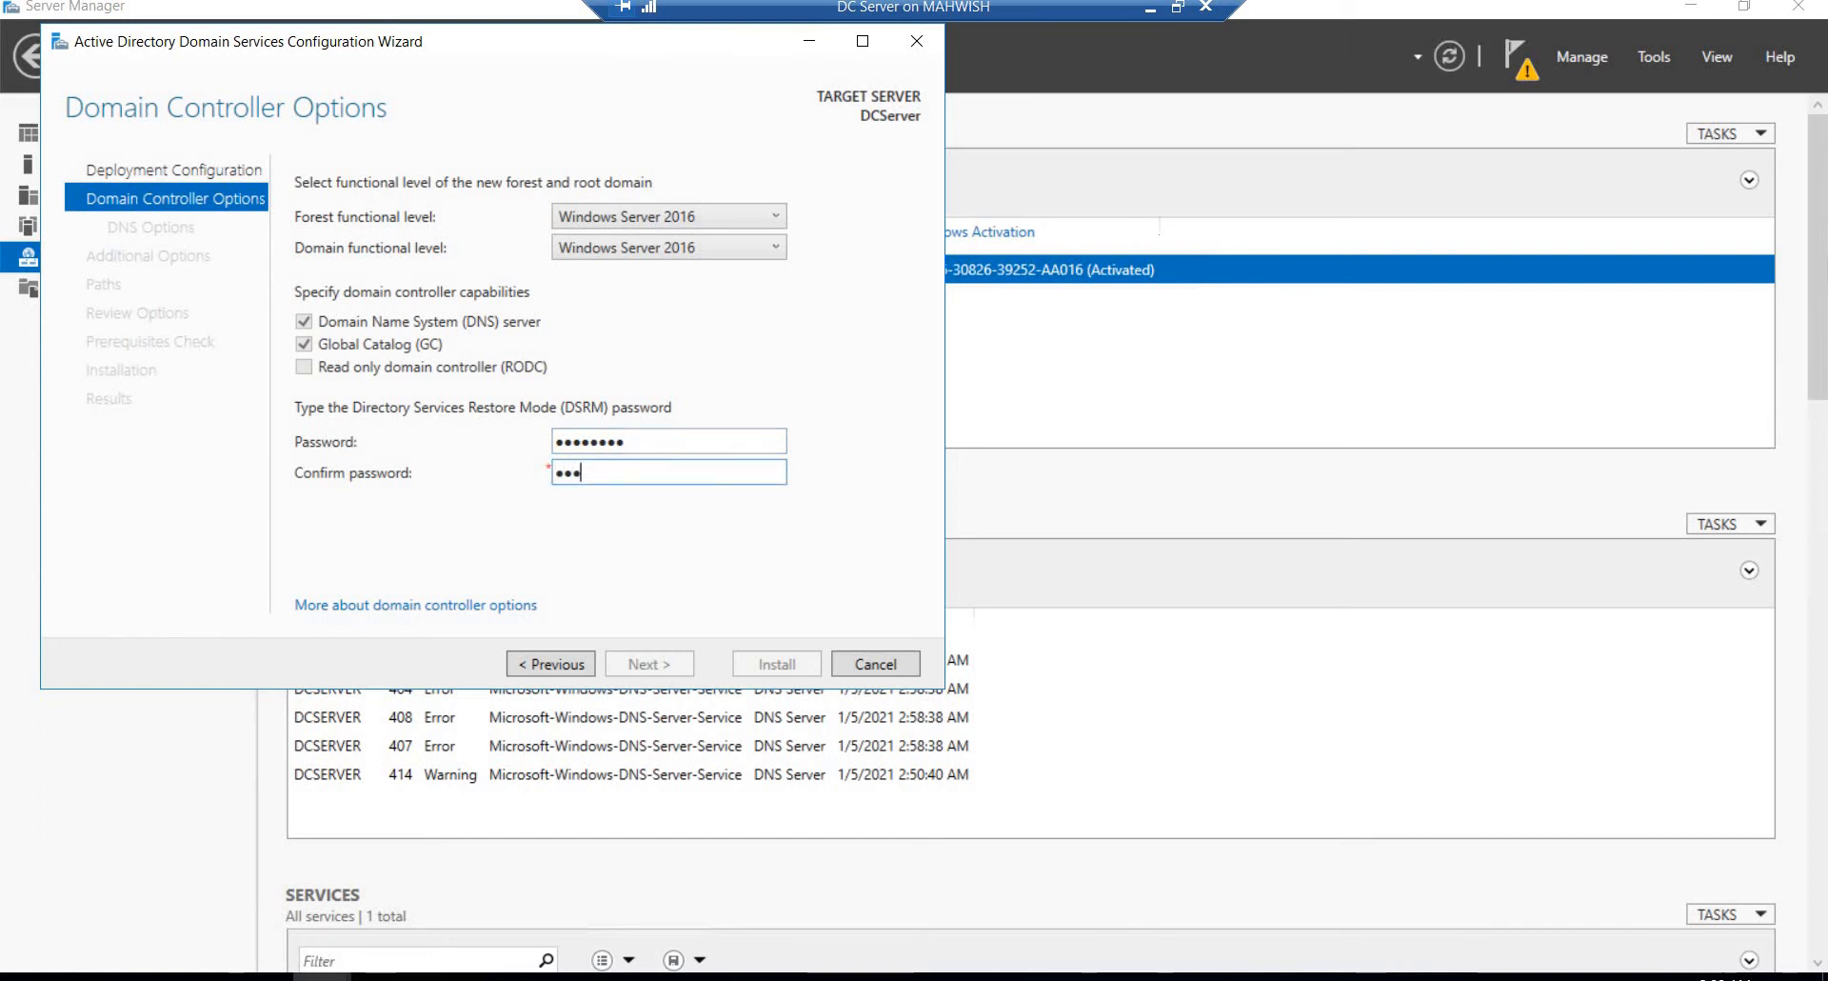
{"action": "type", "text": "●●●●●●●●●"}
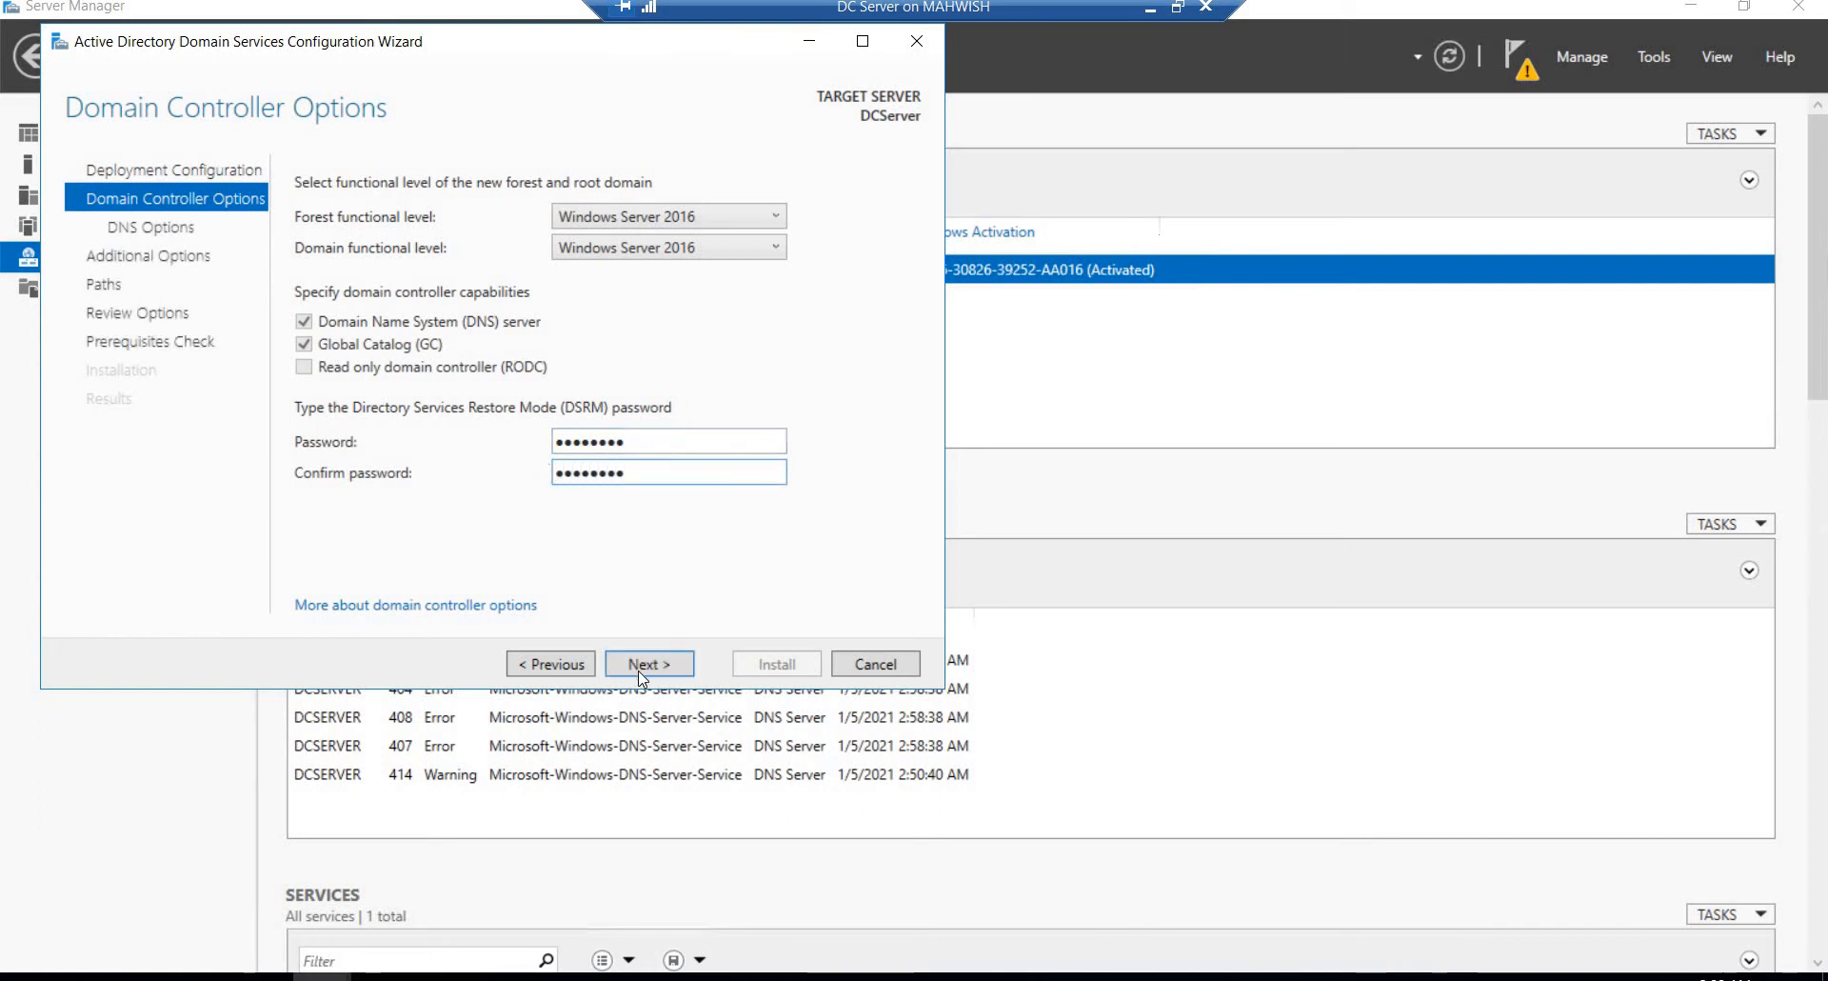
{"action": "left_click", "coordinate": [641, 666]}
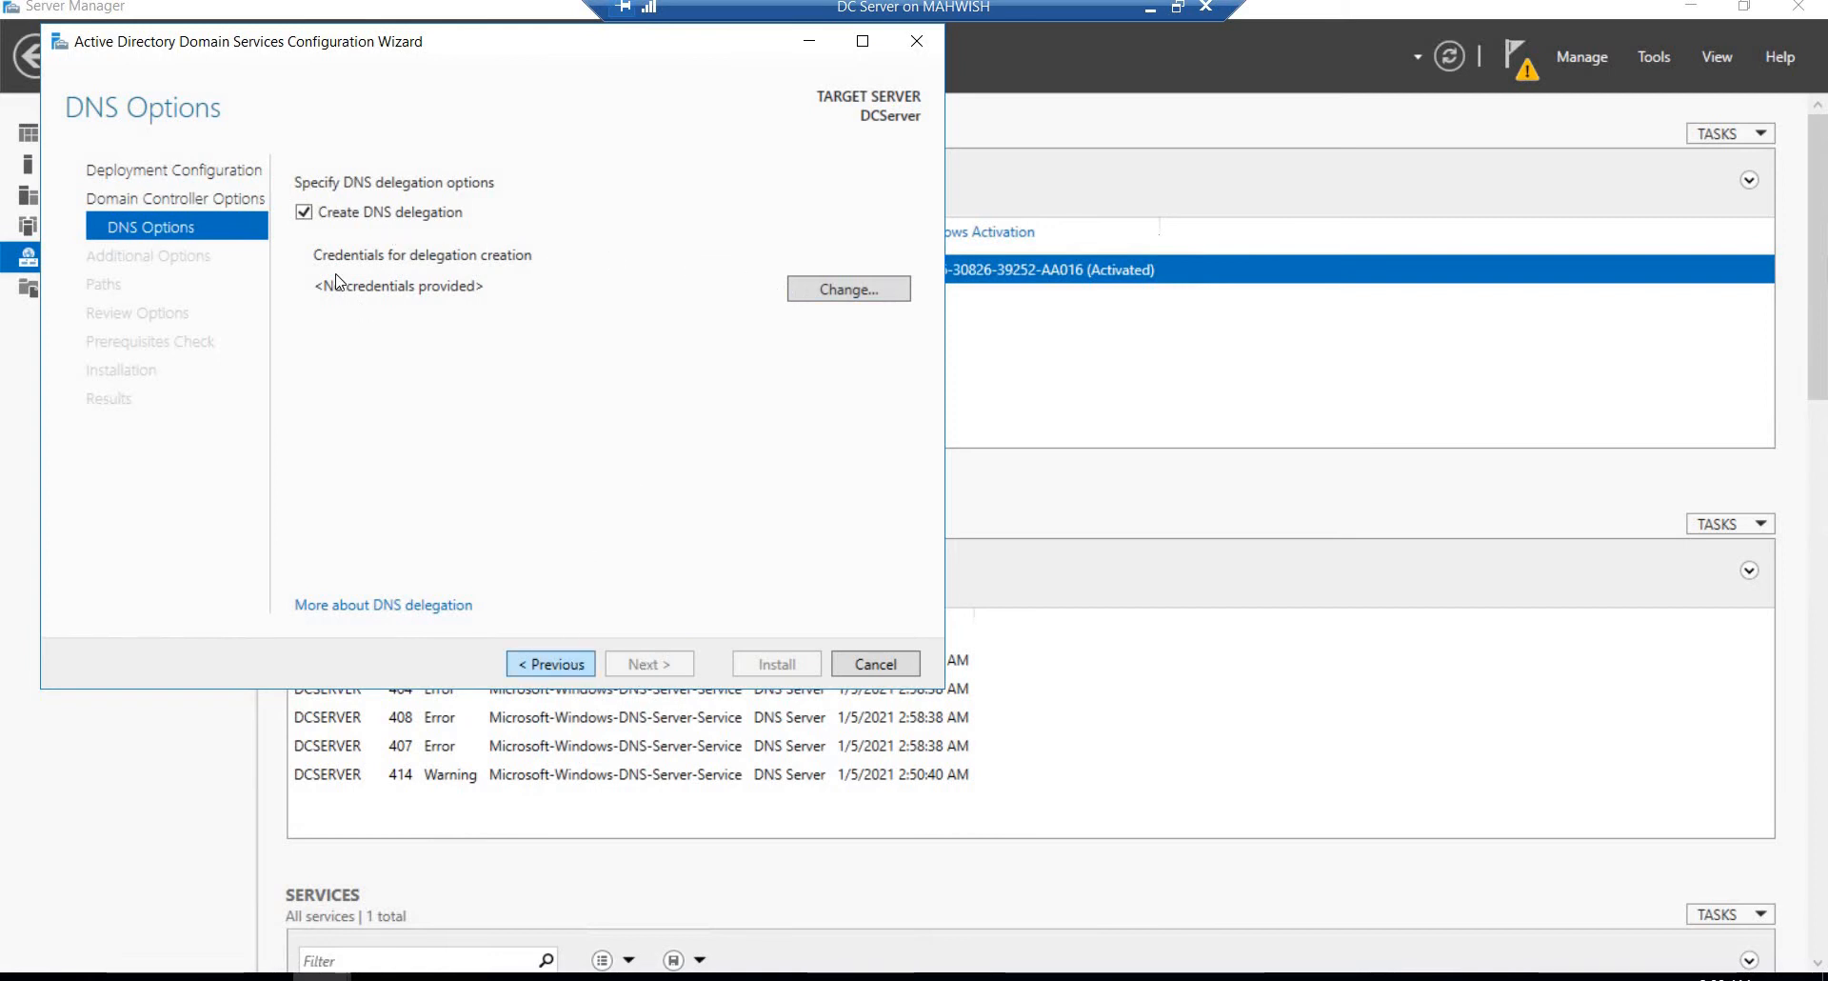
Step: Supply the administrator user name and account password as the DNS delegation credentials and proceed to the additional options
{"action": "left_click", "coordinate": [819, 293]}
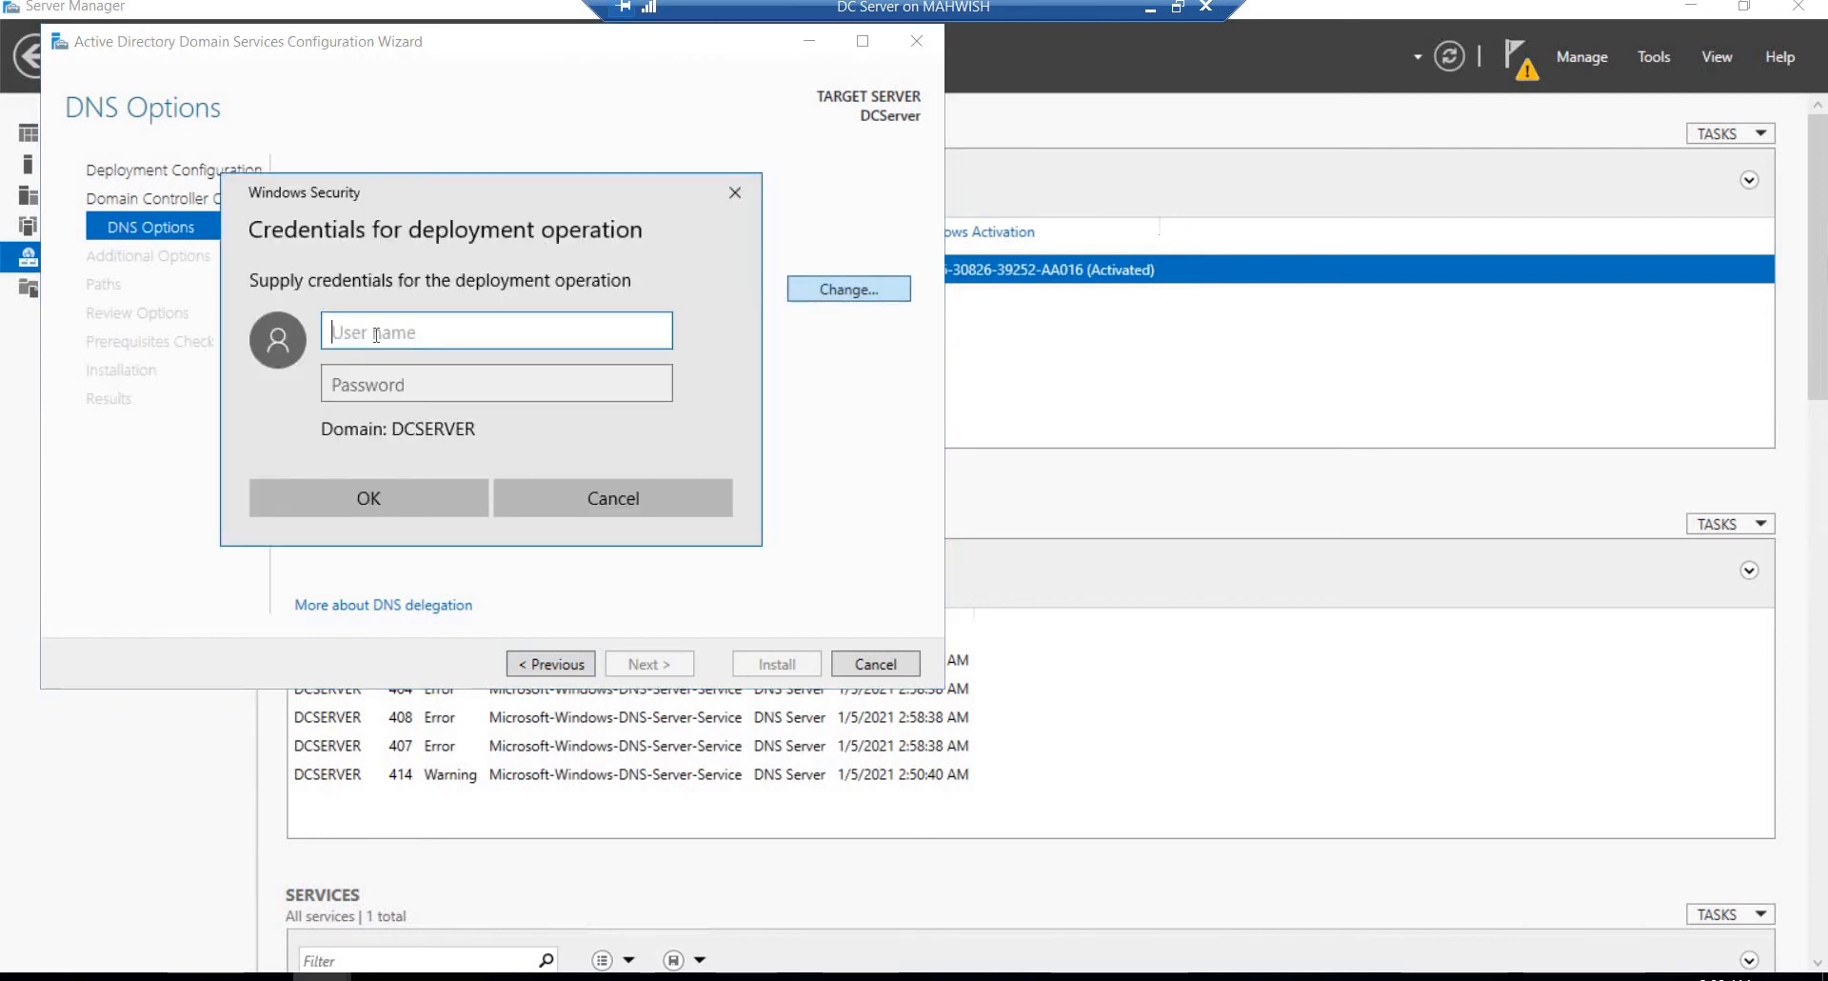
{"action": "type", "text": "a"}
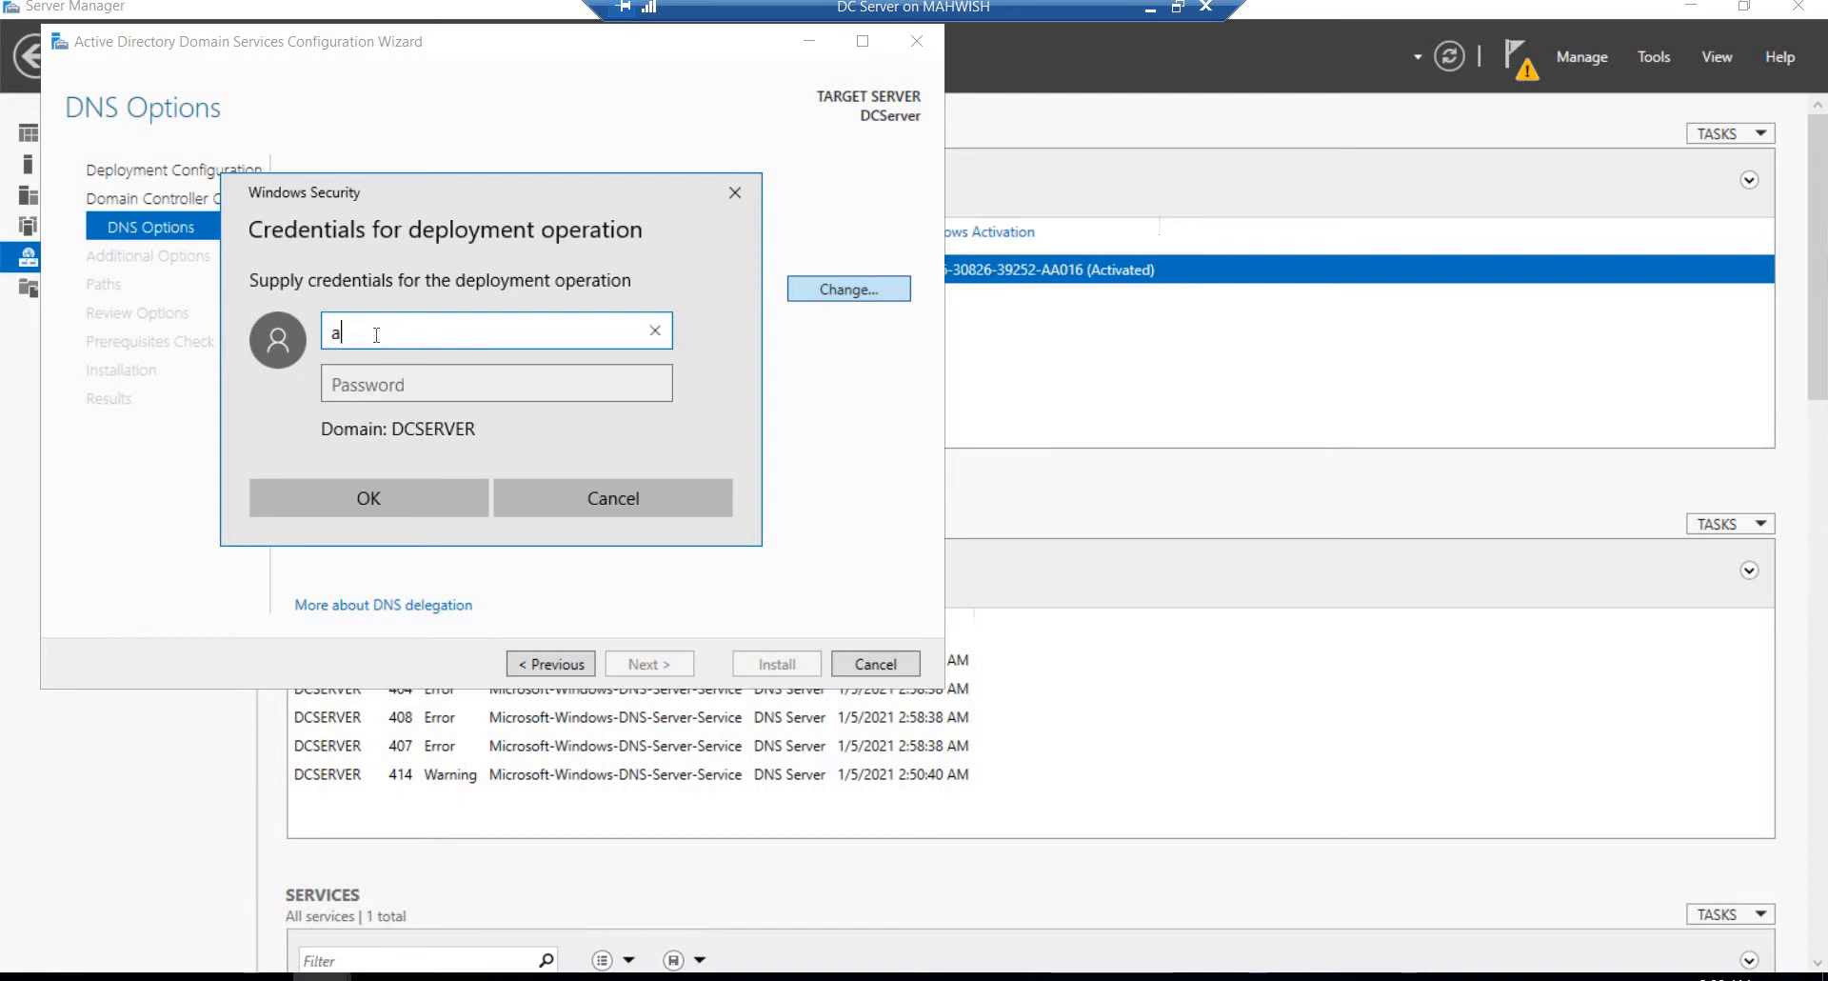
{"action": "type", "text": "dministrator"}
{"action": "left_click", "coordinate": [371, 386]}
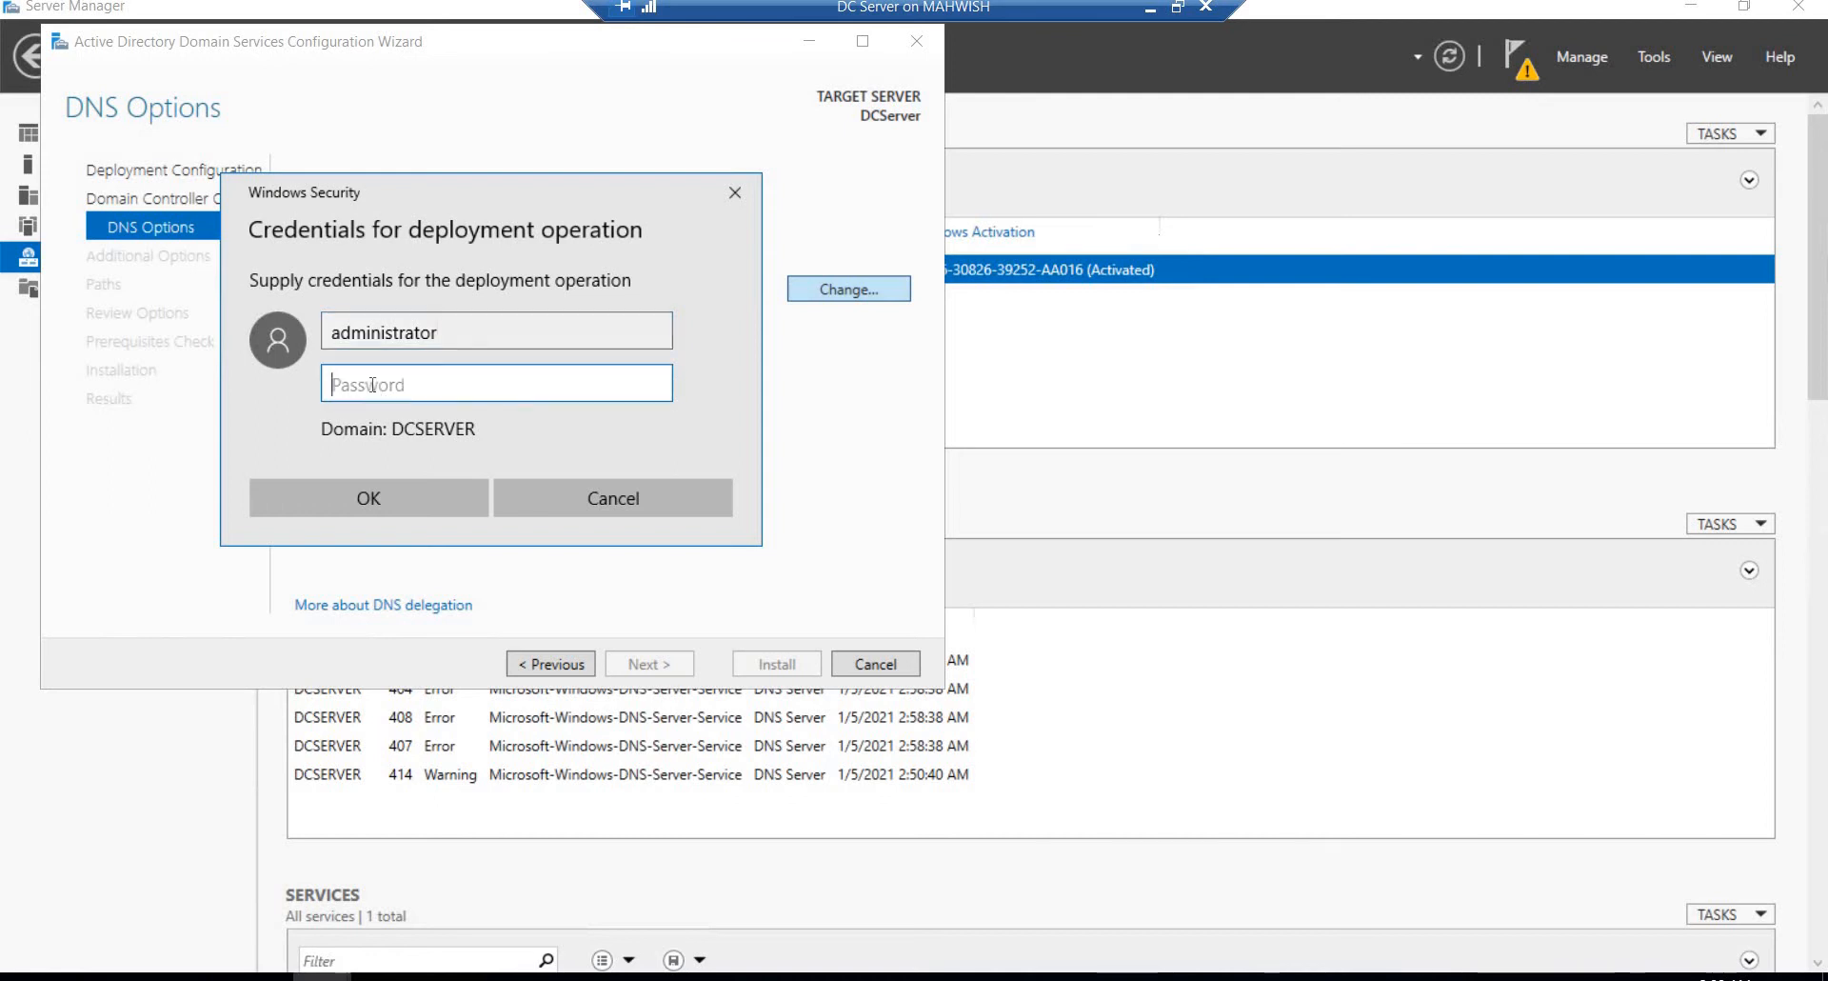
{"action": "type", "text": "P●●●●●●●"}
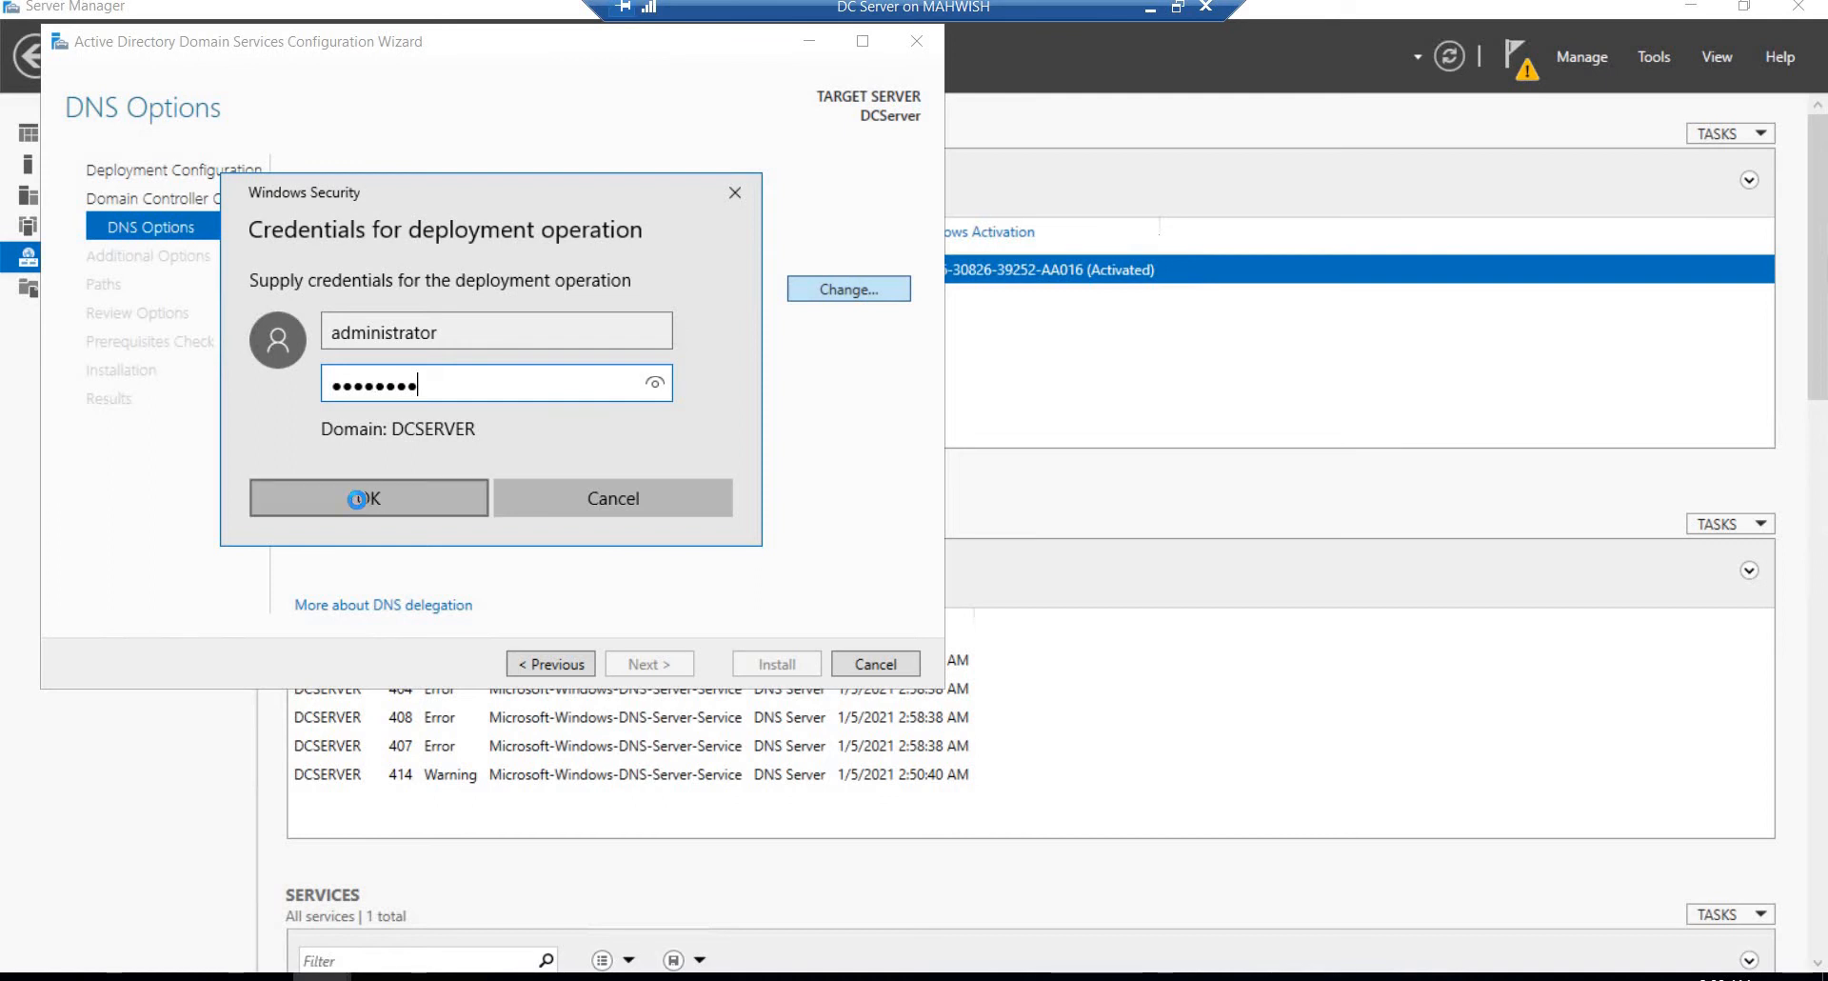
{"action": "left_click", "coordinate": [357, 500]}
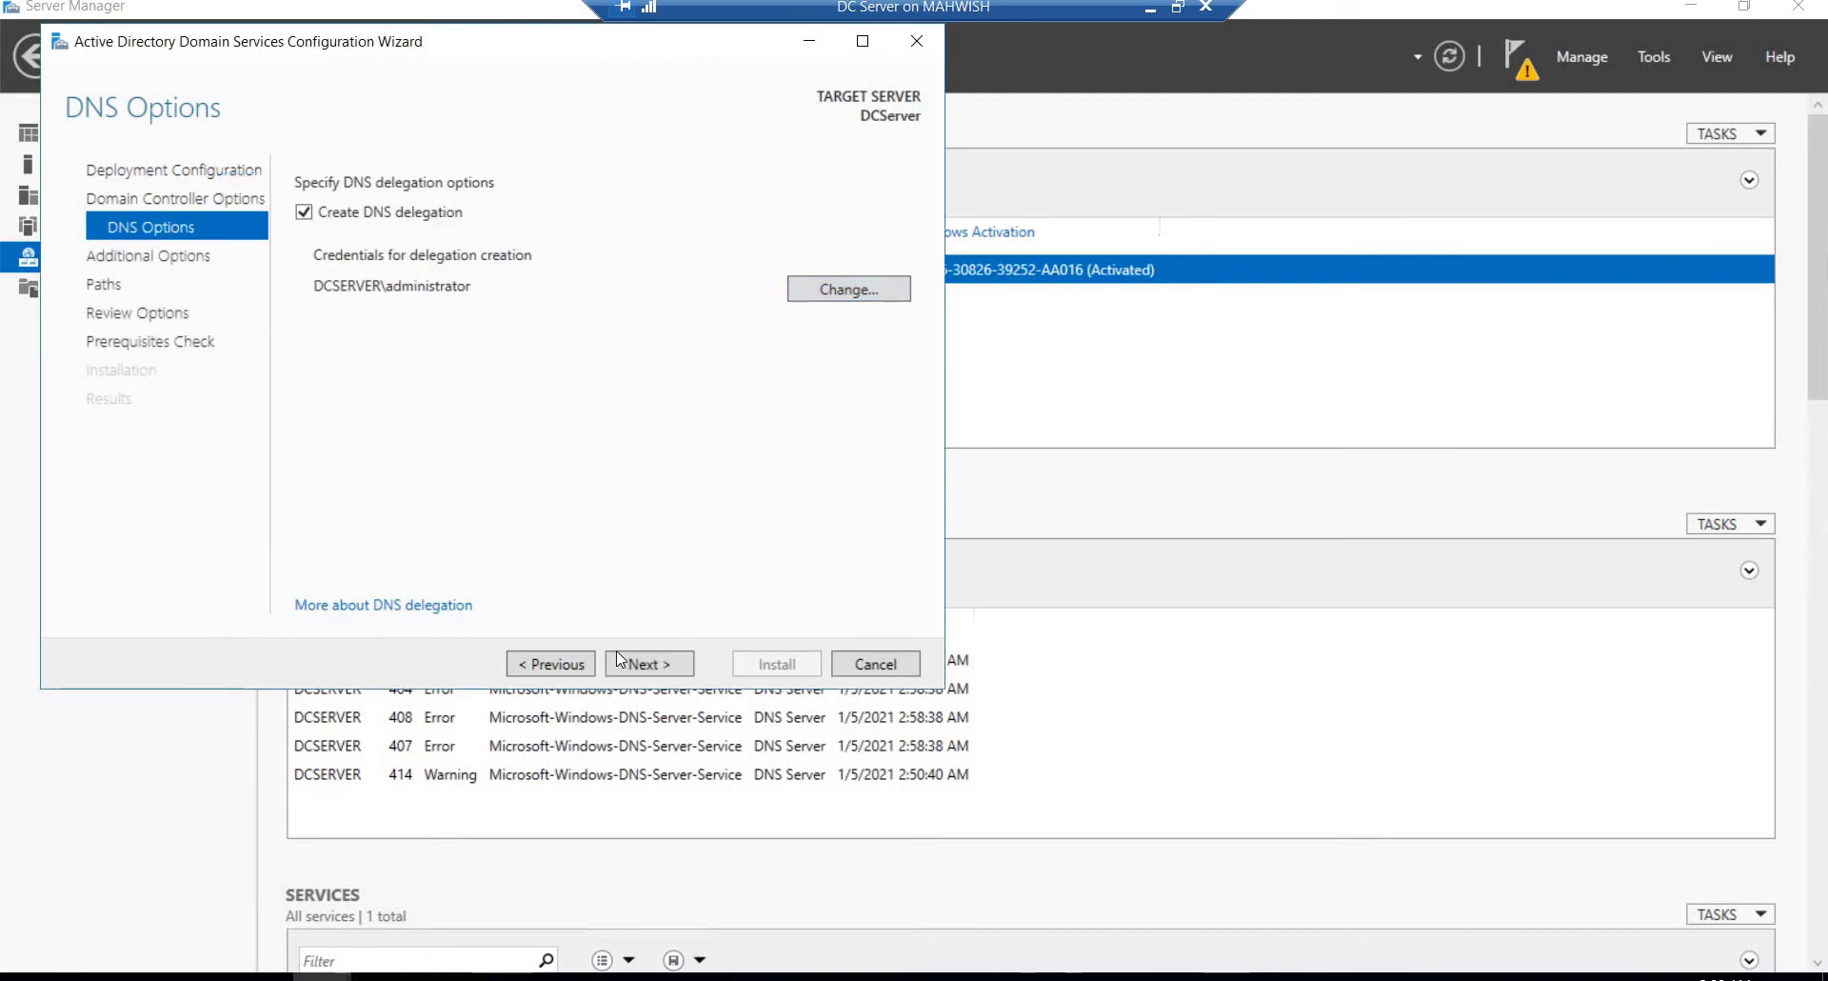
{"action": "left_click", "coordinate": [645, 669]}
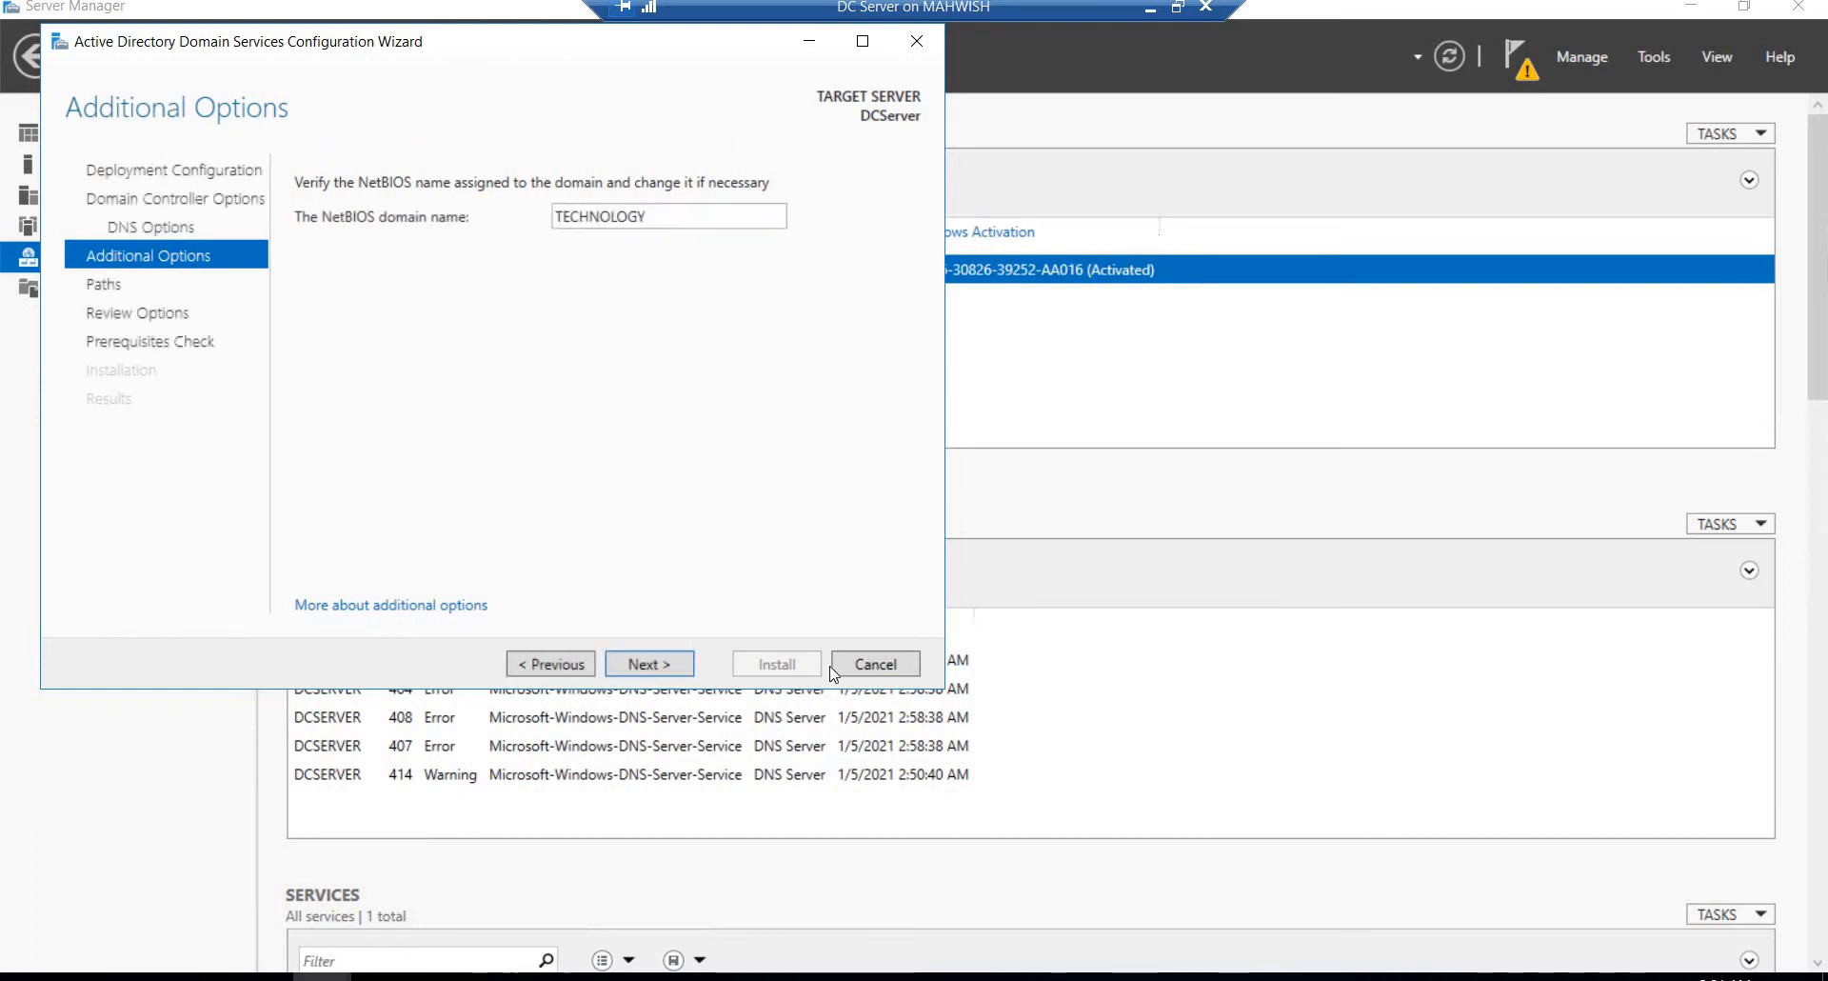
Step: Accept the NetBIOS domain name TECHNOLOGY, the default AD DS paths and the reviewed selections to run the prerequisites check
{"action": "left_click", "coordinate": [649, 676]}
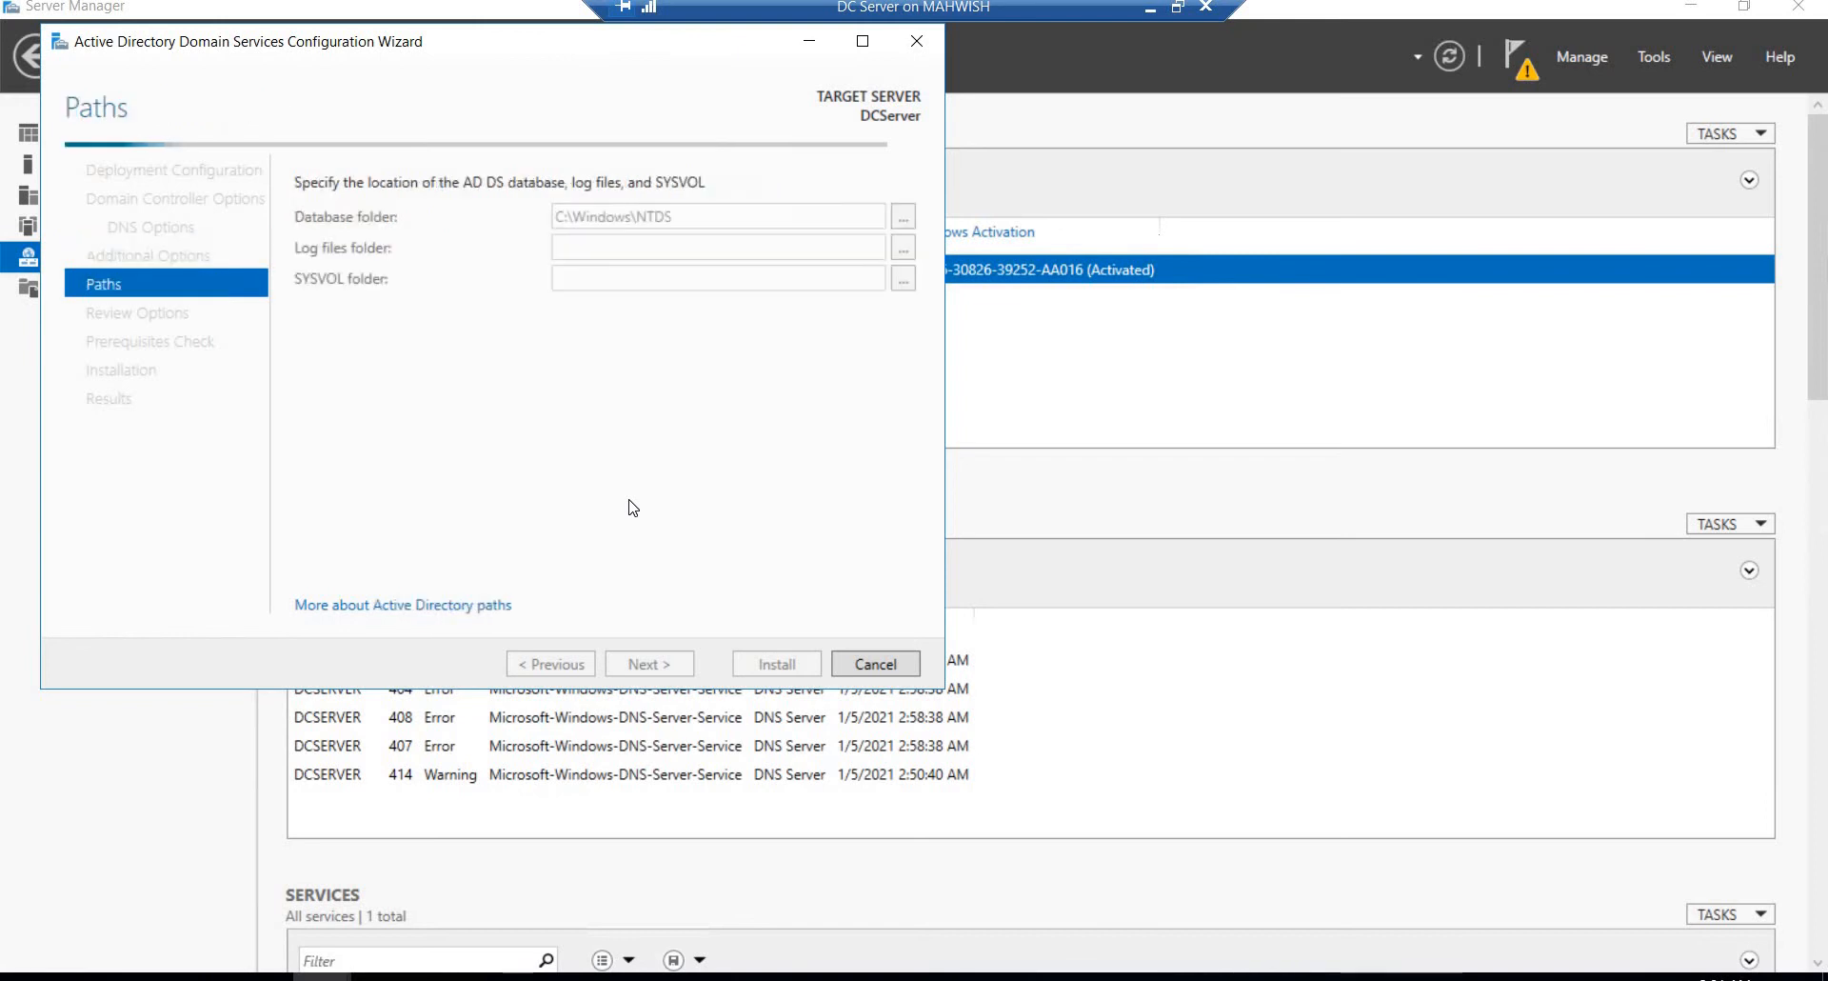
{"action": "left_click", "coordinate": [638, 664]}
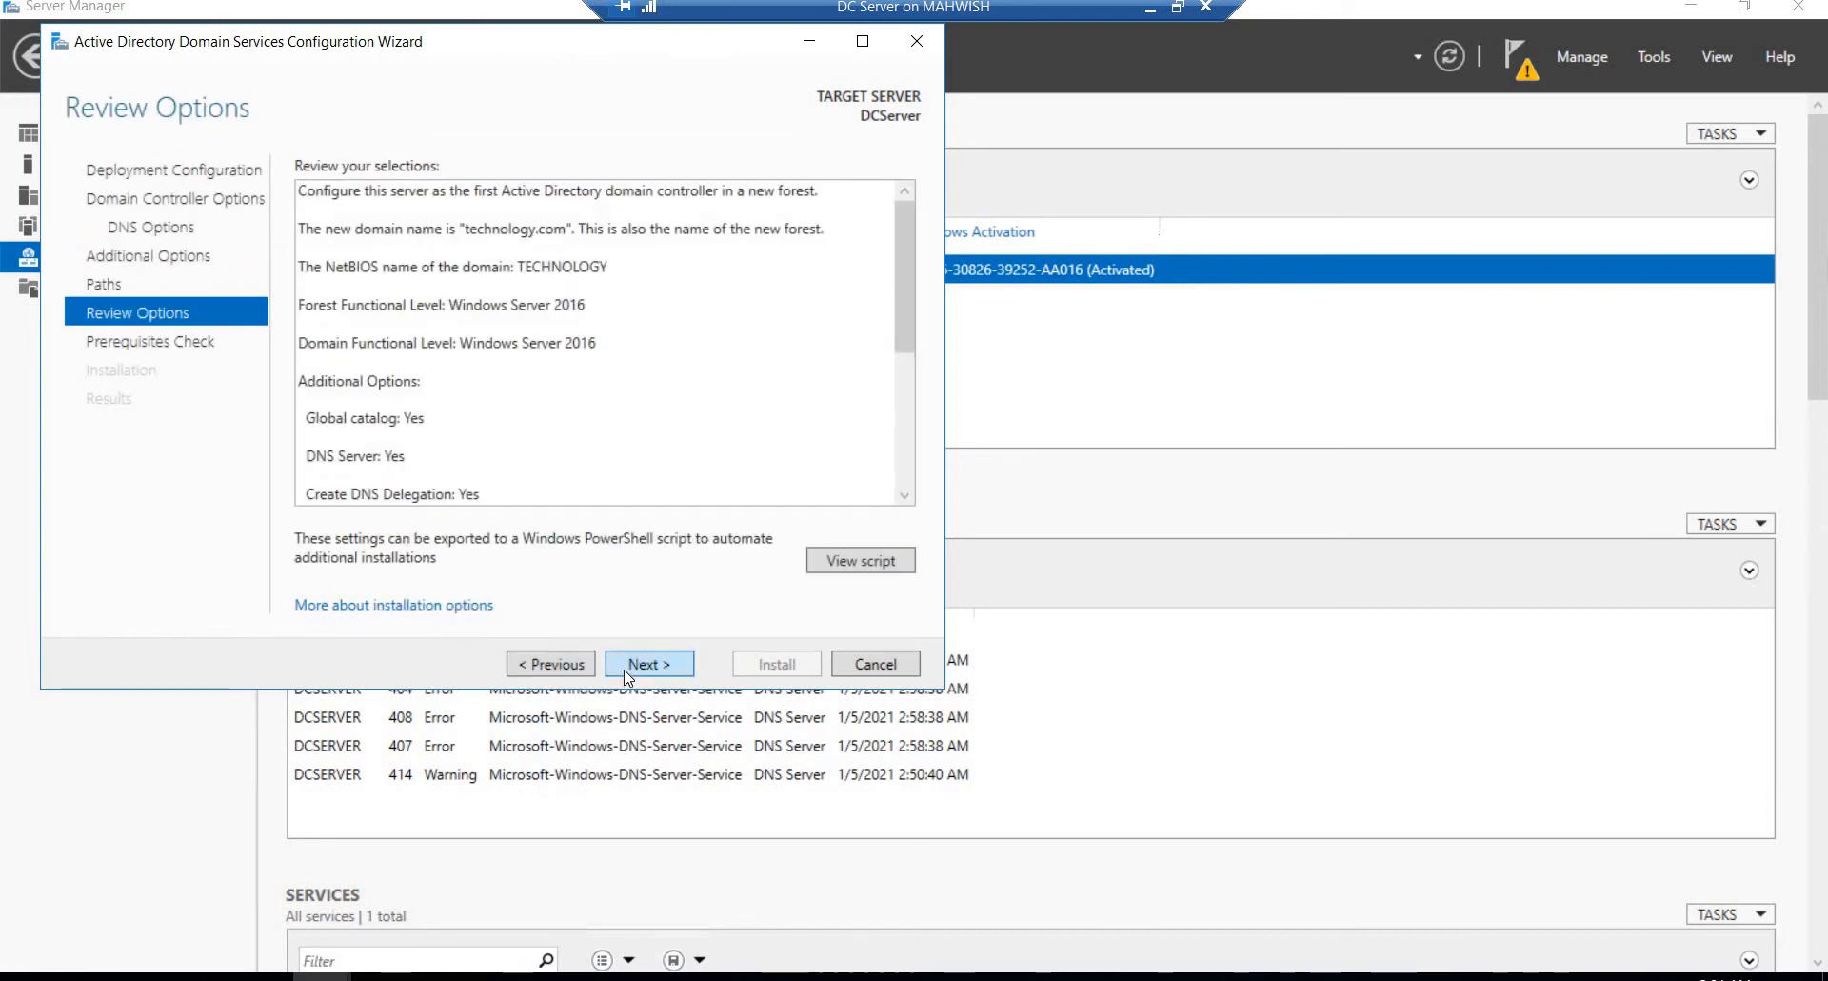
{"action": "left_click", "coordinate": [628, 675]}
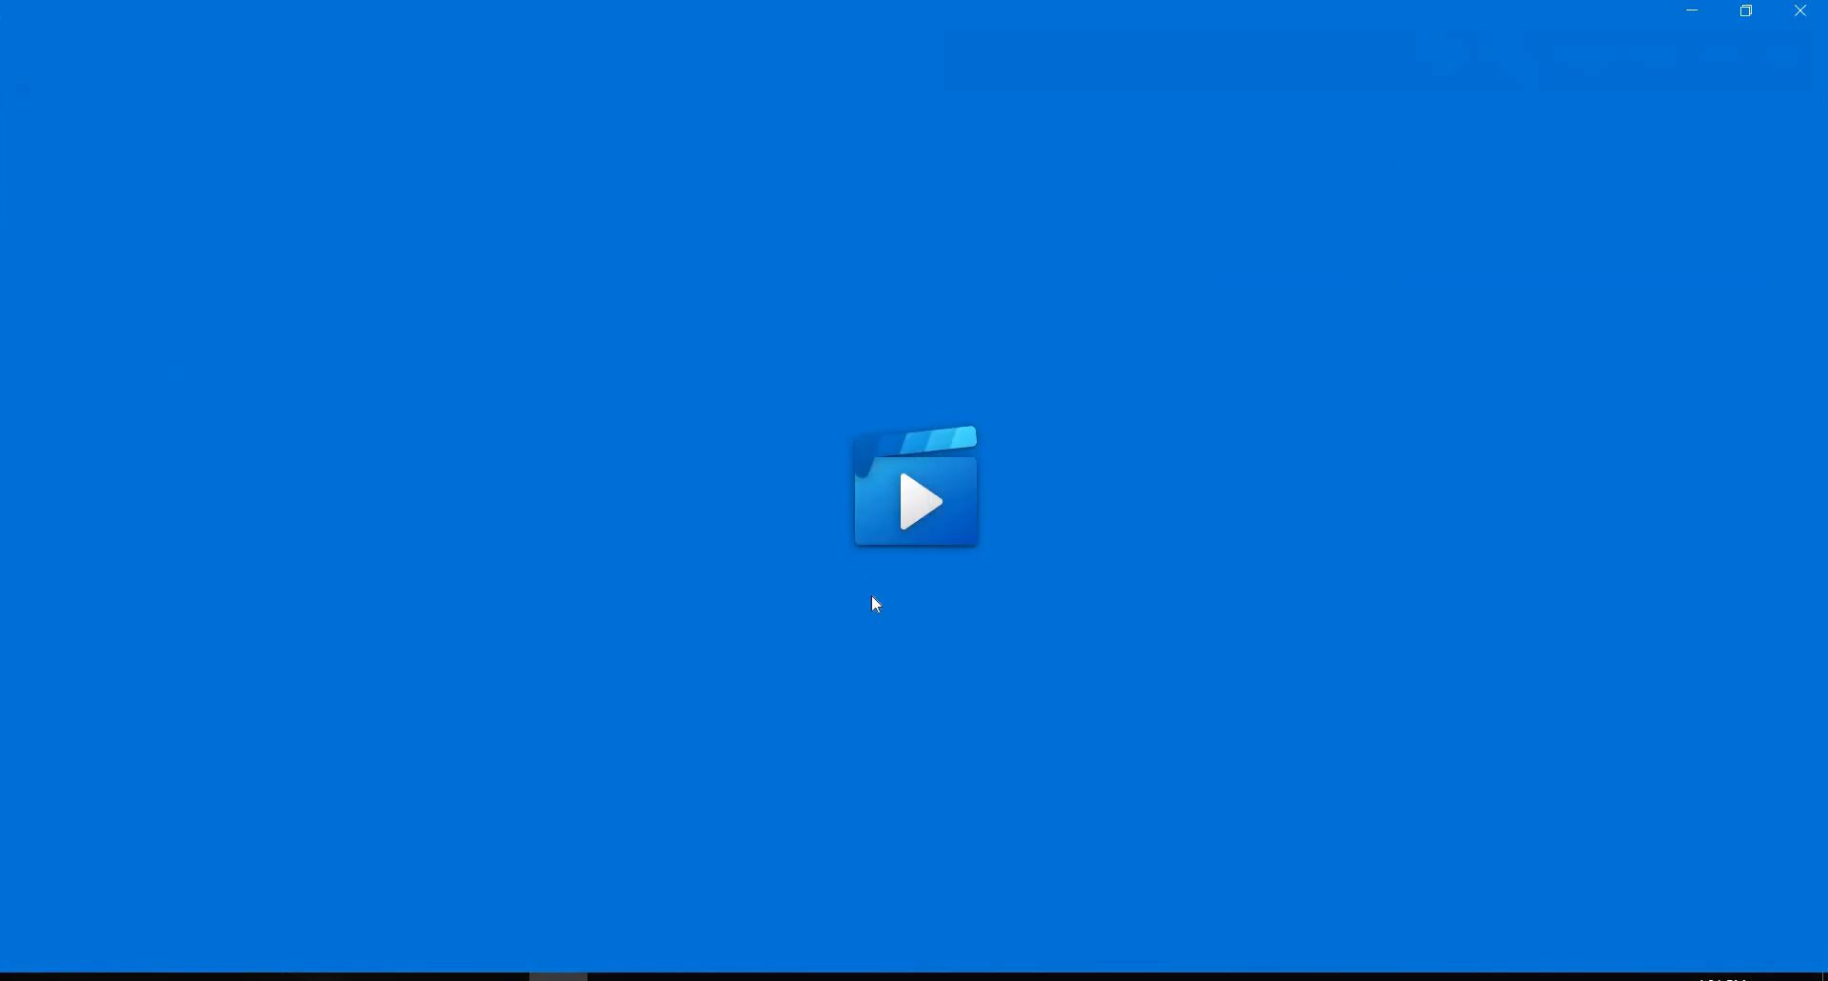
Step: Close the stray video player window, start the domain controller installation and minimize the configuration wizard
{"action": "left_click", "coordinate": [1801, 11]}
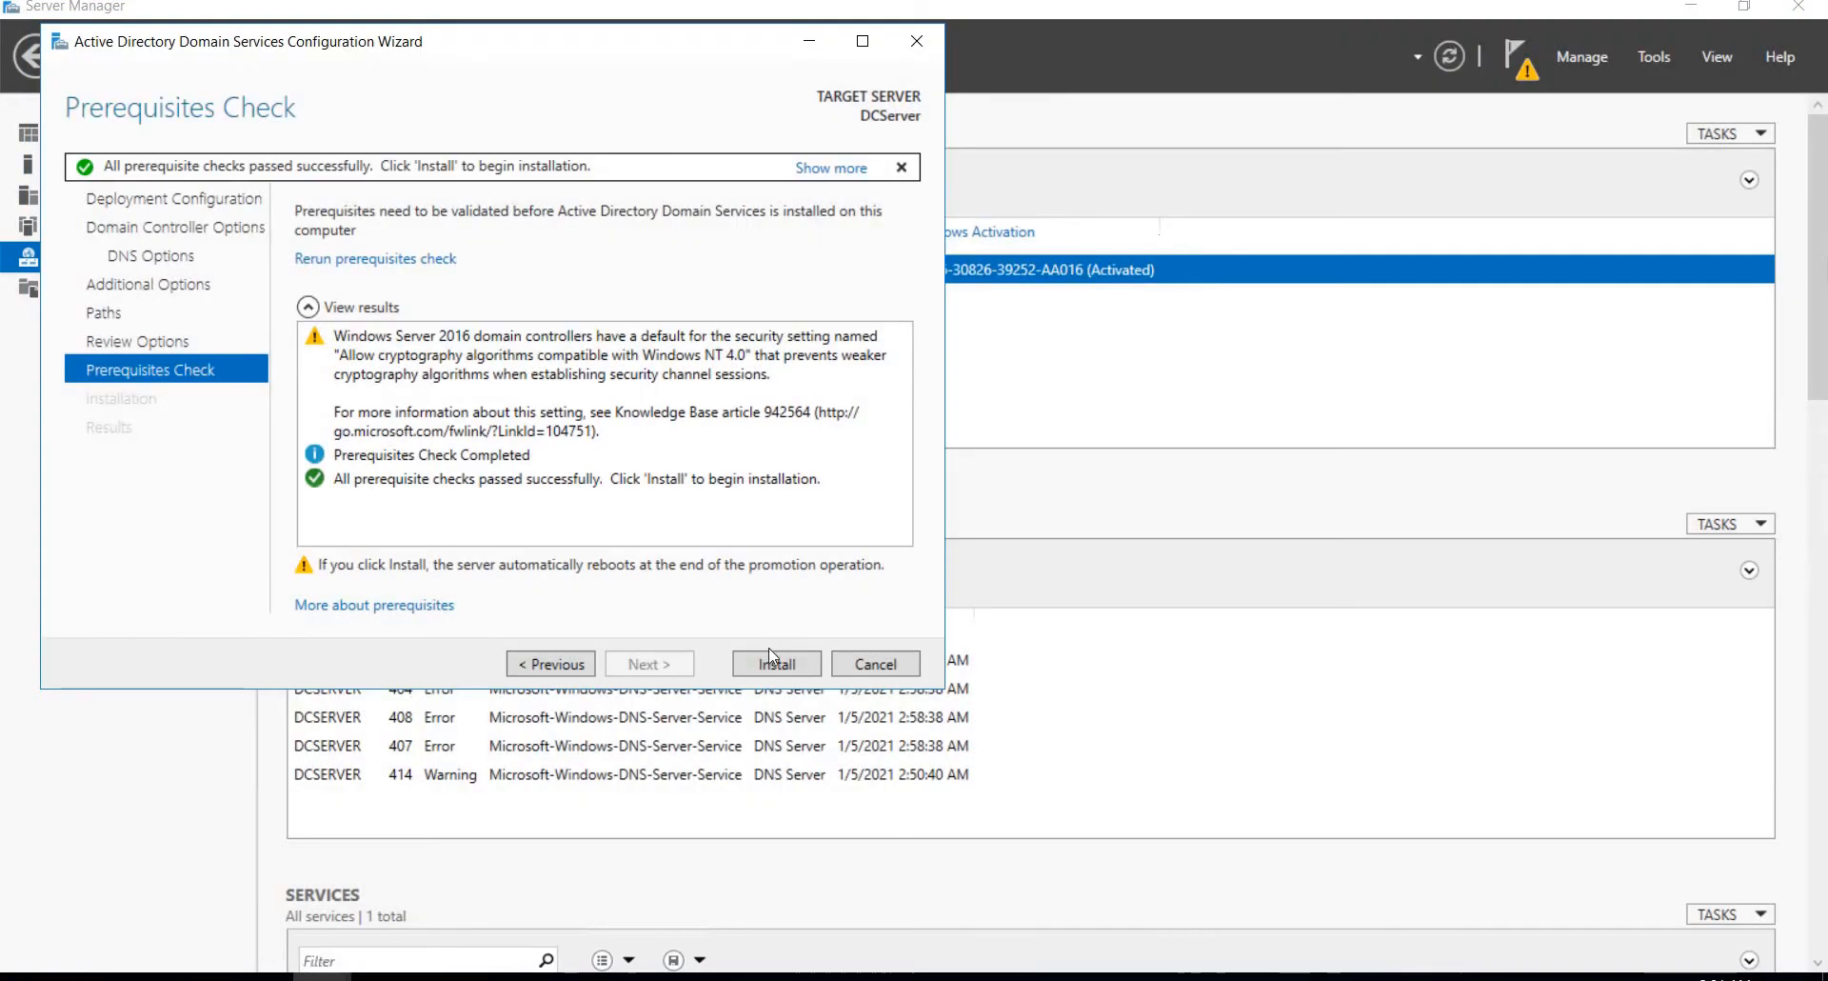
{"action": "left_click", "coordinate": [775, 664]}
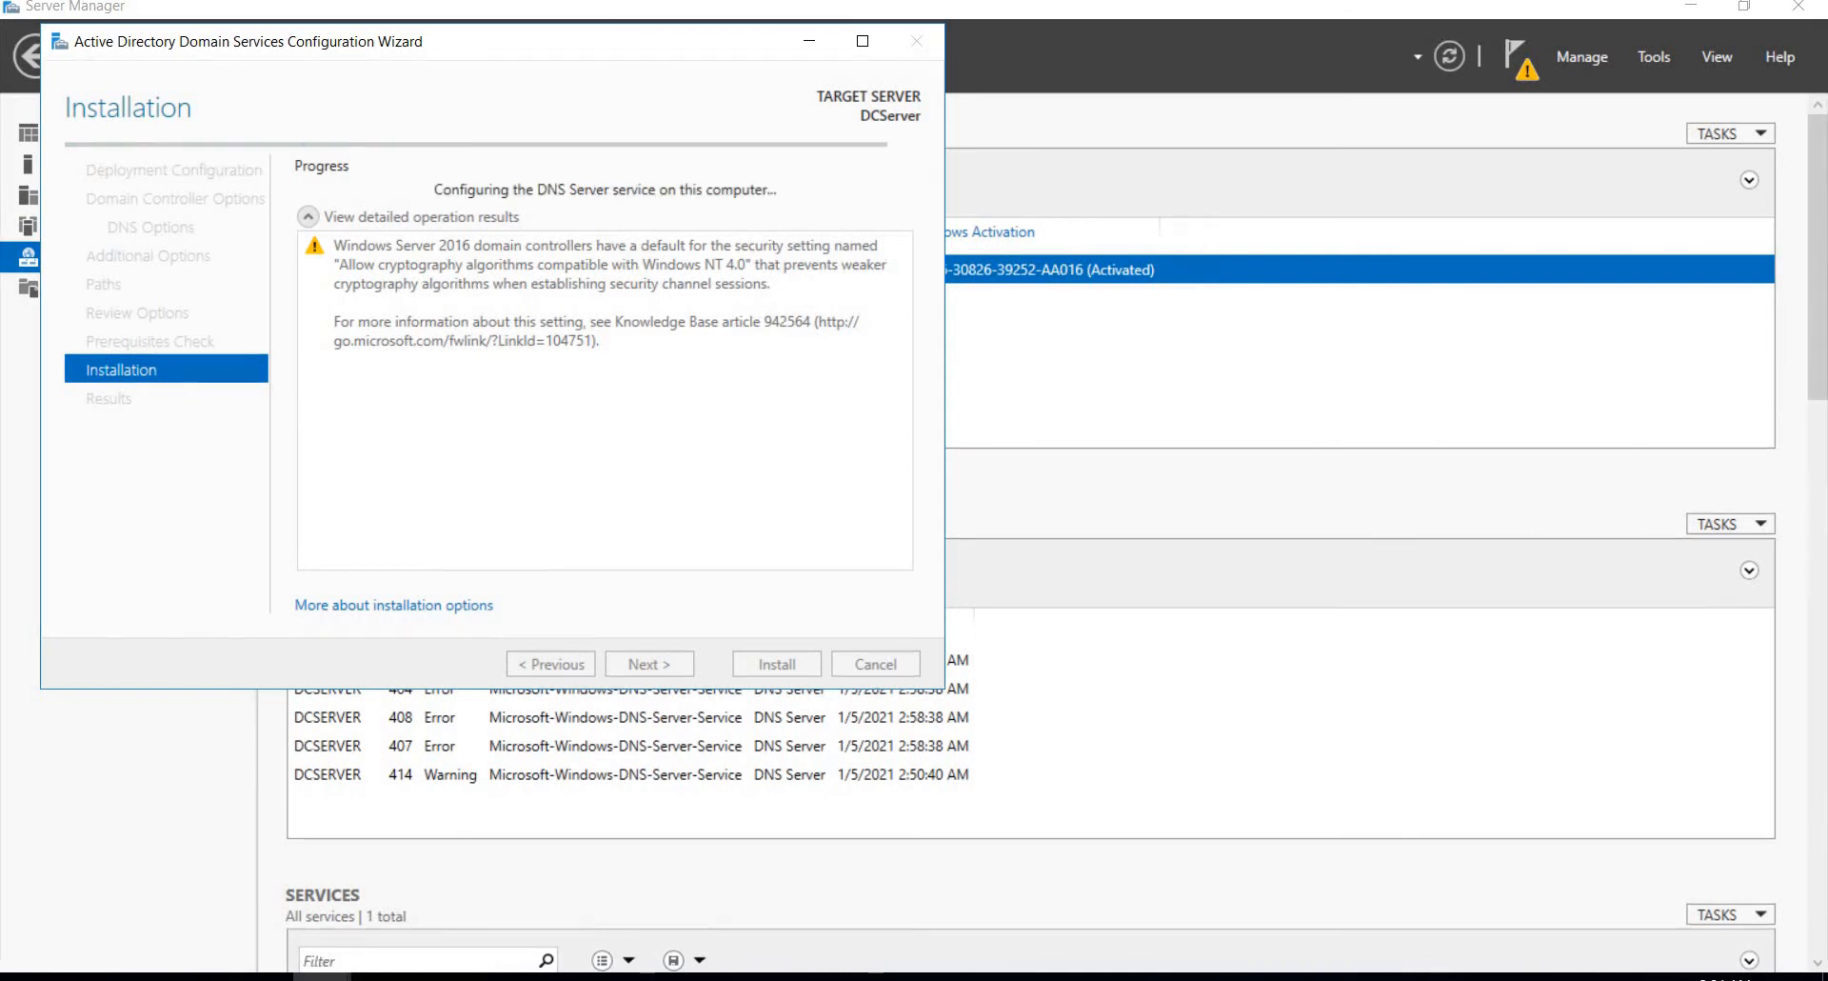
{"action": "left_click", "coordinate": [813, 43]}
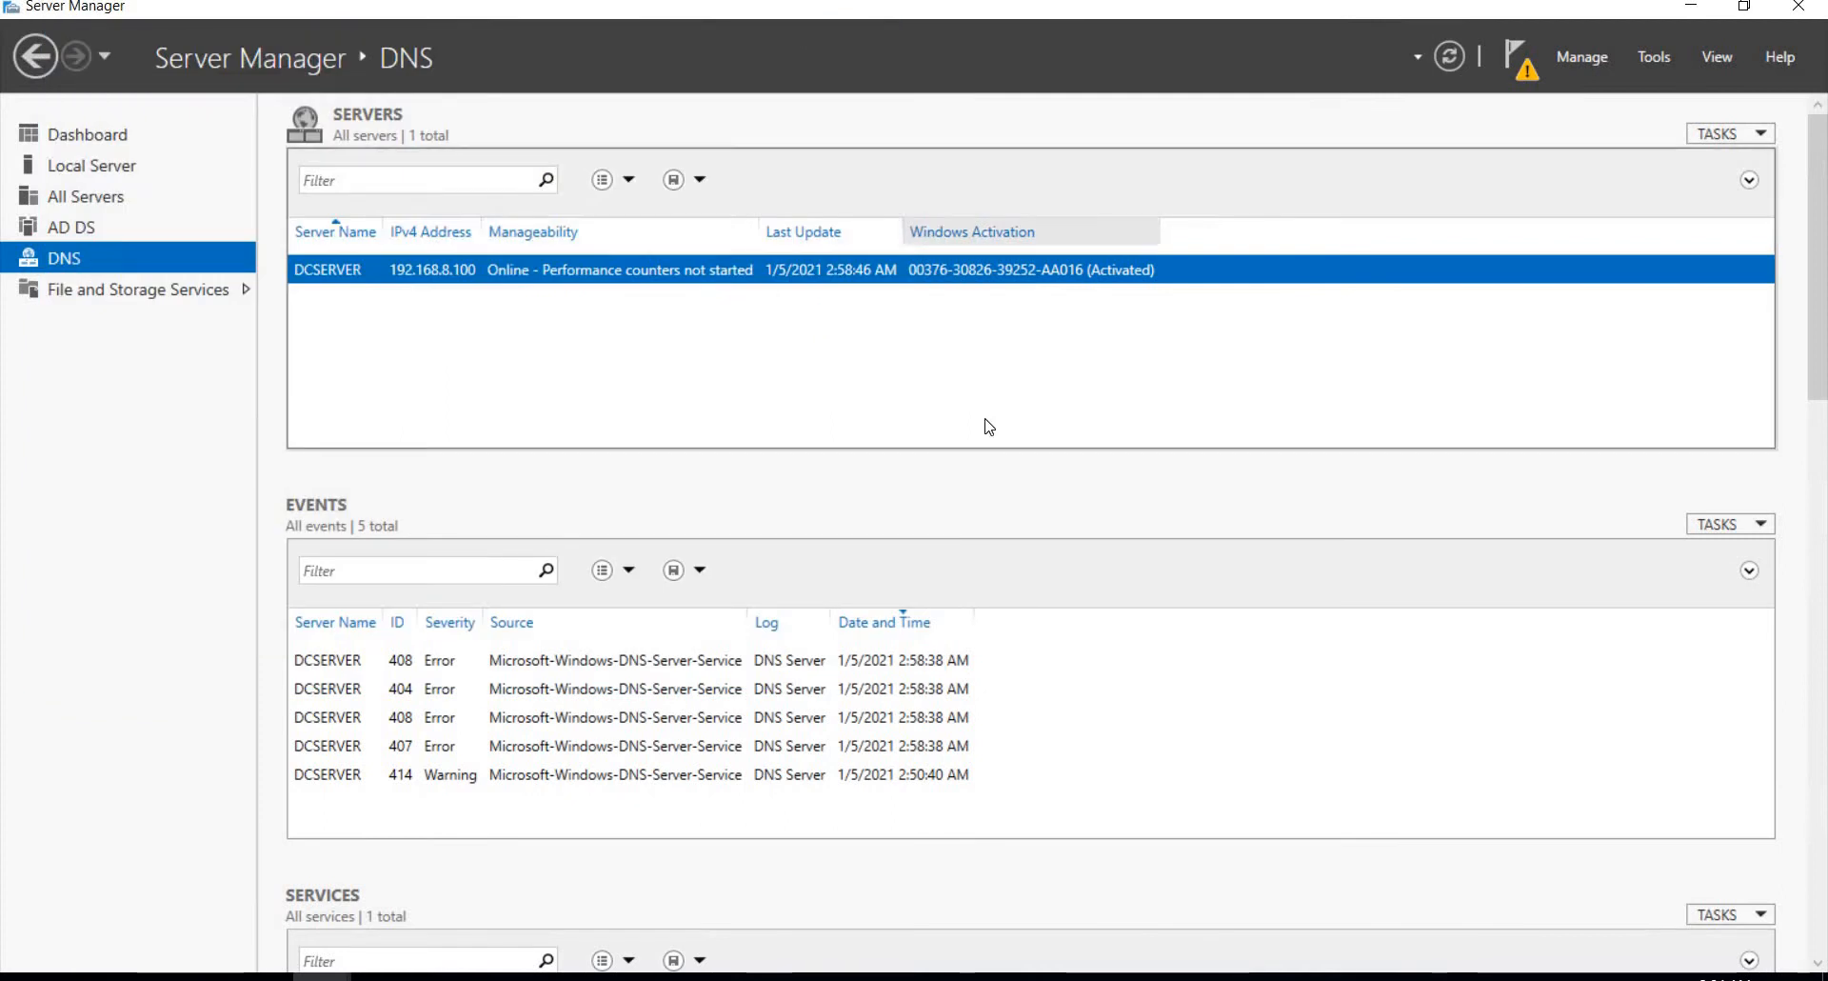
Step: Switch to the AD Connect virtual machine, sign in as Administrator with the account password, and dismiss the Shutdown Event Tracker
{"action": "mouse_move", "coordinate": [1136, 13]}
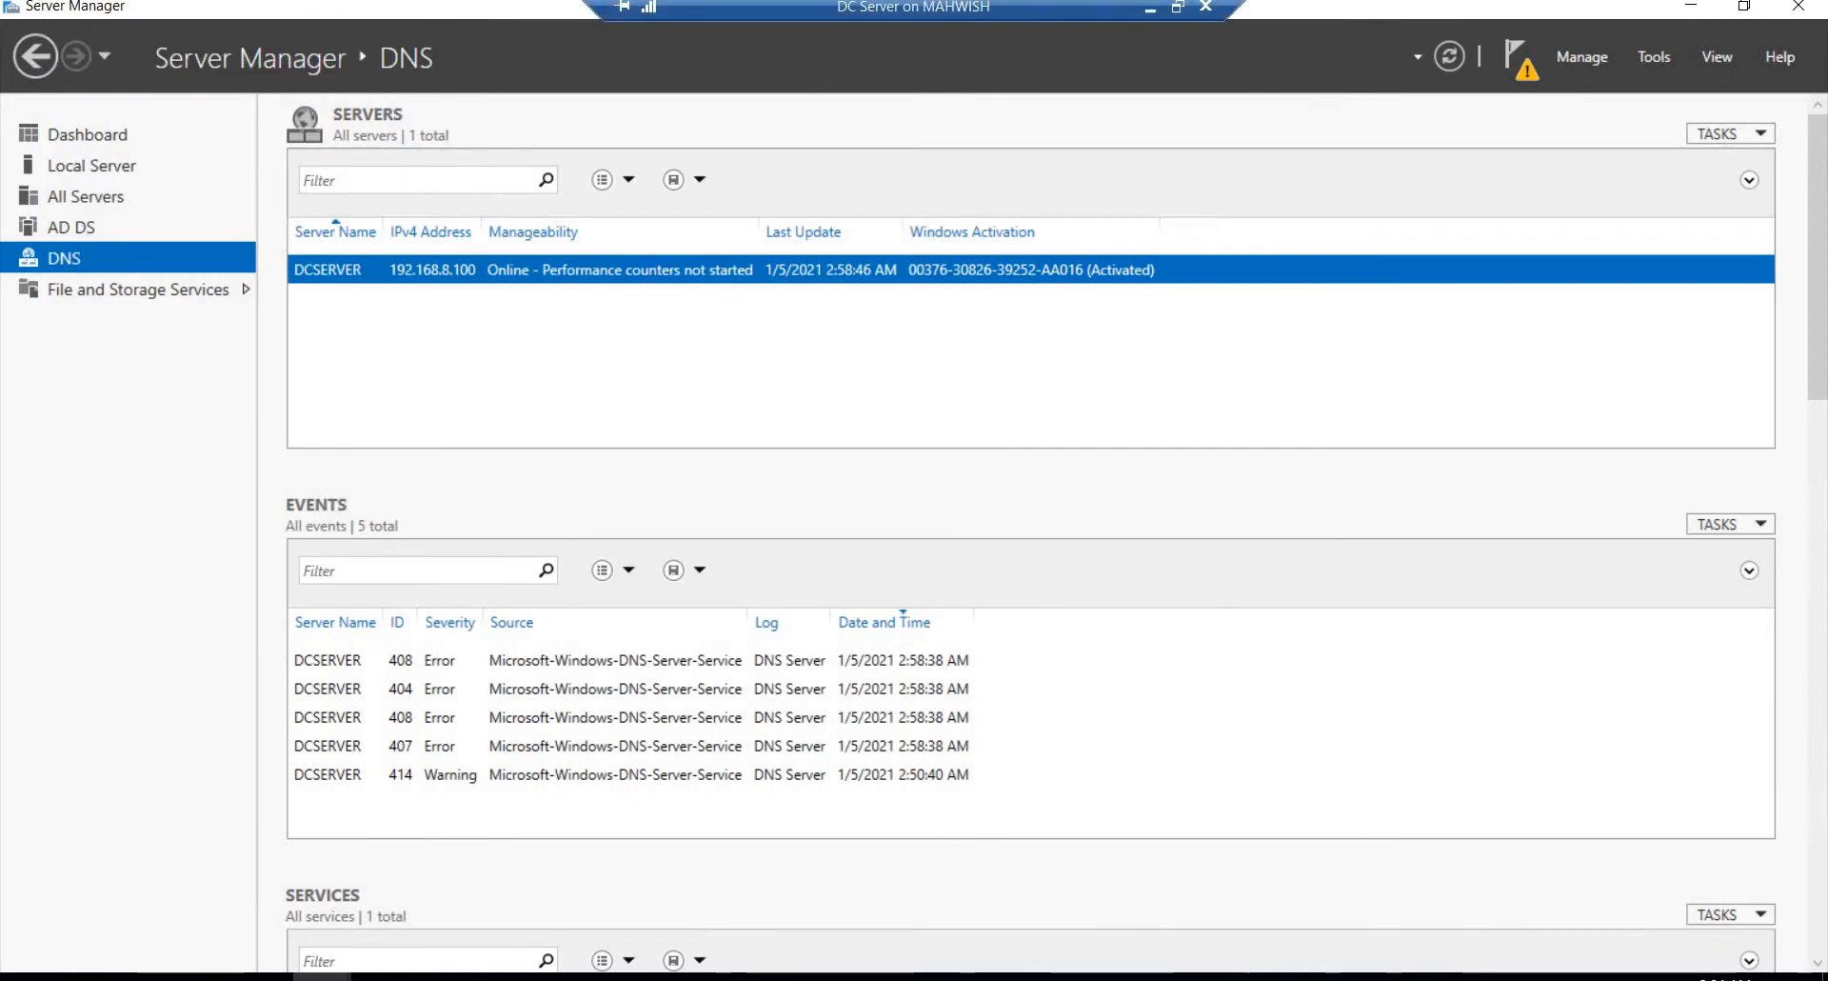
{"action": "left_click", "coordinate": [1149, 9]}
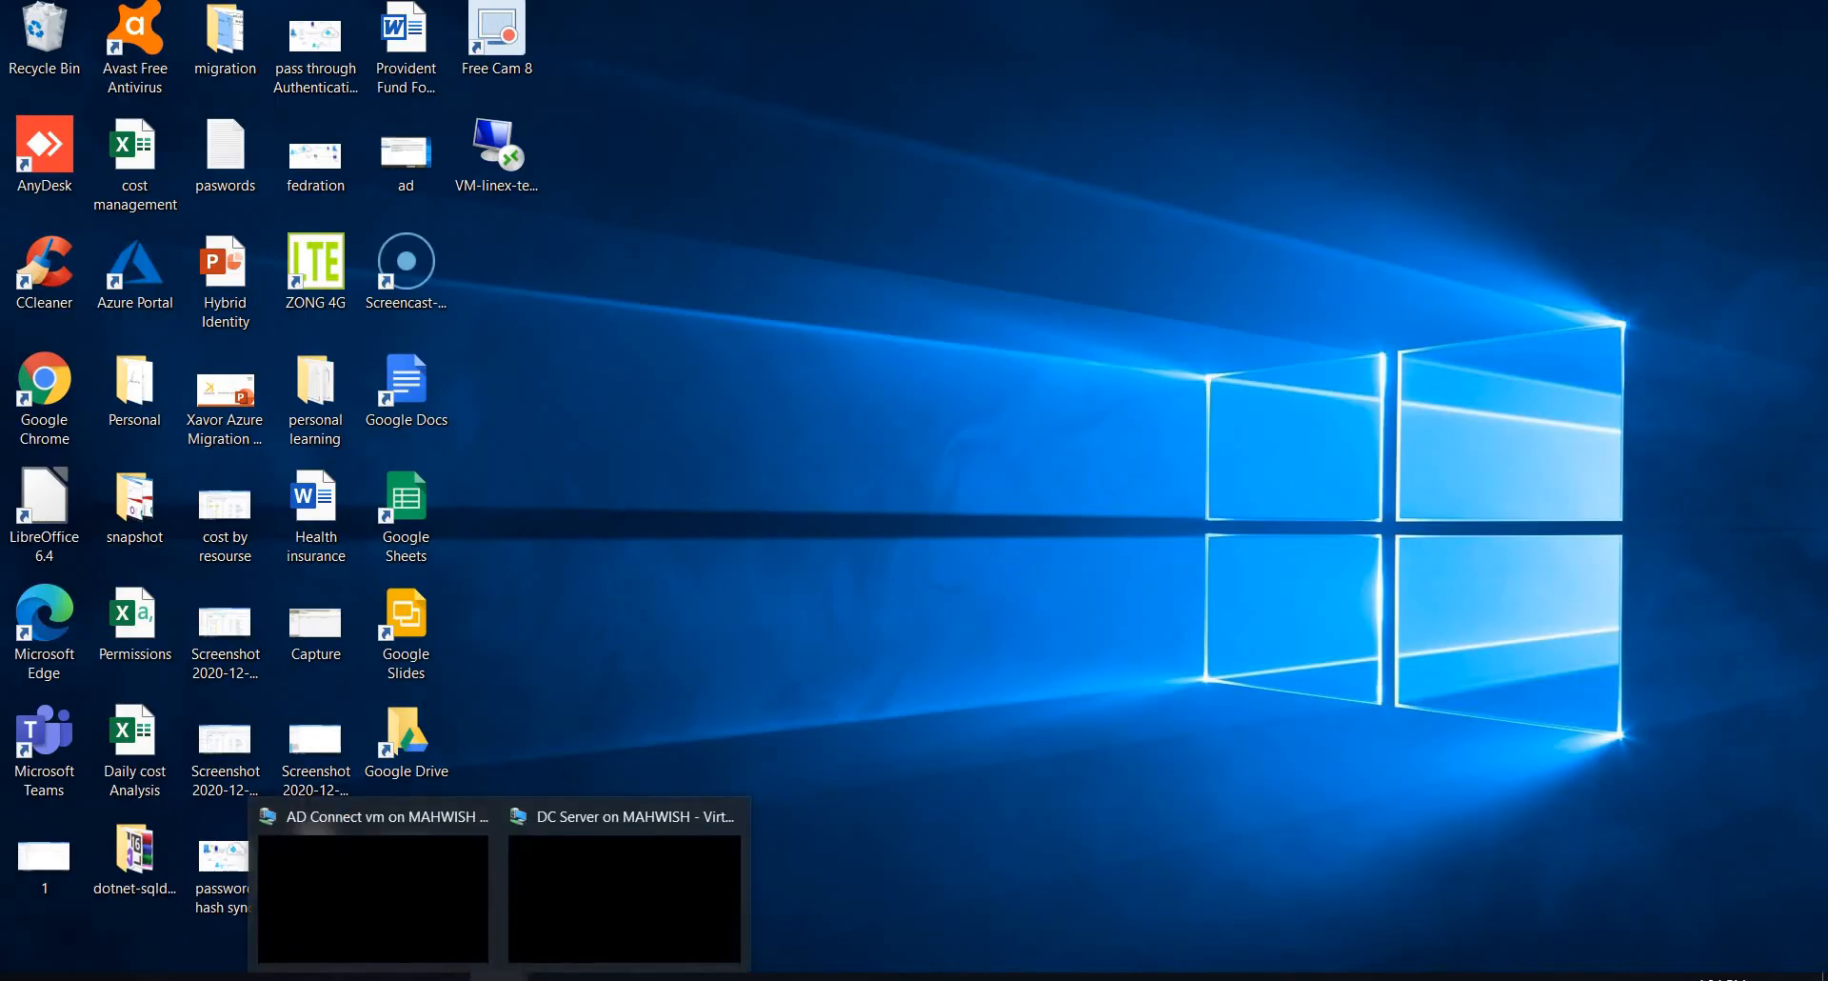
{"action": "mouse_move", "coordinate": [500, 976]}
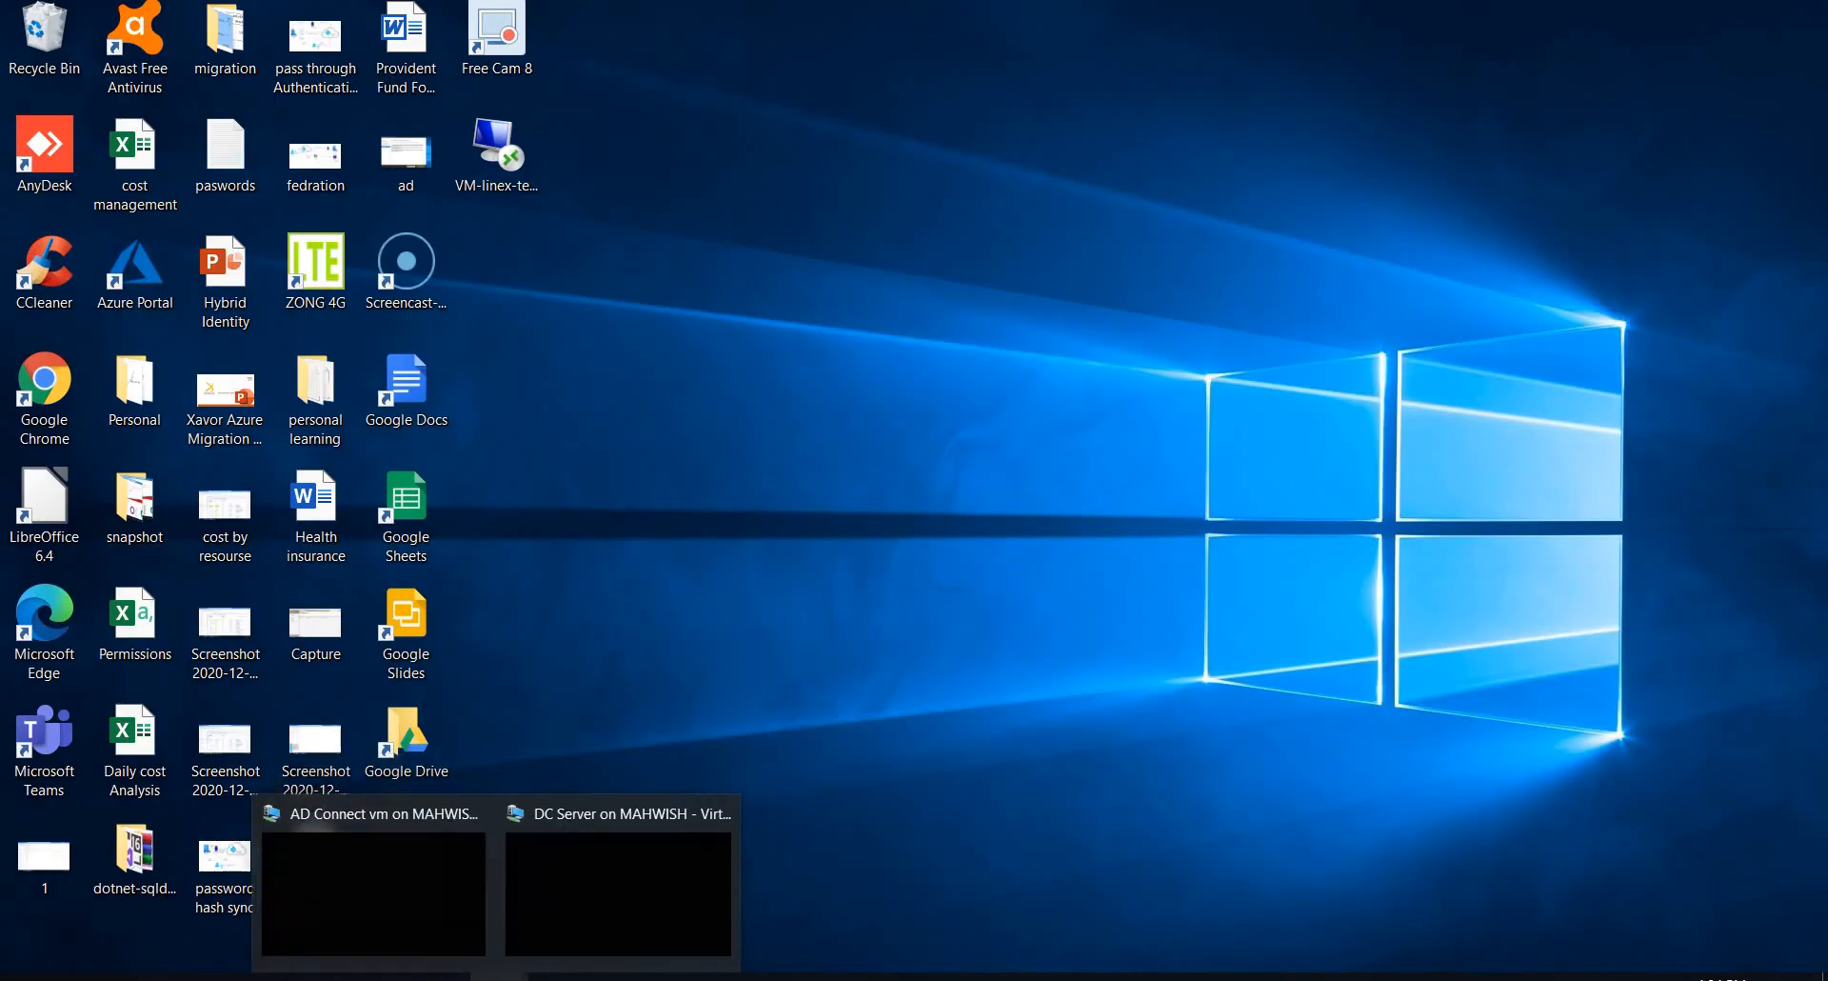
{"action": "left_click", "coordinate": [388, 887]}
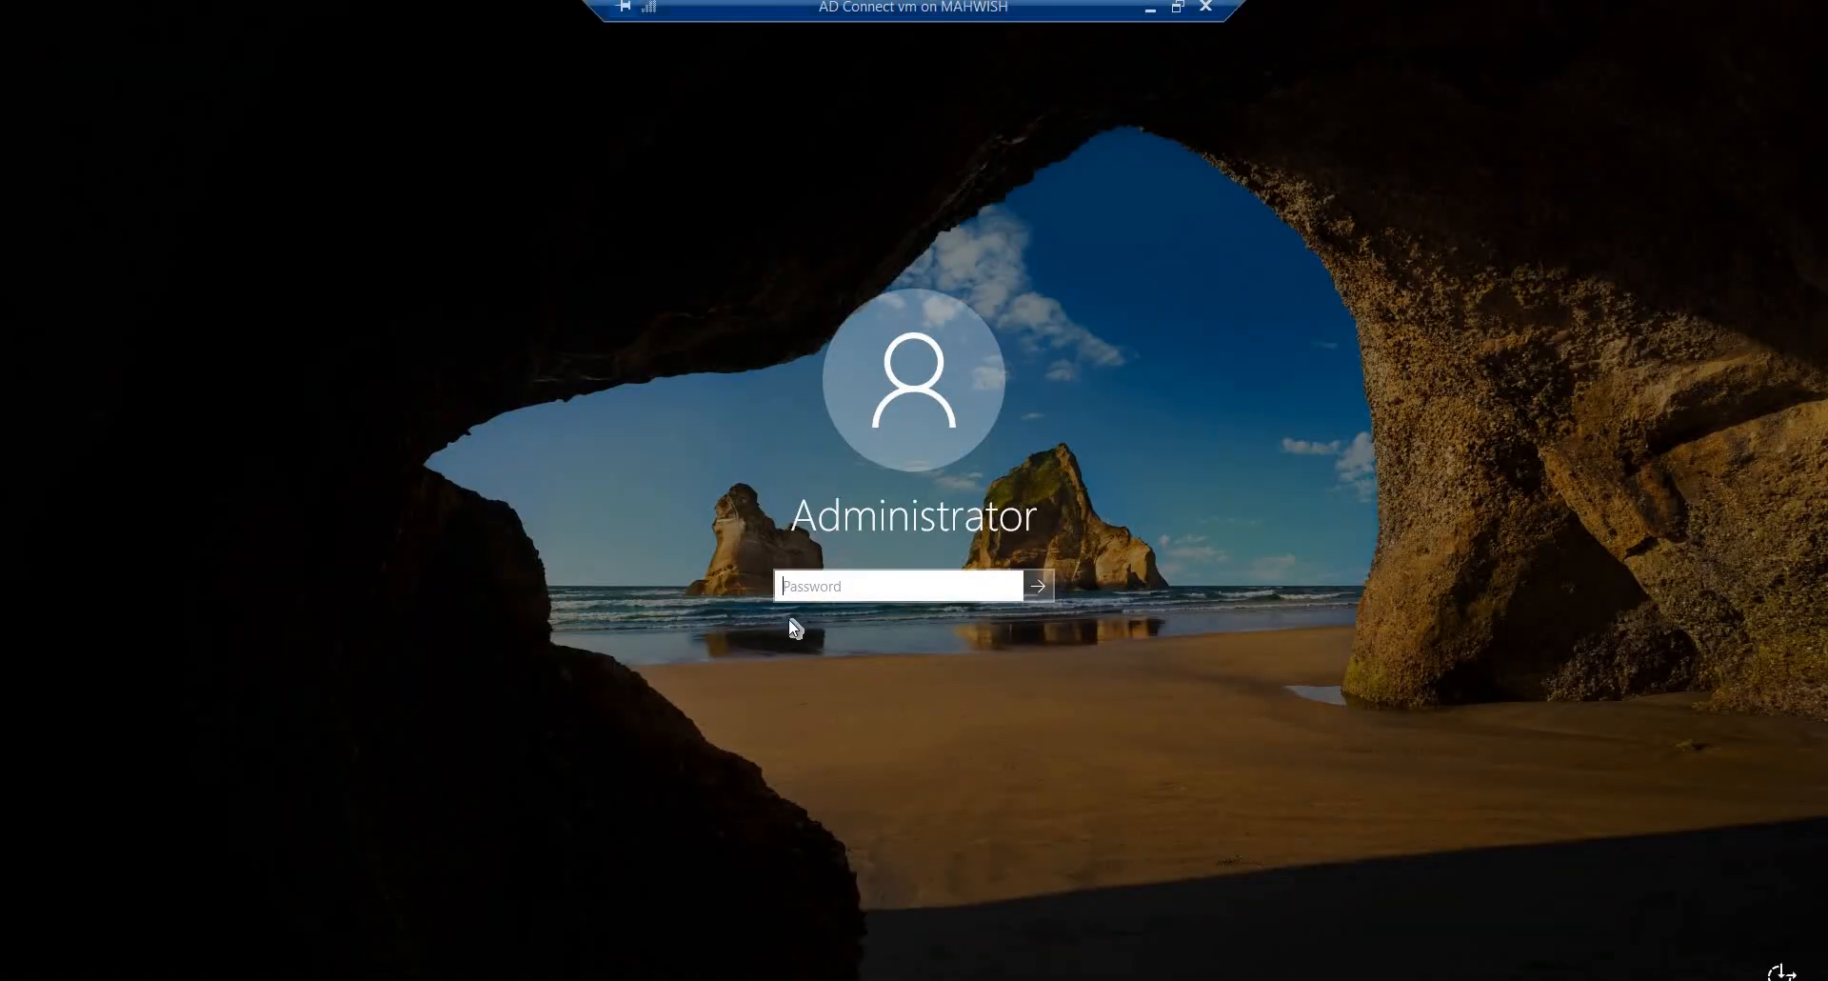
{"action": "type", "text": "•"}
{"action": "key", "text": "Return"}
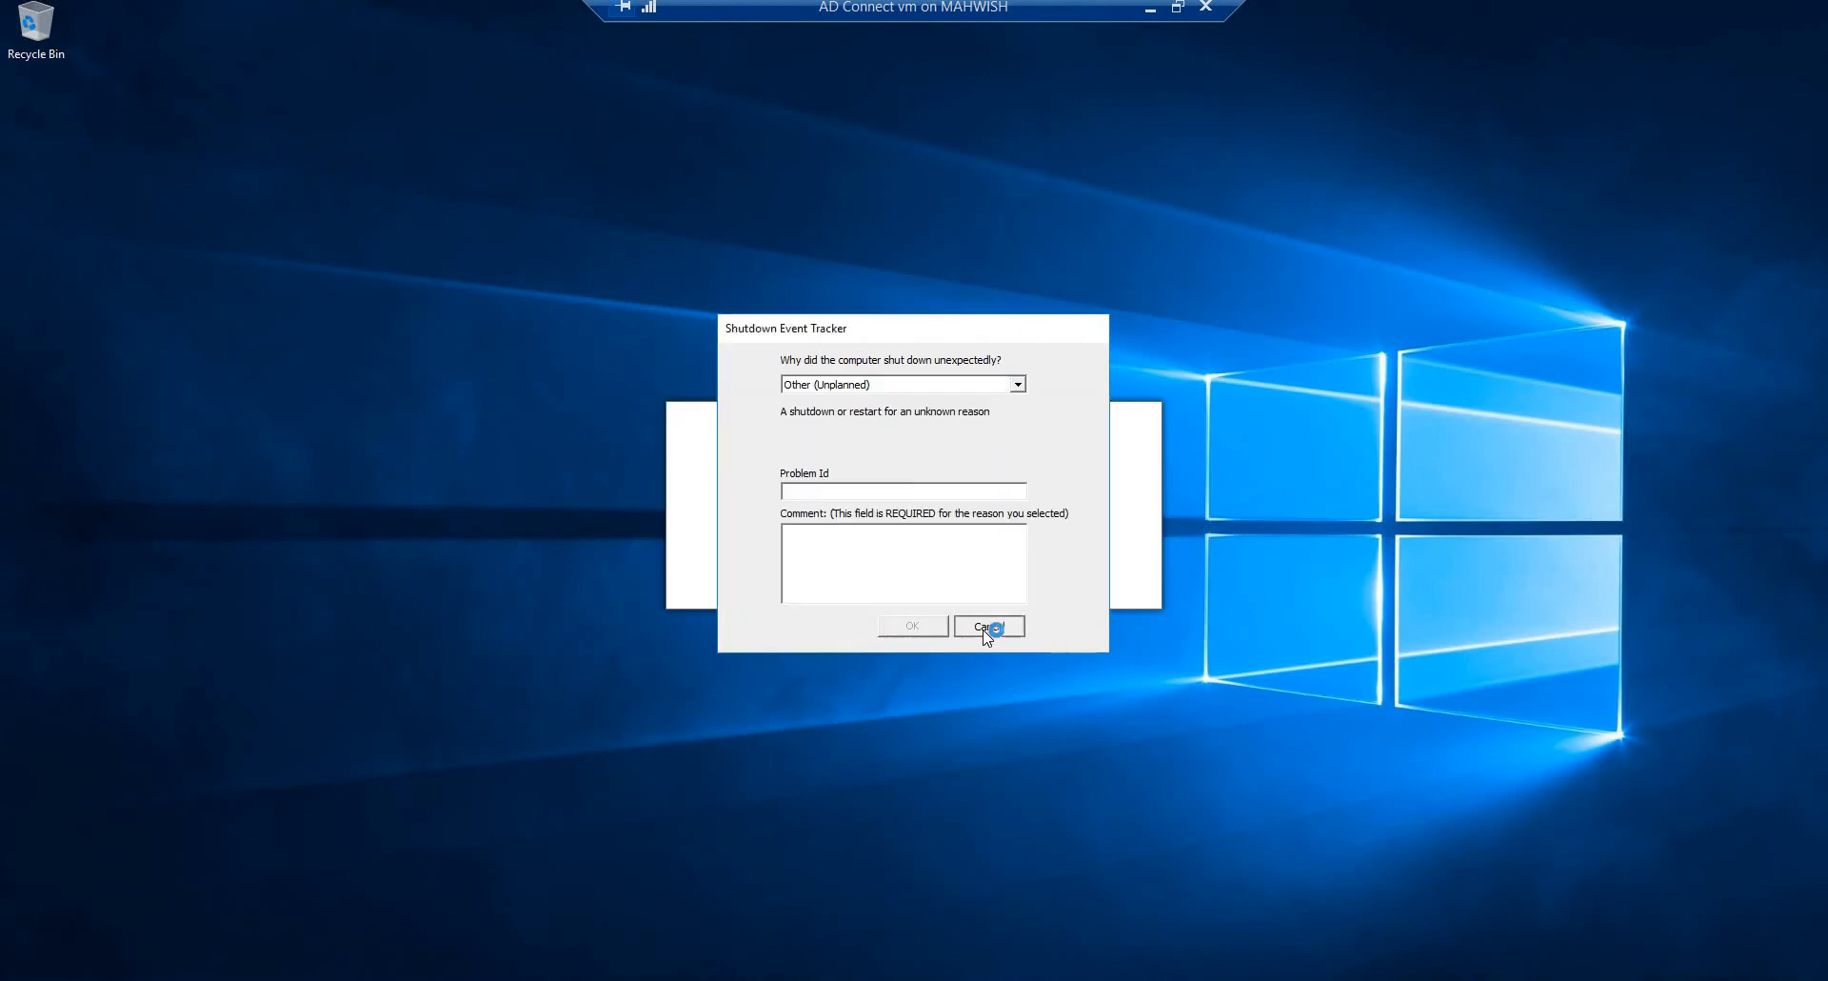
{"action": "left_click", "coordinate": [989, 627]}
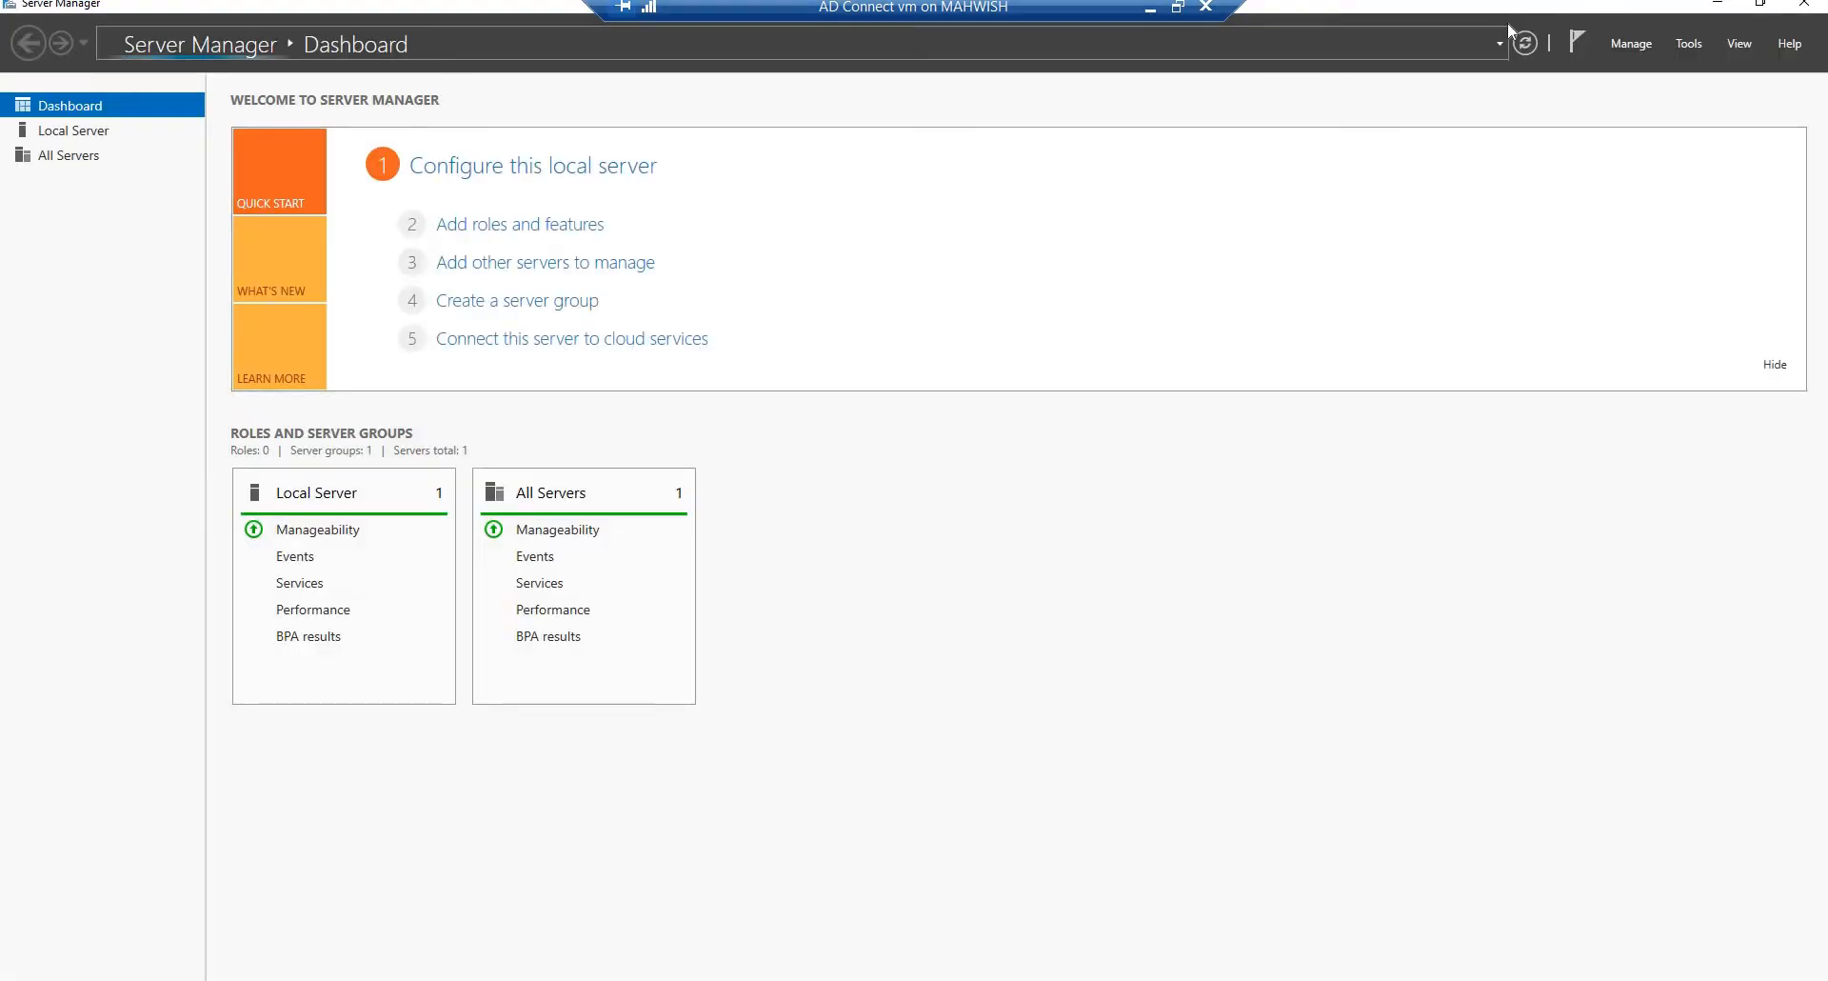
Step: Minimize Server Manager and complete the Internet Explorer 11 setup with the option not to use recommended settings
{"action": "left_click", "coordinate": [1718, 4]}
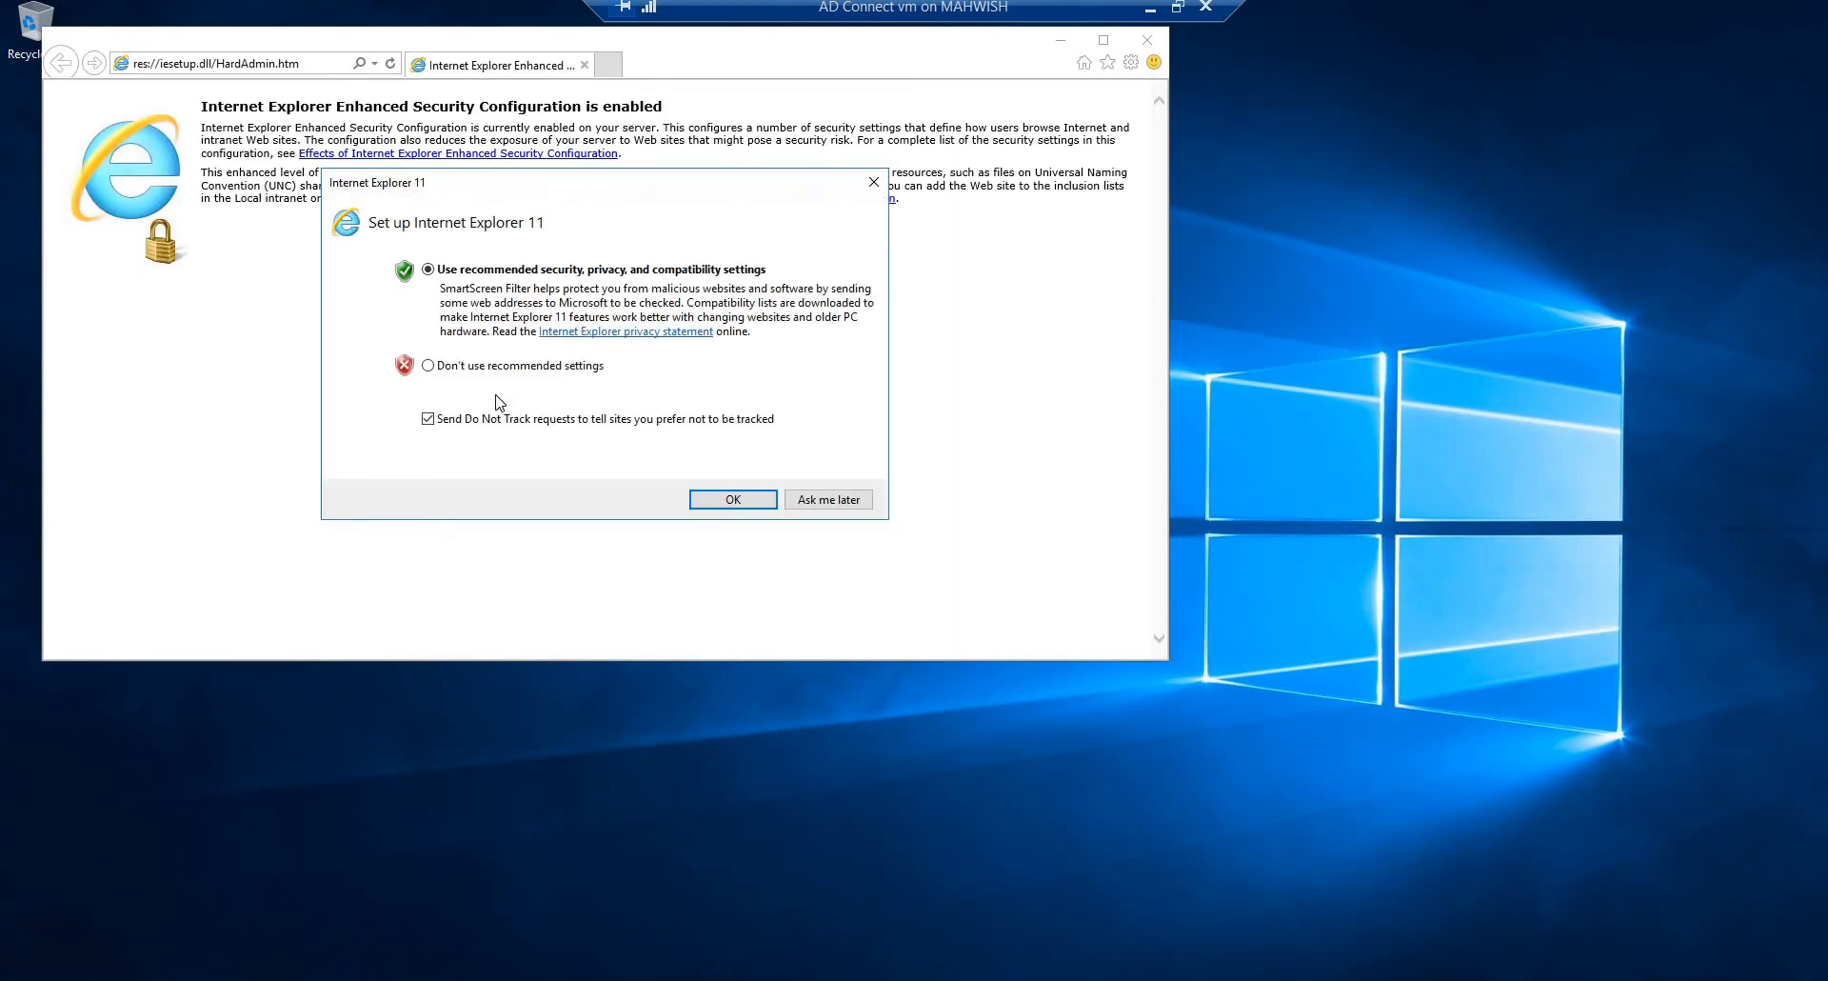
{"action": "left_click", "coordinate": [435, 370]}
{"action": "left_click", "coordinate": [731, 499]}
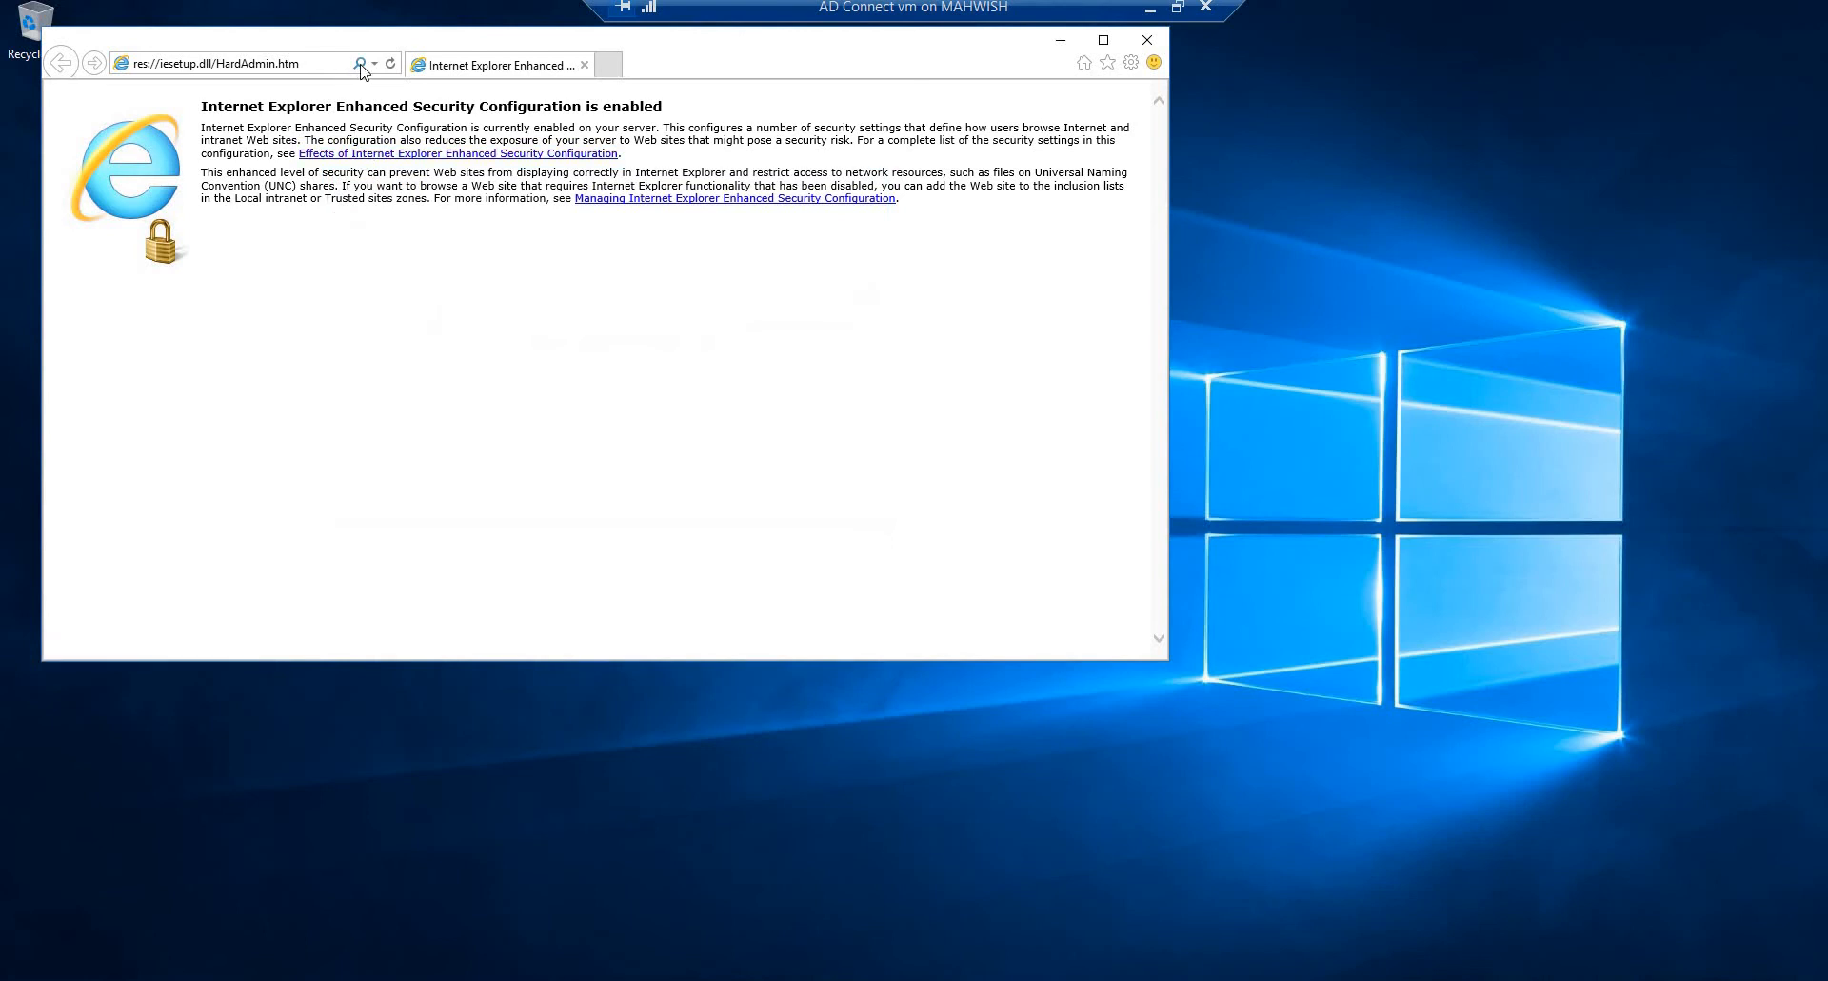
Step: Search the web for "azure AD connect" in Internet Explorer
{"action": "left_click", "coordinate": [320, 64]}
{"action": "type", "text": "?"}
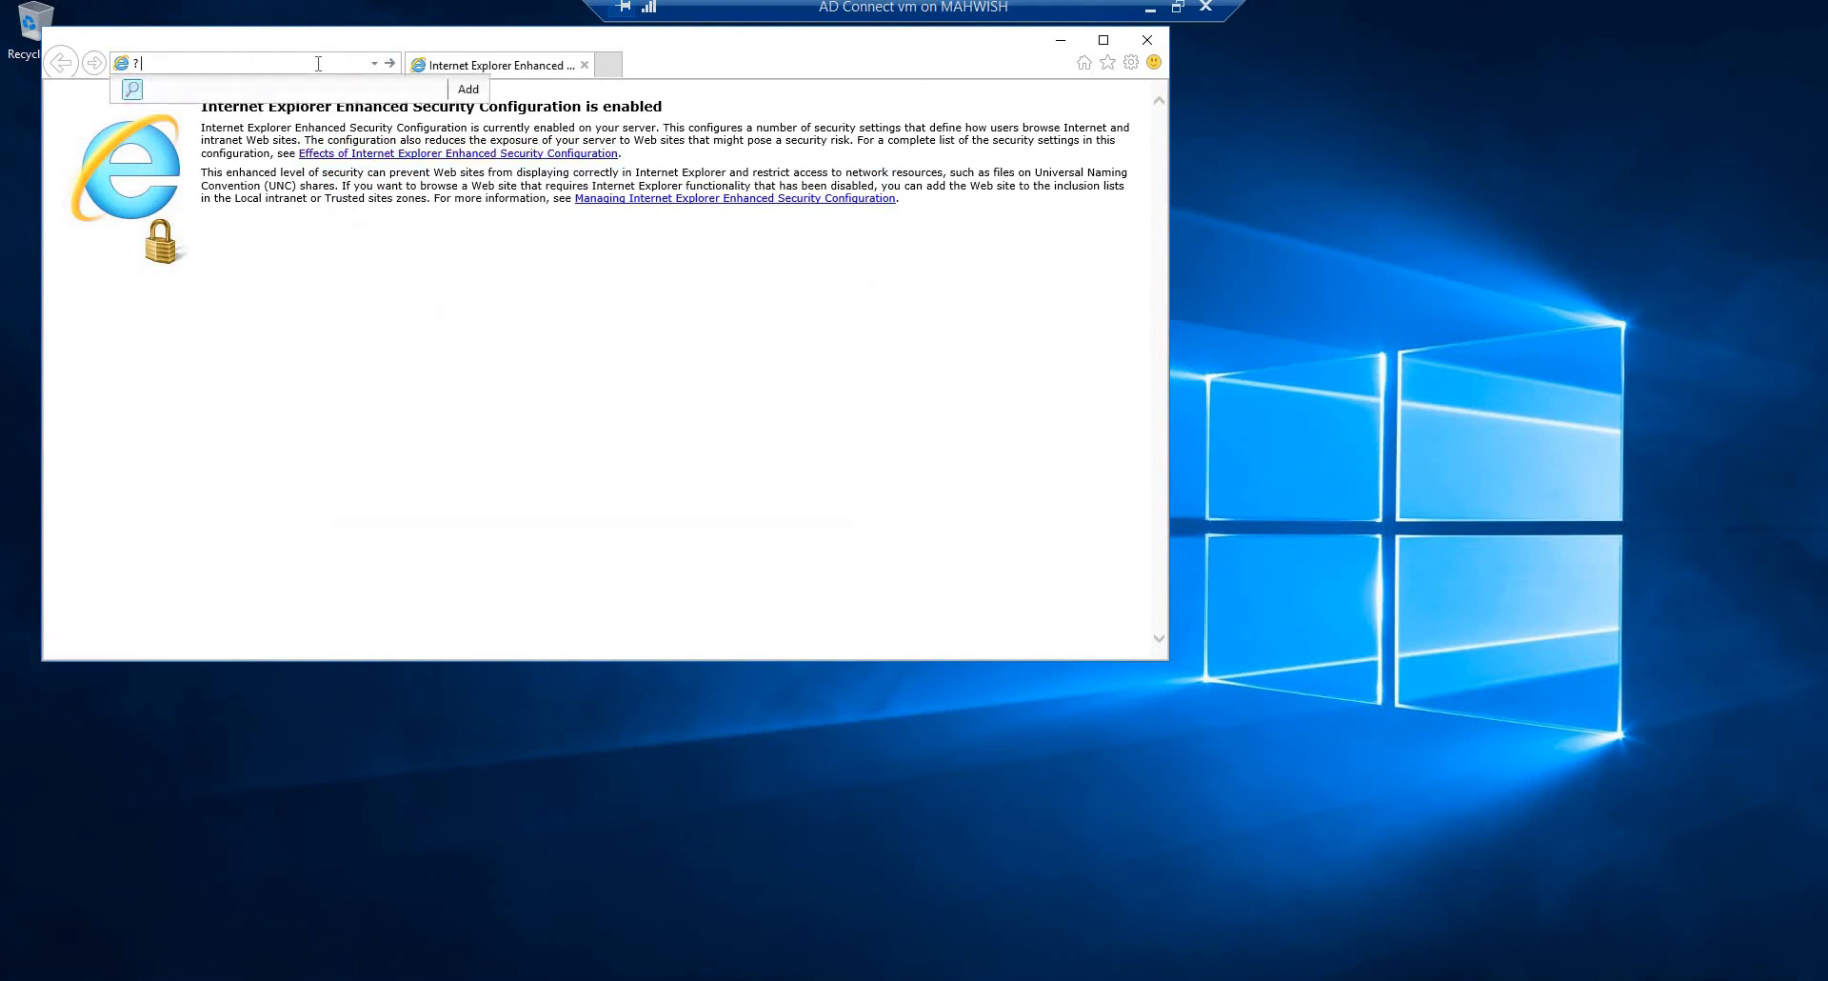
{"action": "key", "text": "BackSpace"}
{"action": "type", "text": "azure AD connect"}
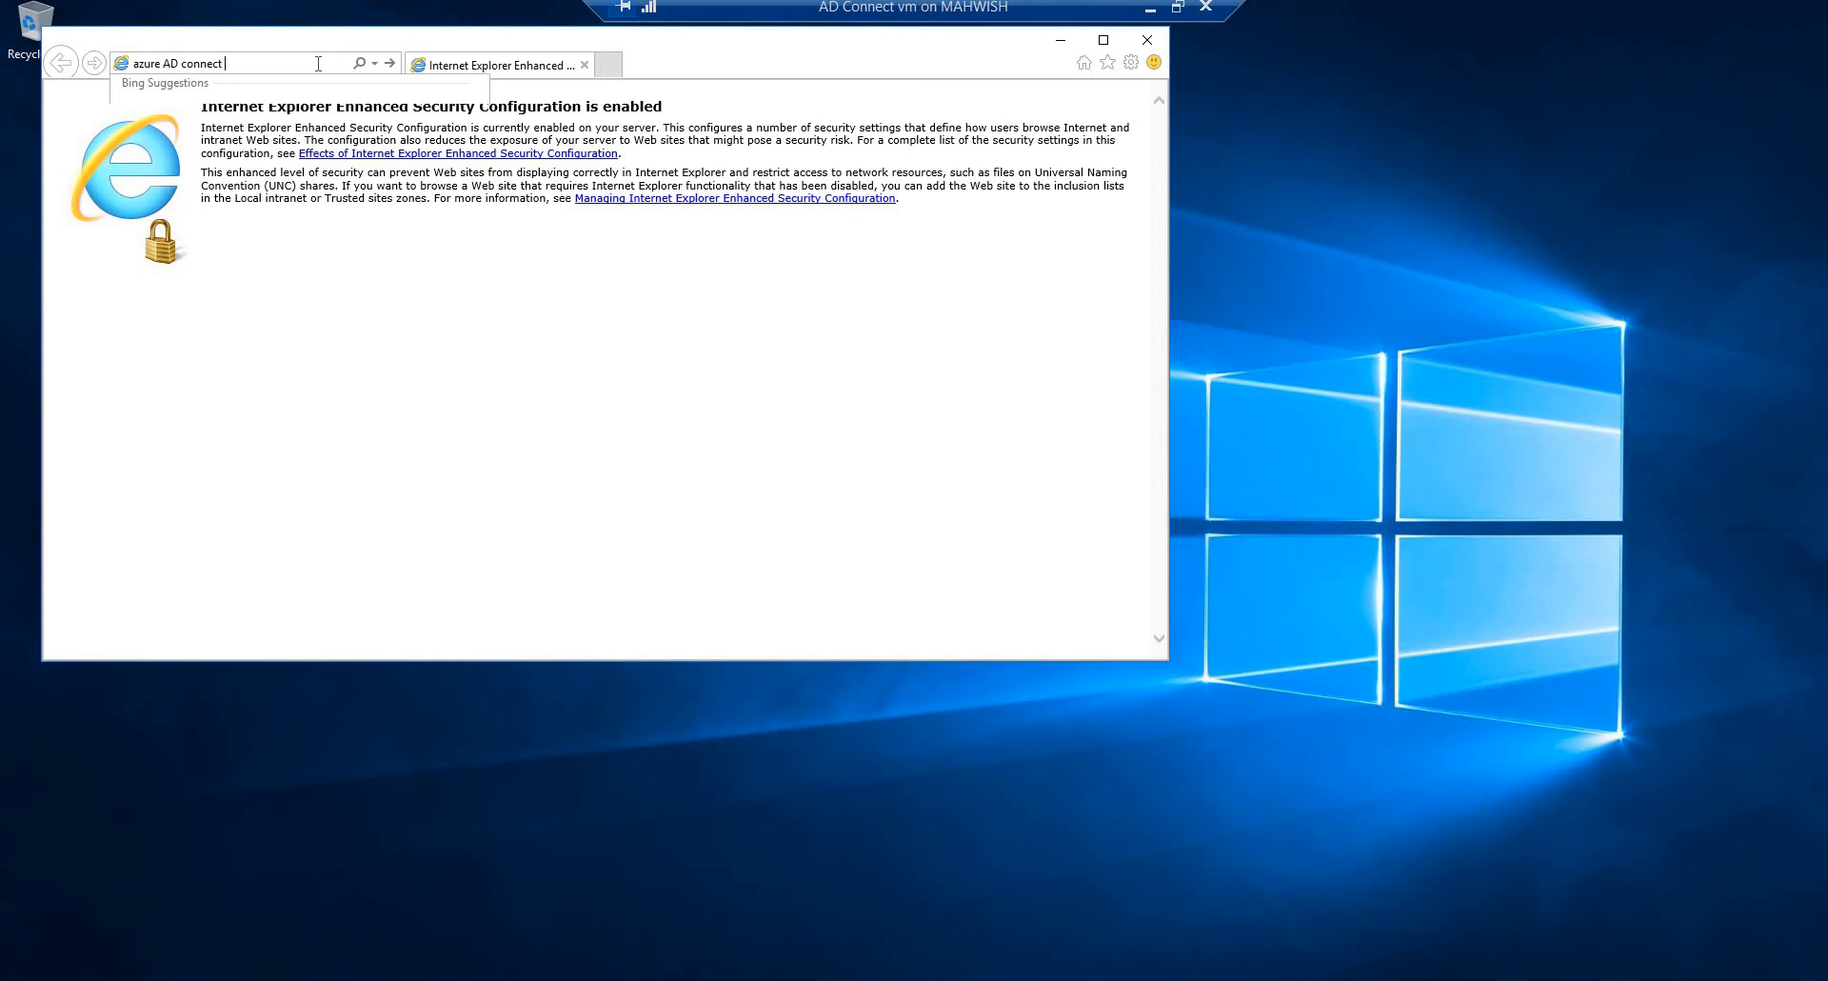
{"action": "key", "text": "Return"}
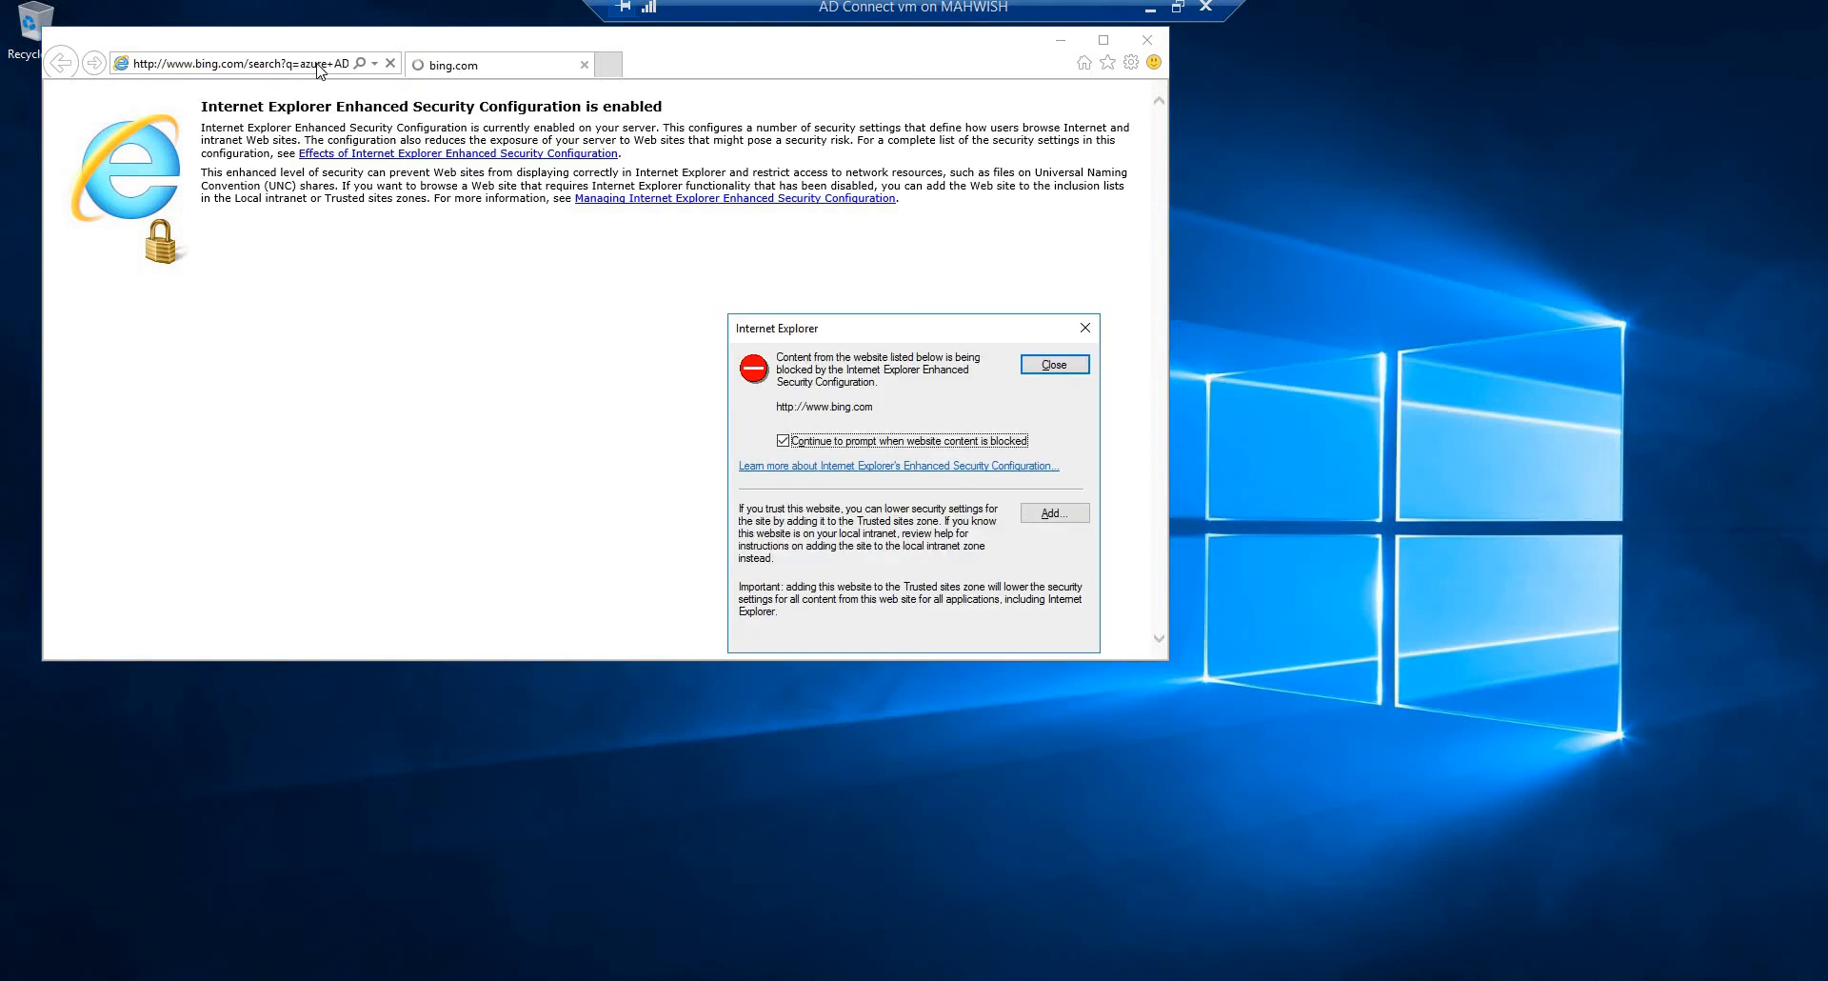
{"action": "left_click", "coordinate": [1077, 519]}
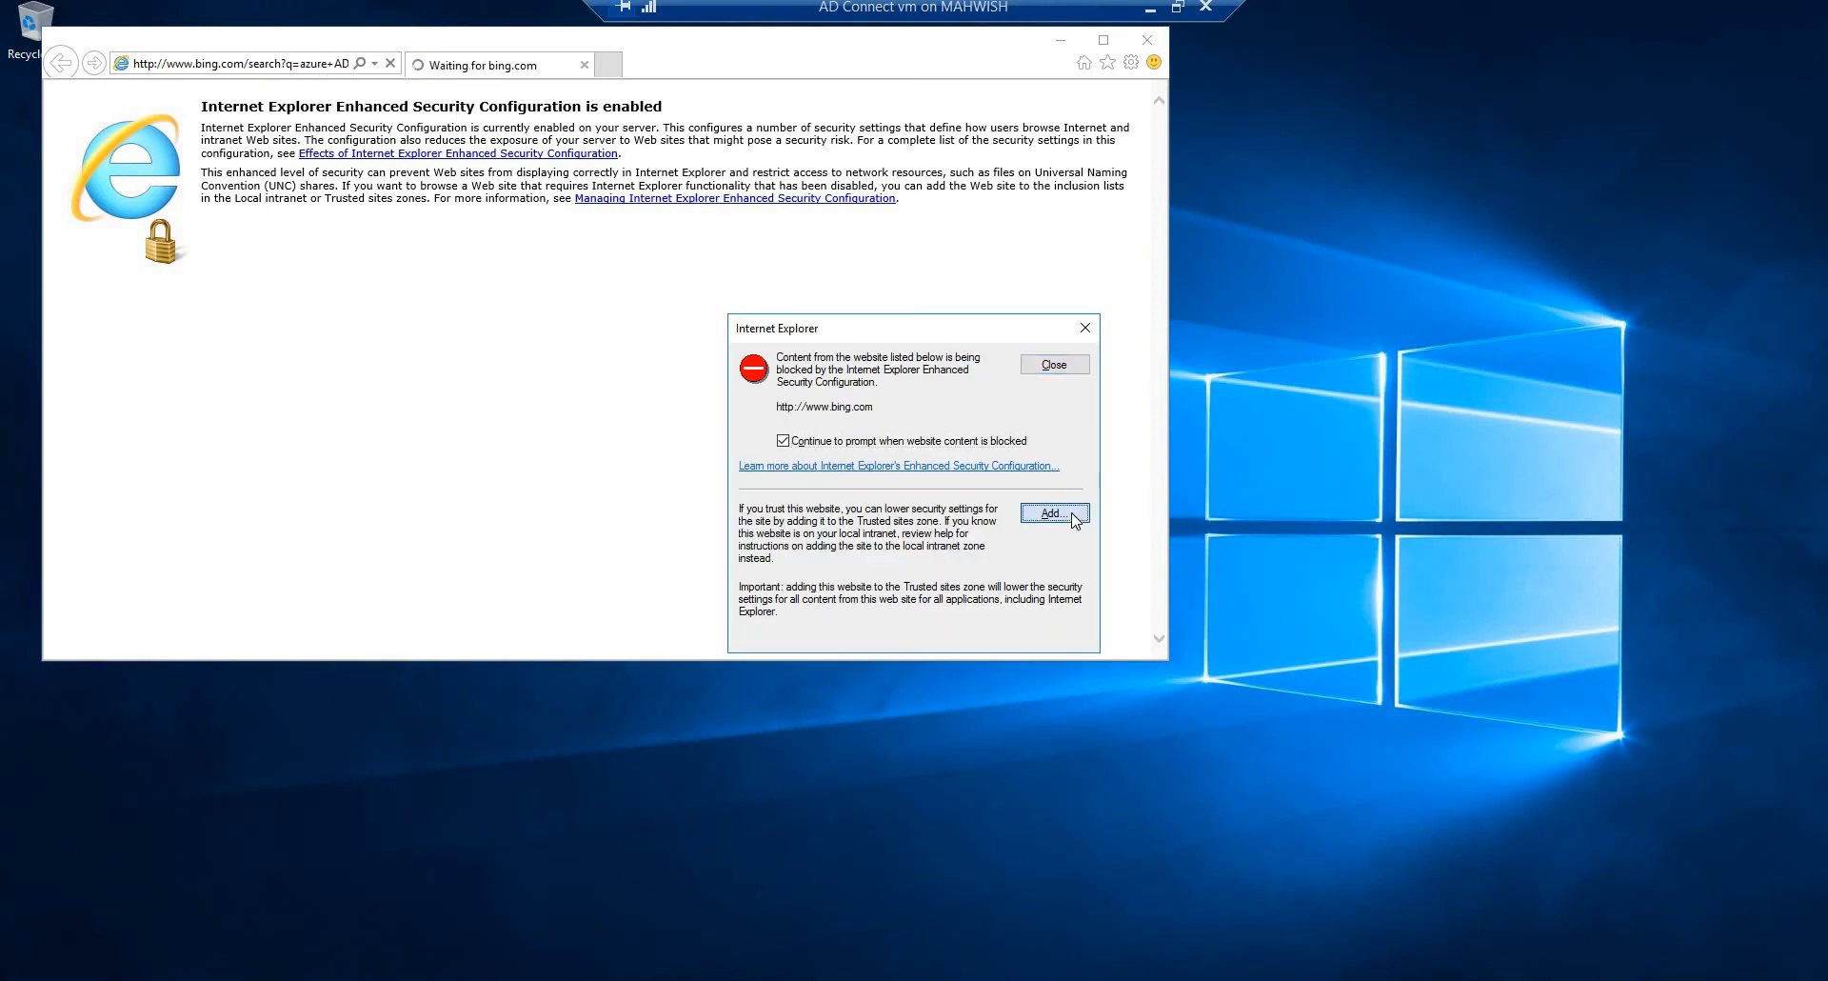
{"action": "left_click", "coordinate": [1058, 476]}
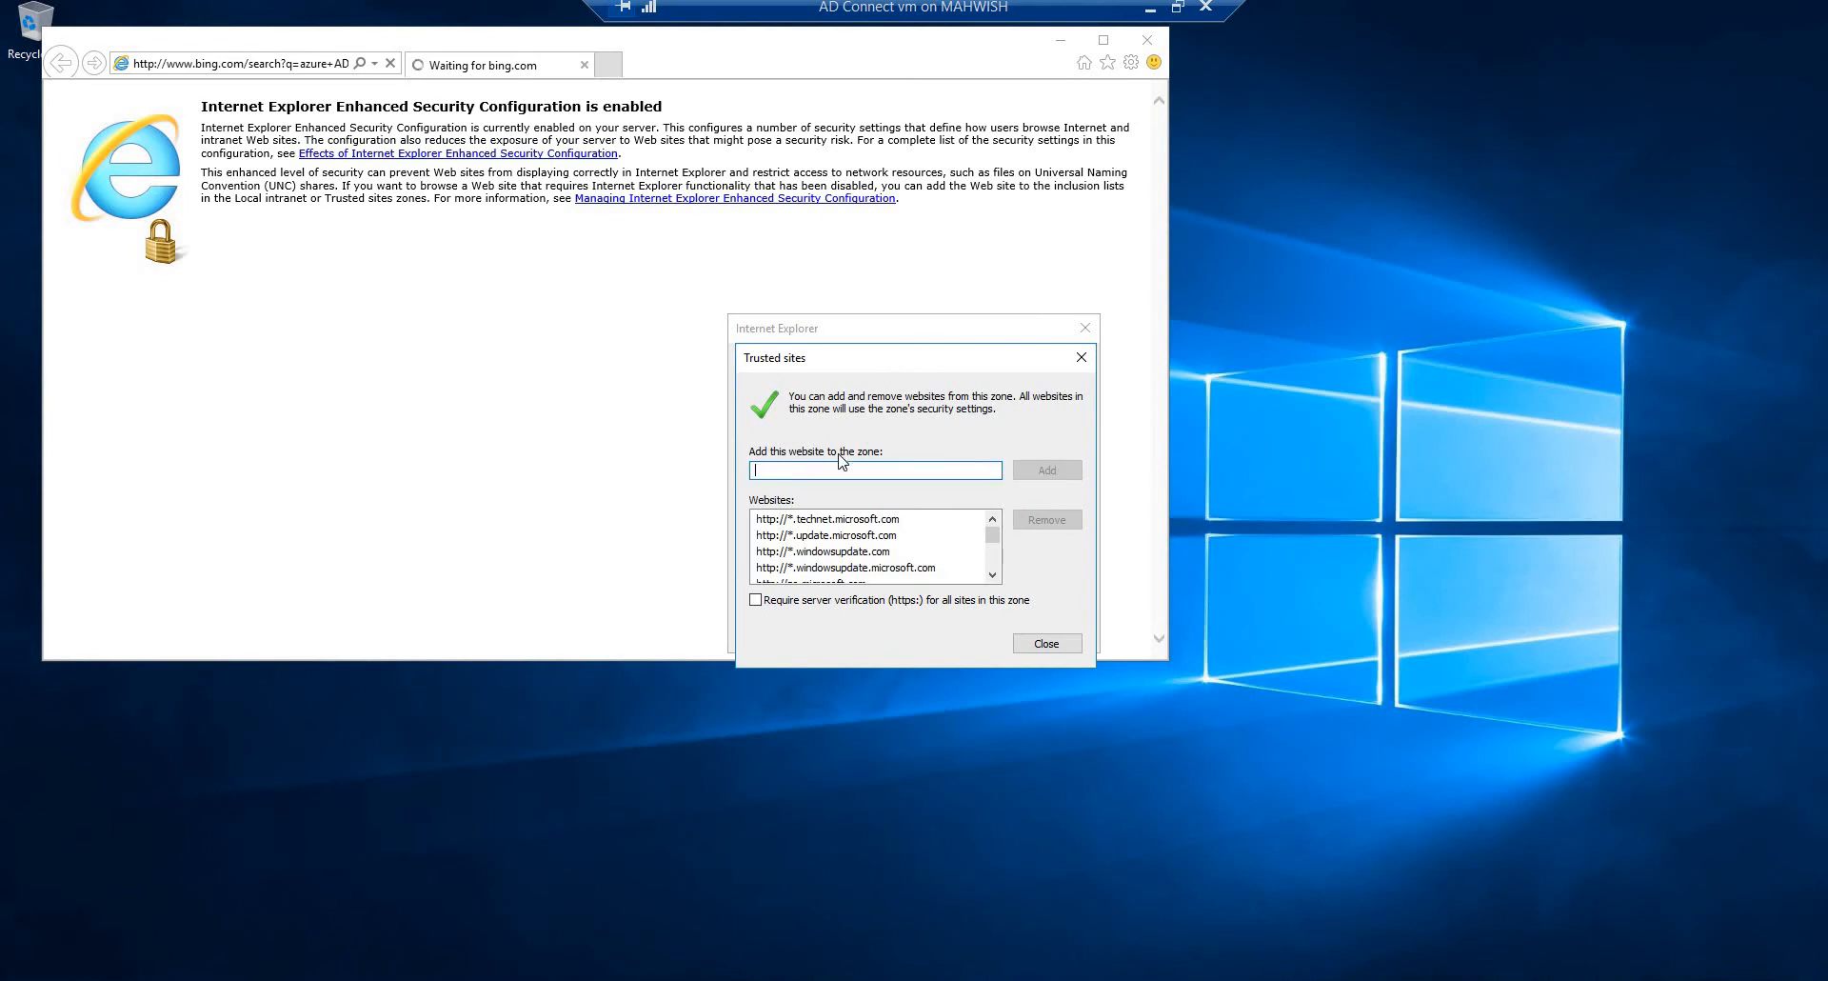
{"action": "left_click", "coordinate": [1030, 648]}
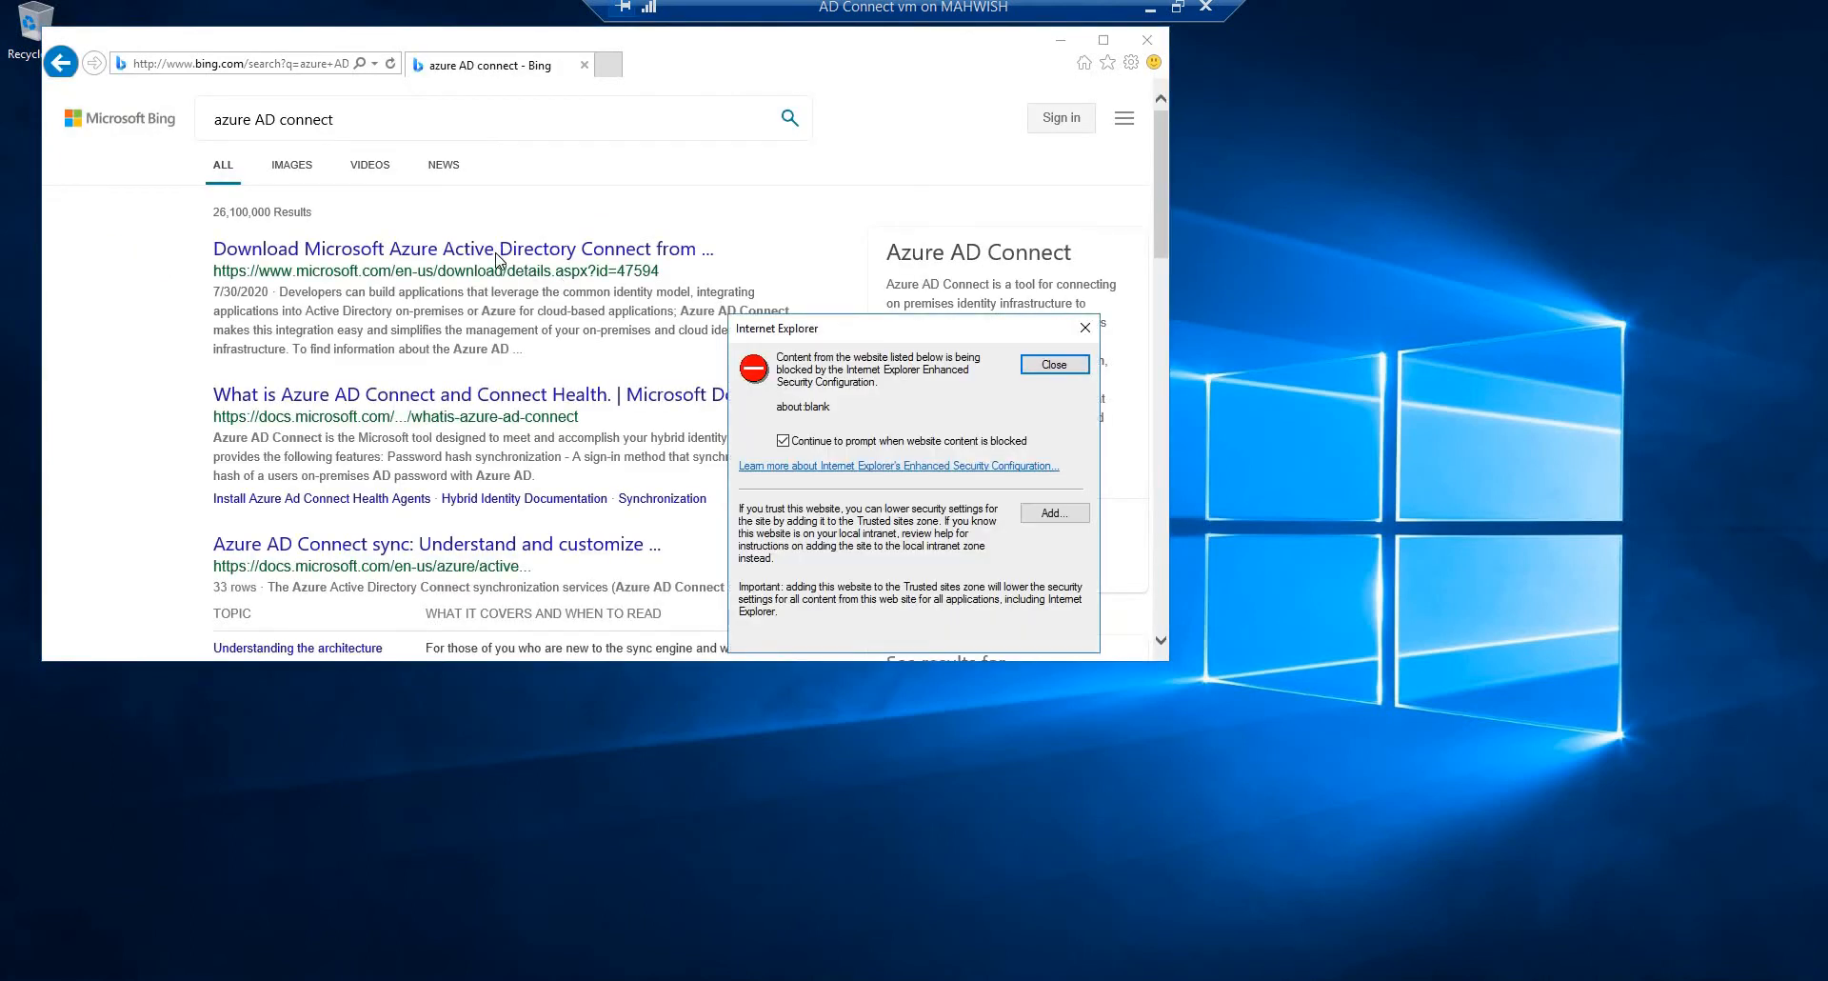
{"action": "left_click", "coordinate": [1054, 366]}
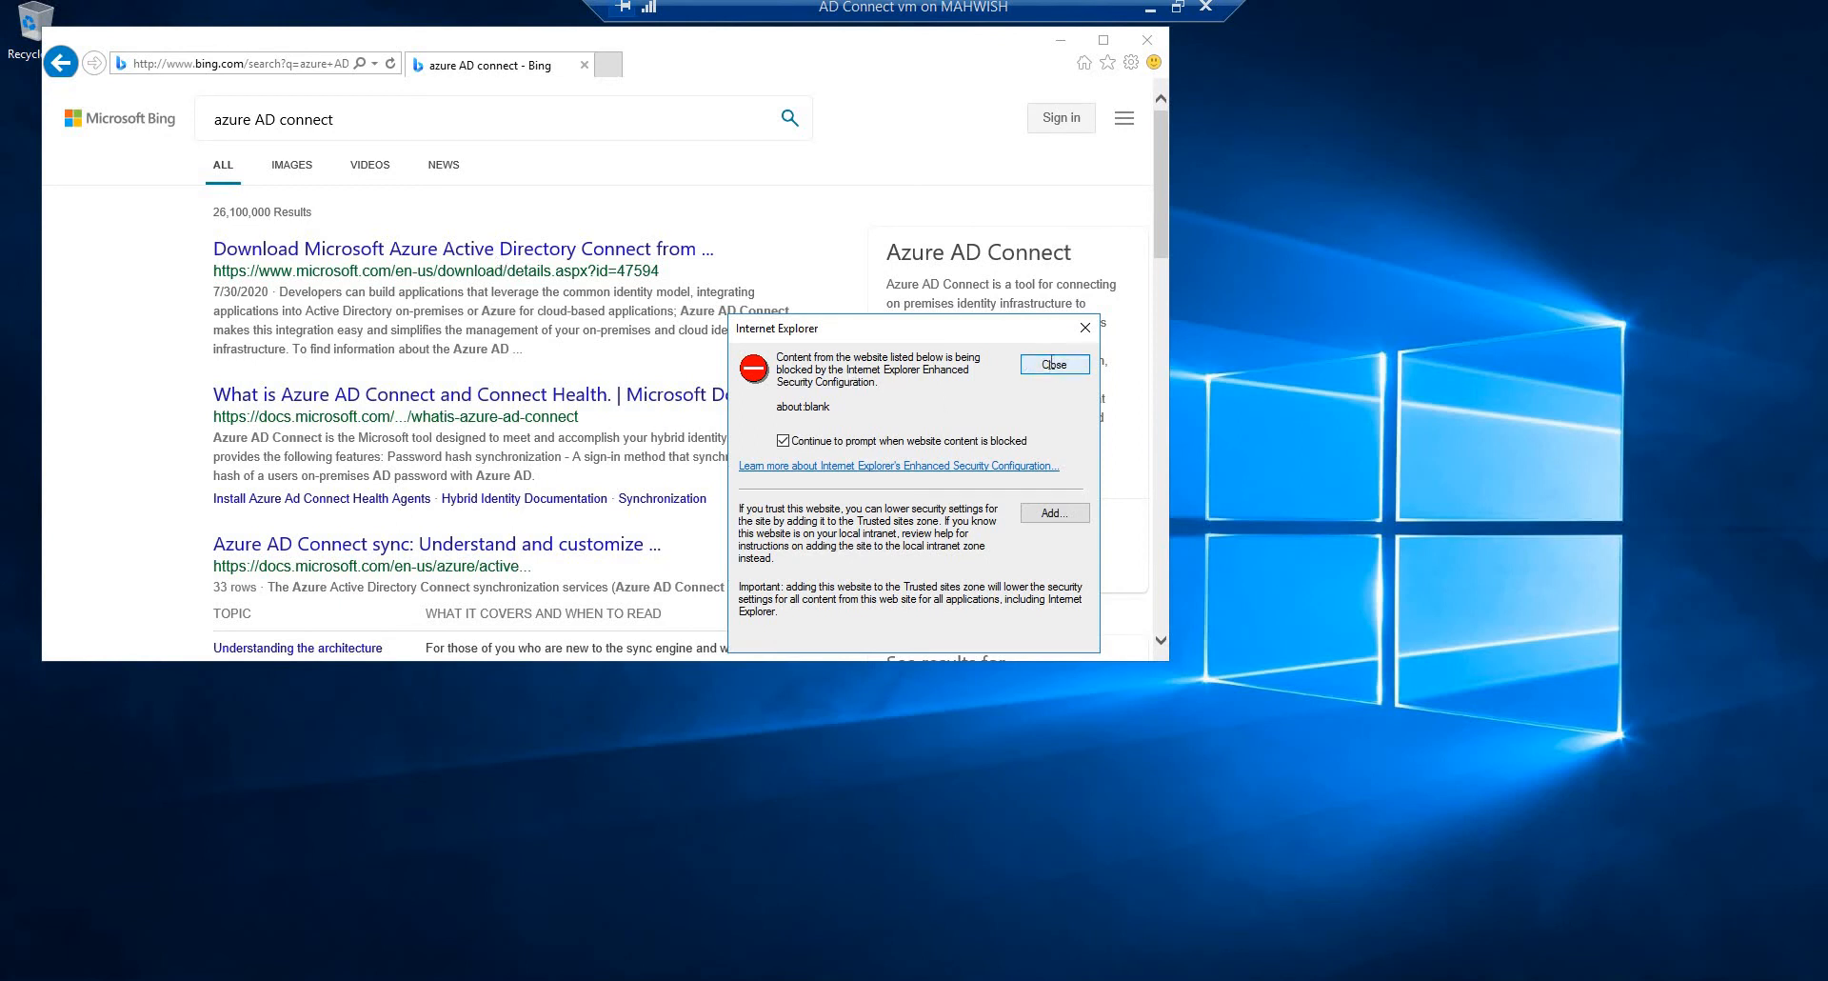
{"action": "left_click", "coordinate": [425, 249]}
{"action": "left_click", "coordinate": [952, 544]}
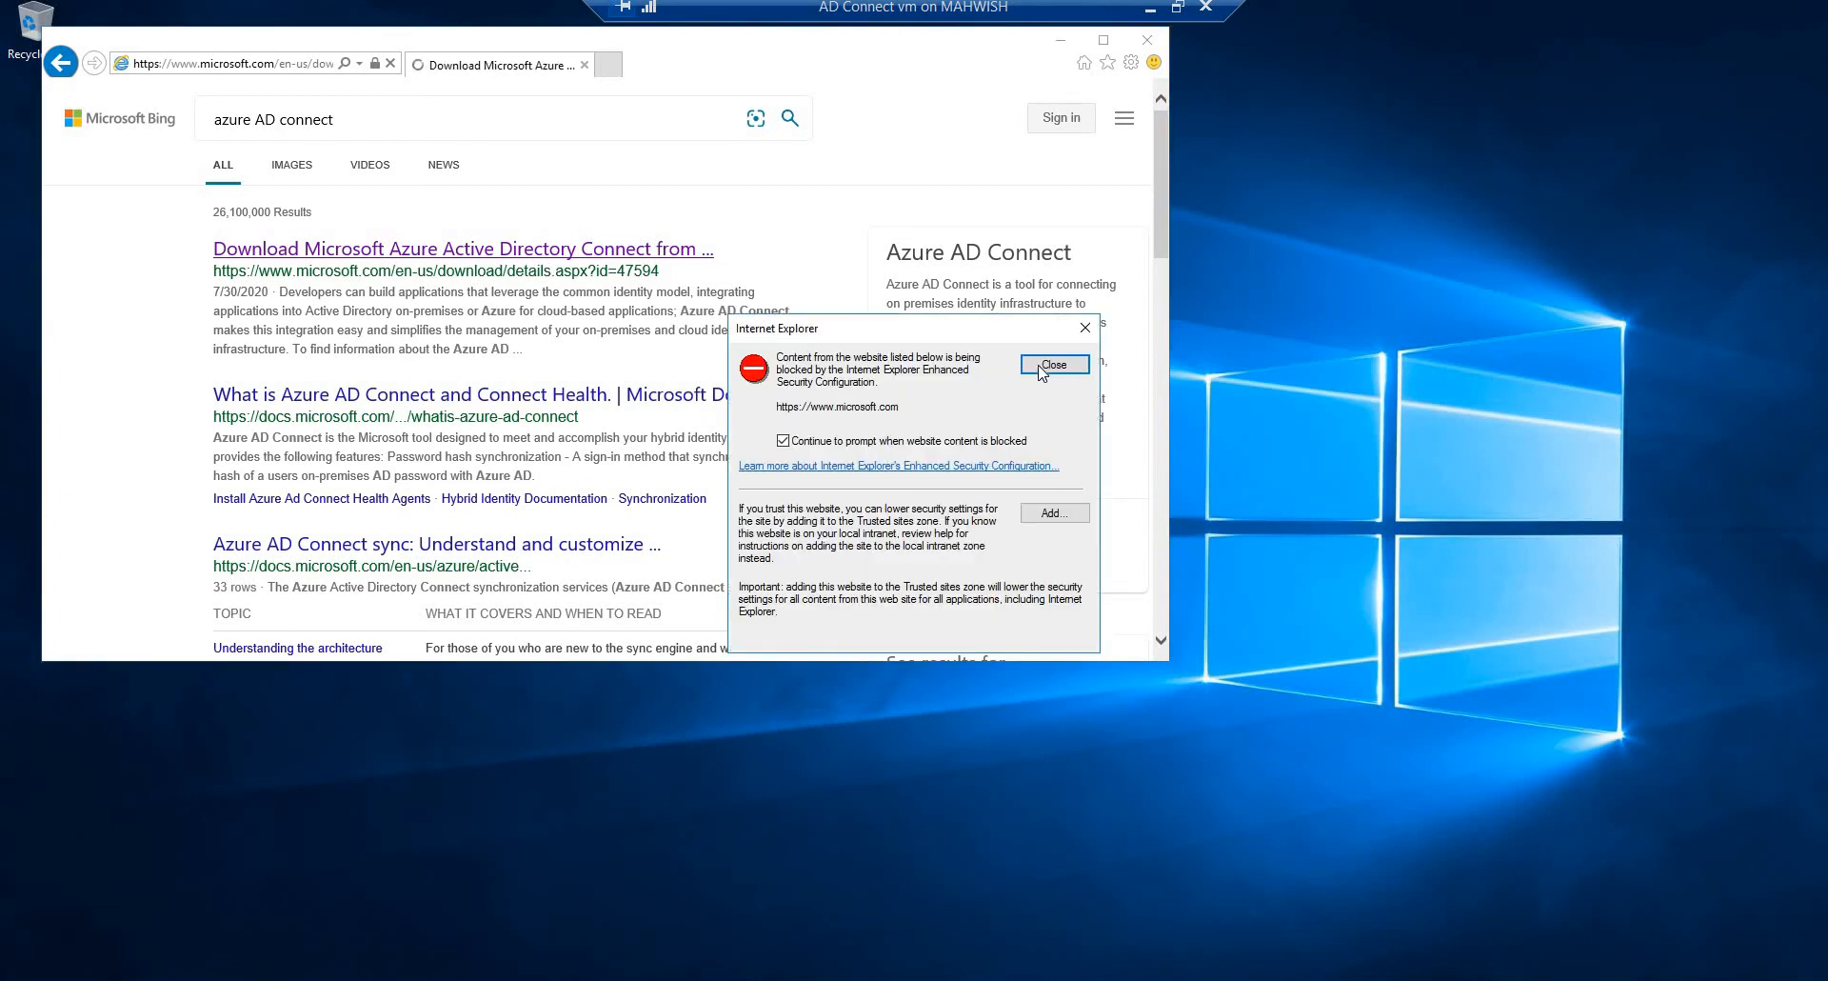
{"action": "left_click", "coordinate": [1053, 365]}
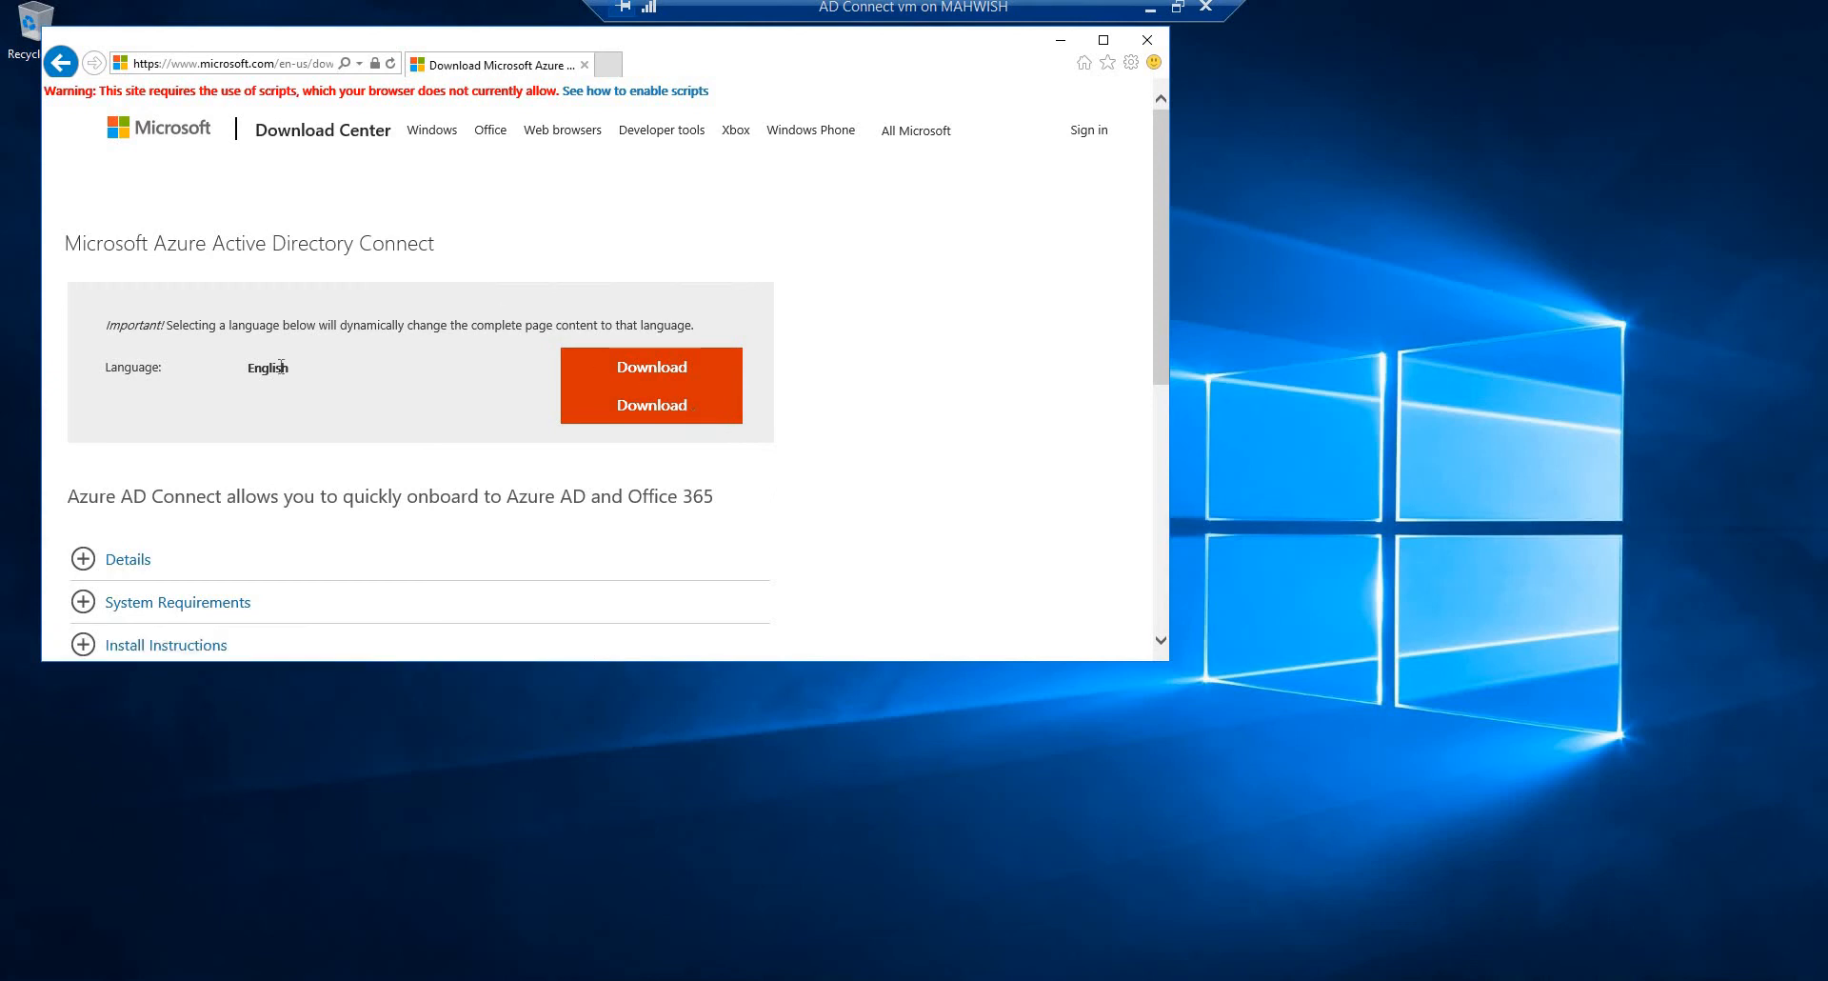
{"action": "left_click", "coordinate": [652, 372]}
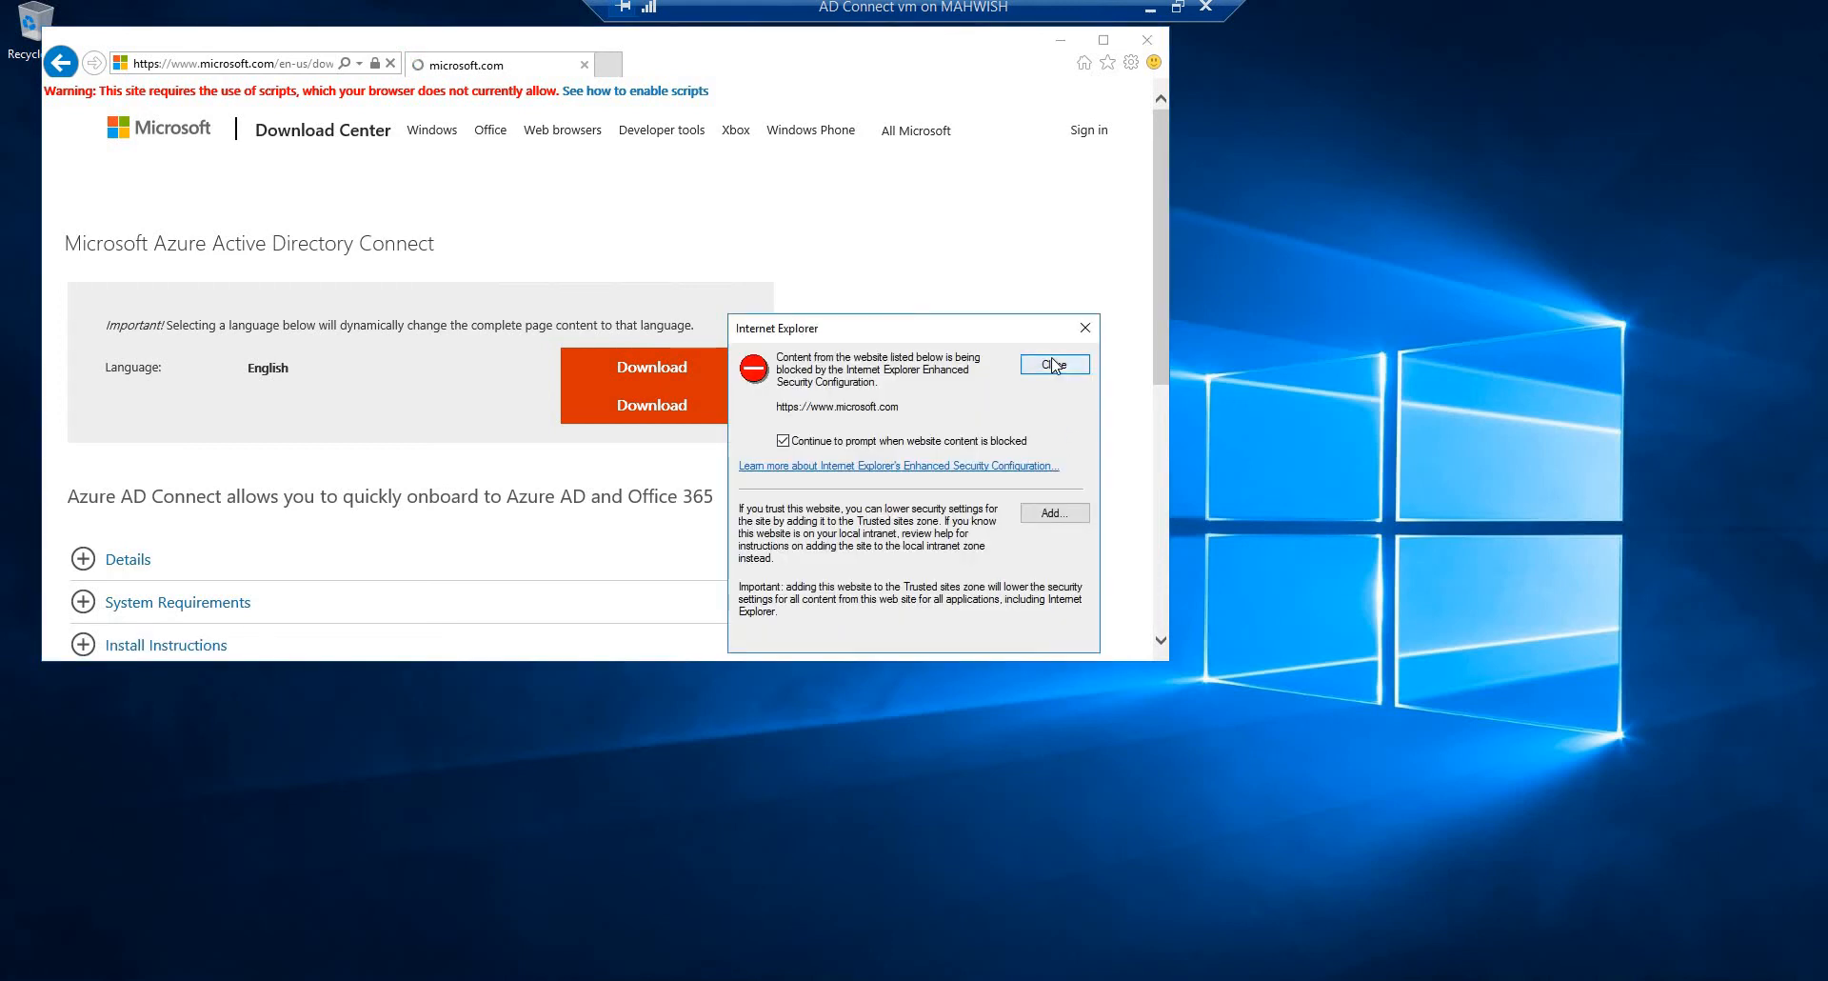
{"action": "left_click", "coordinate": [1052, 365]}
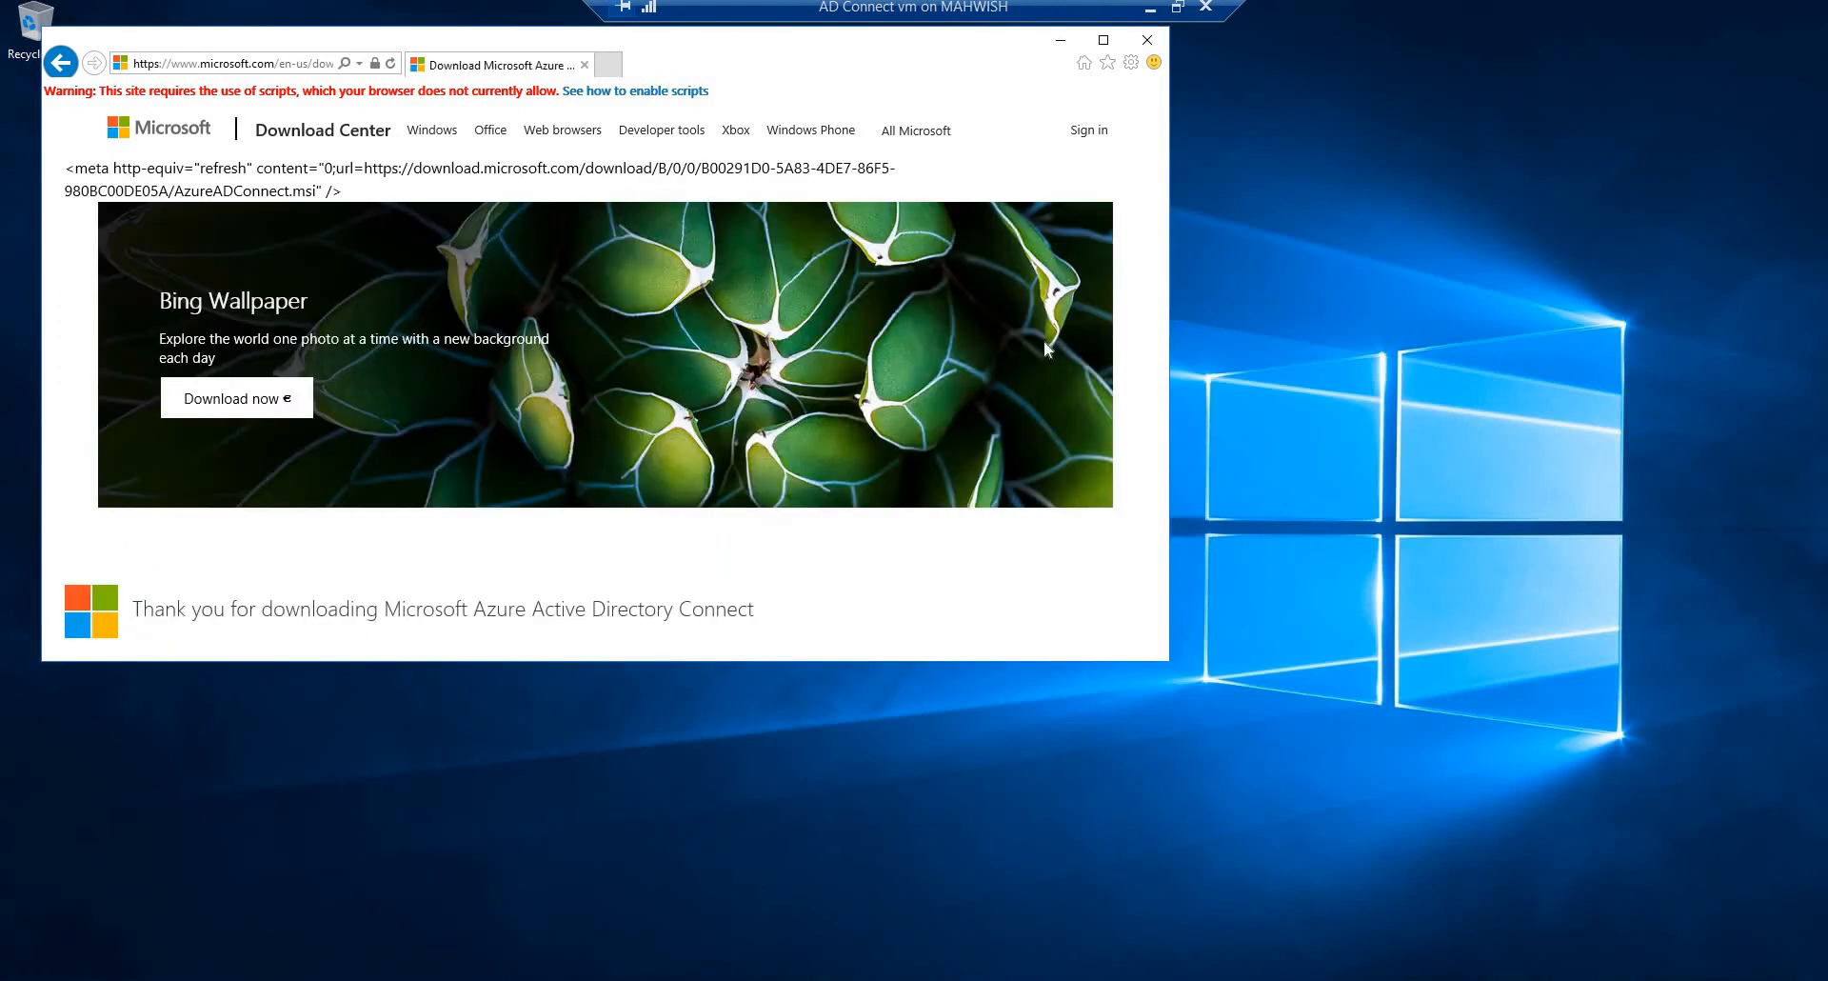
{"action": "left_click", "coordinate": [1162, 571]}
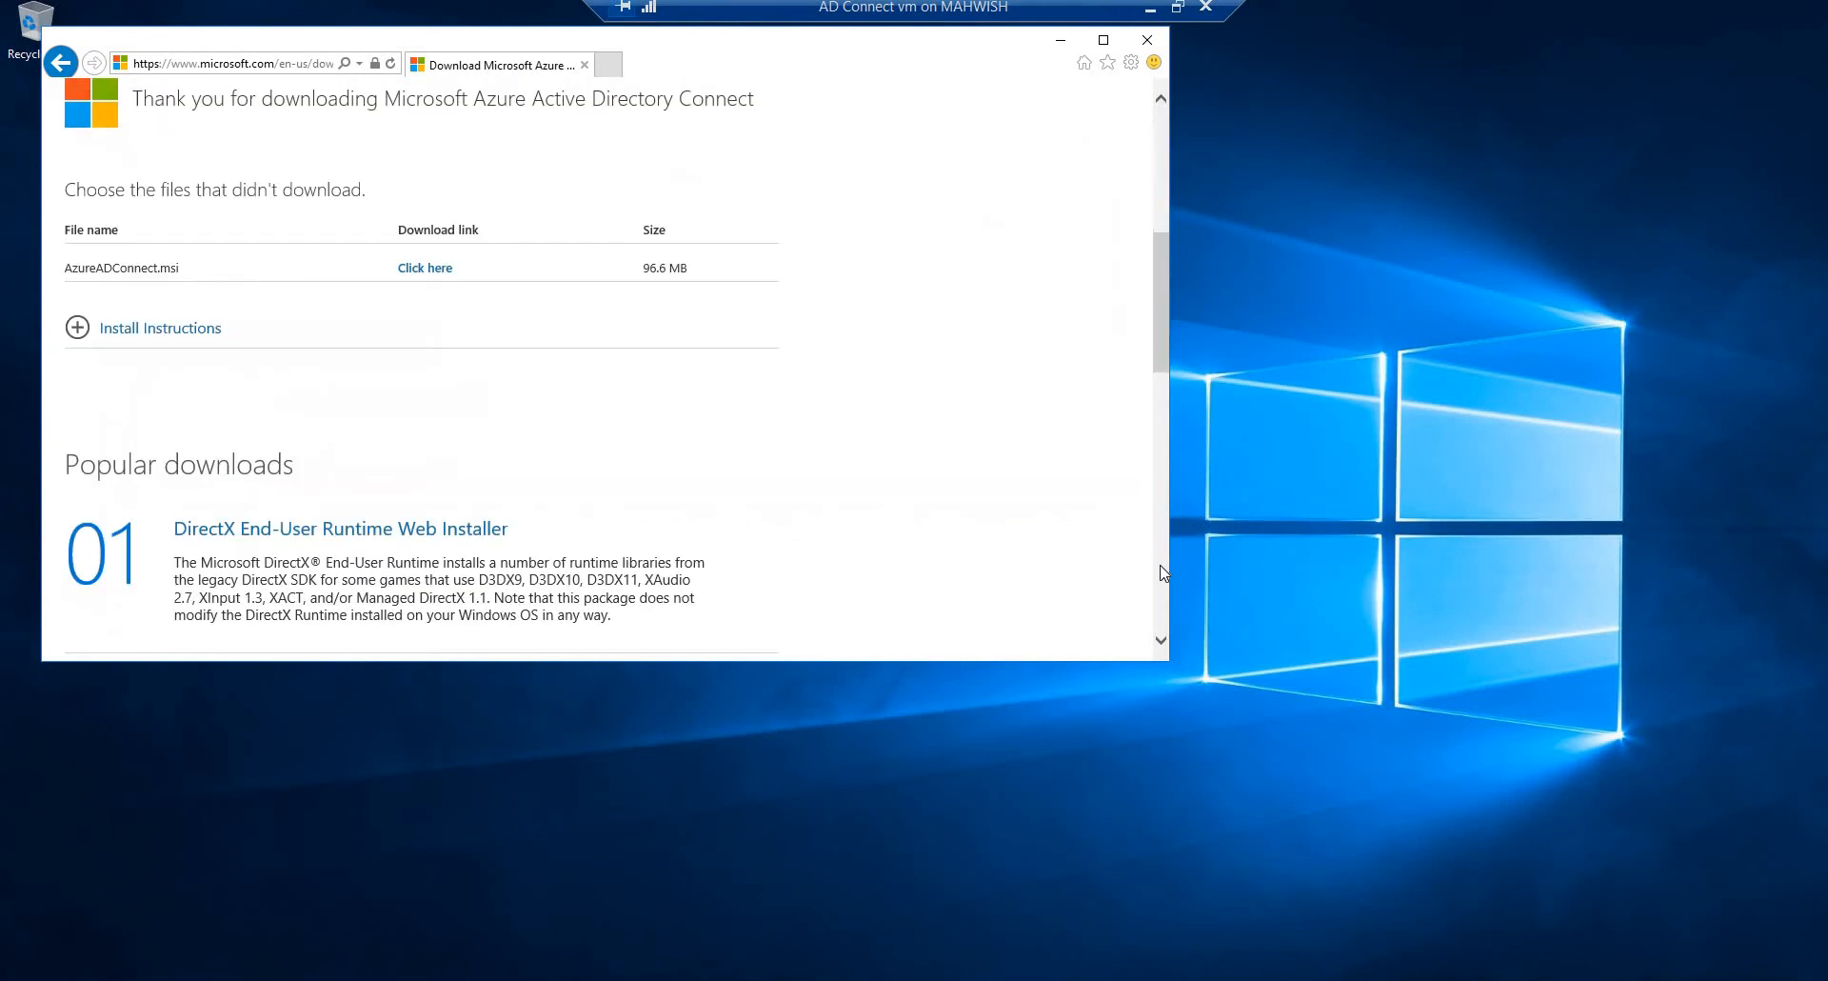
{"action": "left_click", "coordinate": [1162, 571]}
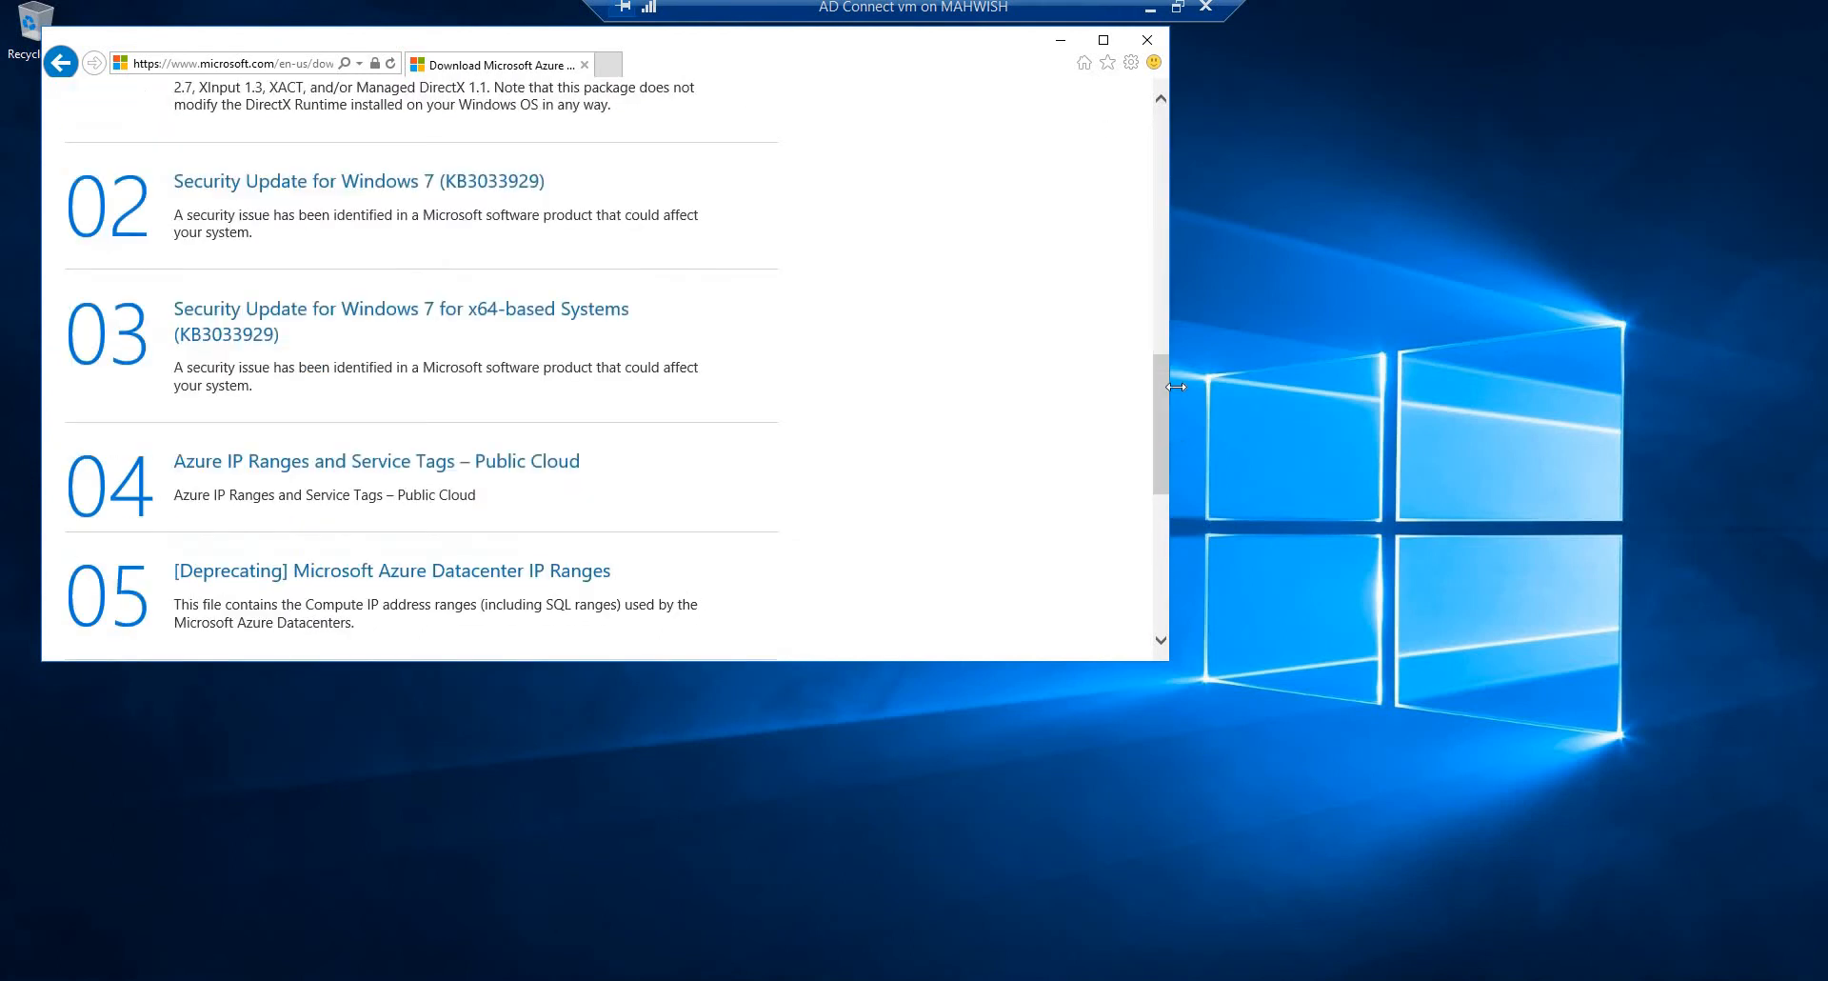
{"action": "left_click", "coordinate": [1160, 259]}
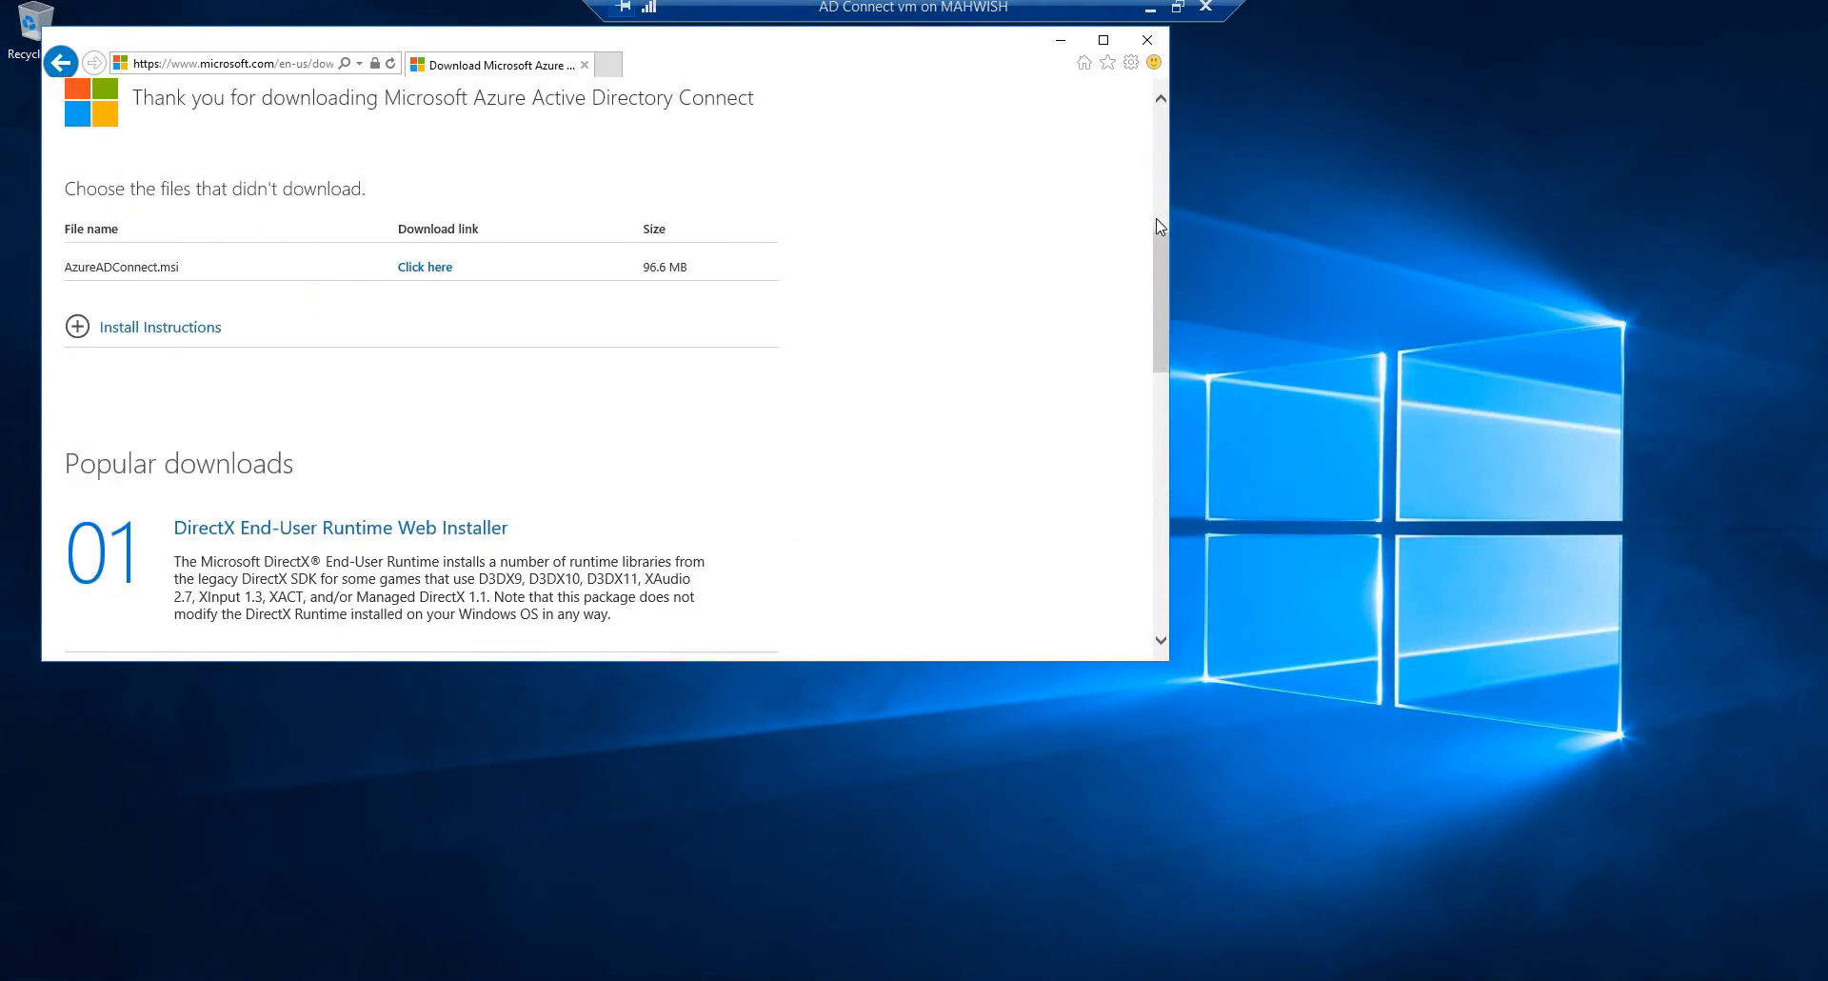
{"action": "left_click", "coordinate": [426, 267]}
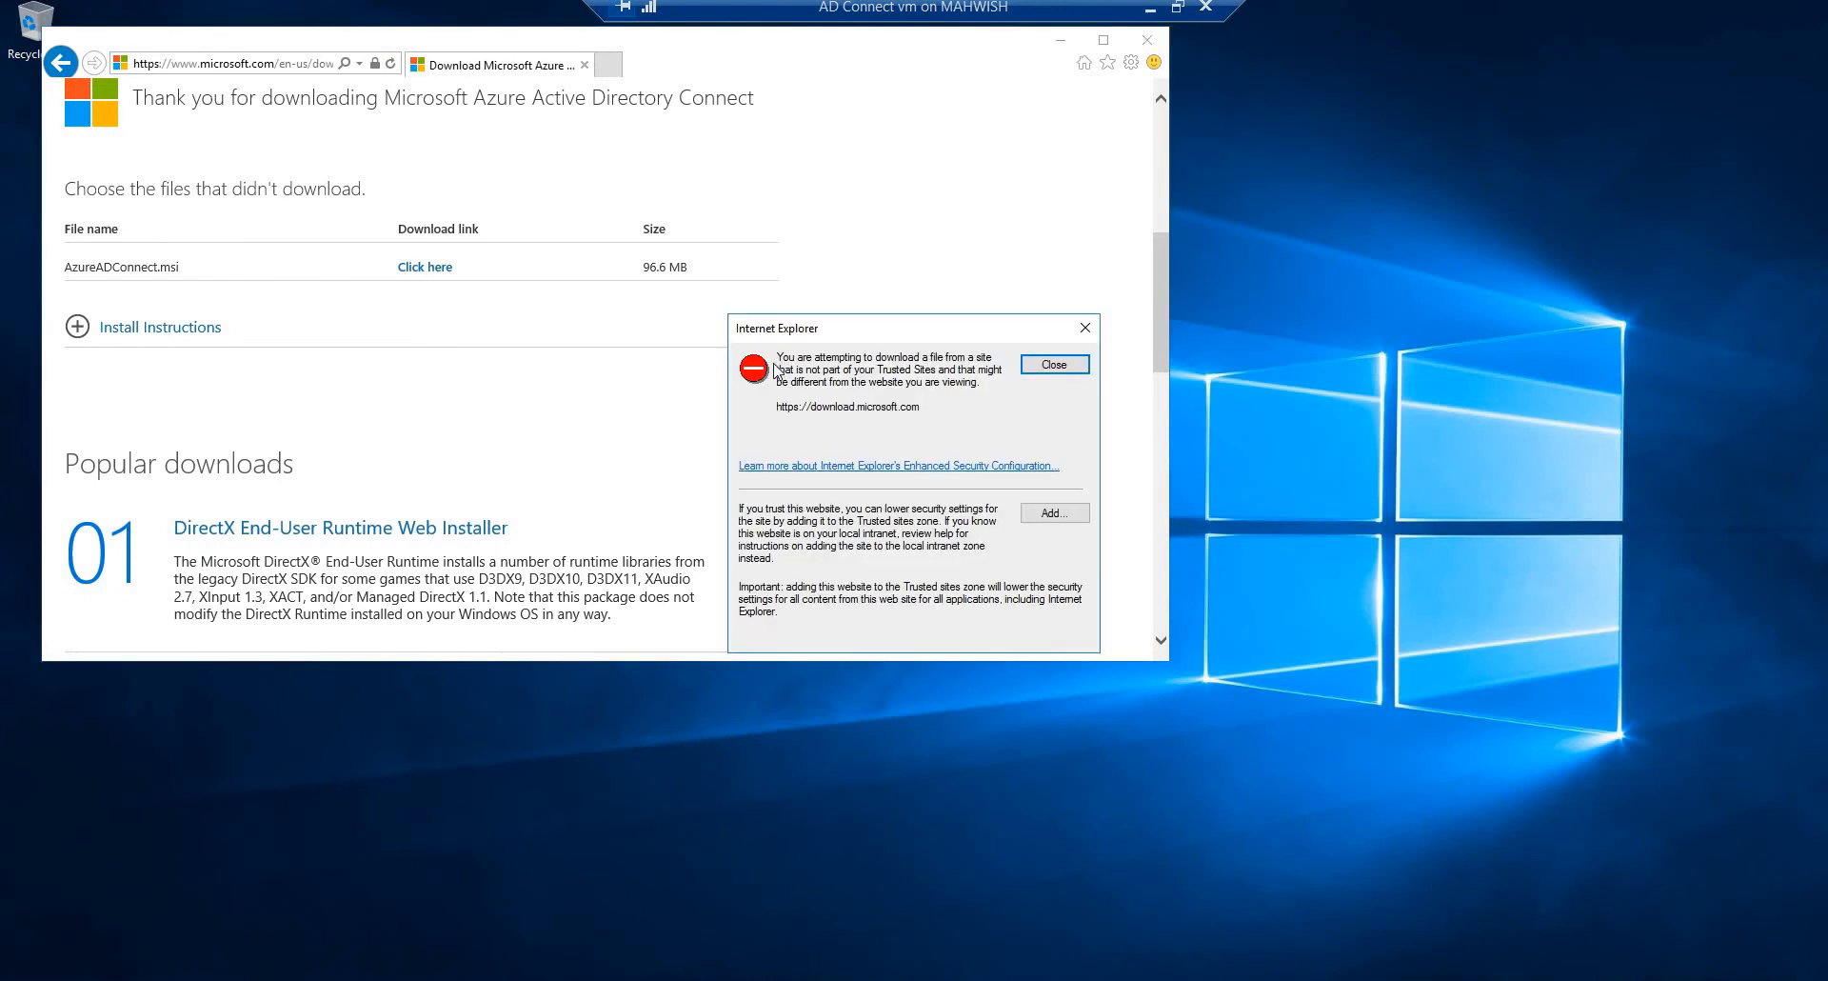
{"action": "left_click", "coordinate": [1054, 514]}
{"action": "left_click", "coordinate": [1040, 471]}
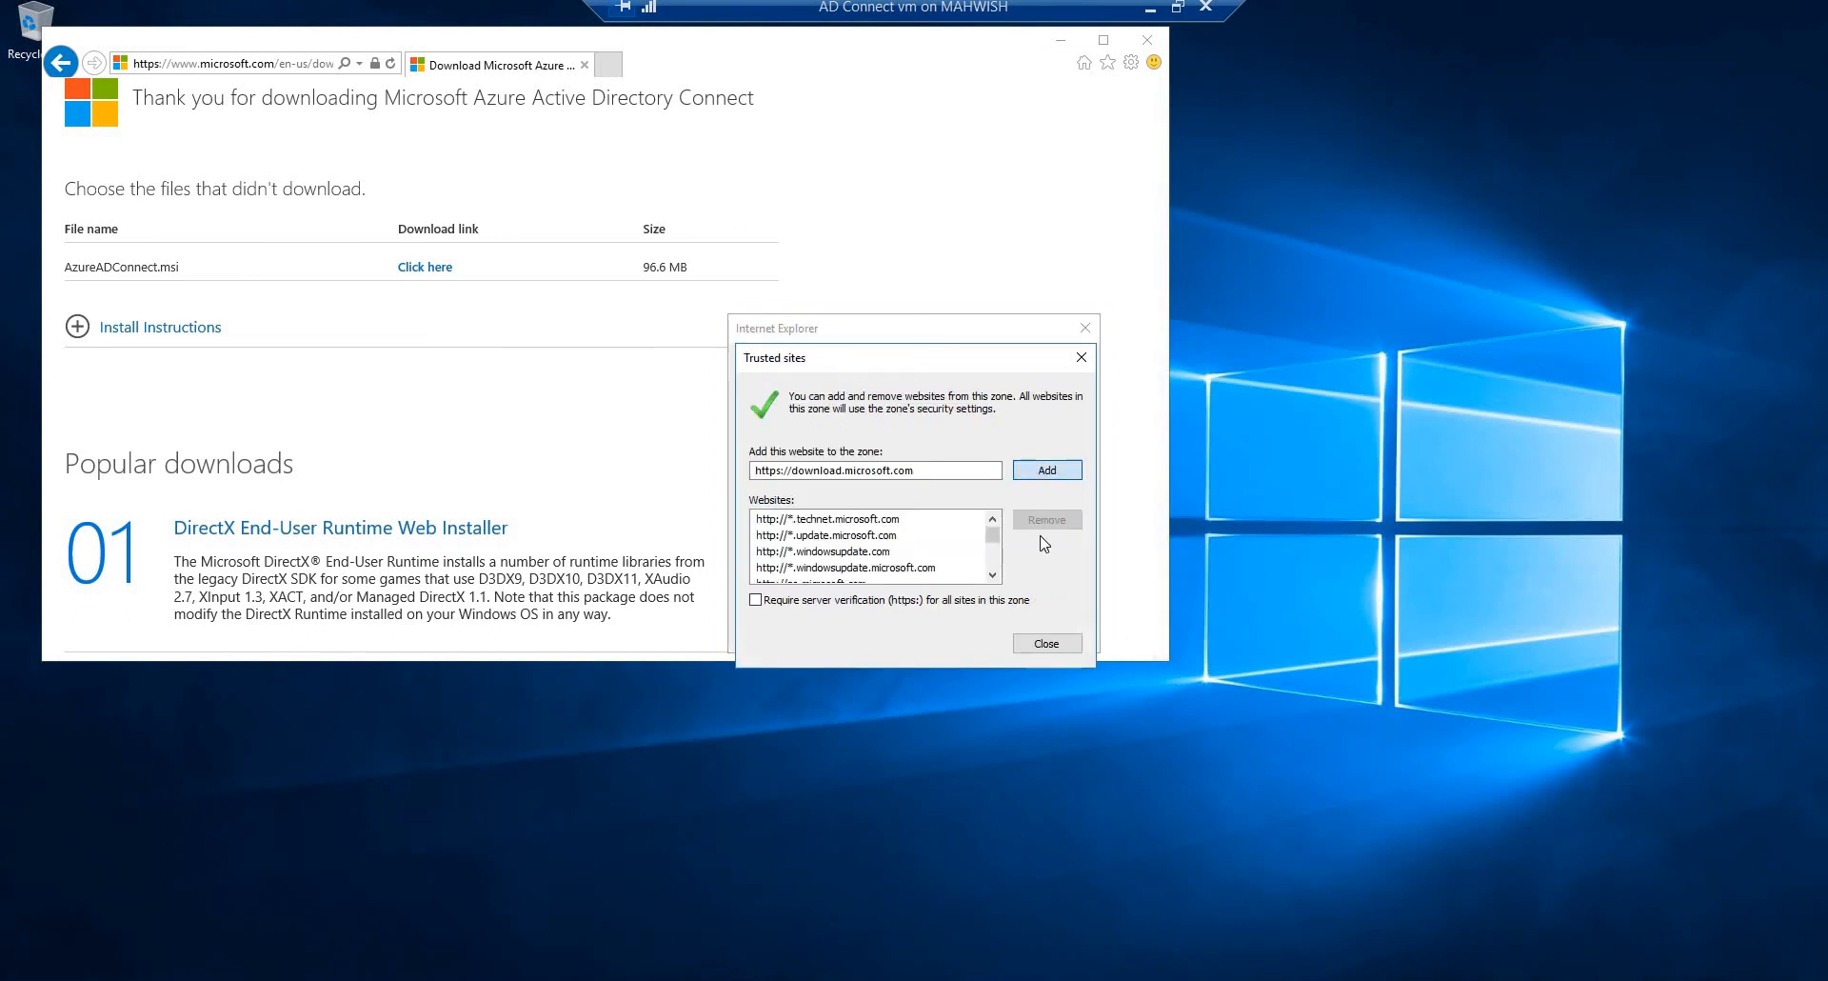
{"action": "left_click", "coordinate": [1046, 644]}
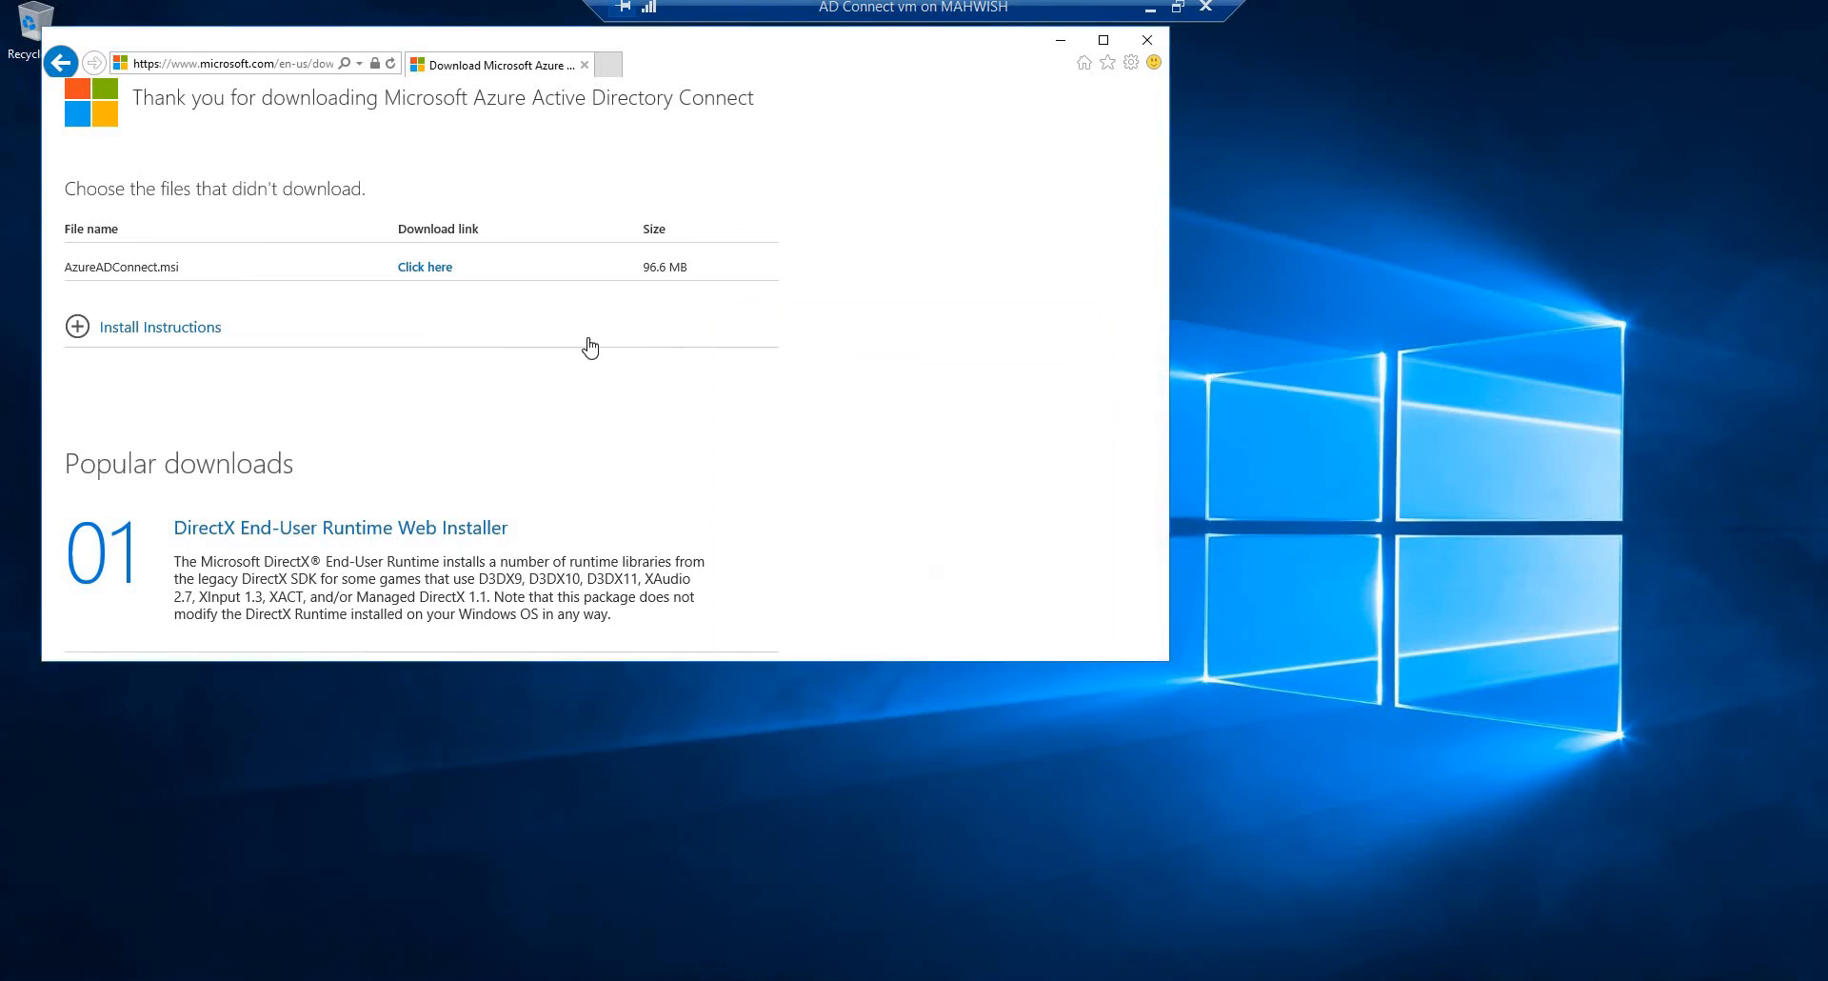
{"action": "left_click", "coordinate": [426, 268]}
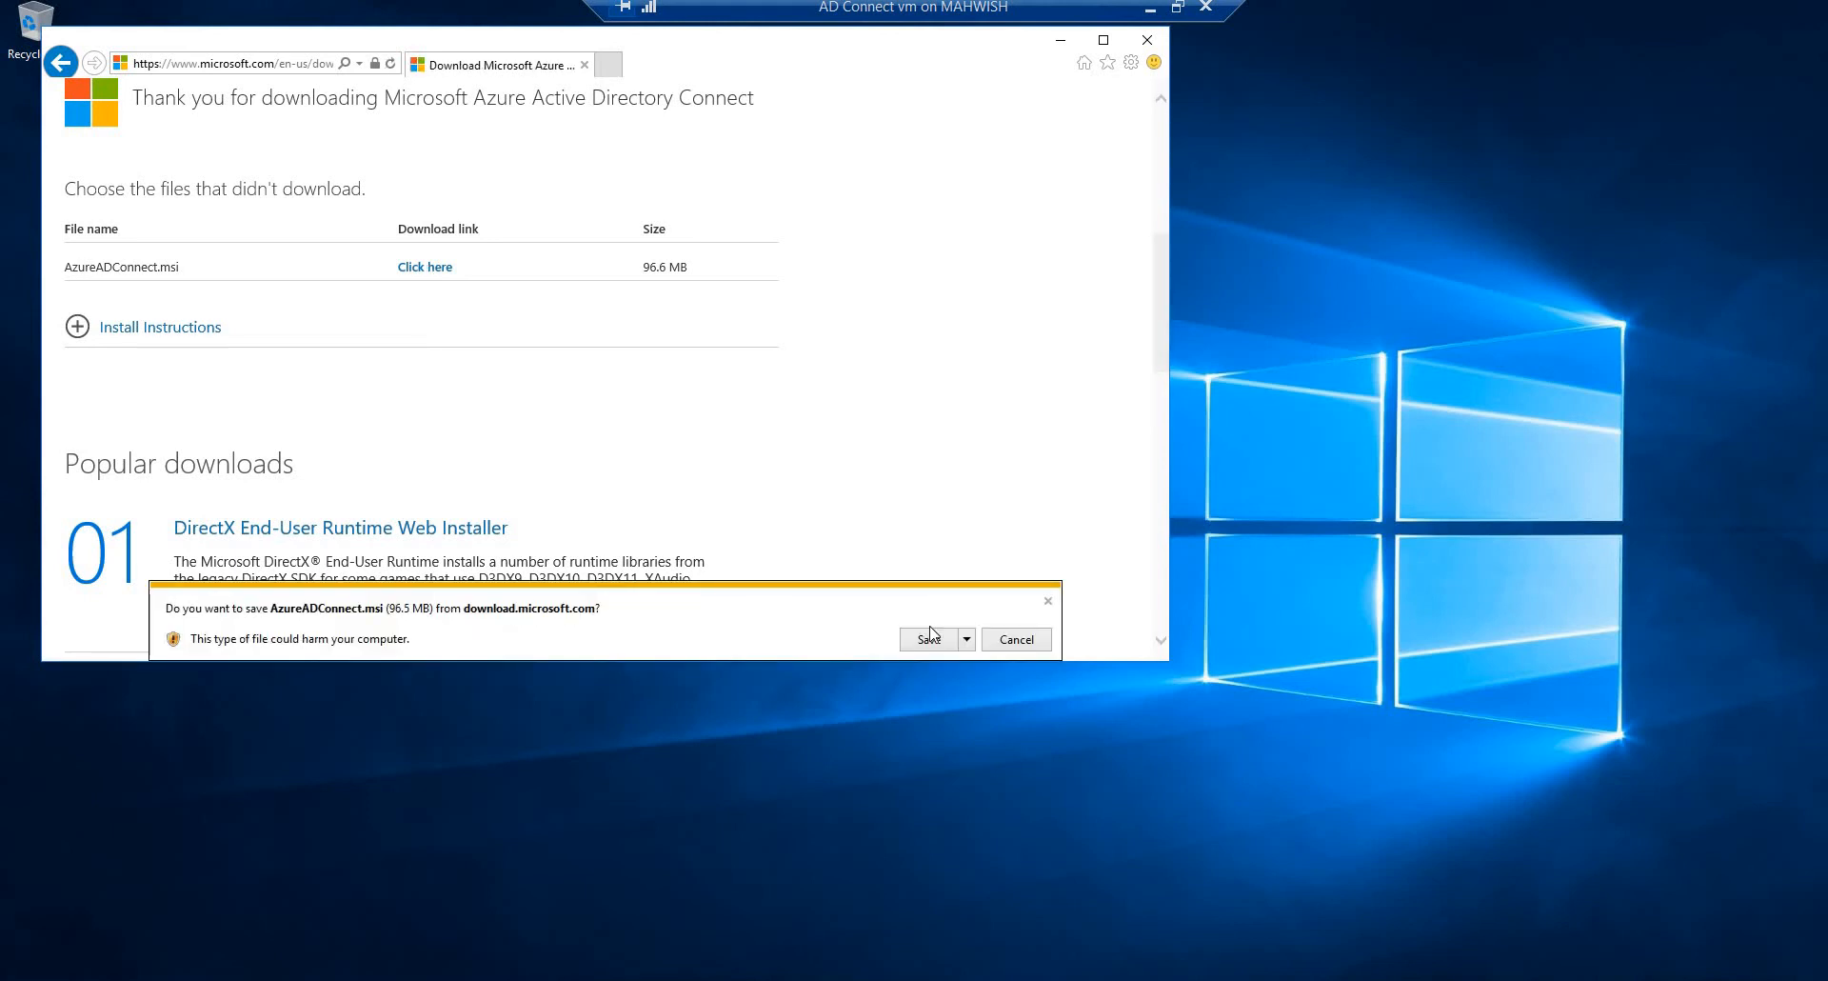
{"action": "left_click", "coordinate": [929, 640]}
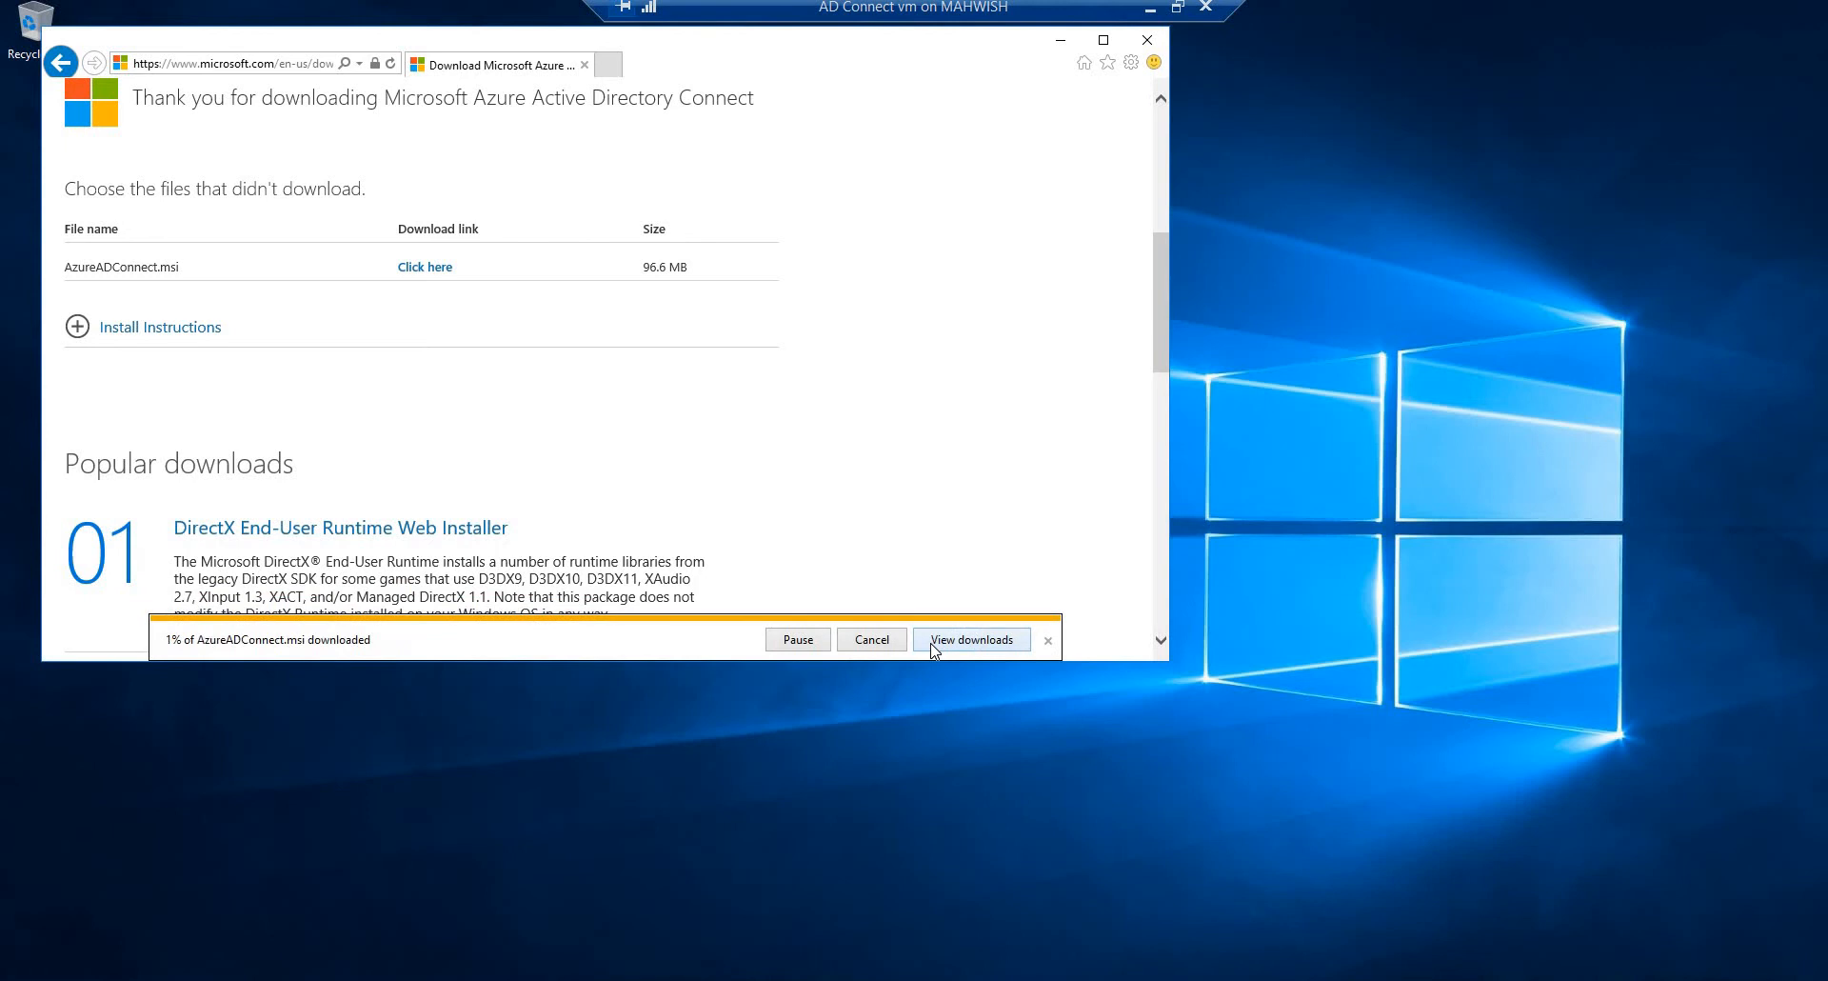
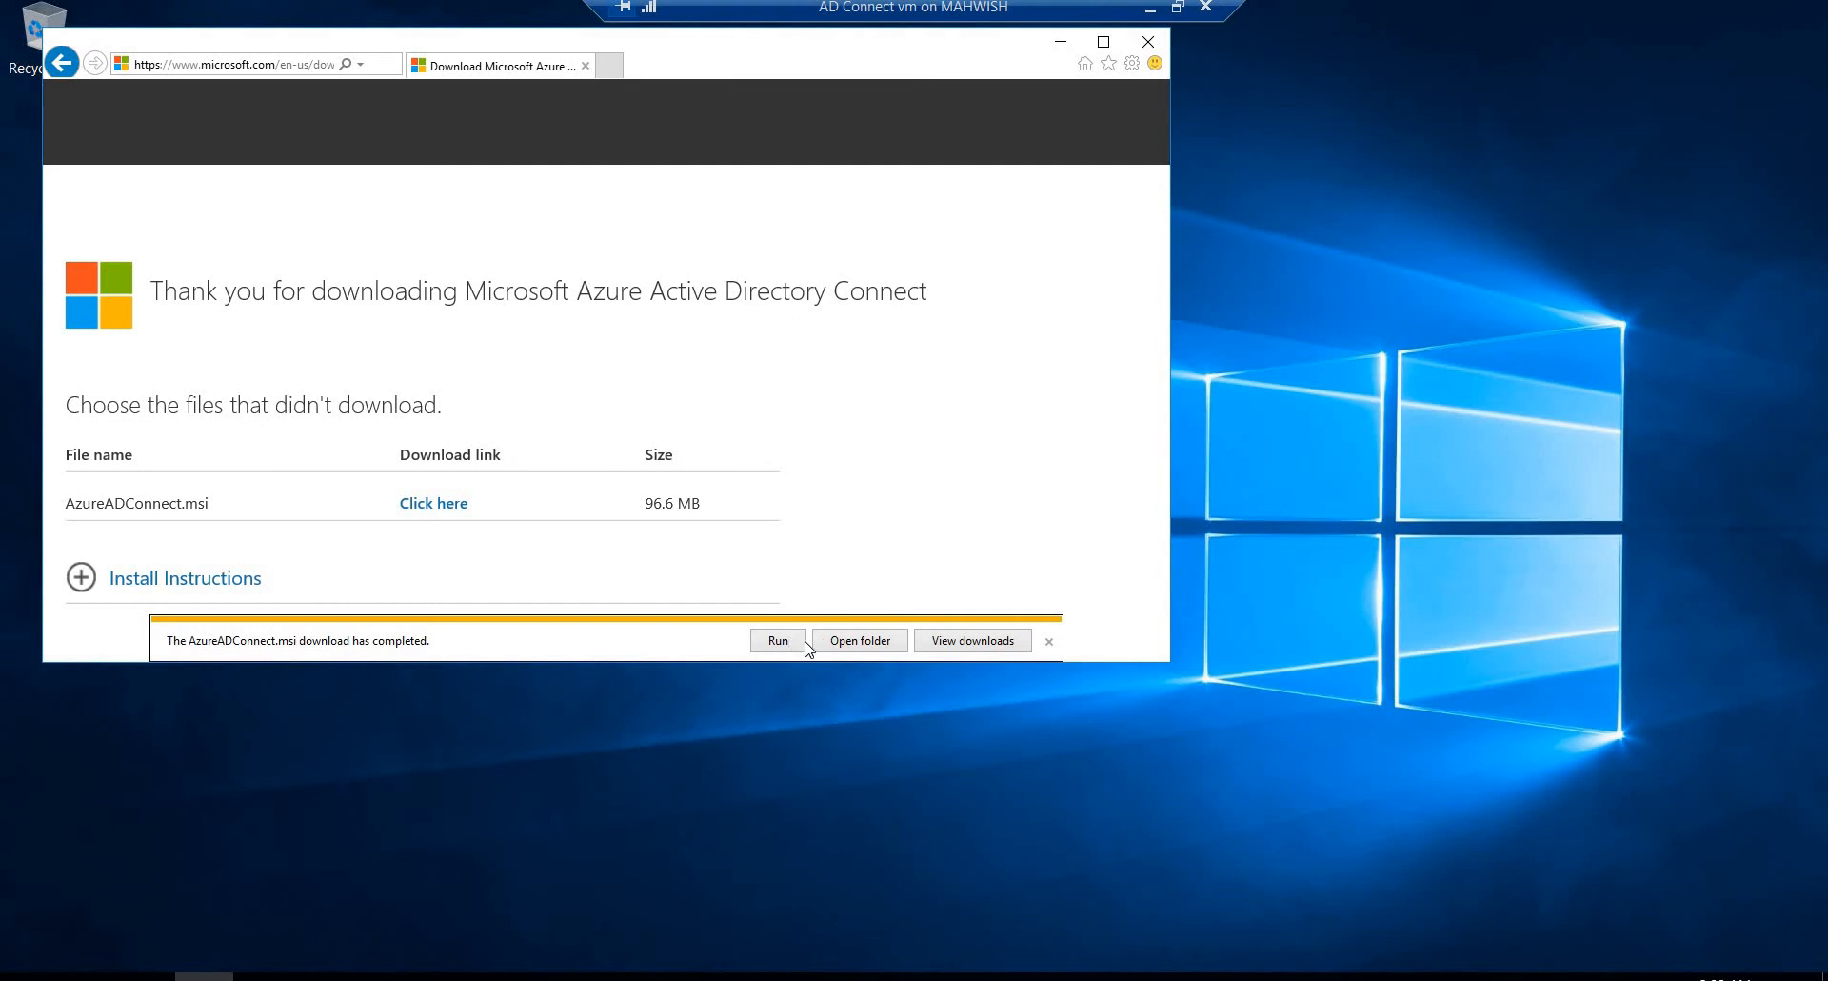
Step: Run AzureADConnect.msi, agree to the license terms and start a customized installation with the default required components
{"action": "left_click", "coordinate": [801, 642]}
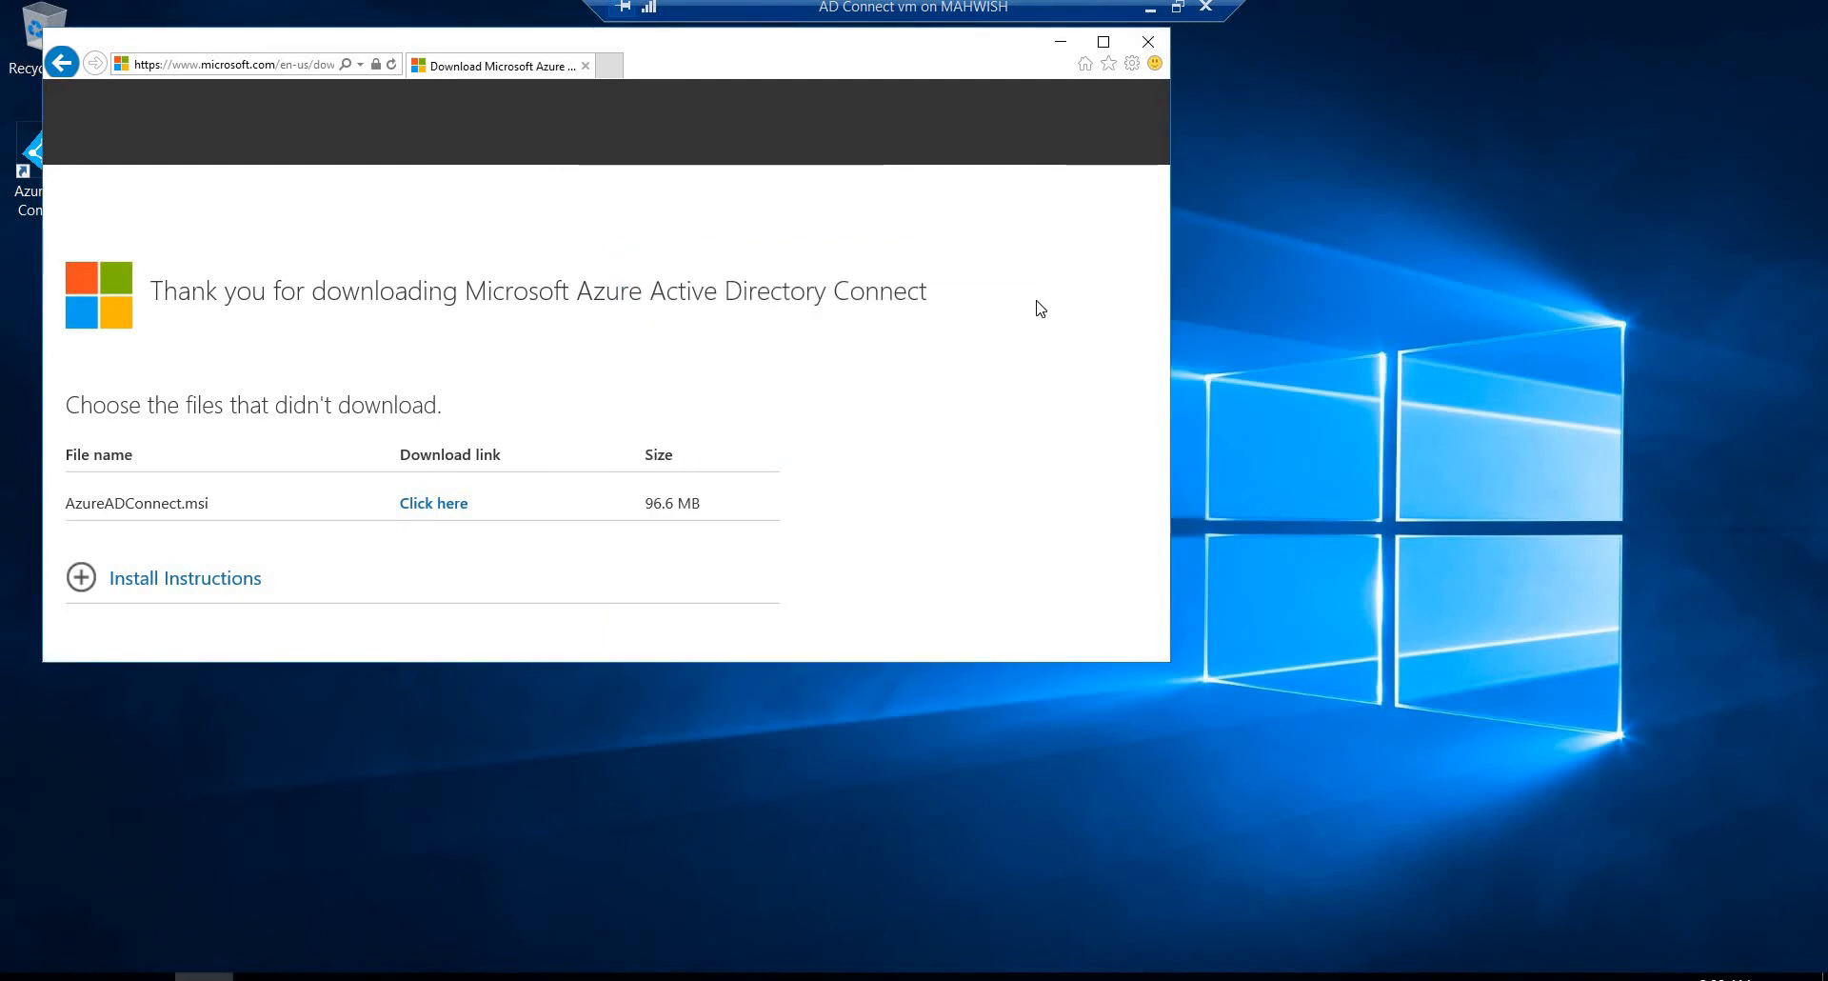
{"action": "left_click", "coordinate": [1143, 45]}
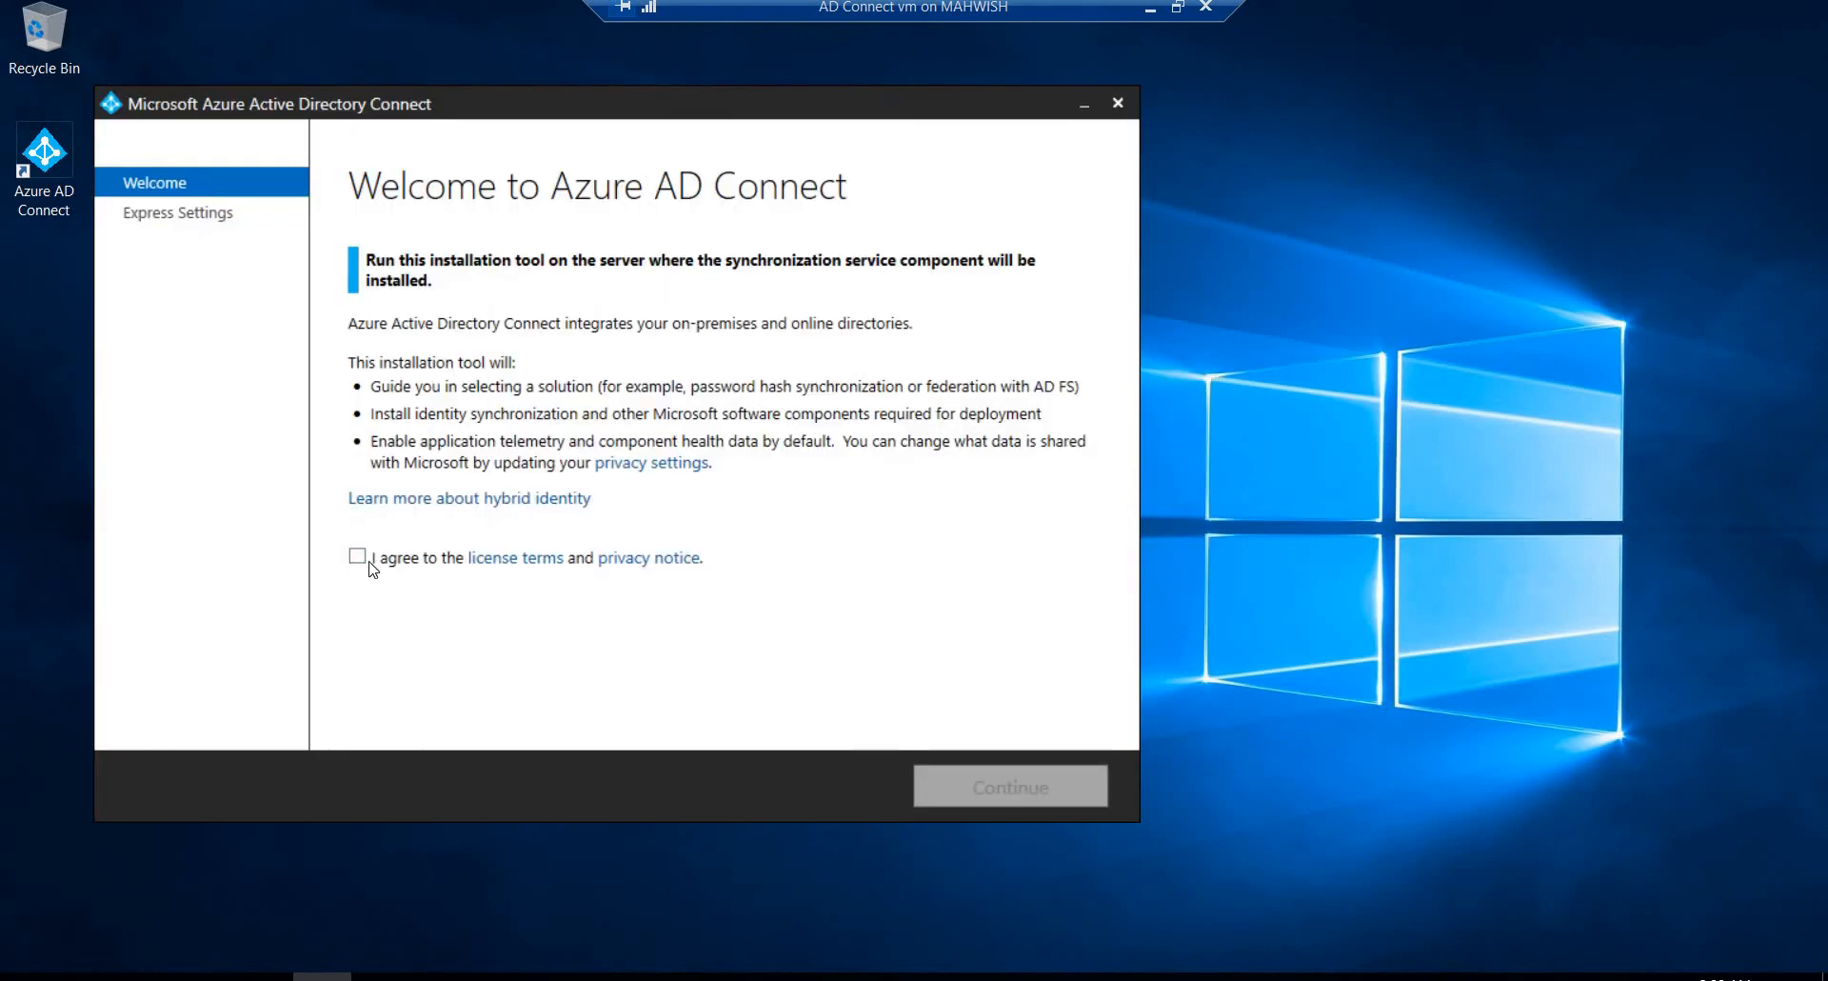
{"action": "left_click", "coordinate": [367, 560]}
{"action": "left_click", "coordinate": [970, 798]}
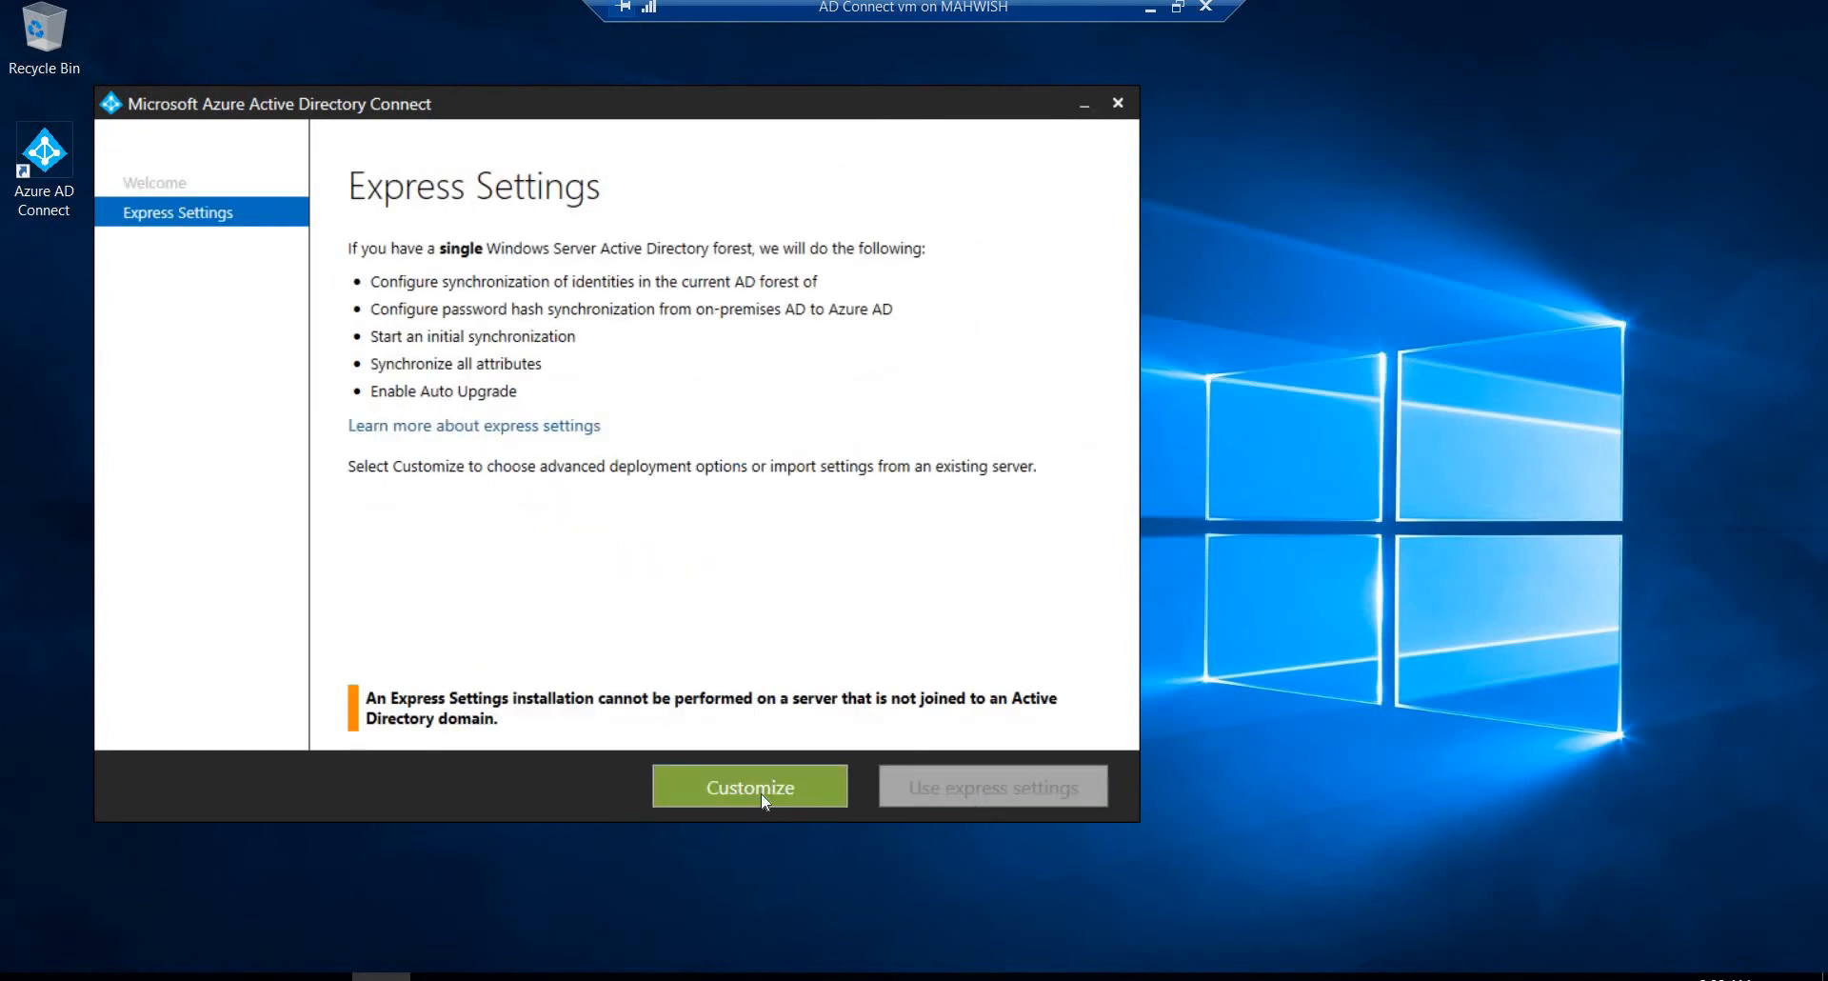
{"action": "left_click", "coordinate": [762, 794]}
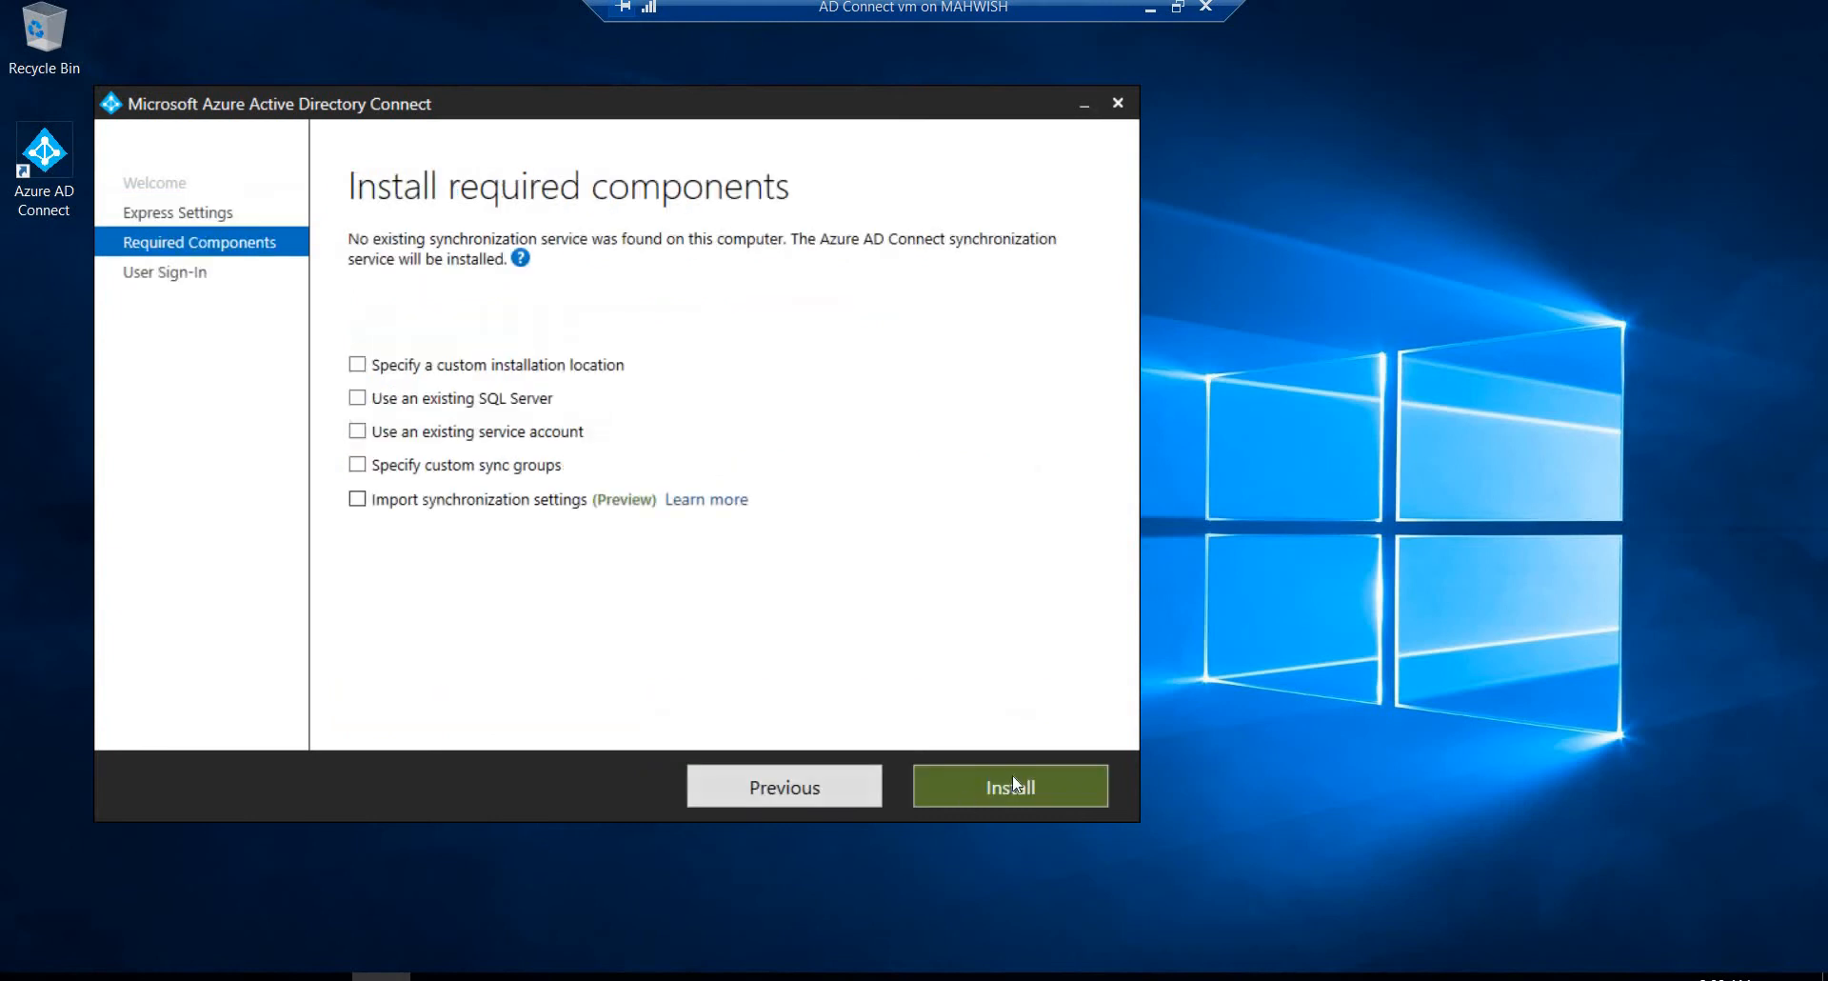
{"action": "left_click", "coordinate": [1013, 776]}
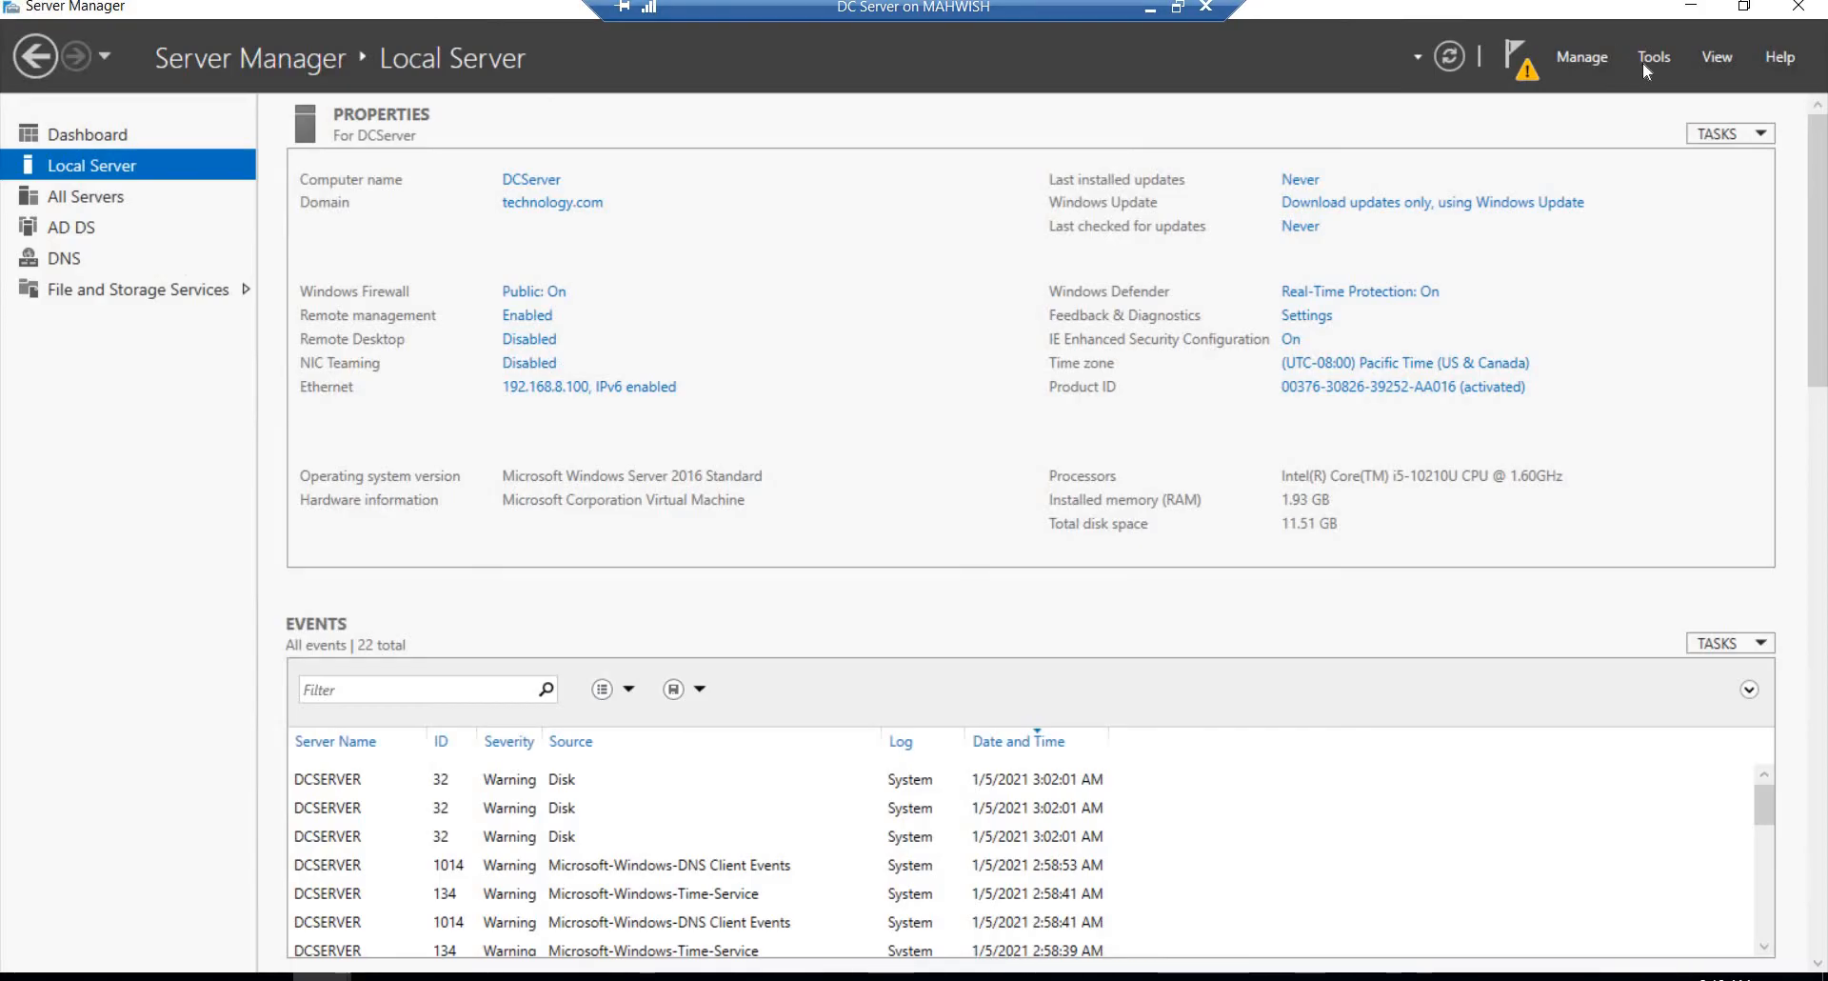
Step: On the DC Server virtual machine, open DNS Manager and begin a new primary IPv4 reverse lookup zone
{"action": "left_click", "coordinate": [1644, 63]}
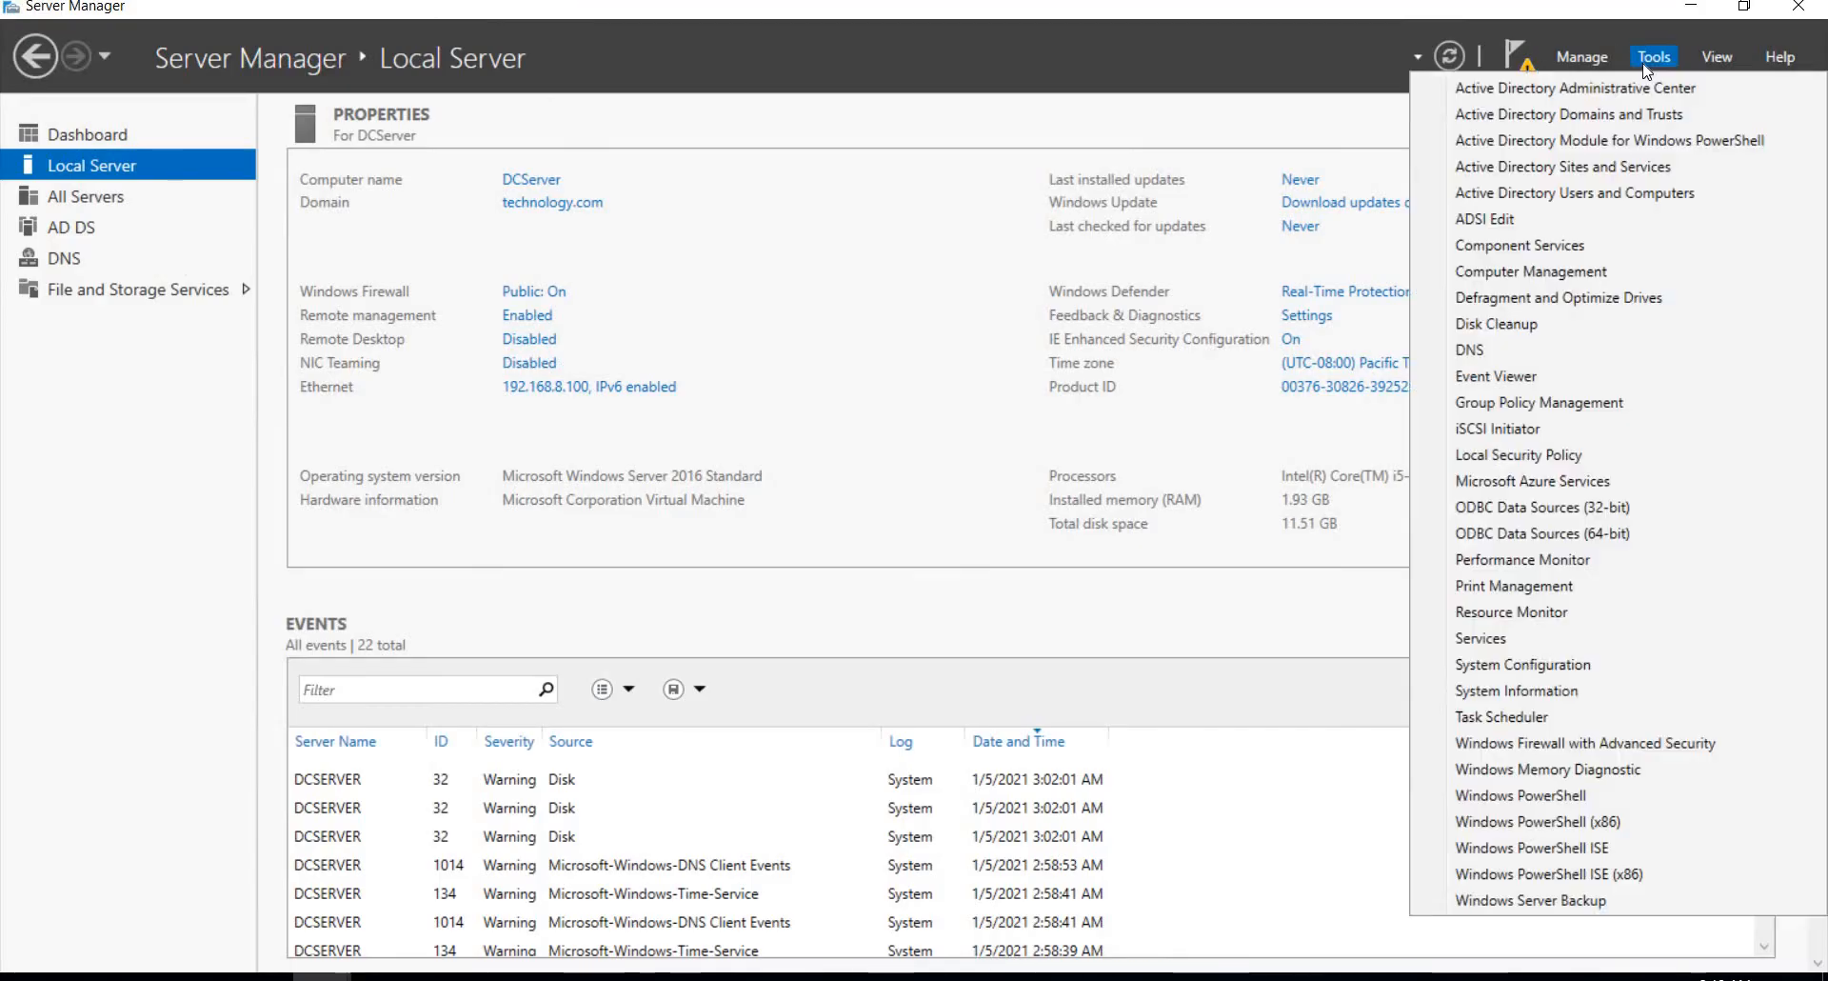
{"action": "left_click", "coordinate": [1463, 352]}
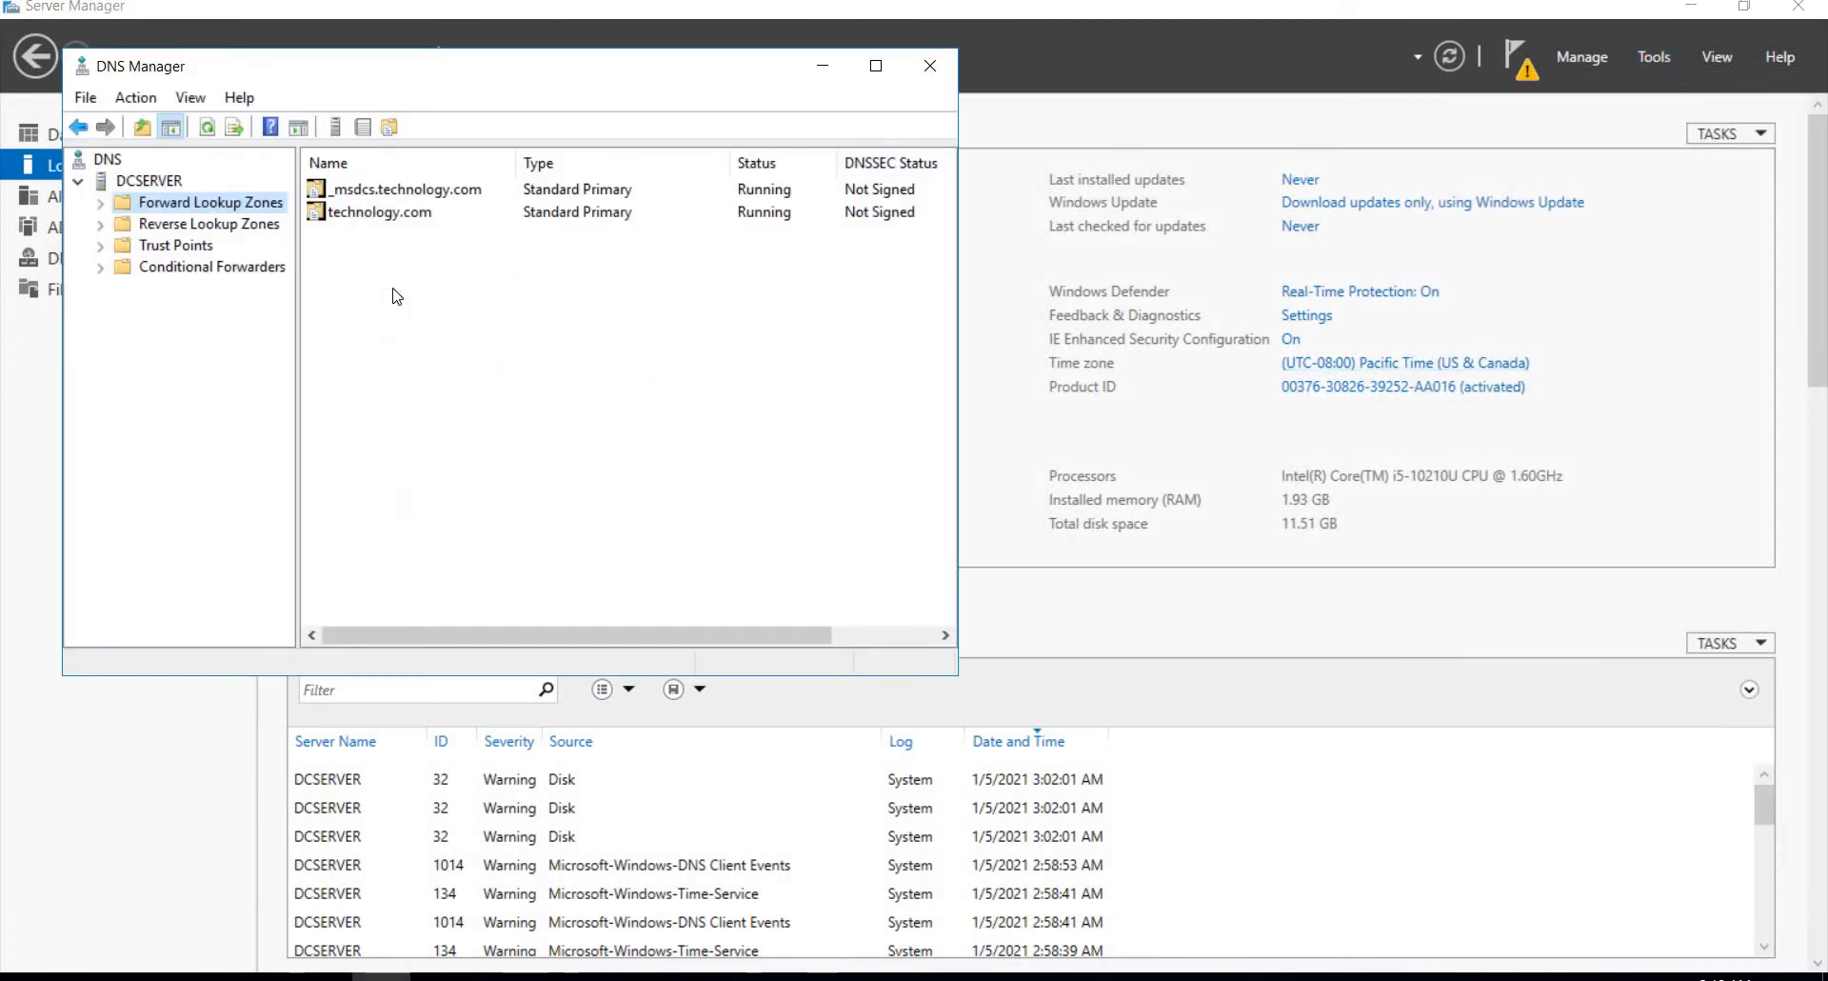
{"action": "left_click", "coordinate": [239, 228]}
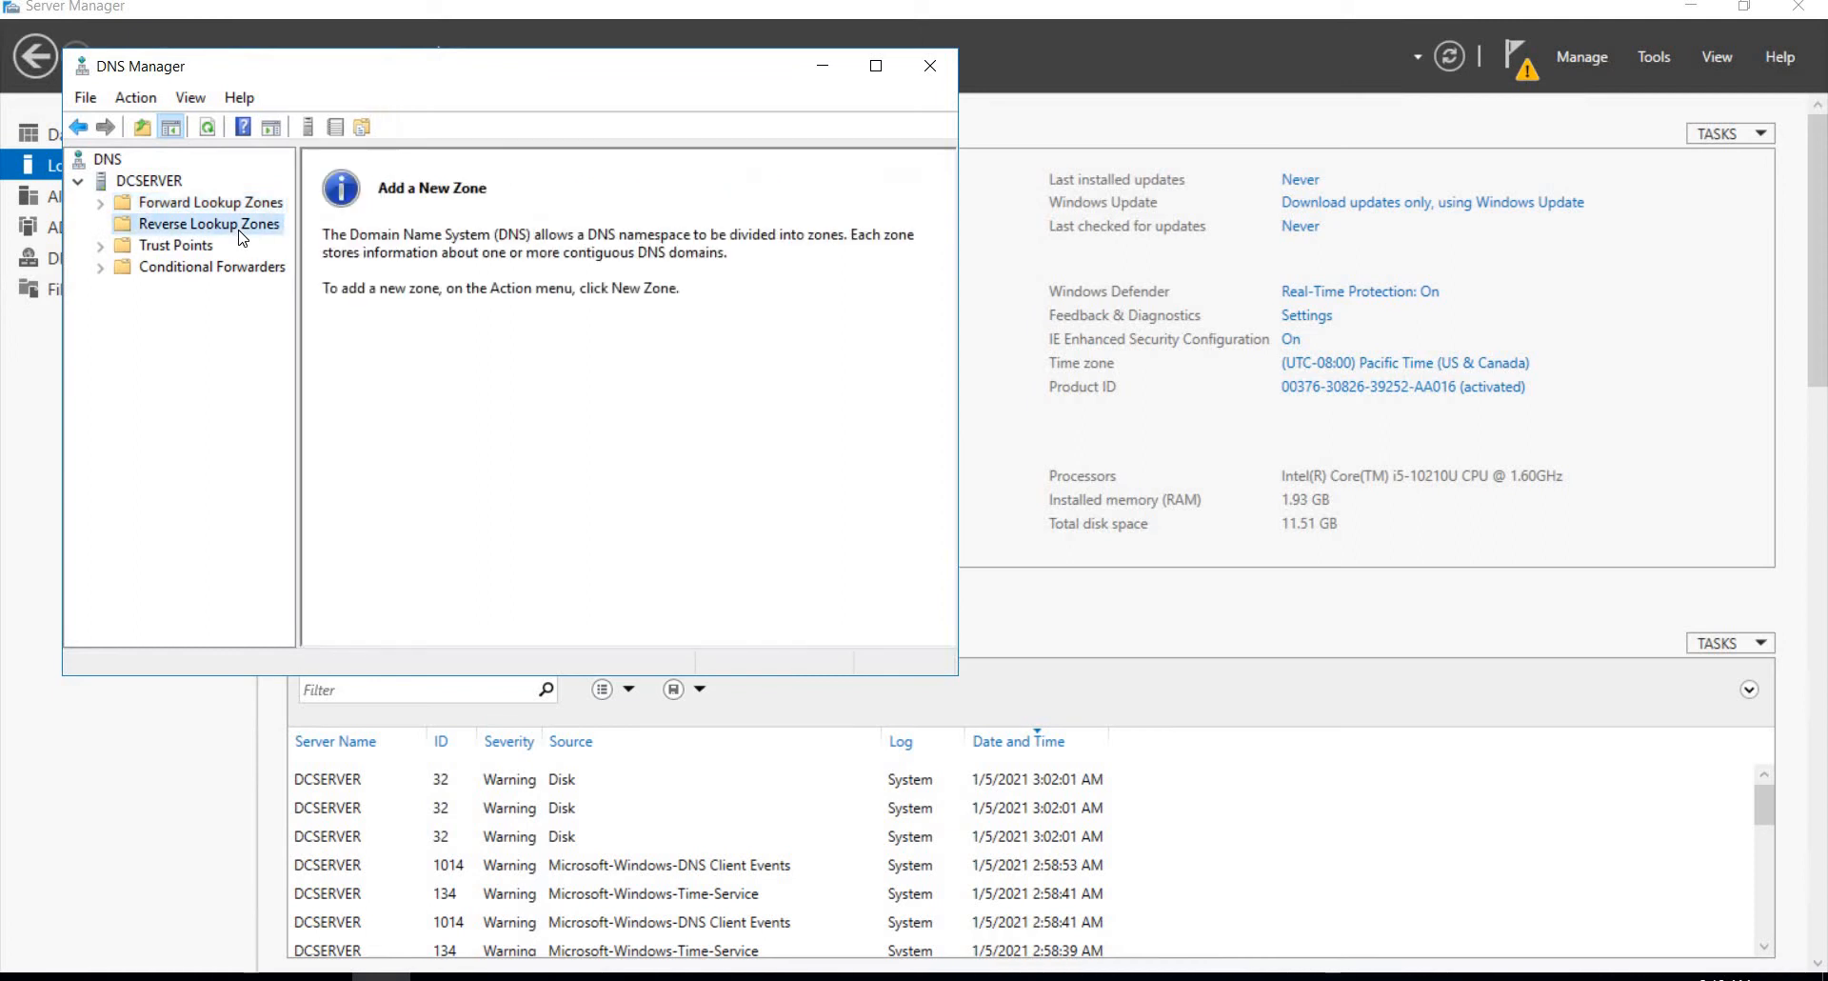
{"action": "right_click", "coordinate": [239, 231]}
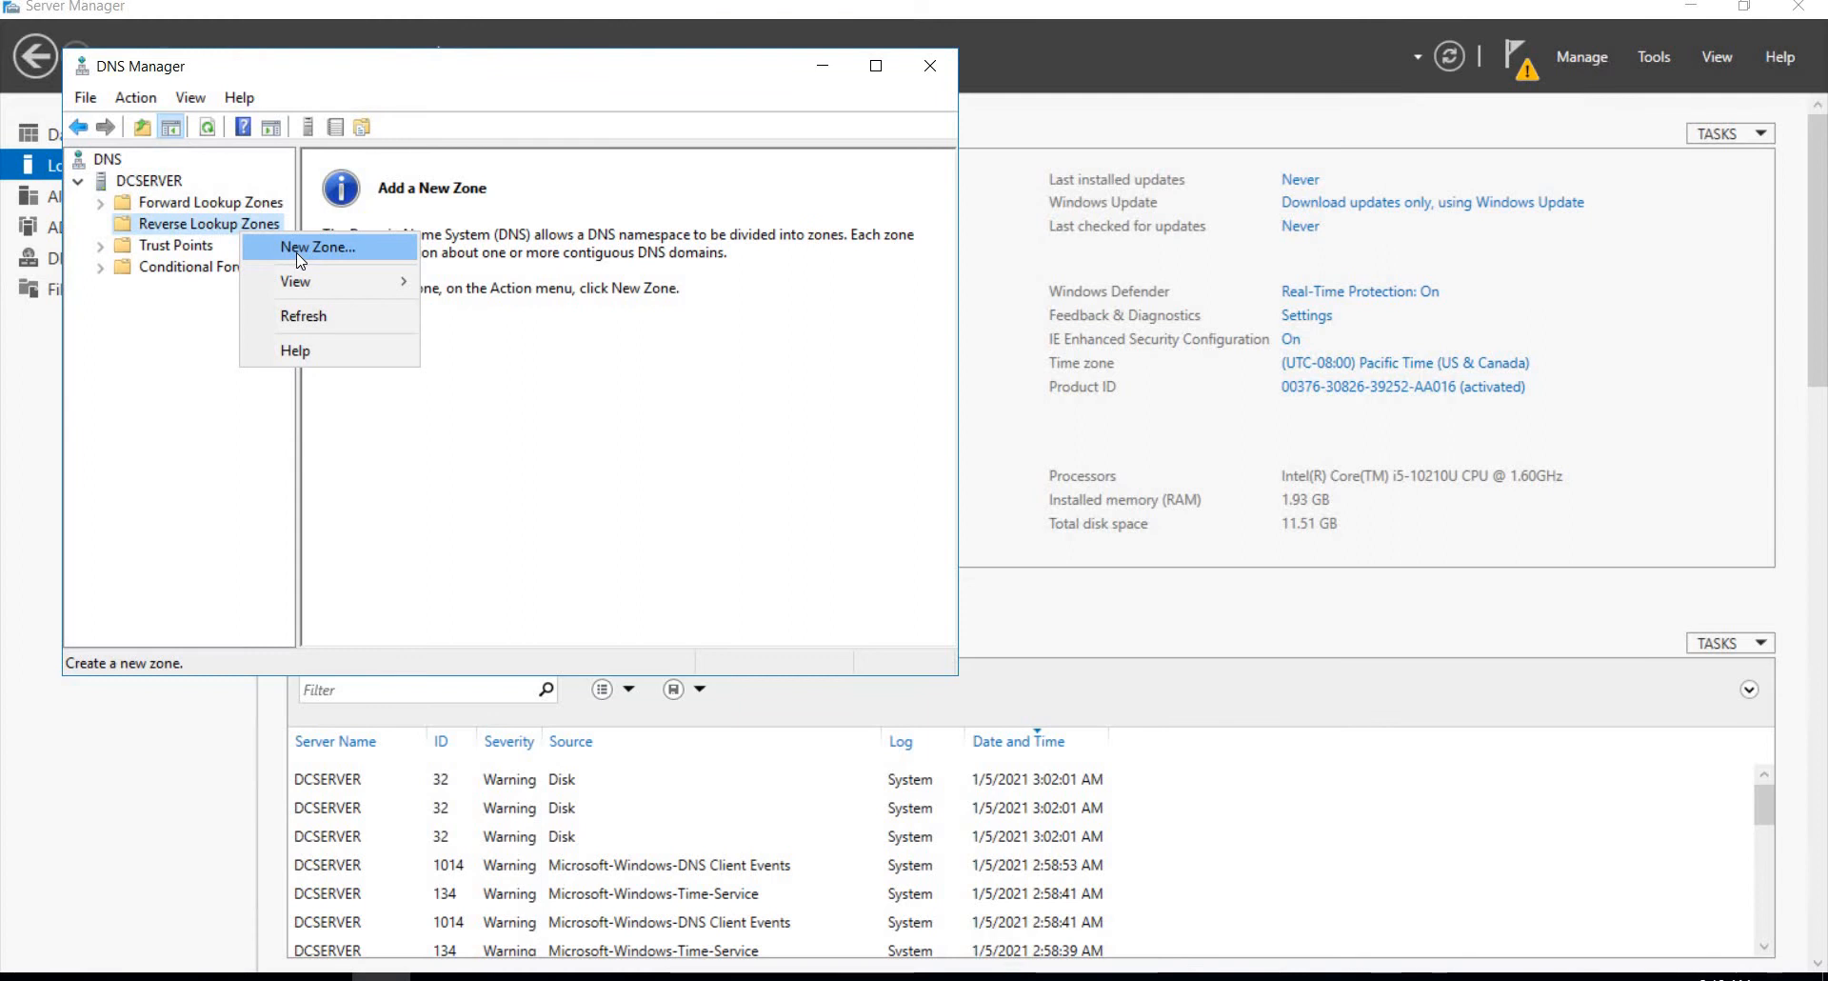
{"action": "left_click", "coordinate": [298, 255]}
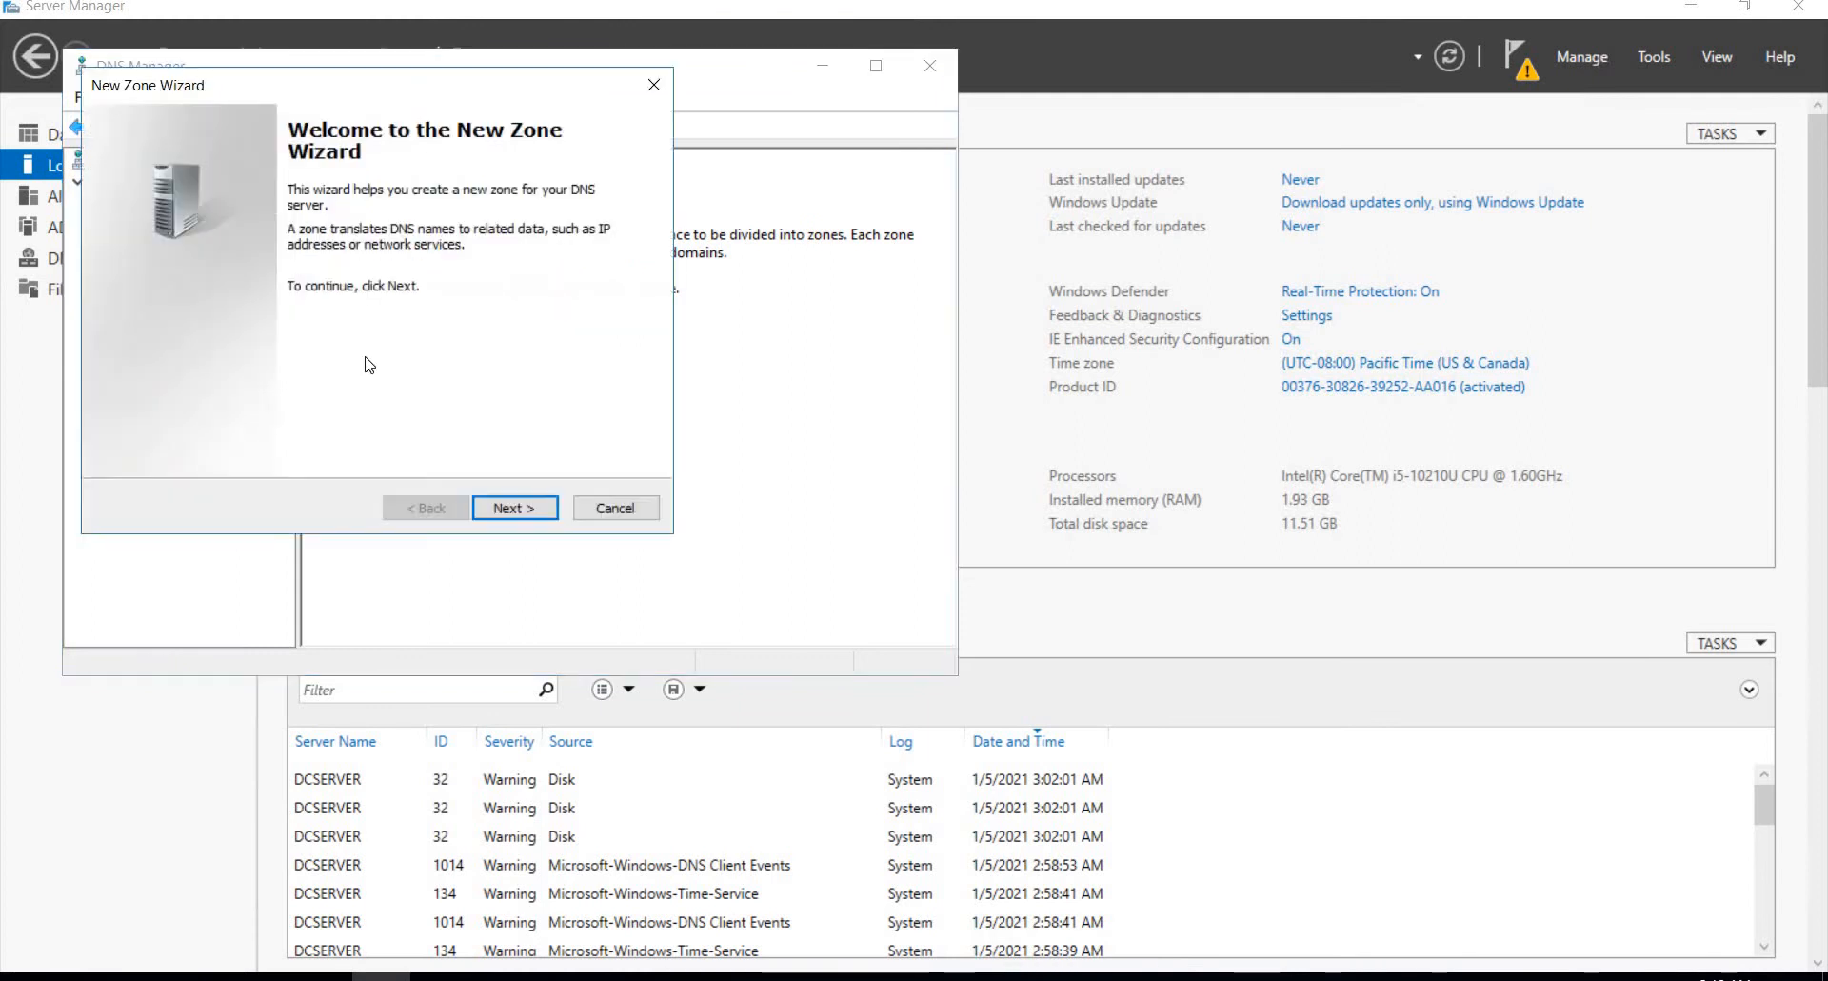
{"action": "left_click", "coordinate": [519, 523]}
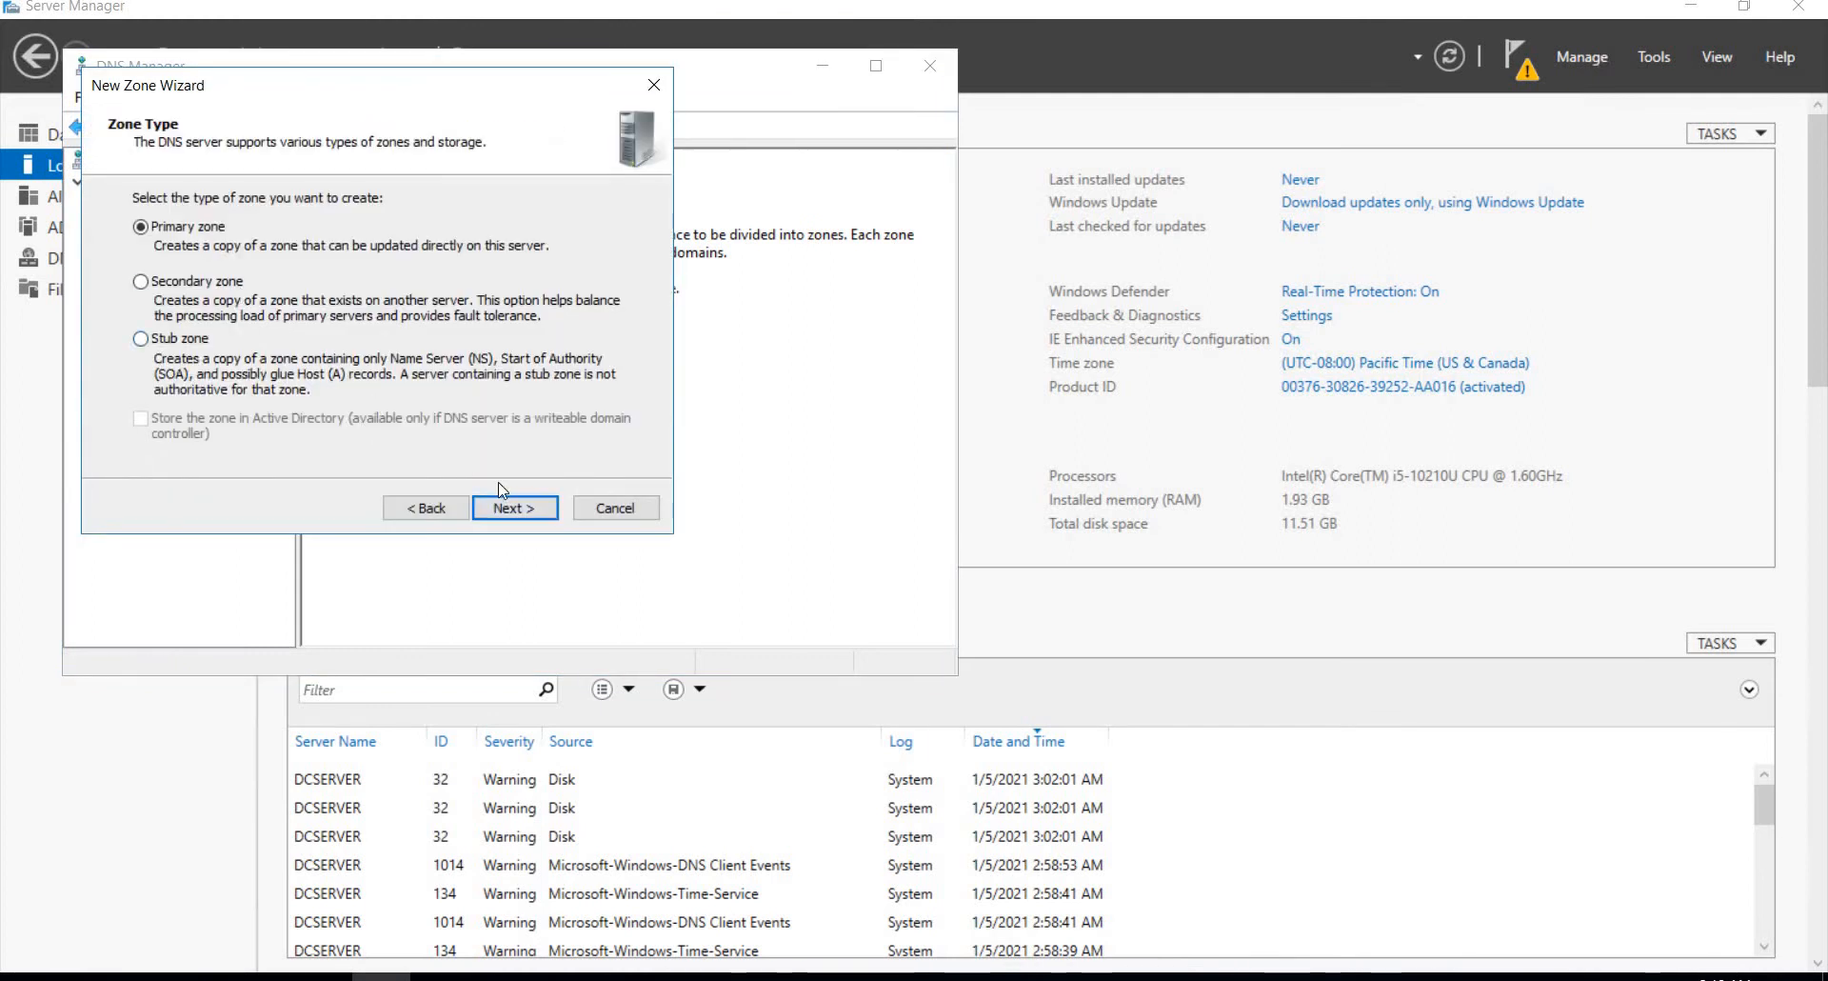
{"action": "left_click", "coordinate": [518, 507]}
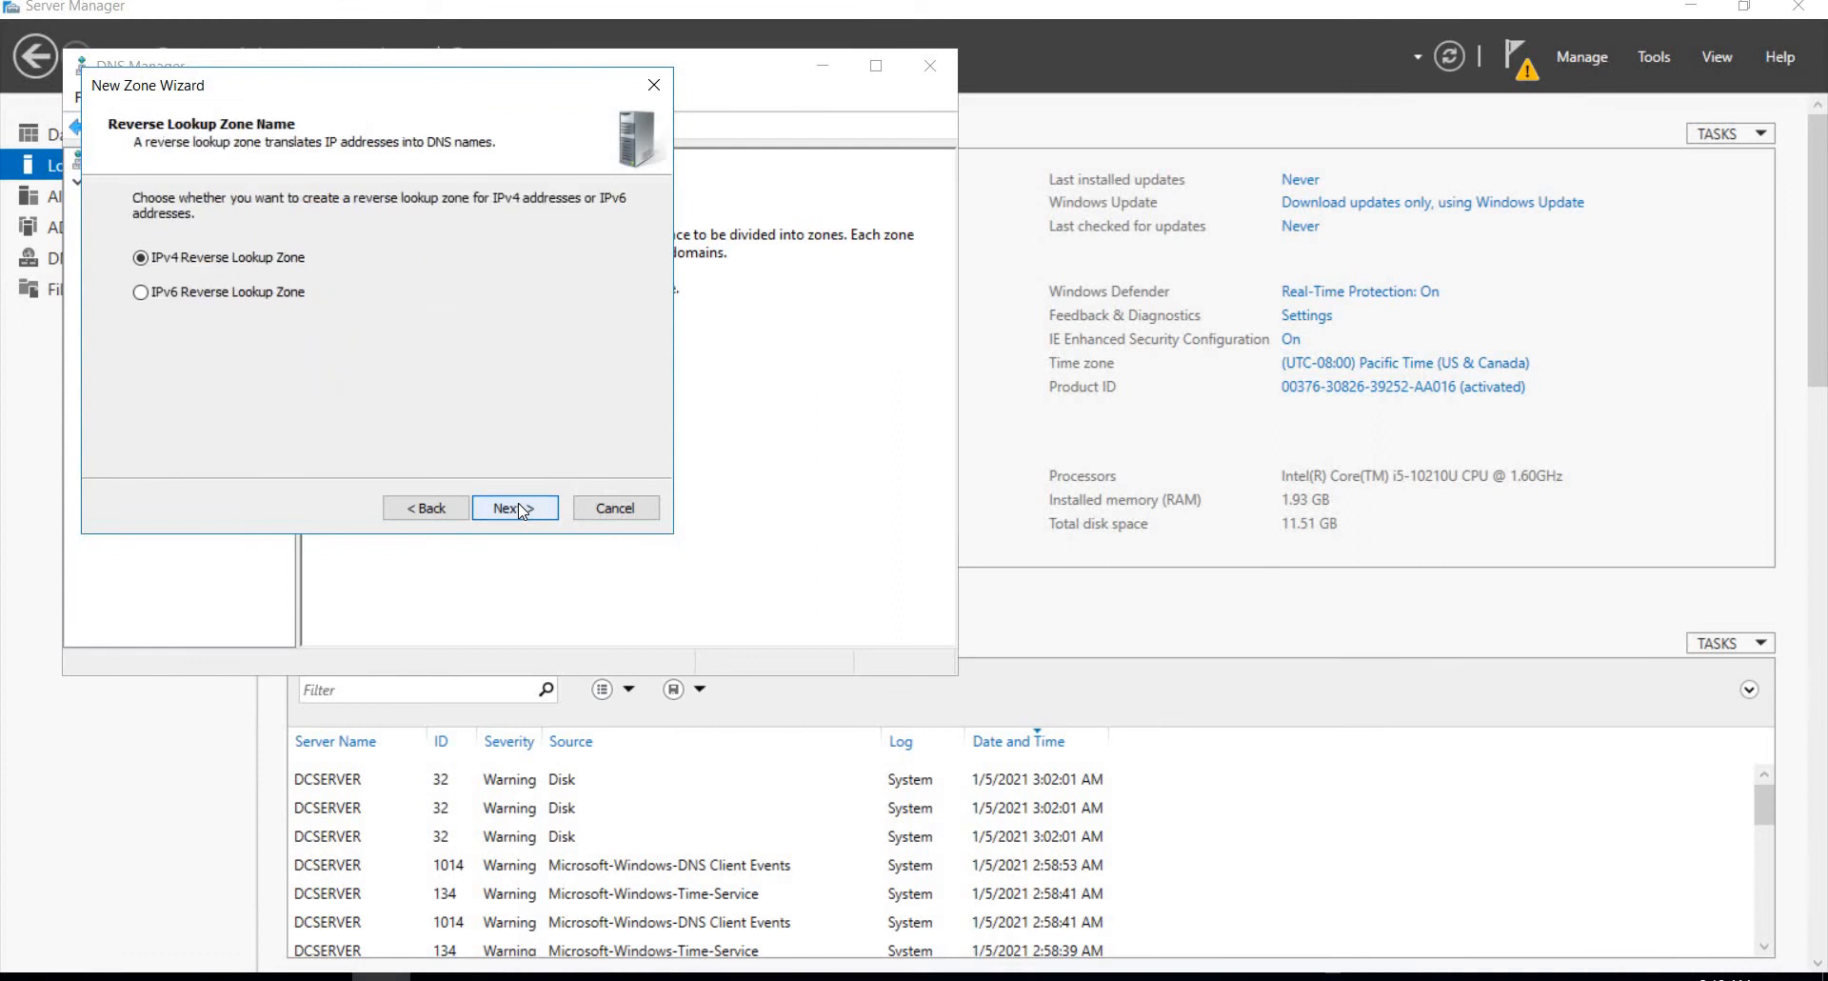
{"action": "left_click", "coordinate": [518, 504]}
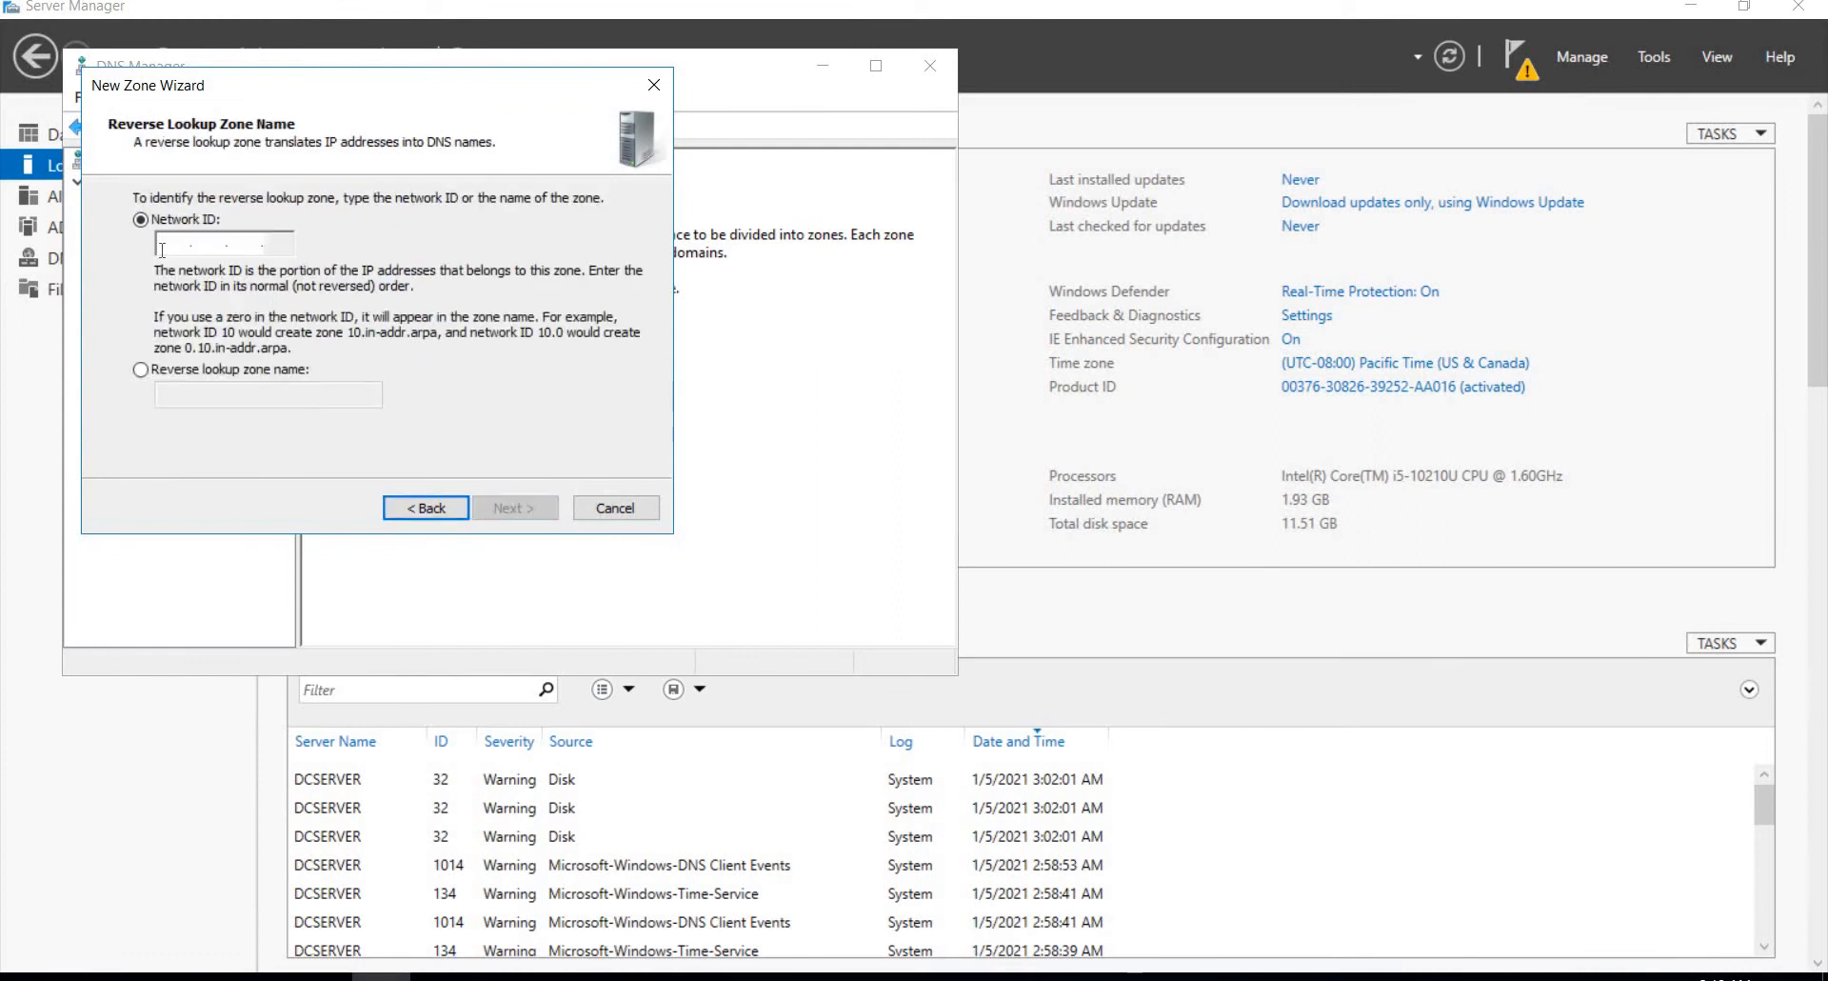
Step: Set the network ID to 192.168.8 and create the zone with file 8.168.192.in-addr.arpa.dns and dynamic updates disallowed
{"action": "type", "text": "1"}
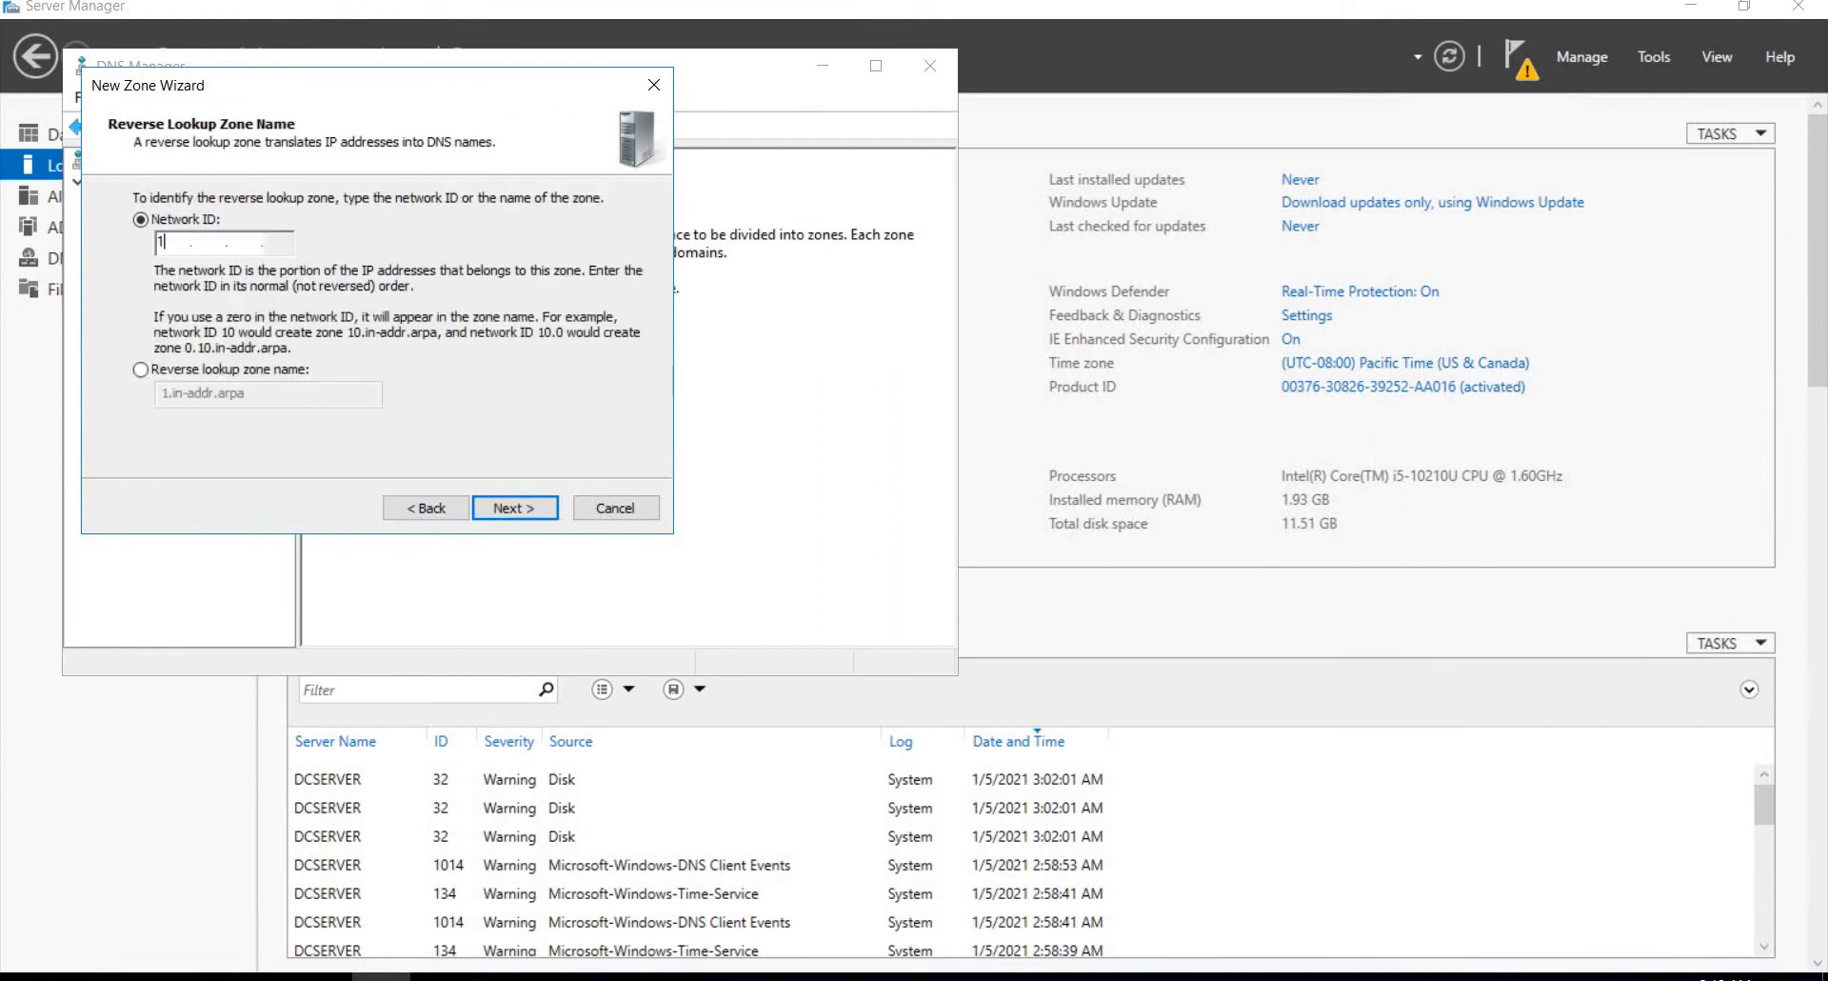
{"action": "type", "text": "92 .168 ."}
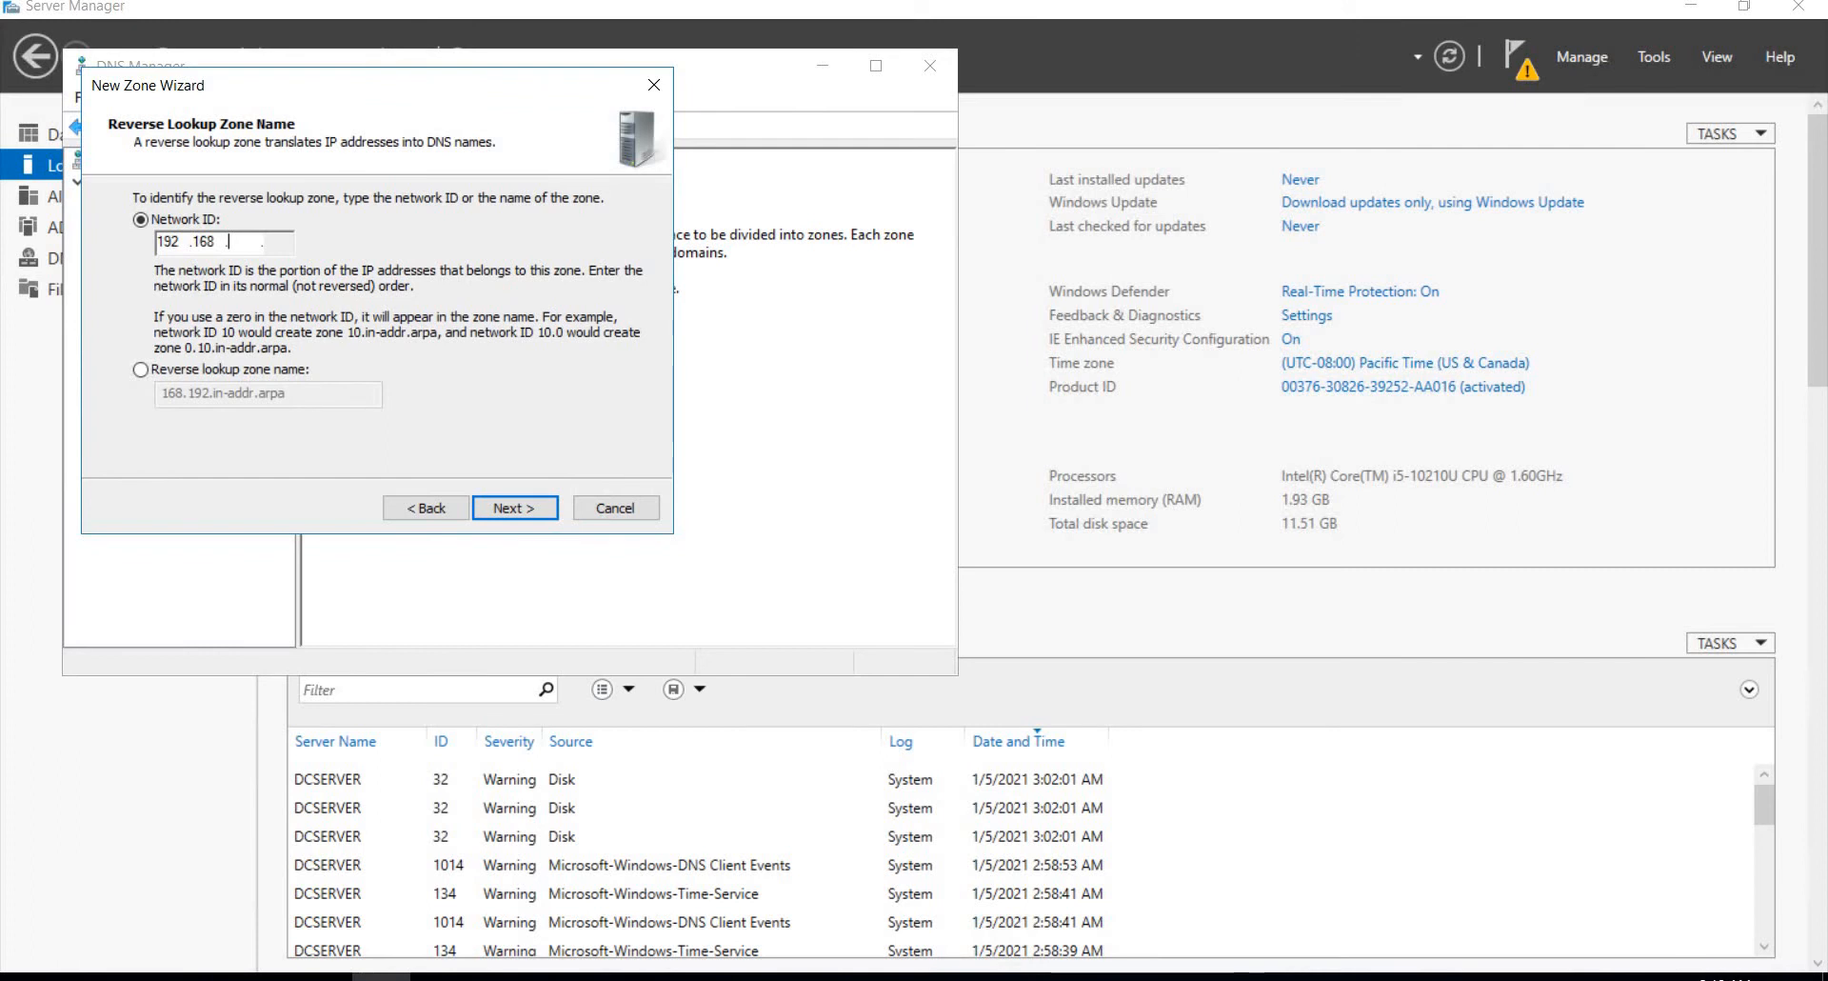
{"action": "type", "text": "8"}
{"action": "left_click", "coordinate": [511, 513]}
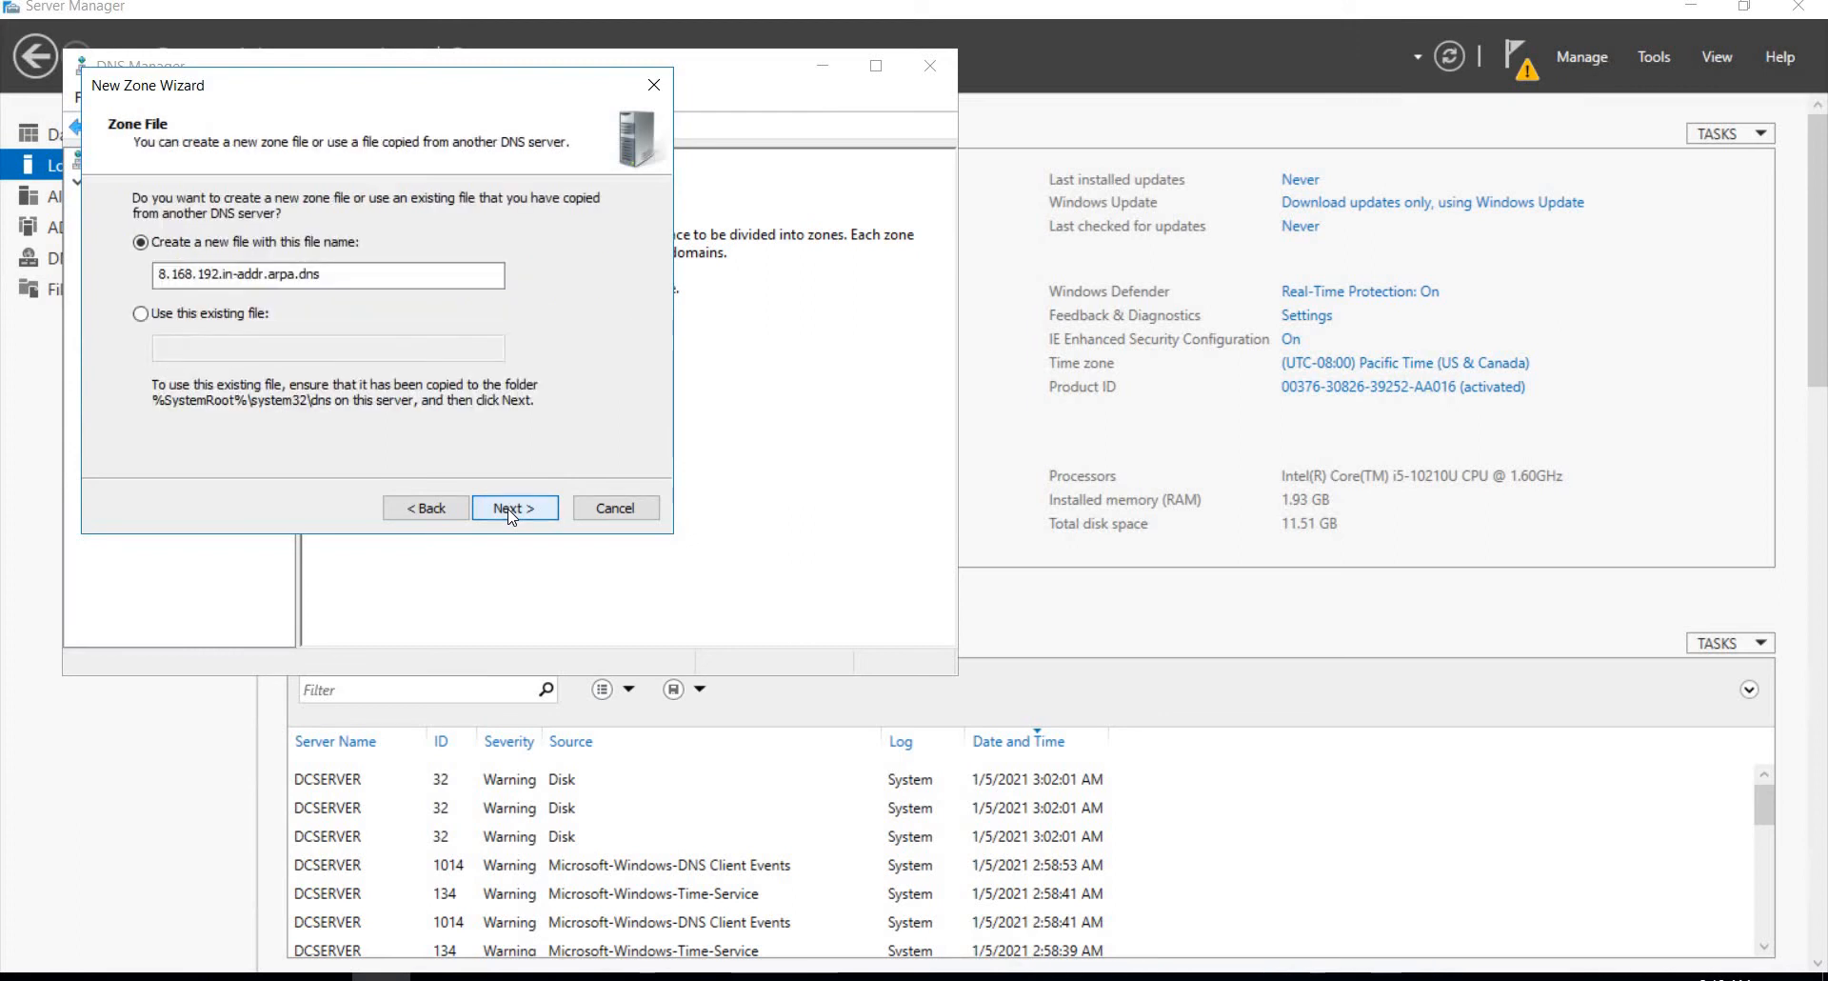
{"action": "left_click", "coordinate": [511, 513]}
{"action": "left_click", "coordinate": [511, 512]}
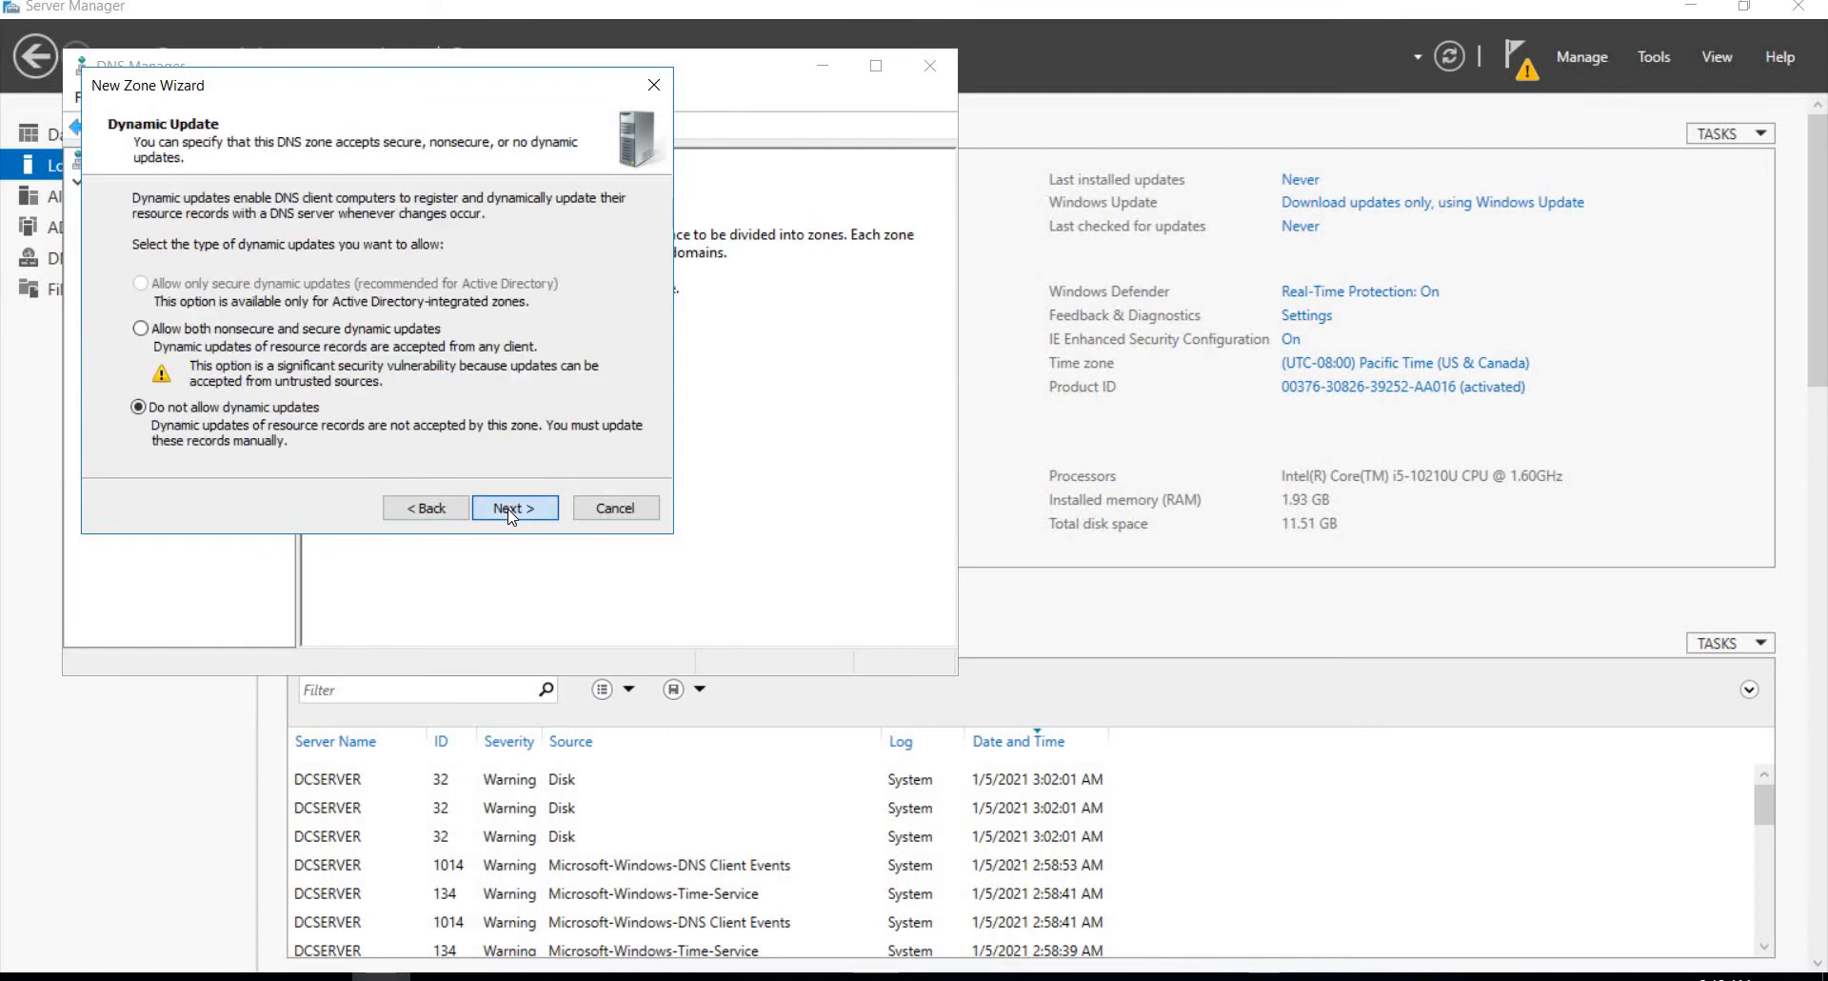
{"action": "left_click", "coordinate": [511, 510]}
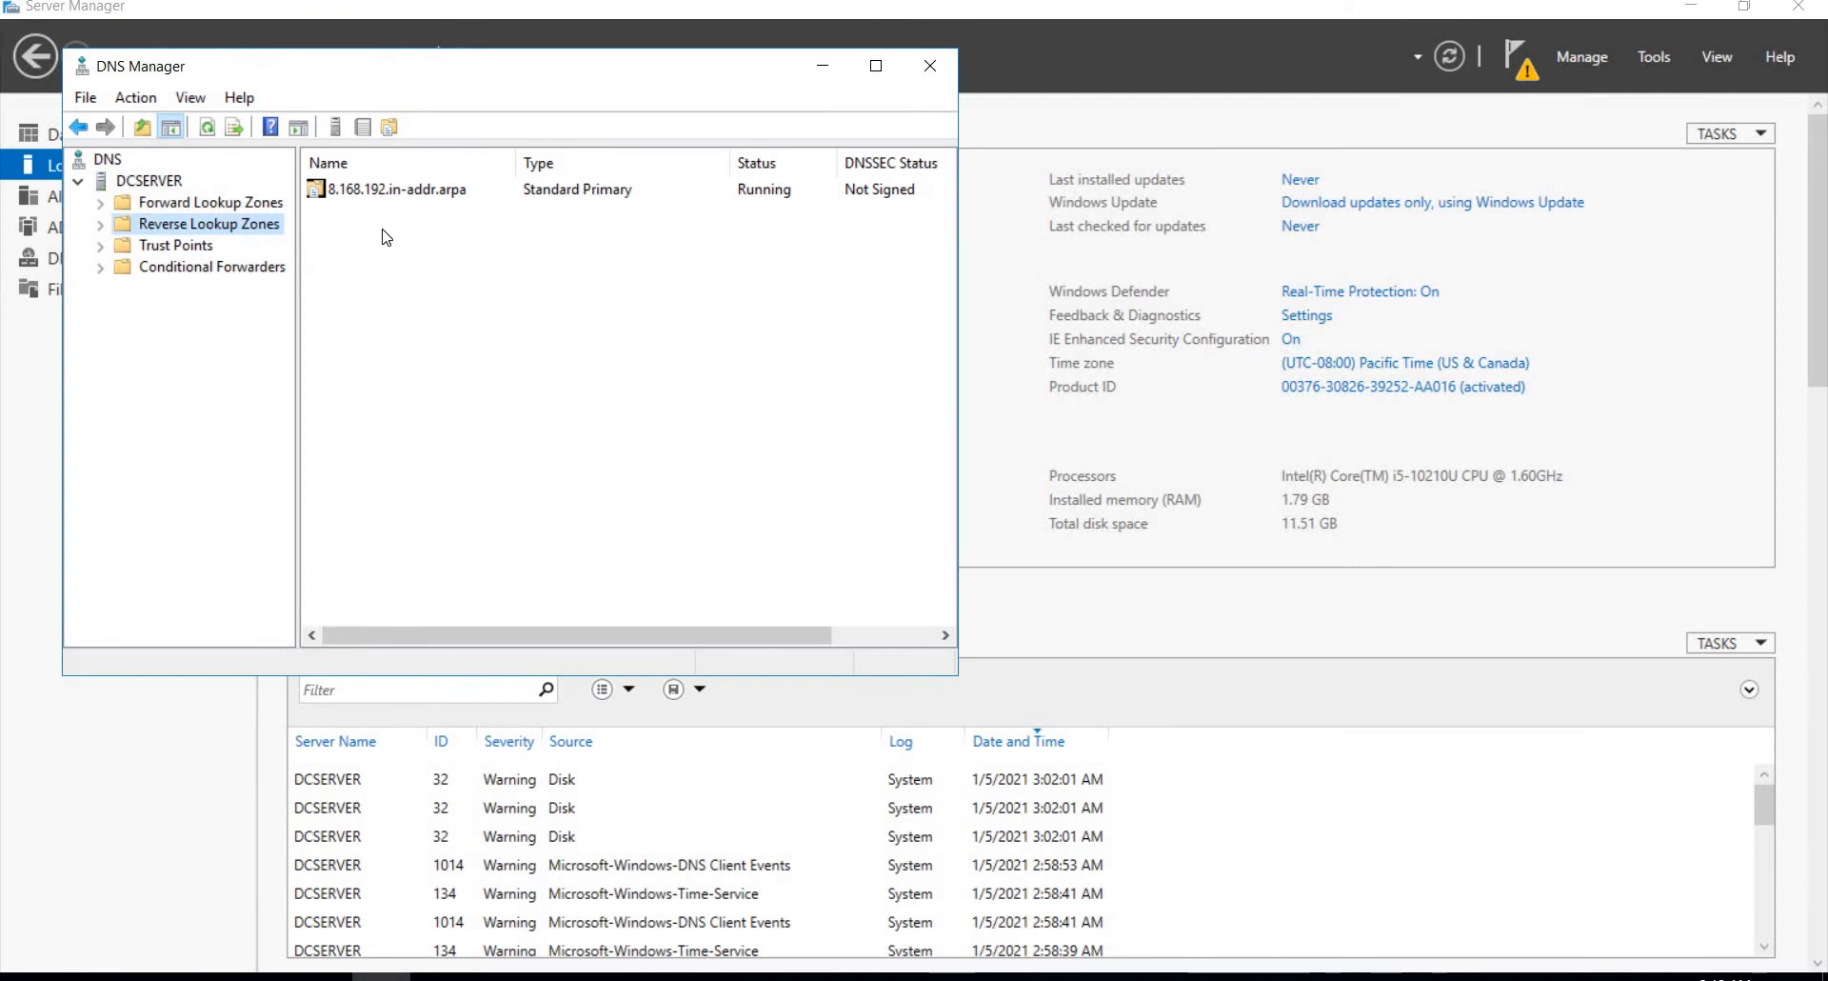
Step: Refresh the Reverse Lookup Zones list and check which commands are available for the 8.168.192.in-addr.arpa zone
{"action": "right_click", "coordinate": [378, 195]}
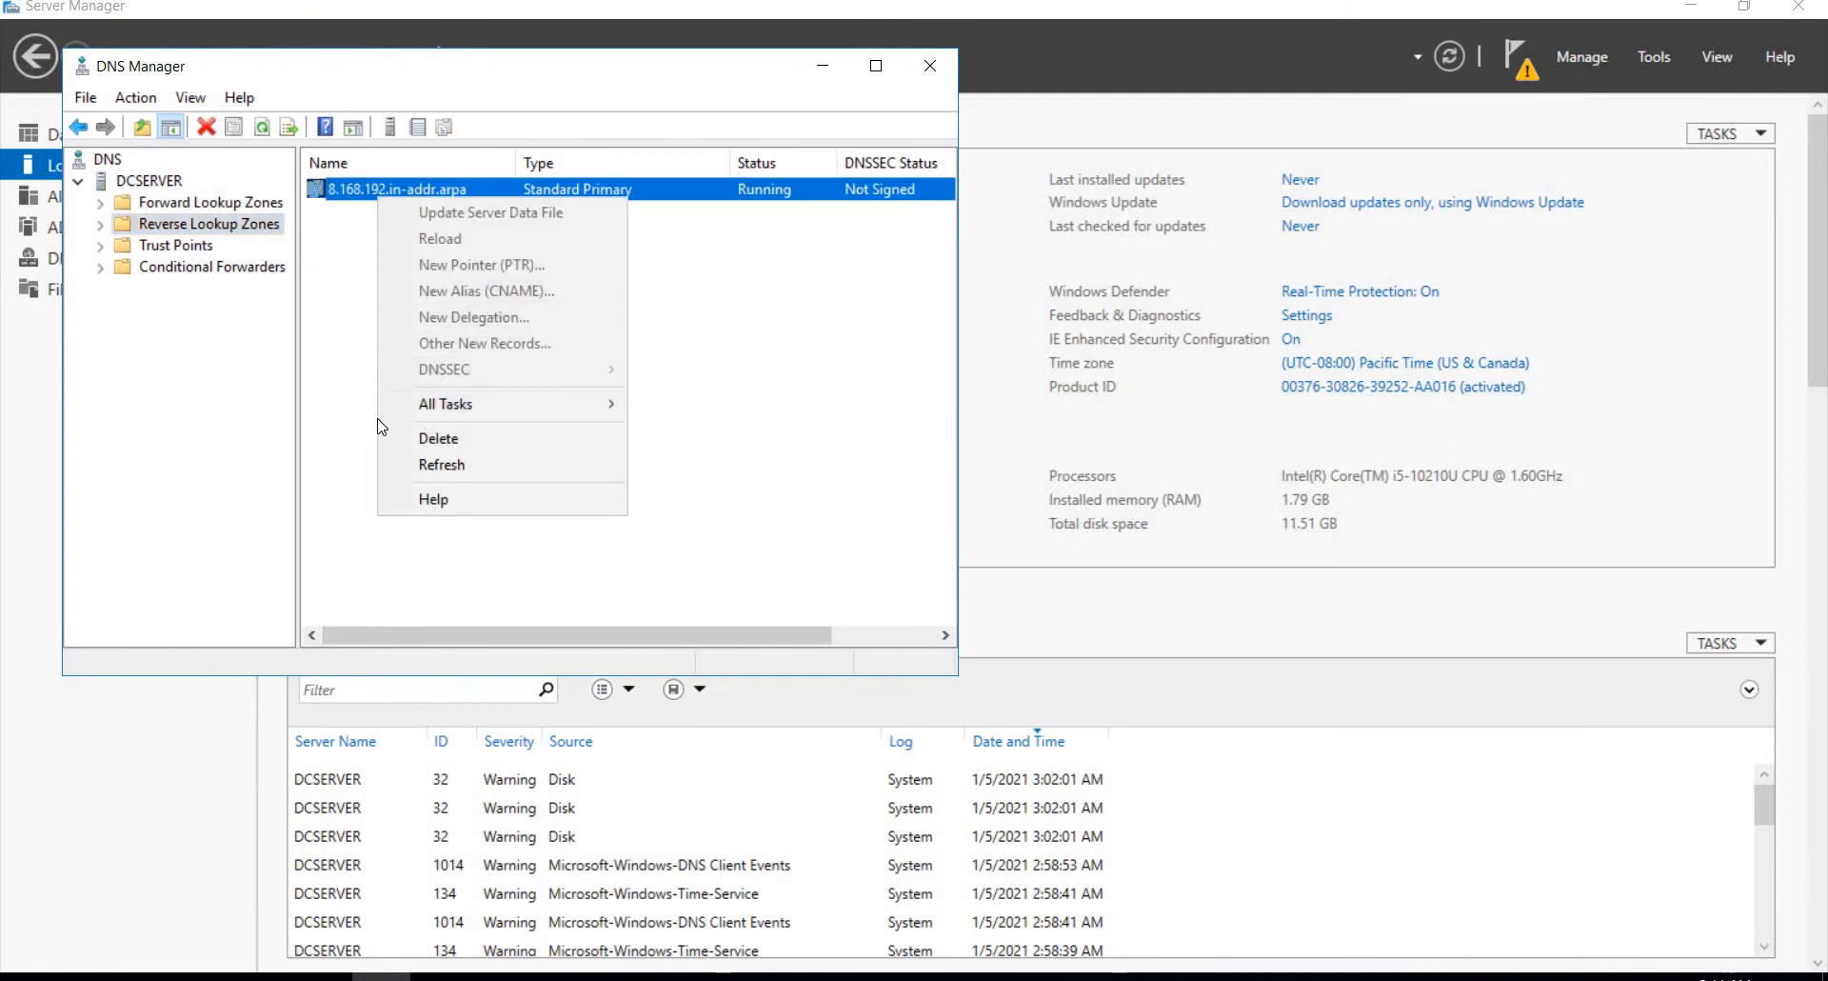
{"action": "left_click", "coordinate": [339, 302]}
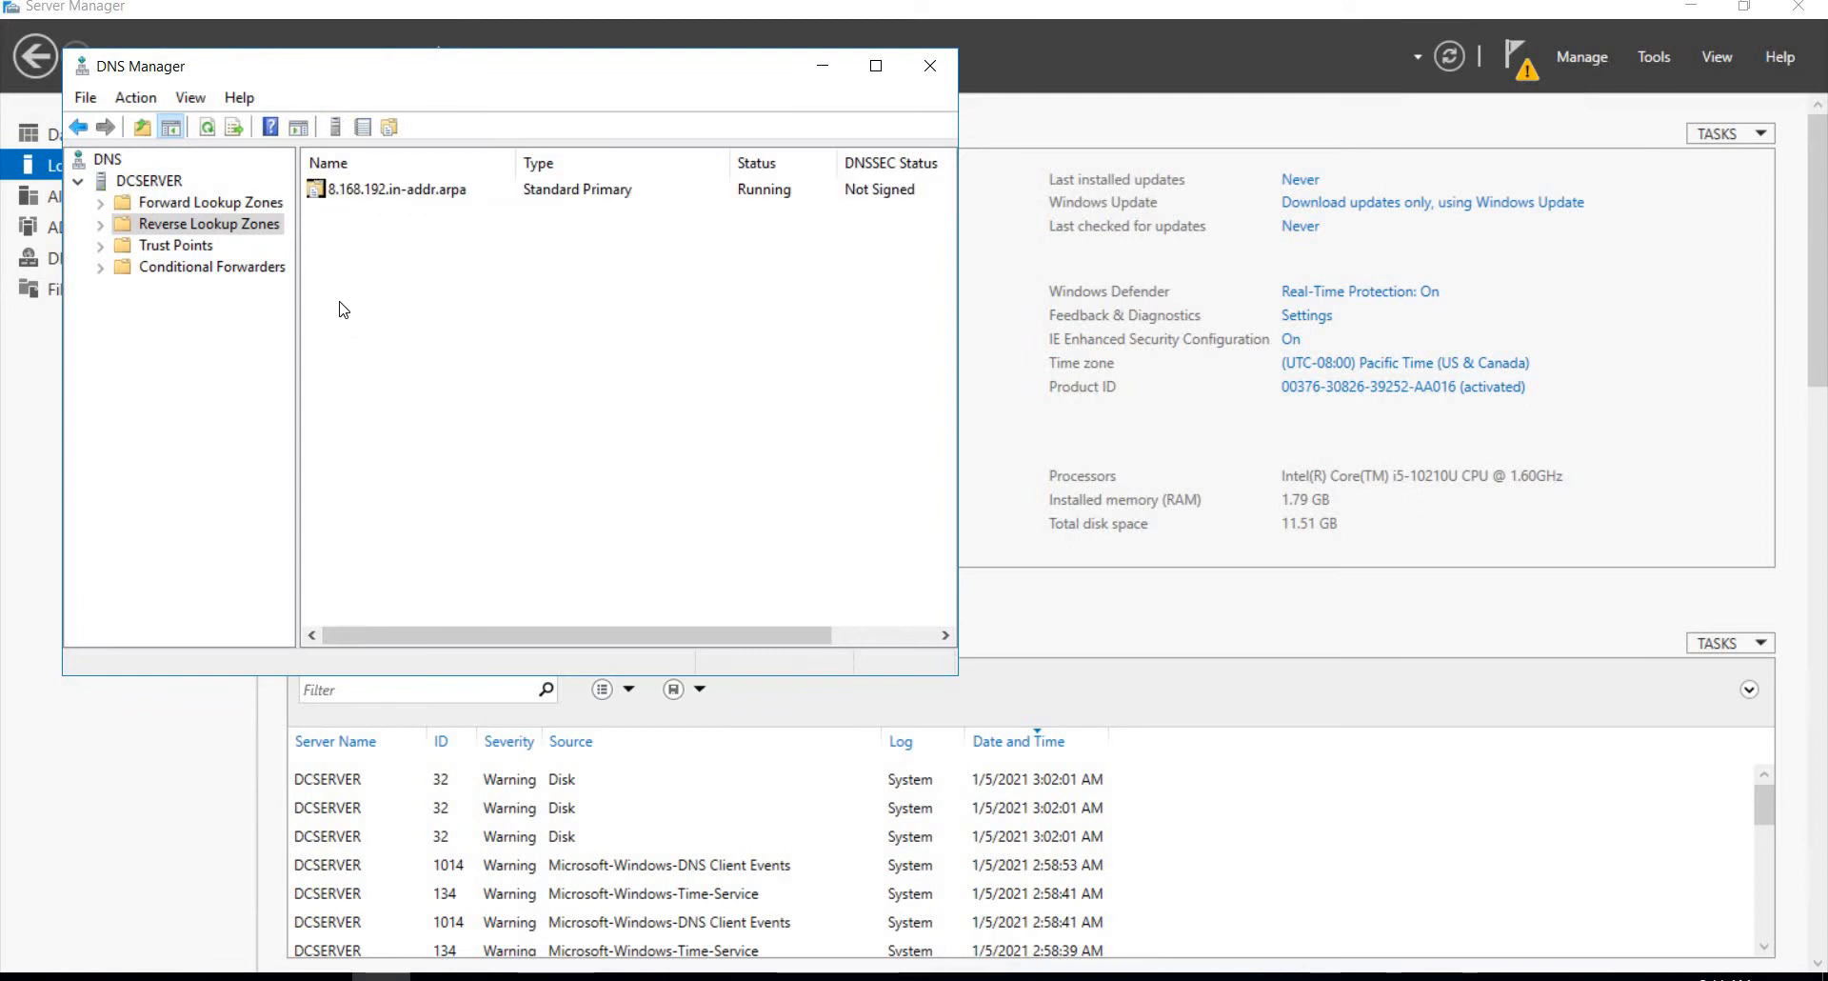
{"action": "right_click", "coordinate": [339, 302]}
{"action": "key", "text": "Down"}
{"action": "key", "text": "Down"}
{"action": "key", "text": "Down"}
{"action": "key", "text": "Down"}
{"action": "key", "text": "Down"}
{"action": "key", "text": "Down"}
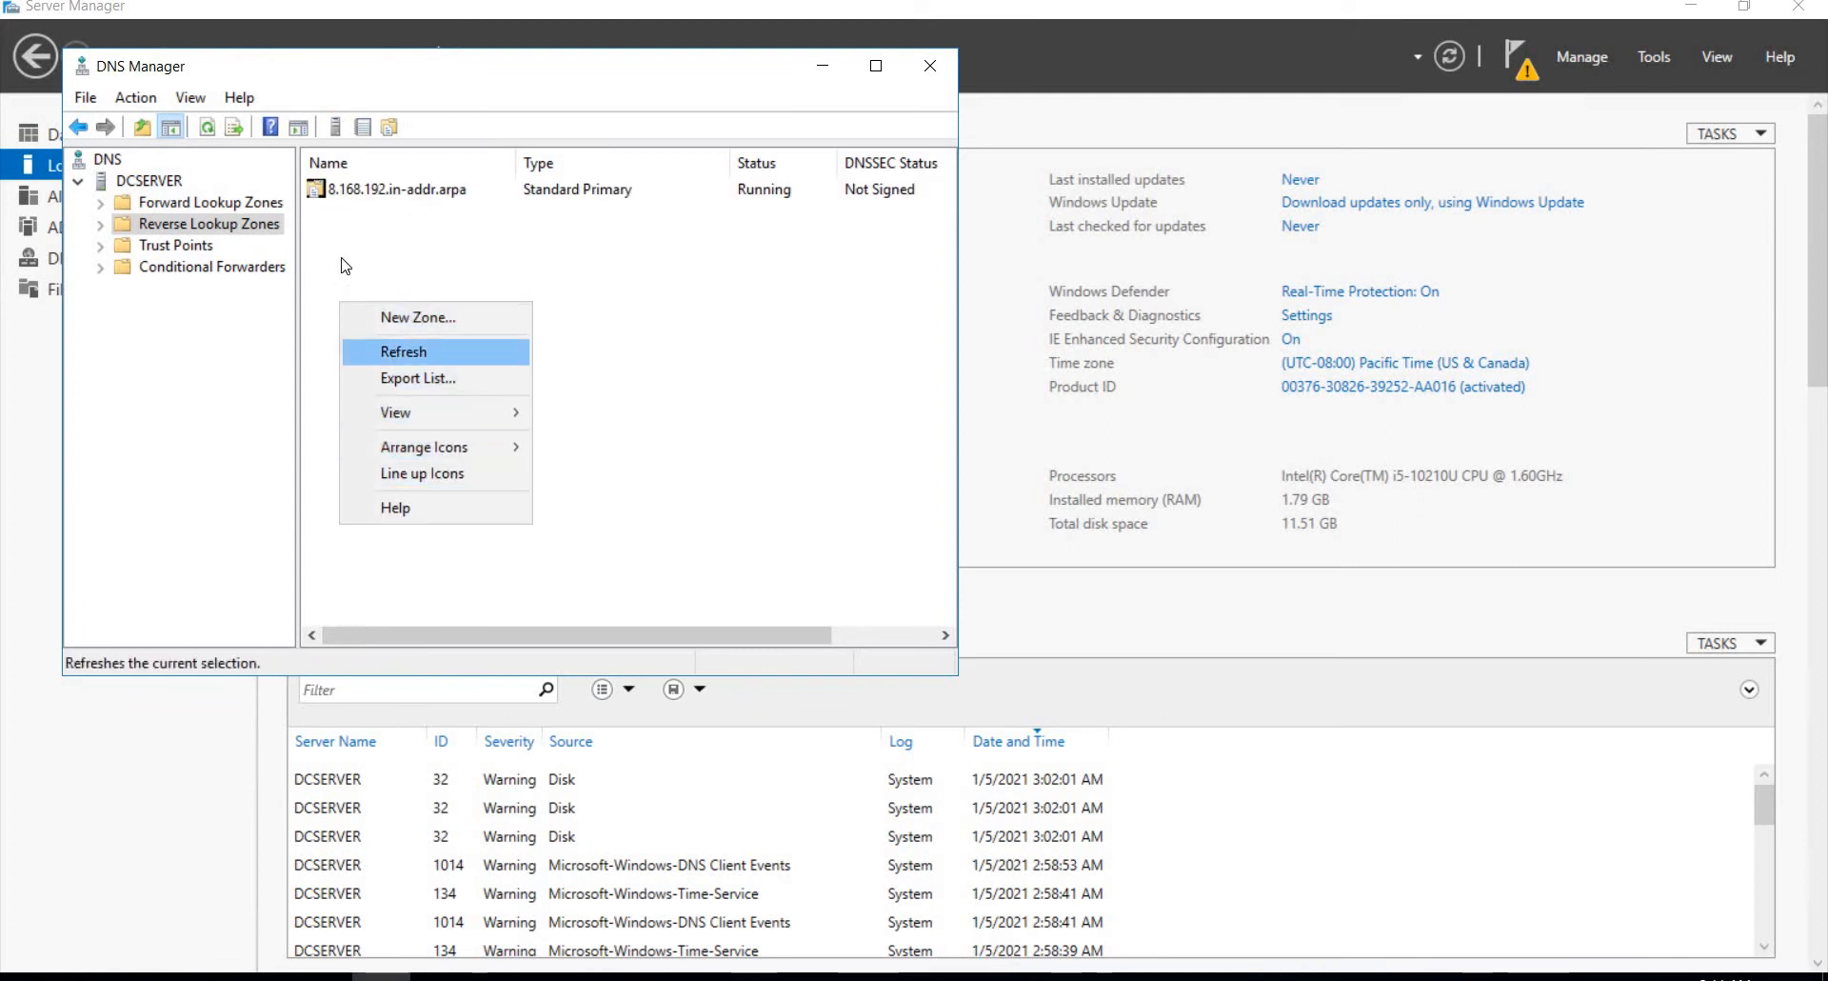
{"action": "left_click", "coordinate": [391, 351]}
{"action": "right_click", "coordinate": [341, 188]}
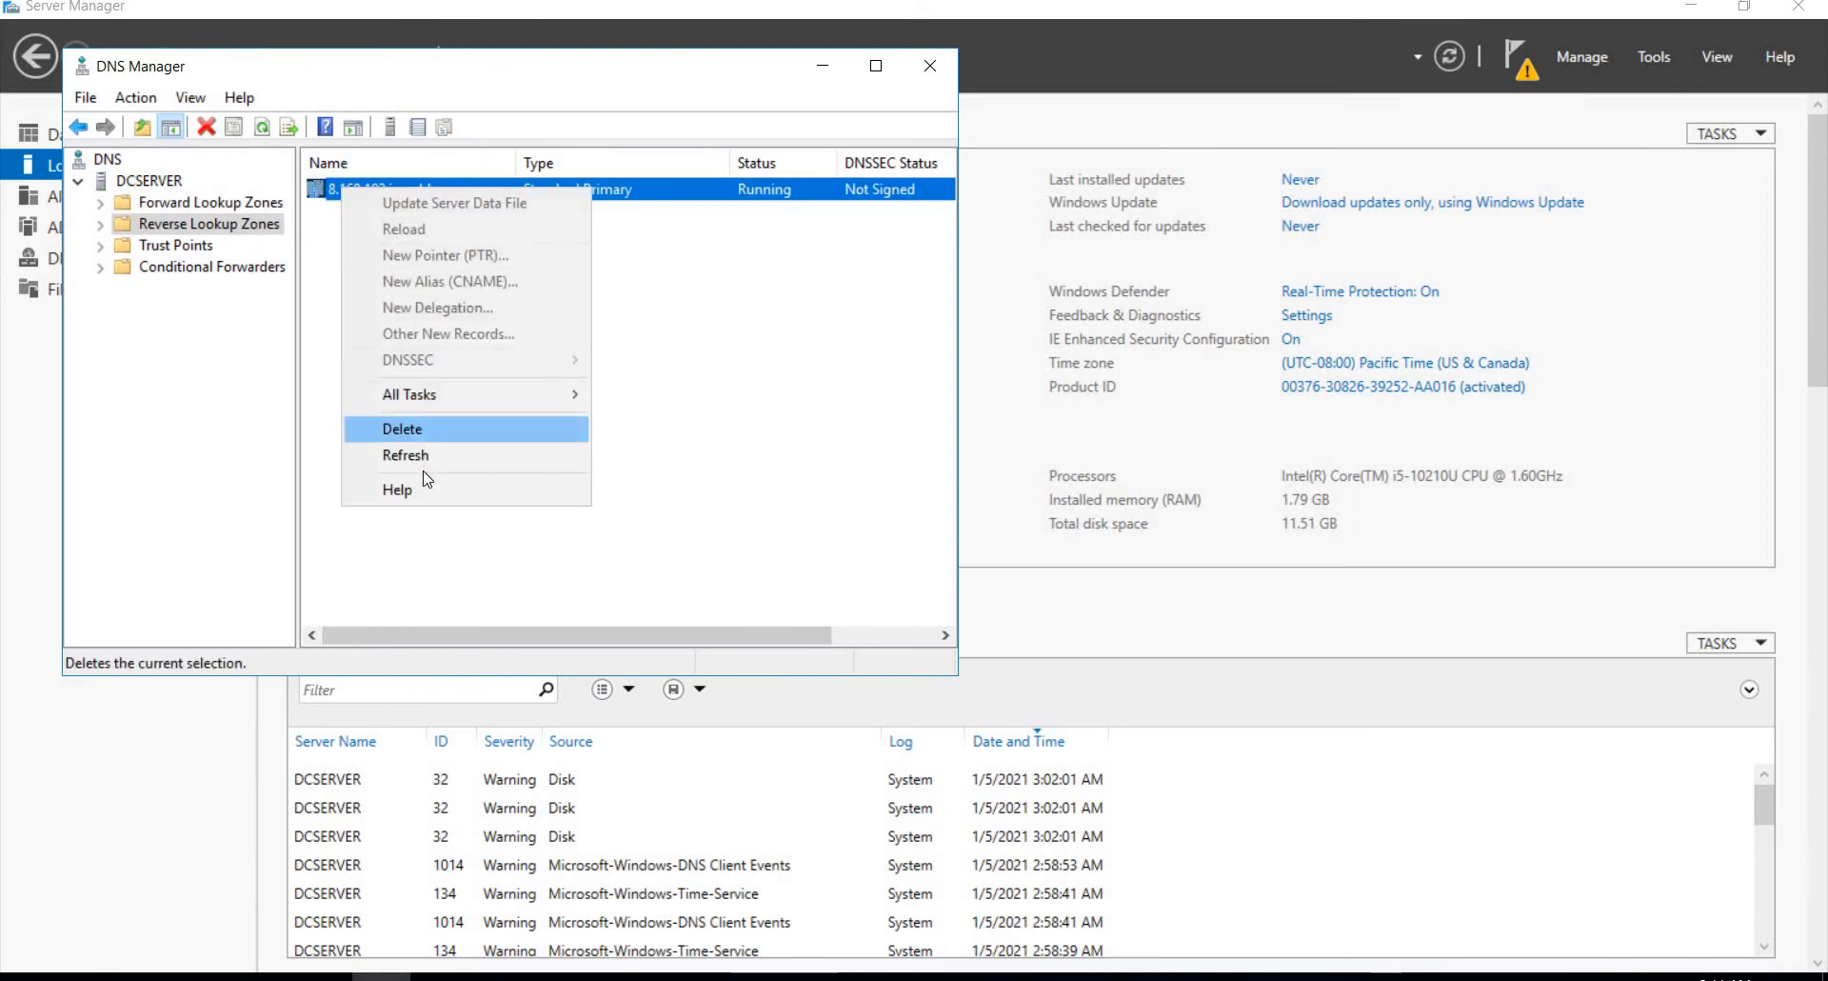
{"action": "left_click", "coordinate": [294, 328]}
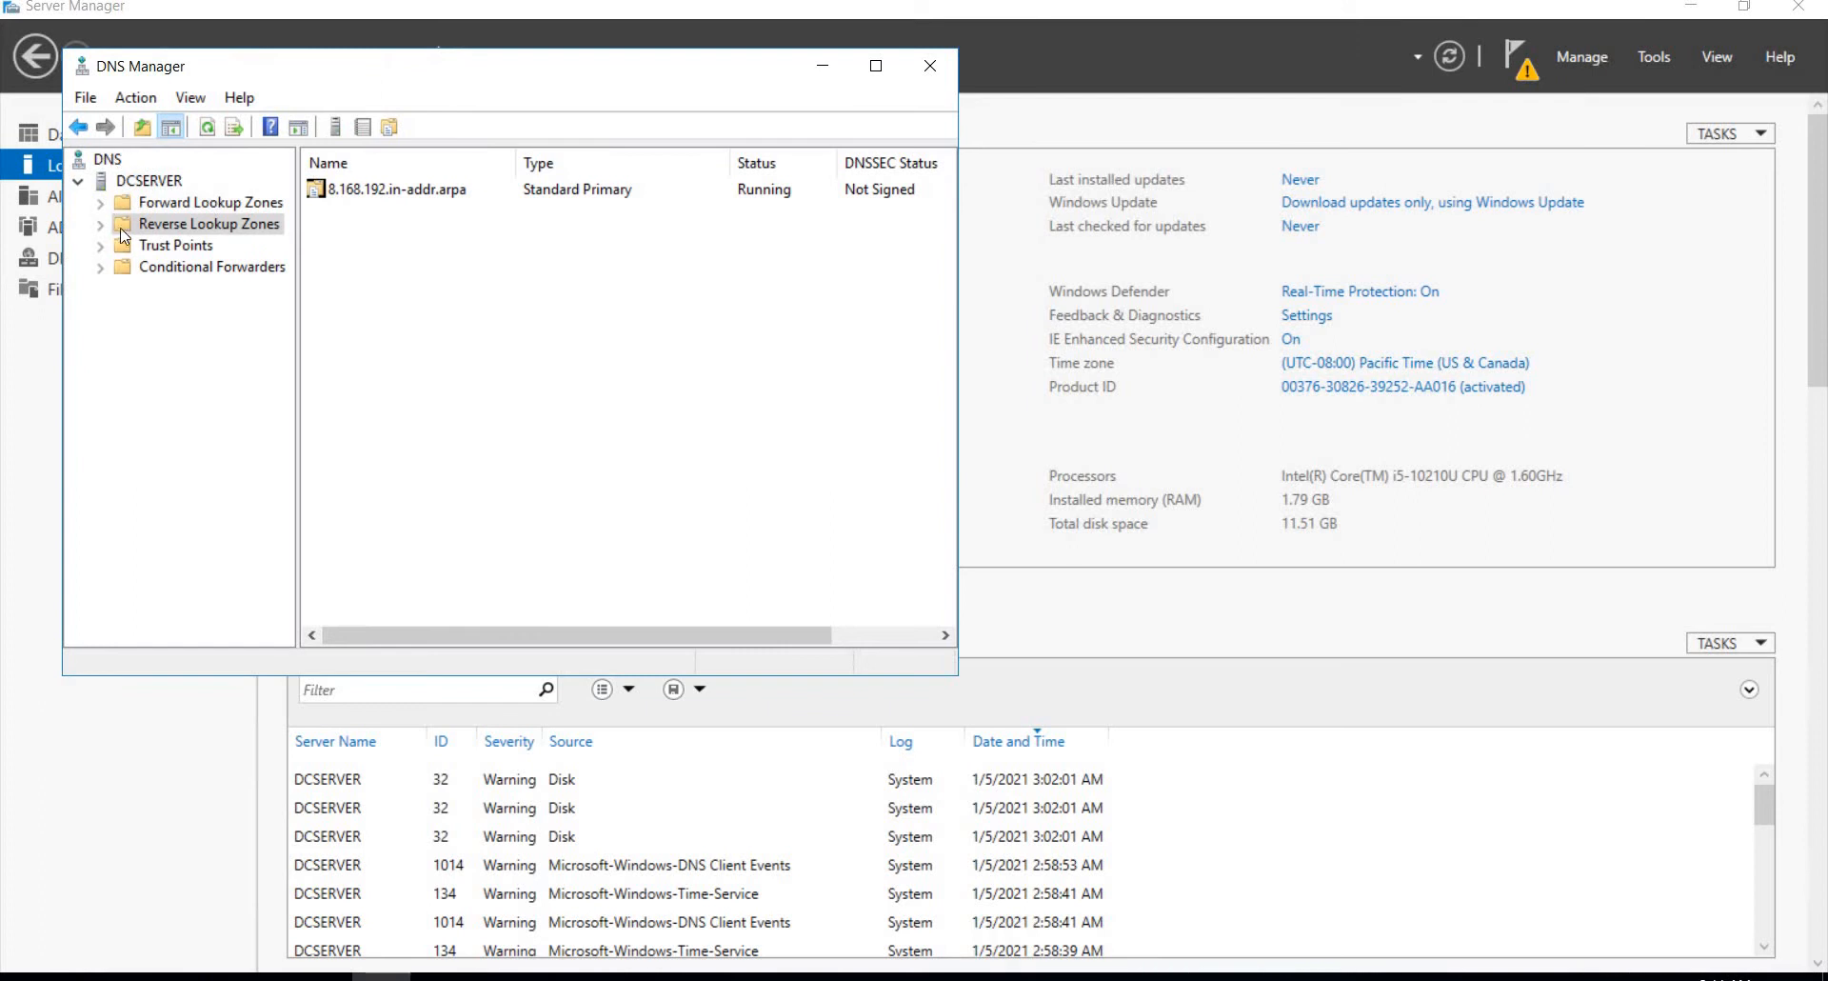
Step: Open the 8.168.192.in-addr.arpa reverse lookup zone and start a new pointer (PTR) record in it
{"action": "left_click", "coordinate": [179, 203]}
{"action": "left_click", "coordinate": [200, 223]}
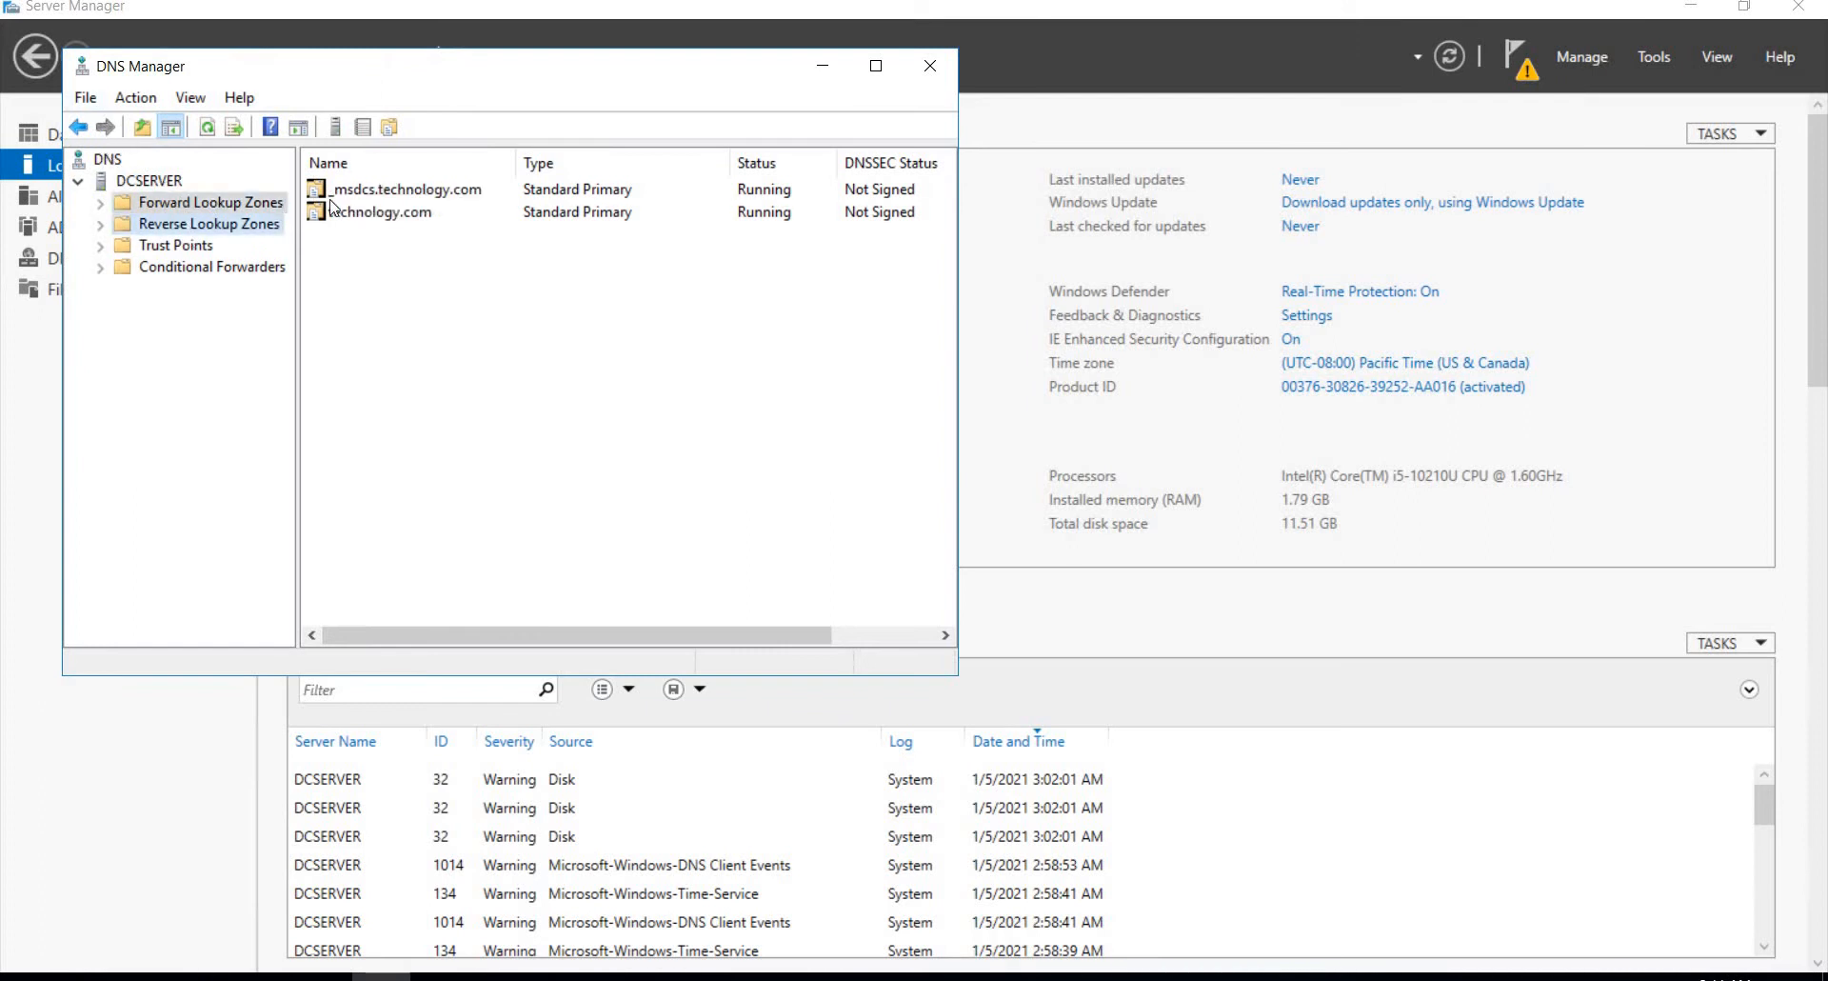
{"action": "double_click", "coordinate": [363, 193]}
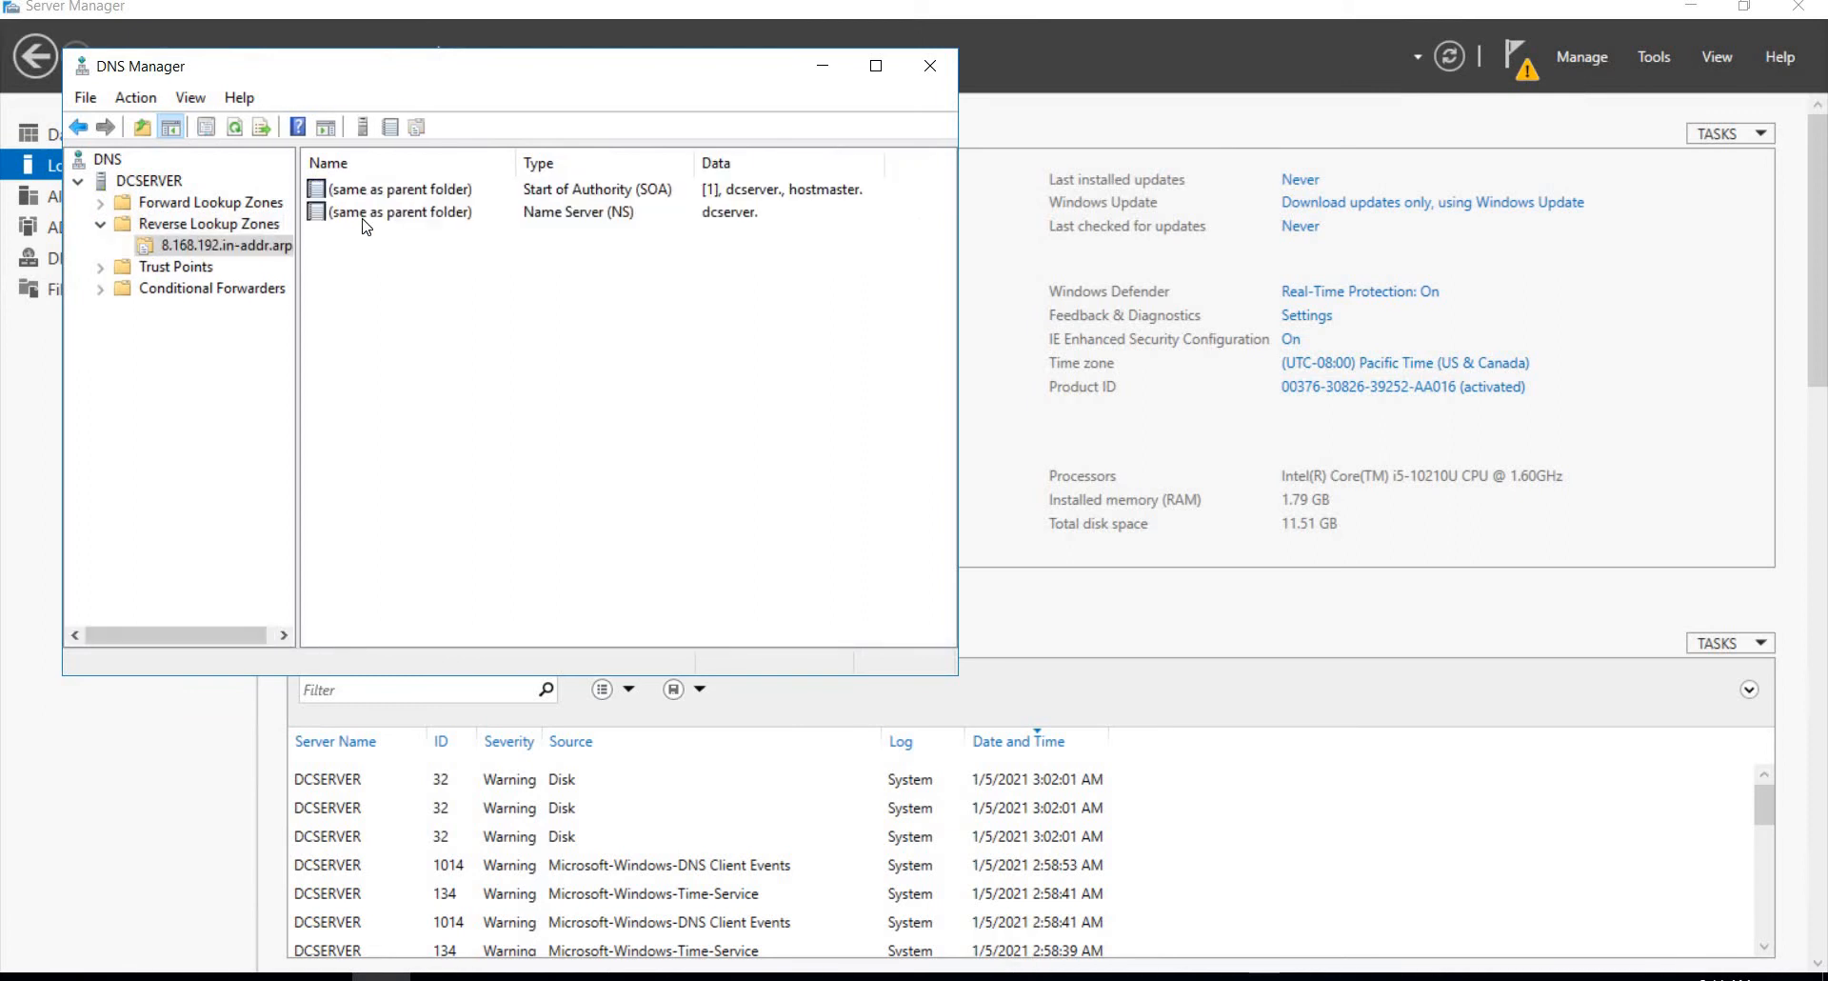
{"action": "right_click", "coordinate": [363, 214]}
{"action": "left_click", "coordinate": [395, 330]}
{"action": "right_click", "coordinate": [393, 330]}
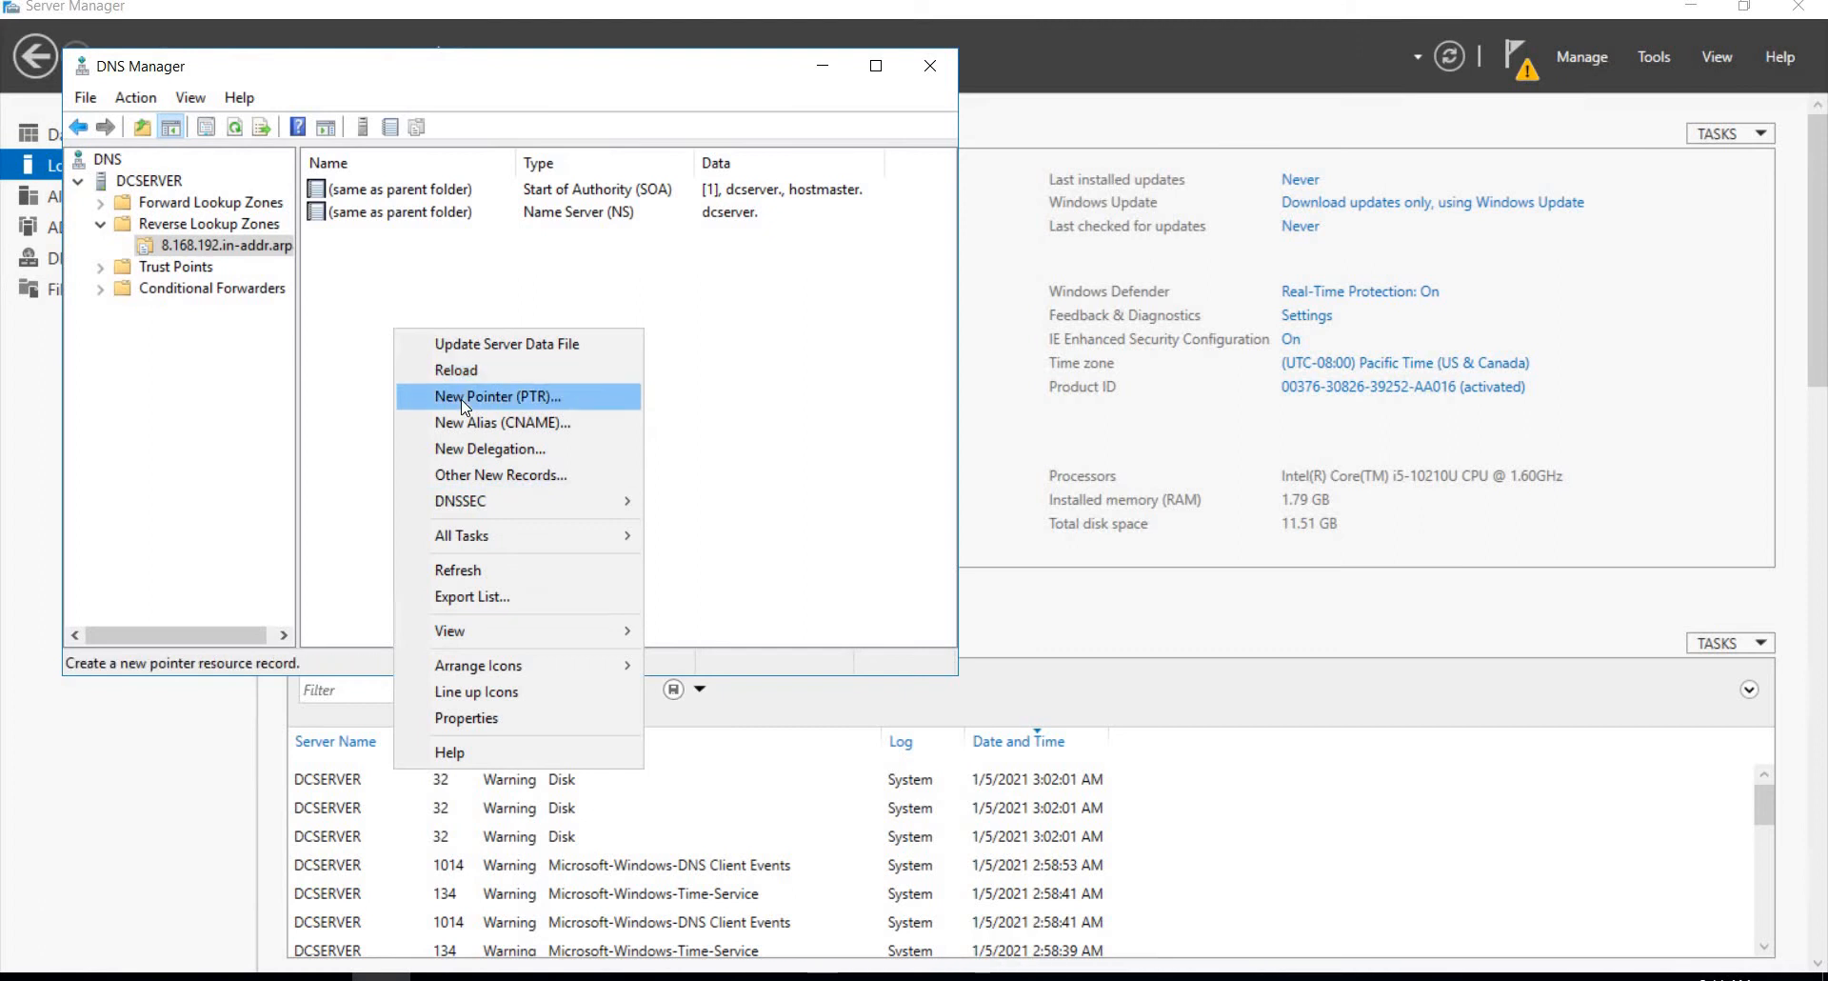
{"action": "left_click", "coordinate": [462, 398]}
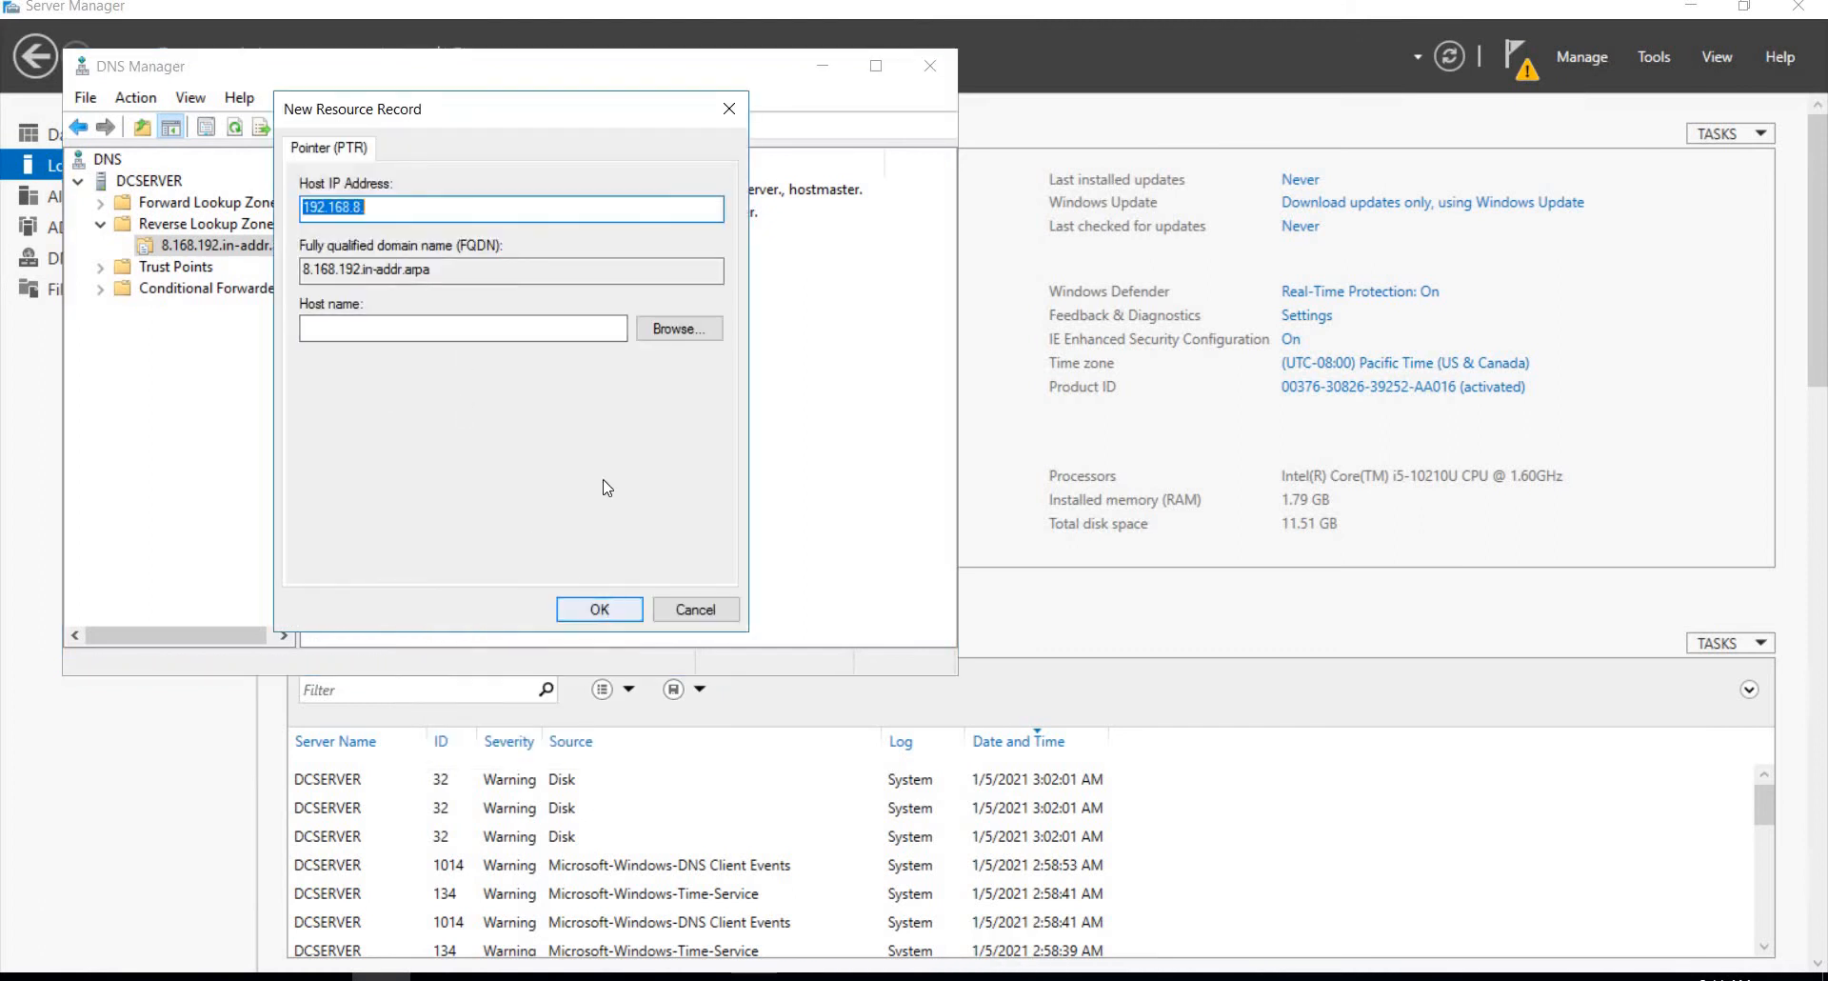
Step: Browse DCSERVER's forward lookup zones for the pointer record's host, opening technology.com and its _msdcs subdomain
{"action": "left_click", "coordinate": [680, 329]}
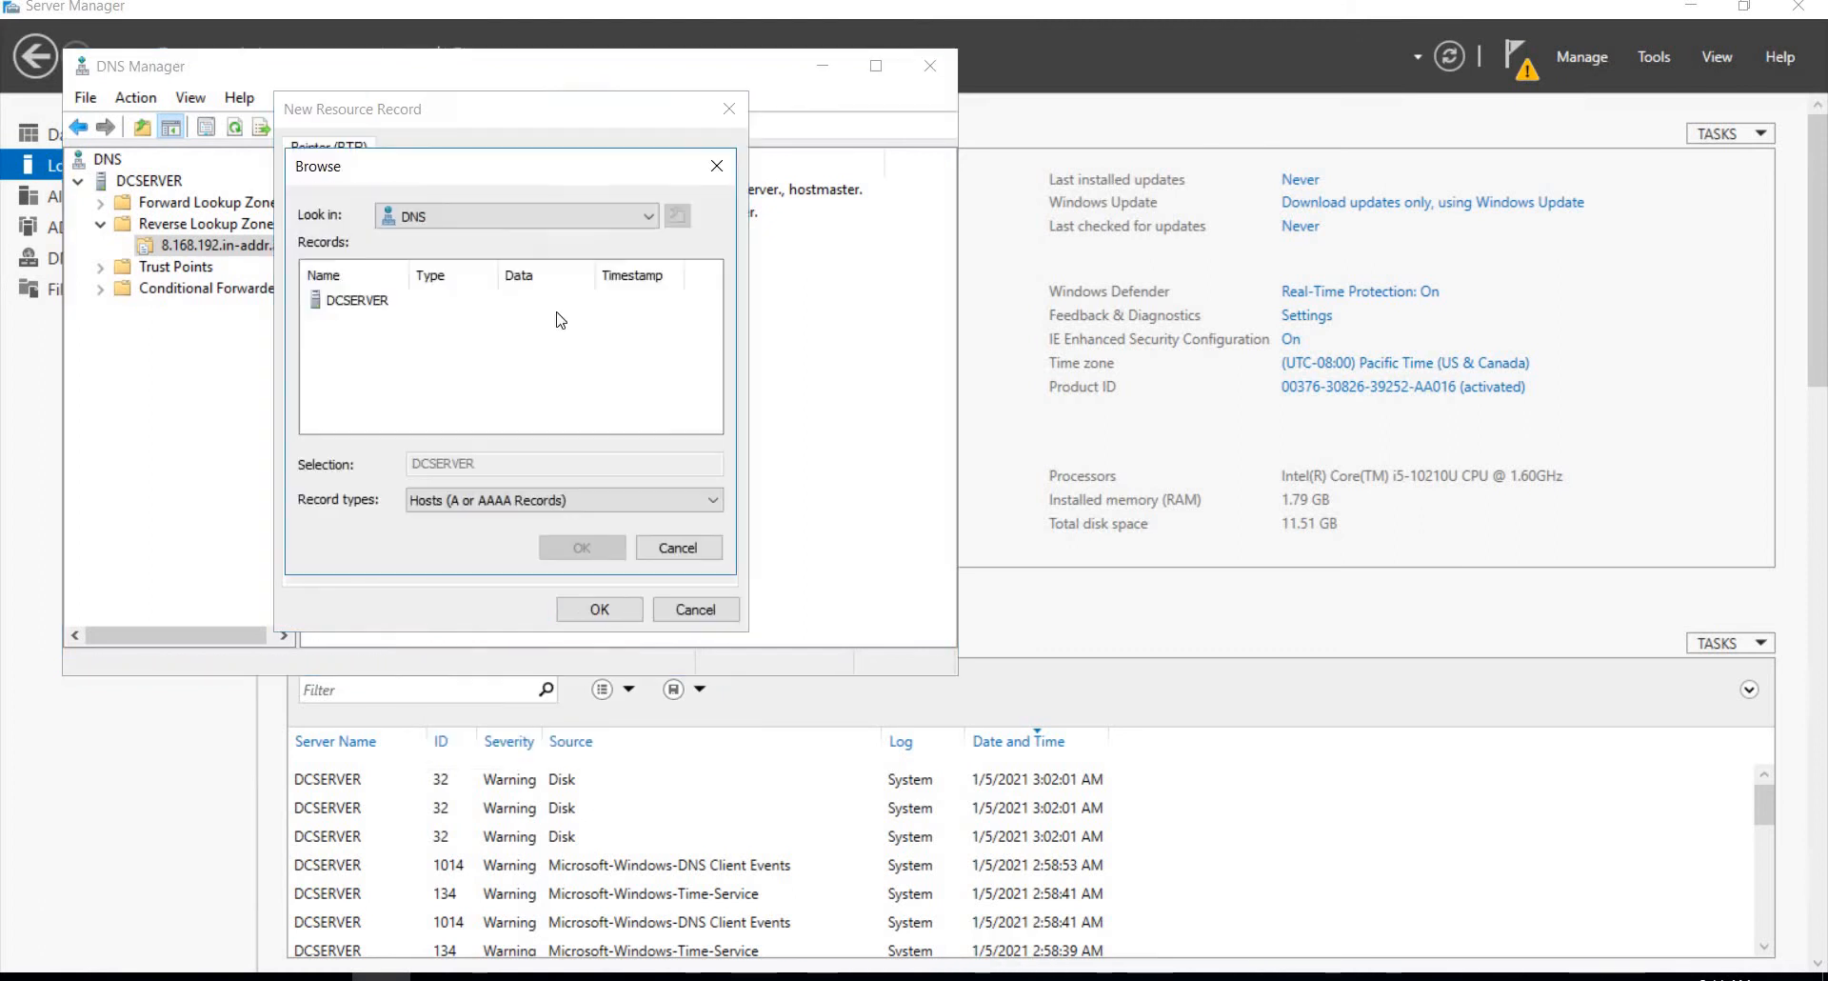
{"action": "double_click", "coordinate": [357, 301]}
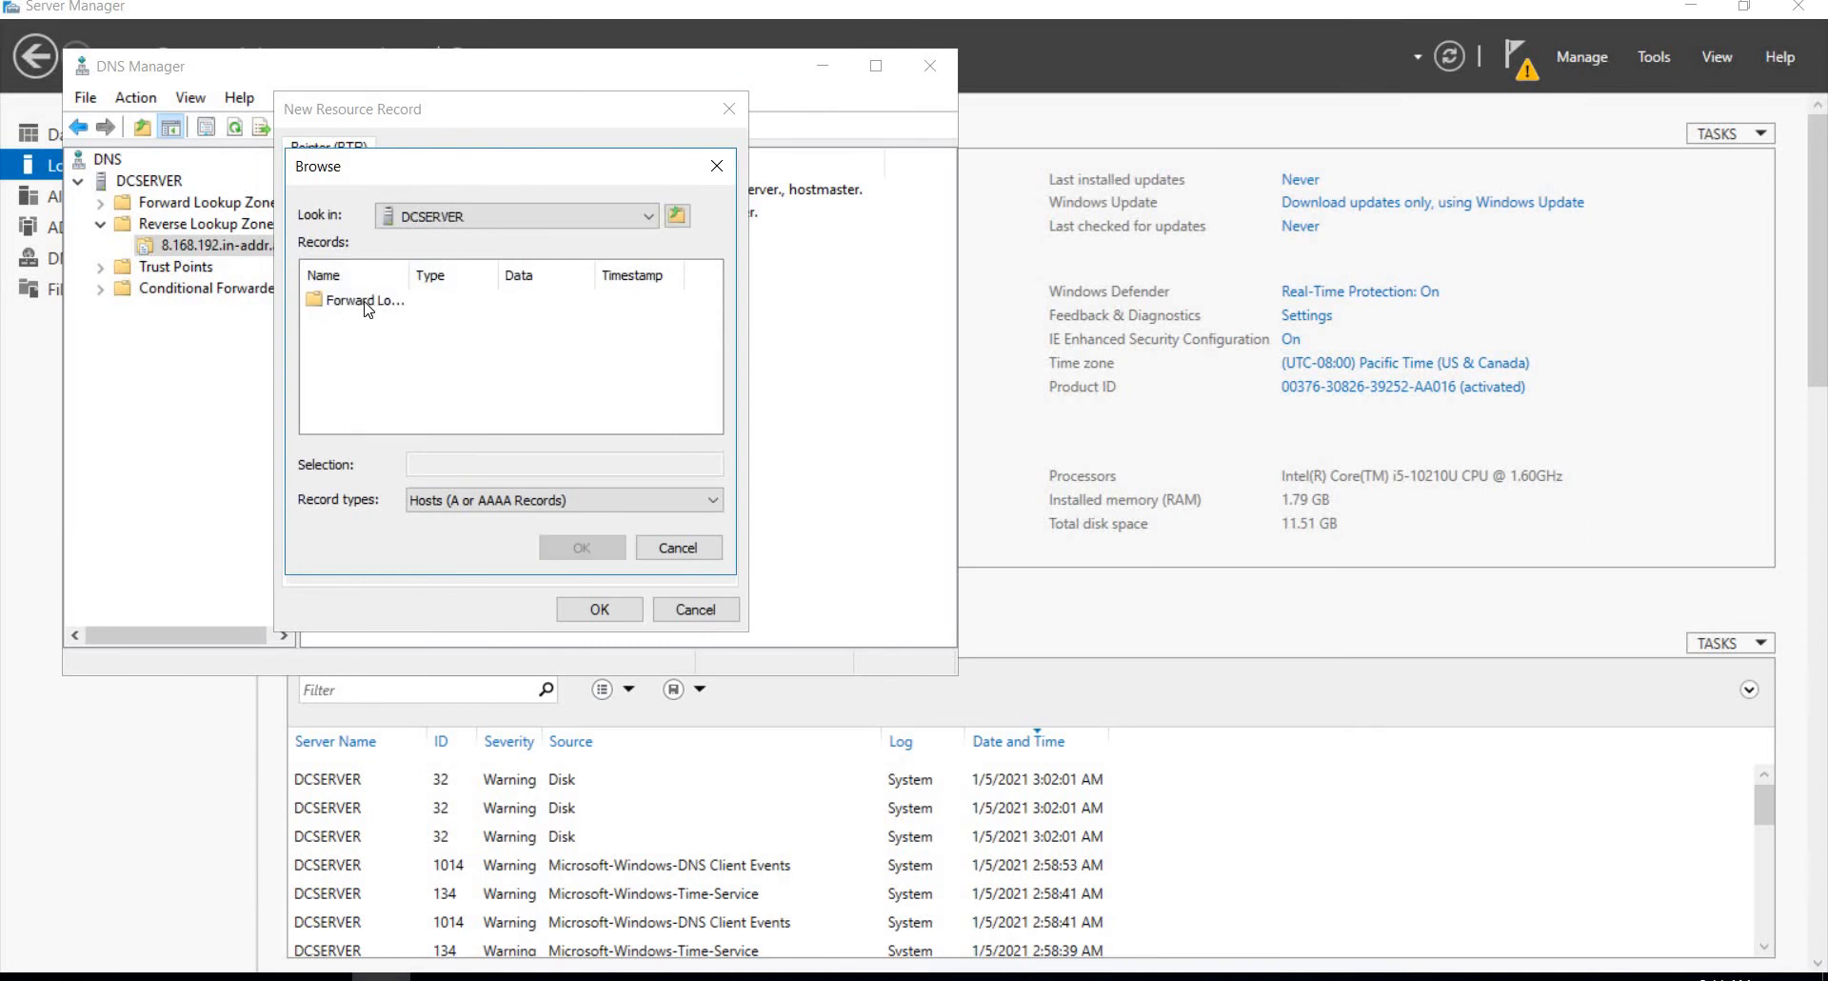
{"action": "double_click", "coordinate": [365, 303]}
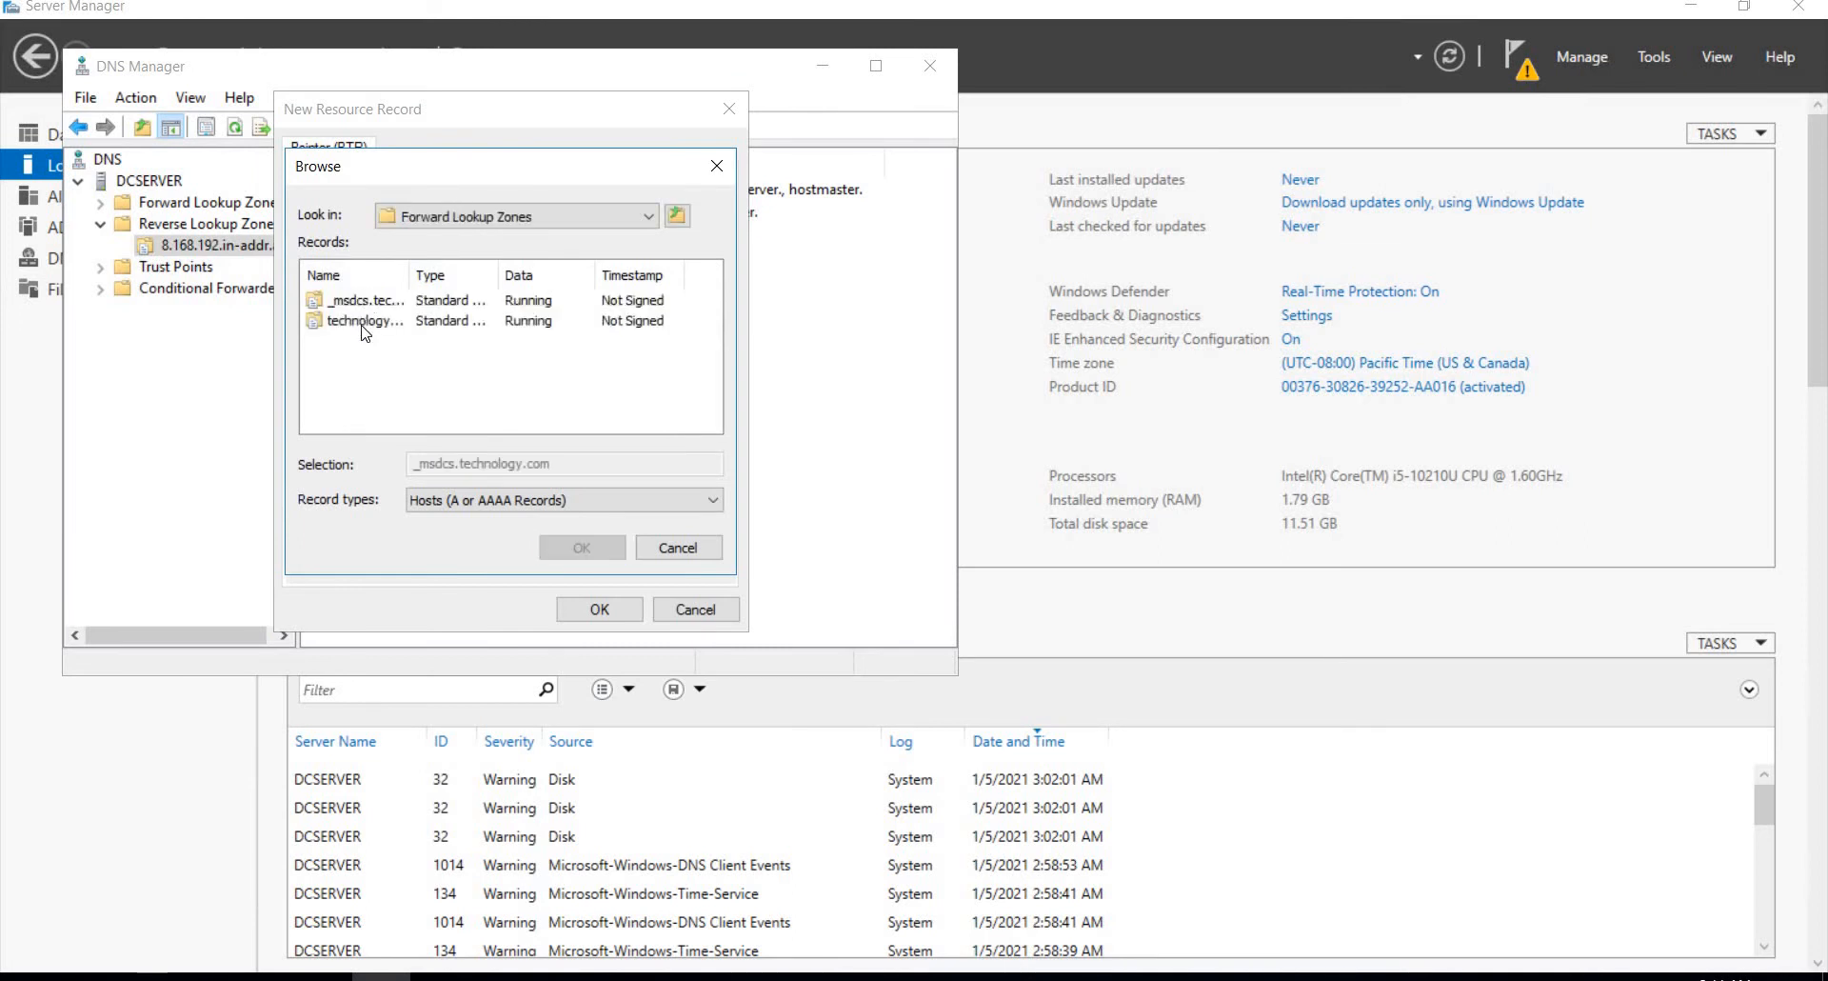
{"action": "left_click", "coordinate": [363, 324]}
{"action": "double_click", "coordinate": [363, 320]}
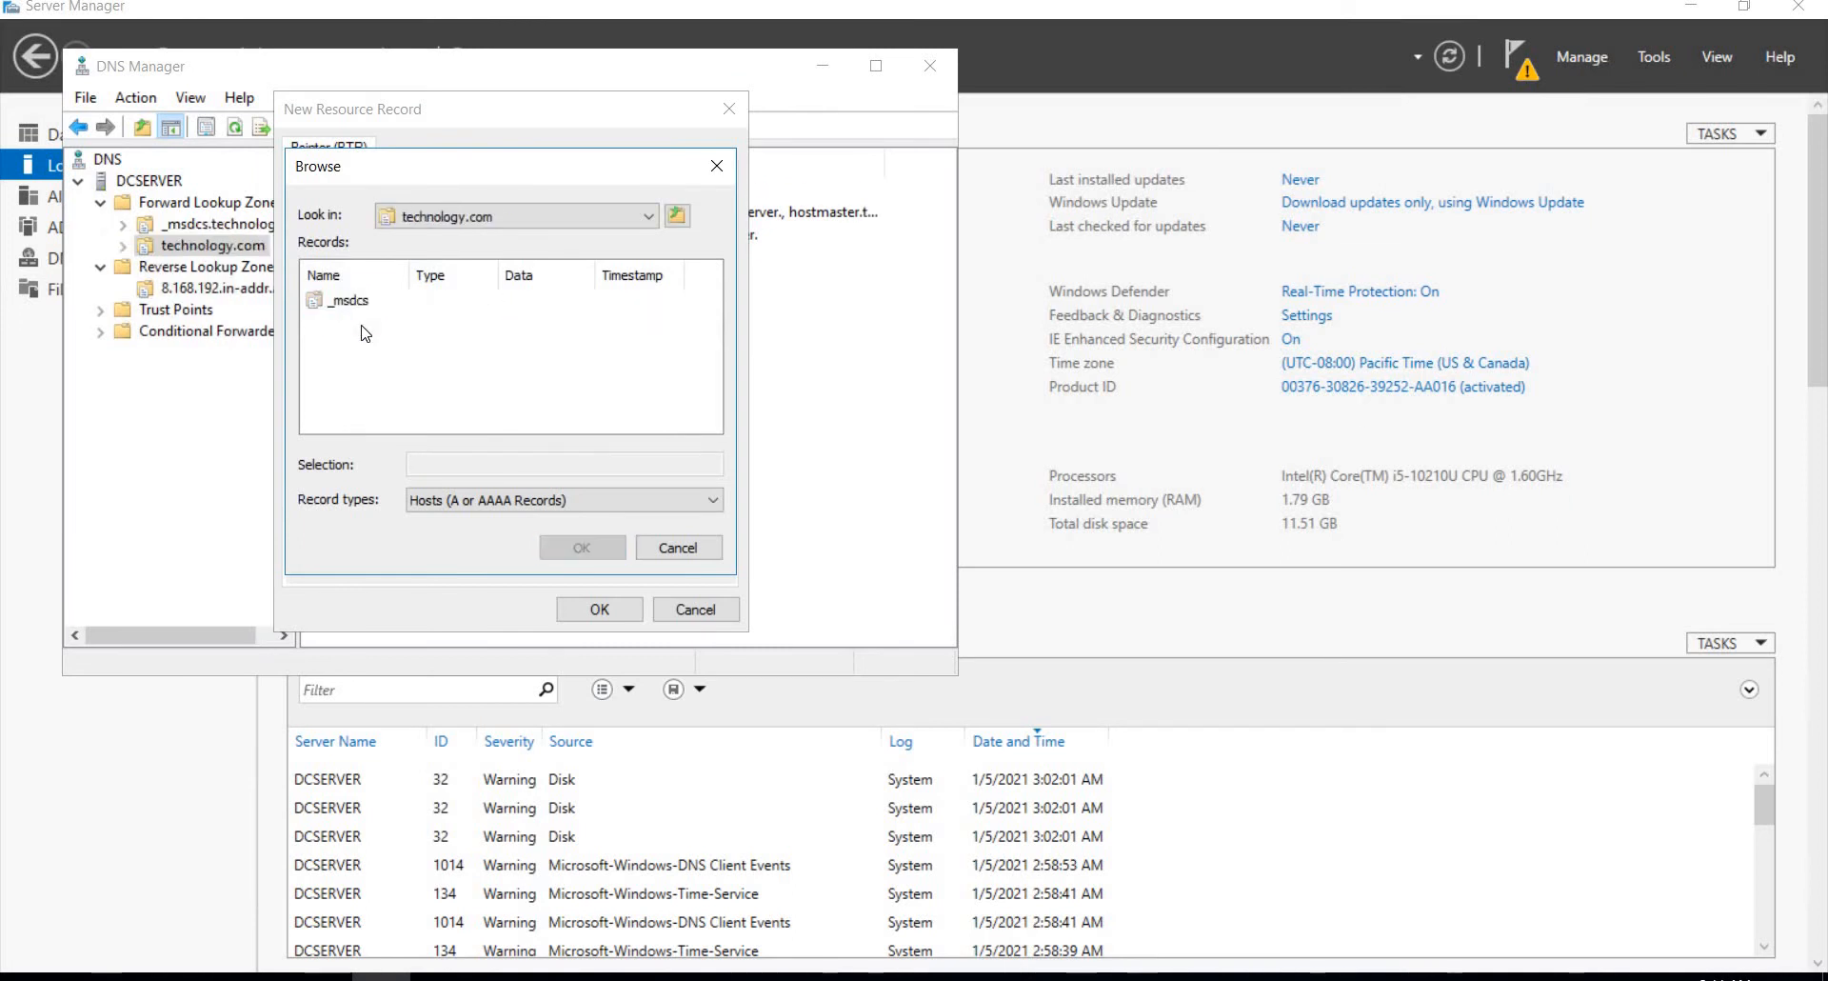
{"action": "double_click", "coordinate": [347, 301]}
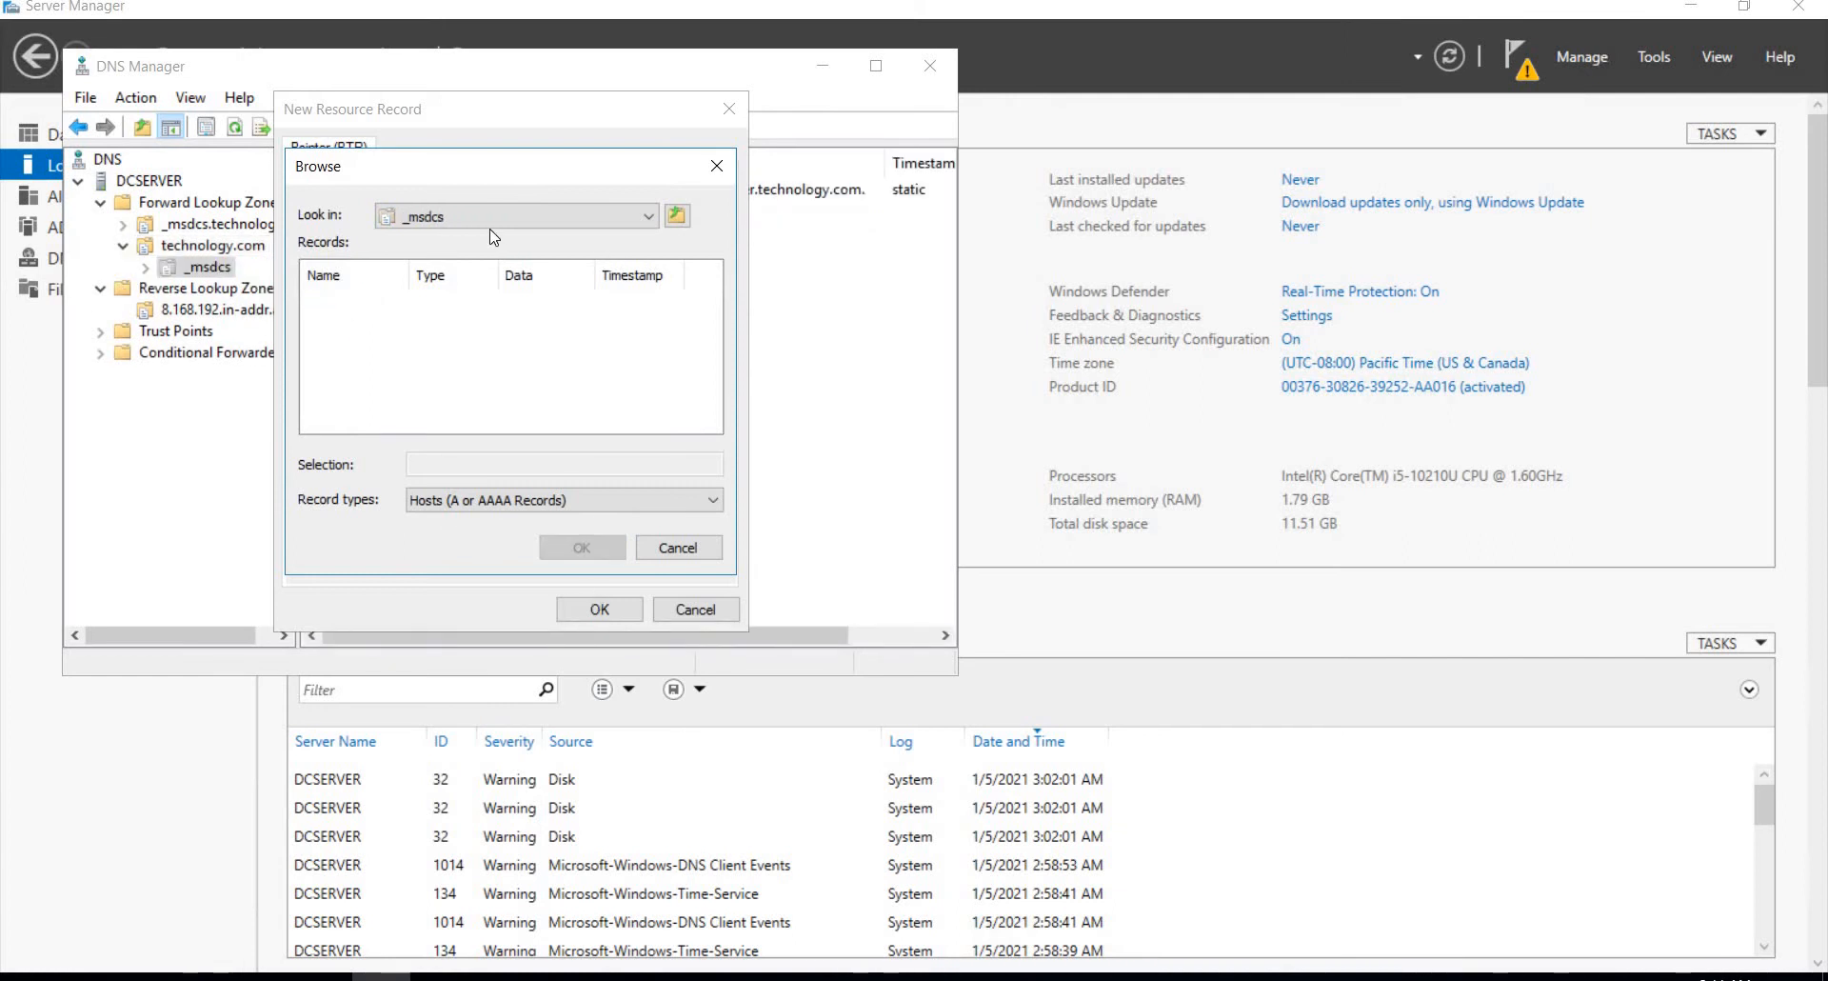
Step: Go back up to Forward Lookup Zones and look for a host record in the _msdcs.technology.com zone
{"action": "left_click", "coordinate": [599, 220]}
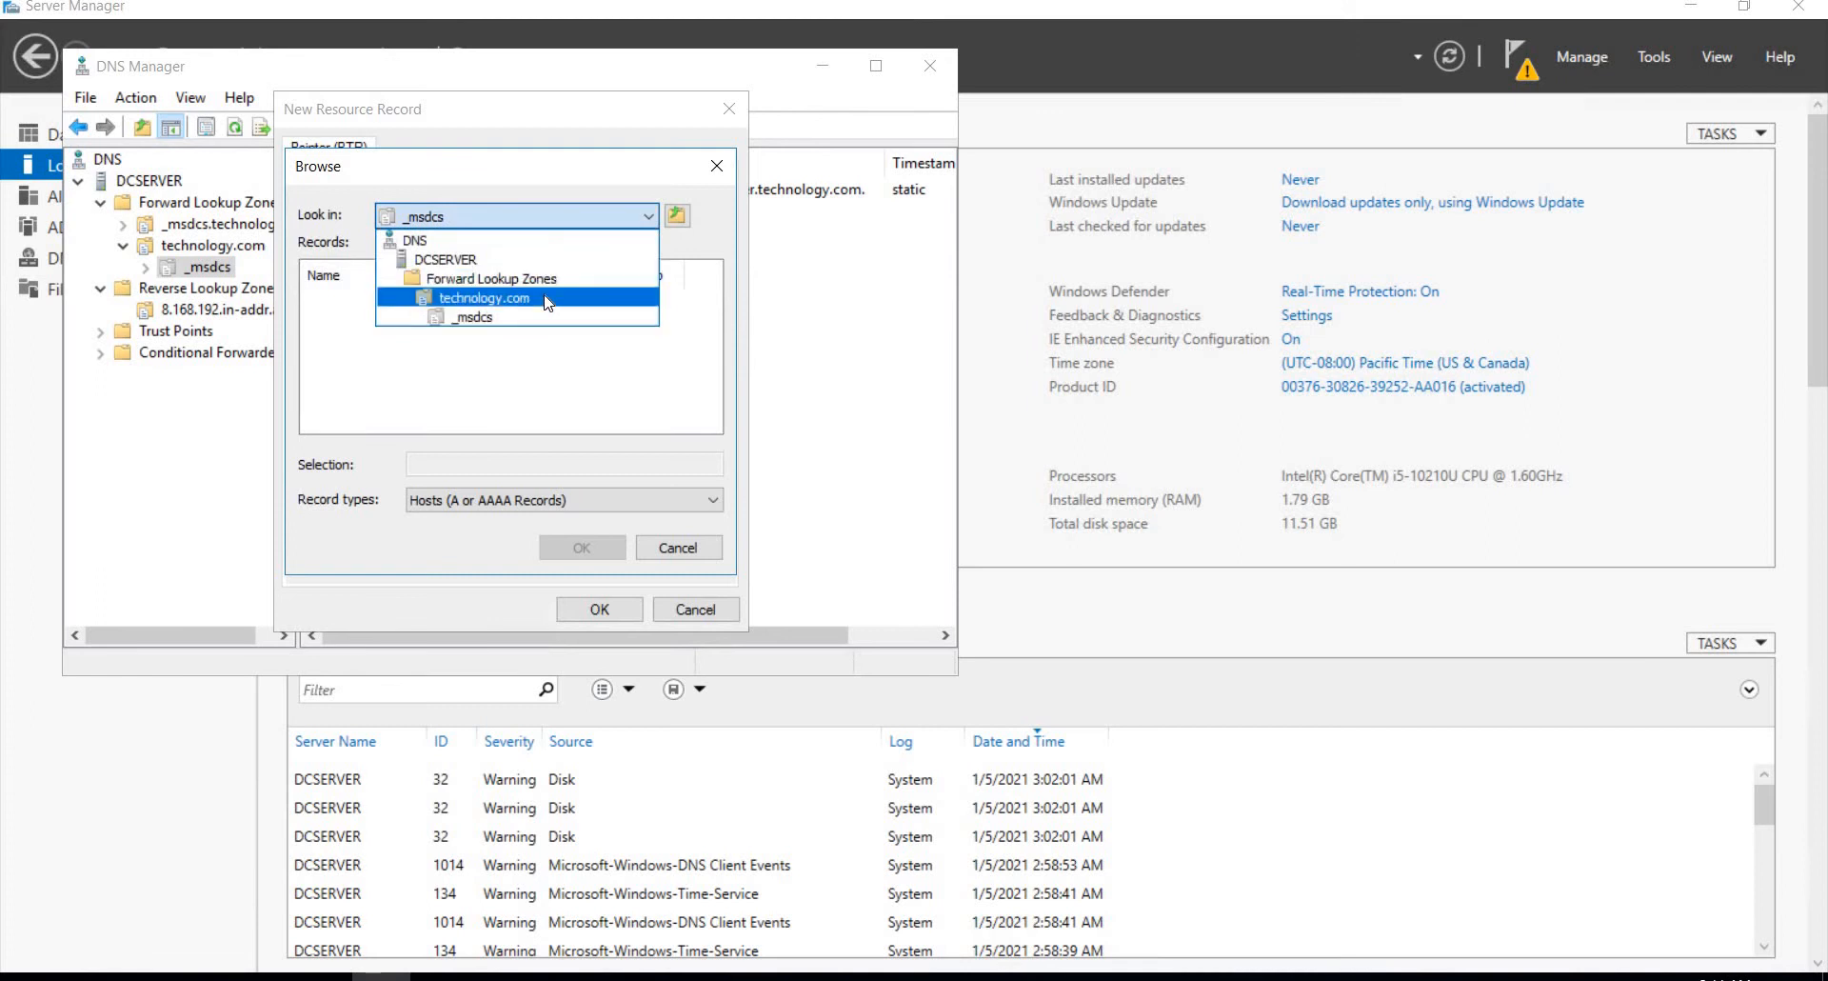
{"action": "left_click", "coordinate": [549, 299]}
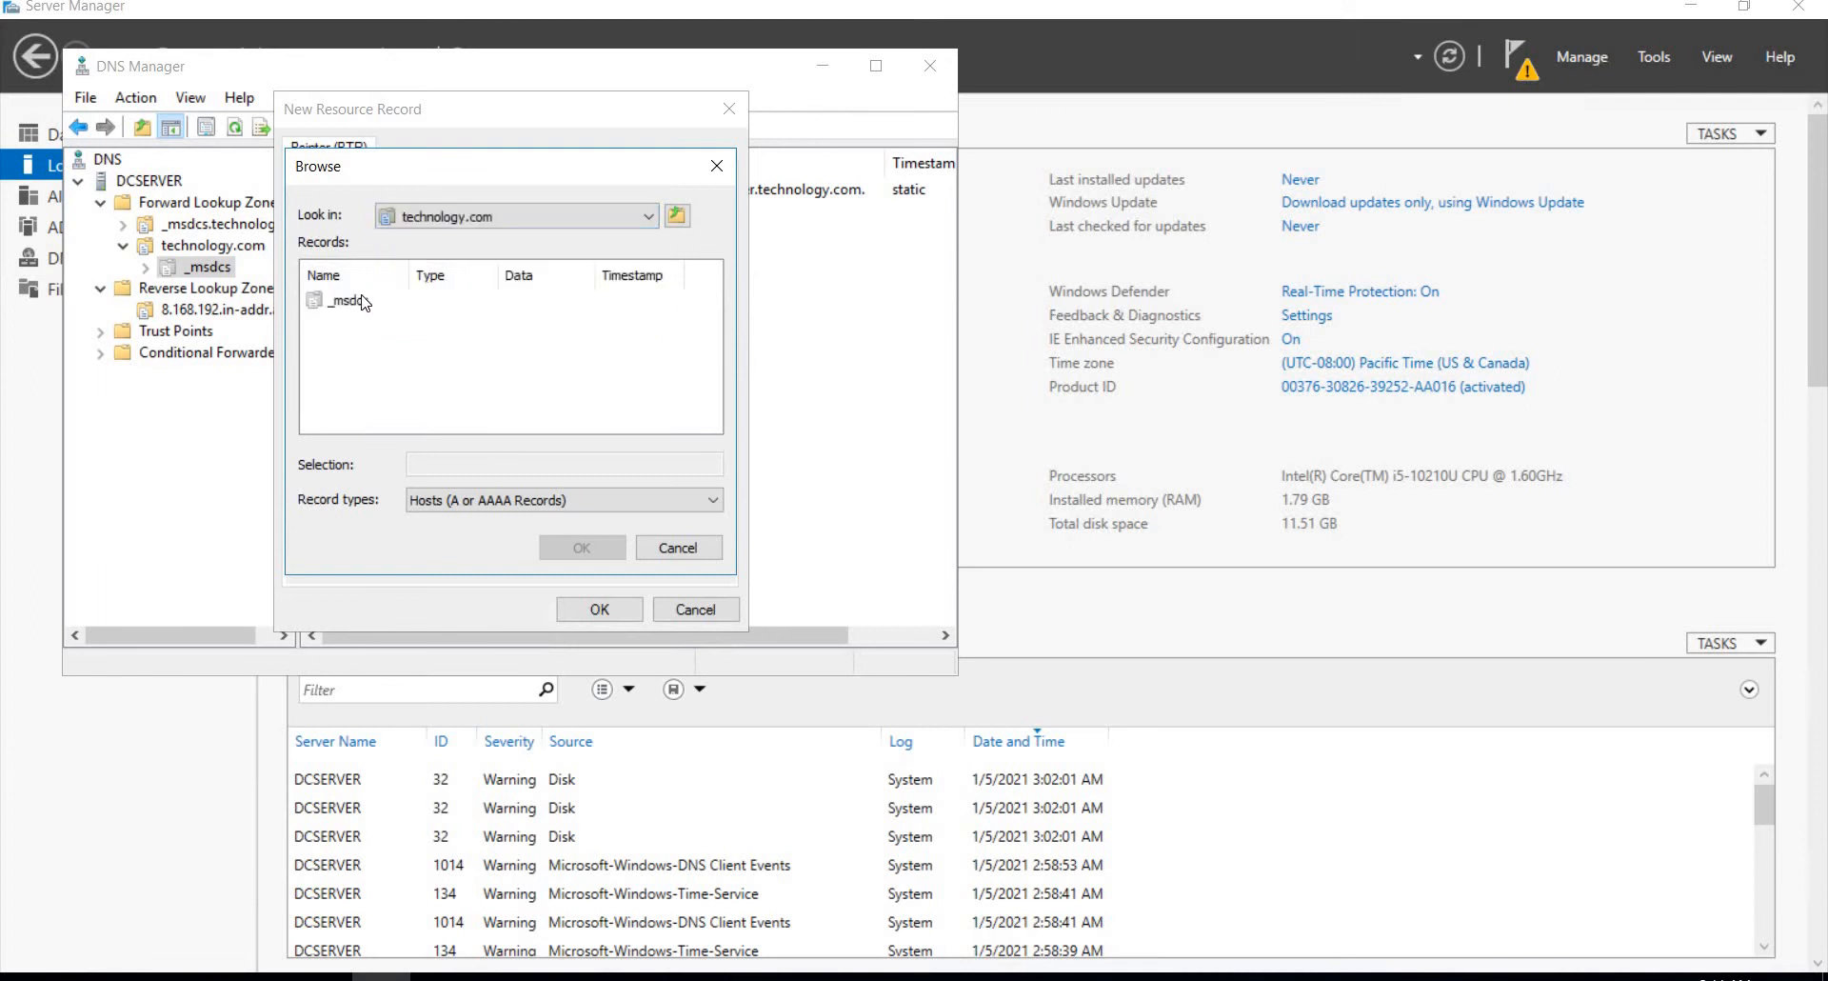
{"action": "left_click", "coordinate": [528, 221]}
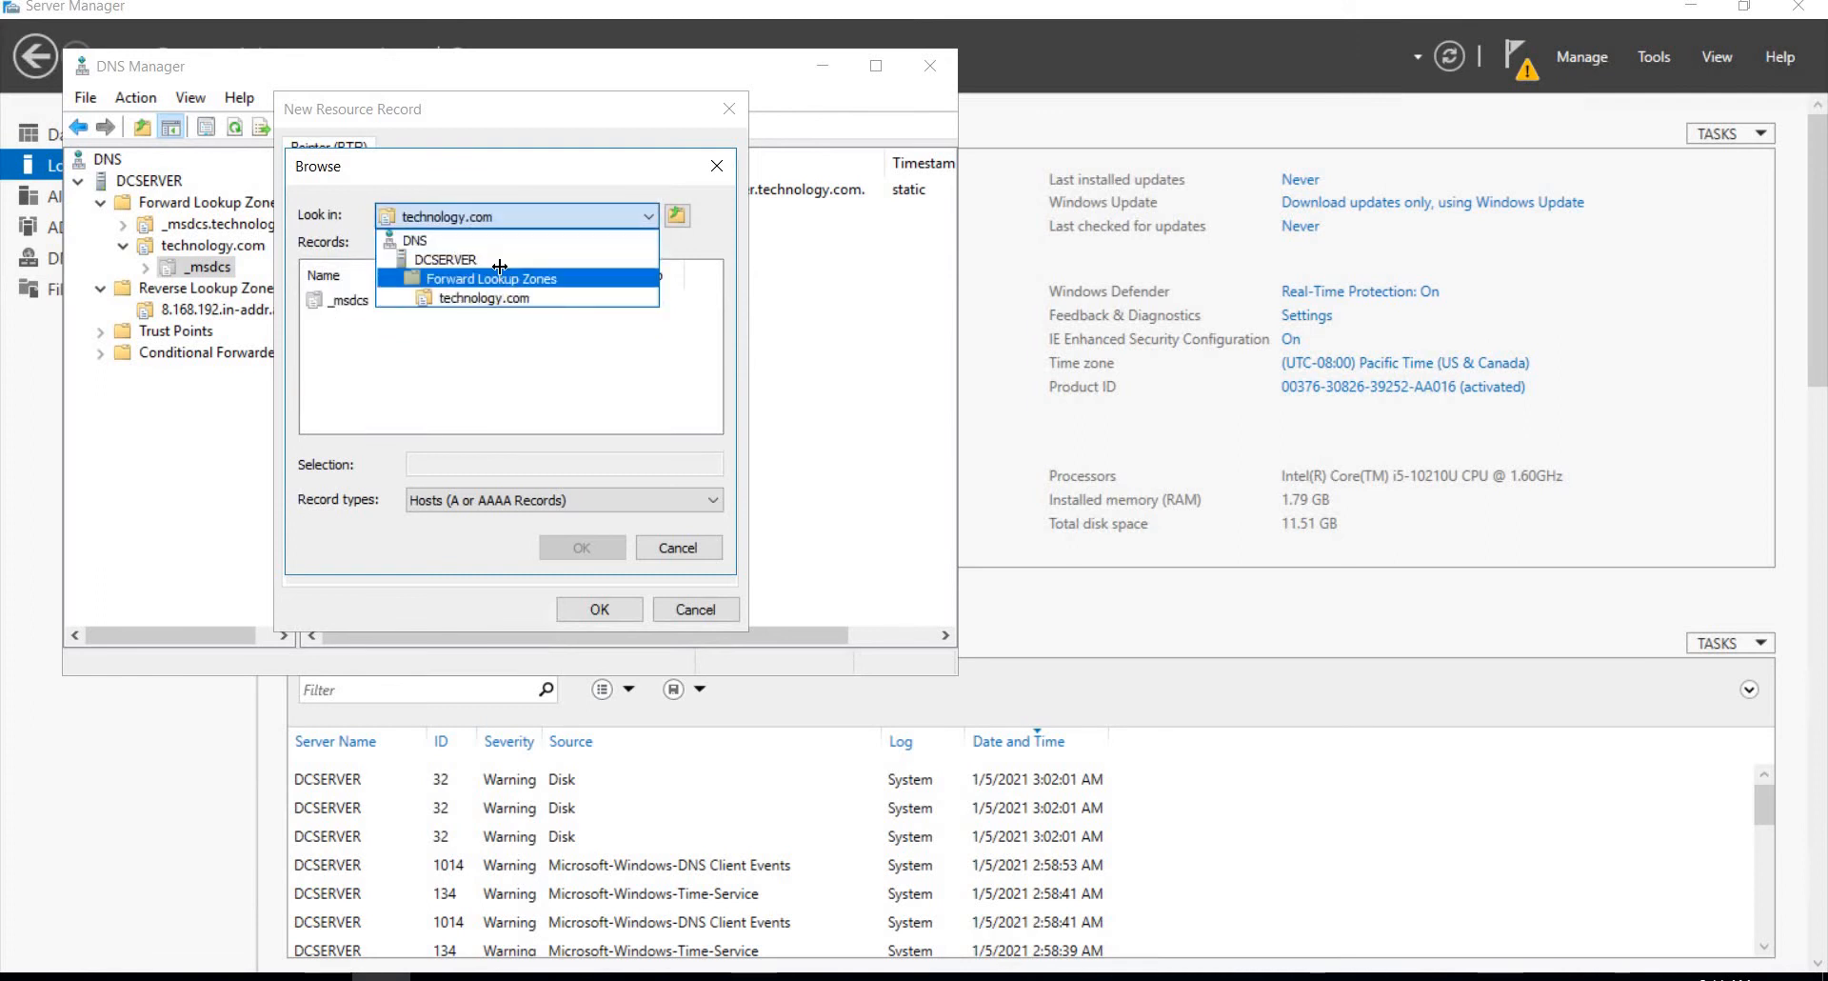
{"action": "left_click", "coordinate": [462, 277]}
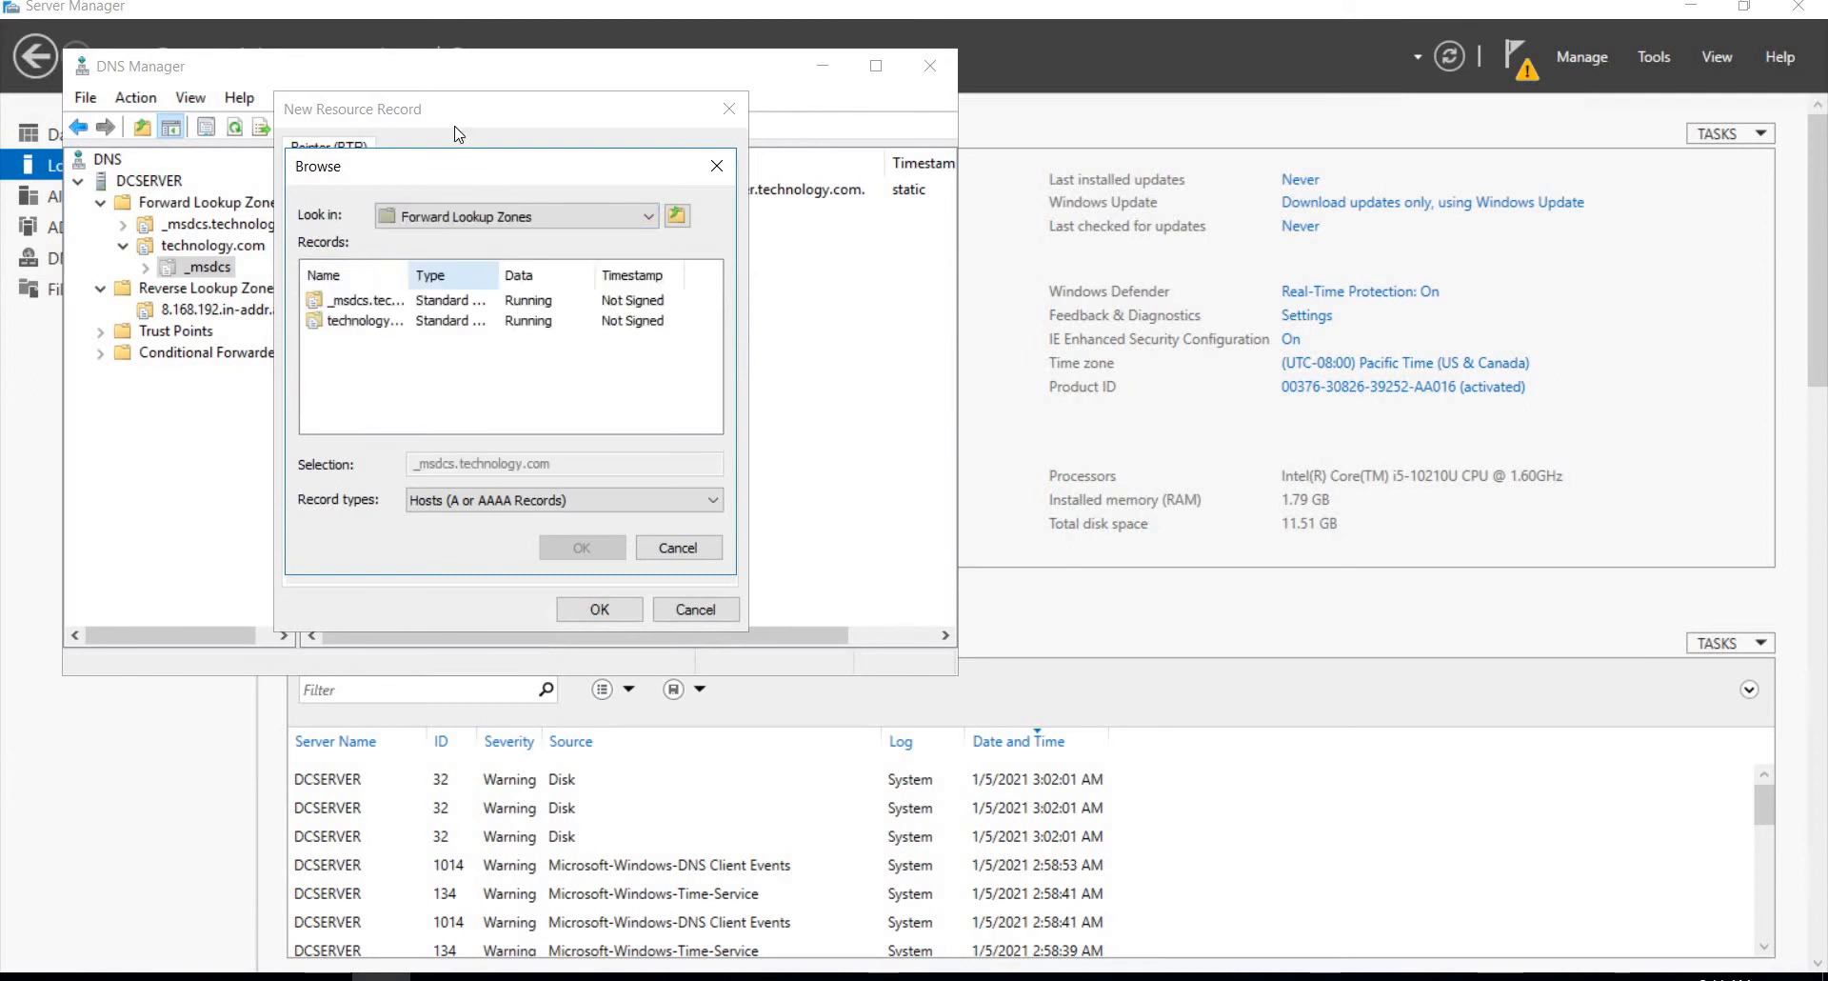
{"action": "double_click", "coordinate": [365, 302]}
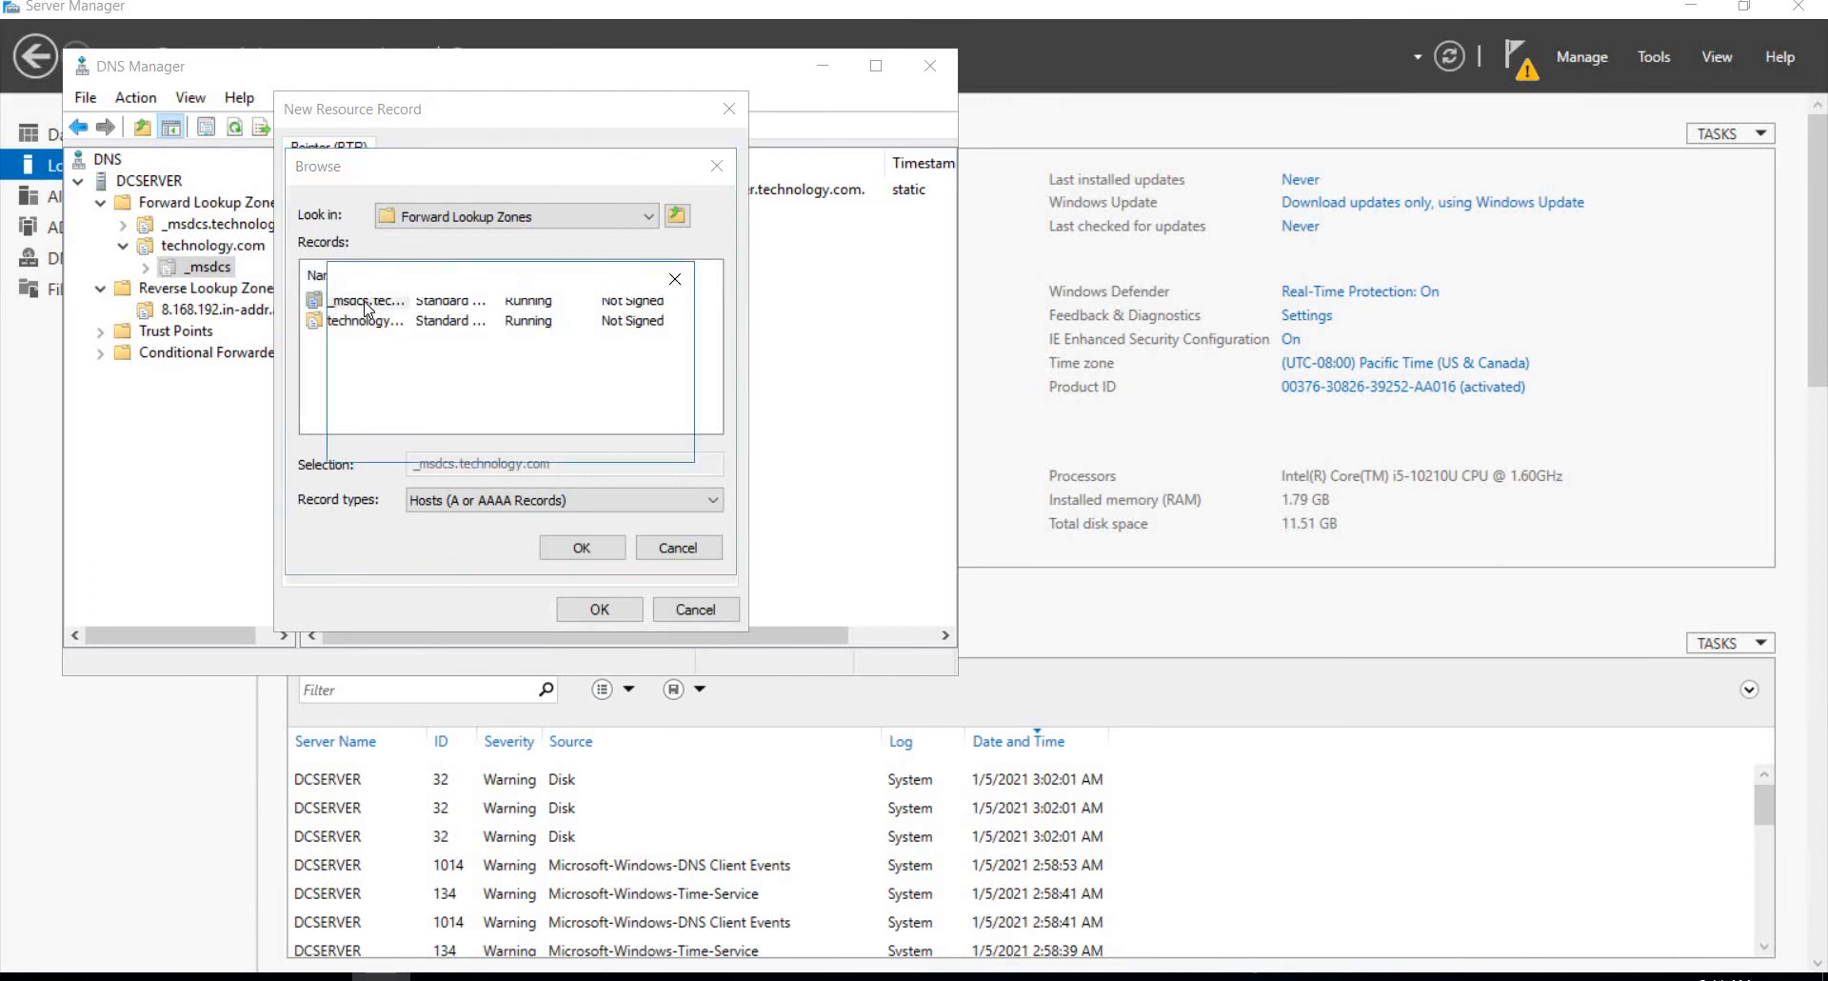
{"action": "left_click", "coordinate": [424, 211]}
{"action": "left_click", "coordinate": [440, 301]}
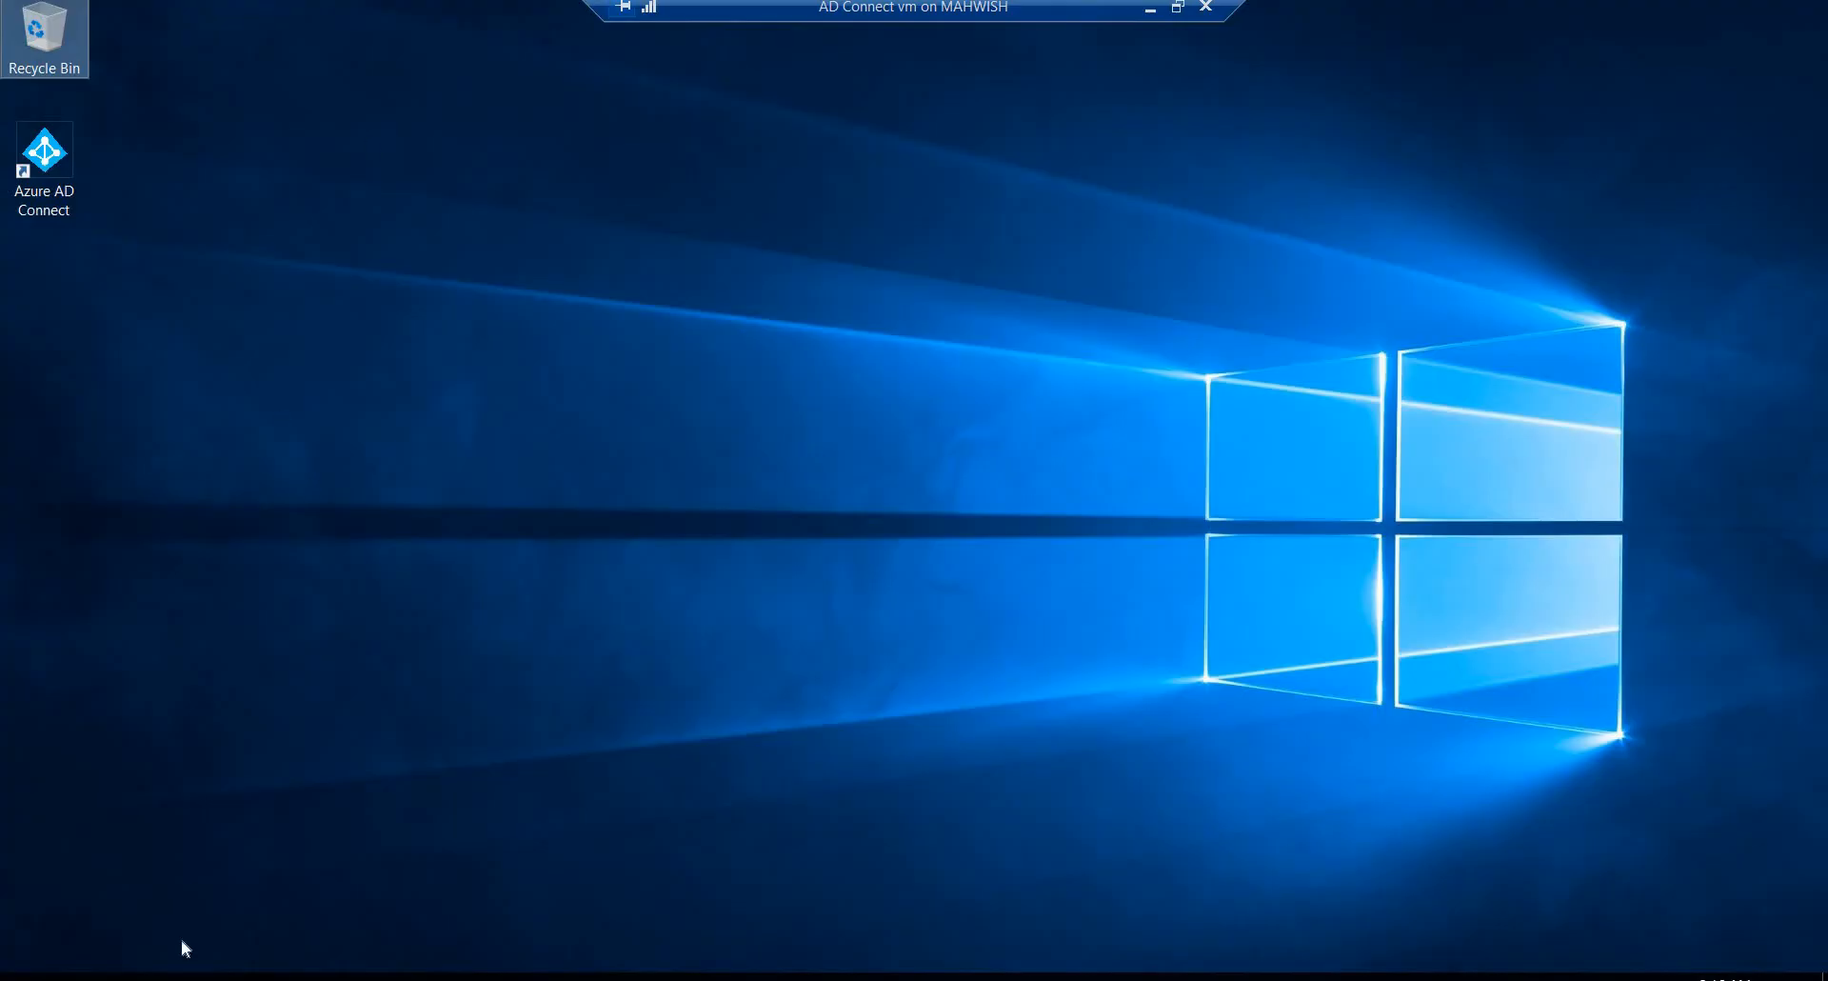
Step: On the AD Connect virtual machine, open Command Prompt and run ipconfig to check the network configuration
{"action": "key", "text": "super"}
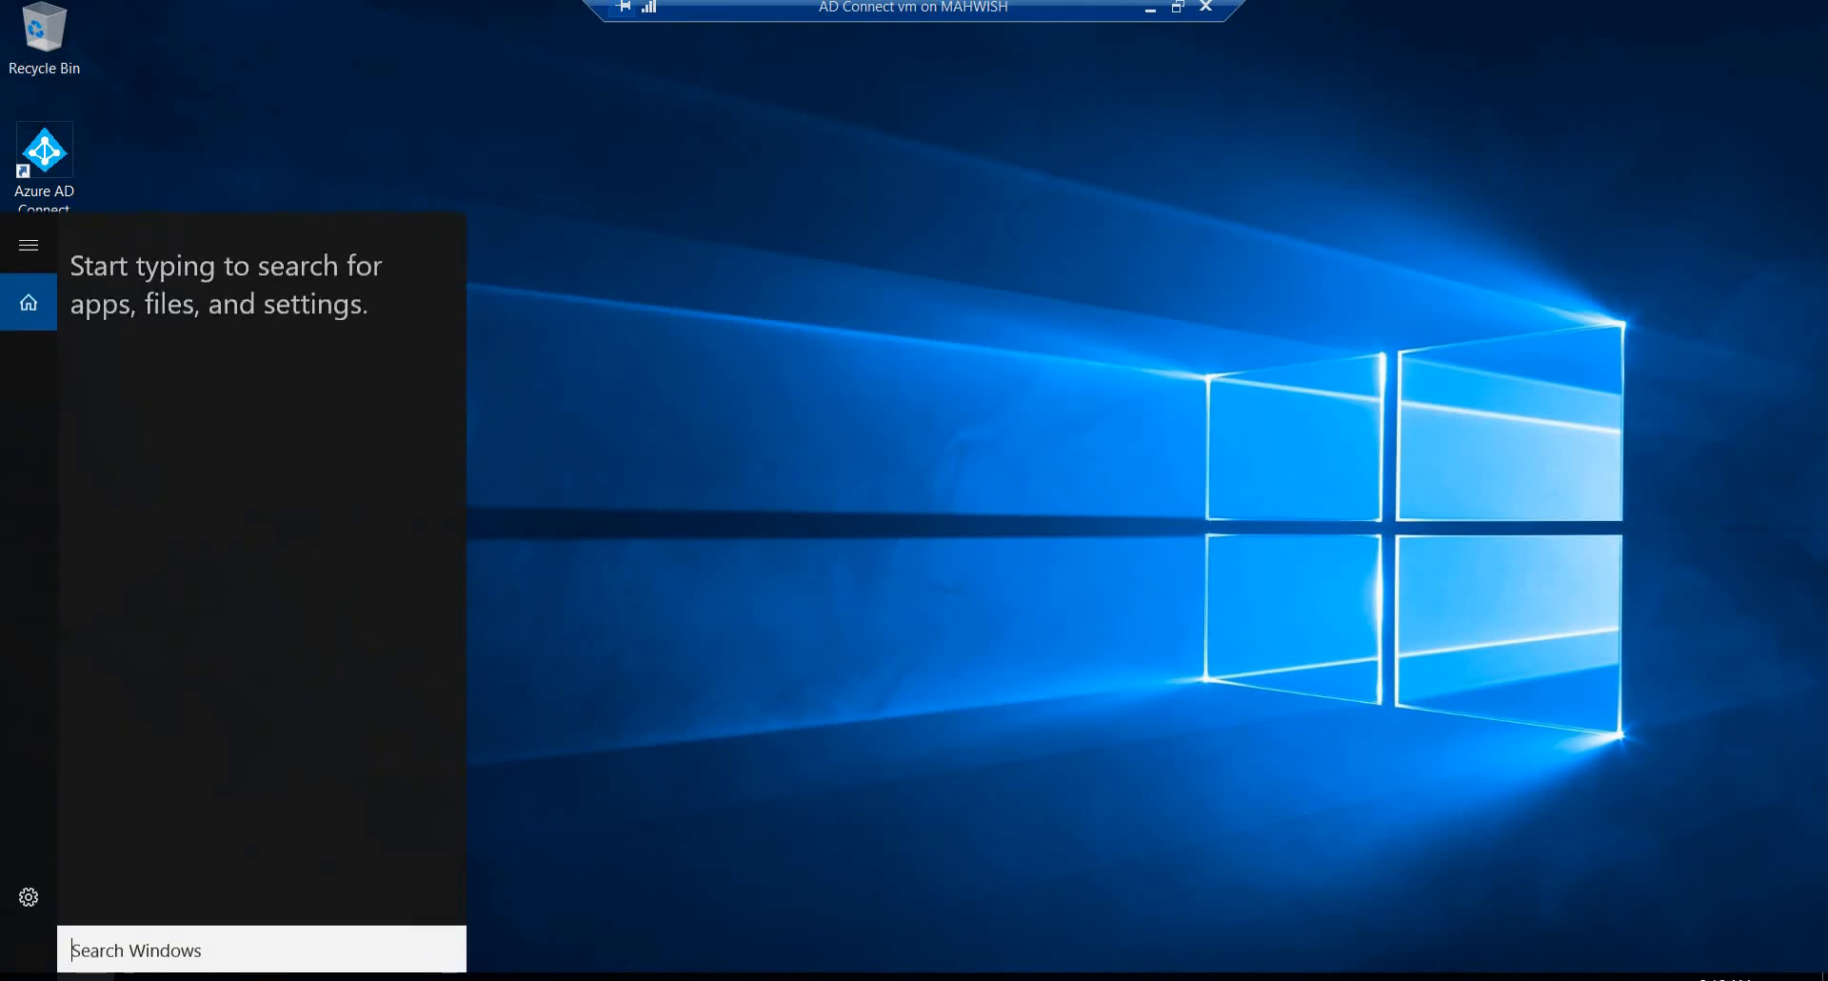
{"action": "type", "text": "c"}
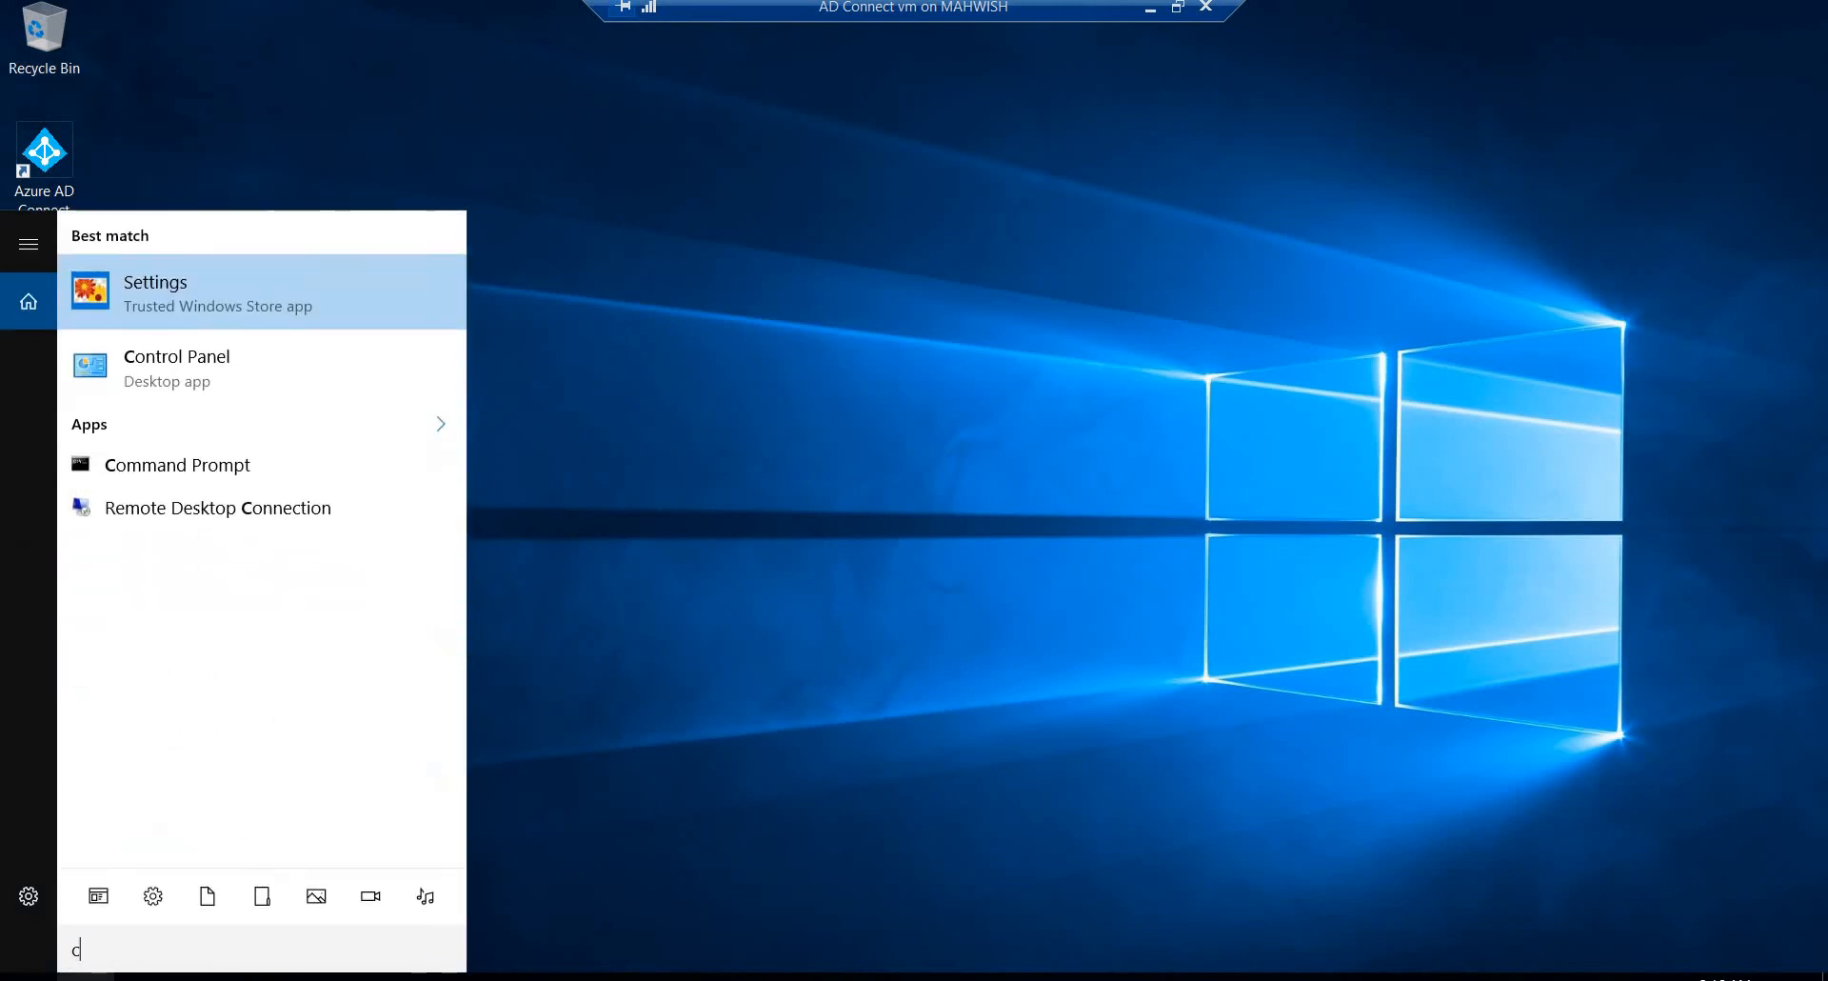
{"action": "left_click", "coordinate": [173, 473]}
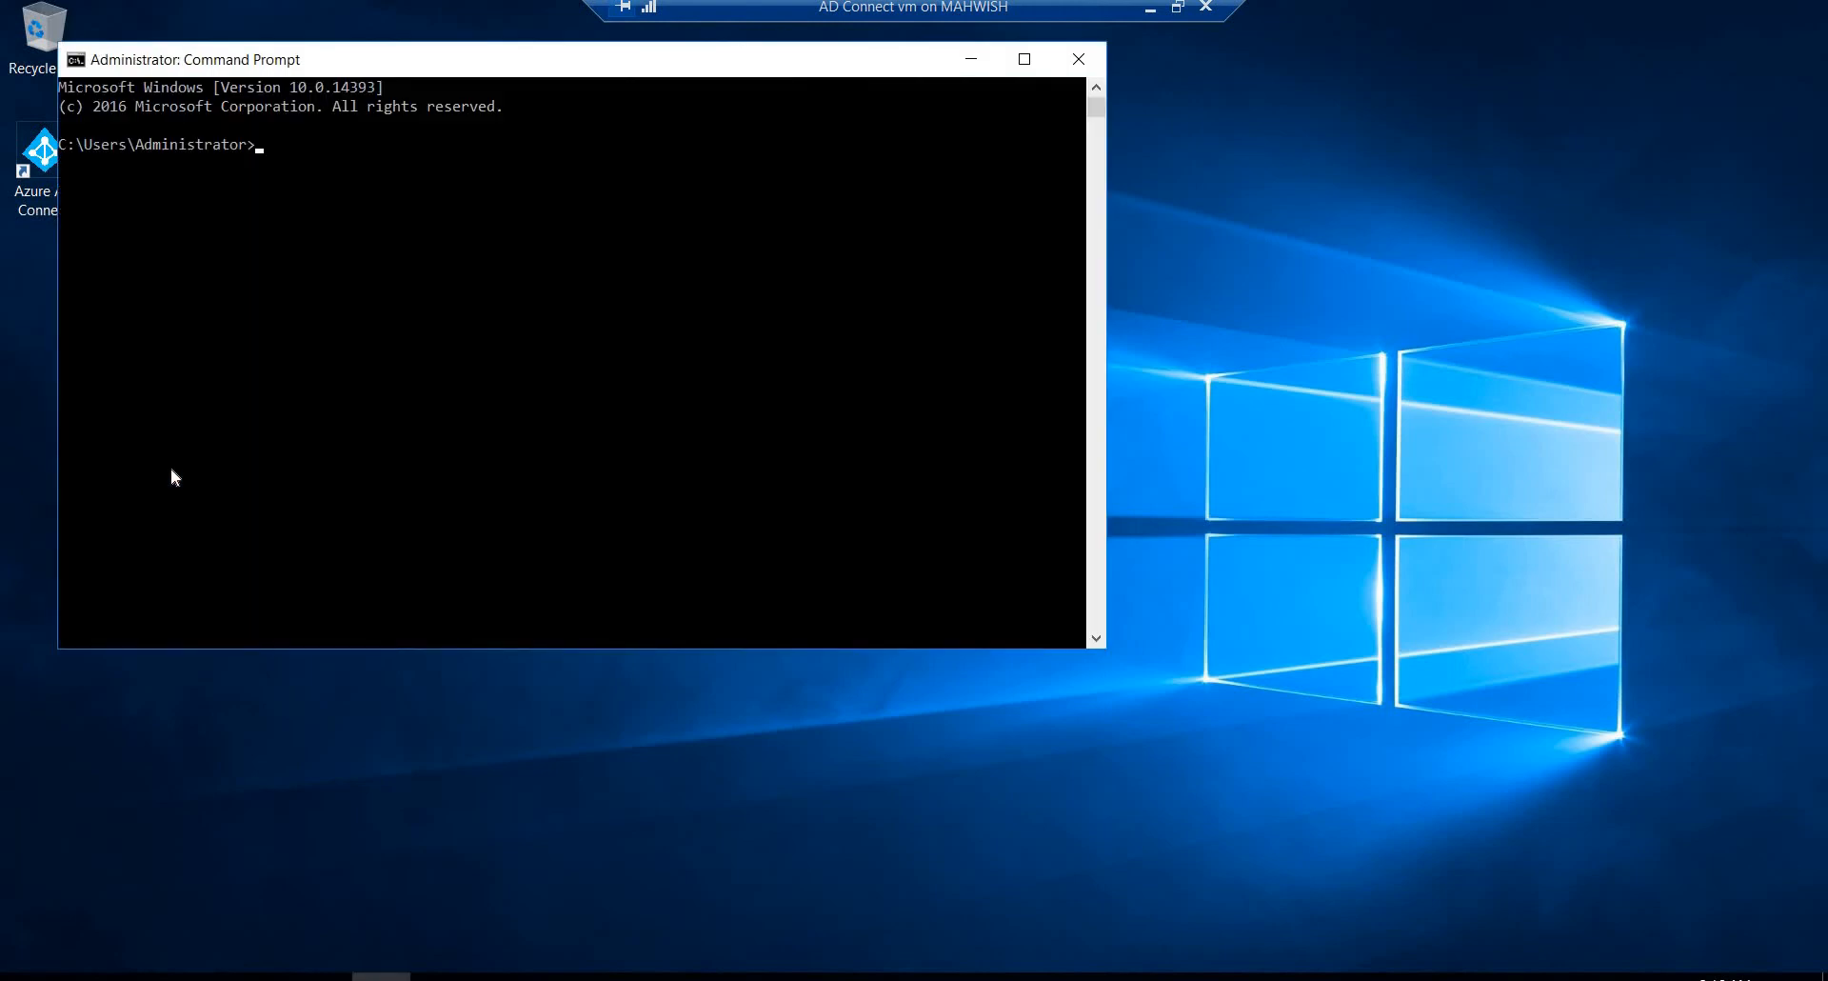
{"action": "type", "text": "ipconfig"}
{"action": "key", "text": "Return"}
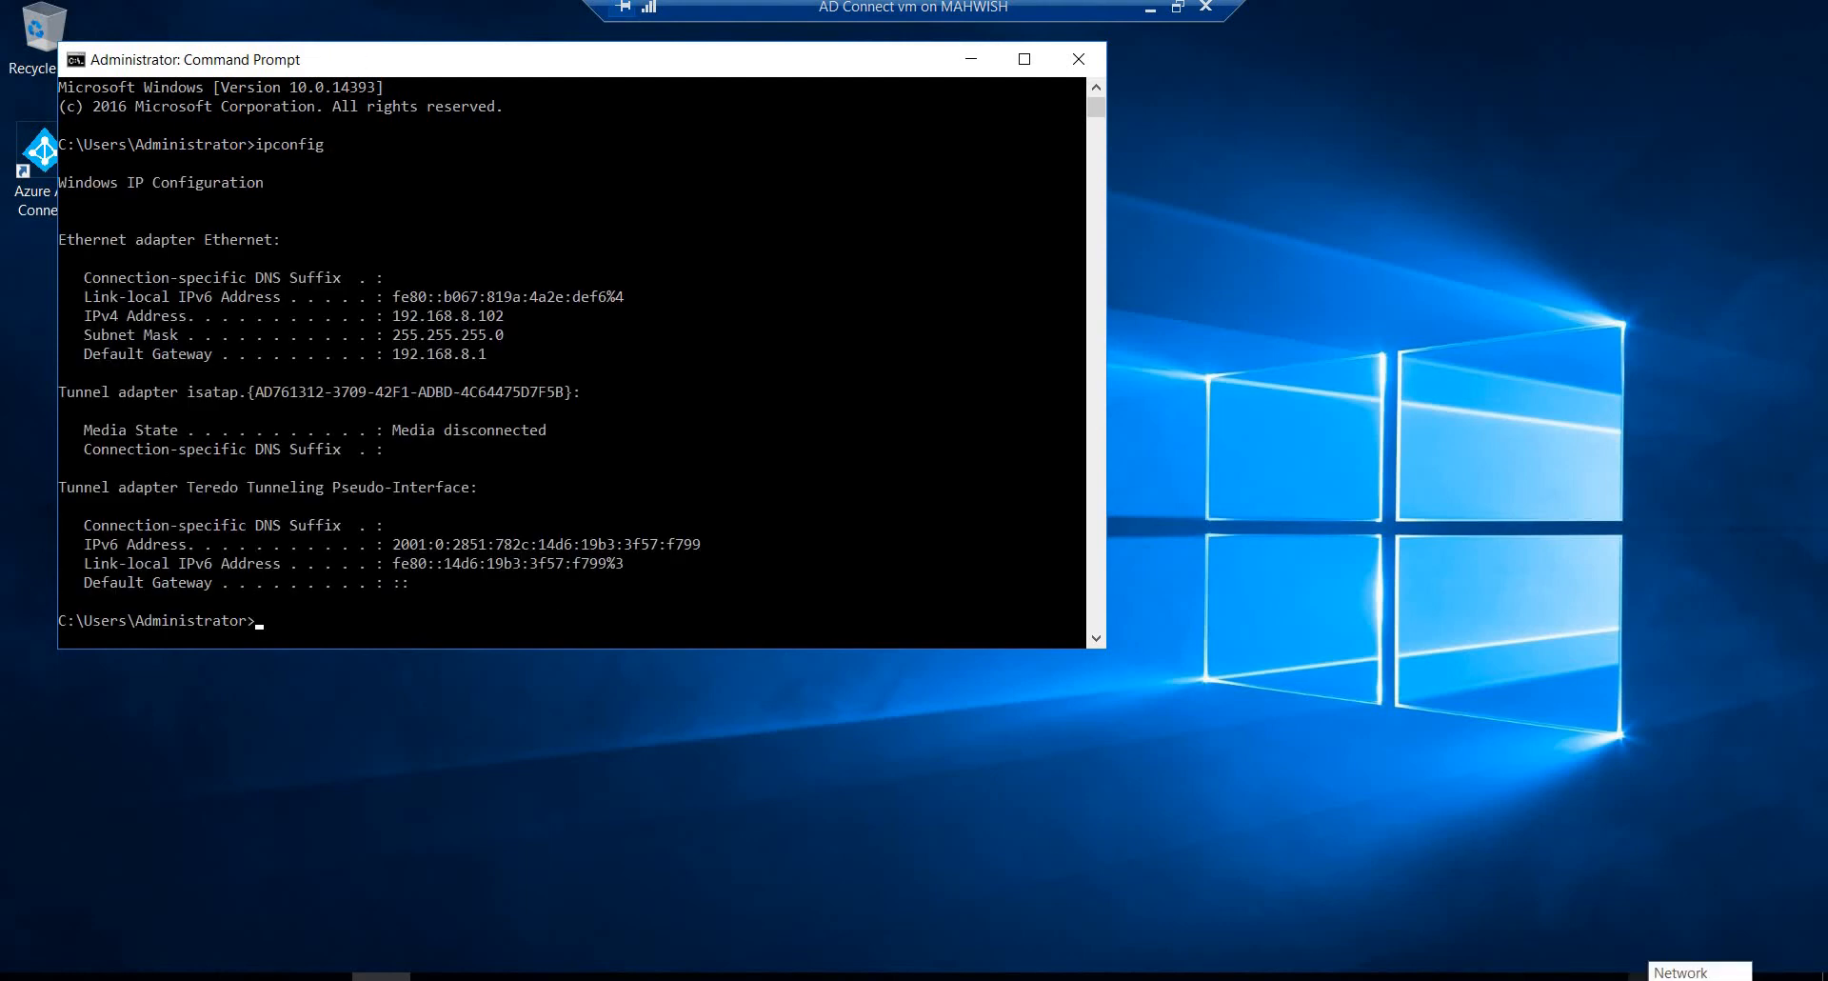
Step: Open the Internet Protocol Version 4 (TCP/IPv4) properties of the Ethernet connection through Network and Sharing Center
{"action": "right_click", "coordinate": [1642, 975]}
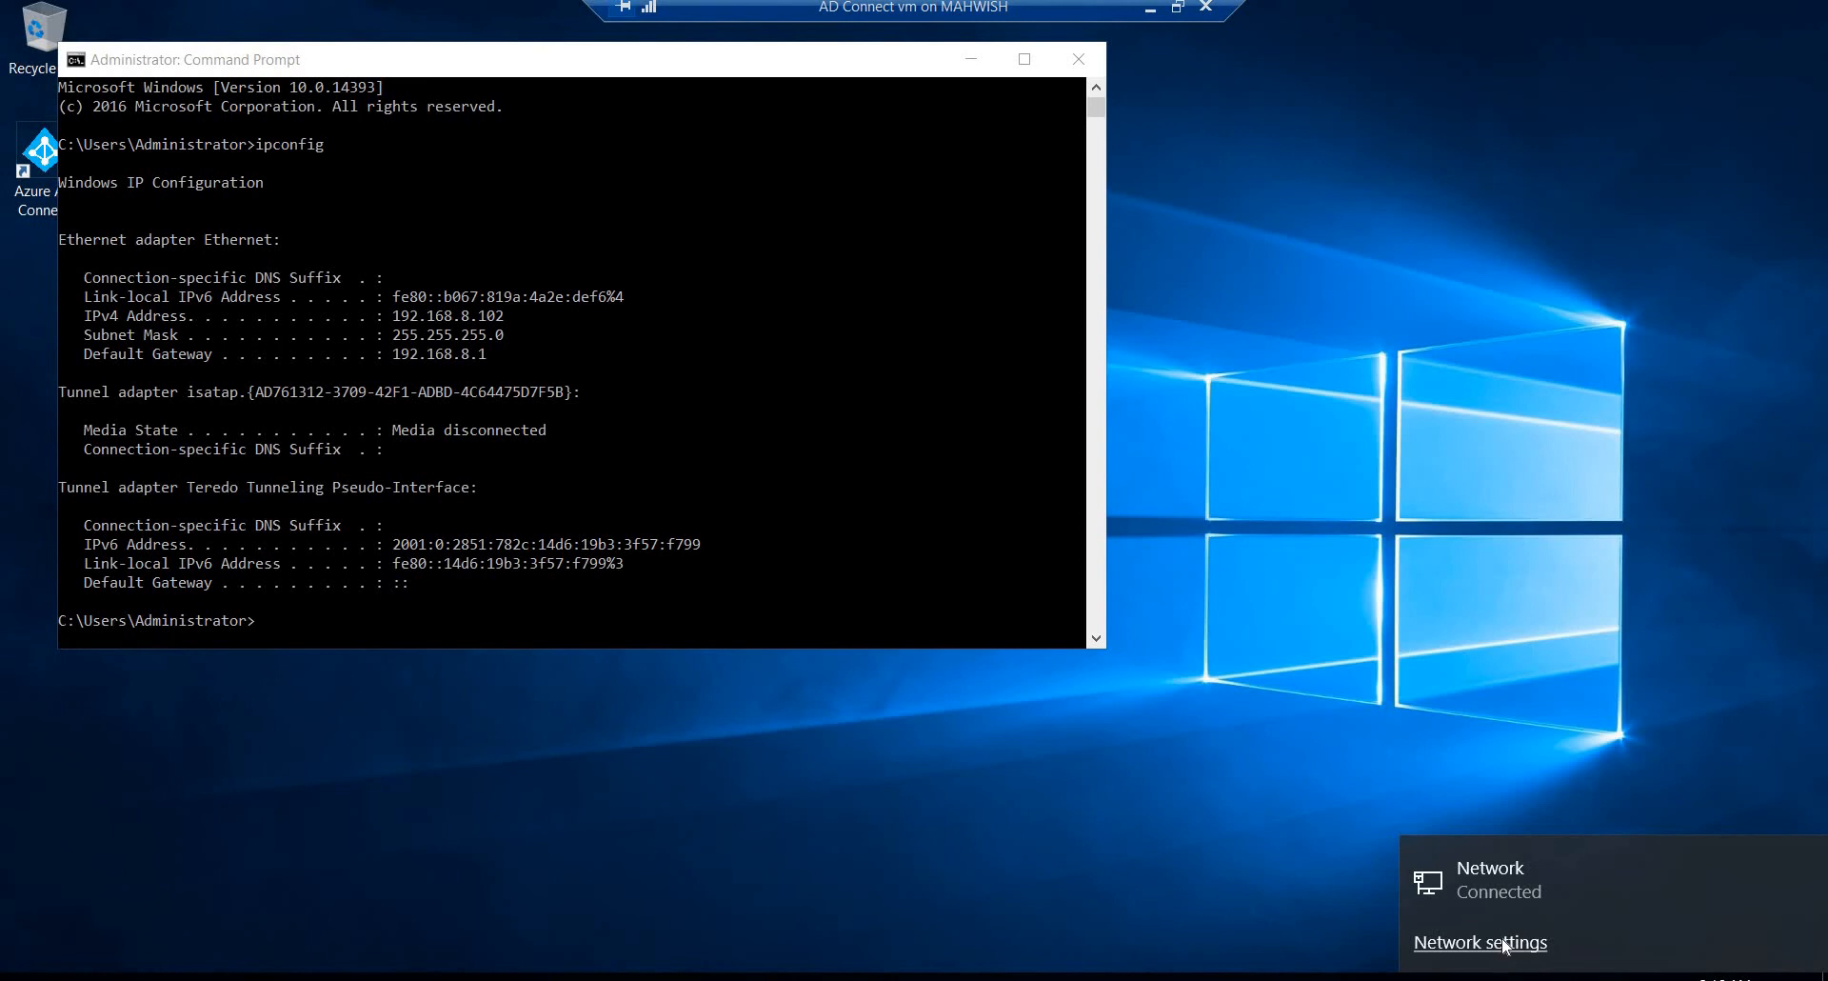
{"action": "left_click", "coordinate": [1505, 945]}
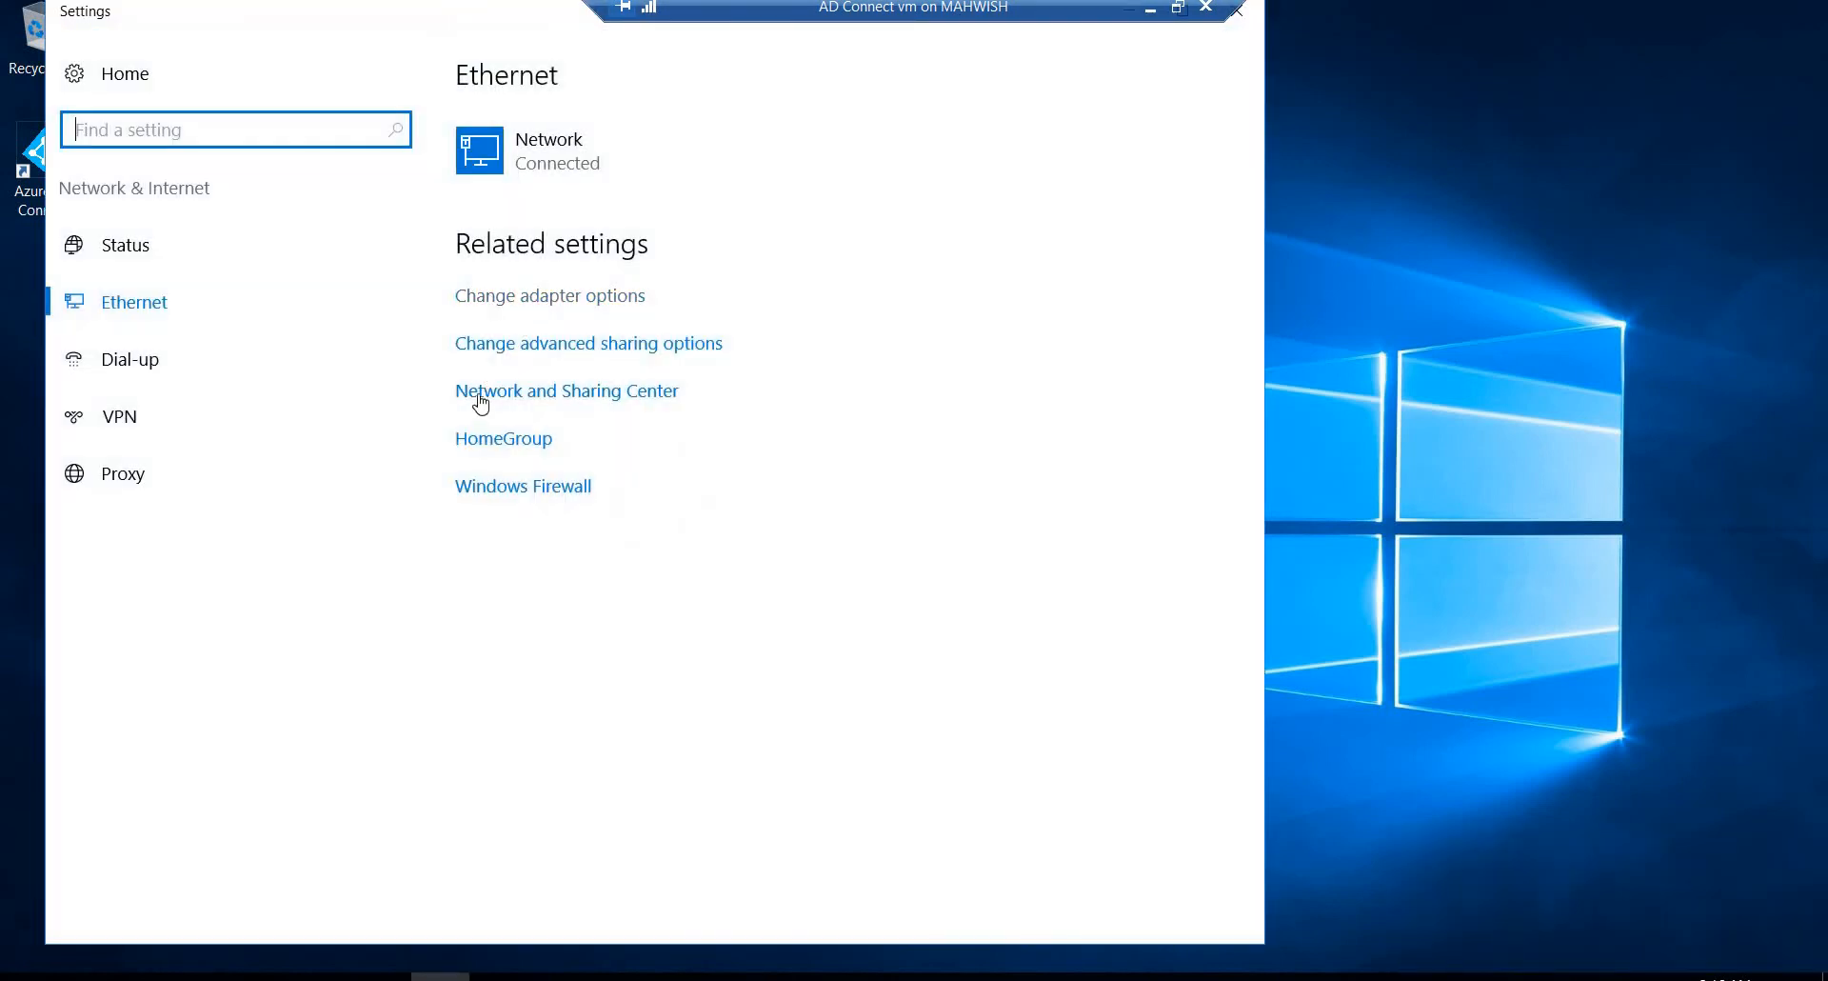
{"action": "left_click", "coordinate": [479, 401]}
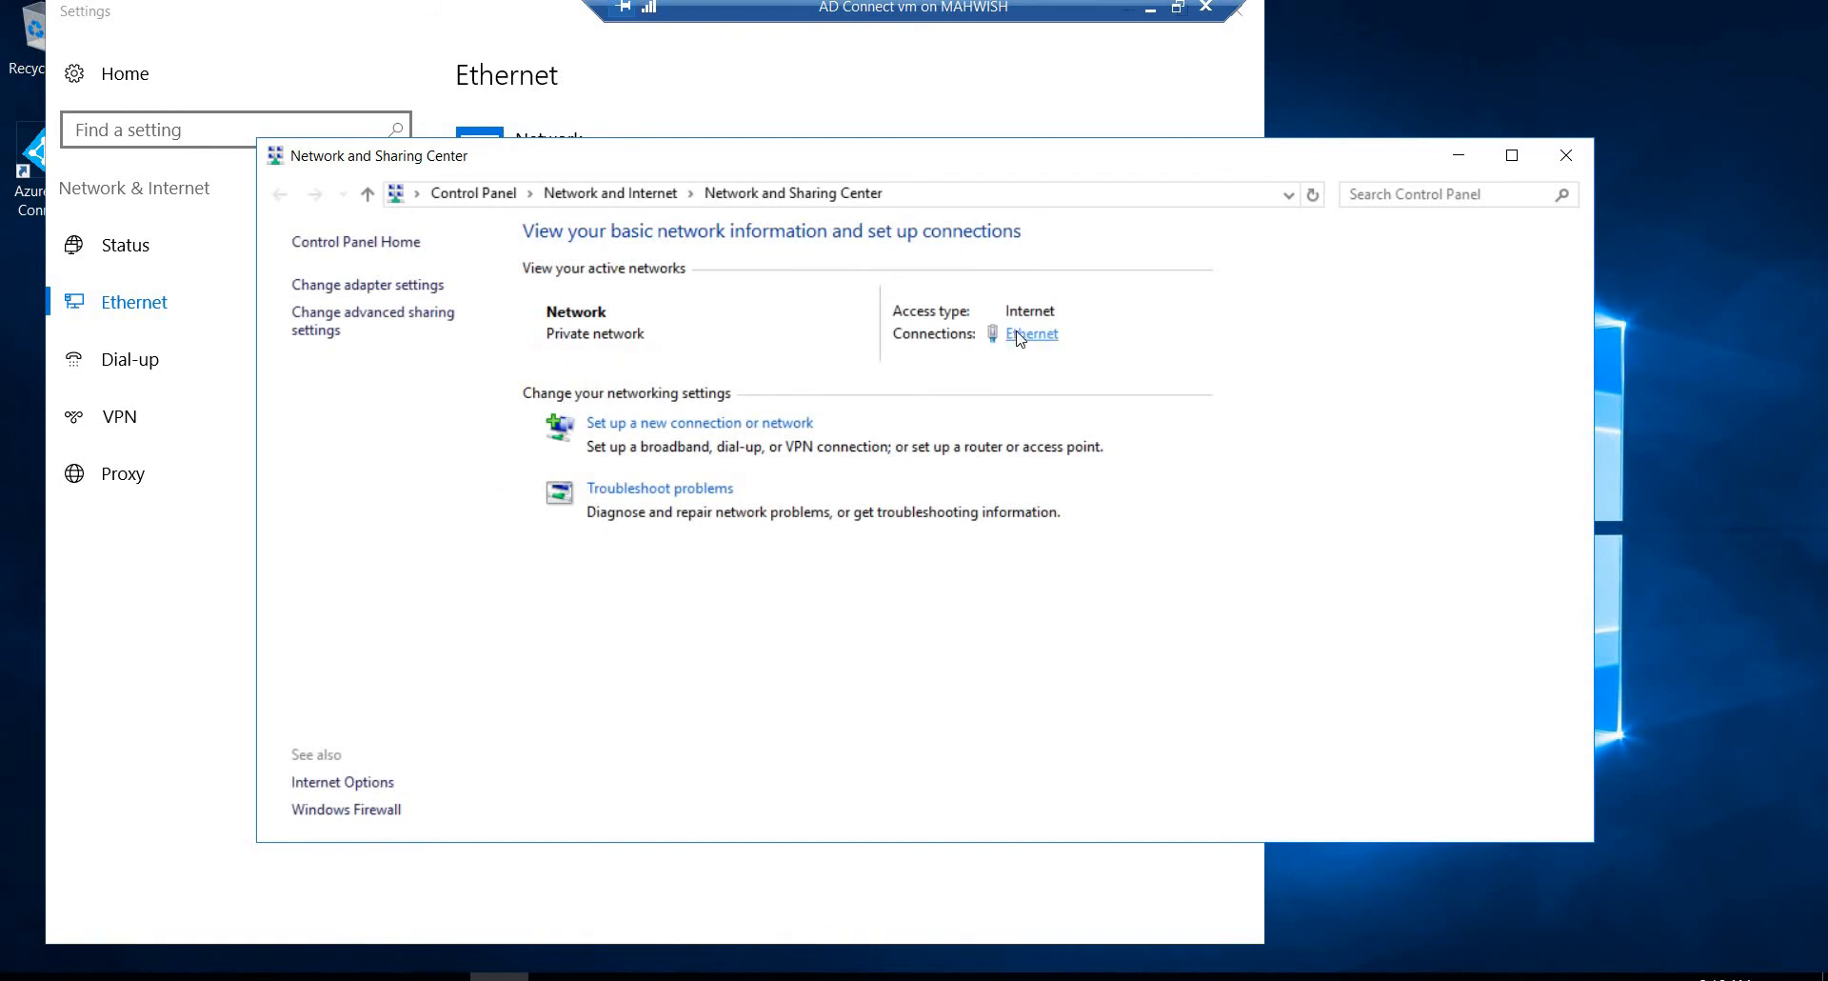
{"action": "left_click", "coordinate": [1014, 341]}
{"action": "left_click", "coordinate": [769, 690]}
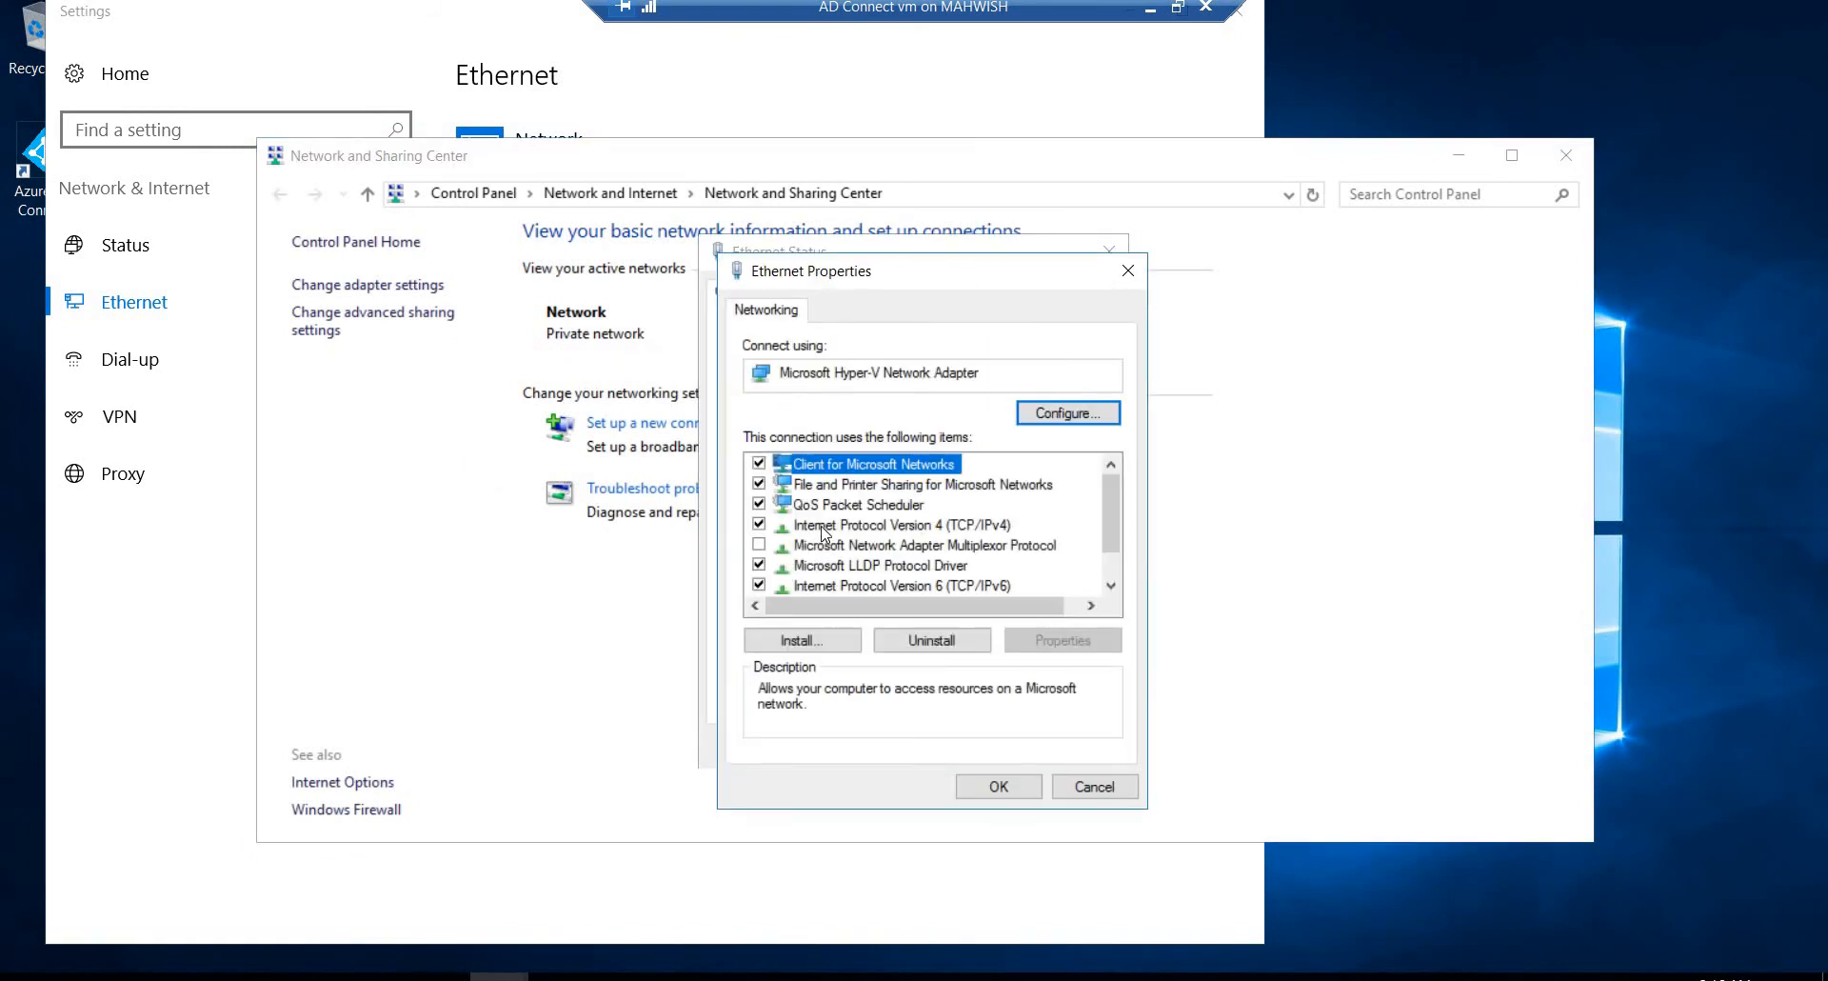
{"action": "left_click", "coordinate": [824, 527]}
{"action": "double_click", "coordinate": [824, 526]}
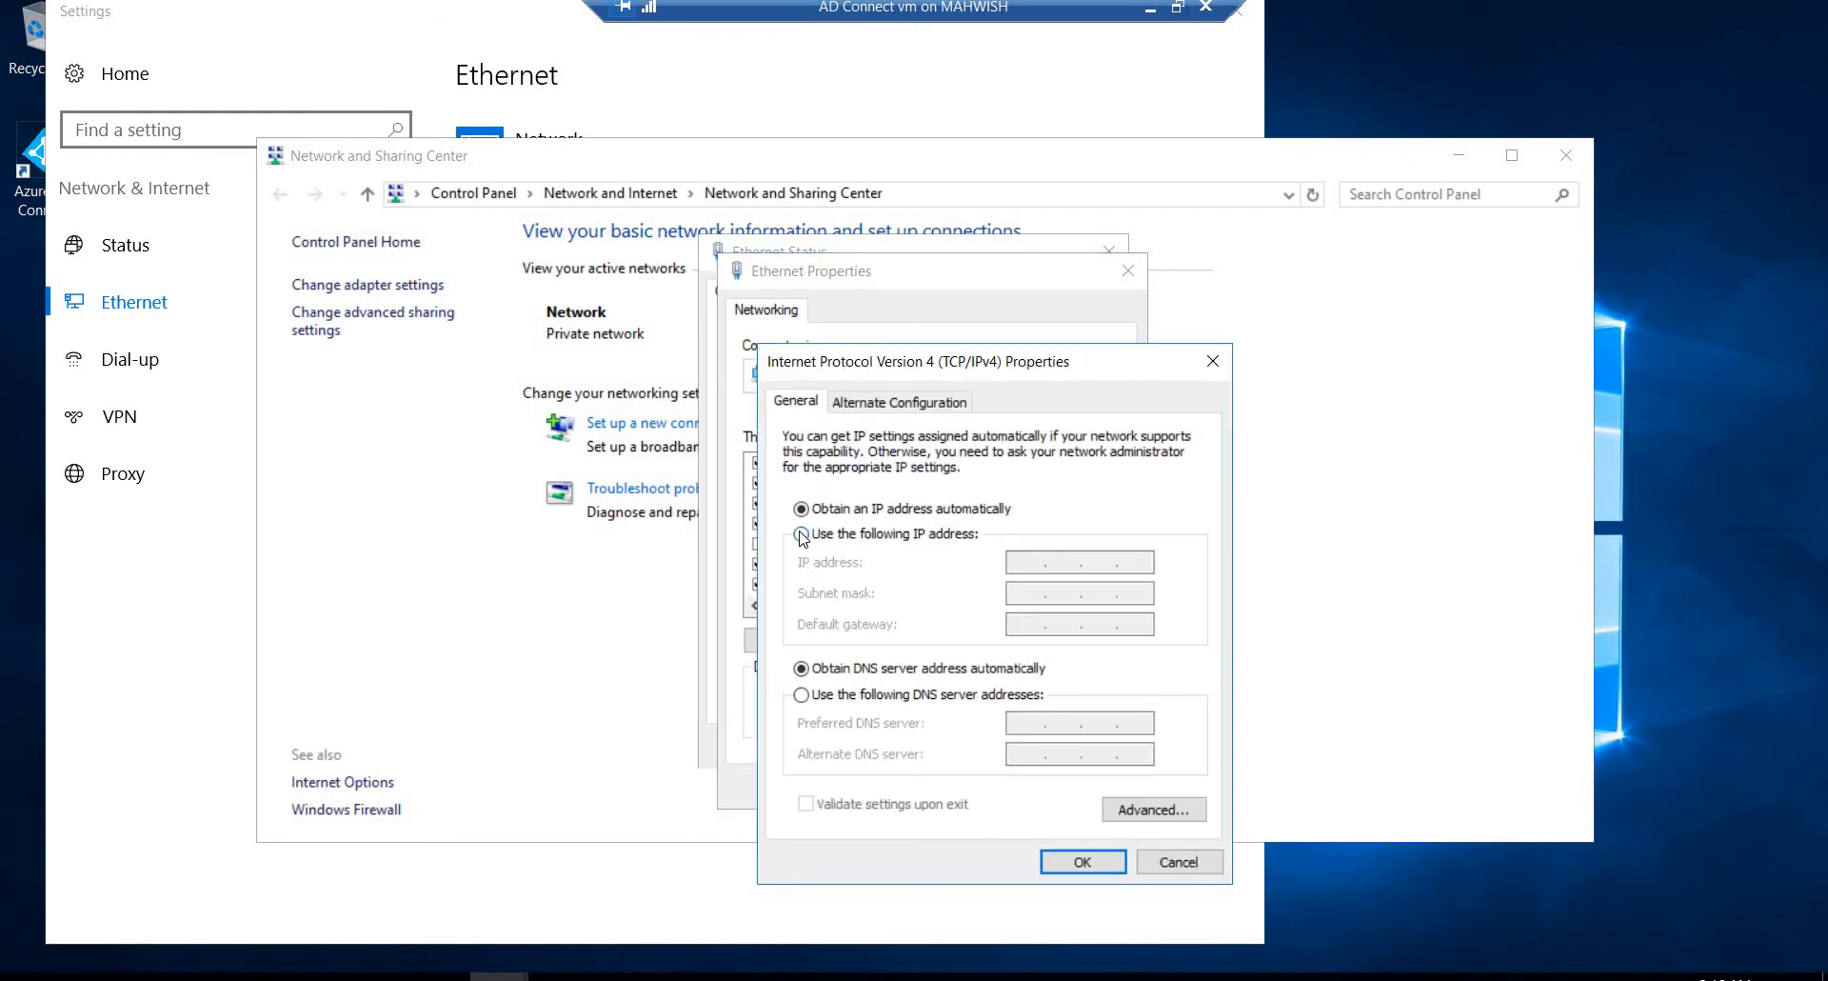
Step: Assign the static IP address 192.168.8.102 with subnet mask 255.255.255.0 and default gateway 192.168.8.1
{"action": "left_click", "coordinate": [801, 533]}
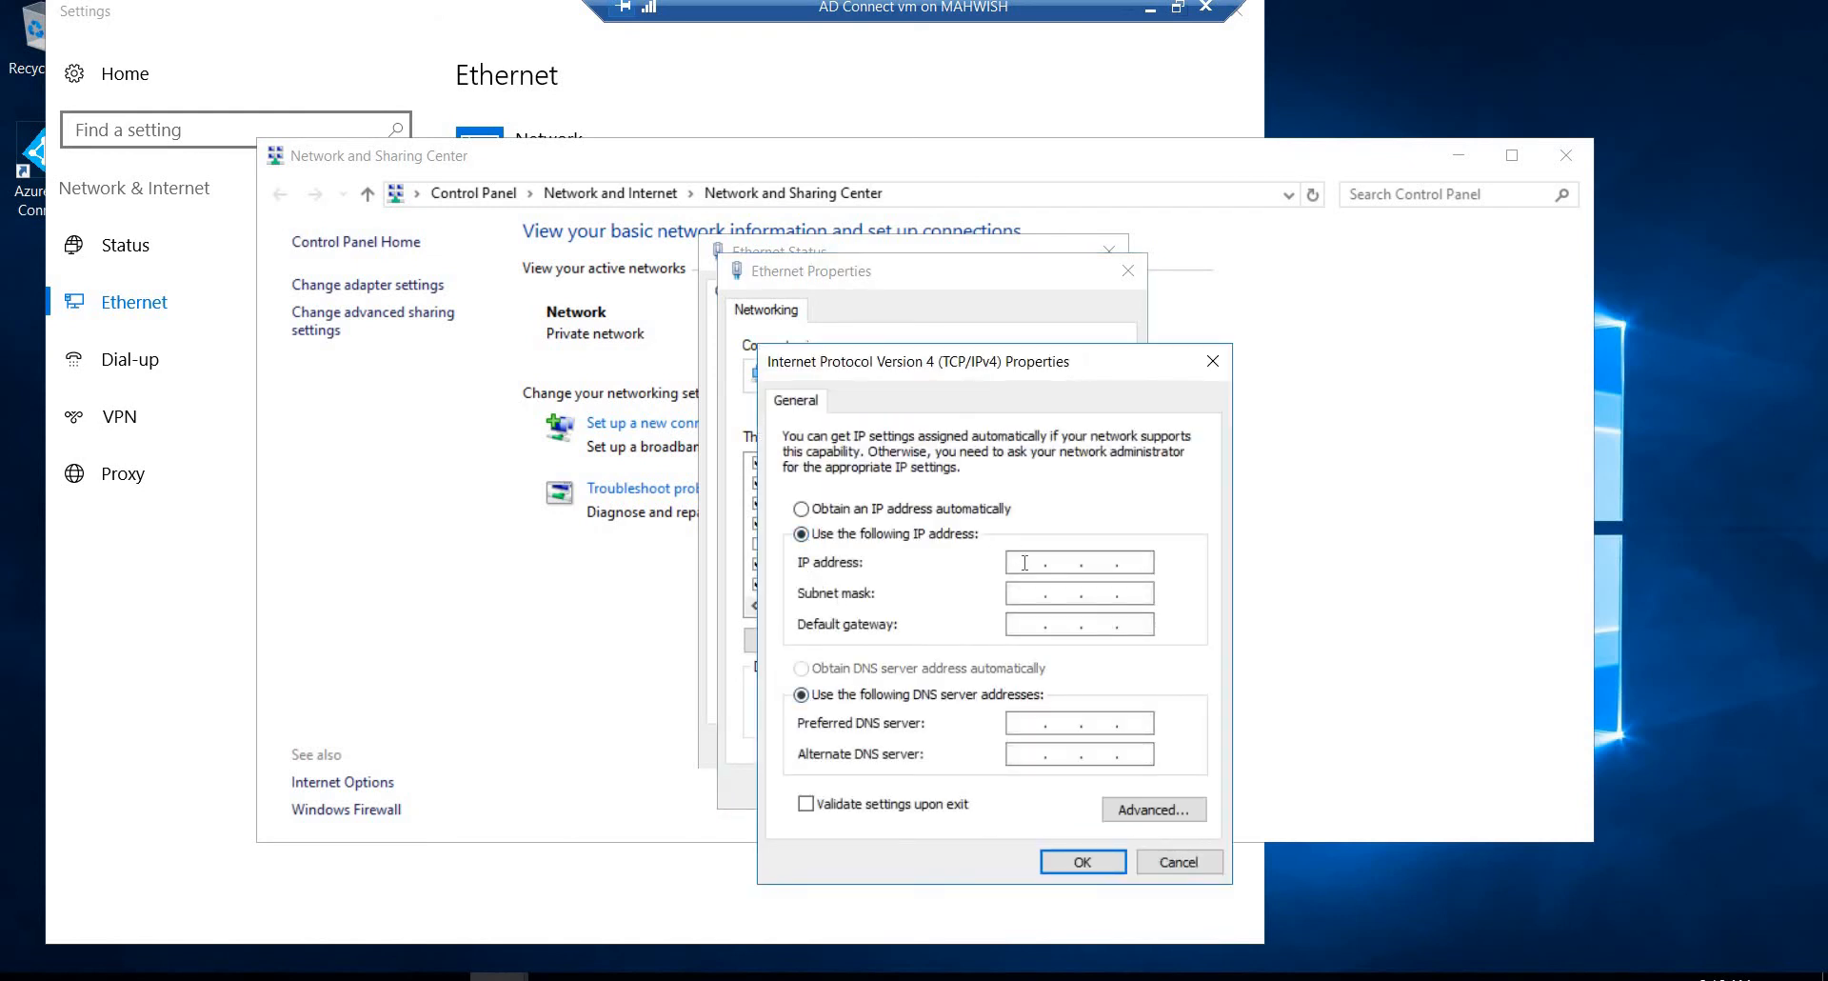
{"action": "type", "text": "192 . 168 . 8 . 2"}
{"action": "left_click", "coordinate": [1028, 598]}
{"action": "type", "text": "192168"}
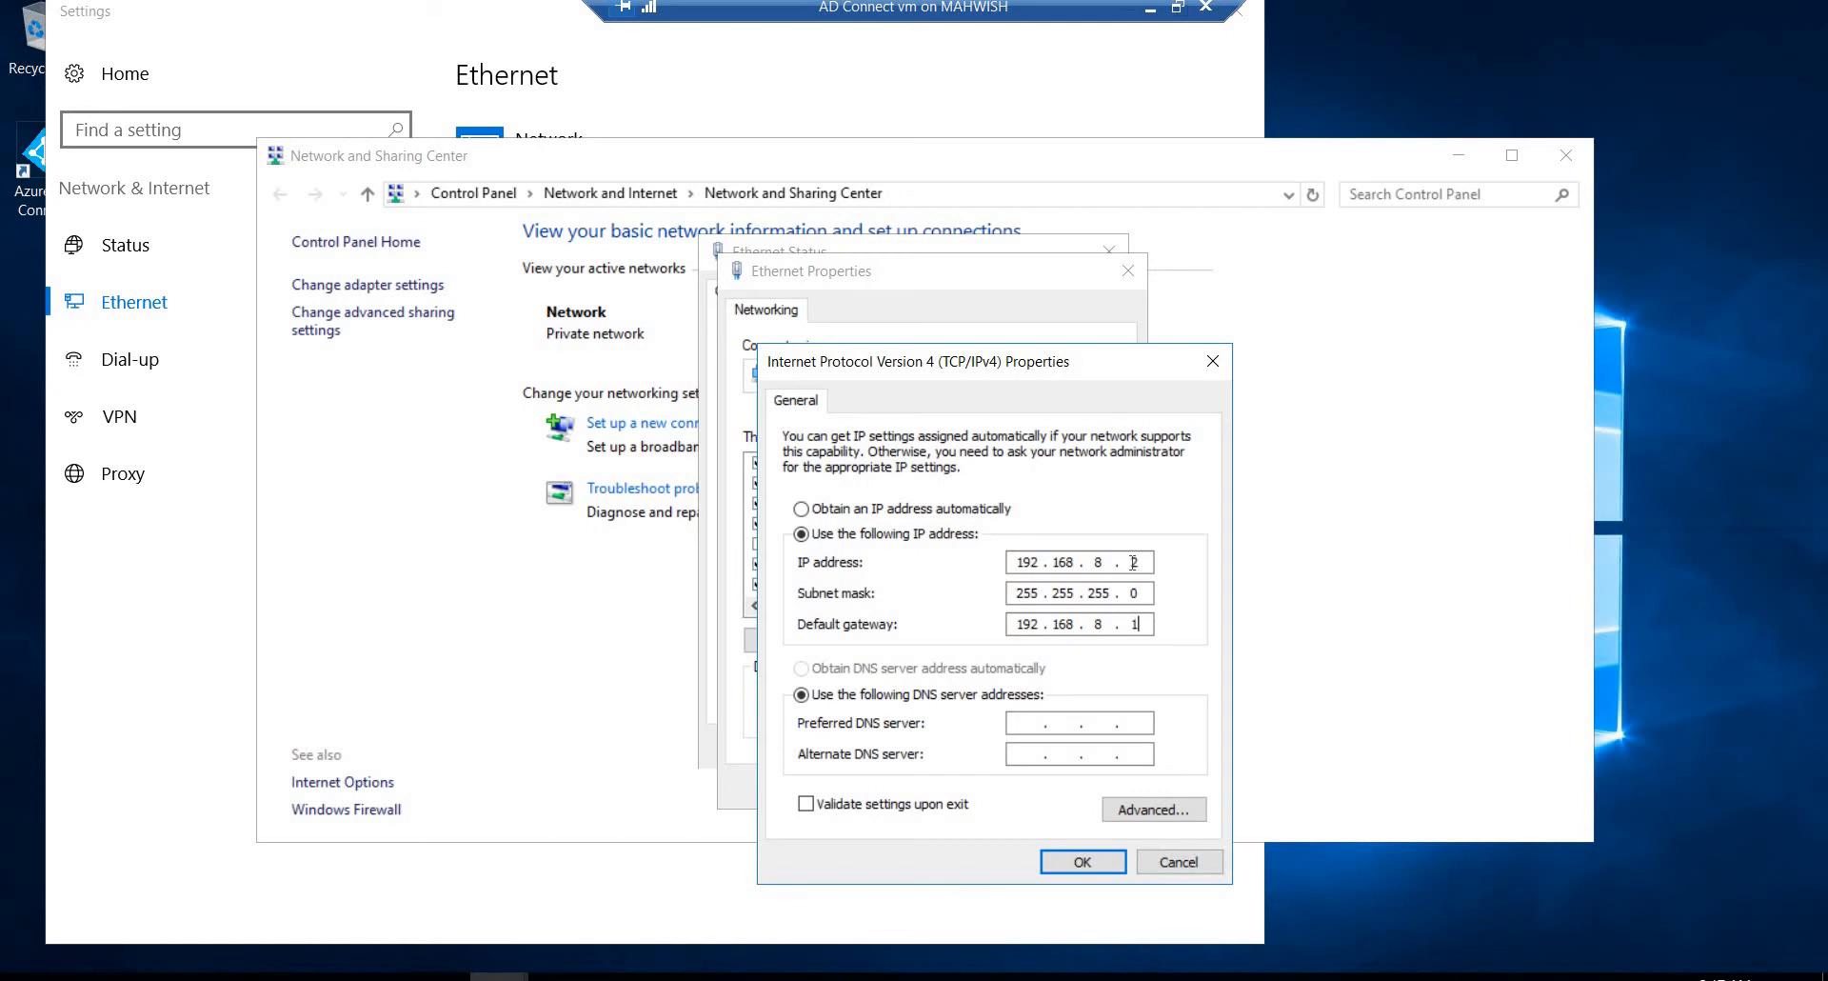
{"action": "type", "text": "10"}
Step: Set the preferred DNS server to 192.168.8.100, apply the adapter settings, and minimize Network and Sharing Center and the virtual machine window
{"action": "left_click", "coordinate": [1027, 724]}
{"action": "type", "text": "192 . 168 . 8 . 100"}
{"action": "left_click", "coordinate": [1082, 862]}
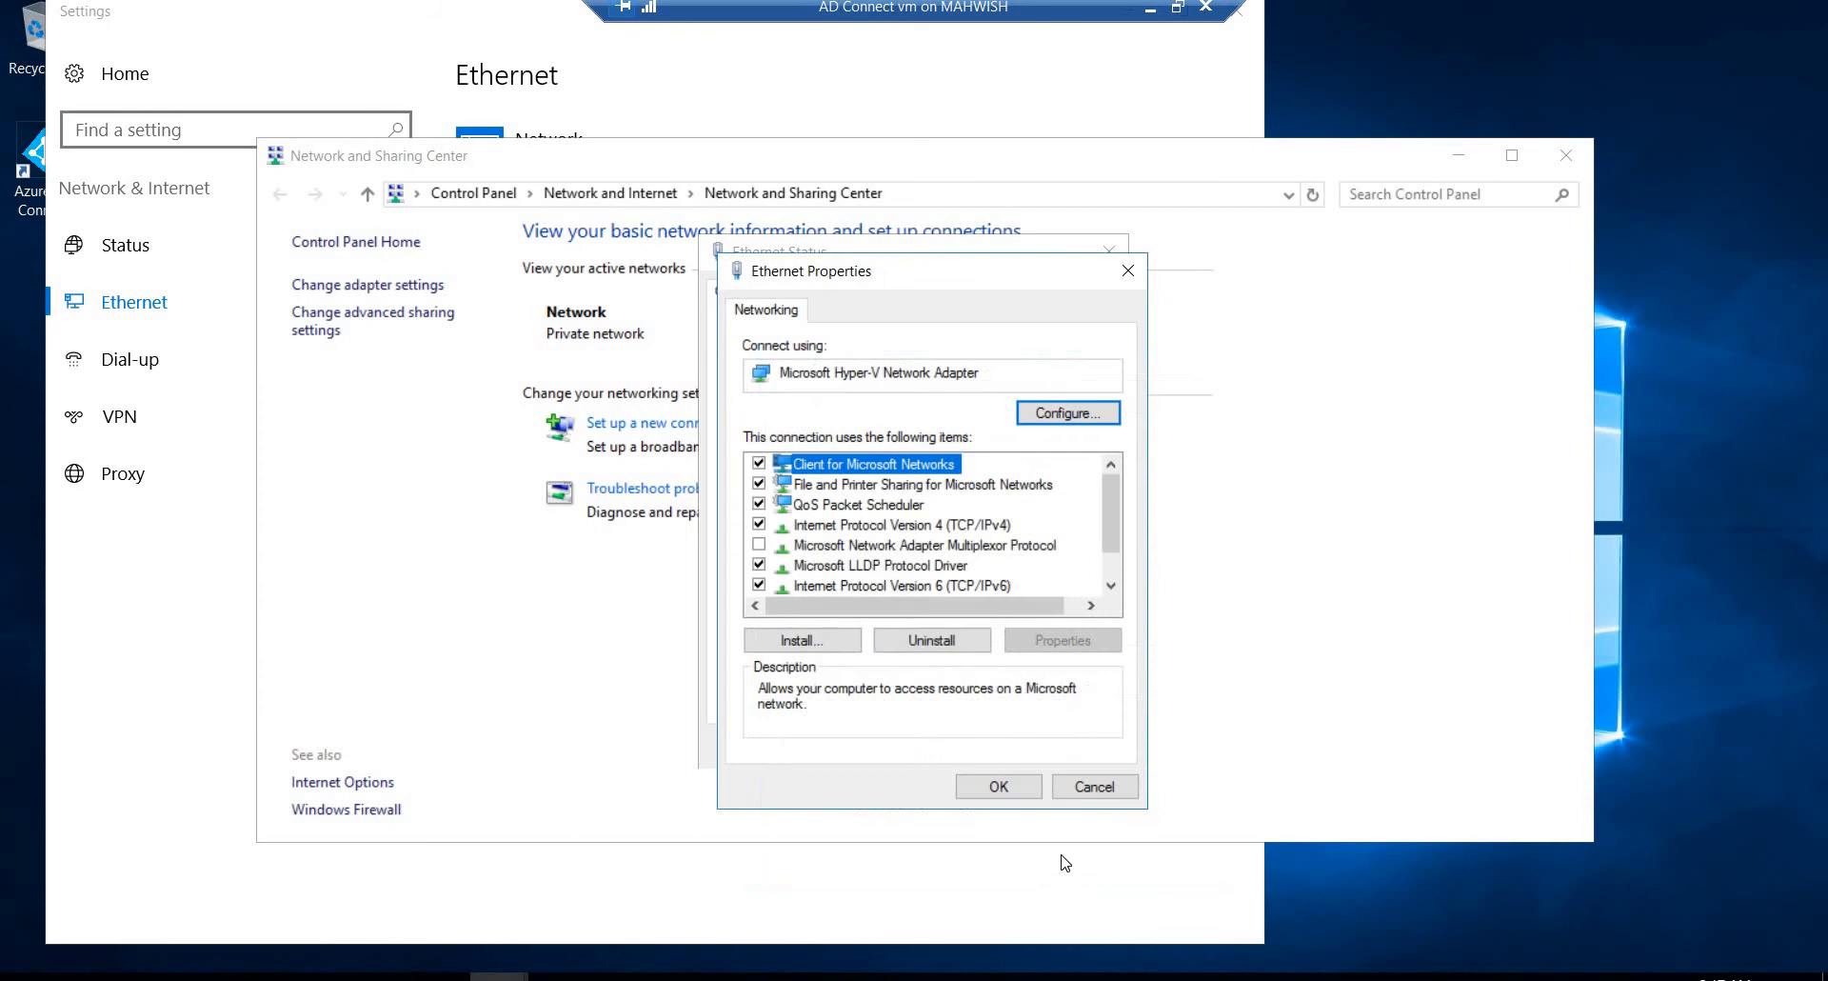
{"action": "left_click", "coordinate": [998, 786]}
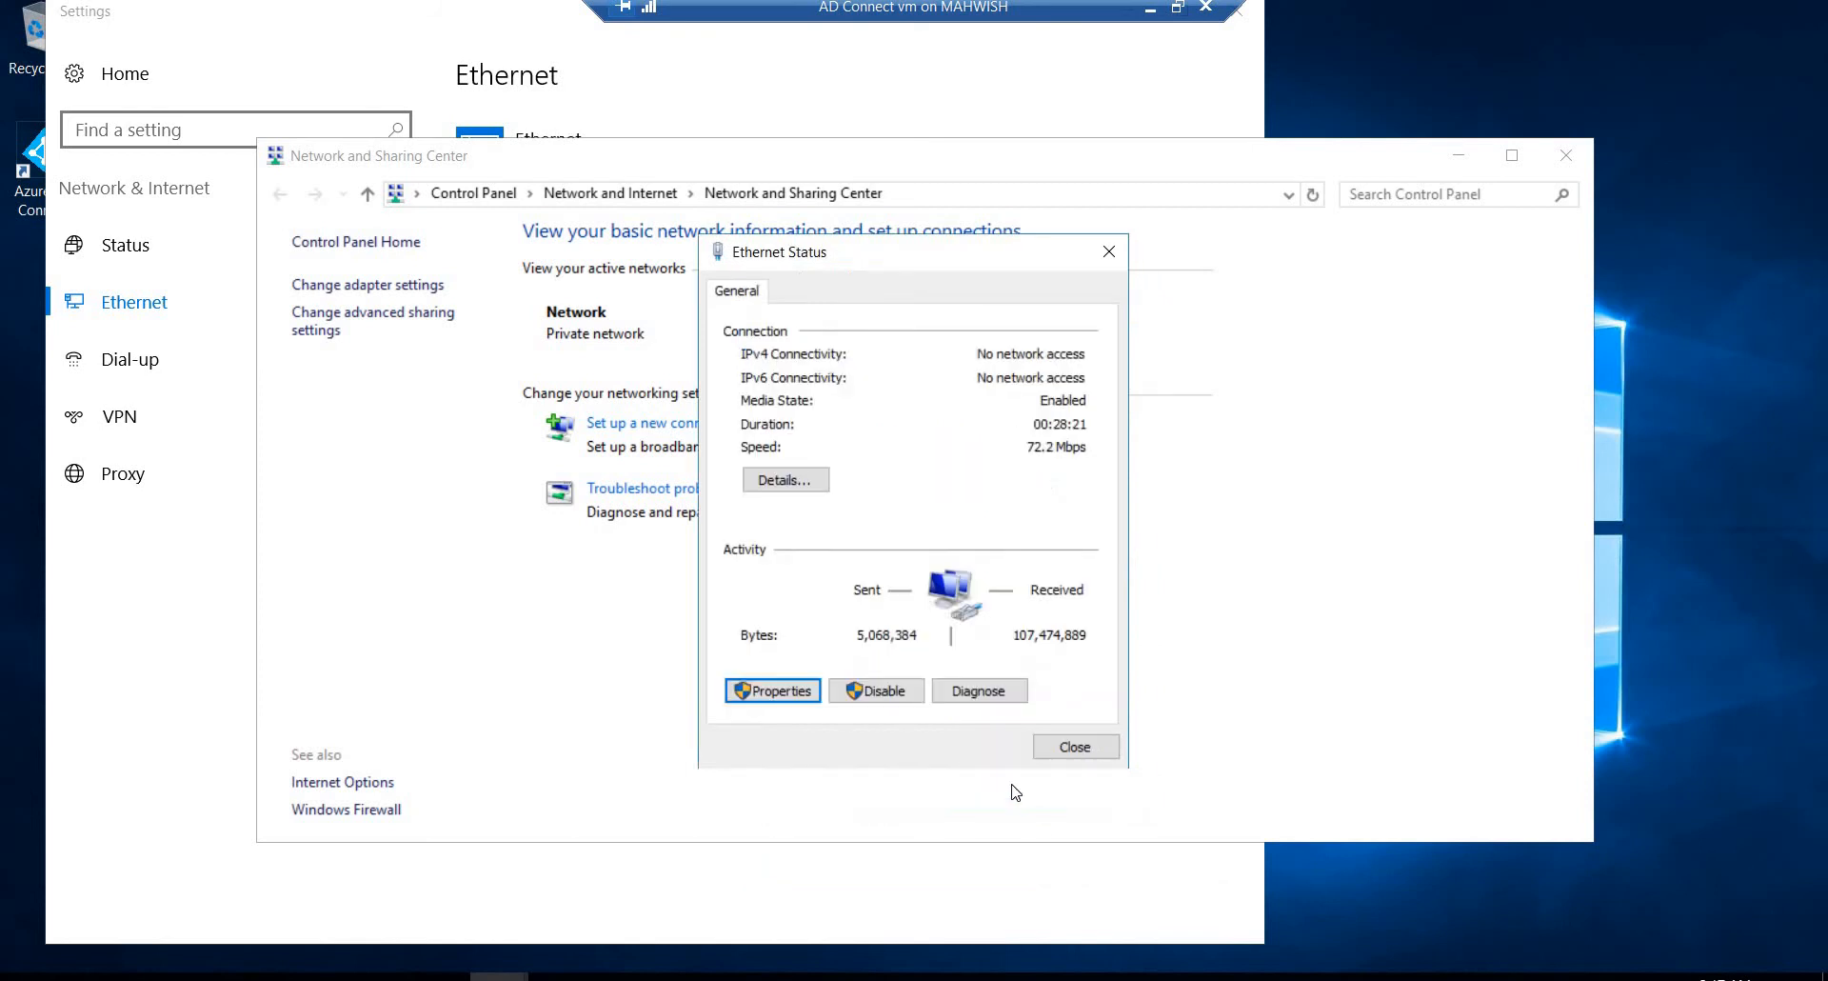
{"action": "left_click", "coordinate": [1070, 746]}
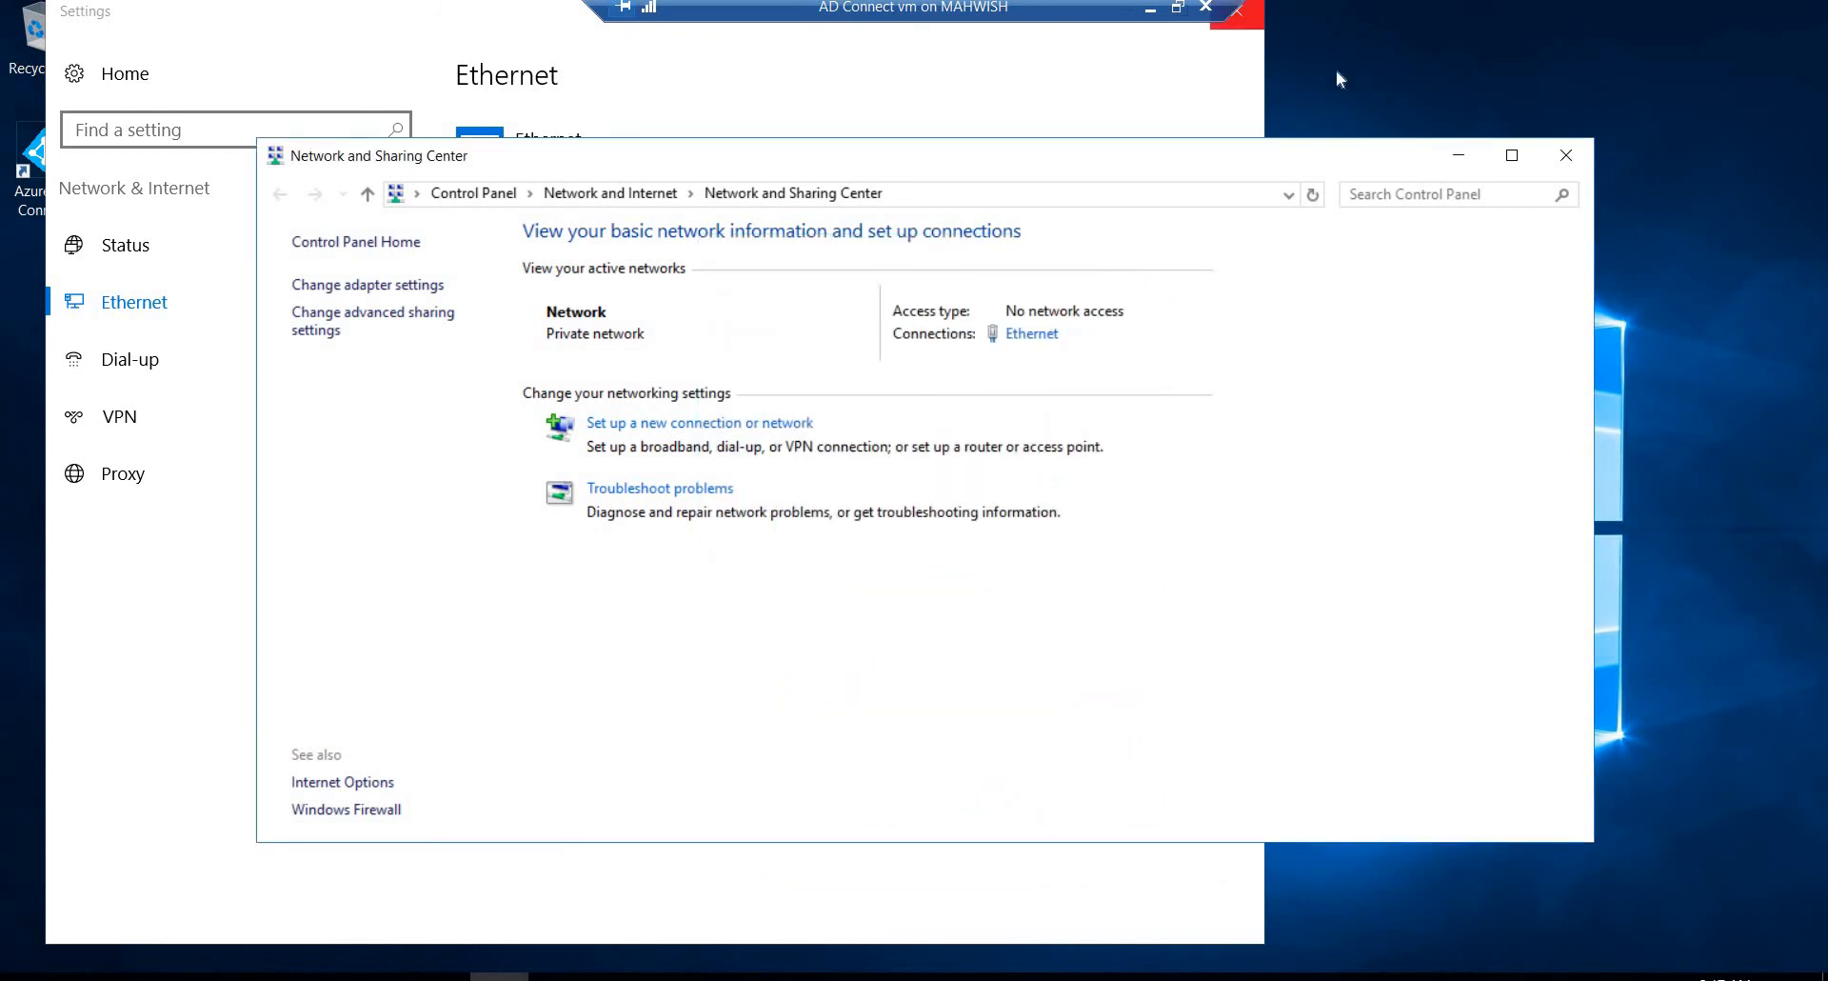
{"action": "left_click", "coordinate": [1458, 155]}
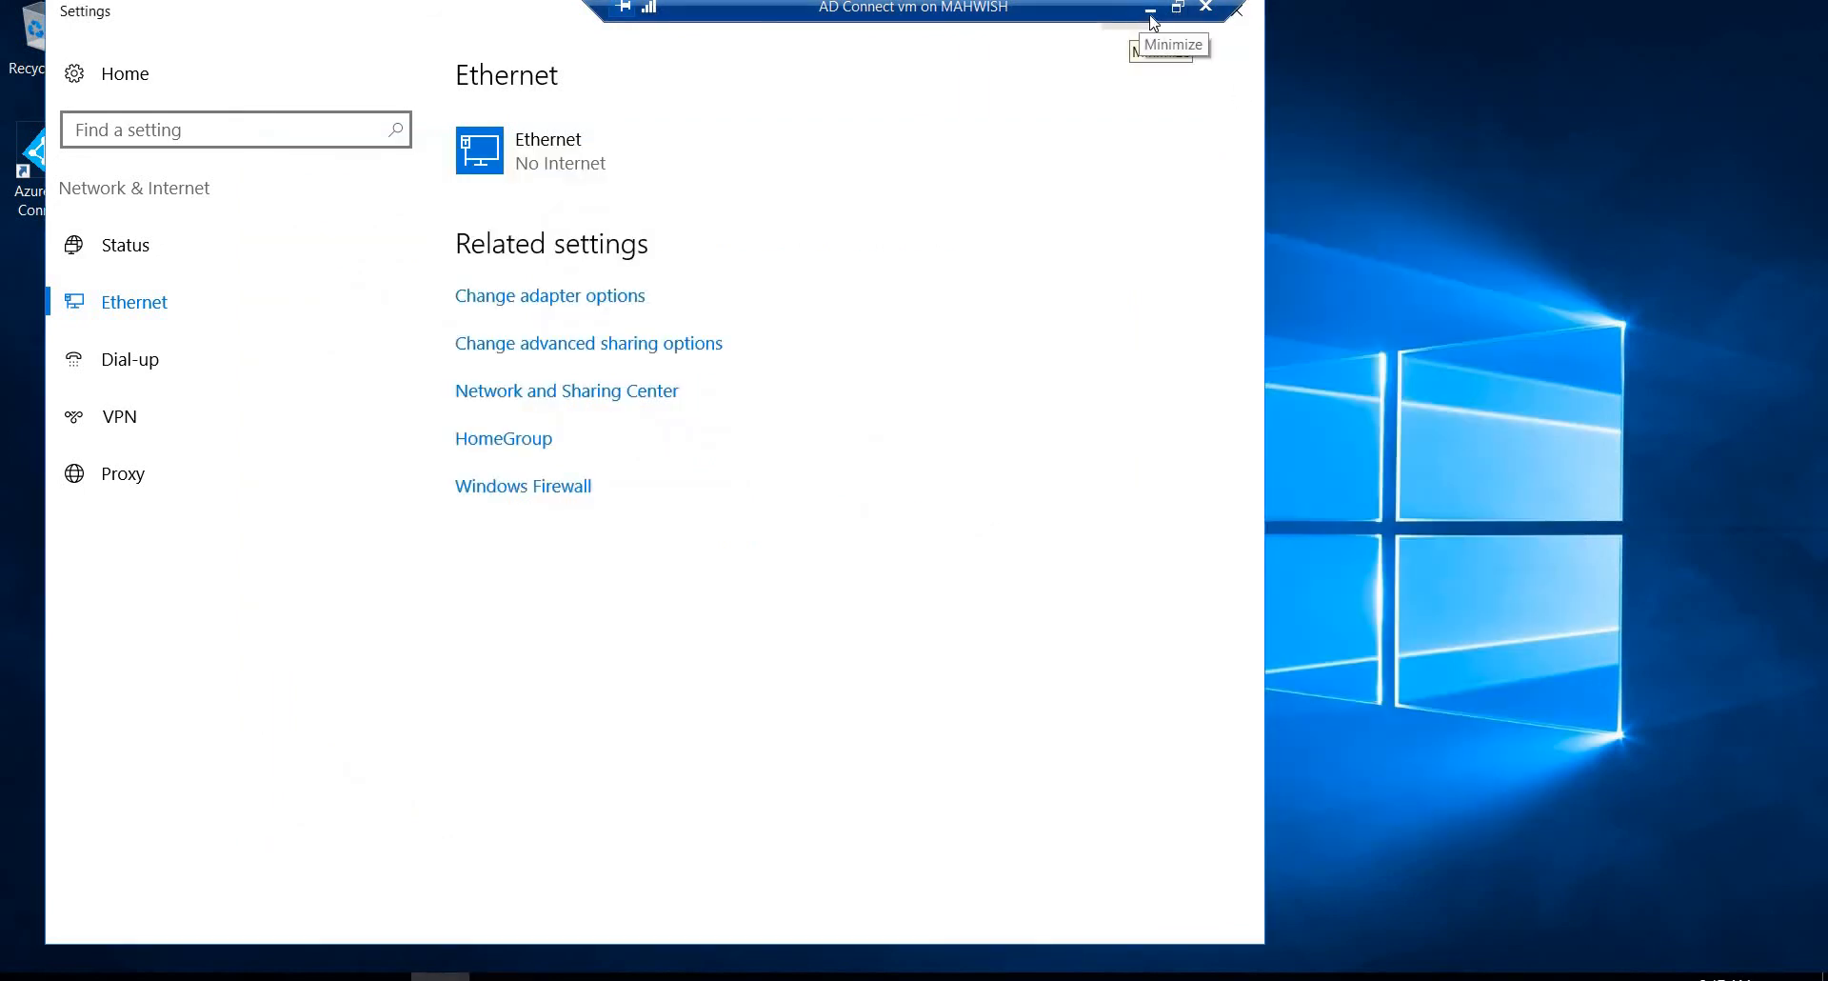
{"action": "left_click", "coordinate": [1150, 11]}
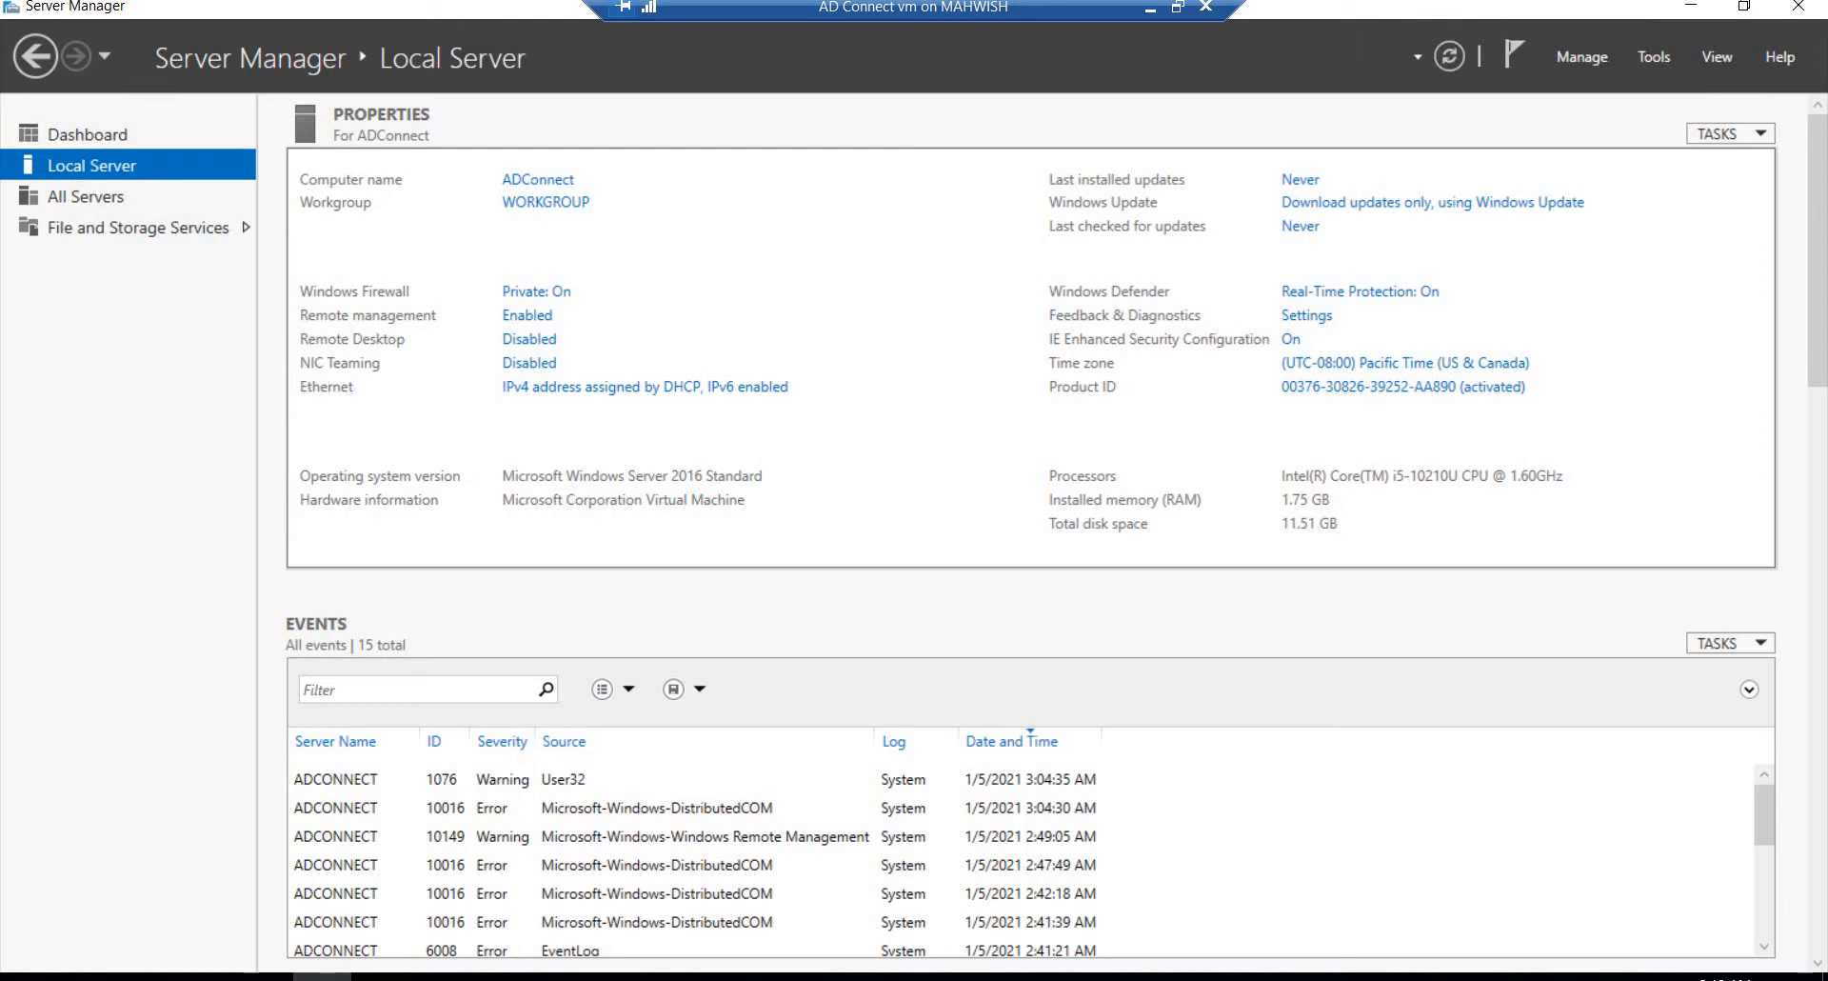
Step: Return to the AD Connect virtual machine and open the Computer Name/Domain Changes settings for the local server
{"action": "left_click", "coordinate": [1150, 7]}
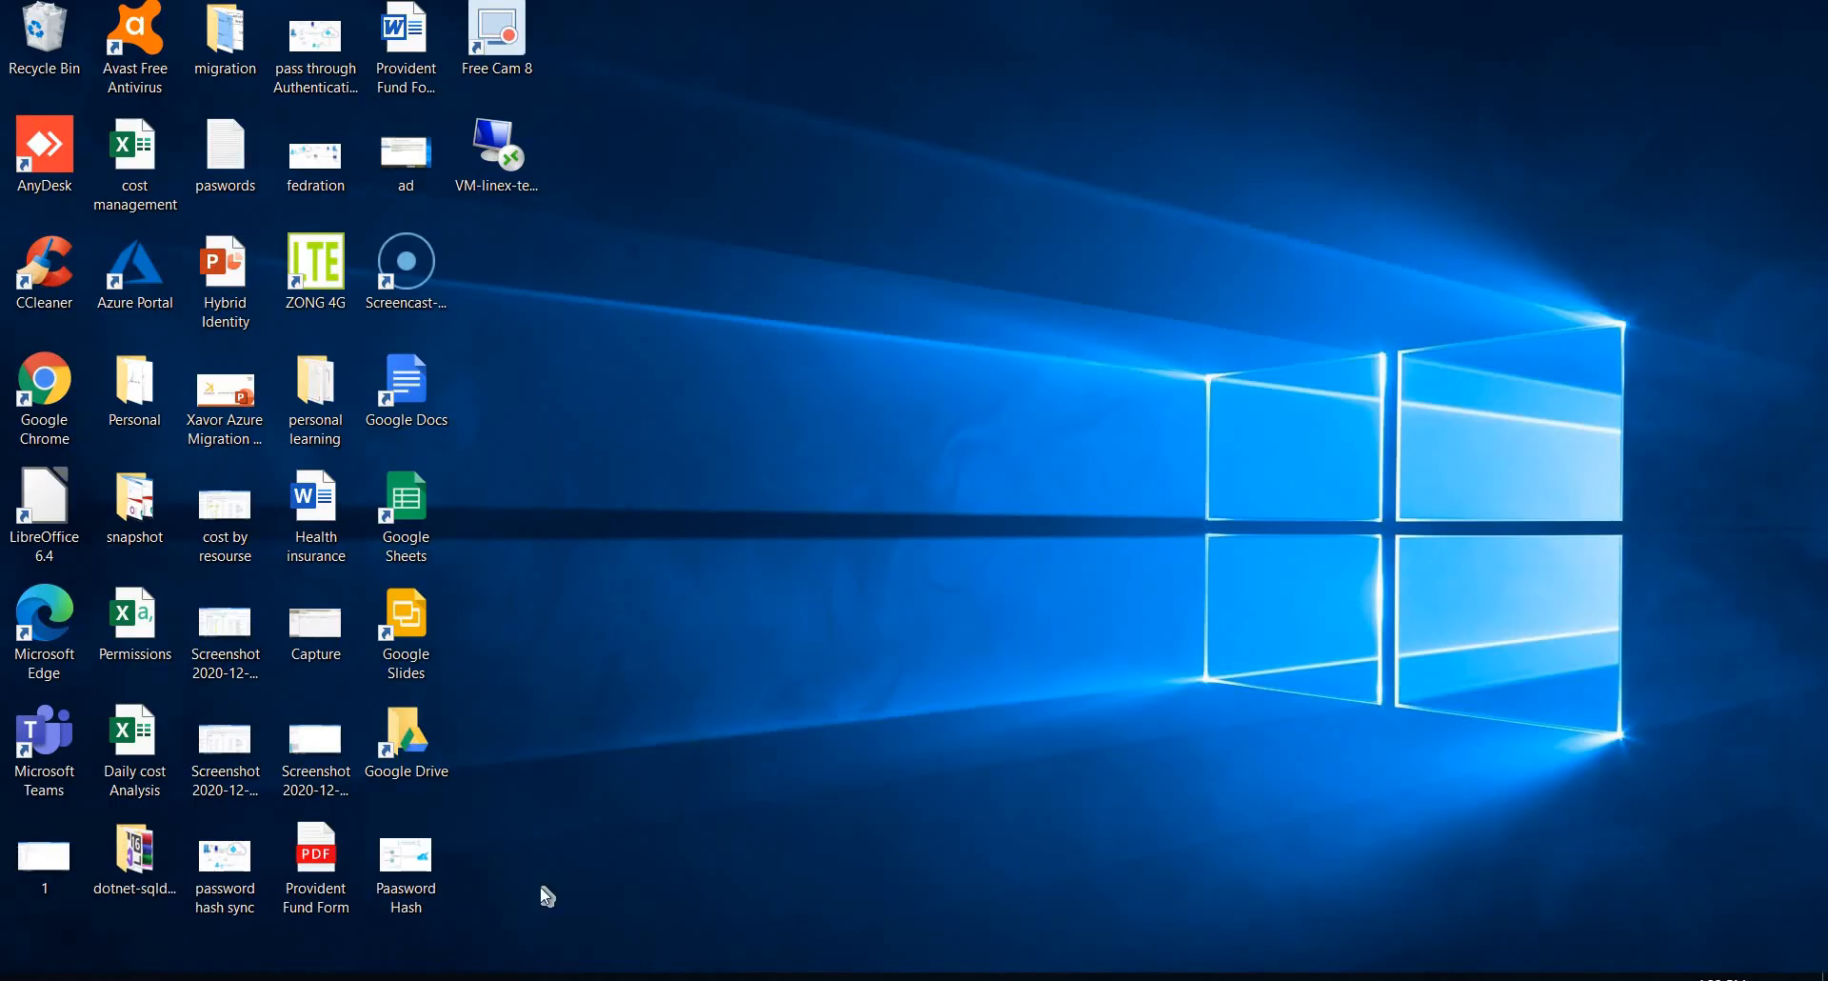
{"action": "mouse_move", "coordinate": [440, 975]}
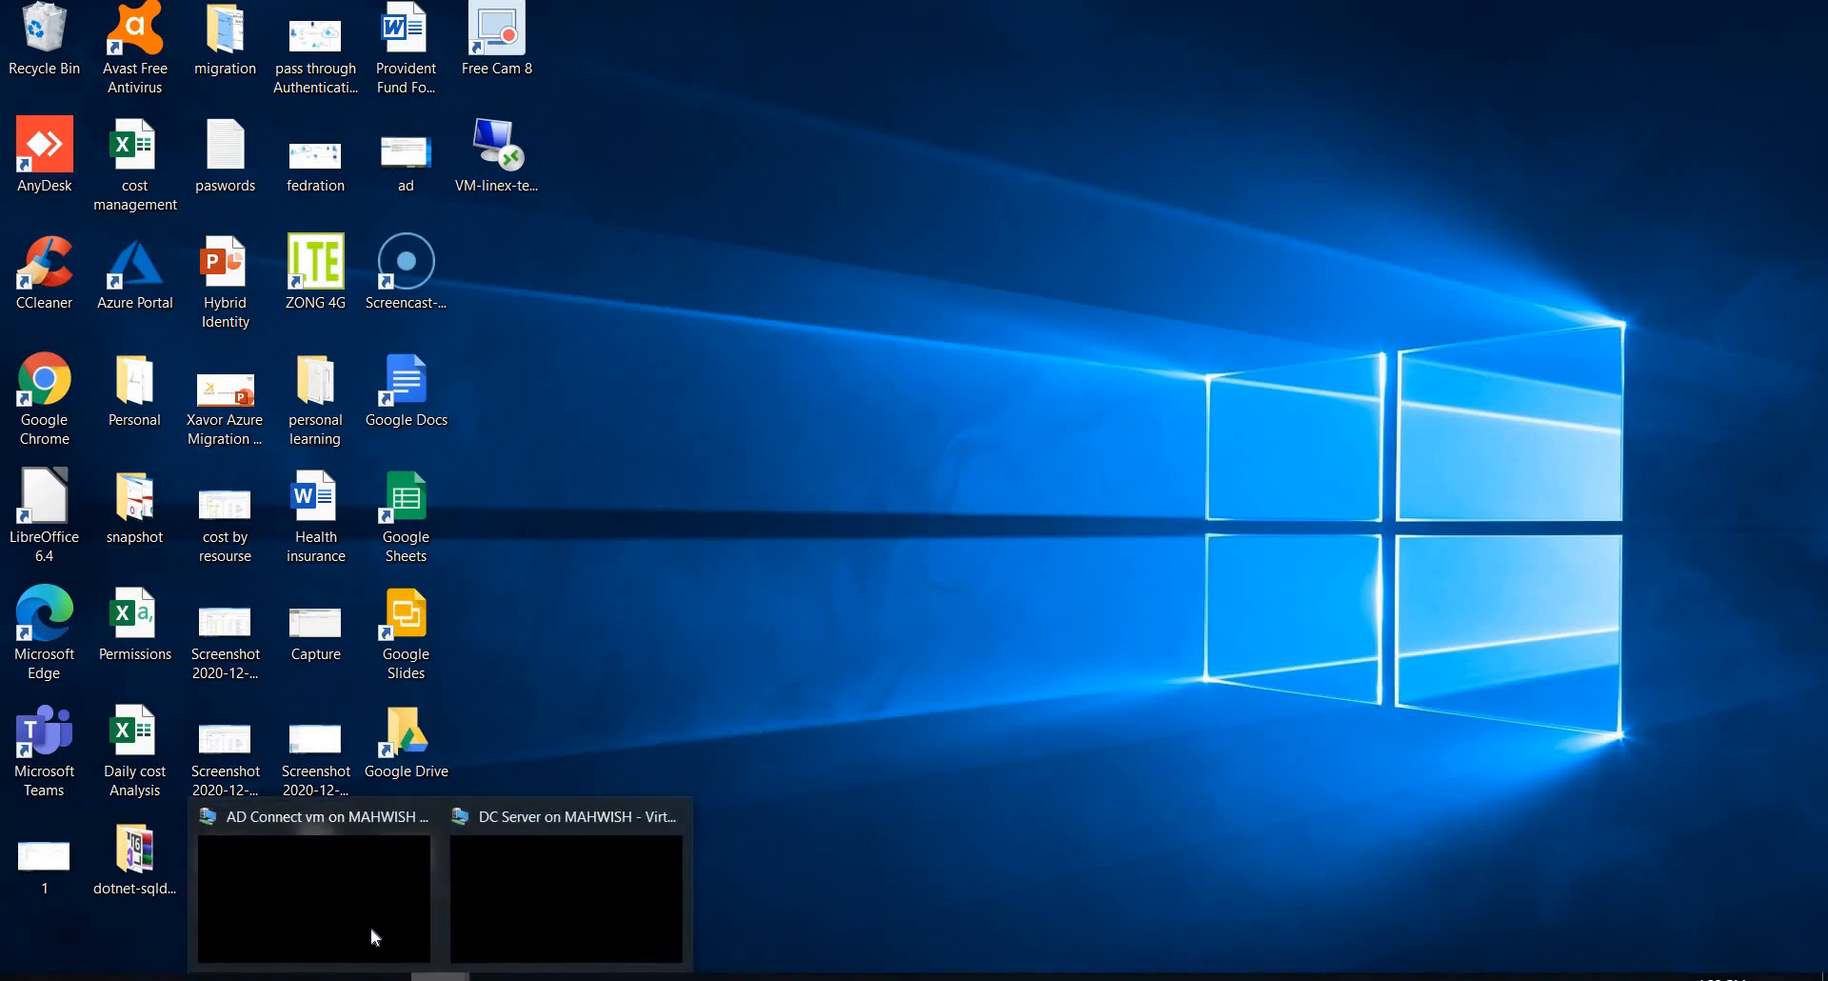
{"action": "left_click", "coordinate": [372, 937]}
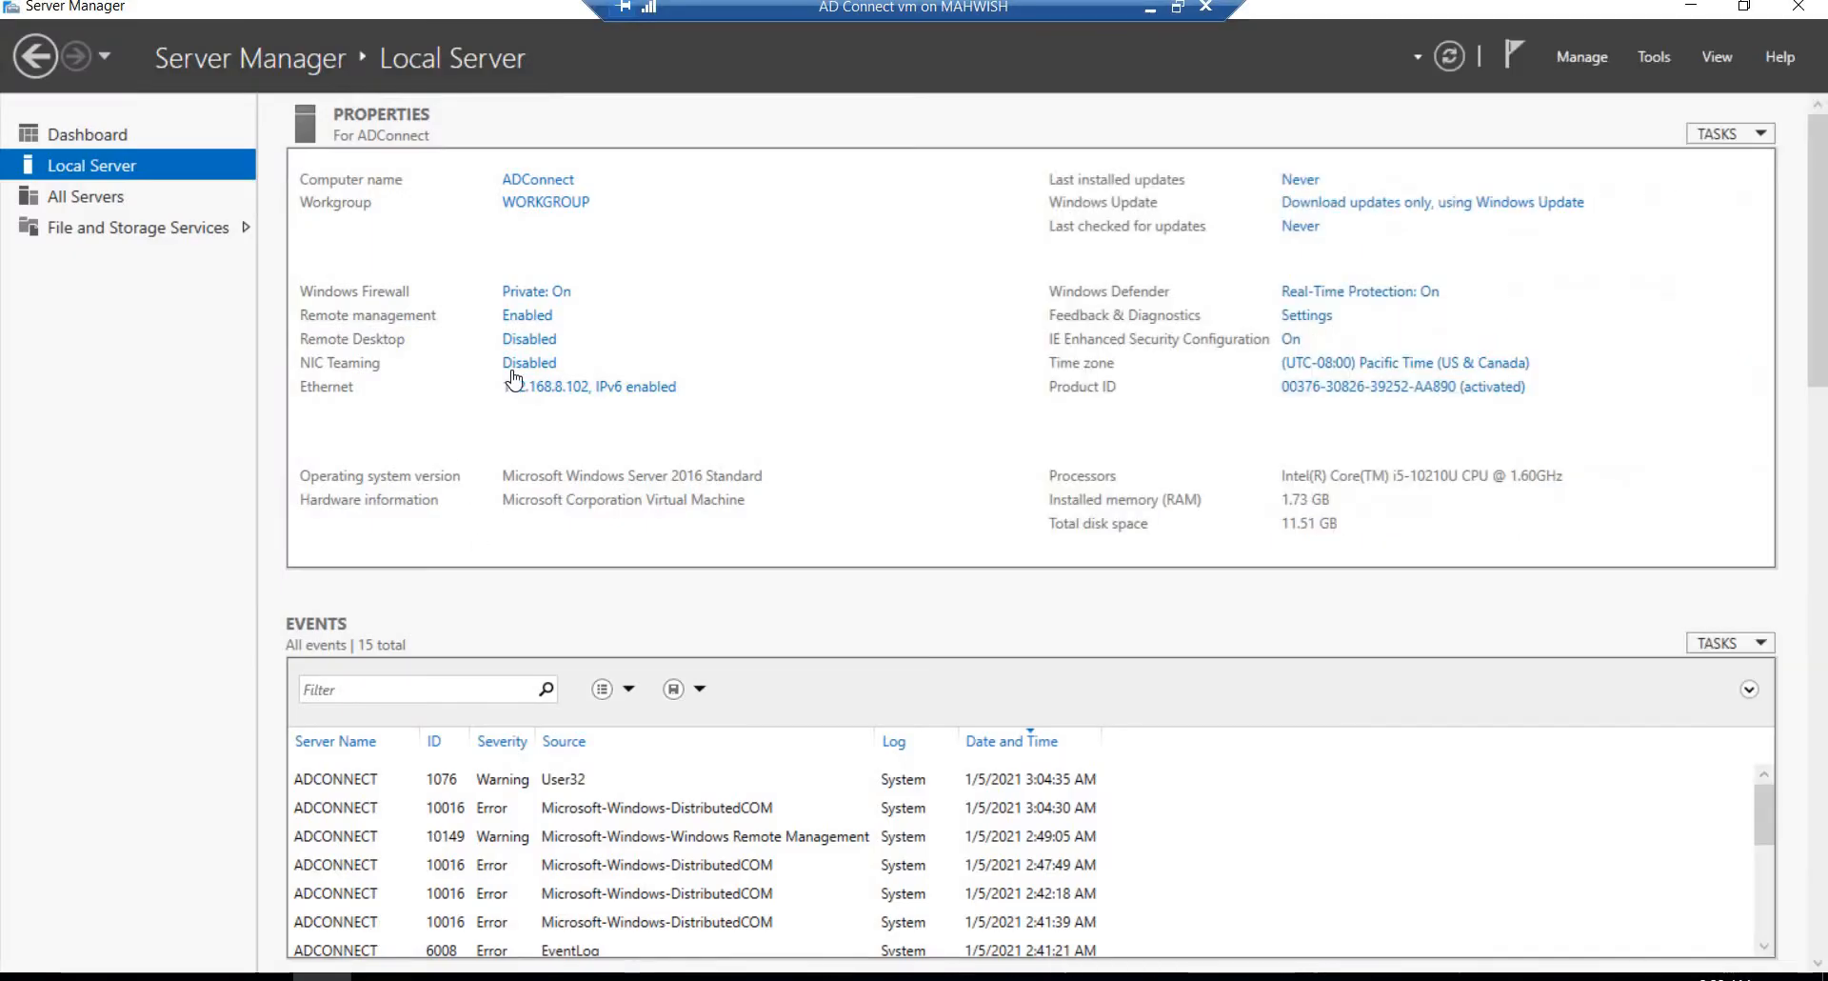
{"action": "left_click", "coordinate": [550, 206]}
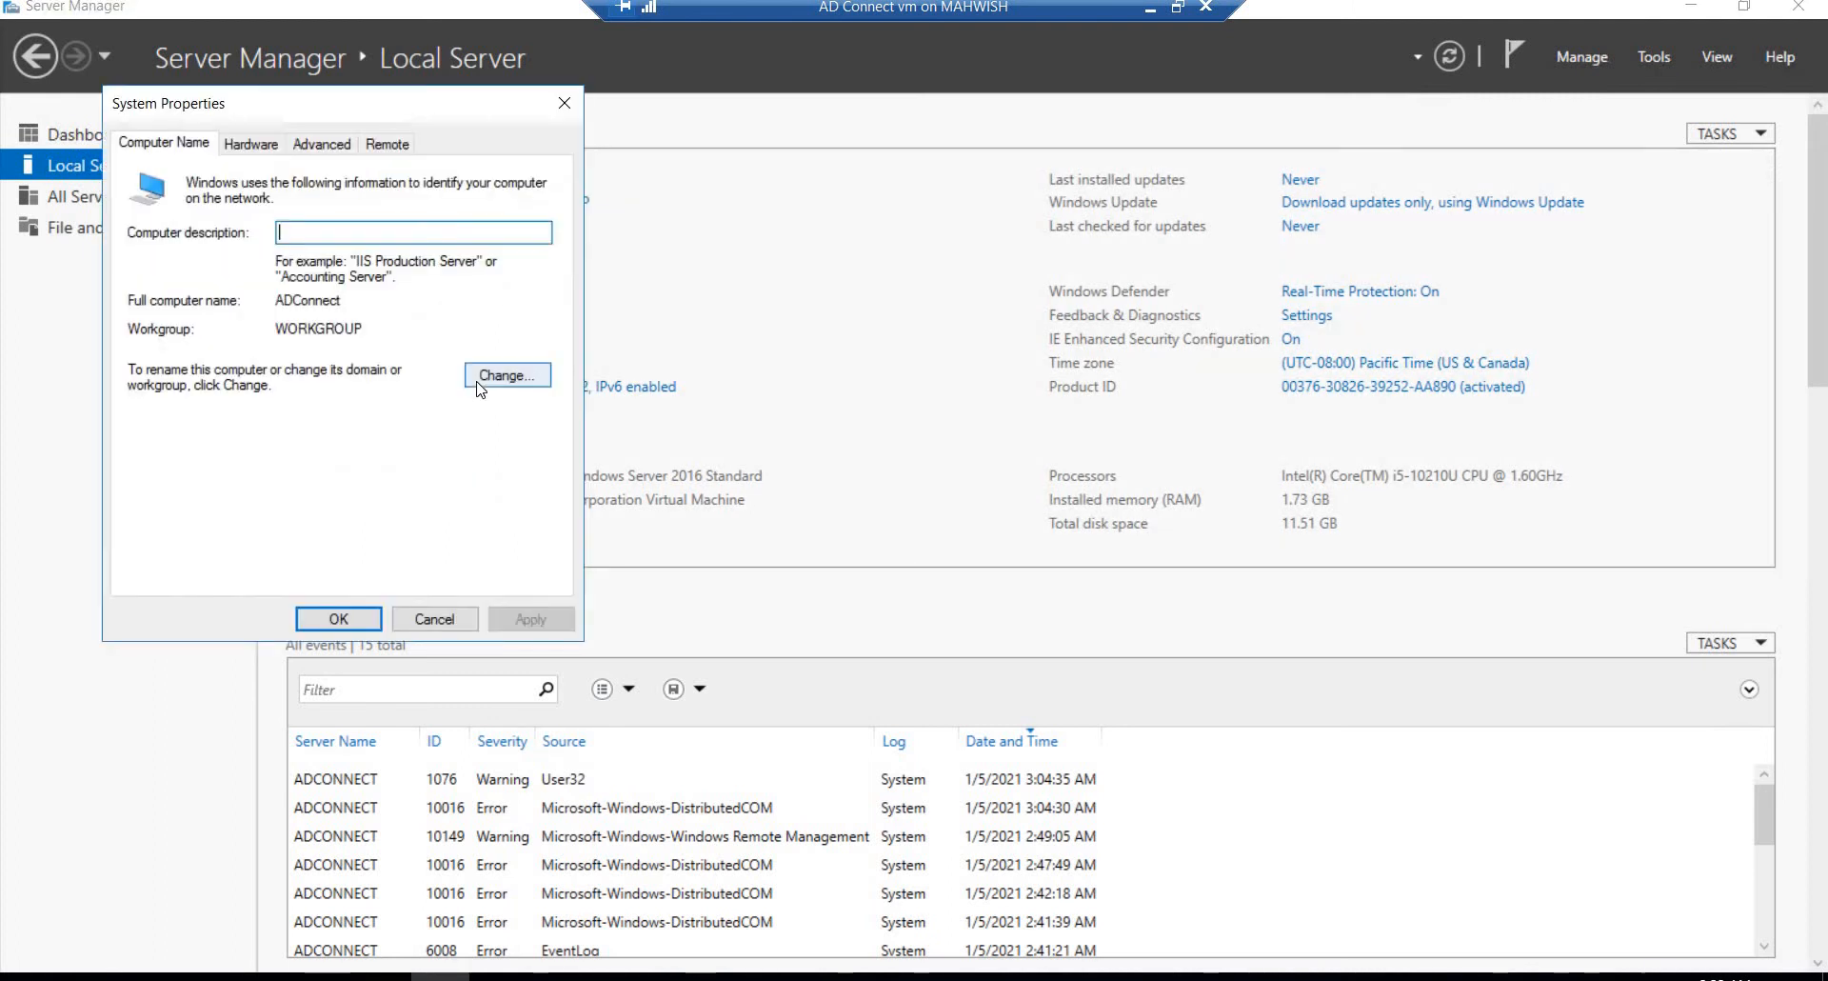
{"action": "left_click", "coordinate": [479, 381]}
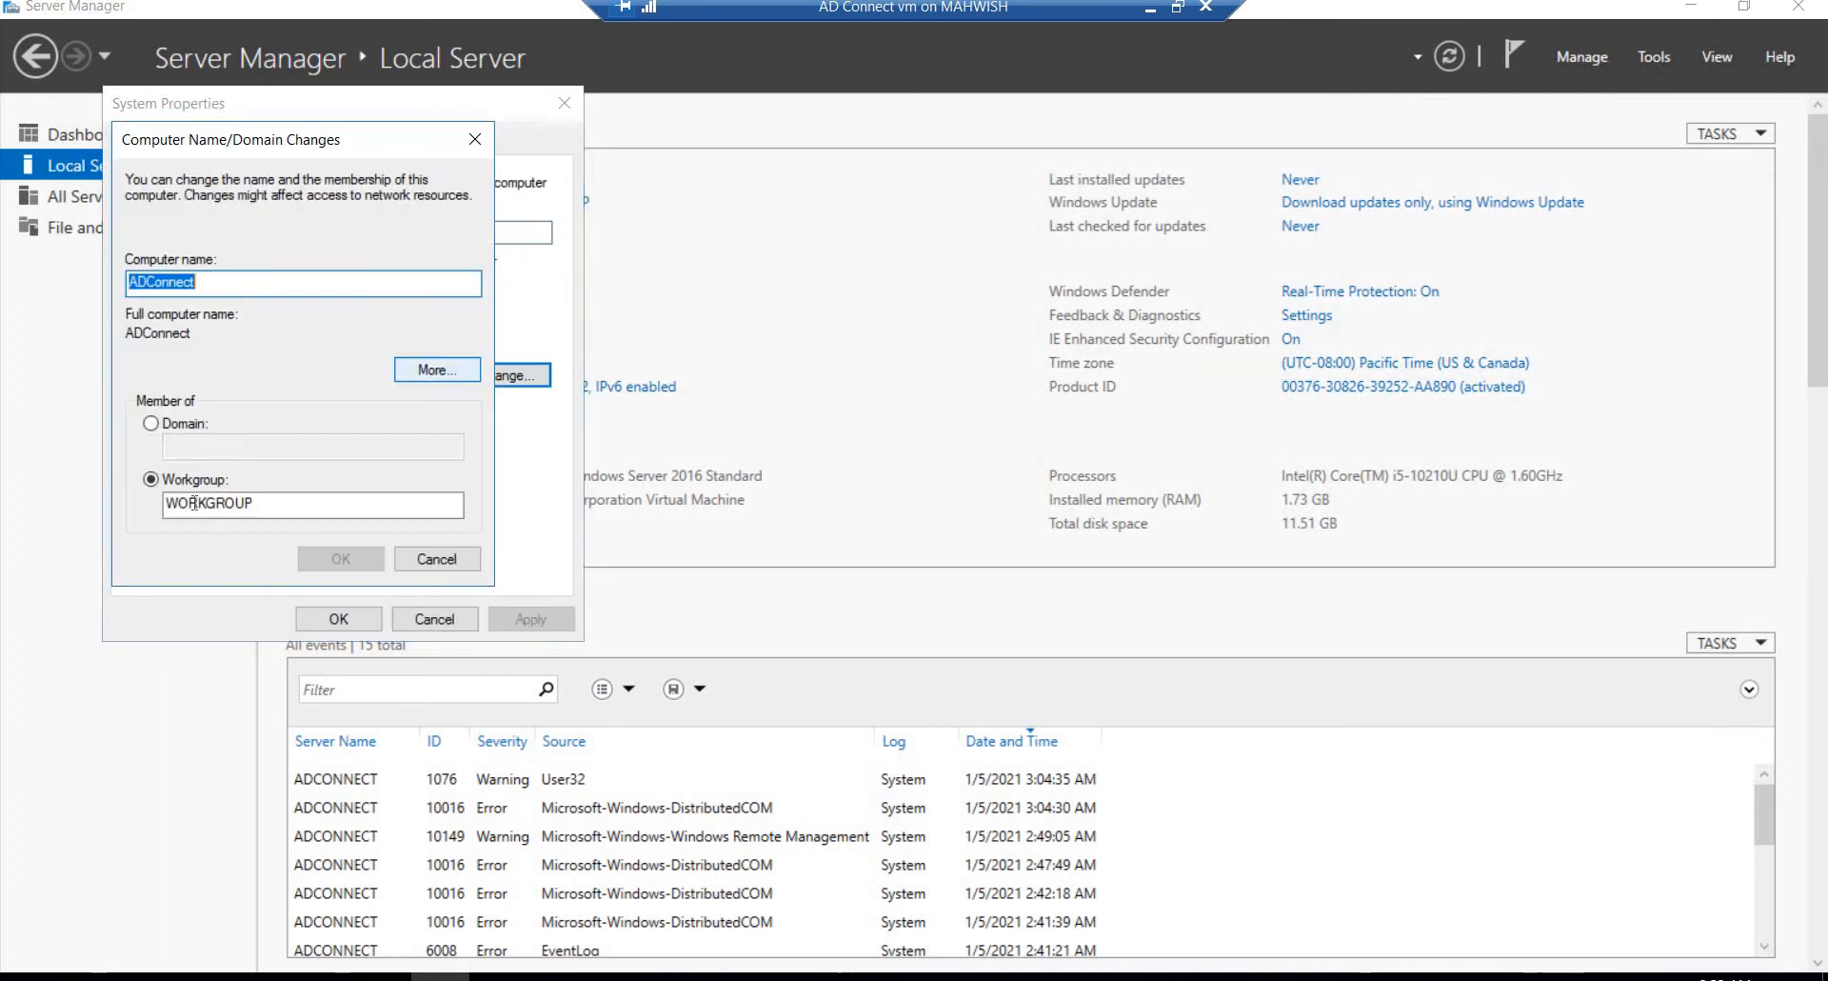
Step: Change the computer's membership from workgroup to the domain technology.com and submit the change
{"action": "left_click", "coordinate": [158, 431]}
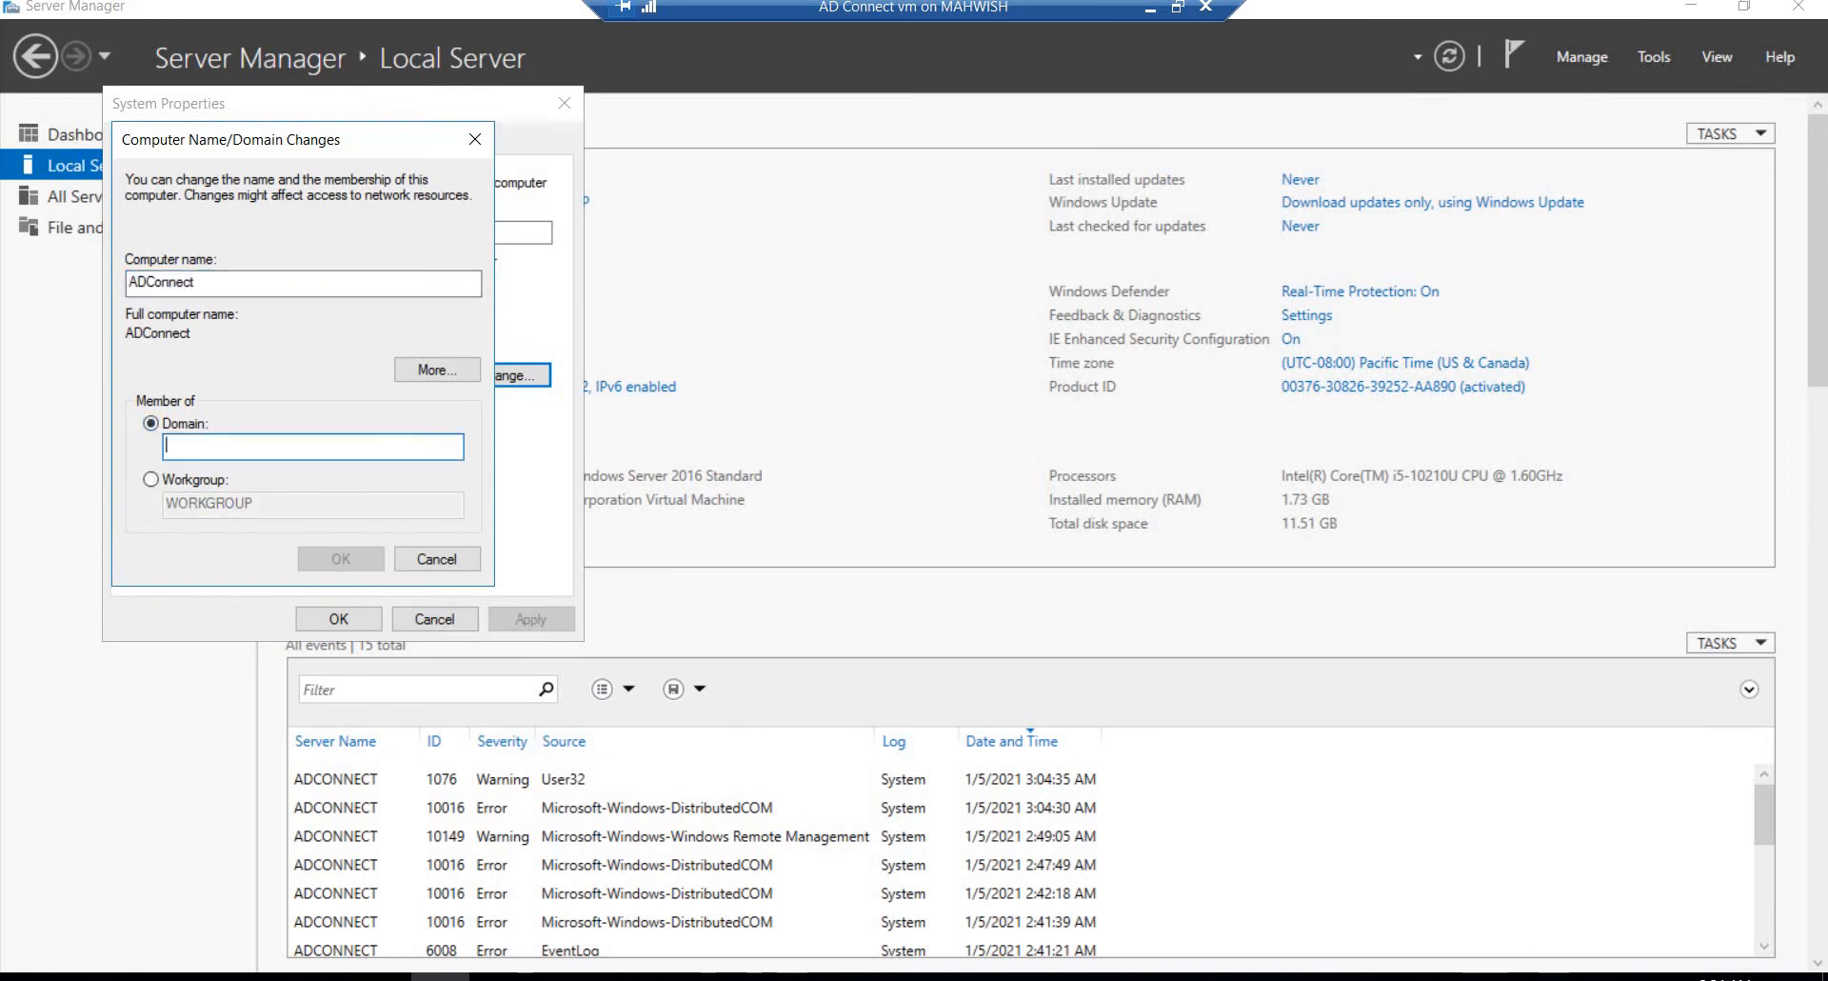
{"action": "type", "text": "tec"}
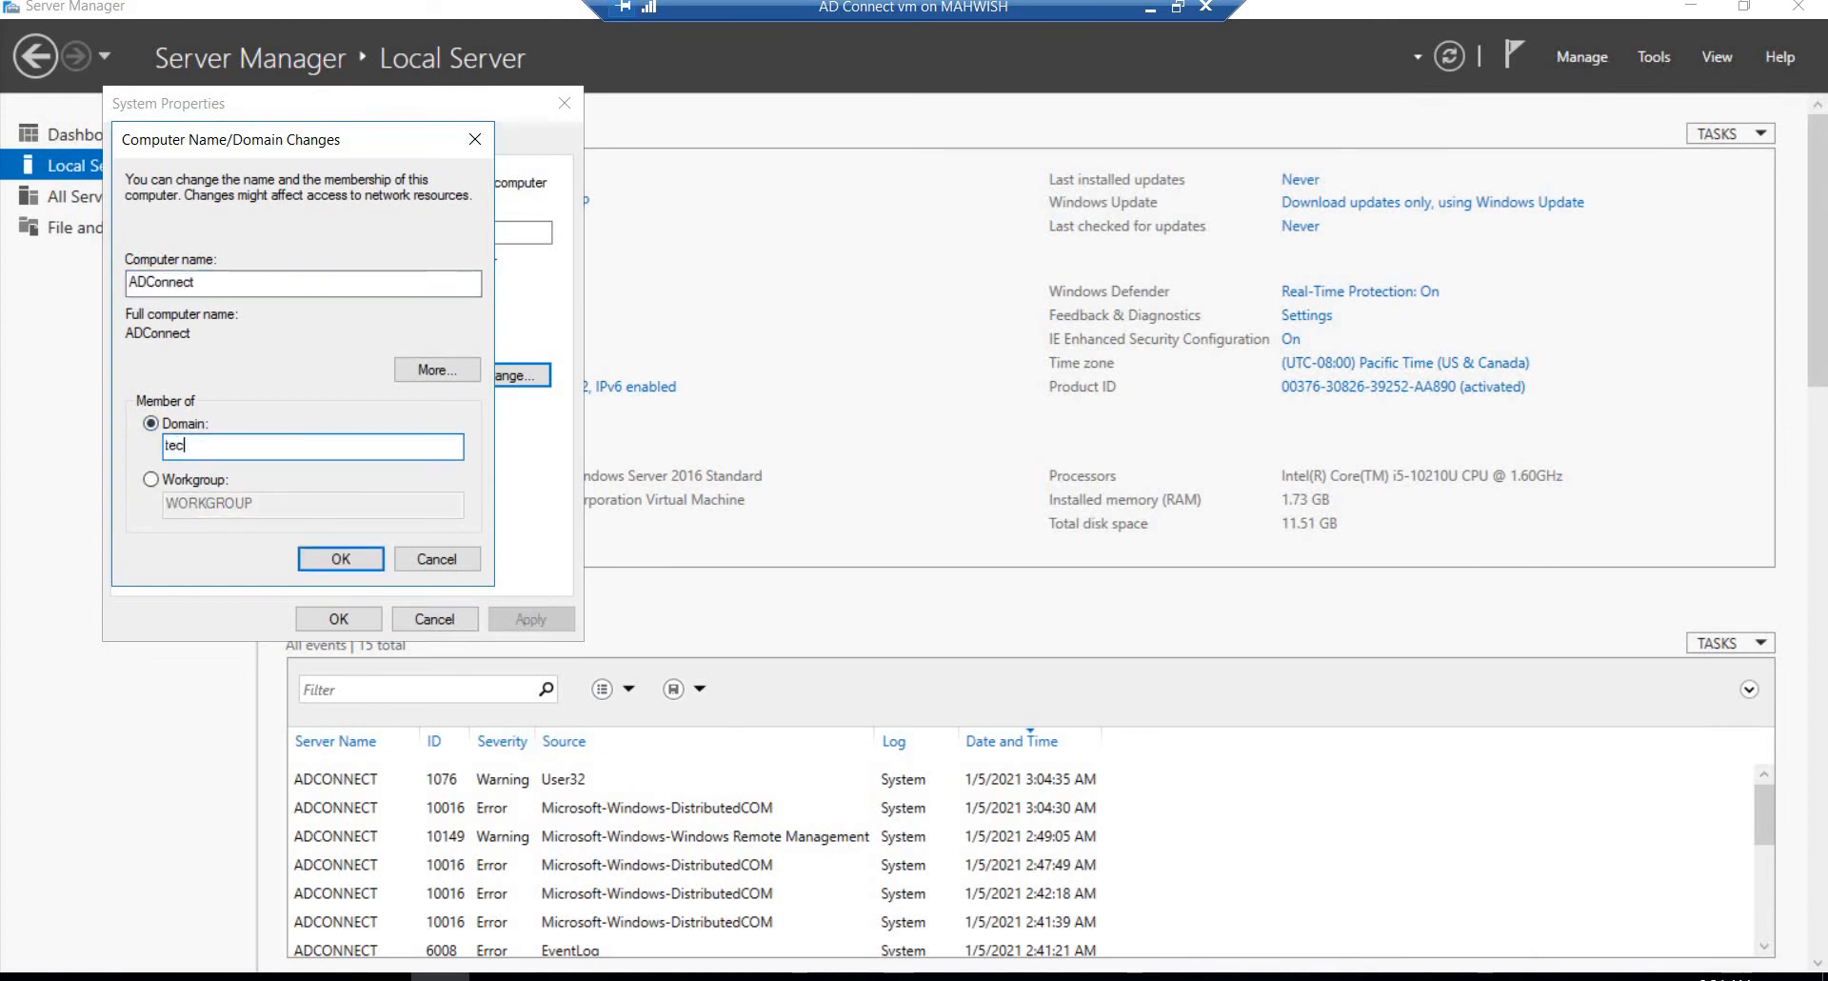
{"action": "type", "text": "hnology.com"}
{"action": "left_click", "coordinate": [343, 556]}
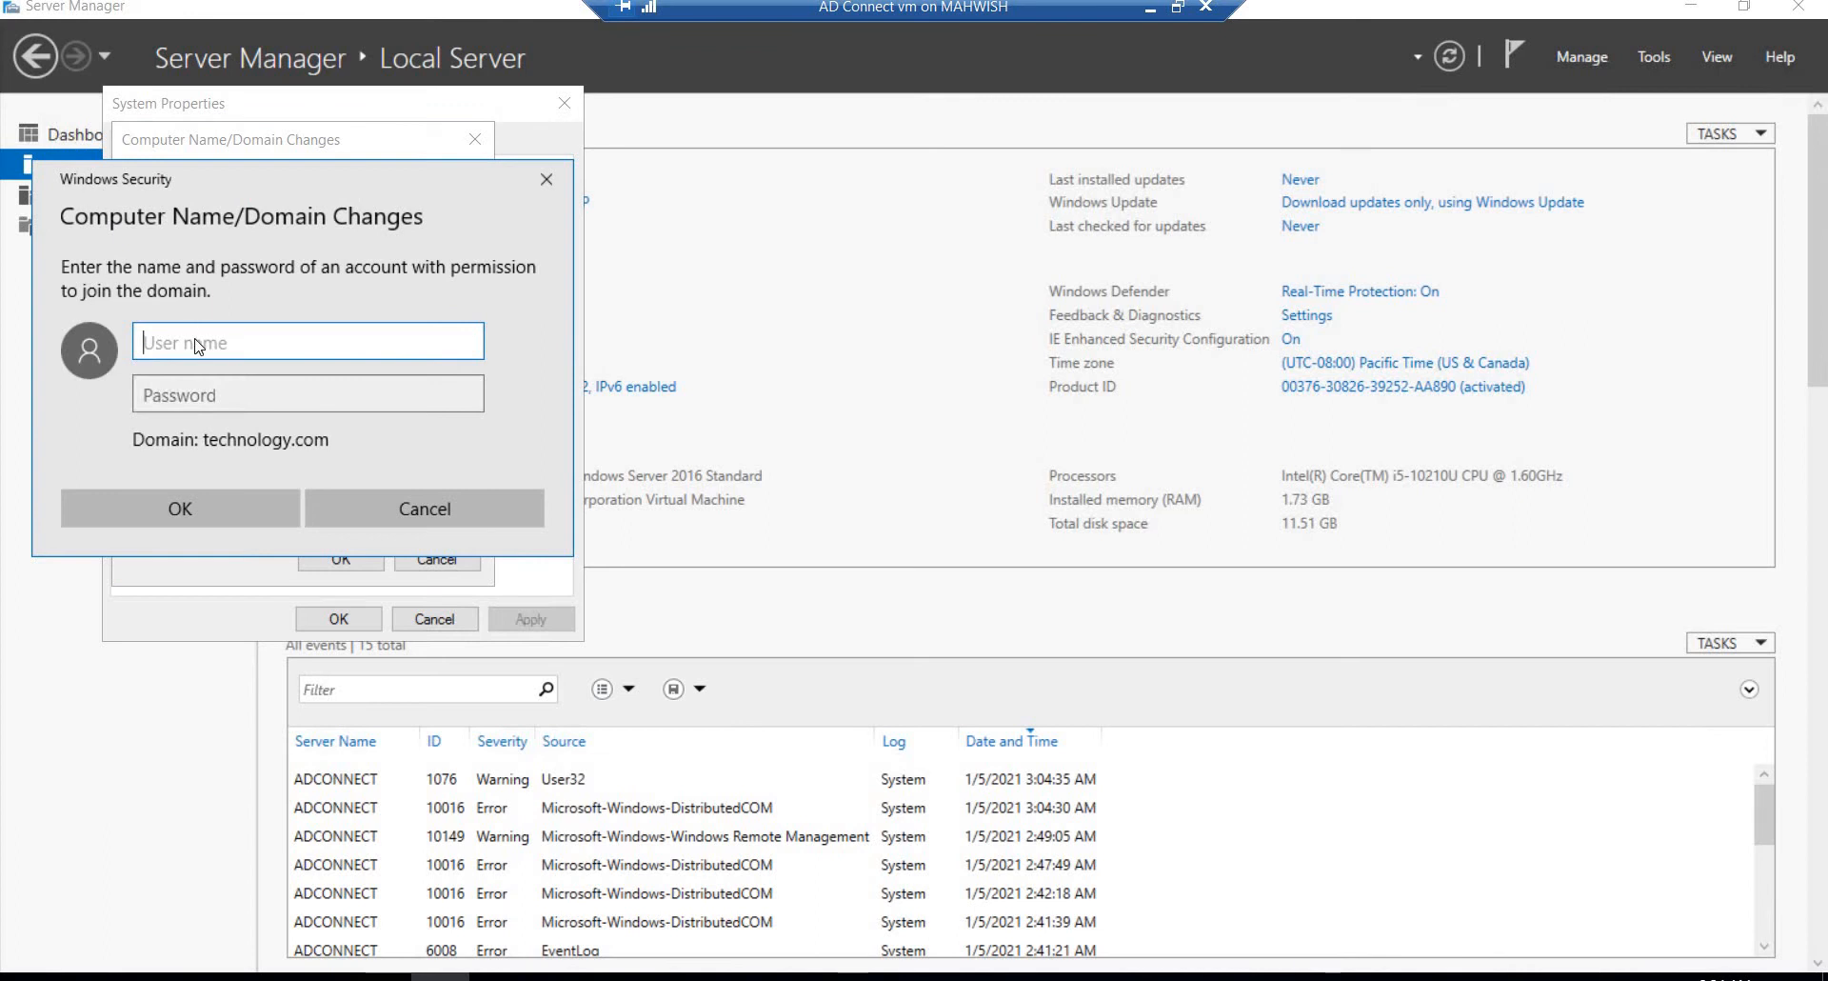
Step: Authorize the domain join with the administrator user name and the account password
{"action": "type", "text": "administrator"}
{"action": "left_click", "coordinate": [184, 396]}
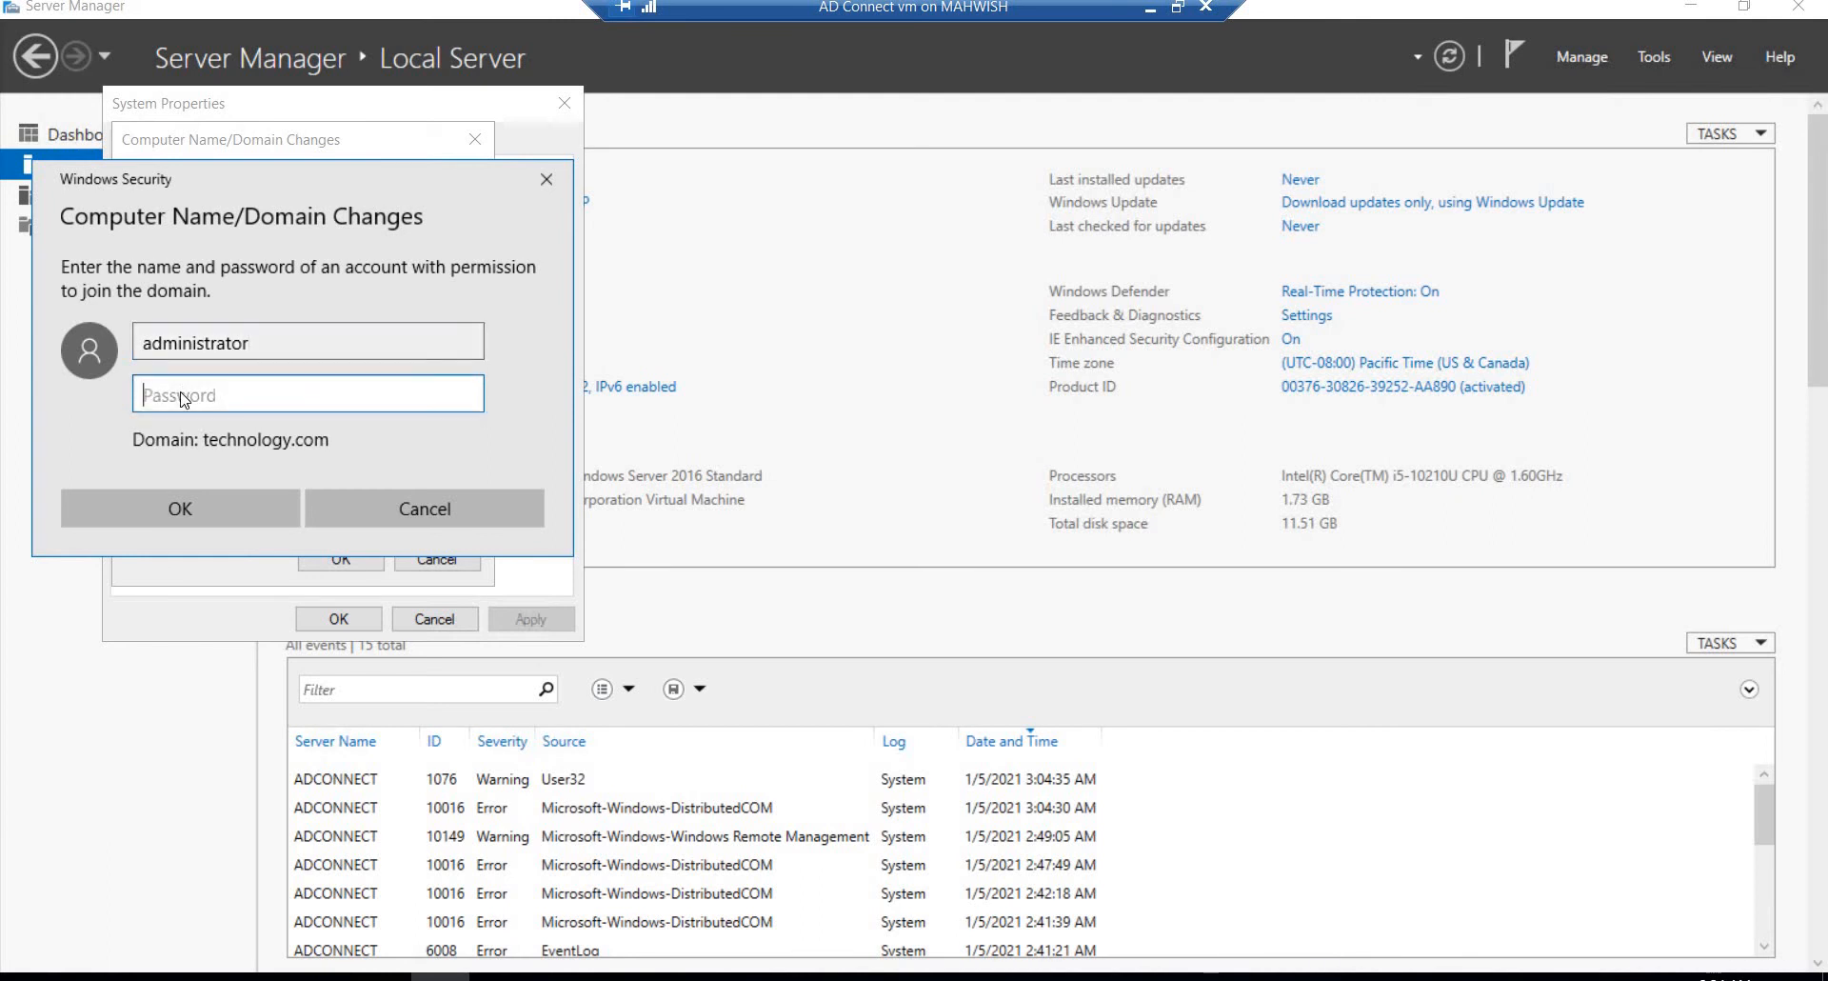
{"action": "type", "text": "••••••••"}
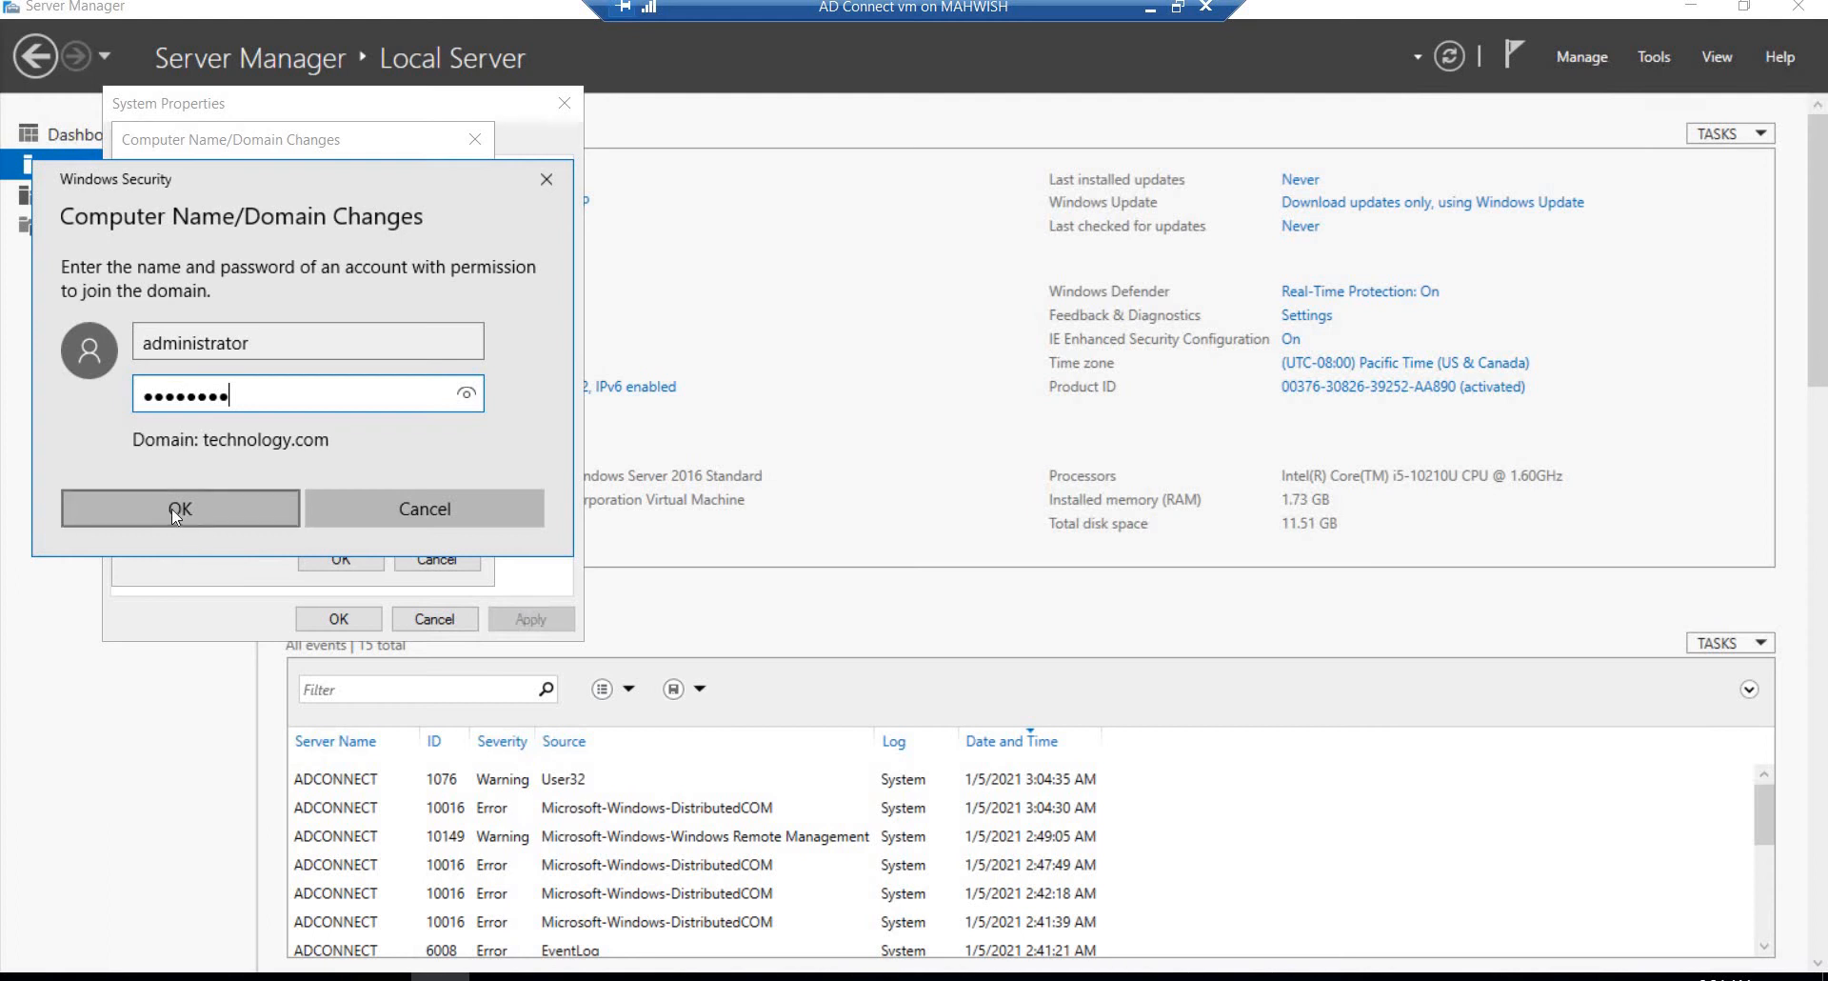
{"action": "left_click", "coordinate": [172, 508]}
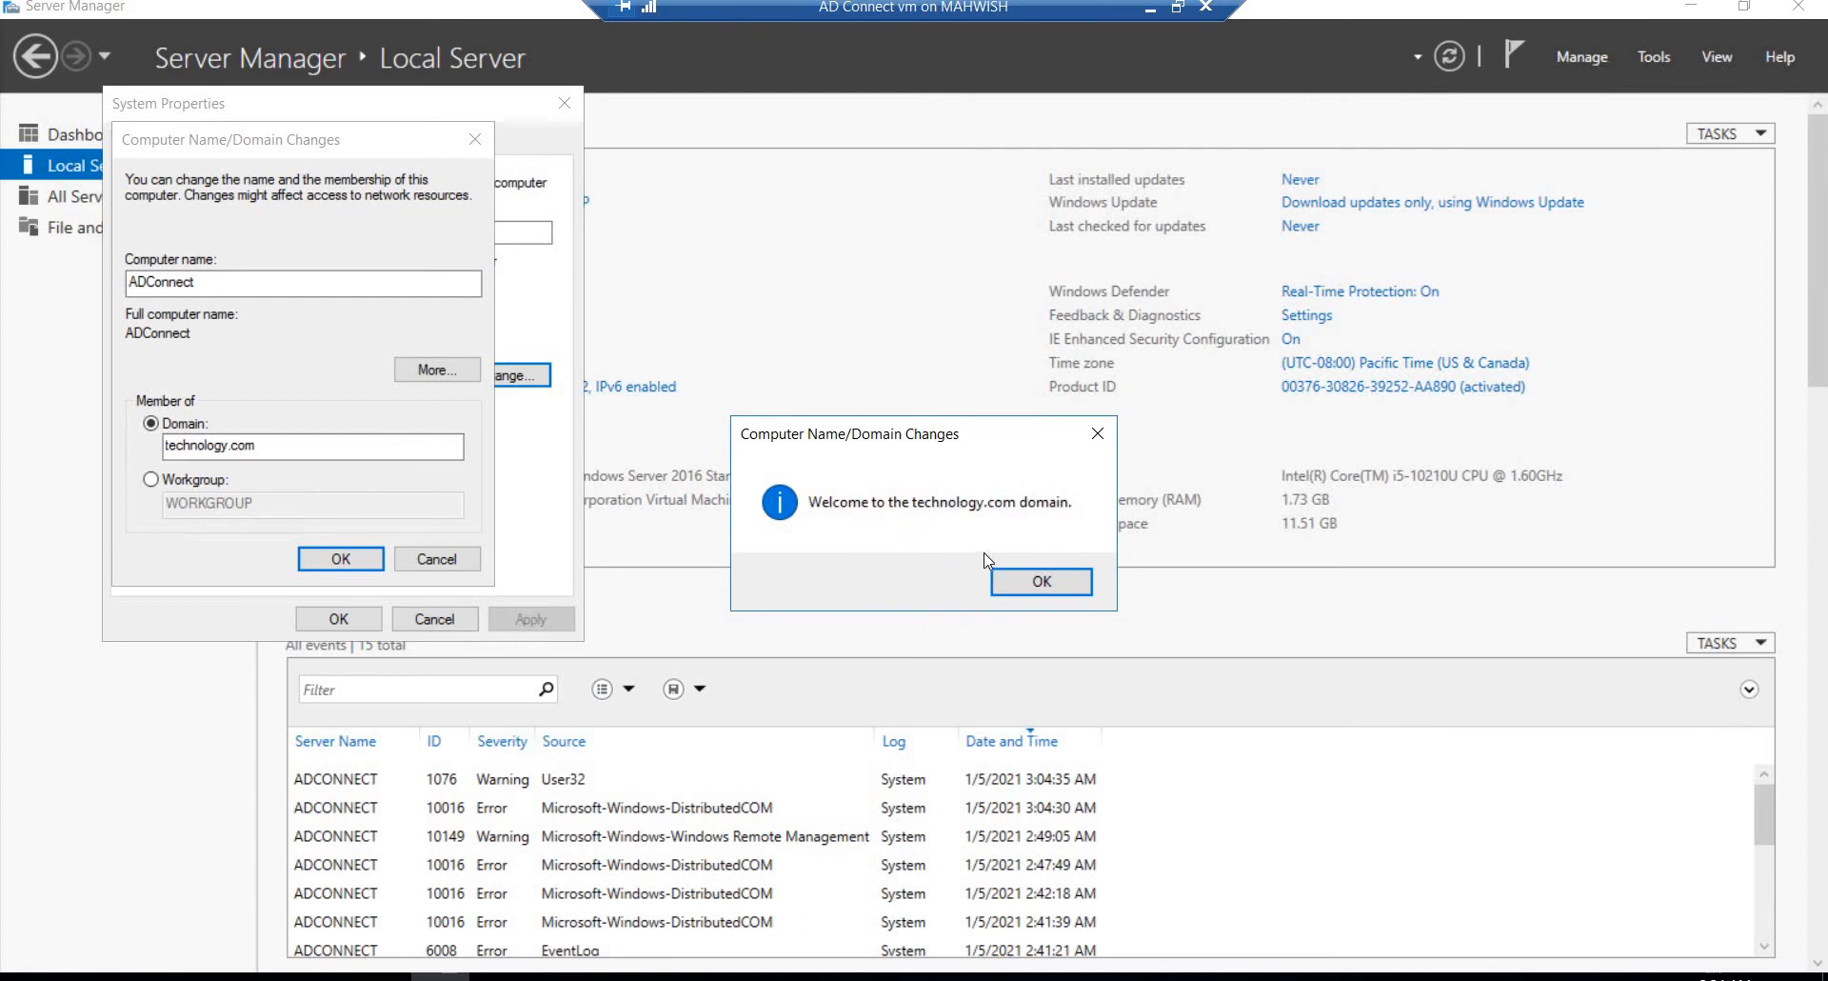
Step: Acknowledge the domain join messages, close System Properties, and restart the virtual machine immediately
{"action": "left_click", "coordinate": [1000, 579]}
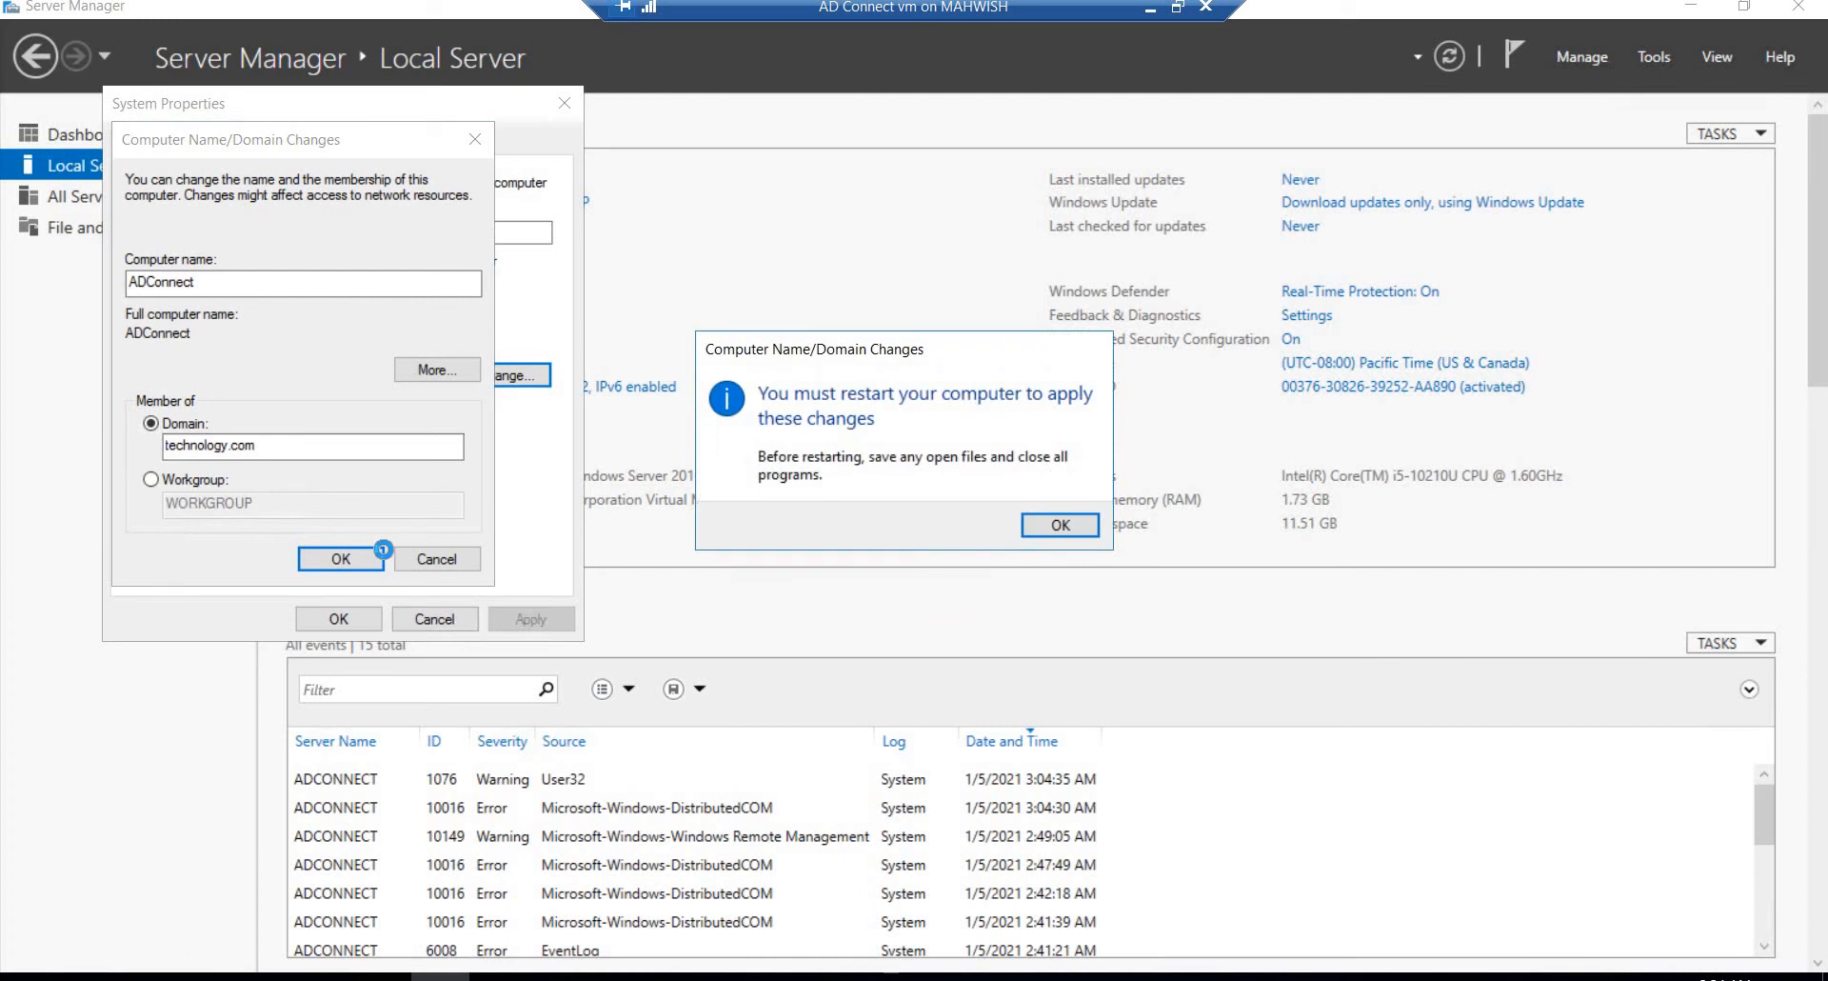
{"action": "left_click", "coordinate": [1059, 525]}
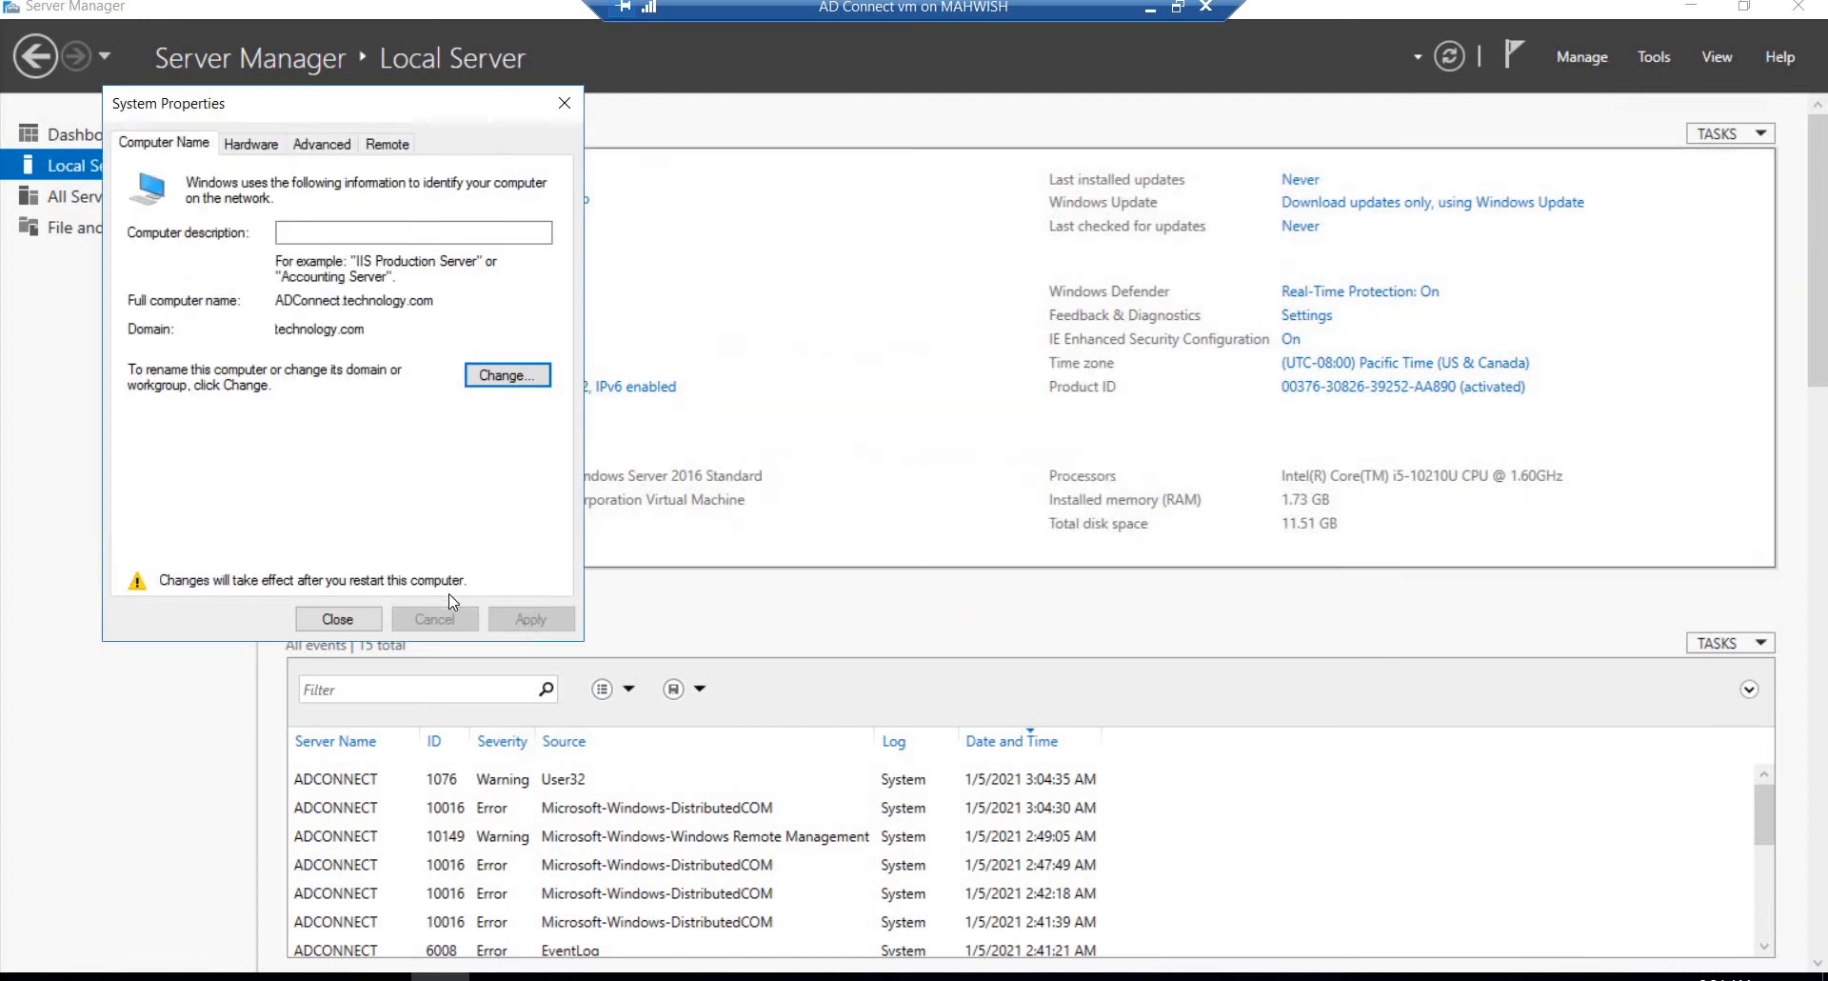
{"action": "left_click", "coordinate": [353, 627]}
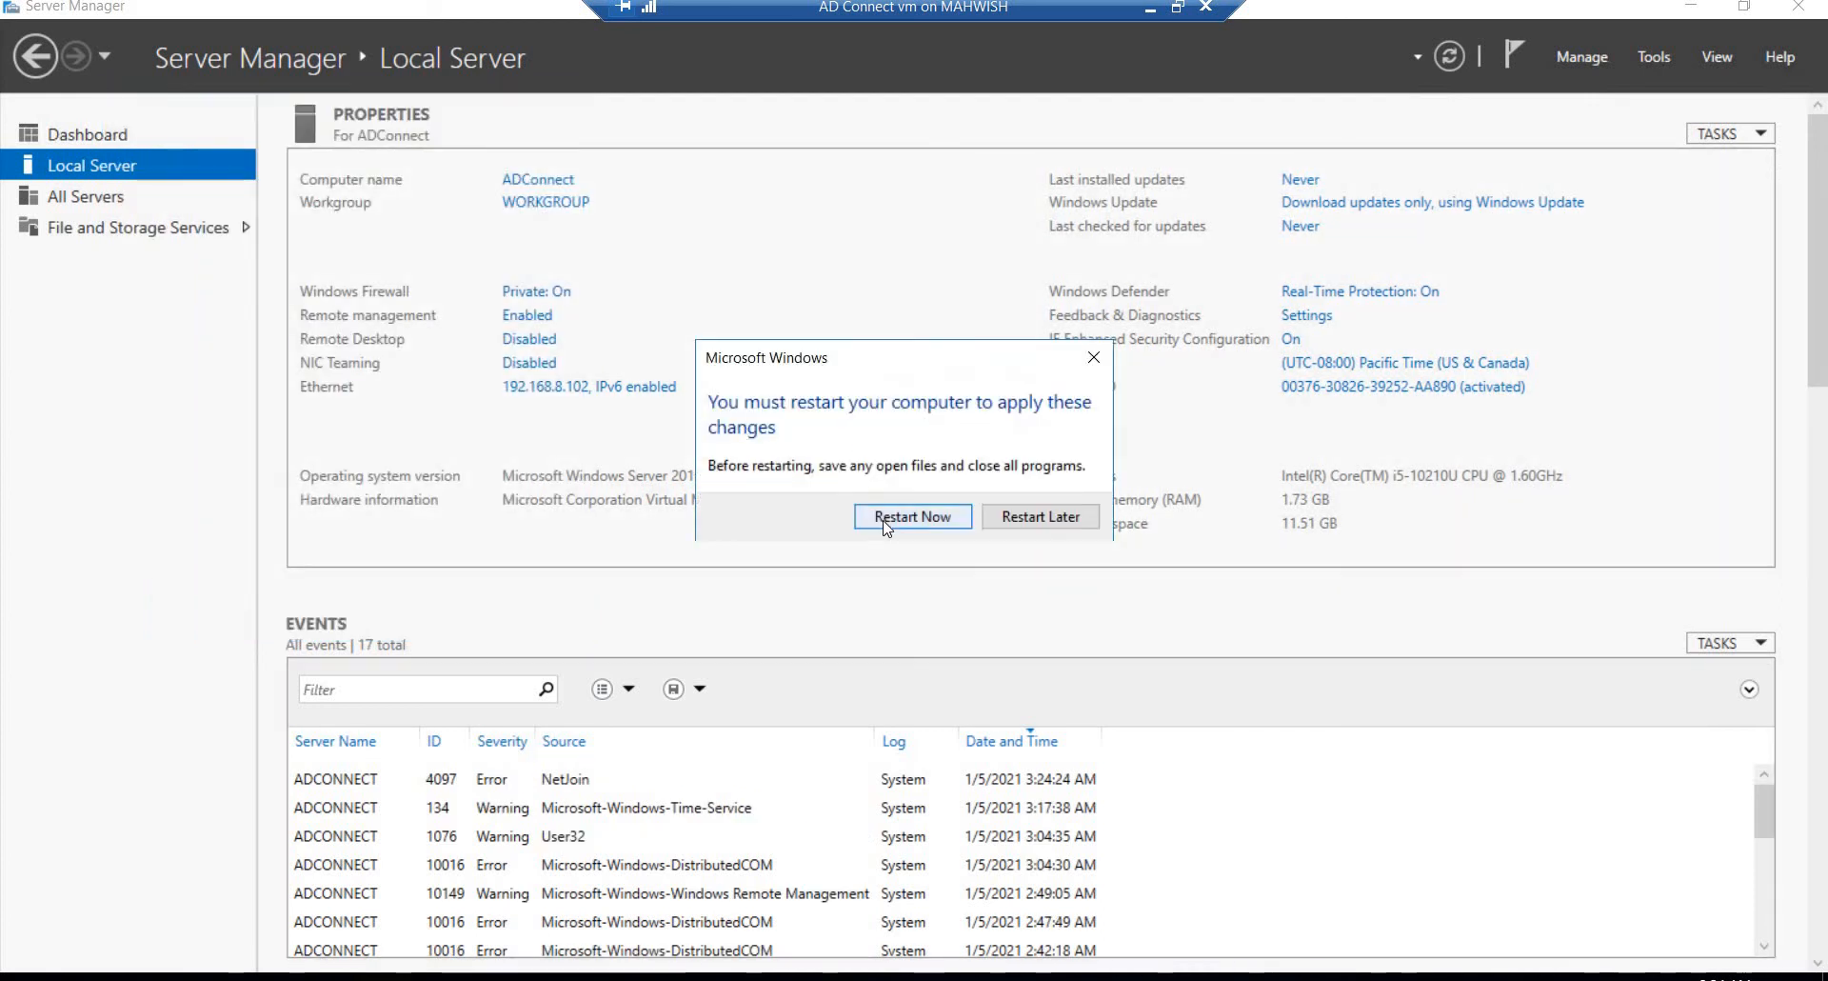
{"action": "left_click", "coordinate": [890, 518]}
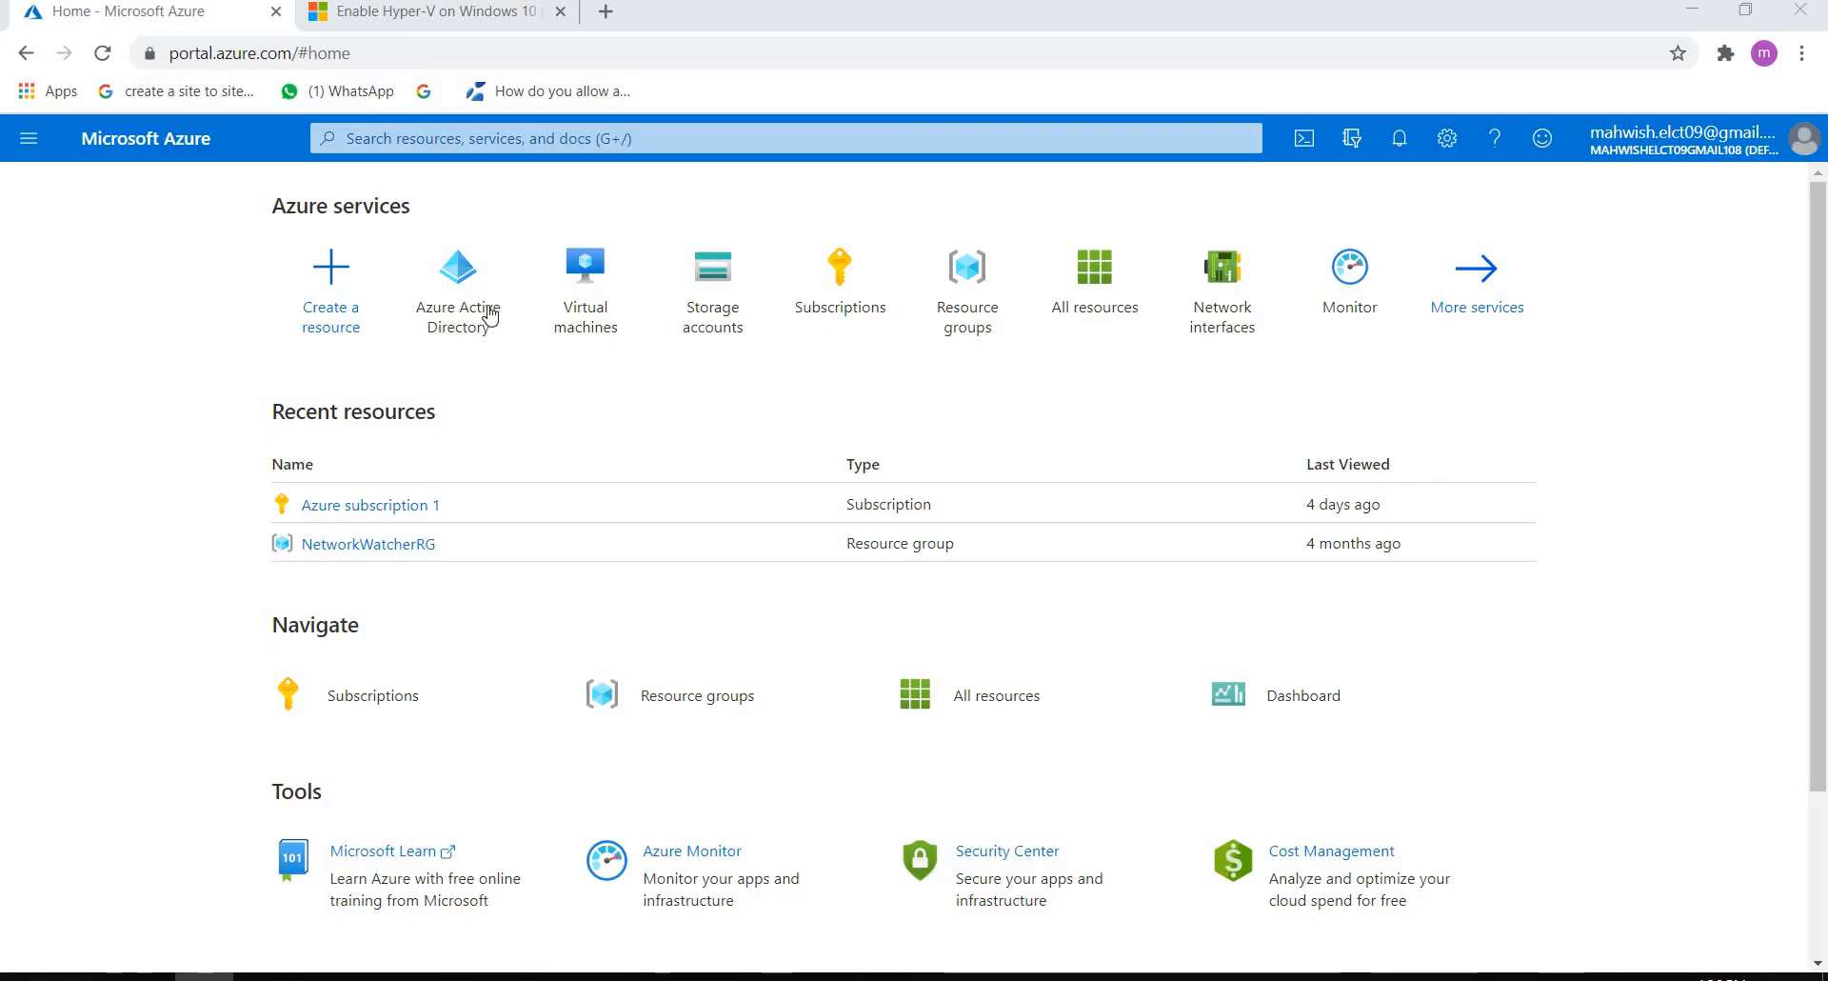
Step: In the Azure portal, start creating a new Azure Active Directory user with the user name testadmin
{"action": "left_click", "coordinate": [489, 316]}
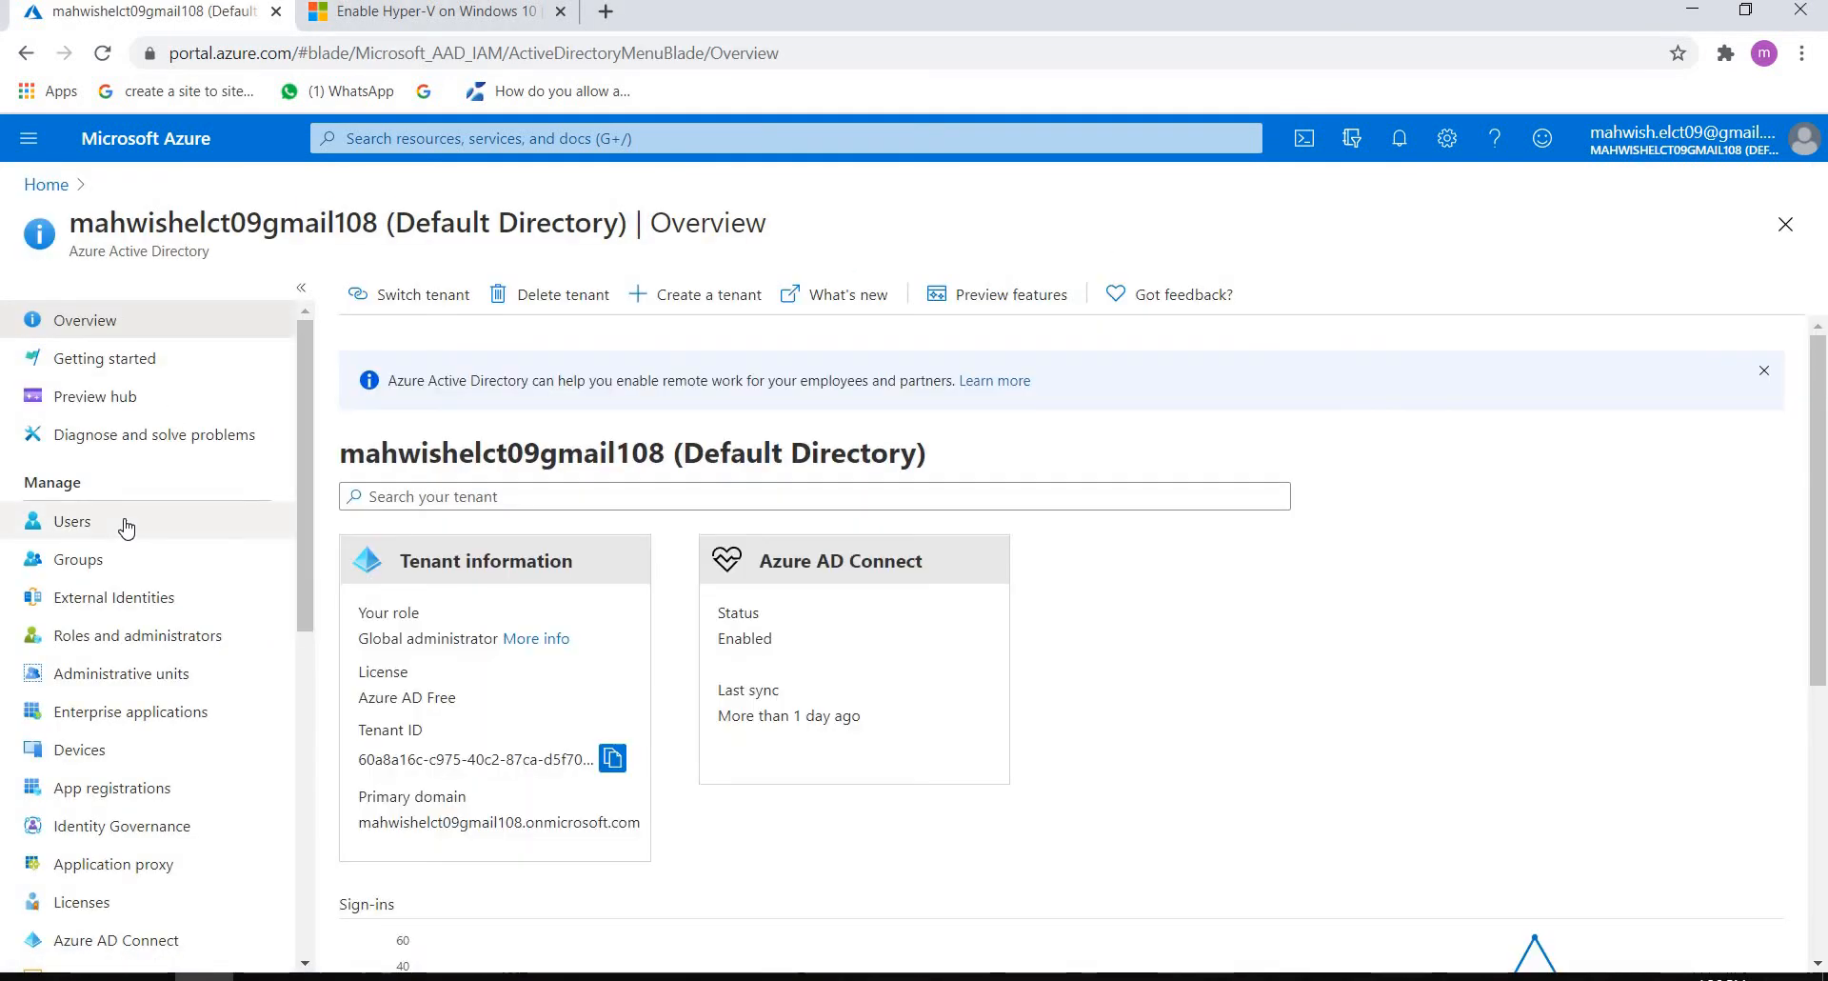
{"action": "left_click", "coordinate": [124, 521]}
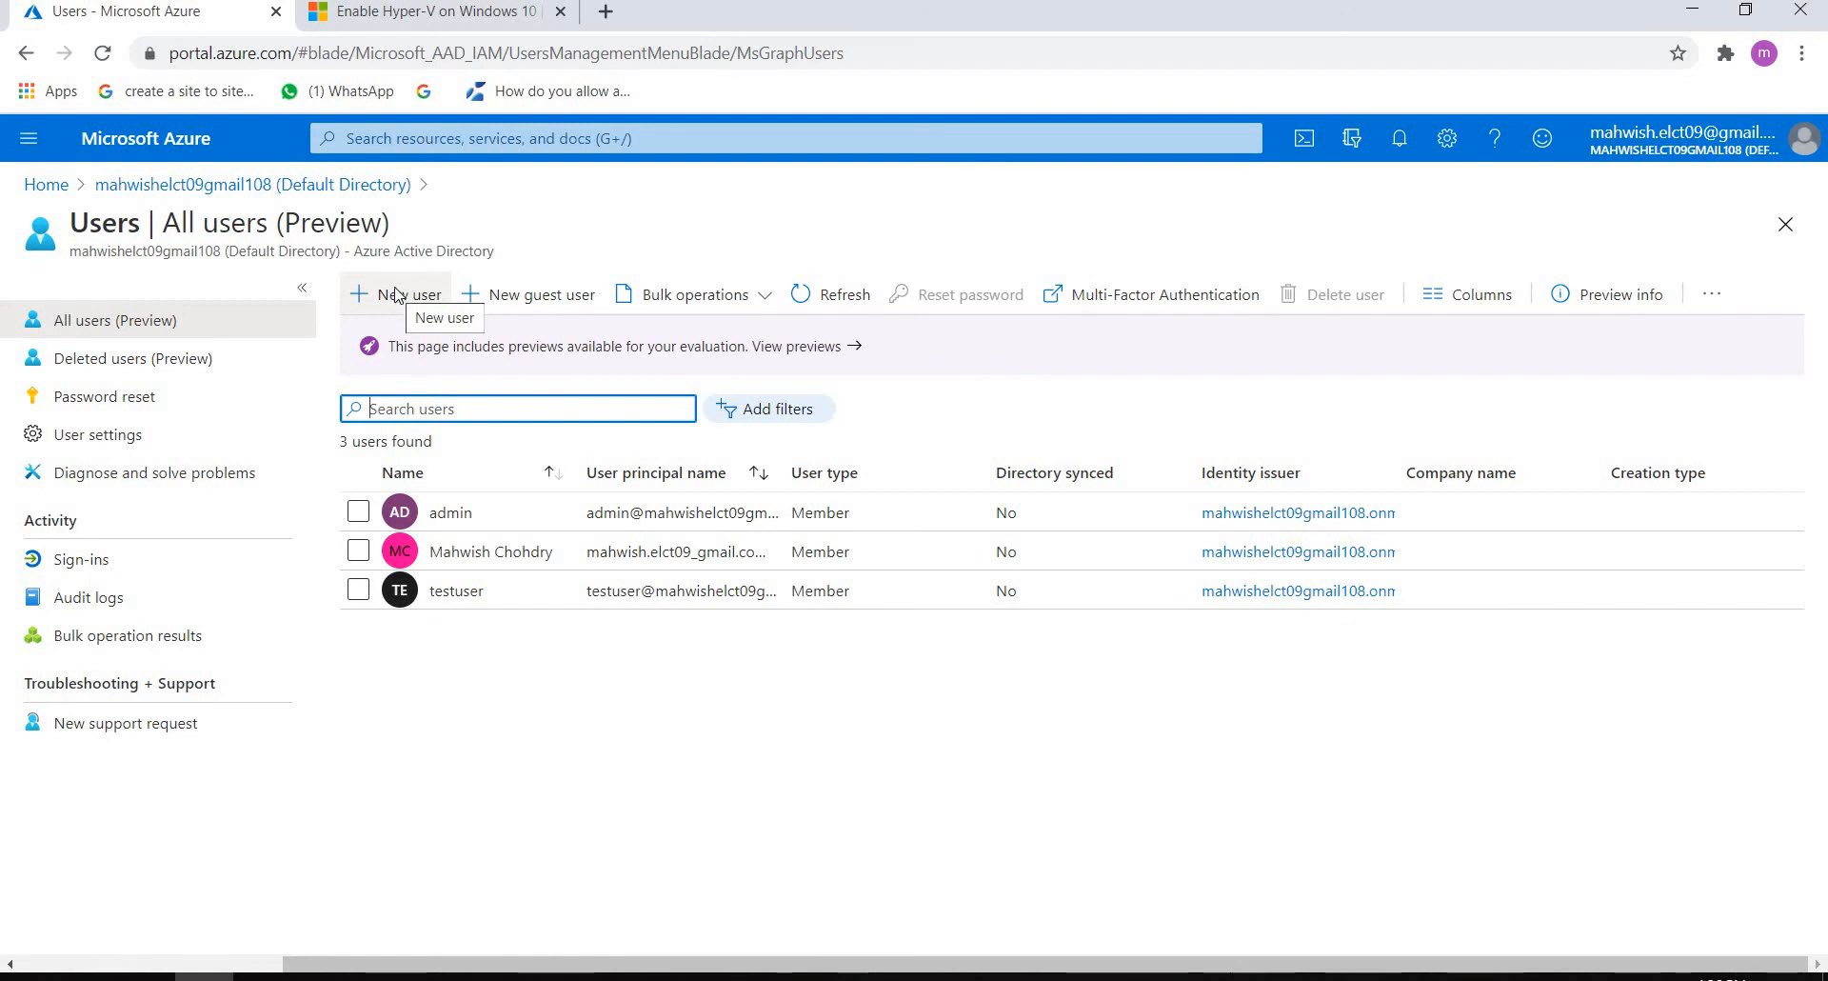
{"action": "left_click", "coordinate": [397, 295]}
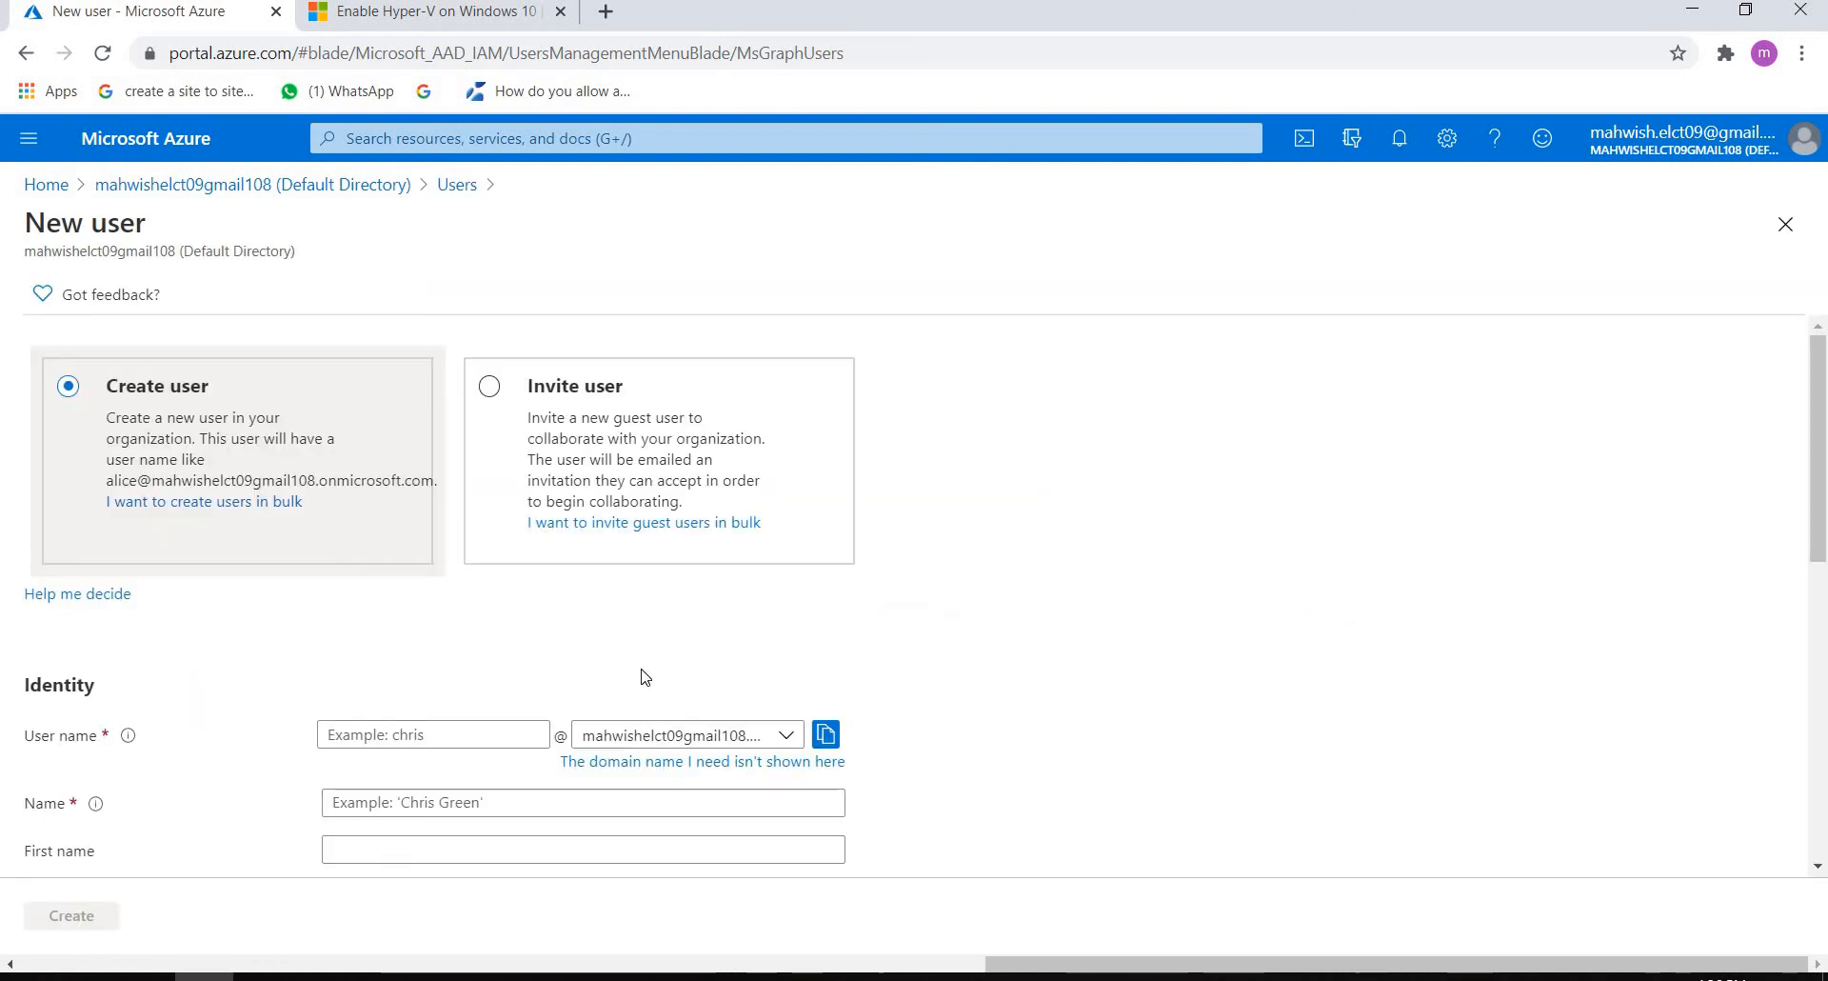
{"action": "left_click", "coordinate": [426, 736]}
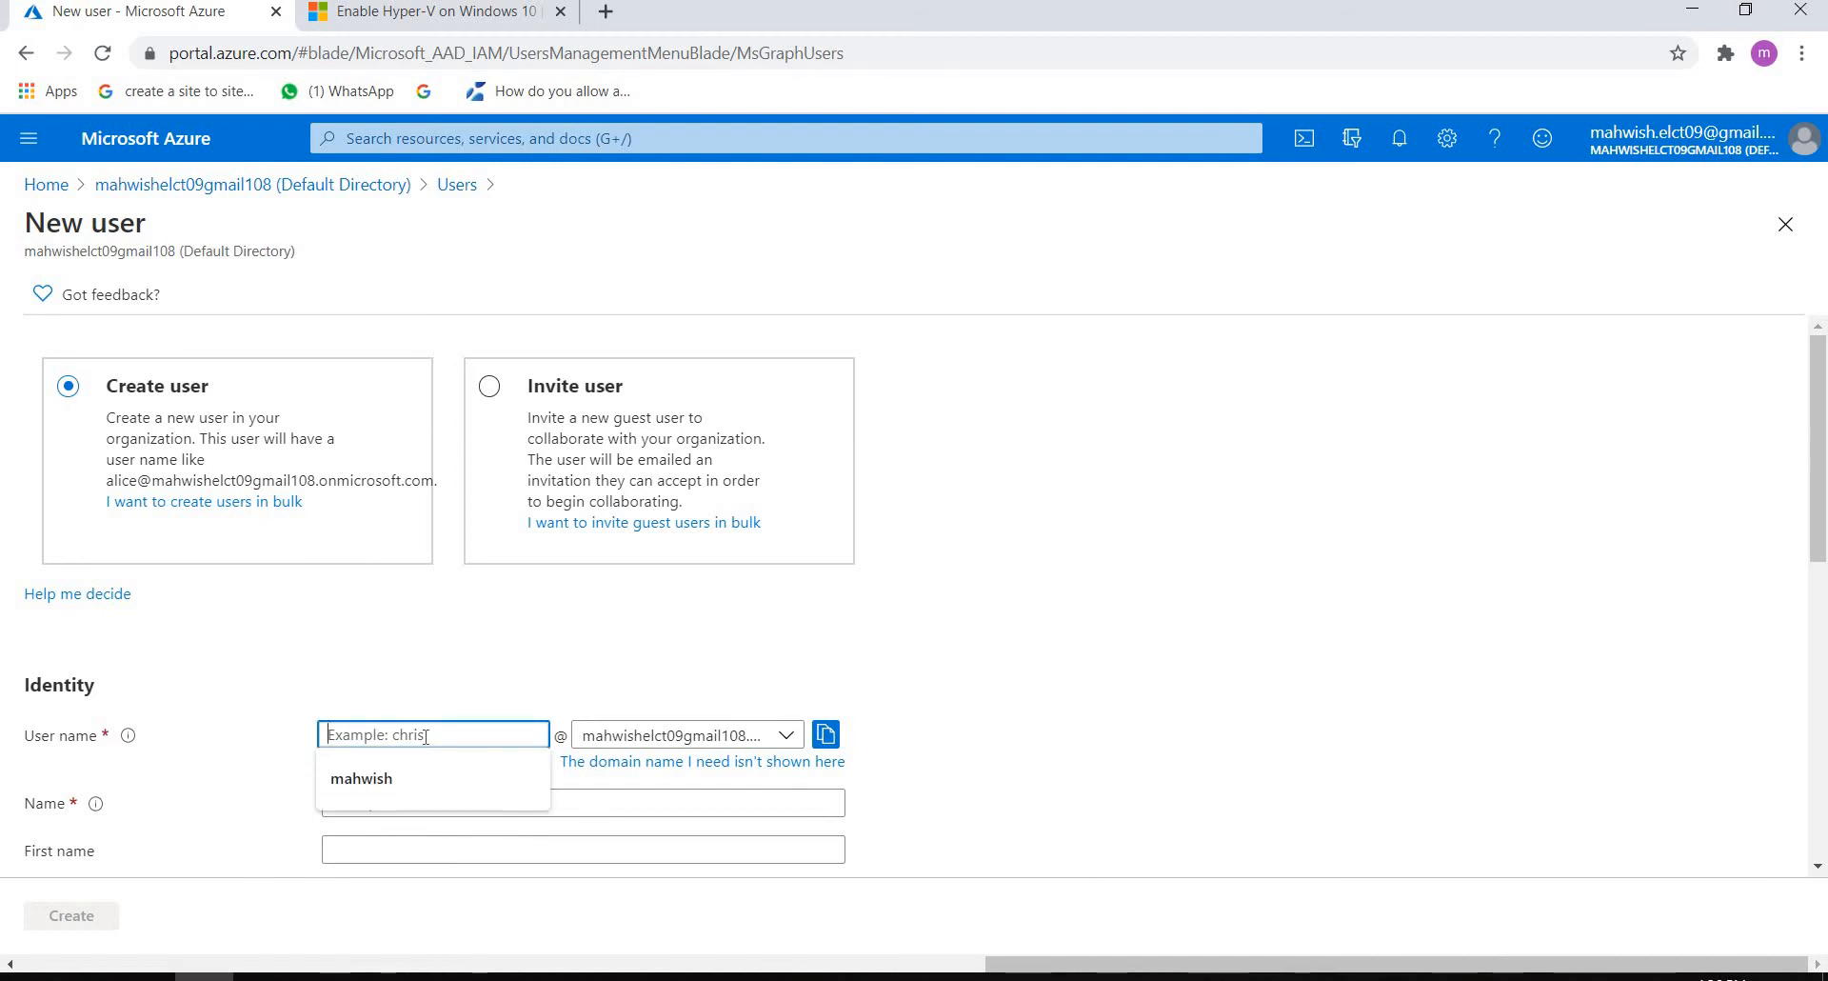
{"action": "type", "text": "test"}
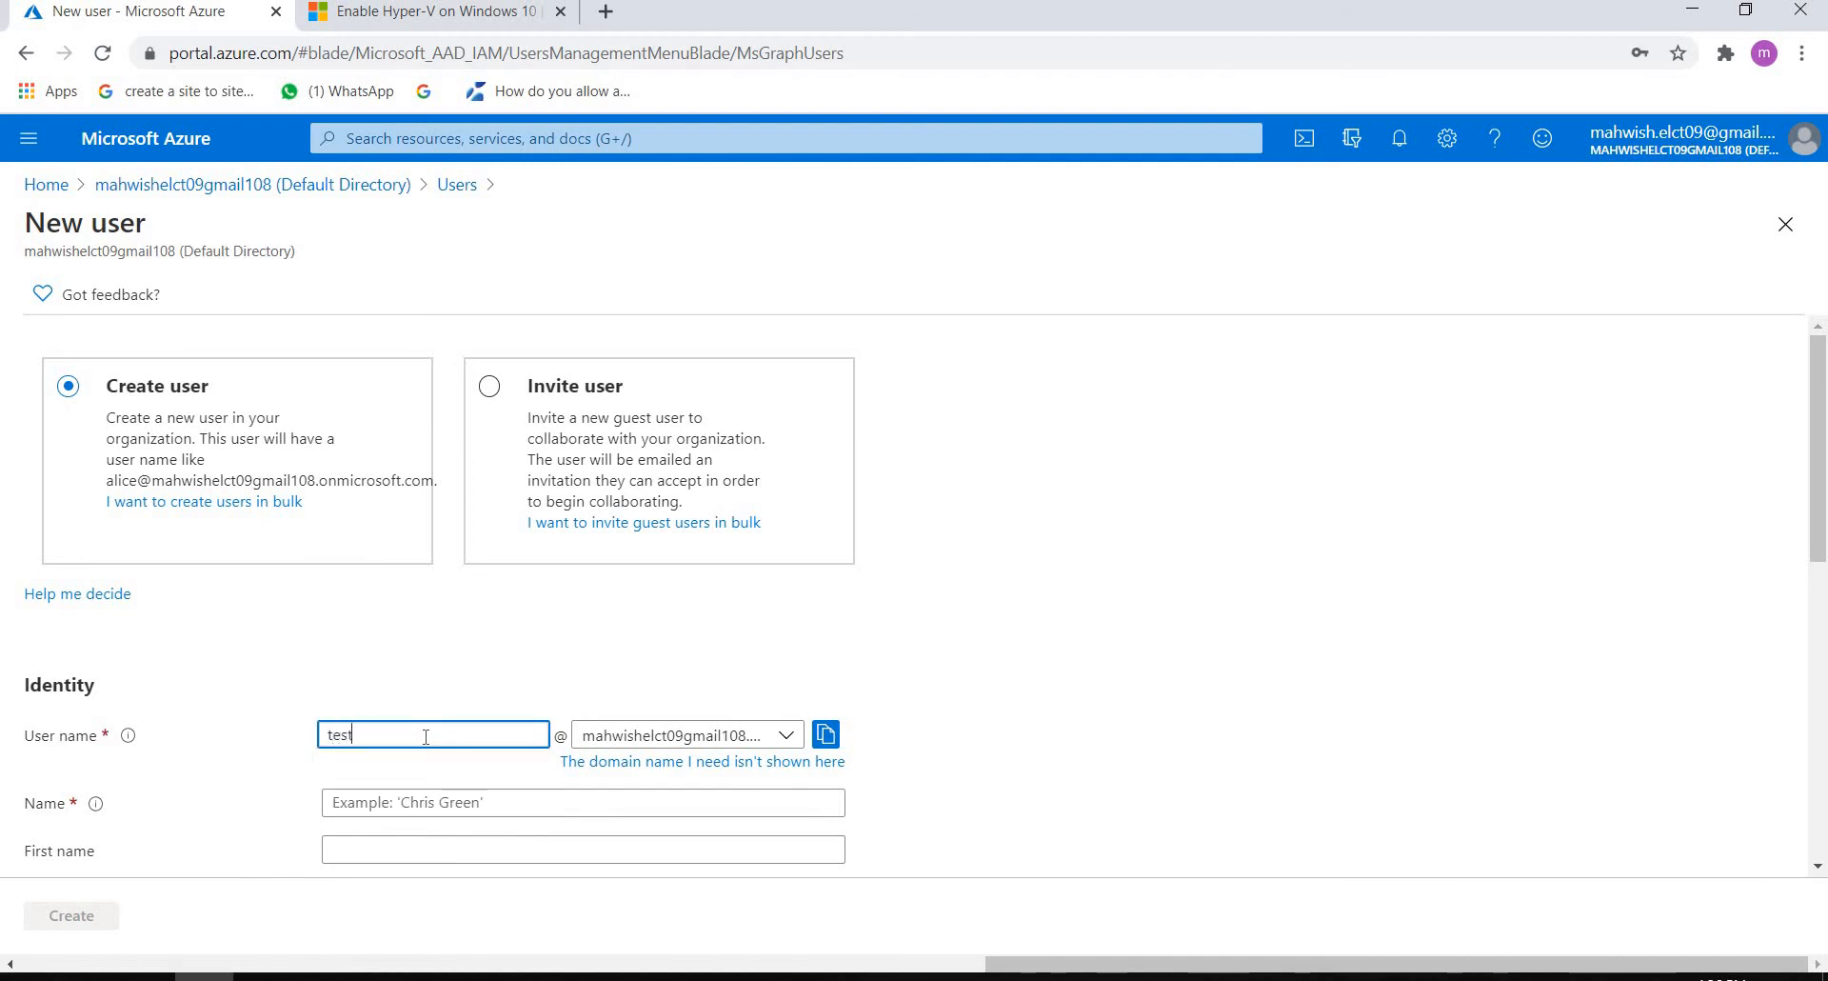
{"action": "type", "text": "admin"}
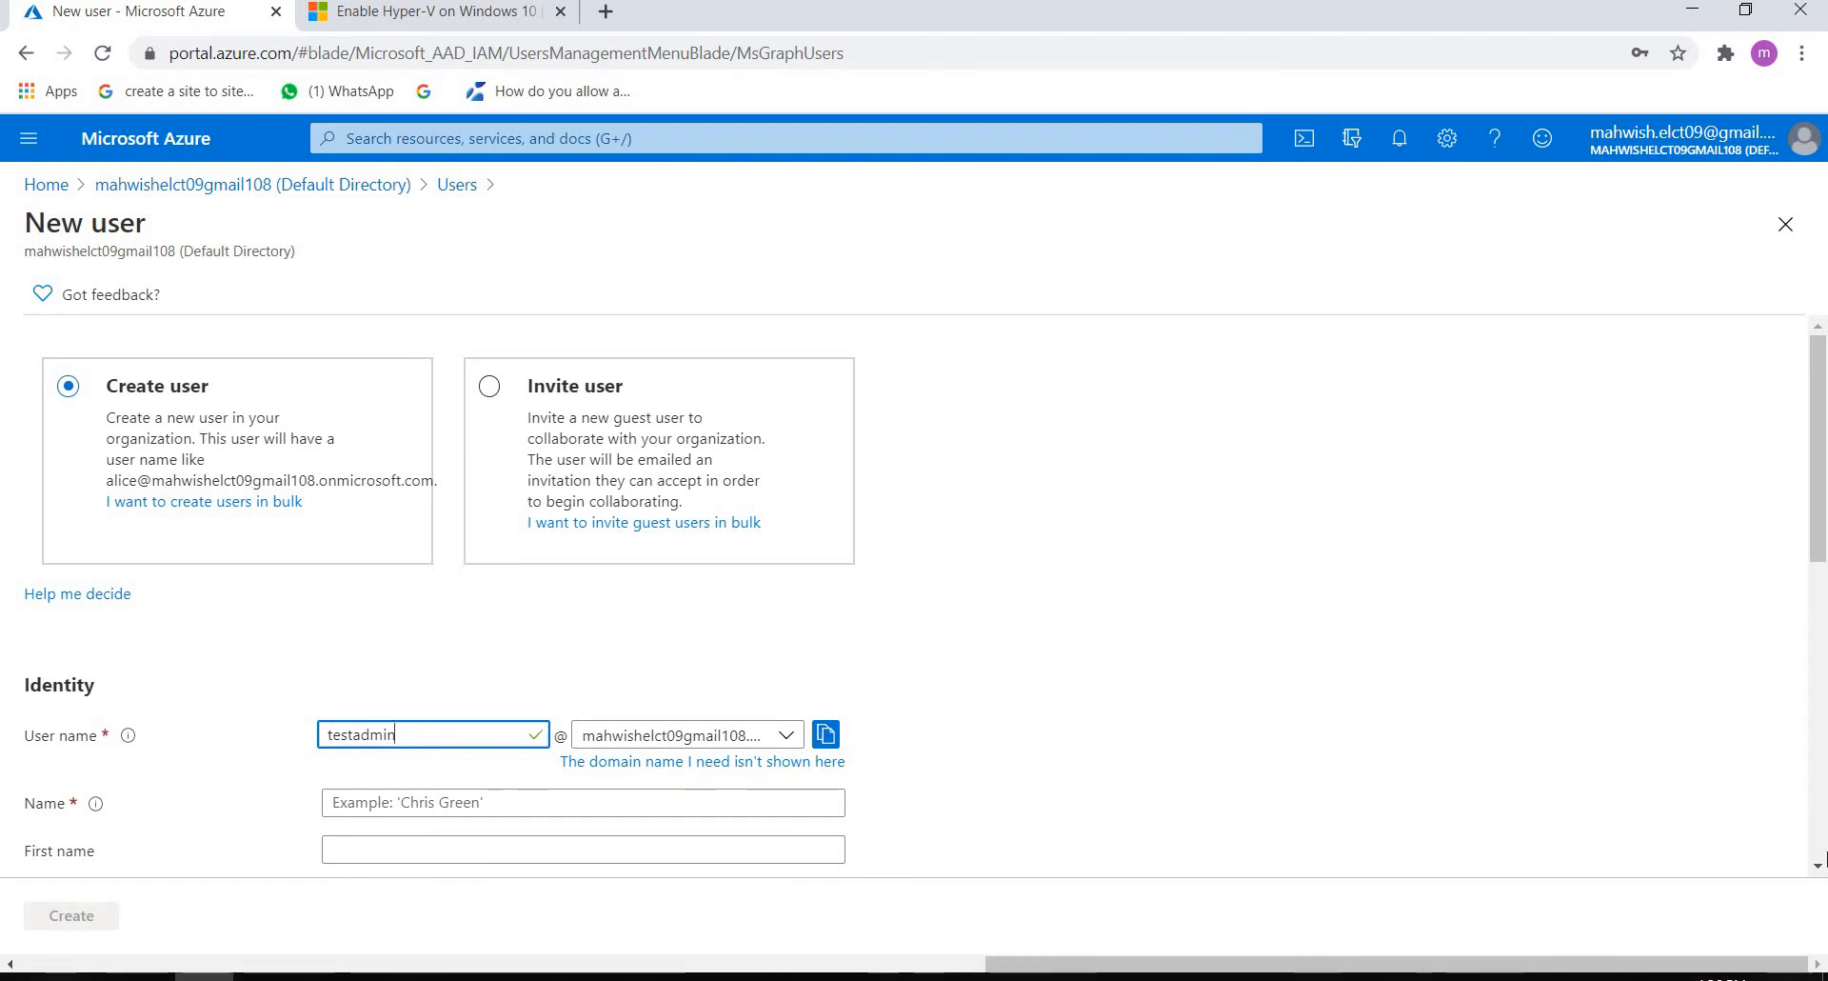
Step: Set both the name and the first name of the new user to testuser
{"action": "scroll", "coordinate": [1825, 857], "scroll_direction": "down", "scroll_amount": 5}
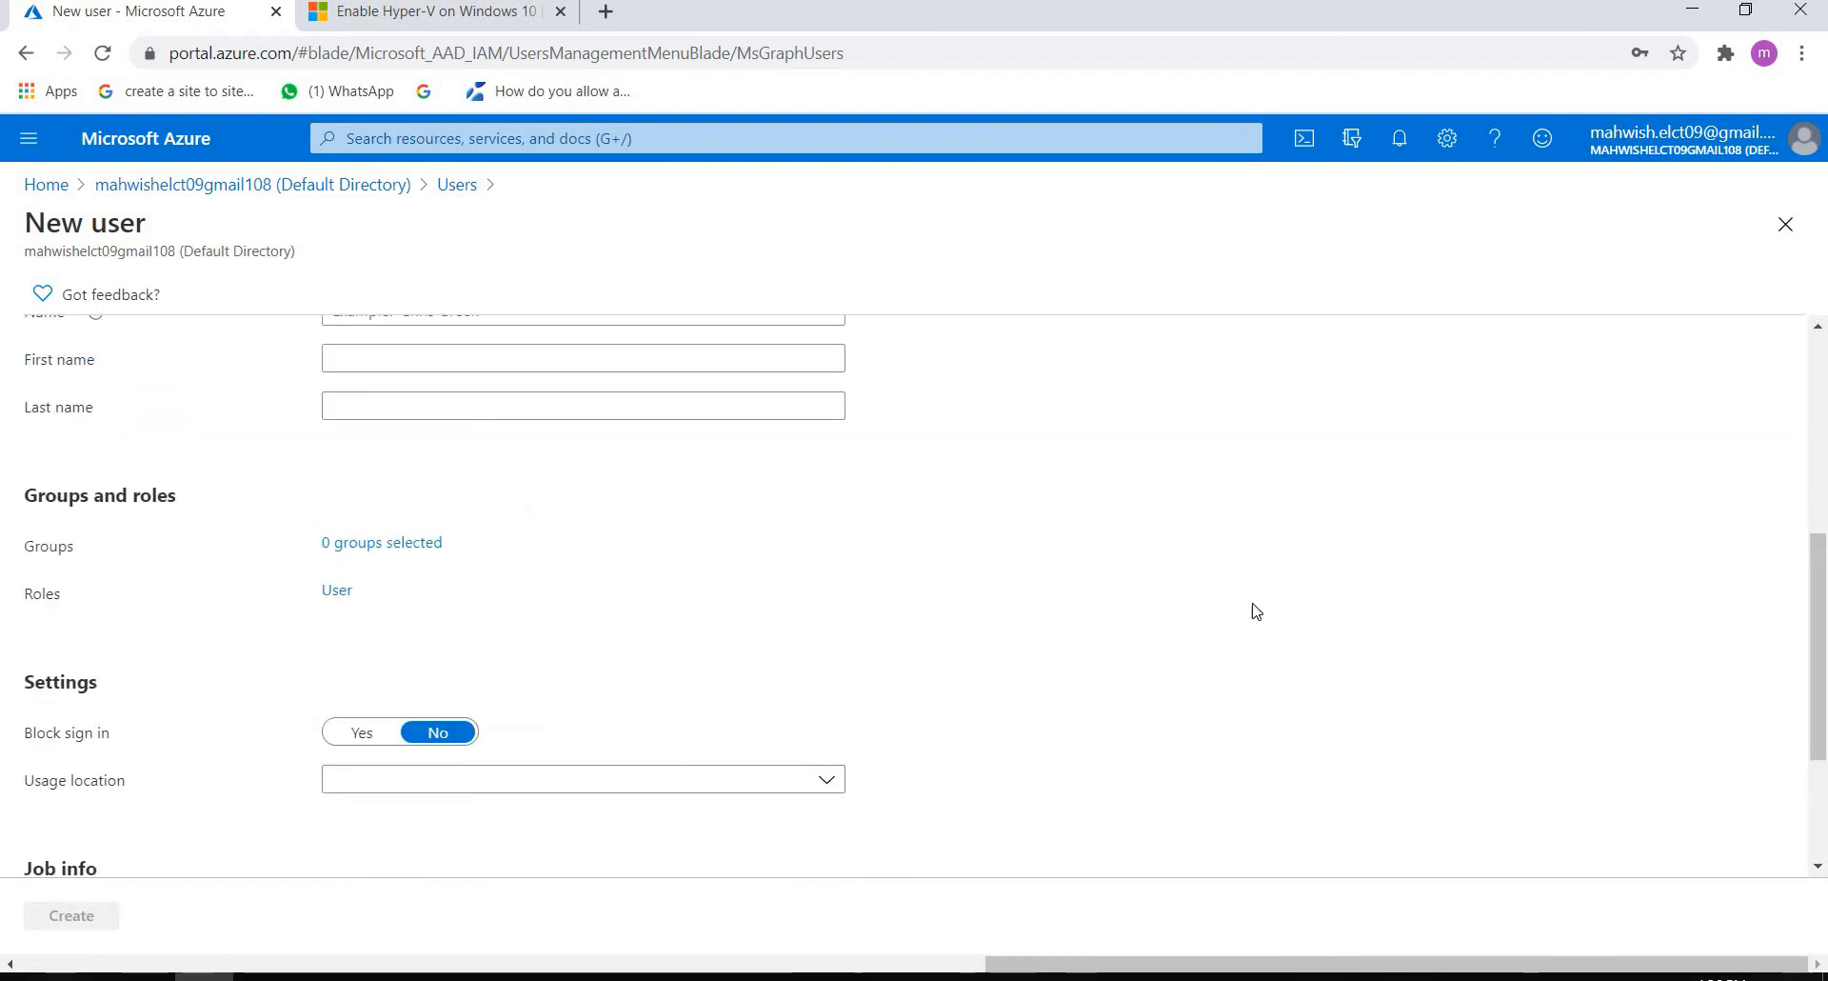
{"action": "scroll", "coordinate": [1252, 608], "scroll_direction": "up", "scroll_amount": 5}
{"action": "left_click", "coordinate": [396, 802]}
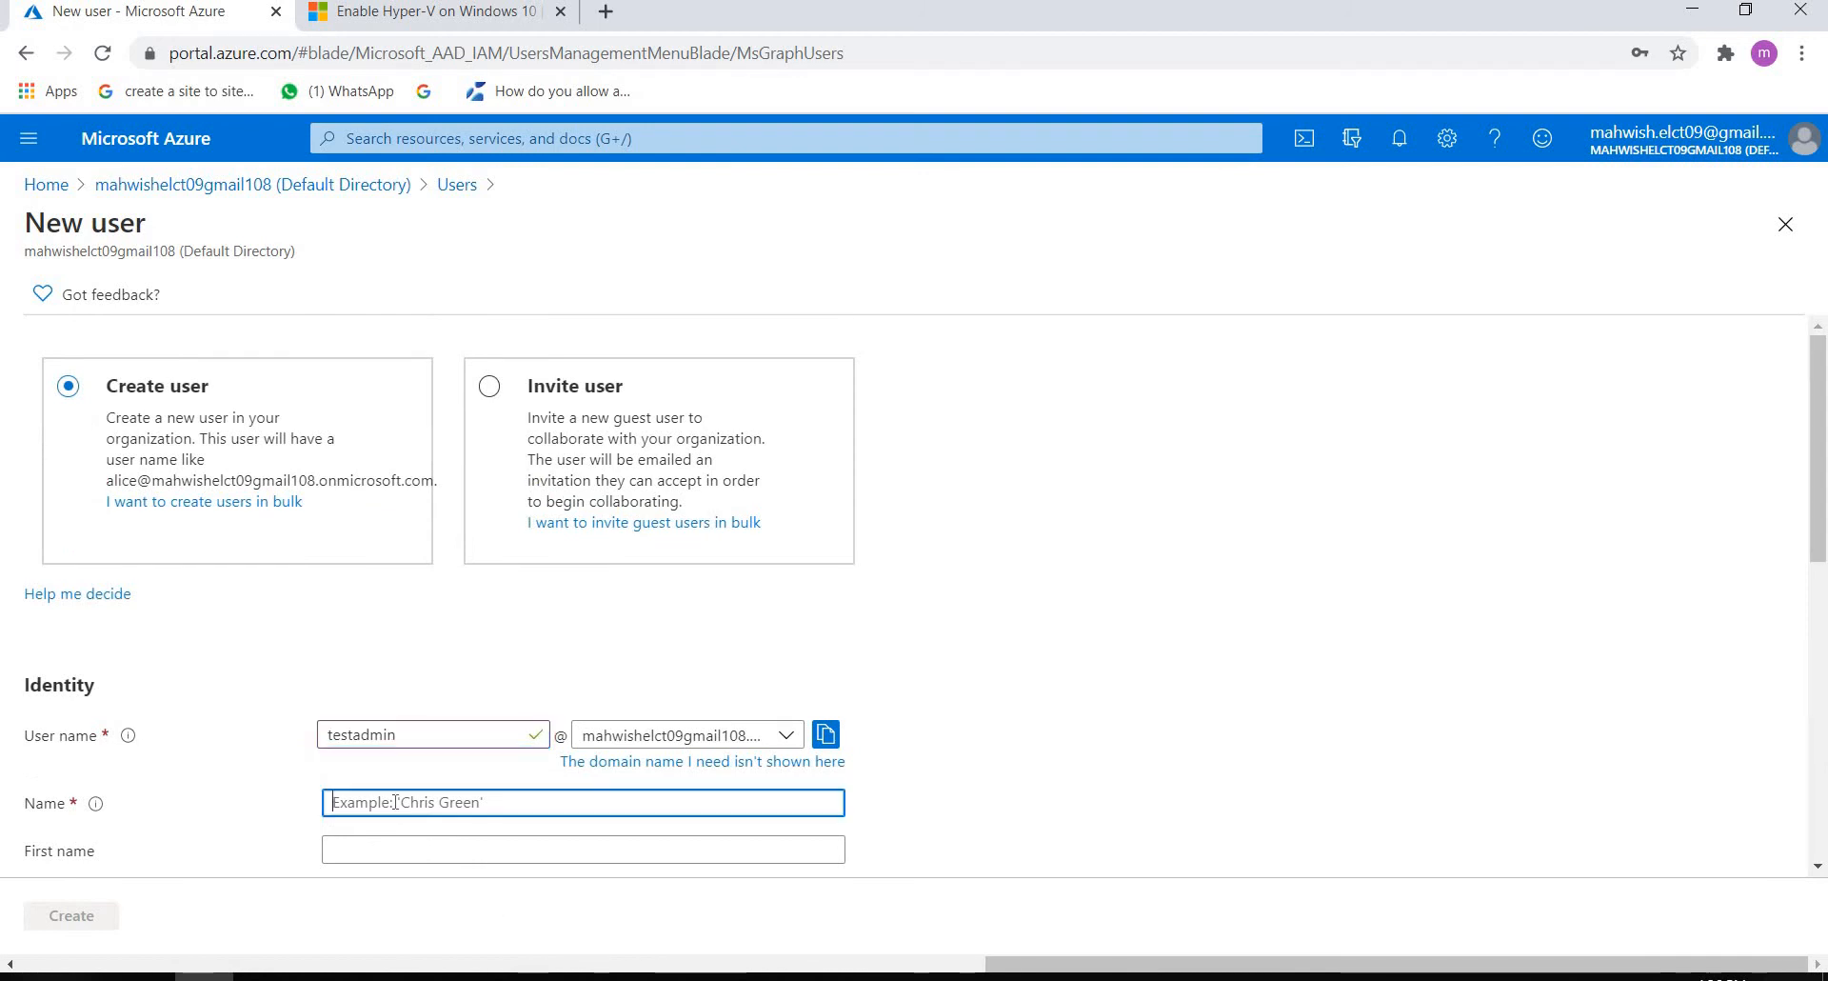
{"action": "type", "text": "test"}
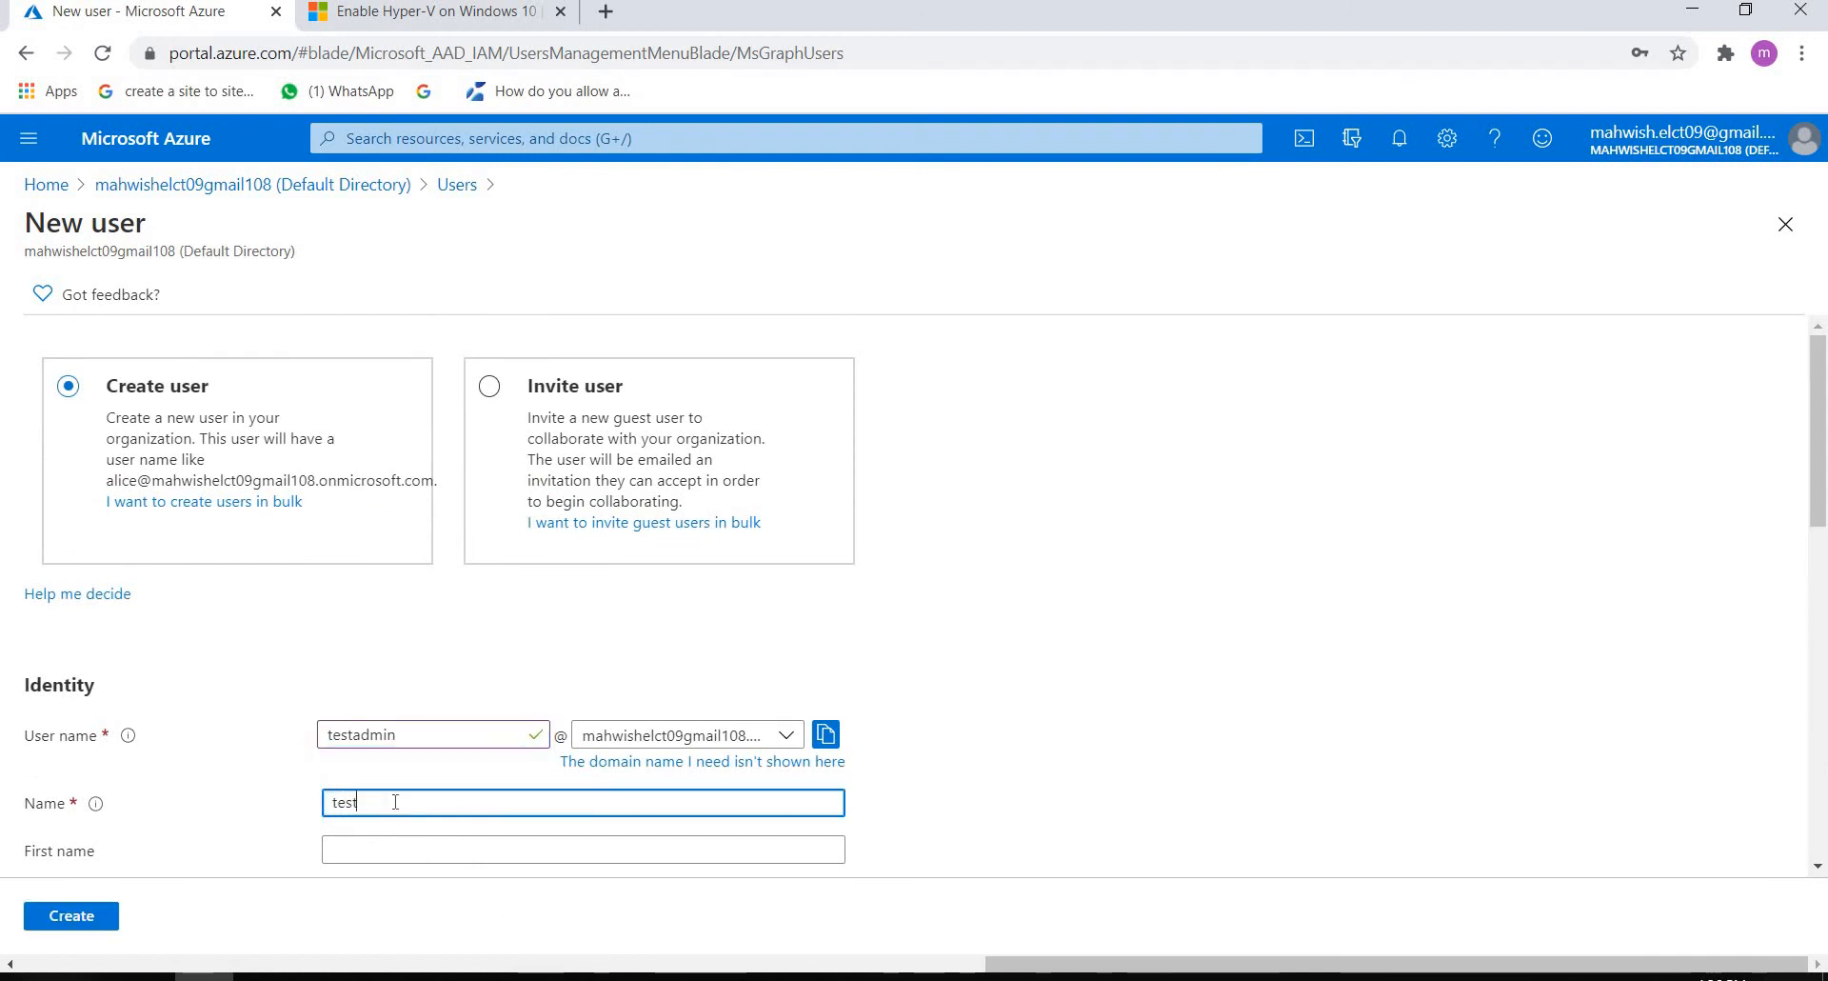
{"action": "type", "text": "user"}
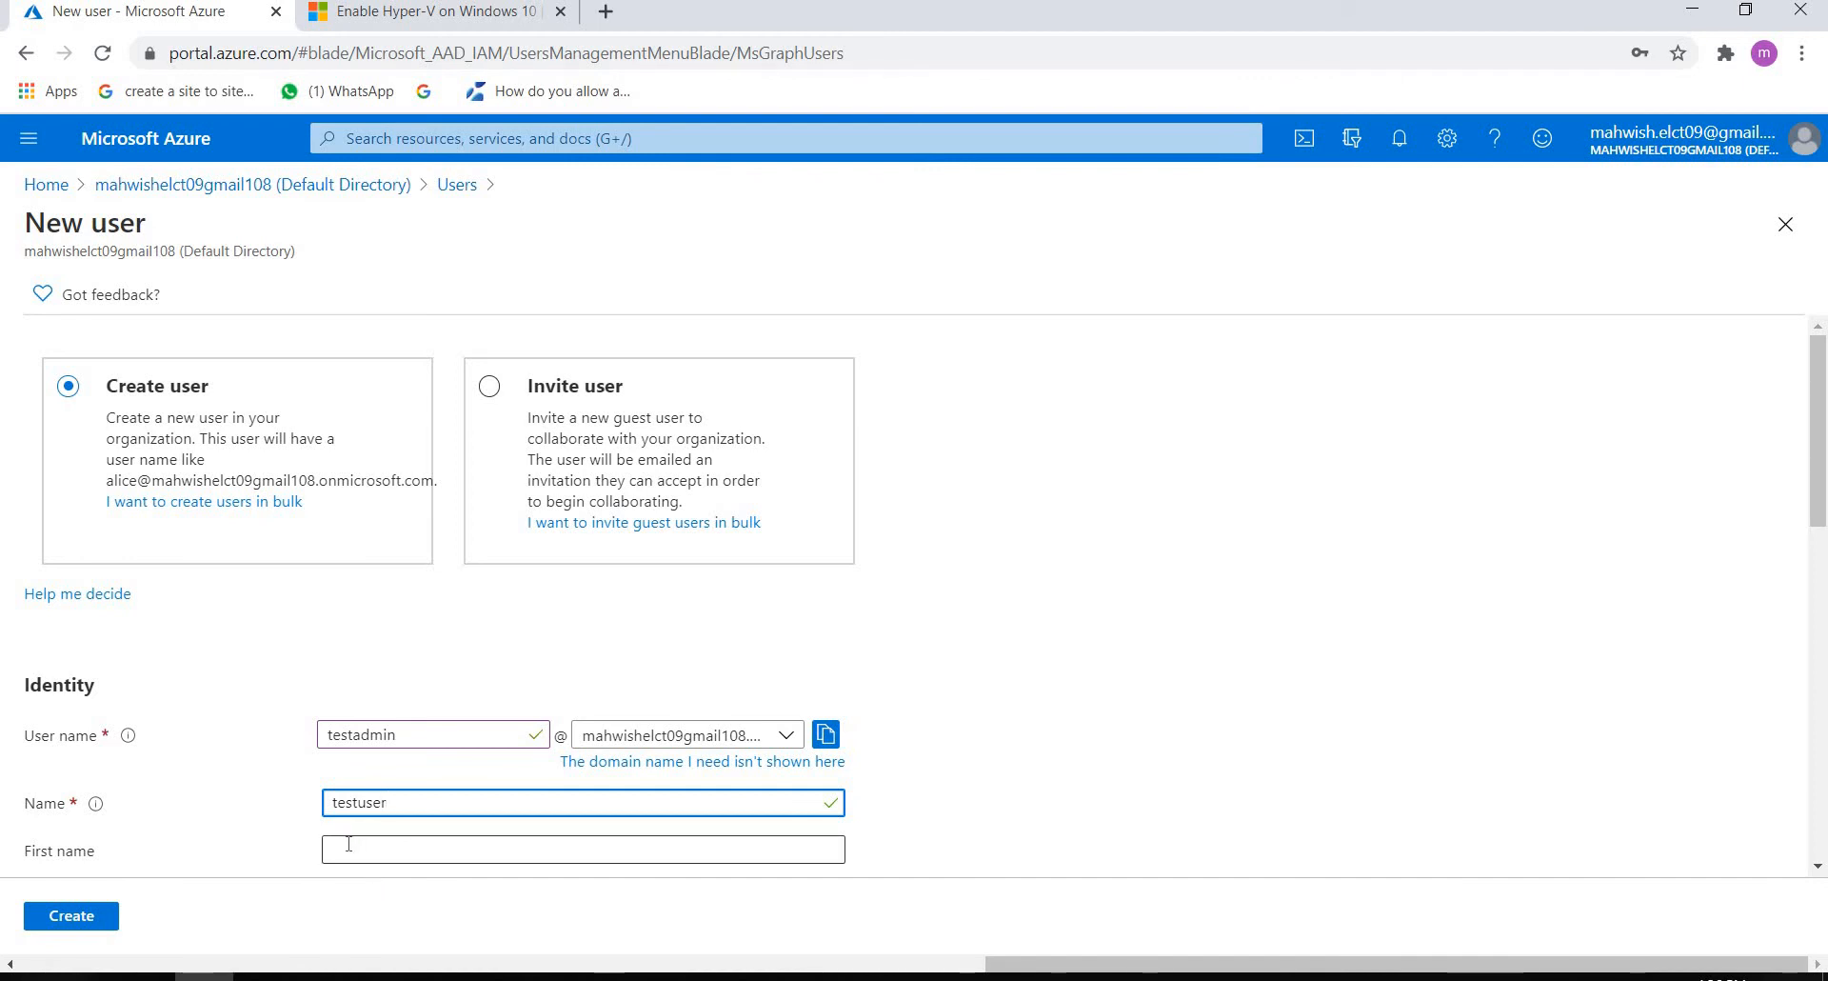
{"action": "left_click", "coordinate": [347, 856]}
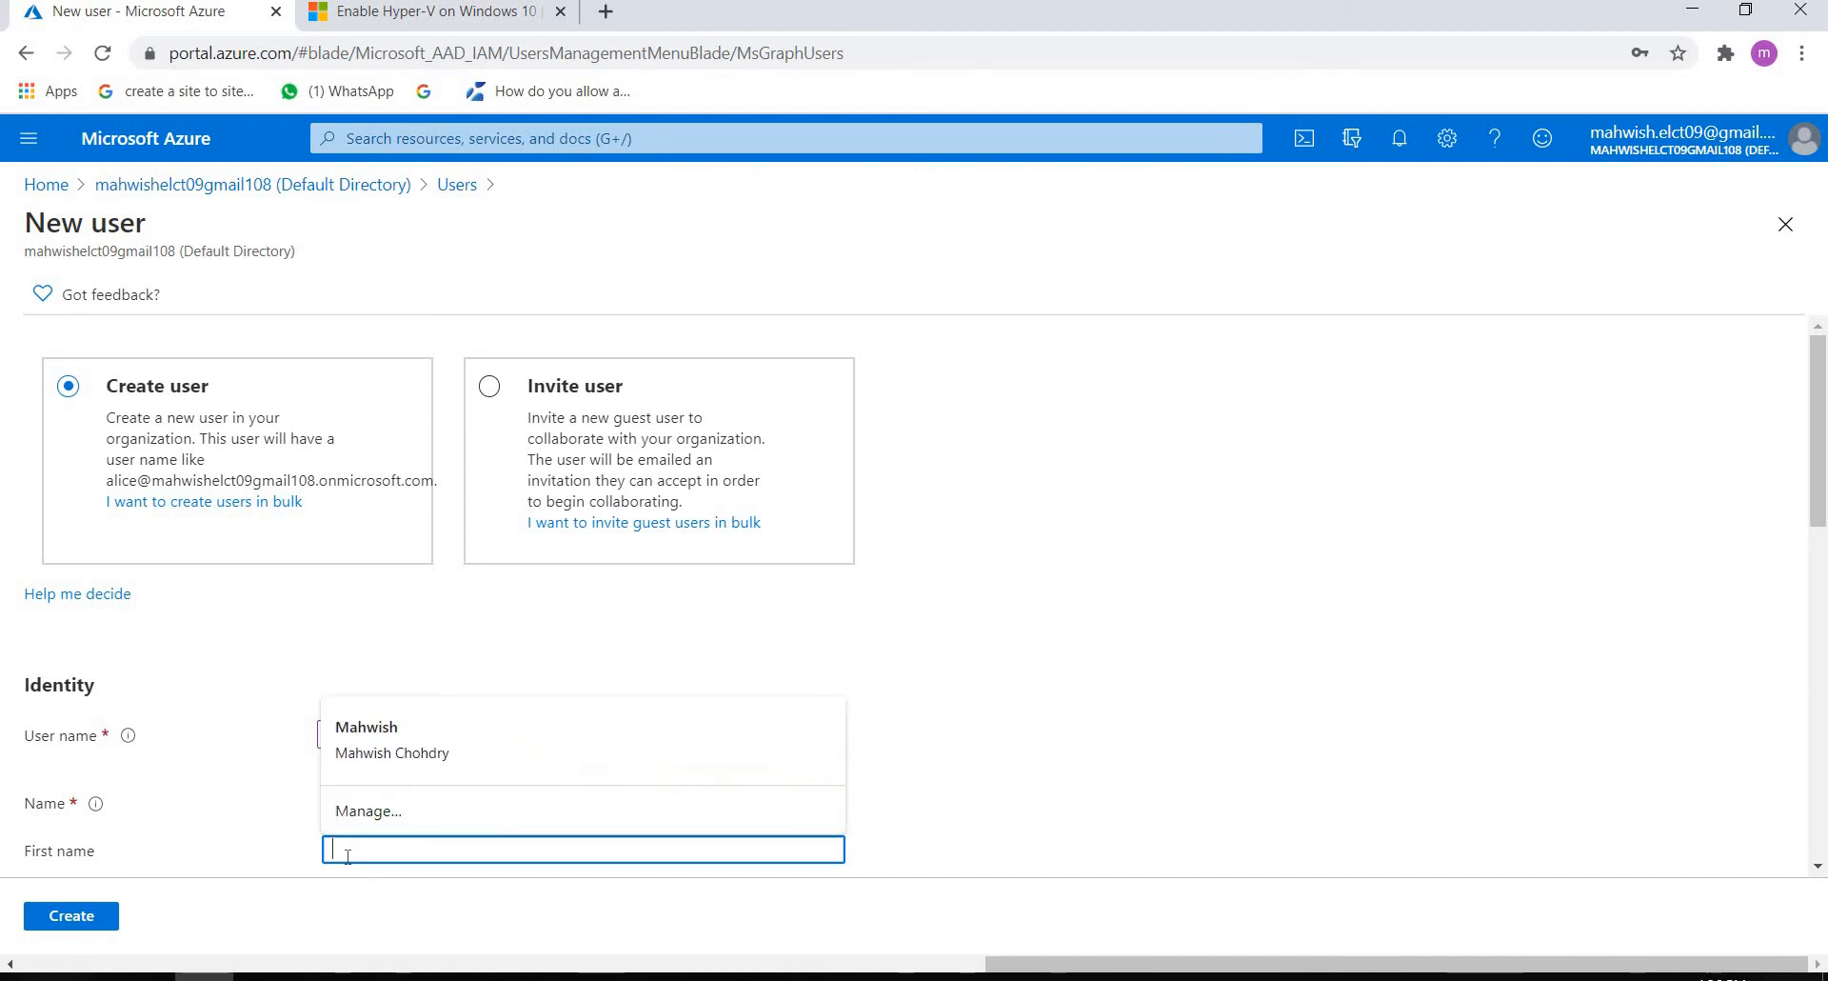
{"action": "type", "text": "testuser"}
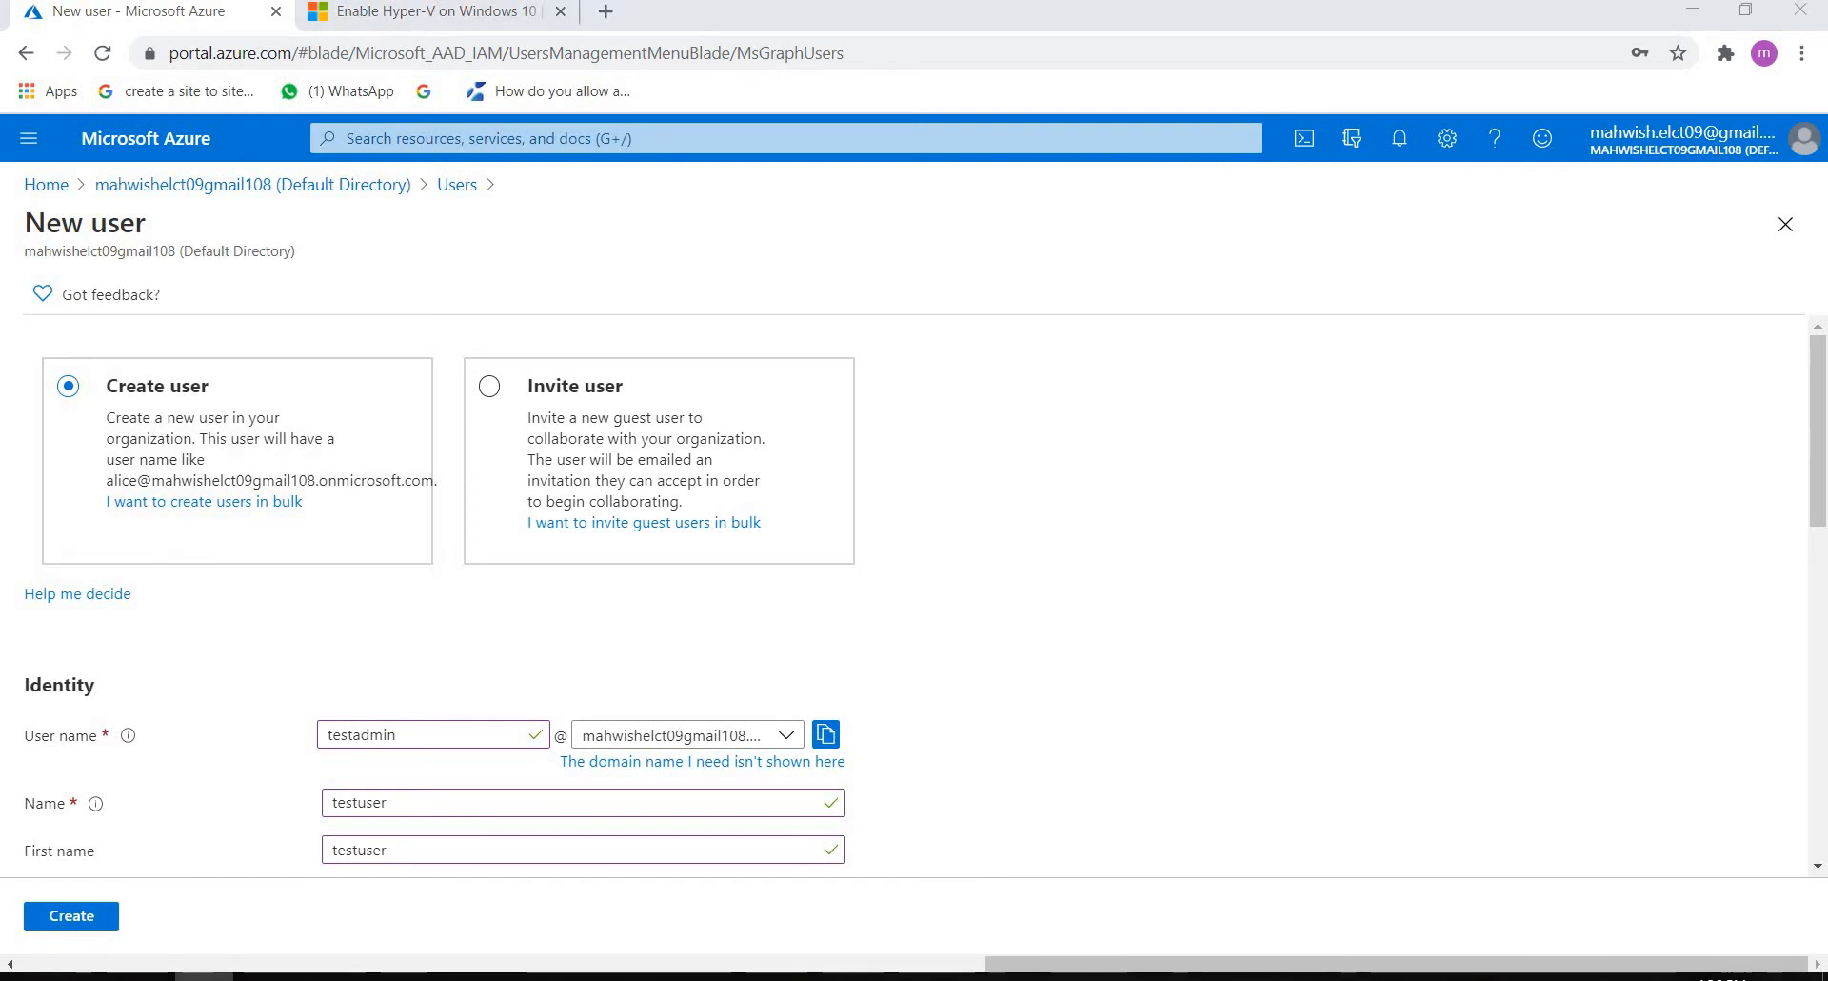
Step: Set the last name to testuser, keep the auto-generated password and the User role, and create the user
{"action": "scroll", "coordinate": [317, 403], "scroll_direction": "down", "scroll_amount": 4}
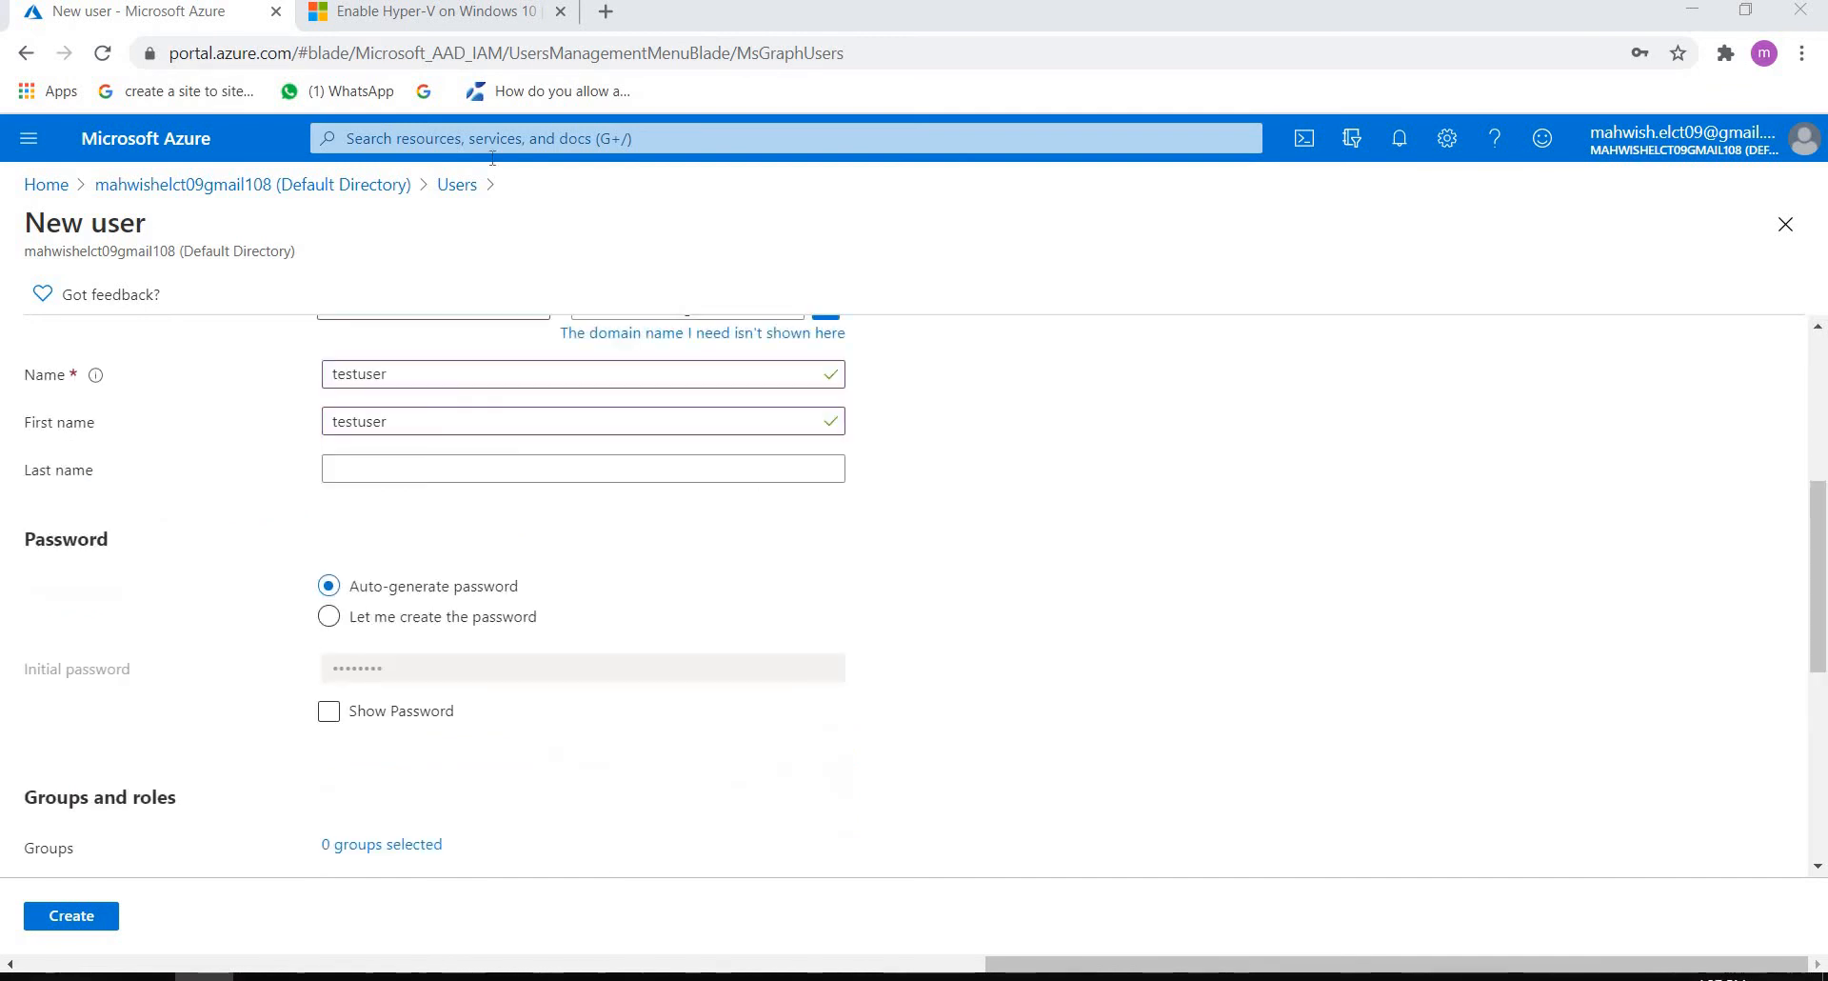
{"action": "left_click", "coordinate": [360, 470]}
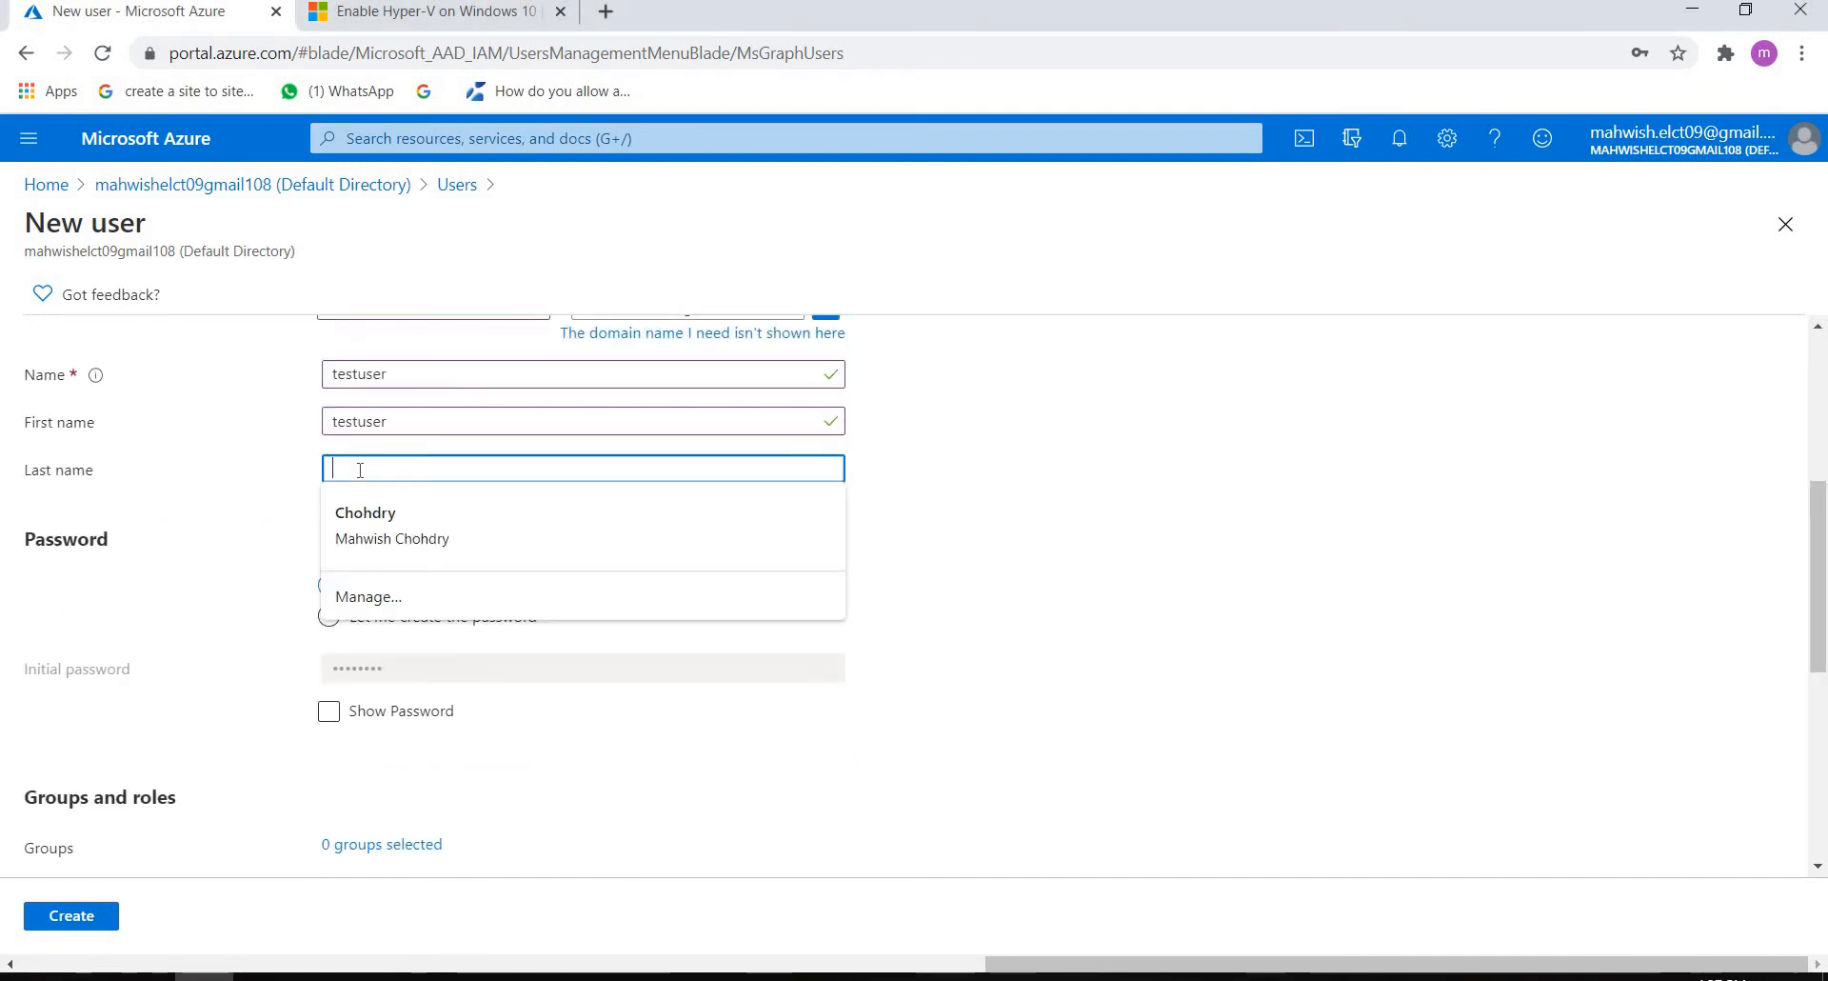
{"action": "type", "text": "test"}
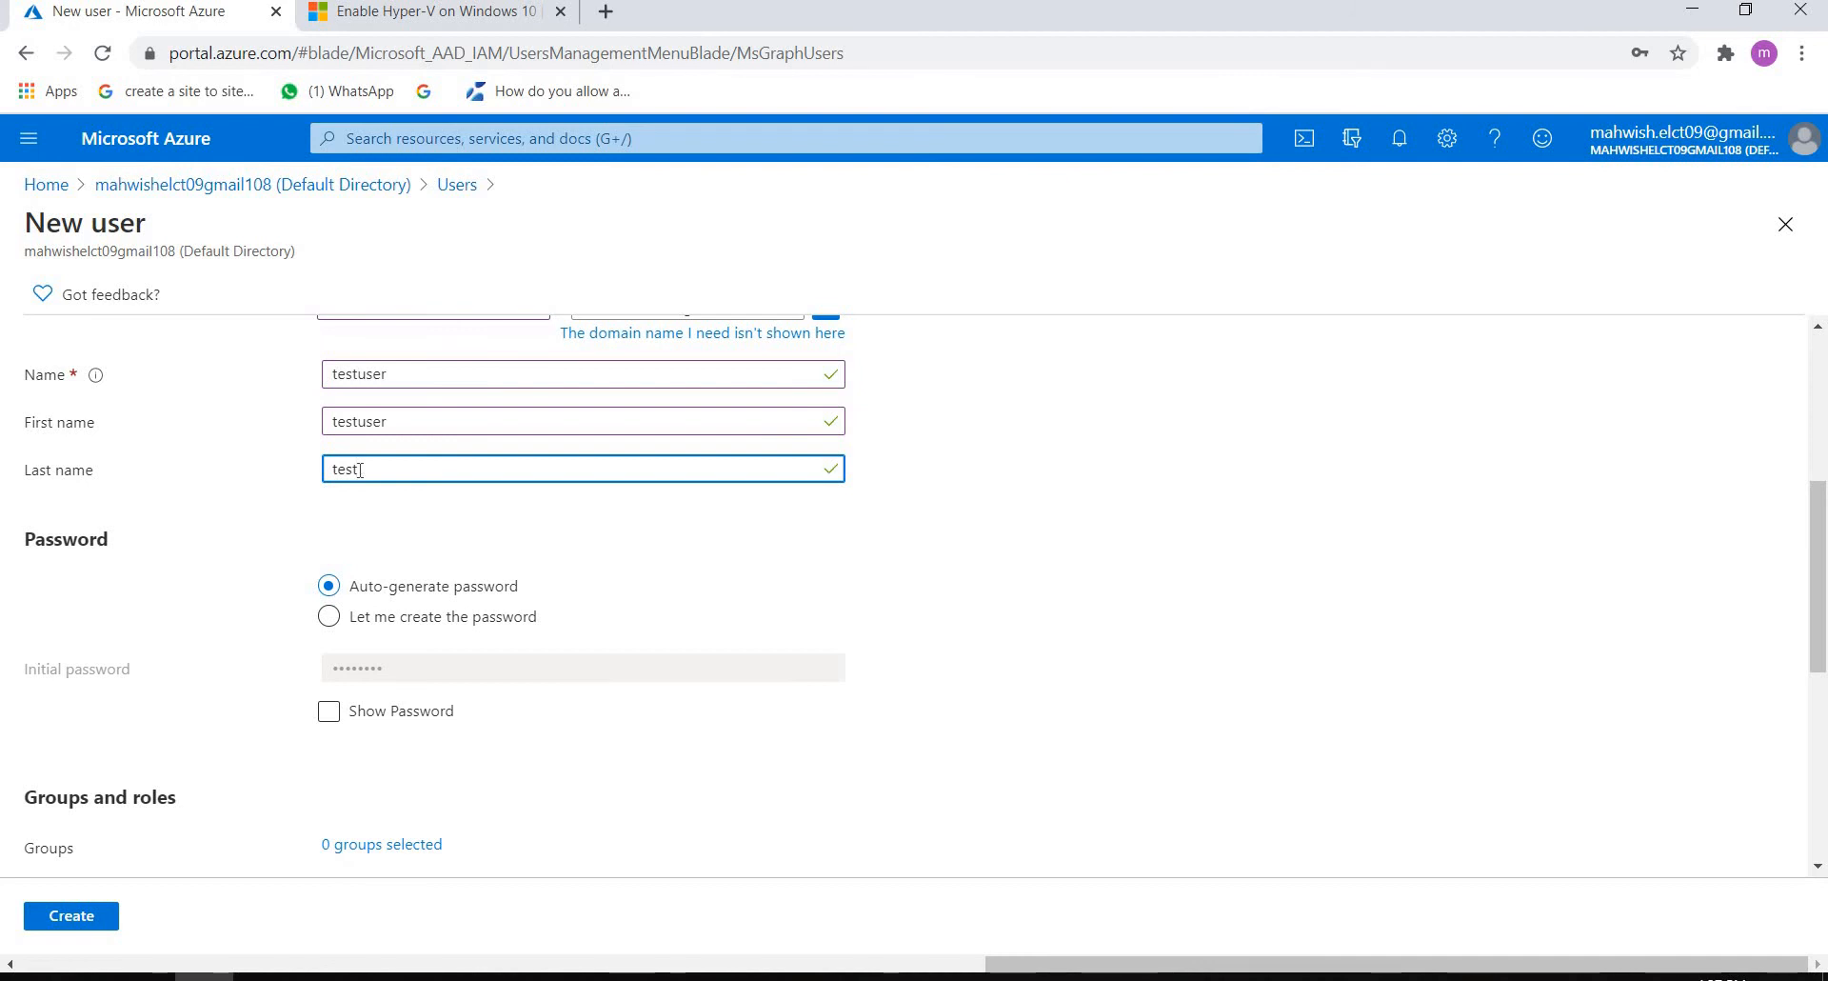
{"action": "type", "text": "user"}
{"action": "left_click", "coordinate": [1817, 866]}
{"action": "scroll", "coordinate": [1817, 876], "scroll_direction": "down", "scroll_amount": 4}
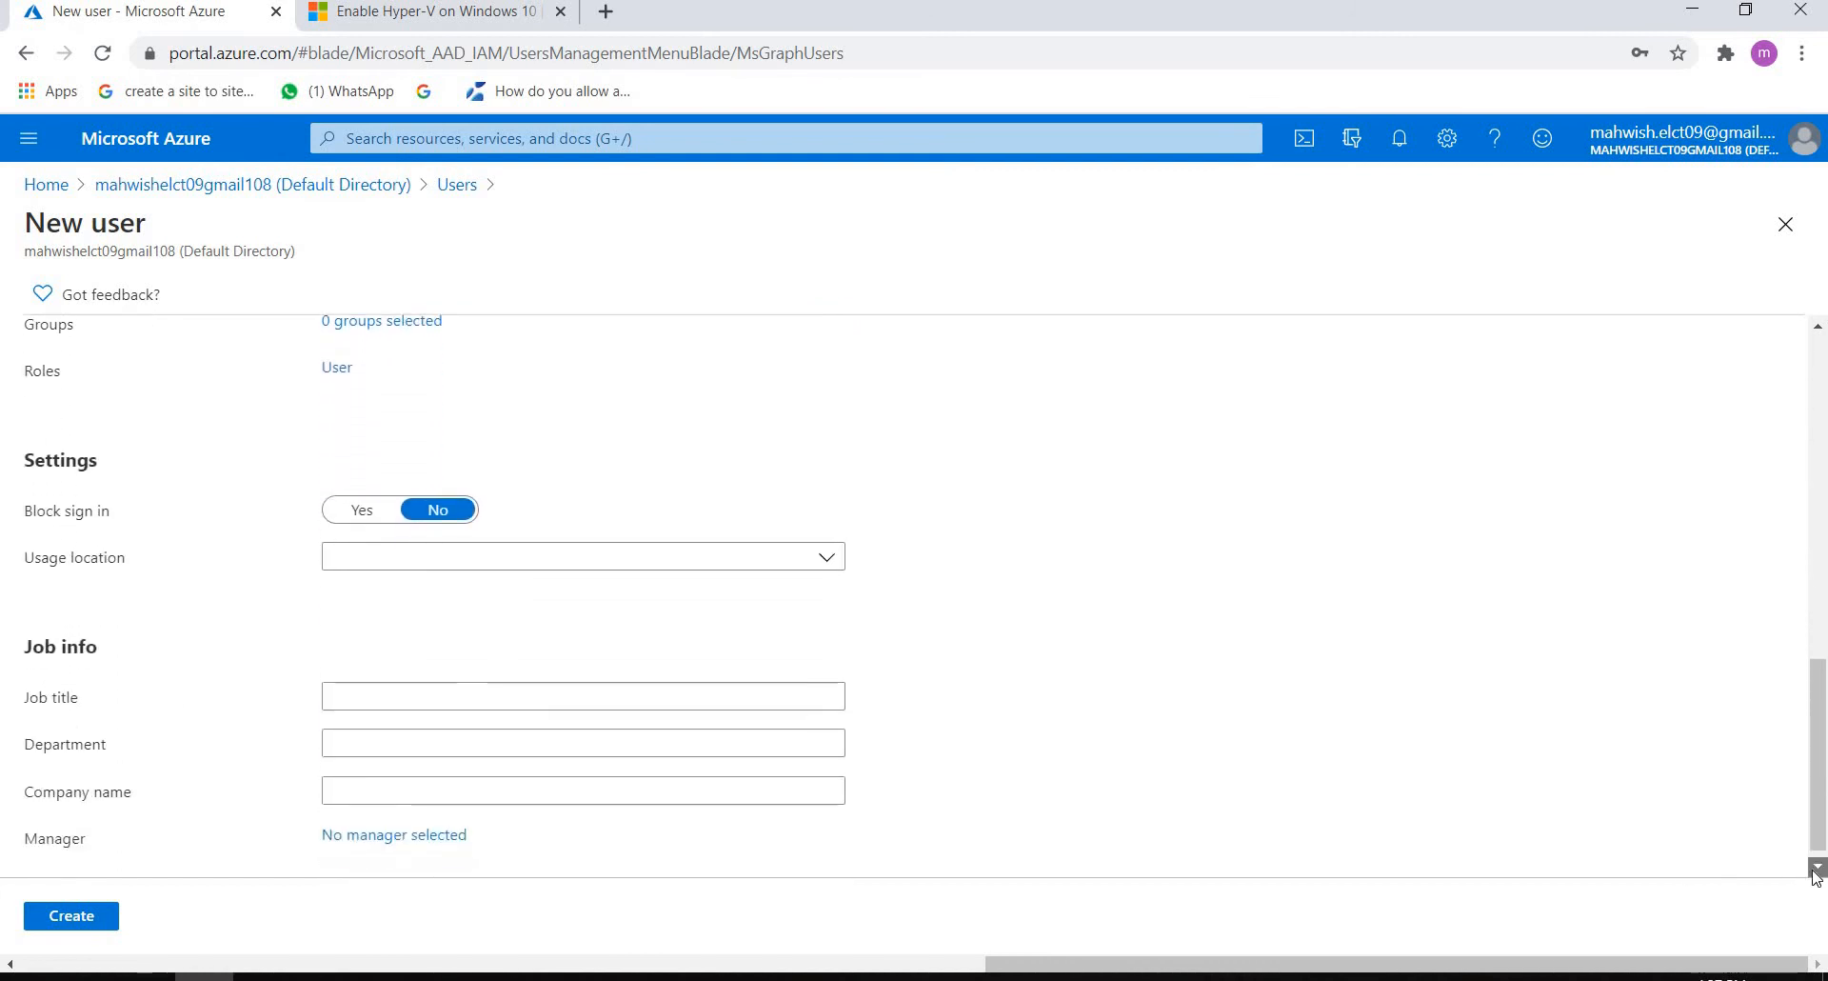
{"action": "left_click", "coordinate": [61, 919]}
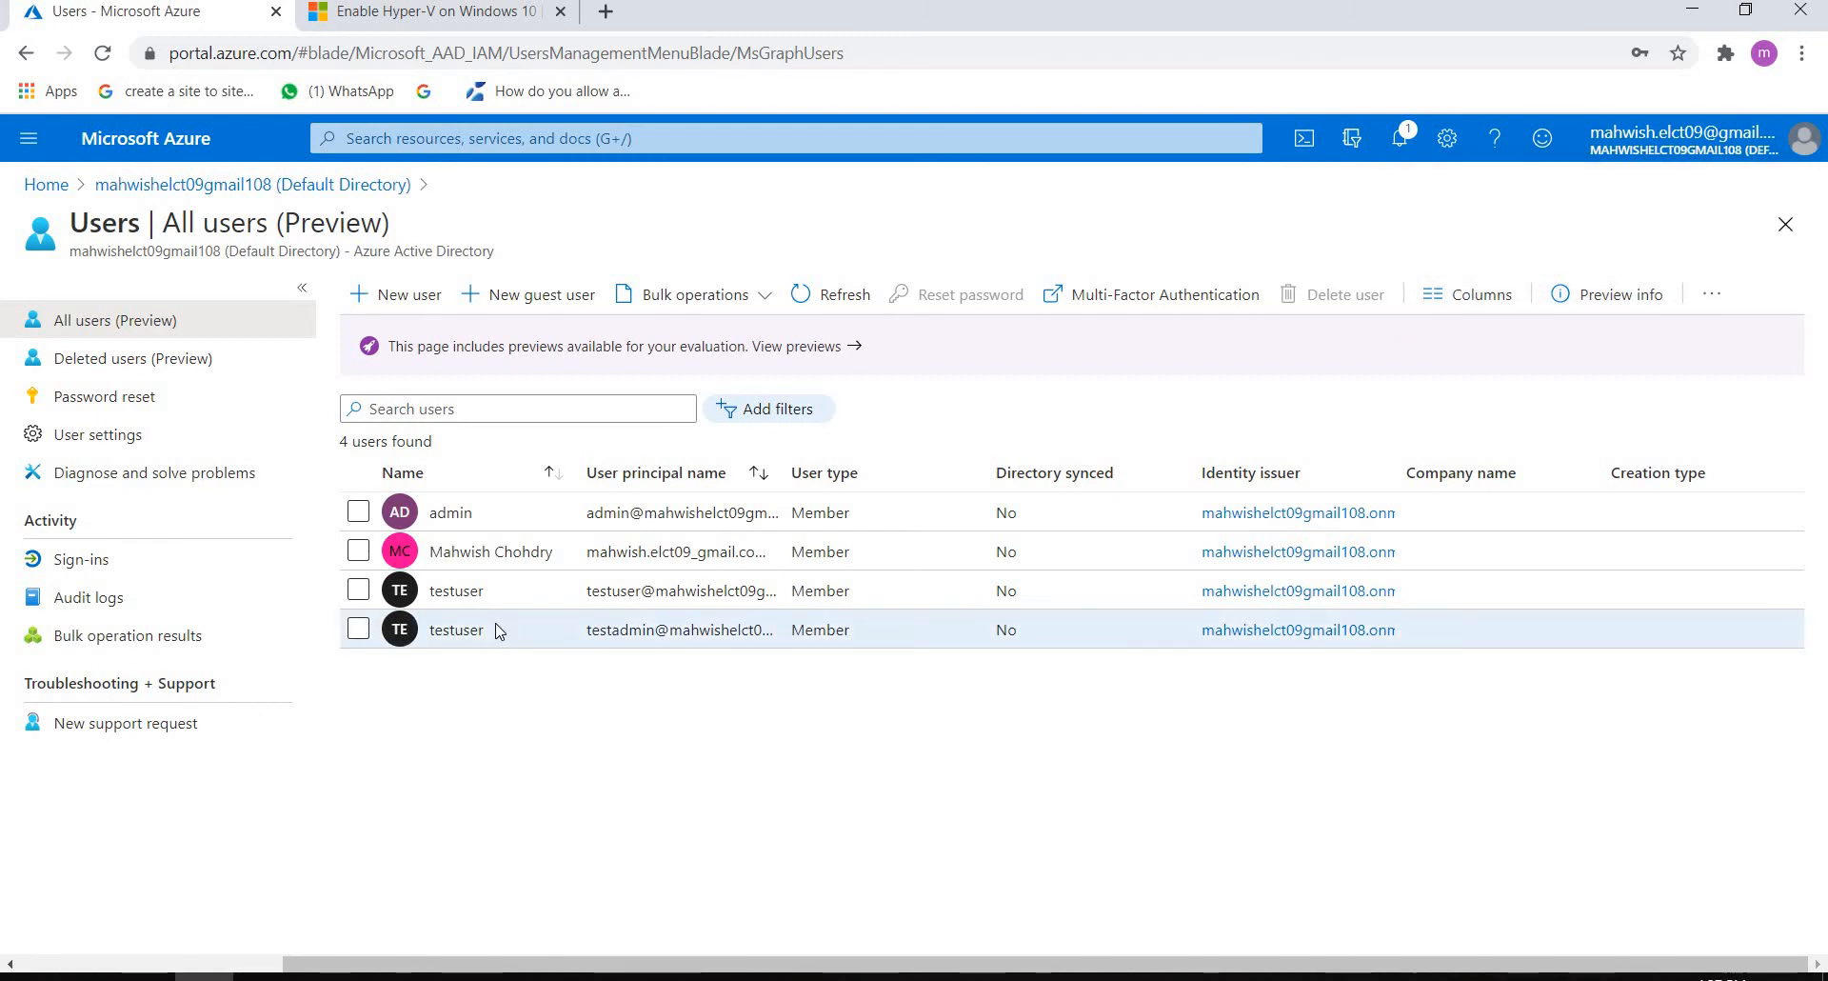
Step: Assign the Global administrator directory role to the testadmin account and return to the portal home page
{"action": "left_click", "coordinate": [457, 629]}
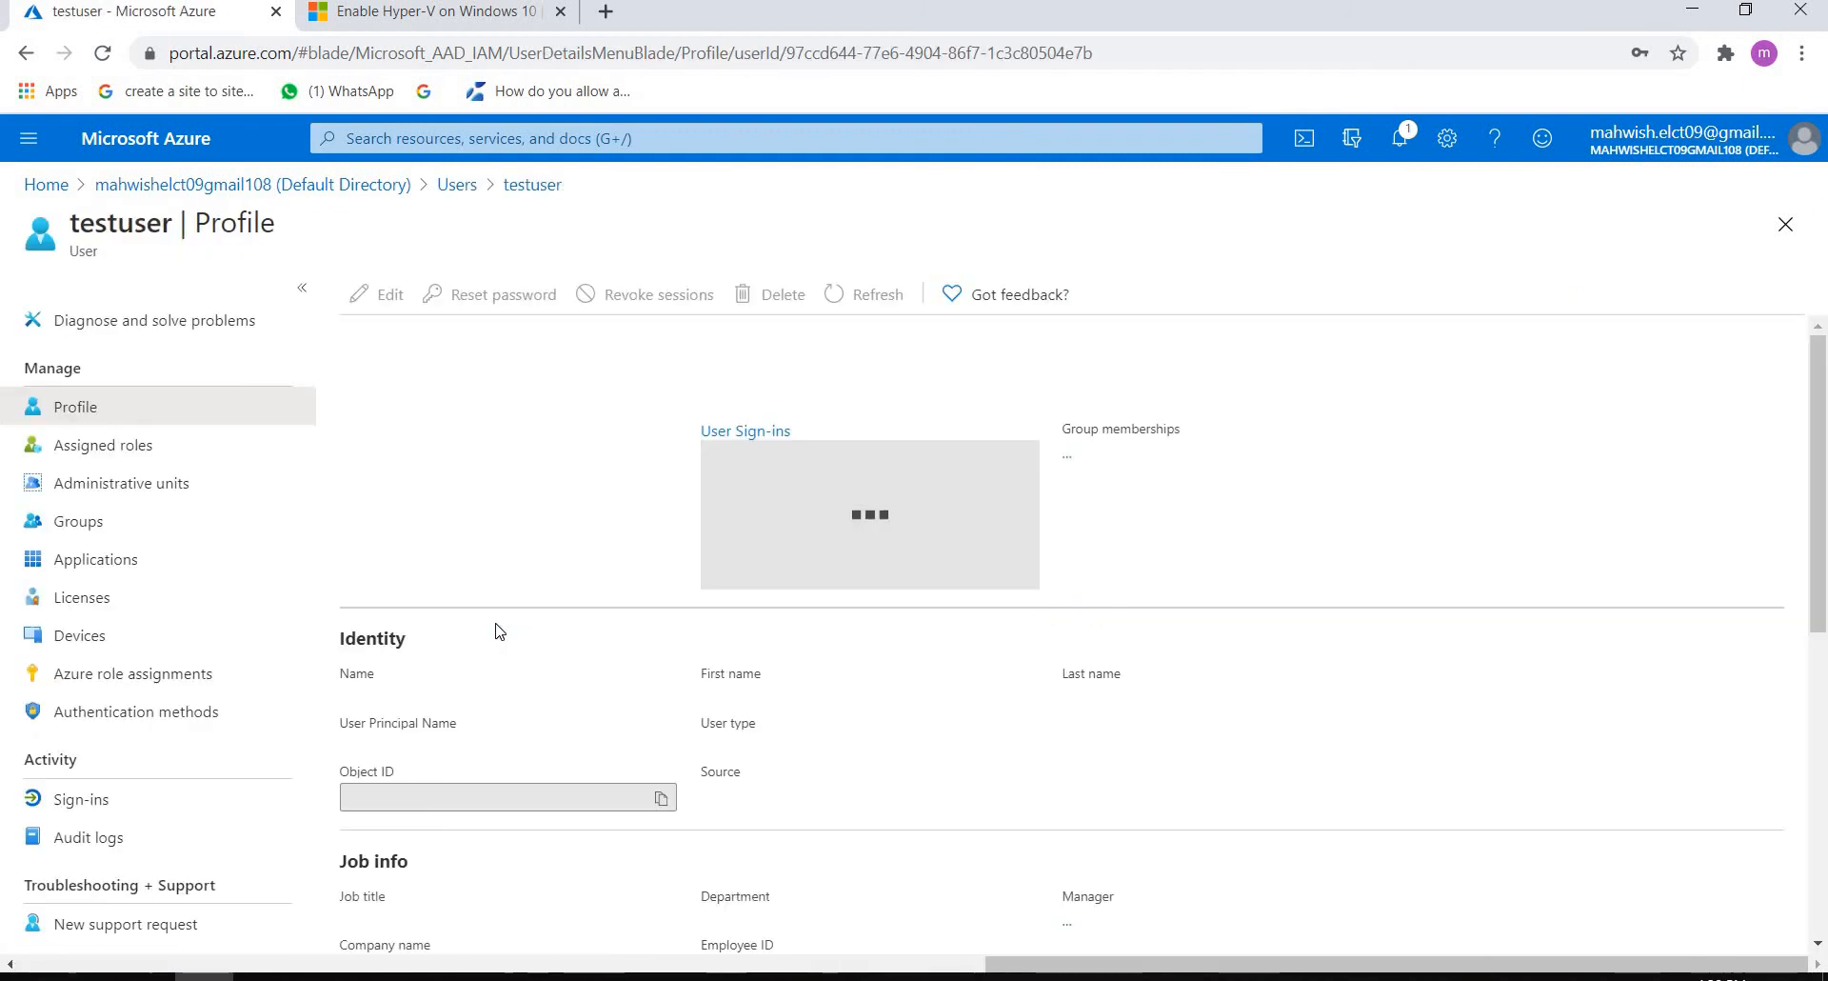
{"action": "left_click", "coordinate": [70, 458]}
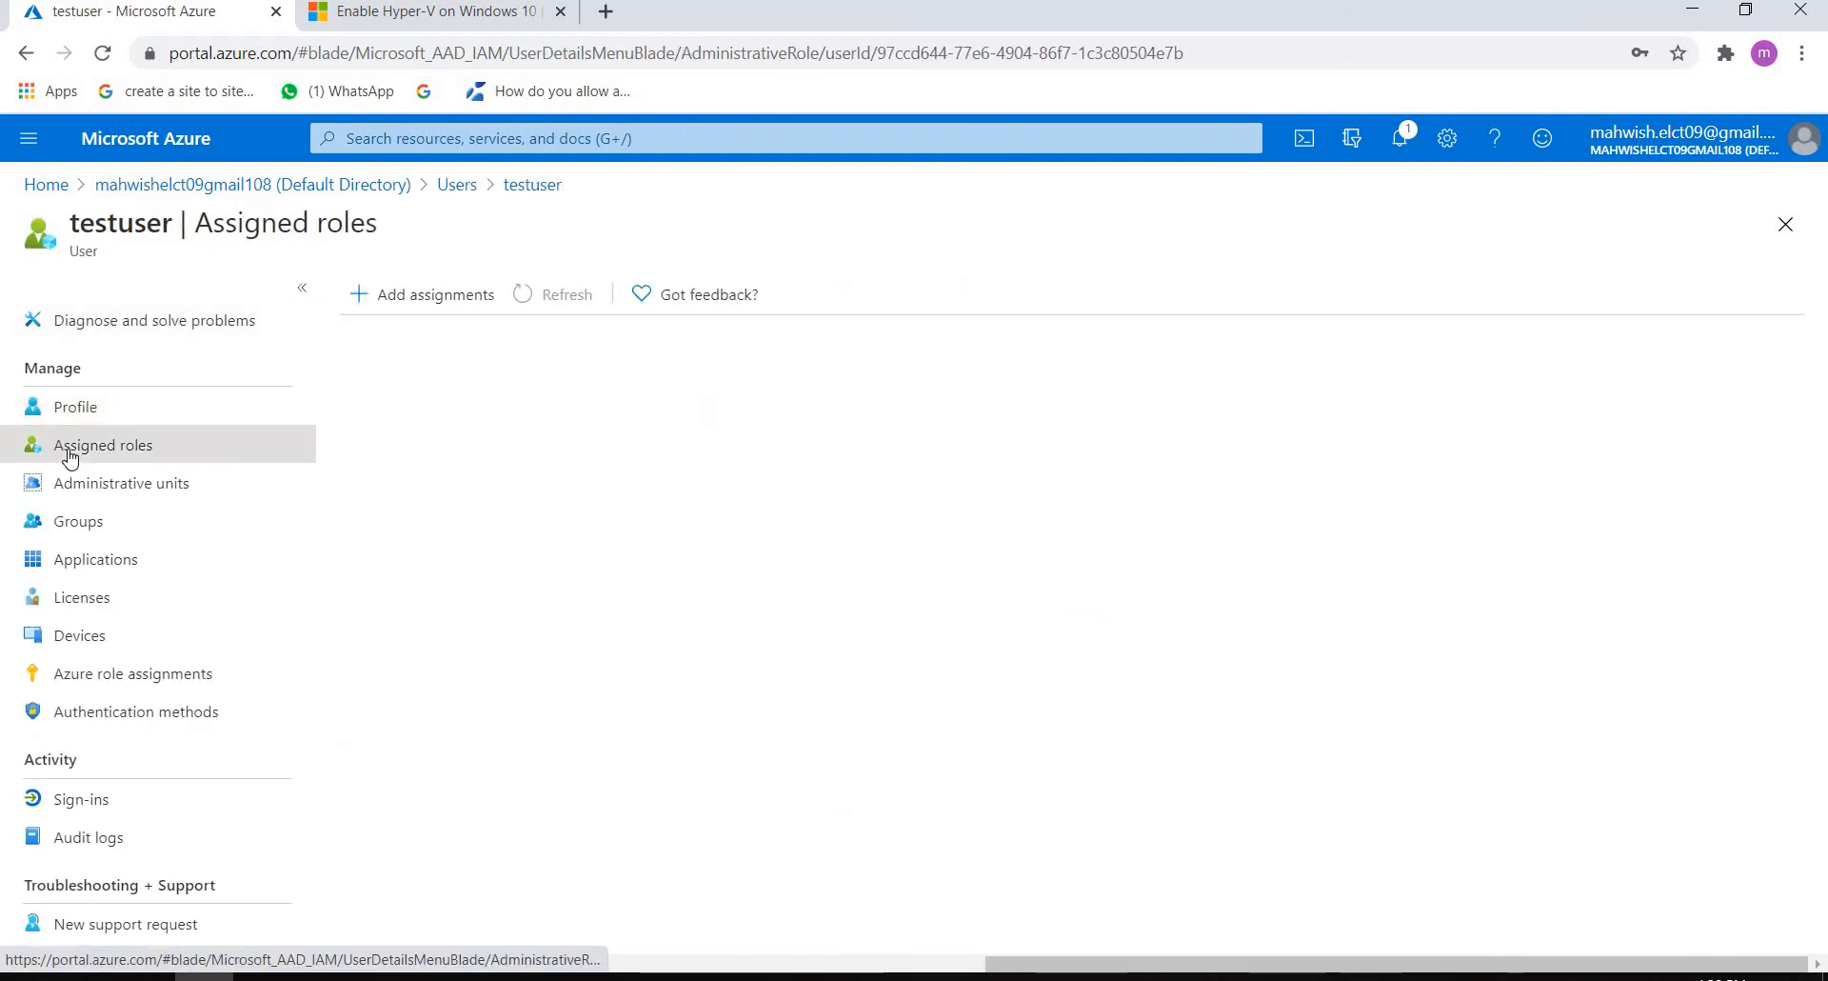
{"action": "left_click", "coordinate": [415, 293]}
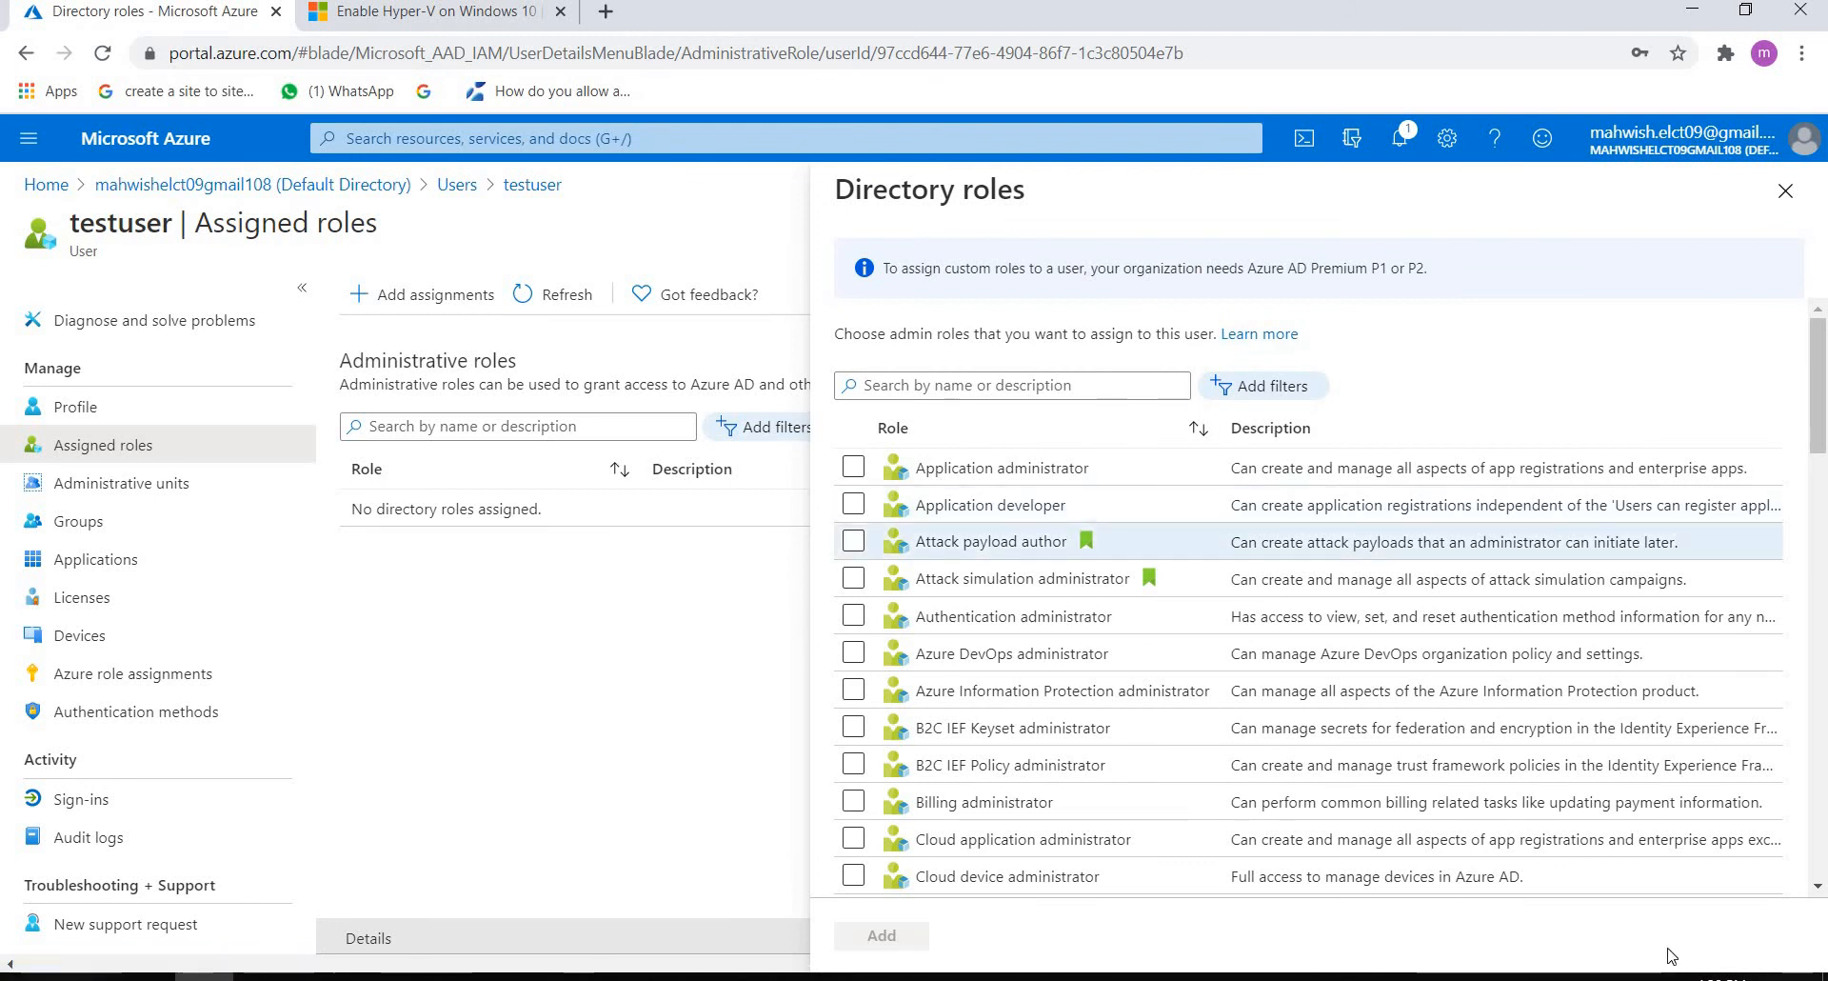
{"action": "left_click", "coordinate": [1818, 889]}
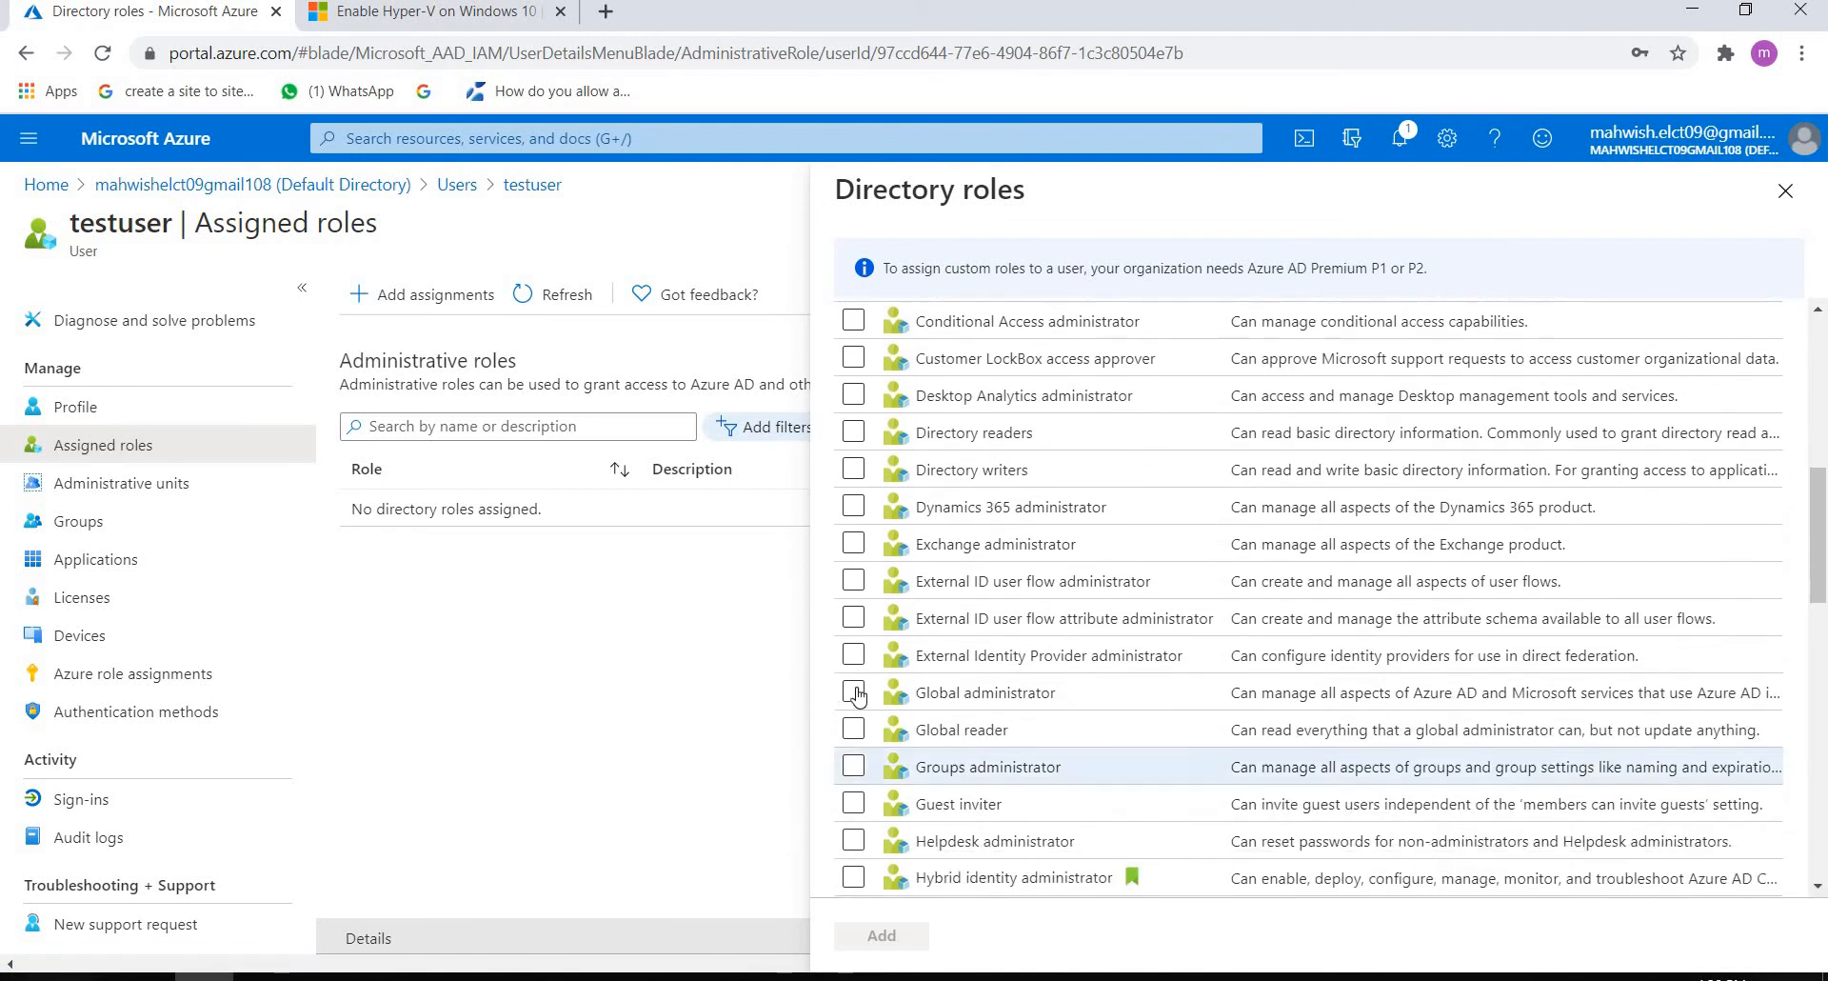
{"action": "left_click", "coordinate": [864, 696]}
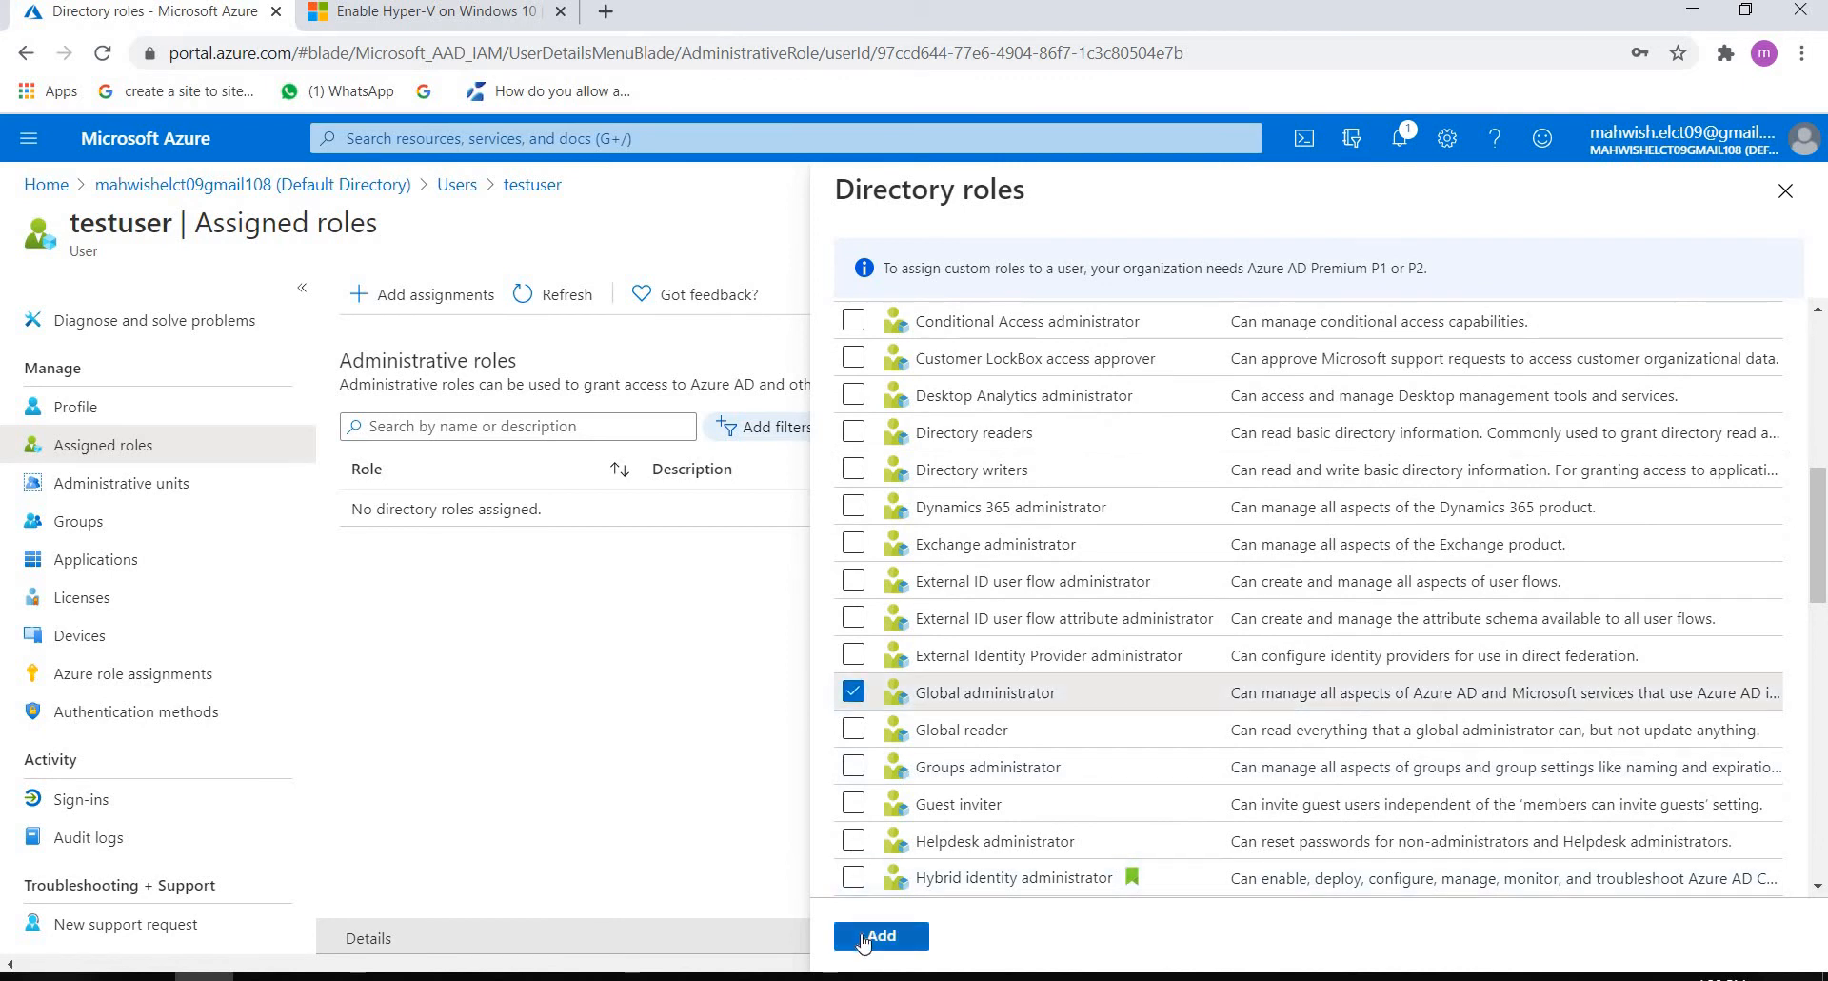
{"action": "left_click", "coordinate": [881, 935]}
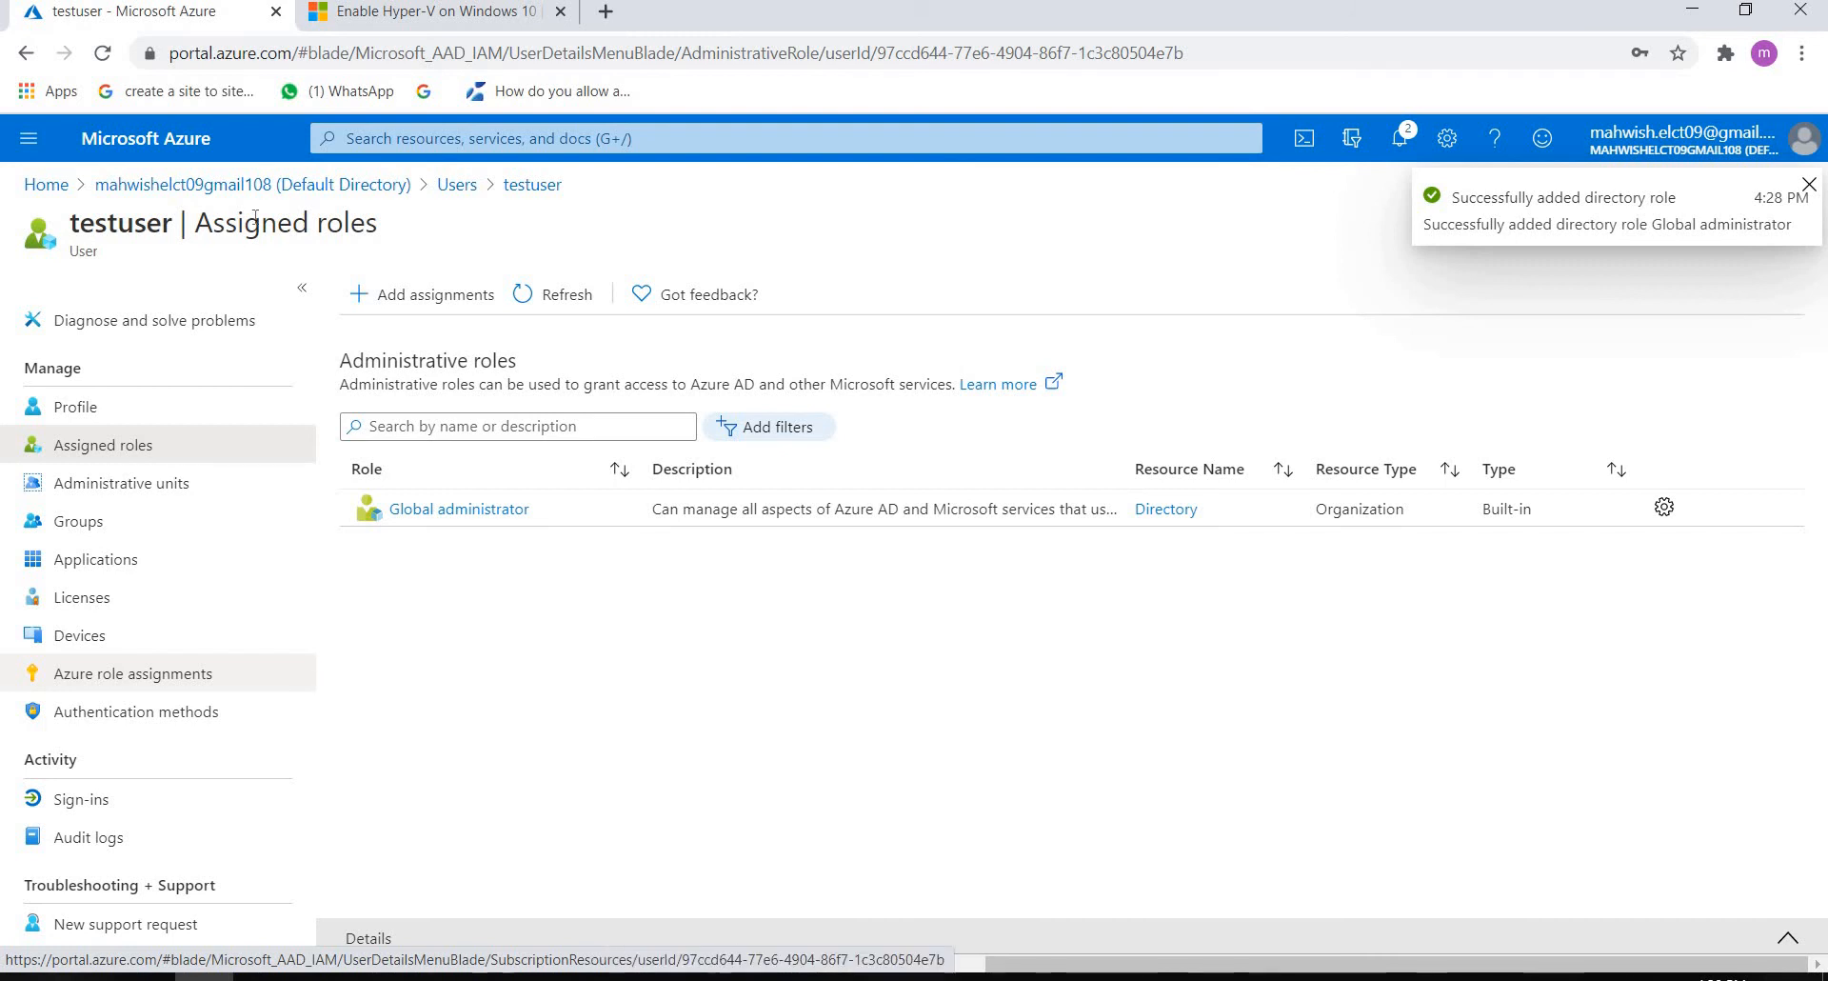
{"action": "left_click", "coordinate": [48, 187]}
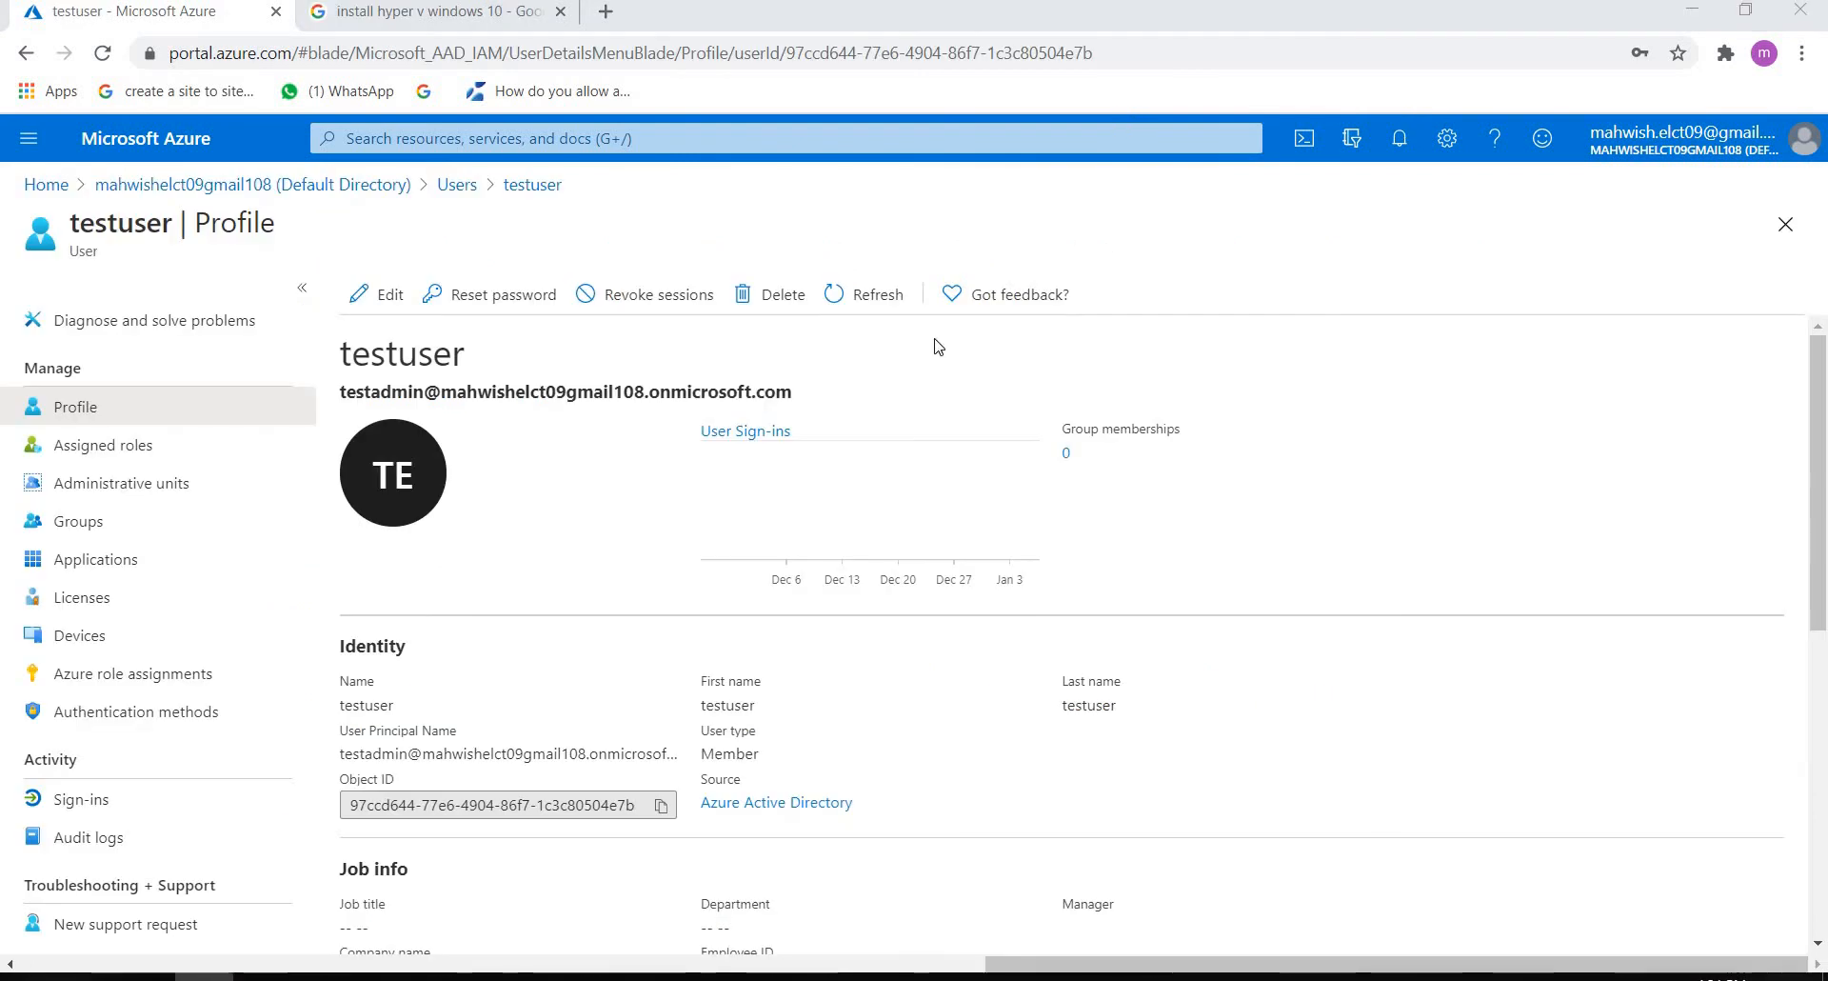
Step: Reset the testadmin account's password, copy the temporary password to the clipboard, and close the reset pane
{"action": "left_click", "coordinate": [477, 296]}
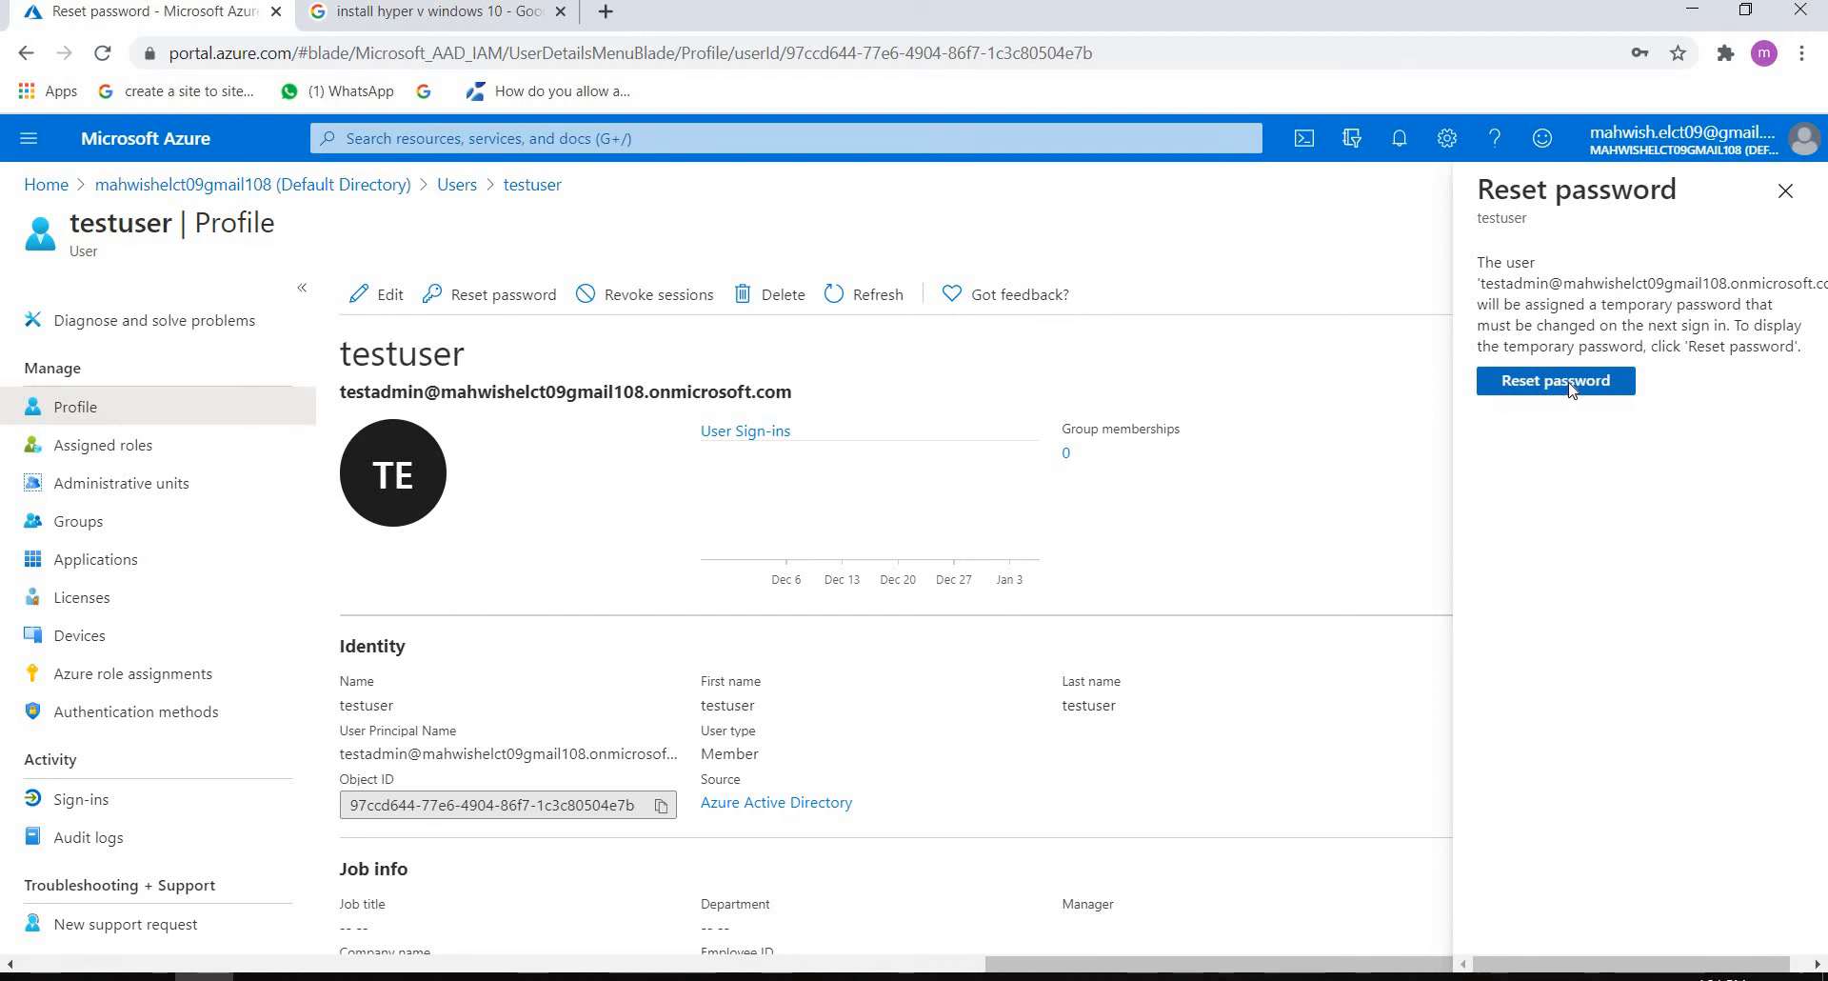
{"action": "left_click", "coordinate": [1573, 383]}
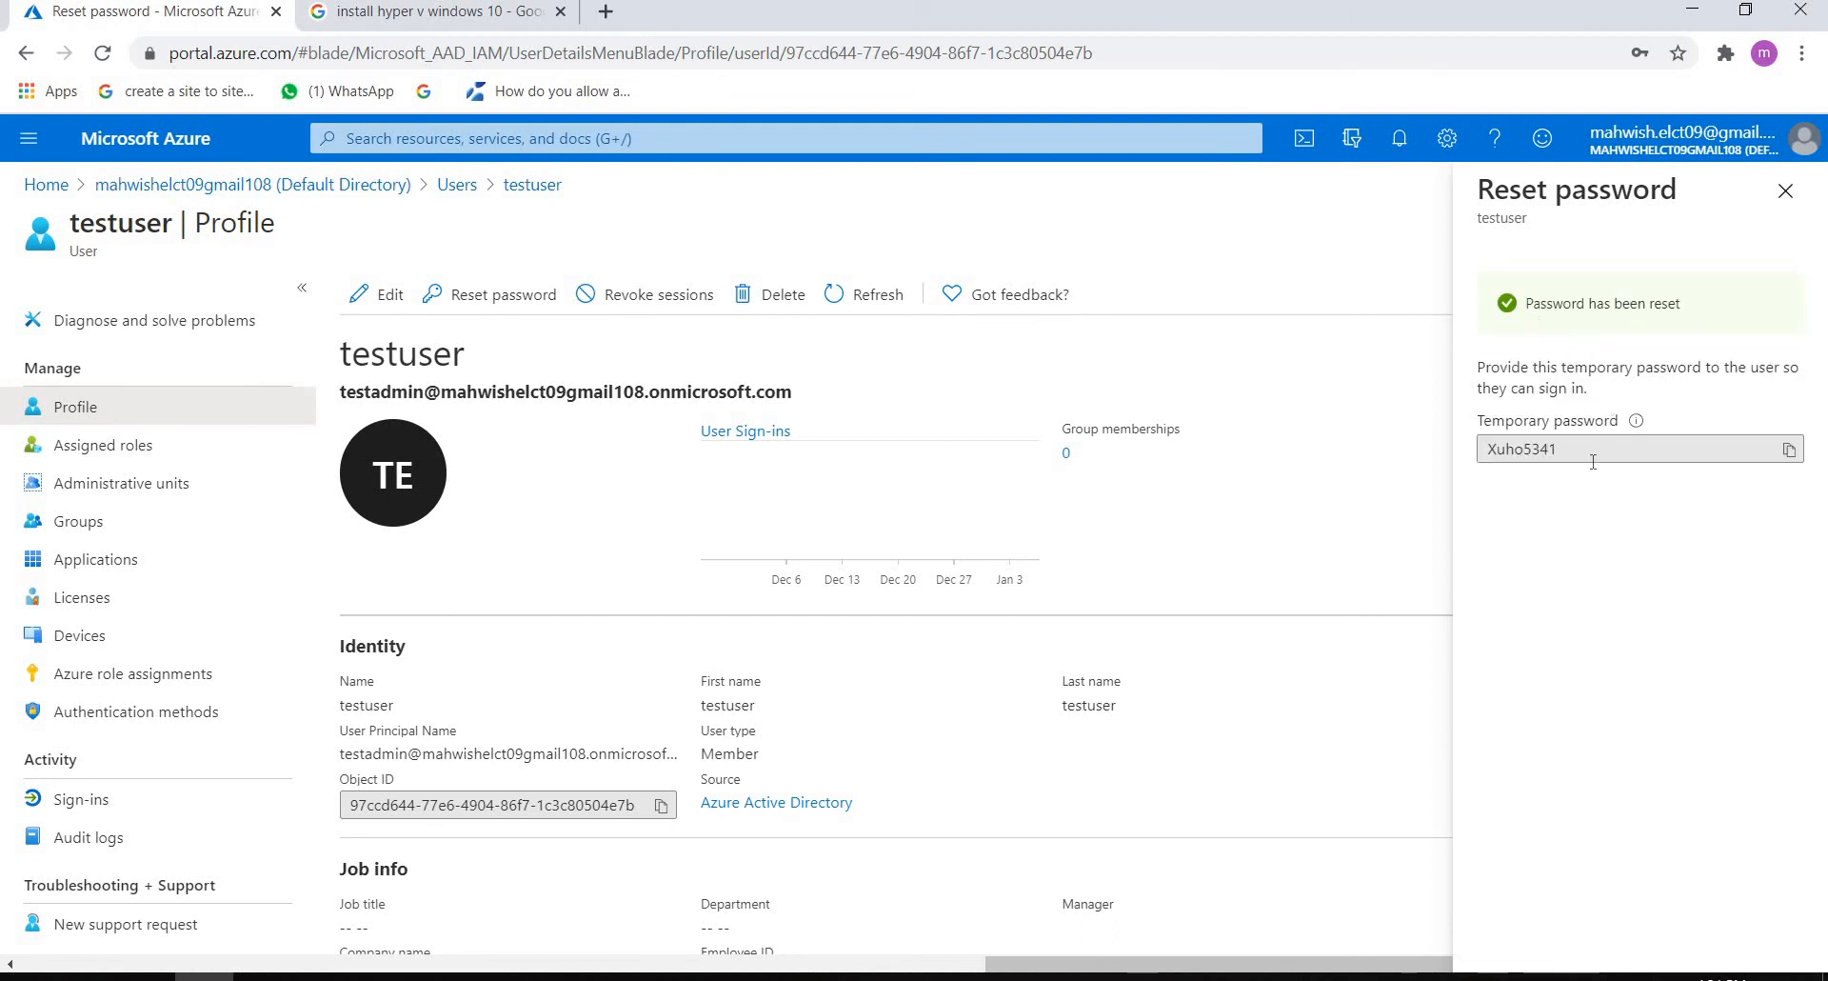
{"action": "left_click", "coordinate": [1590, 450]}
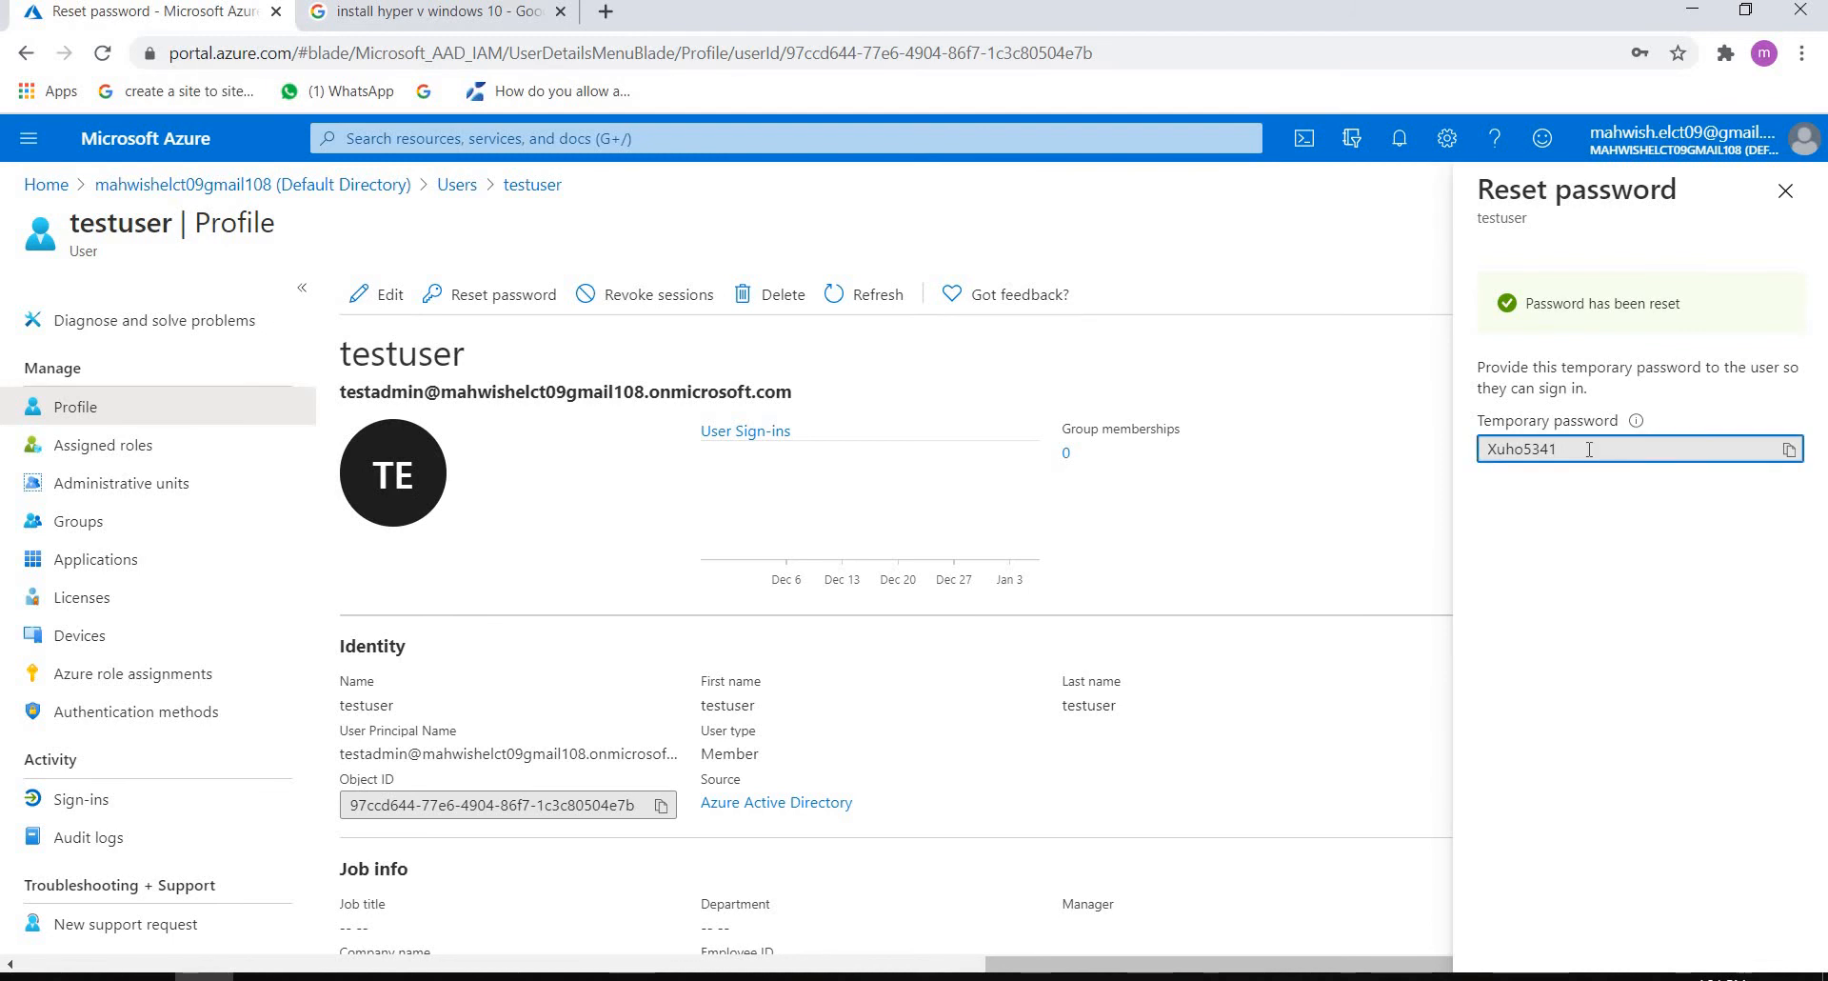
{"action": "left_click", "coordinate": [1788, 450]}
{"action": "left_click", "coordinate": [1789, 451]}
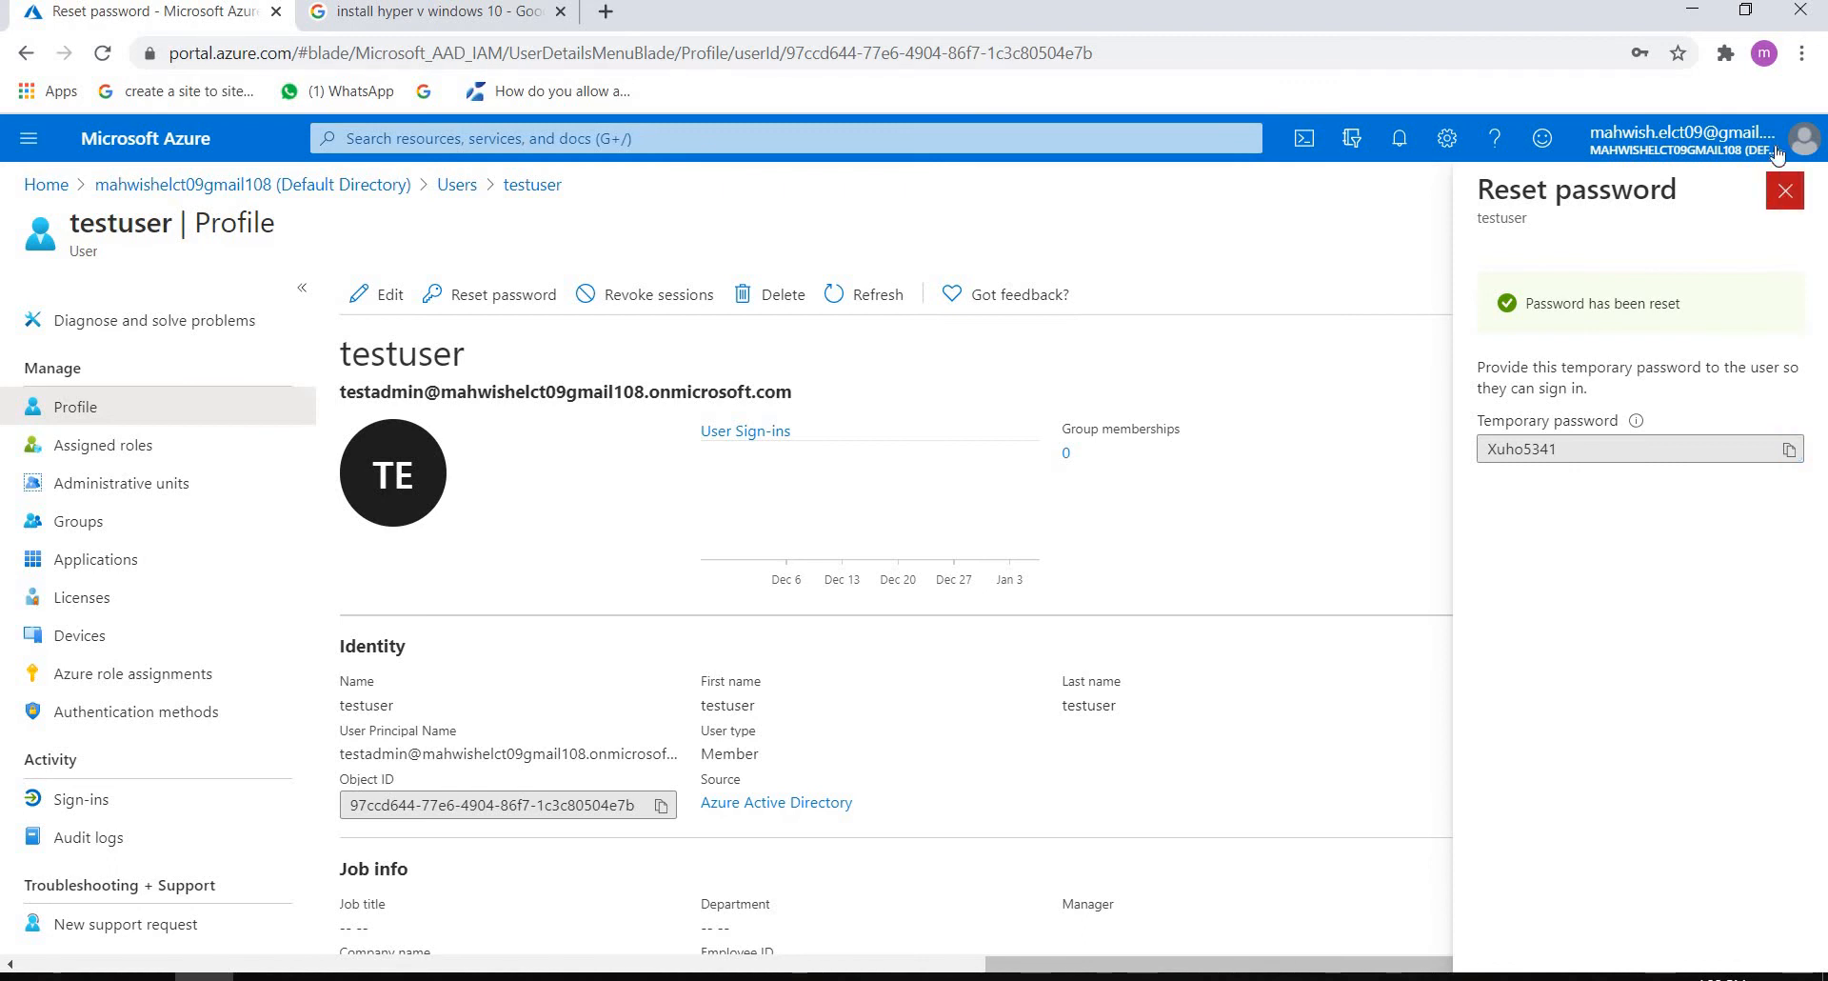
{"action": "left_click", "coordinate": [1786, 190]}
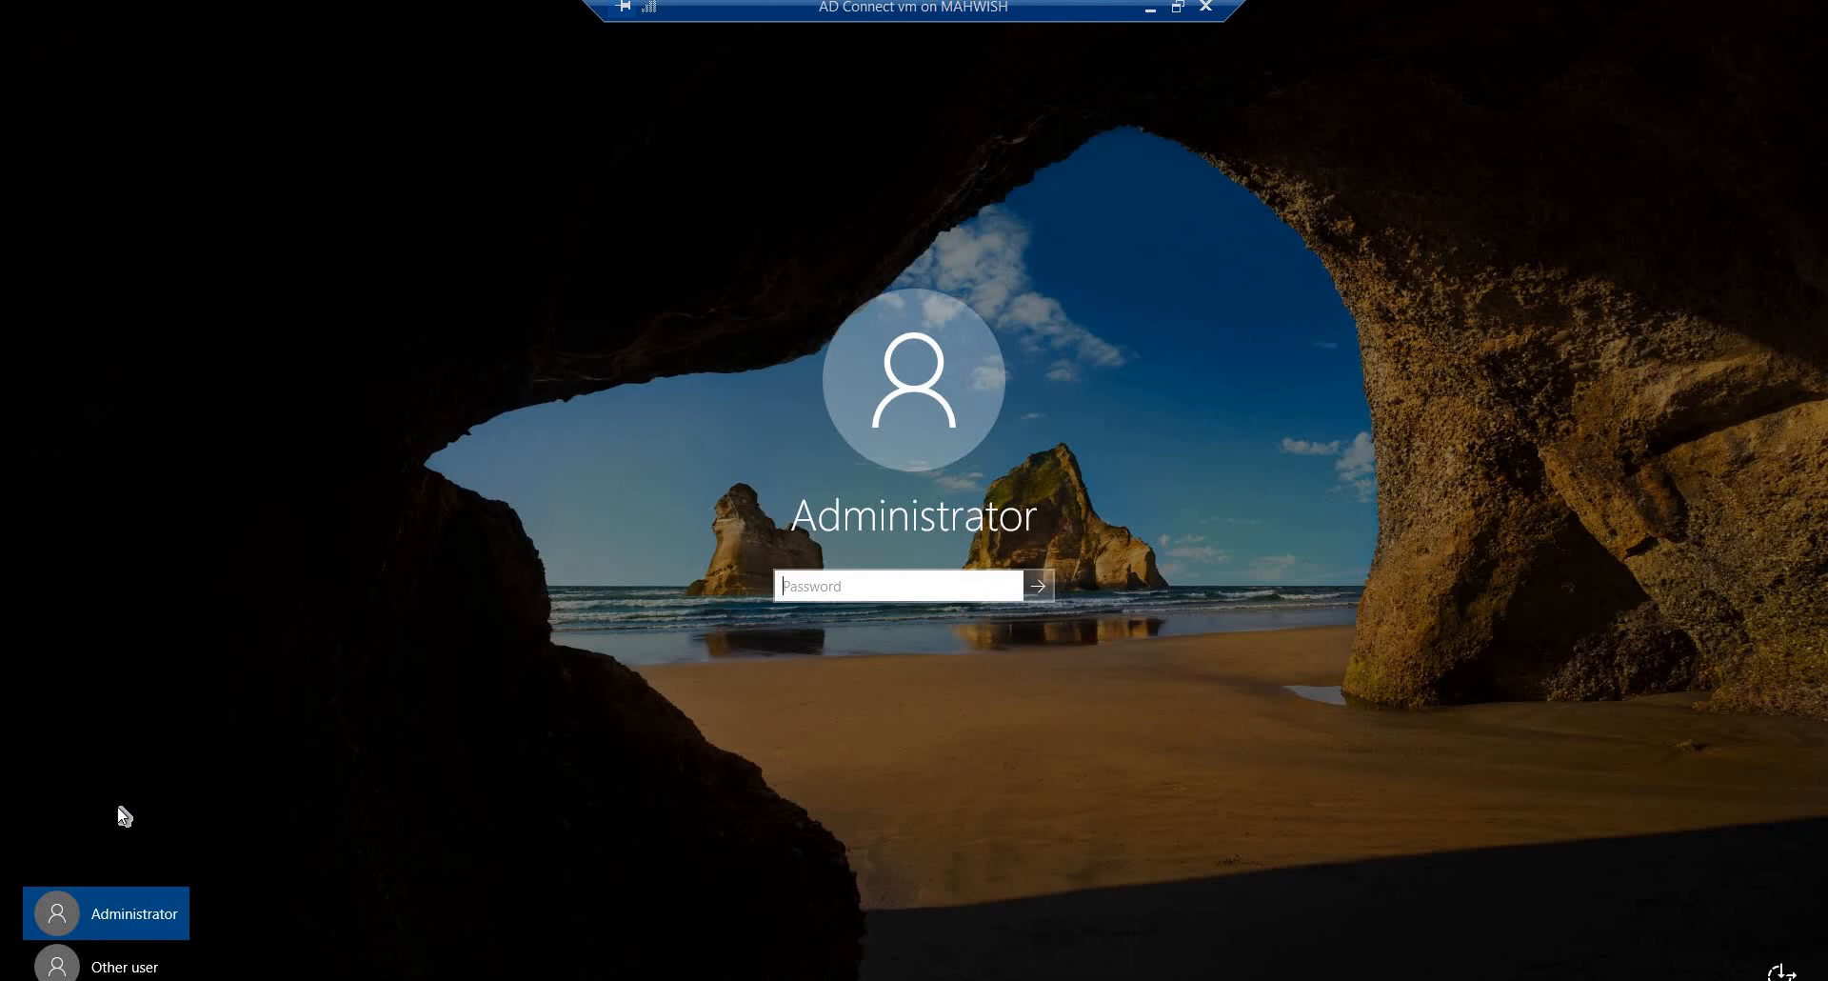
Step: Sign in to the AD Connect virtual machine as the other user technology.com\administrator with the account password
{"action": "left_click", "coordinate": [106, 967]}
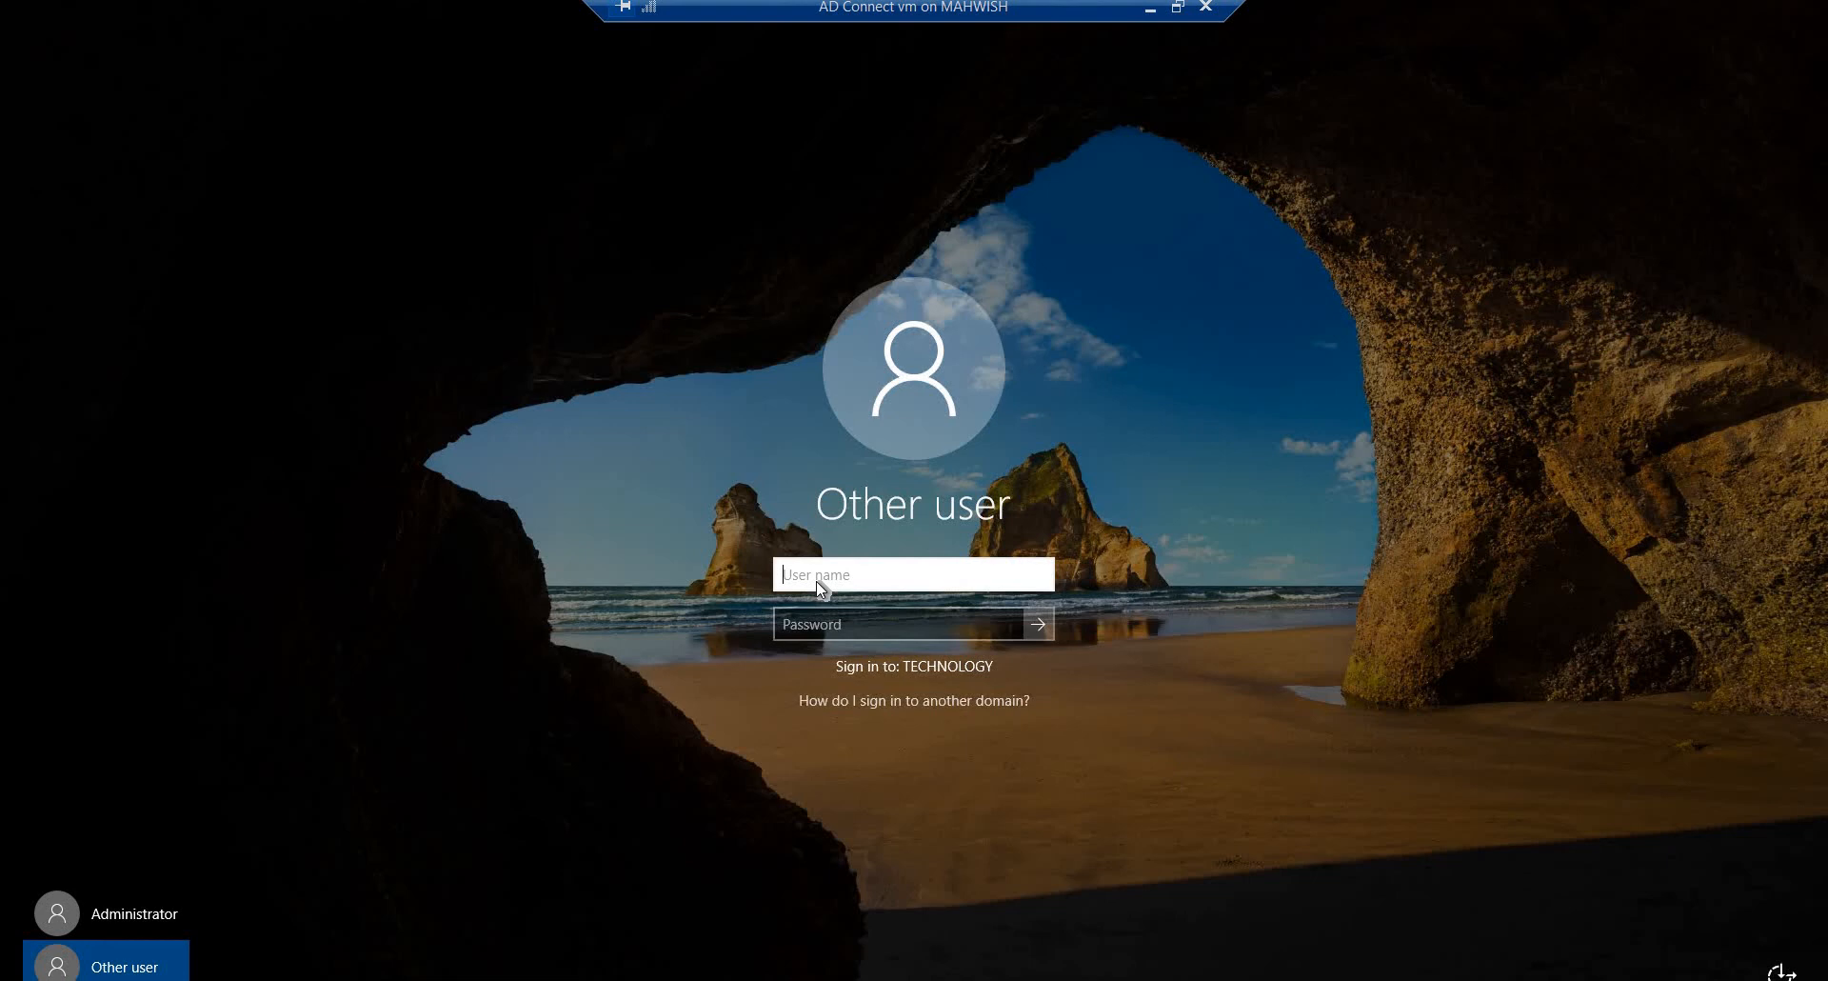
{"action": "type", "text": "technology.com\\"}
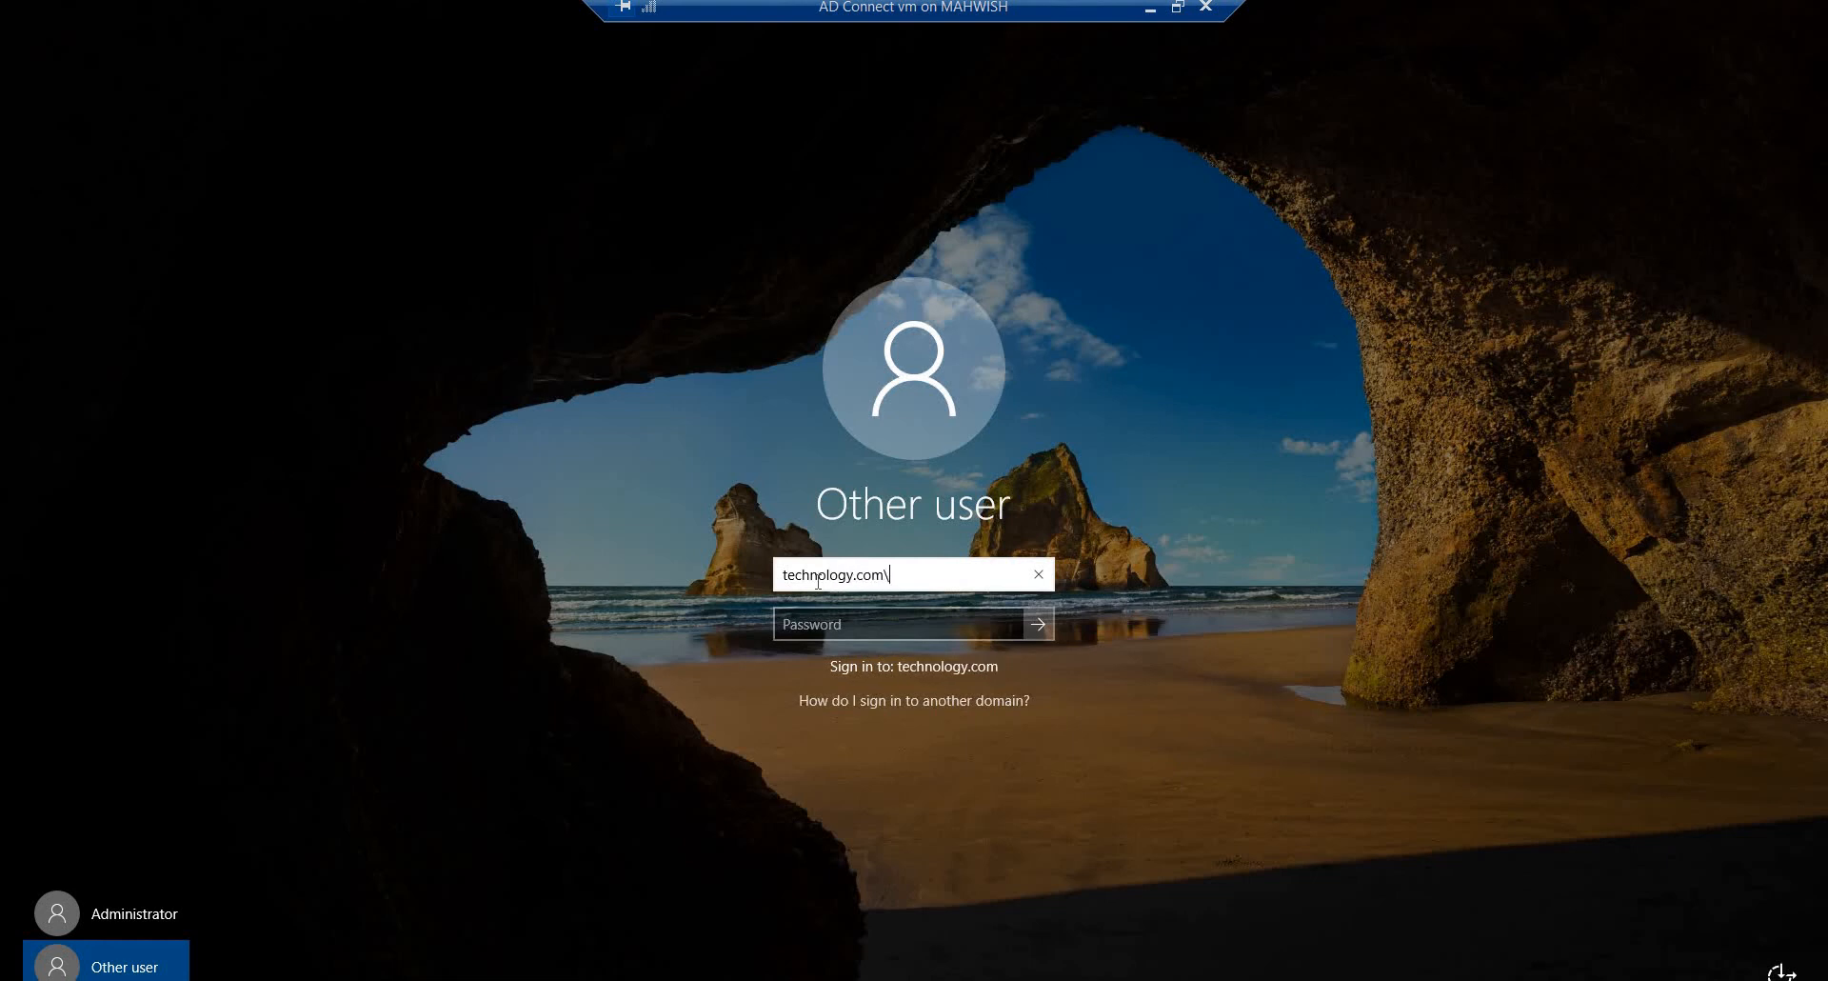
{"action": "type", "text": "administrator"}
{"action": "left_click", "coordinate": [790, 625]}
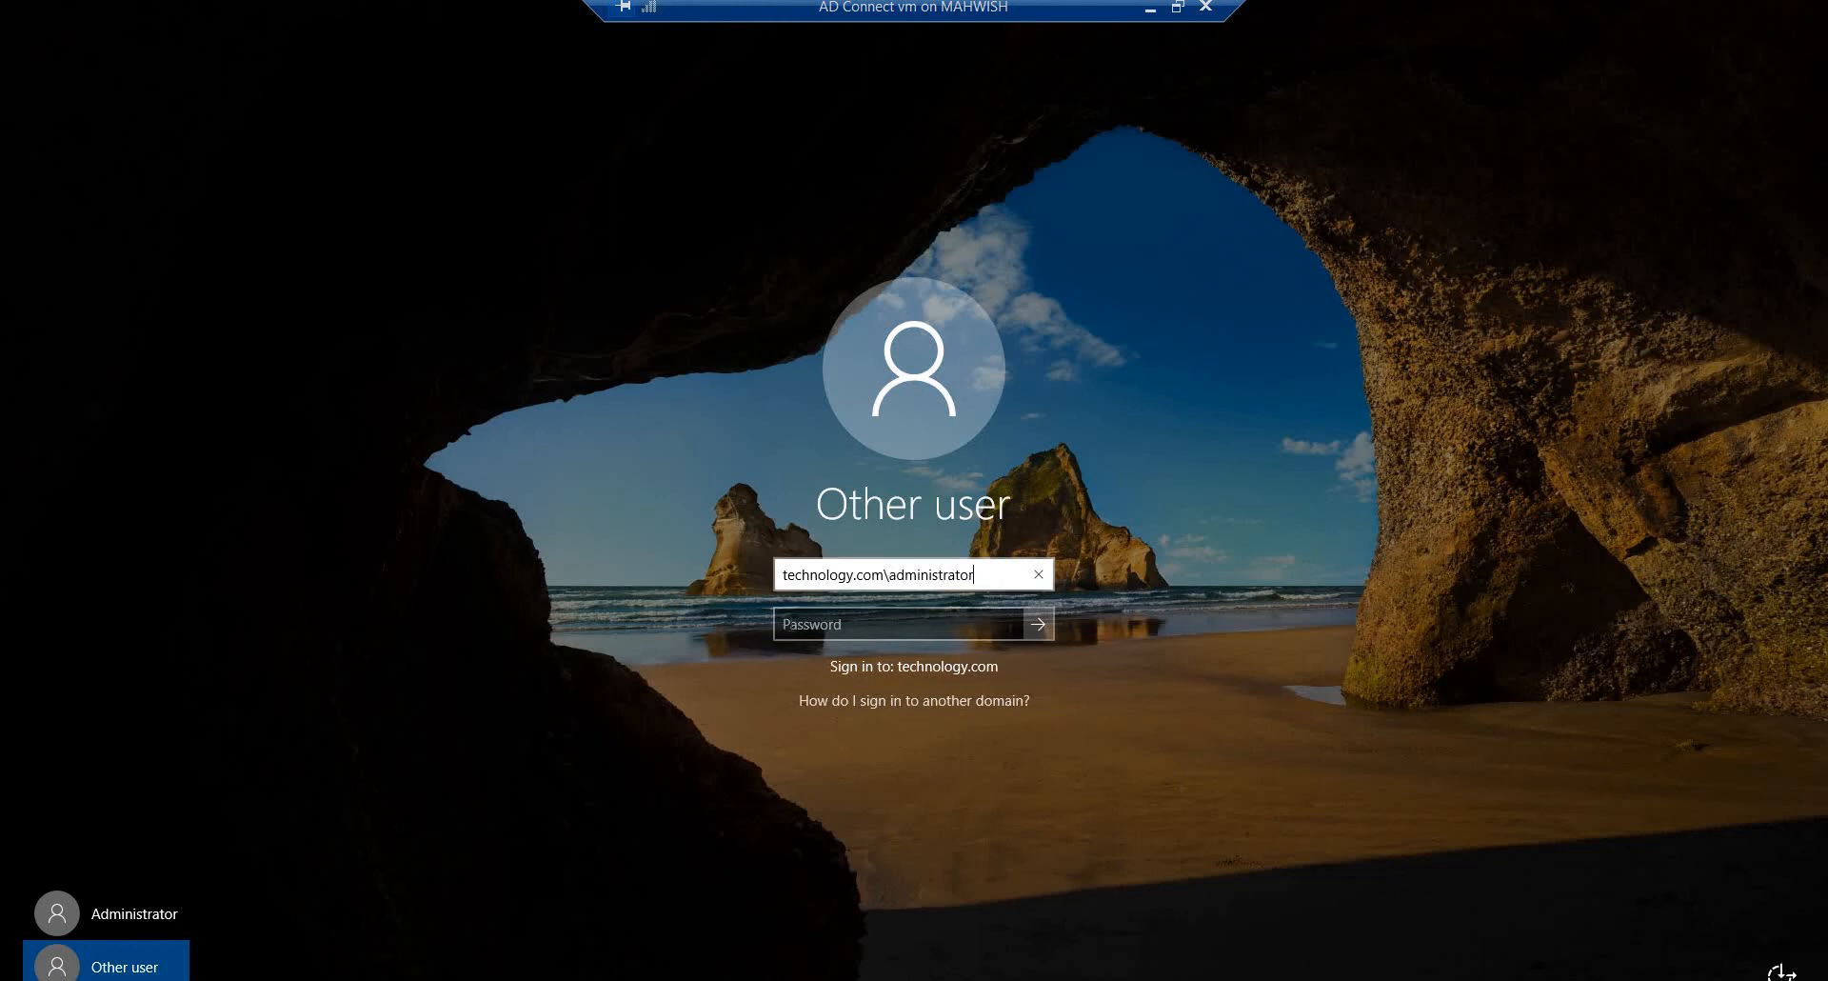
{"action": "type", "text": "•"}
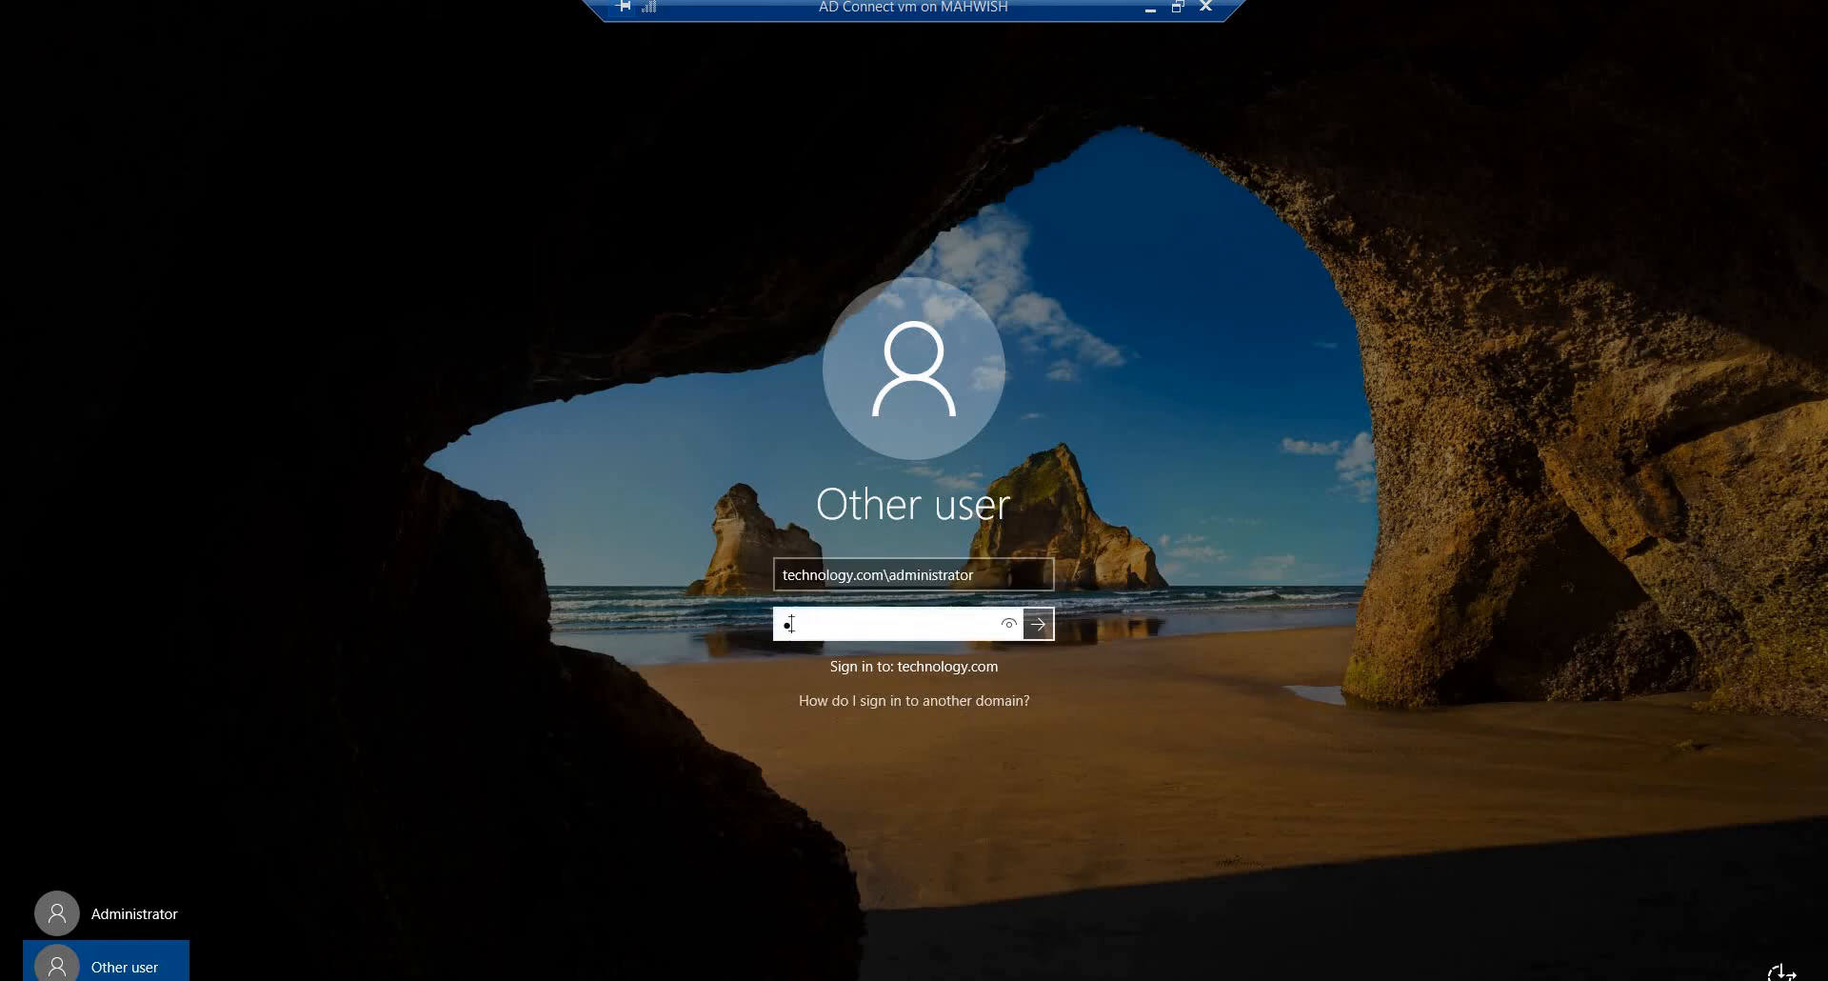
{"action": "type", "text": "•••••••"}
{"action": "key", "text": "Return"}
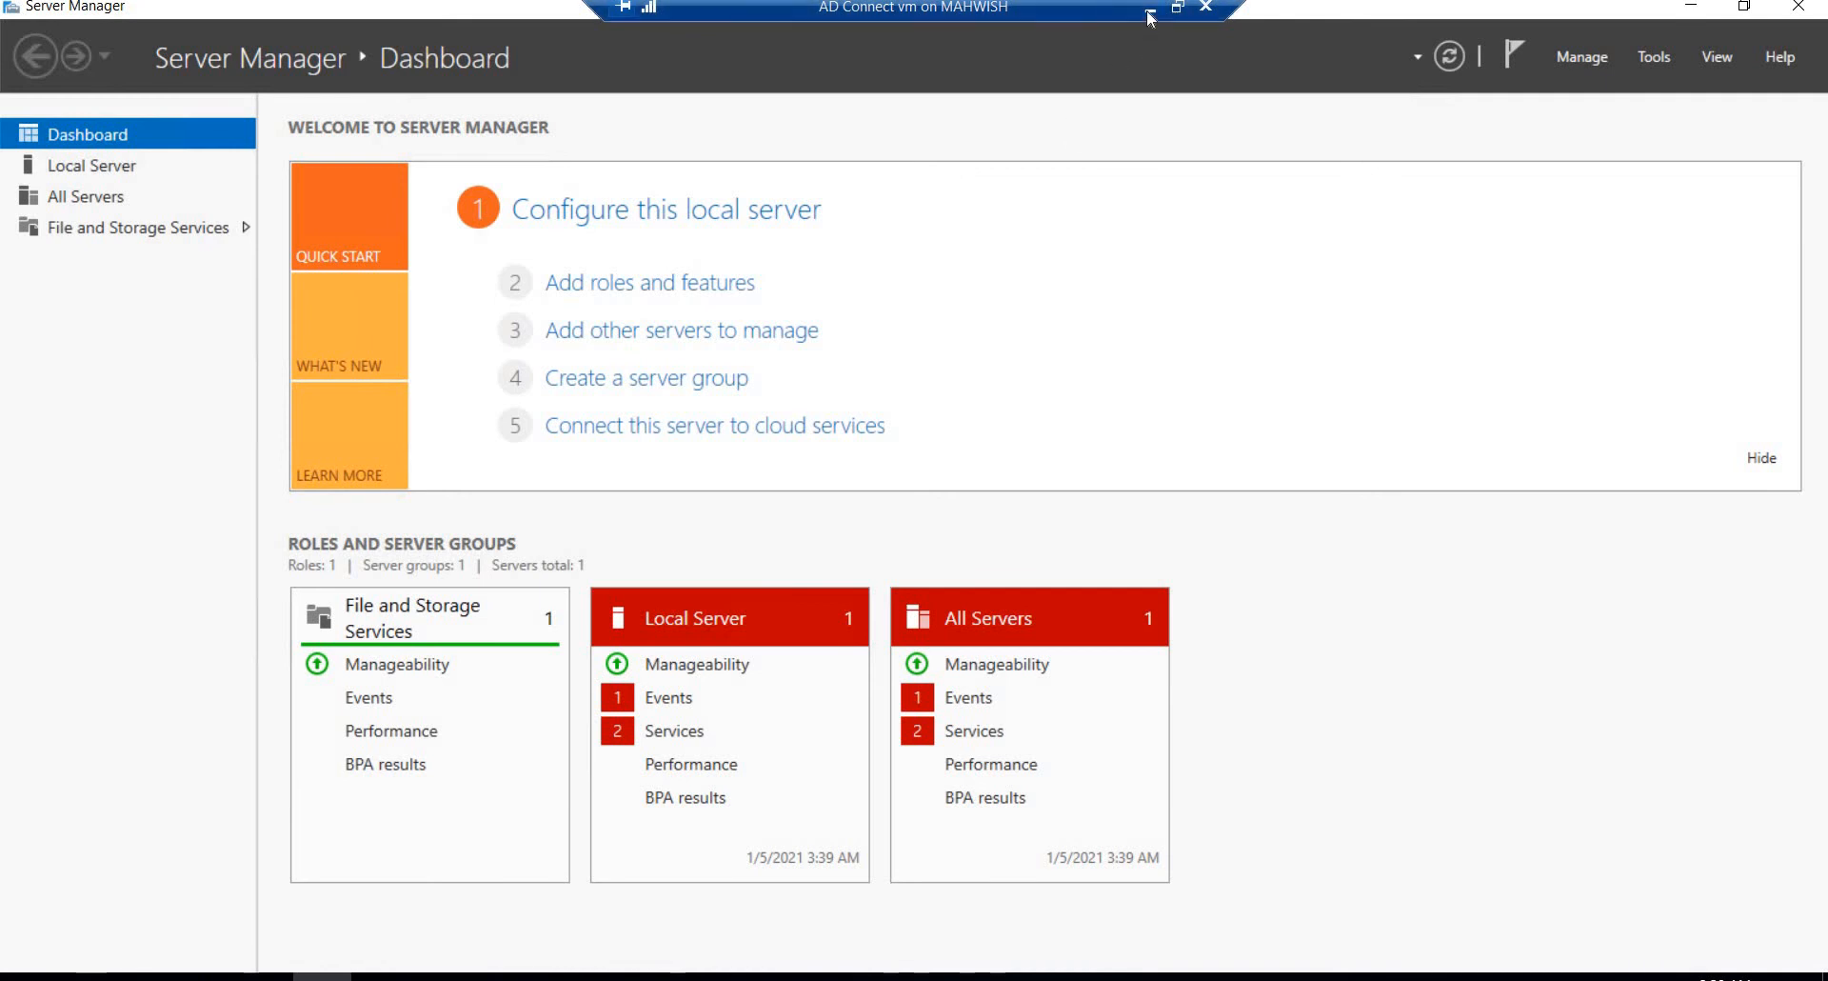
Step: Switch to the DC Server virtual machine and open the technology.com Users container in Active Directory Users and Computers
{"action": "left_click", "coordinate": [1151, 17]}
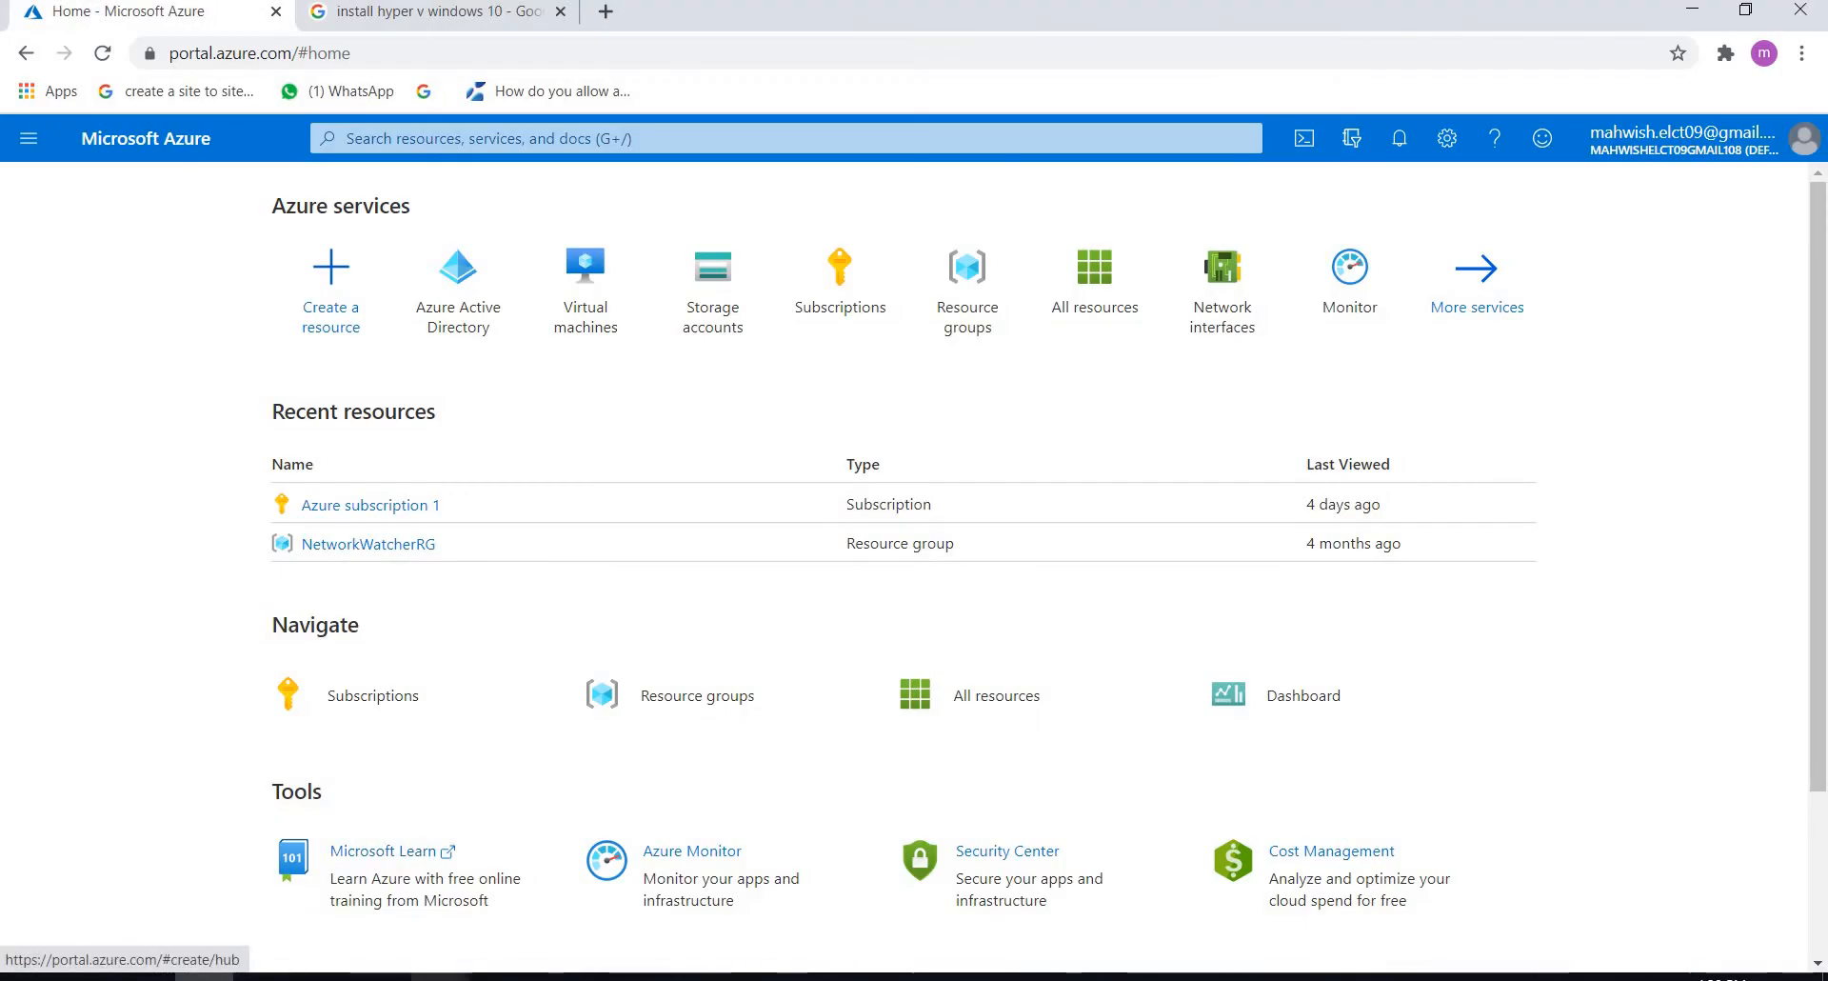
{"action": "mouse_move", "coordinate": [440, 976]}
{"action": "left_click", "coordinate": [534, 915]}
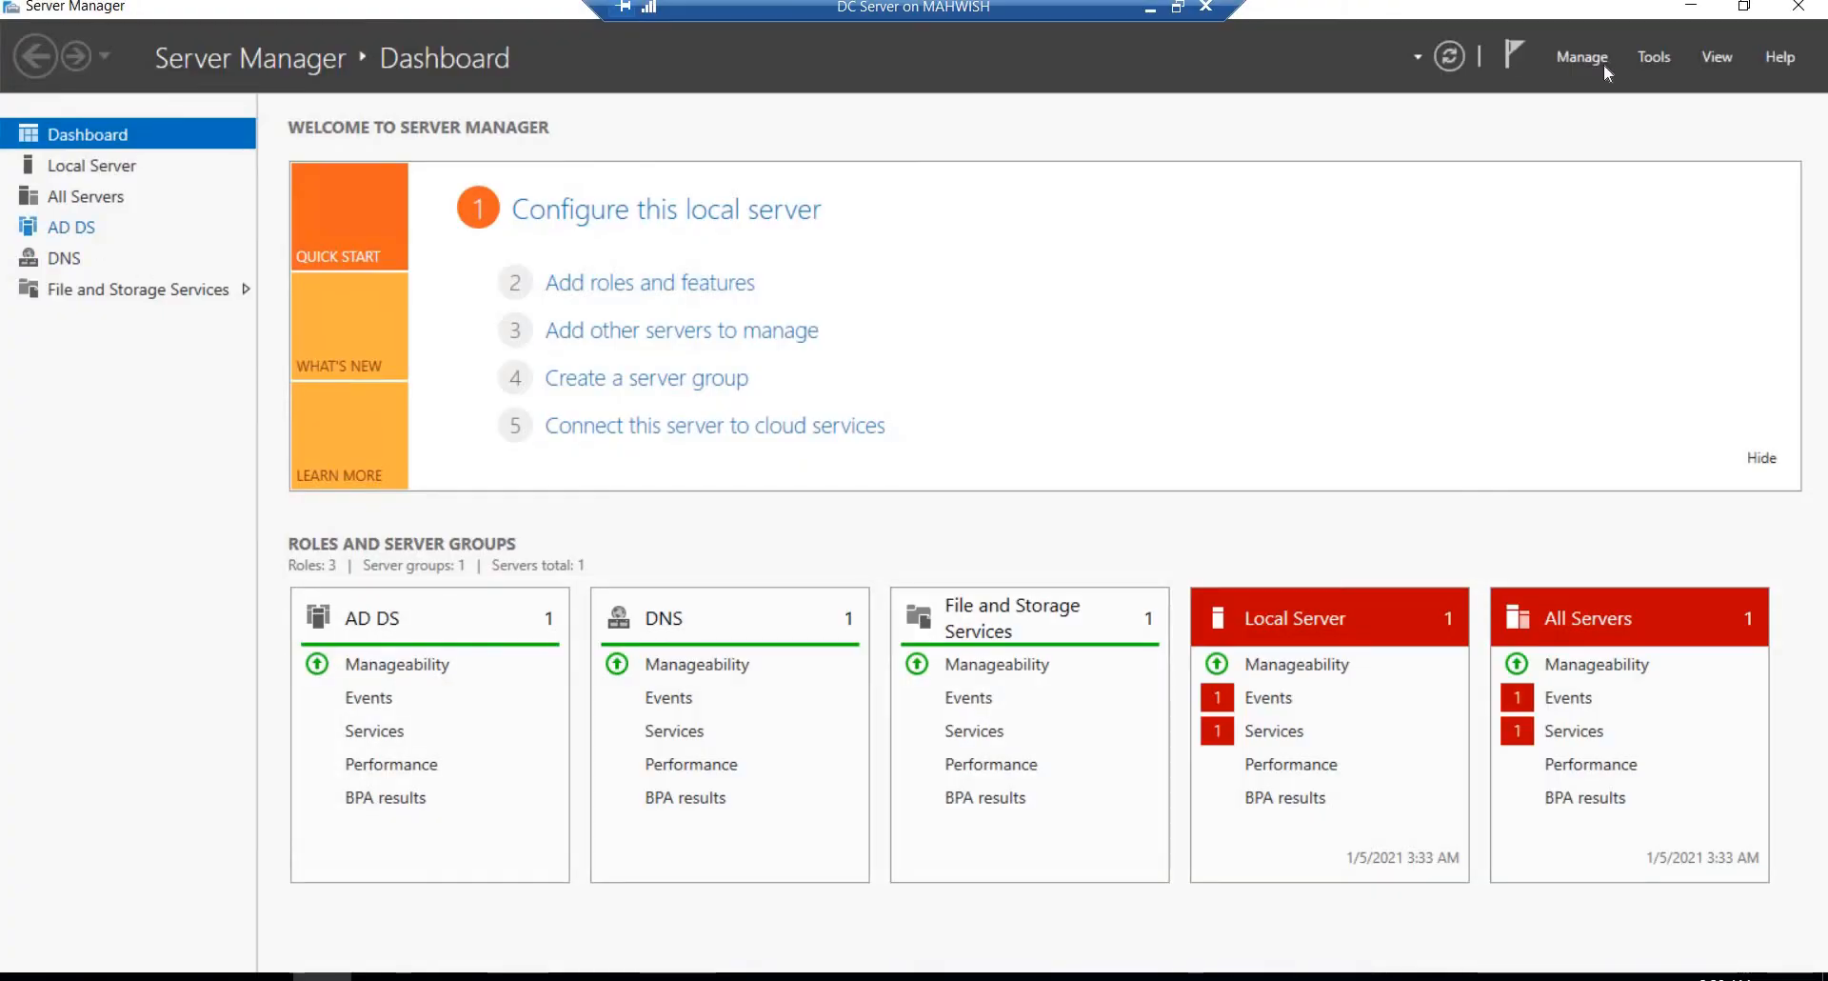
{"action": "left_click", "coordinate": [1655, 56]}
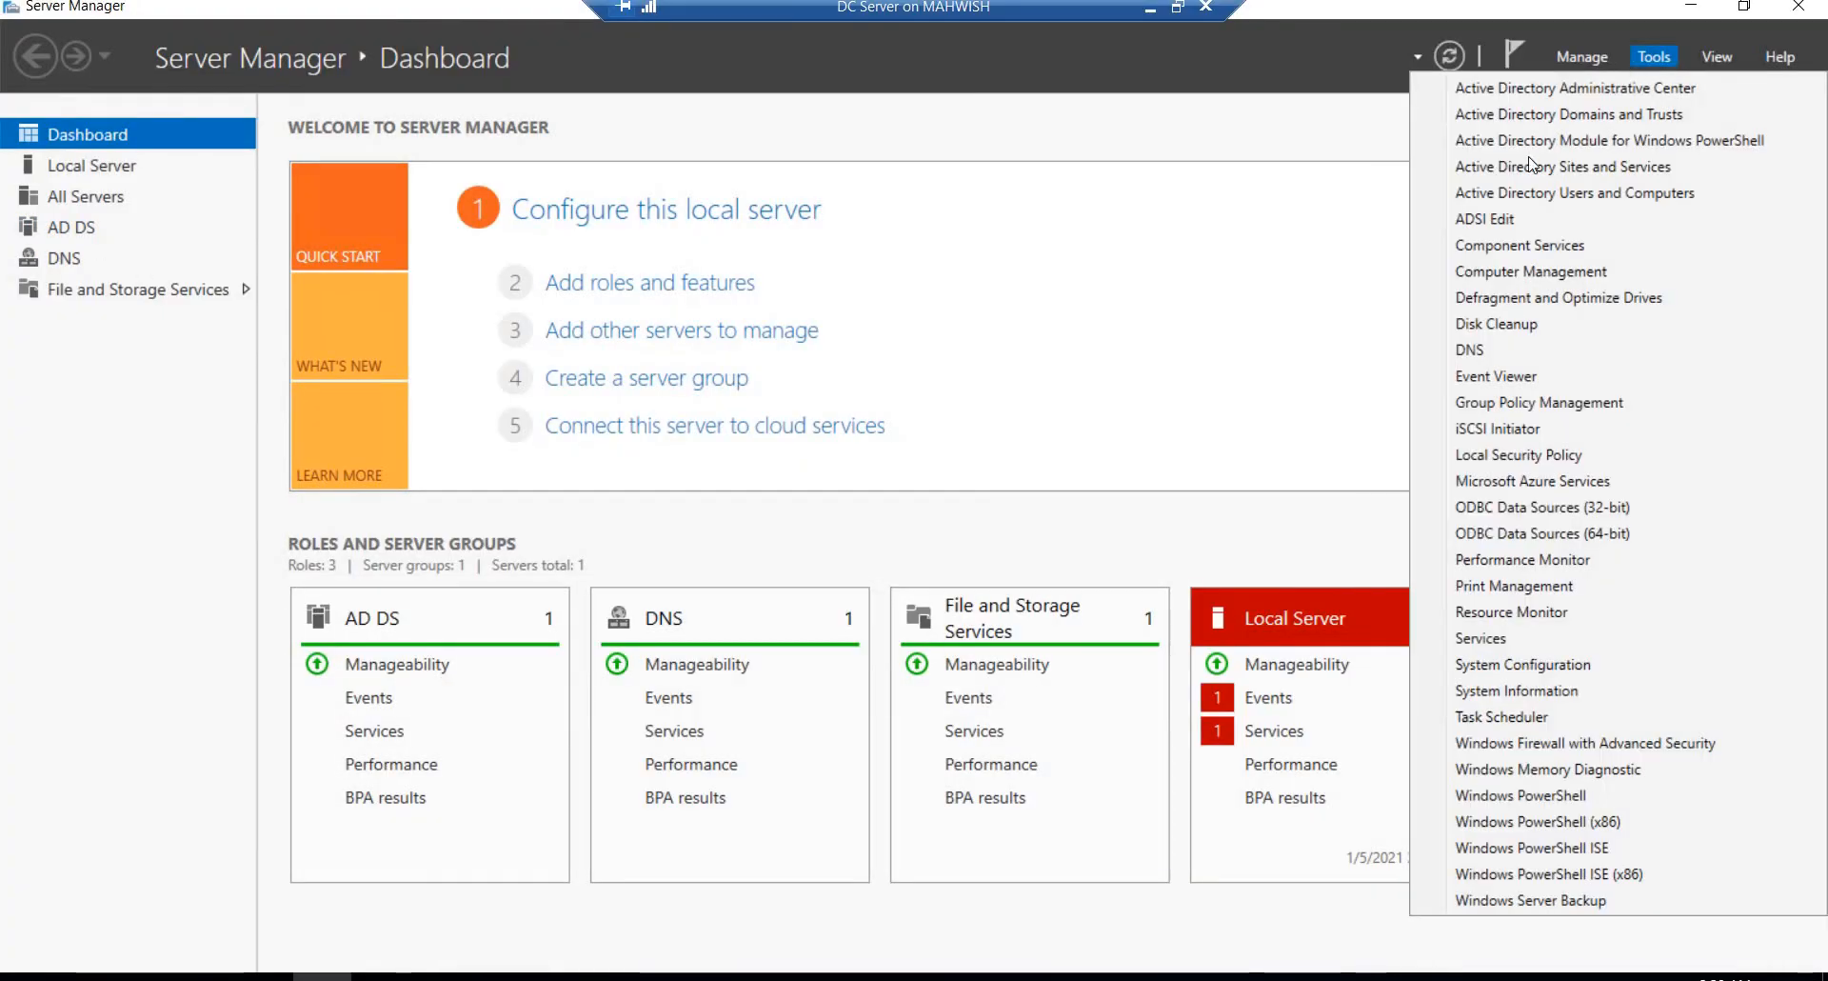
{"action": "left_click", "coordinate": [1482, 194]}
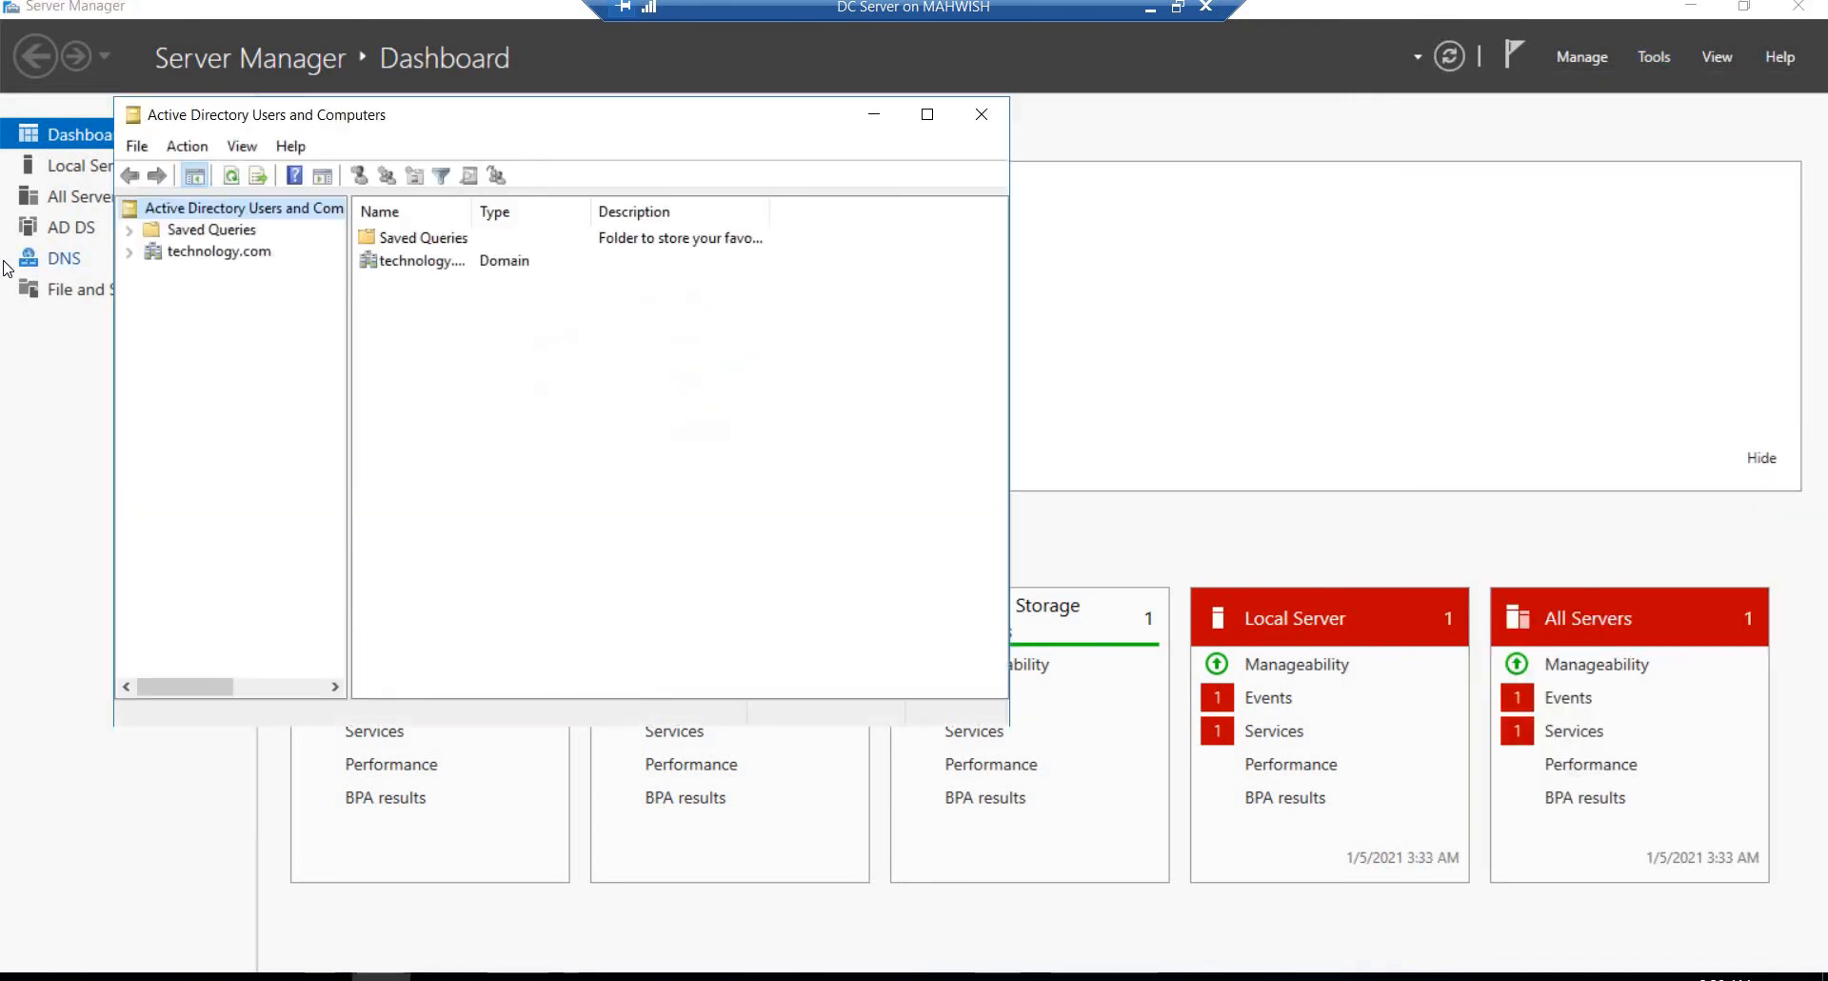
{"action": "left_click", "coordinate": [190, 250]}
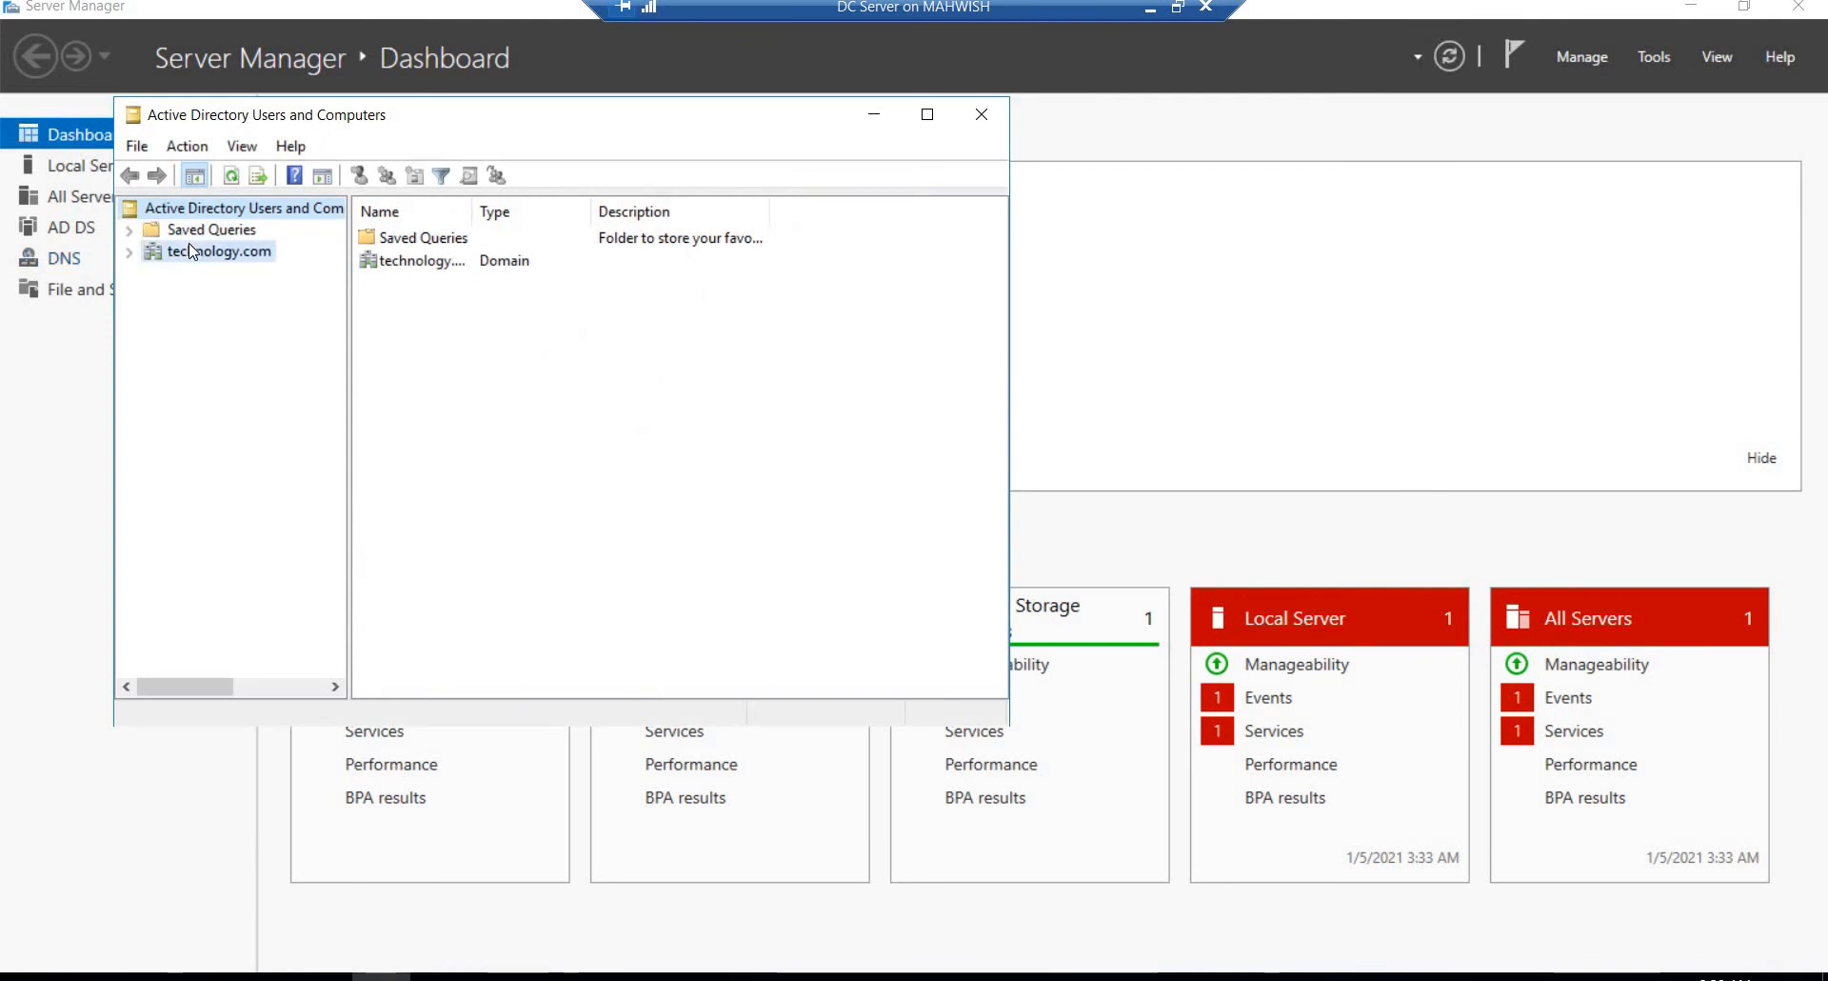
{"action": "double_click", "coordinate": [392, 352]}
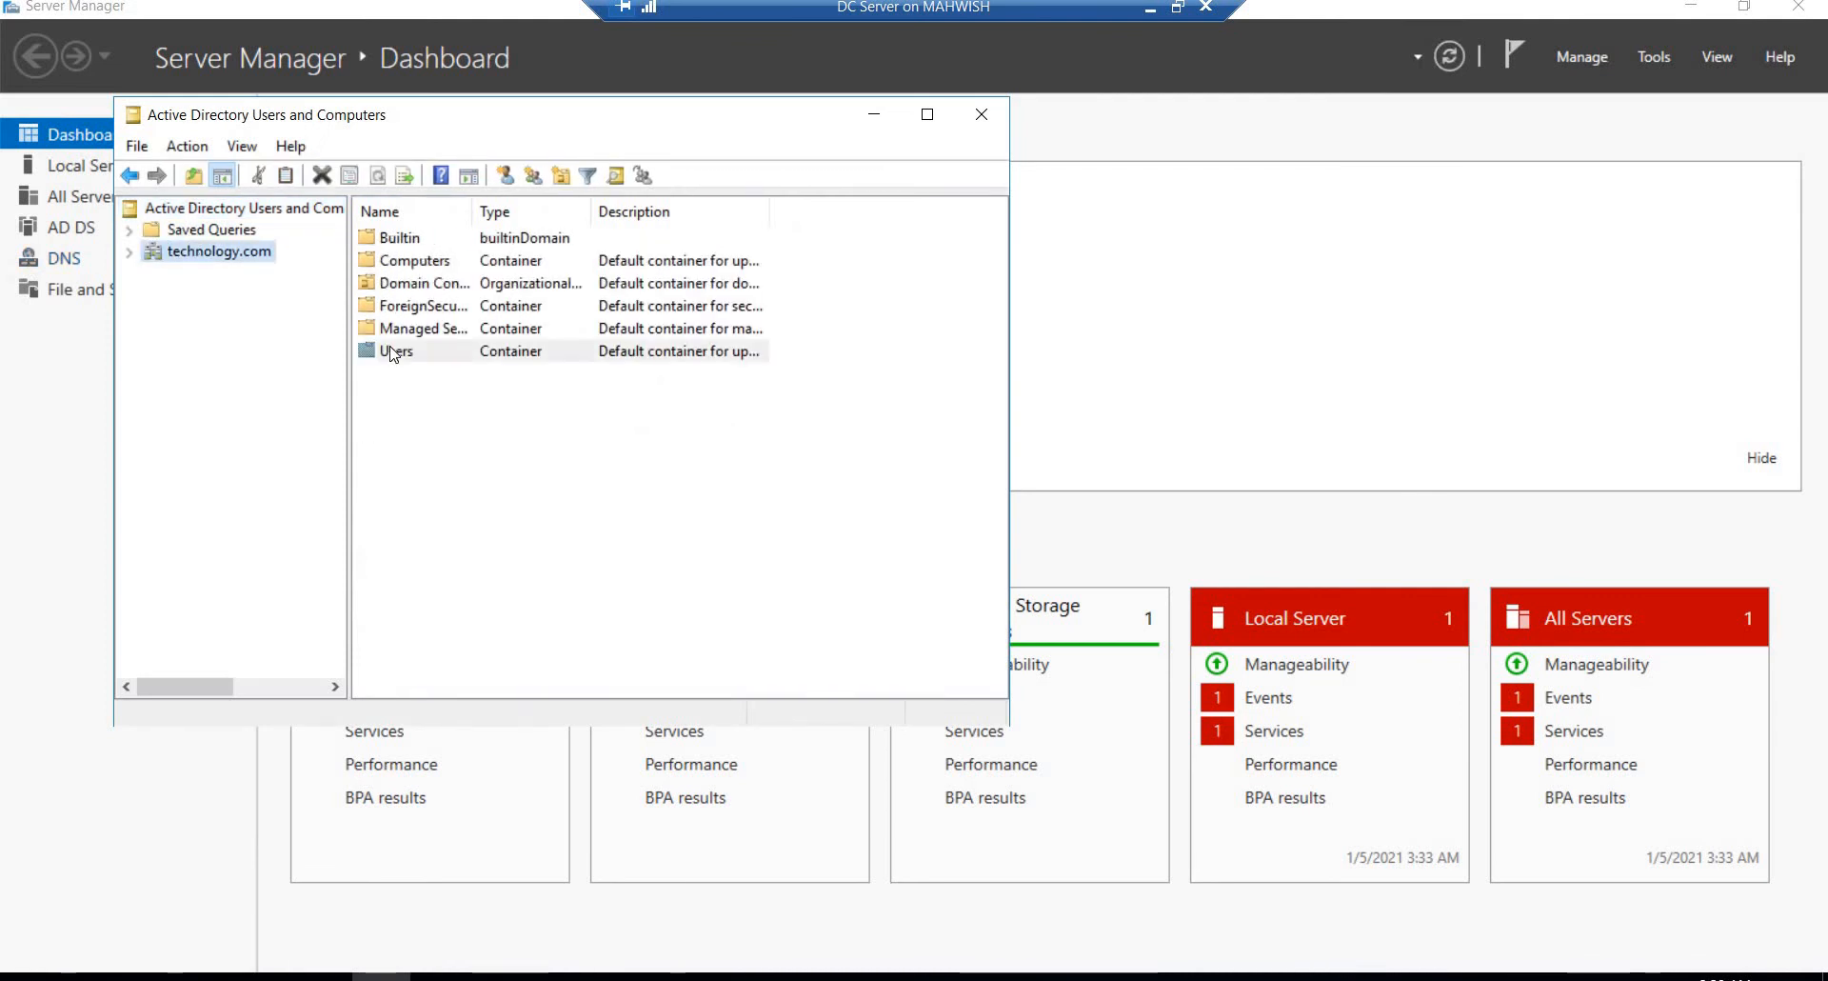
{"action": "right_click", "coordinate": [191, 391]}
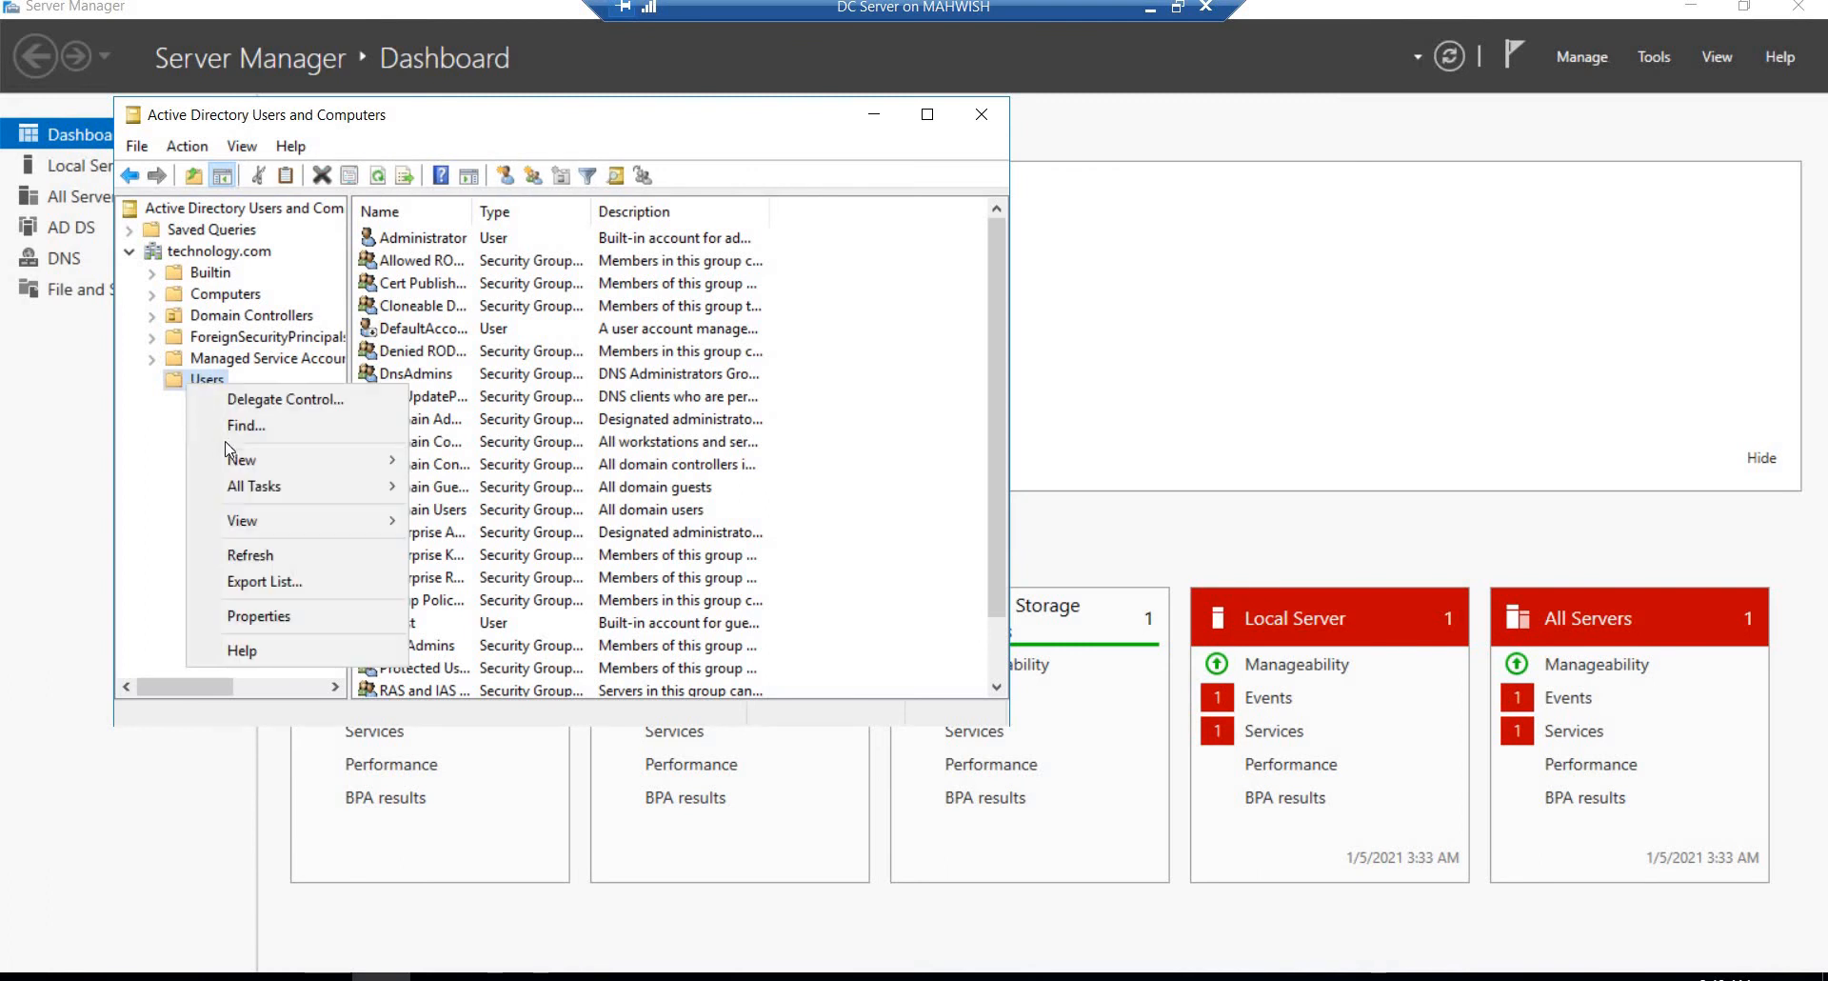
{"action": "mouse_move", "coordinate": [238, 460]}
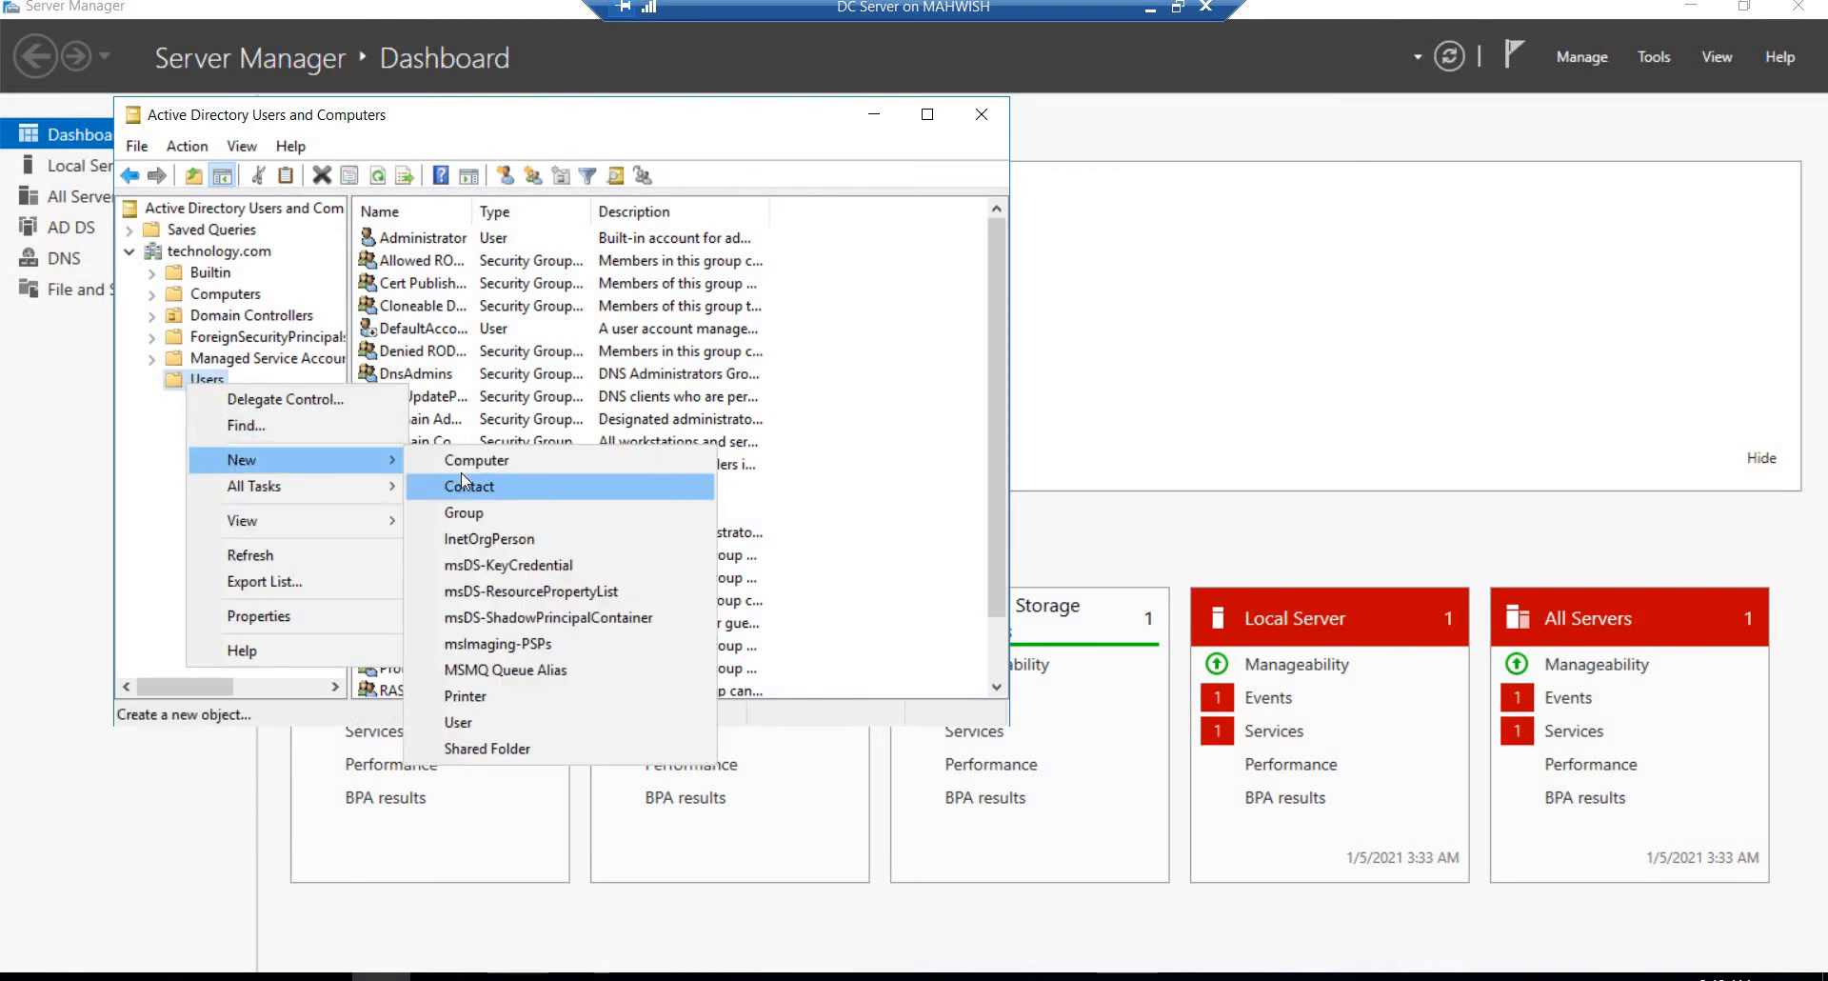
{"action": "left_click", "coordinate": [466, 723]}
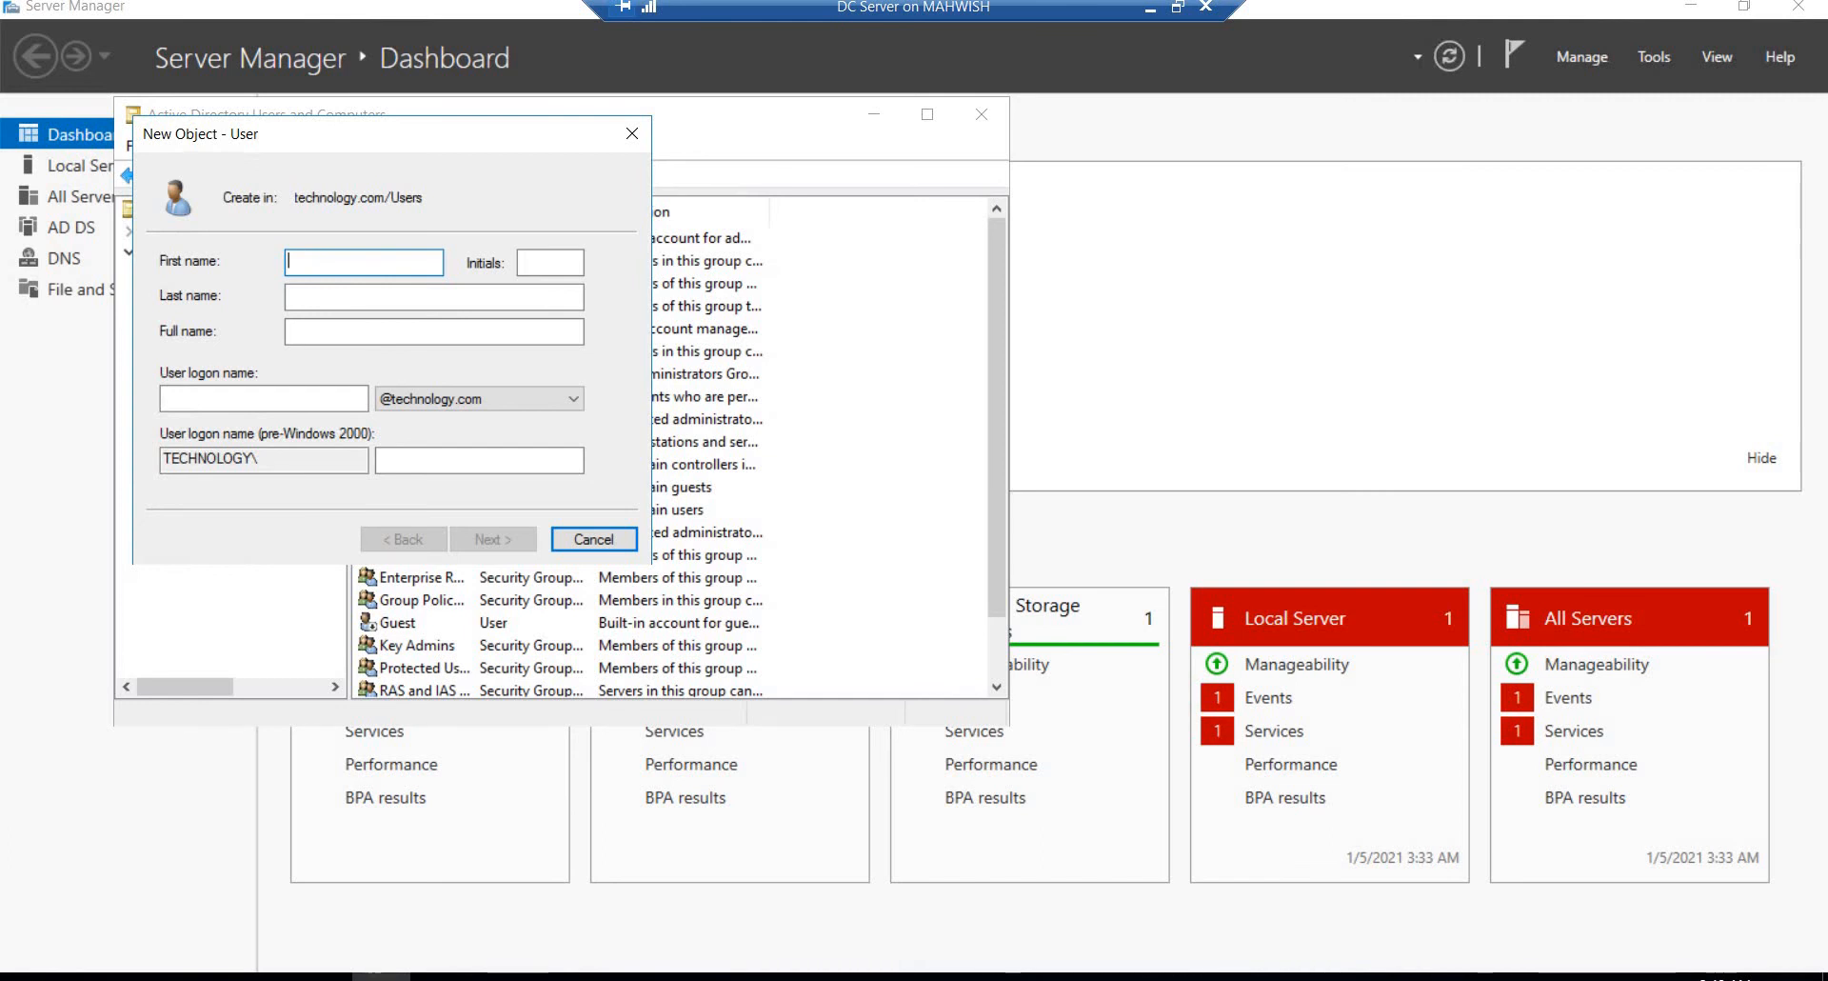
{"action": "type", "text": "ll"}
{"action": "left_click", "coordinate": [253, 395]}
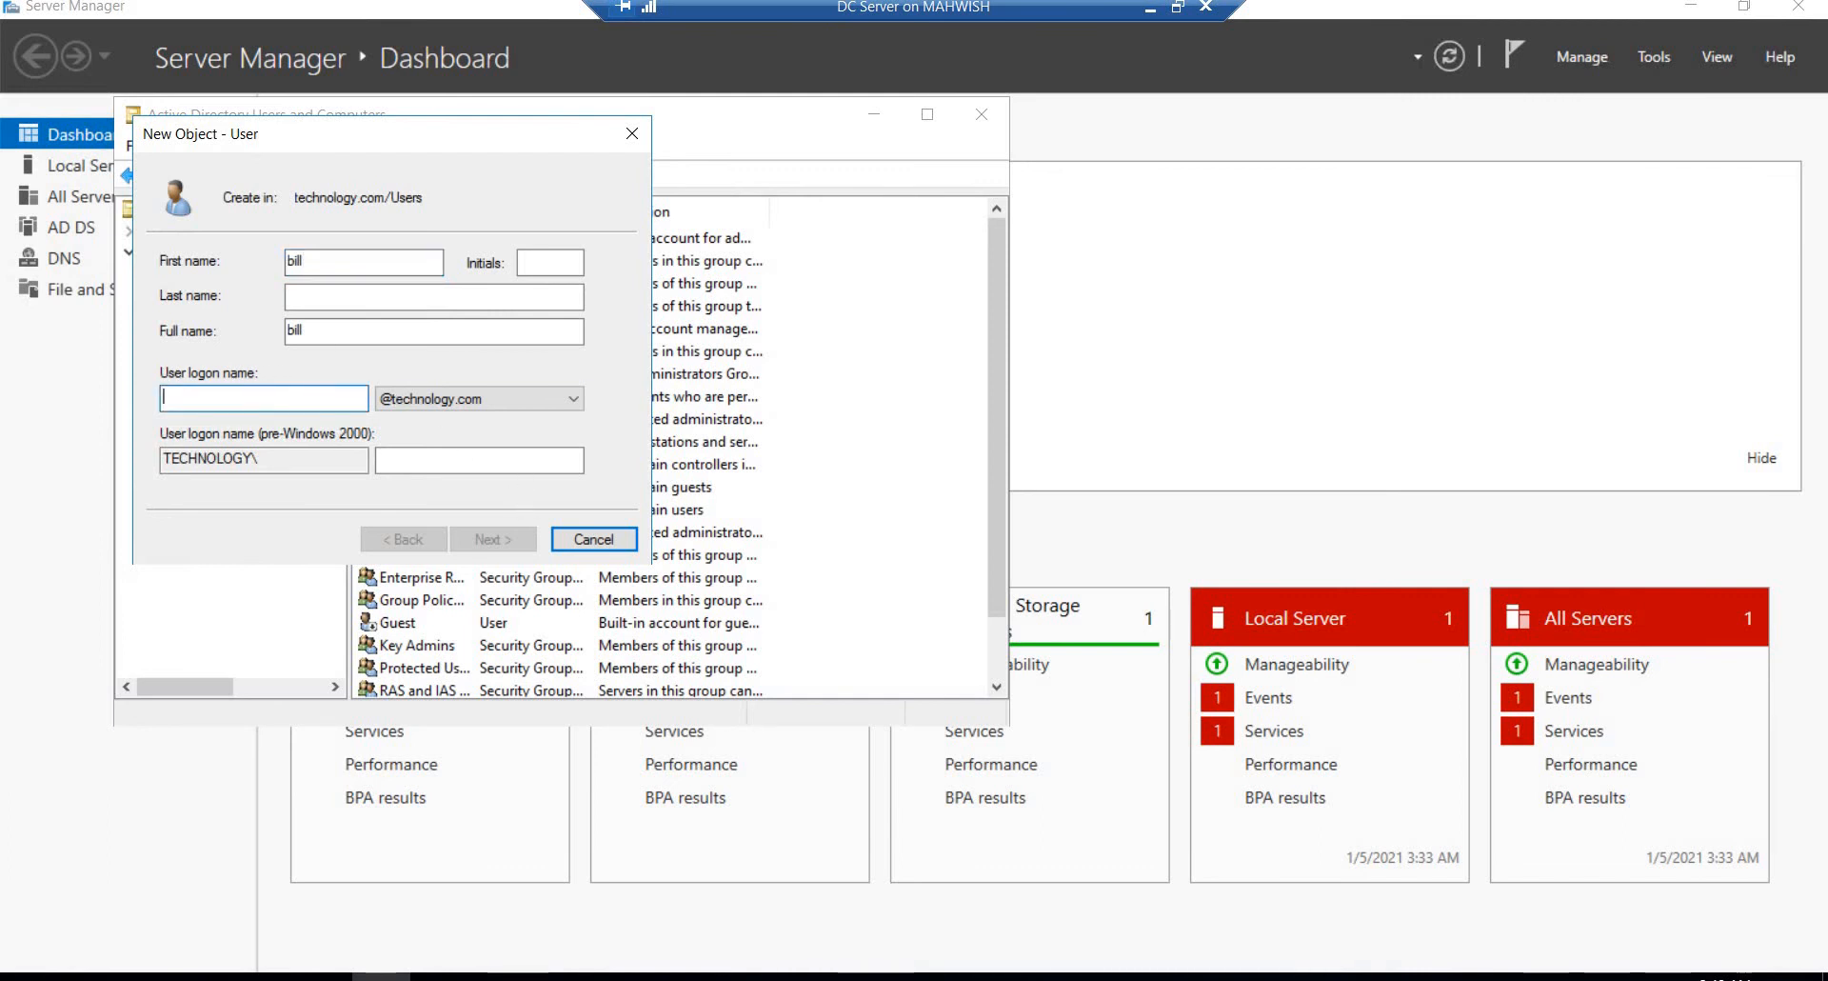
{"action": "type", "text": "bill"}
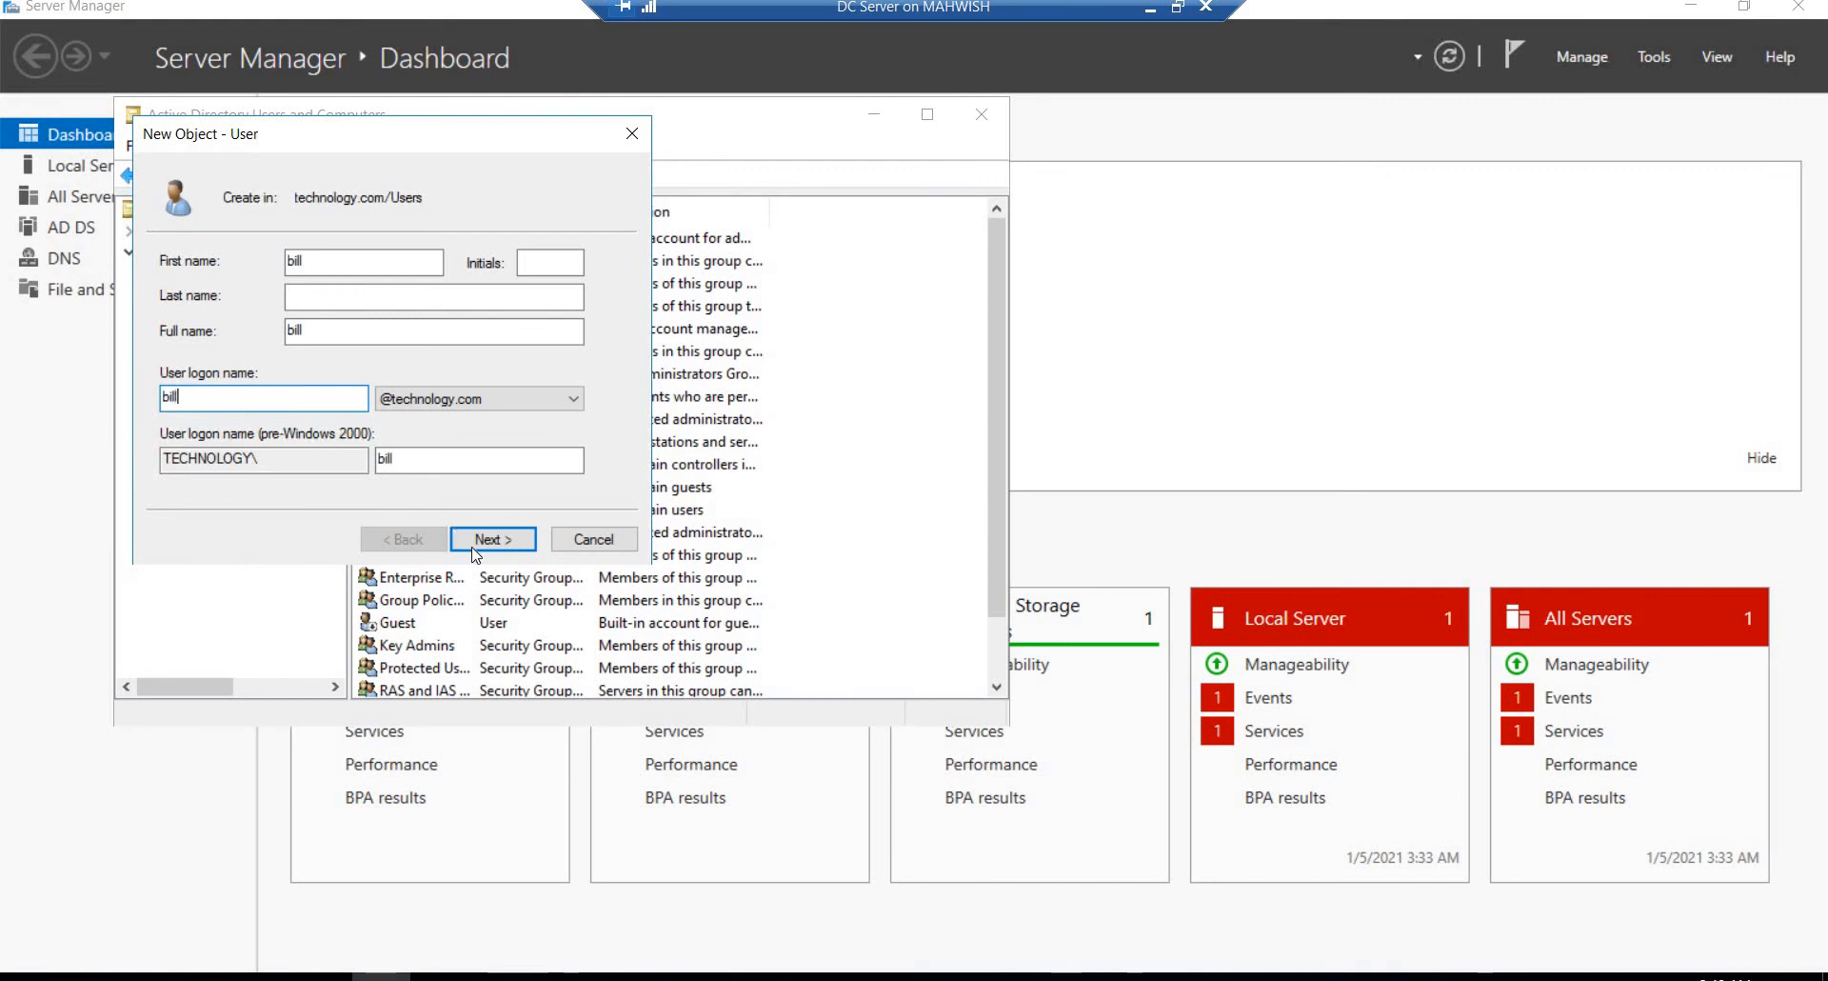
{"action": "left_click", "coordinate": [476, 539]}
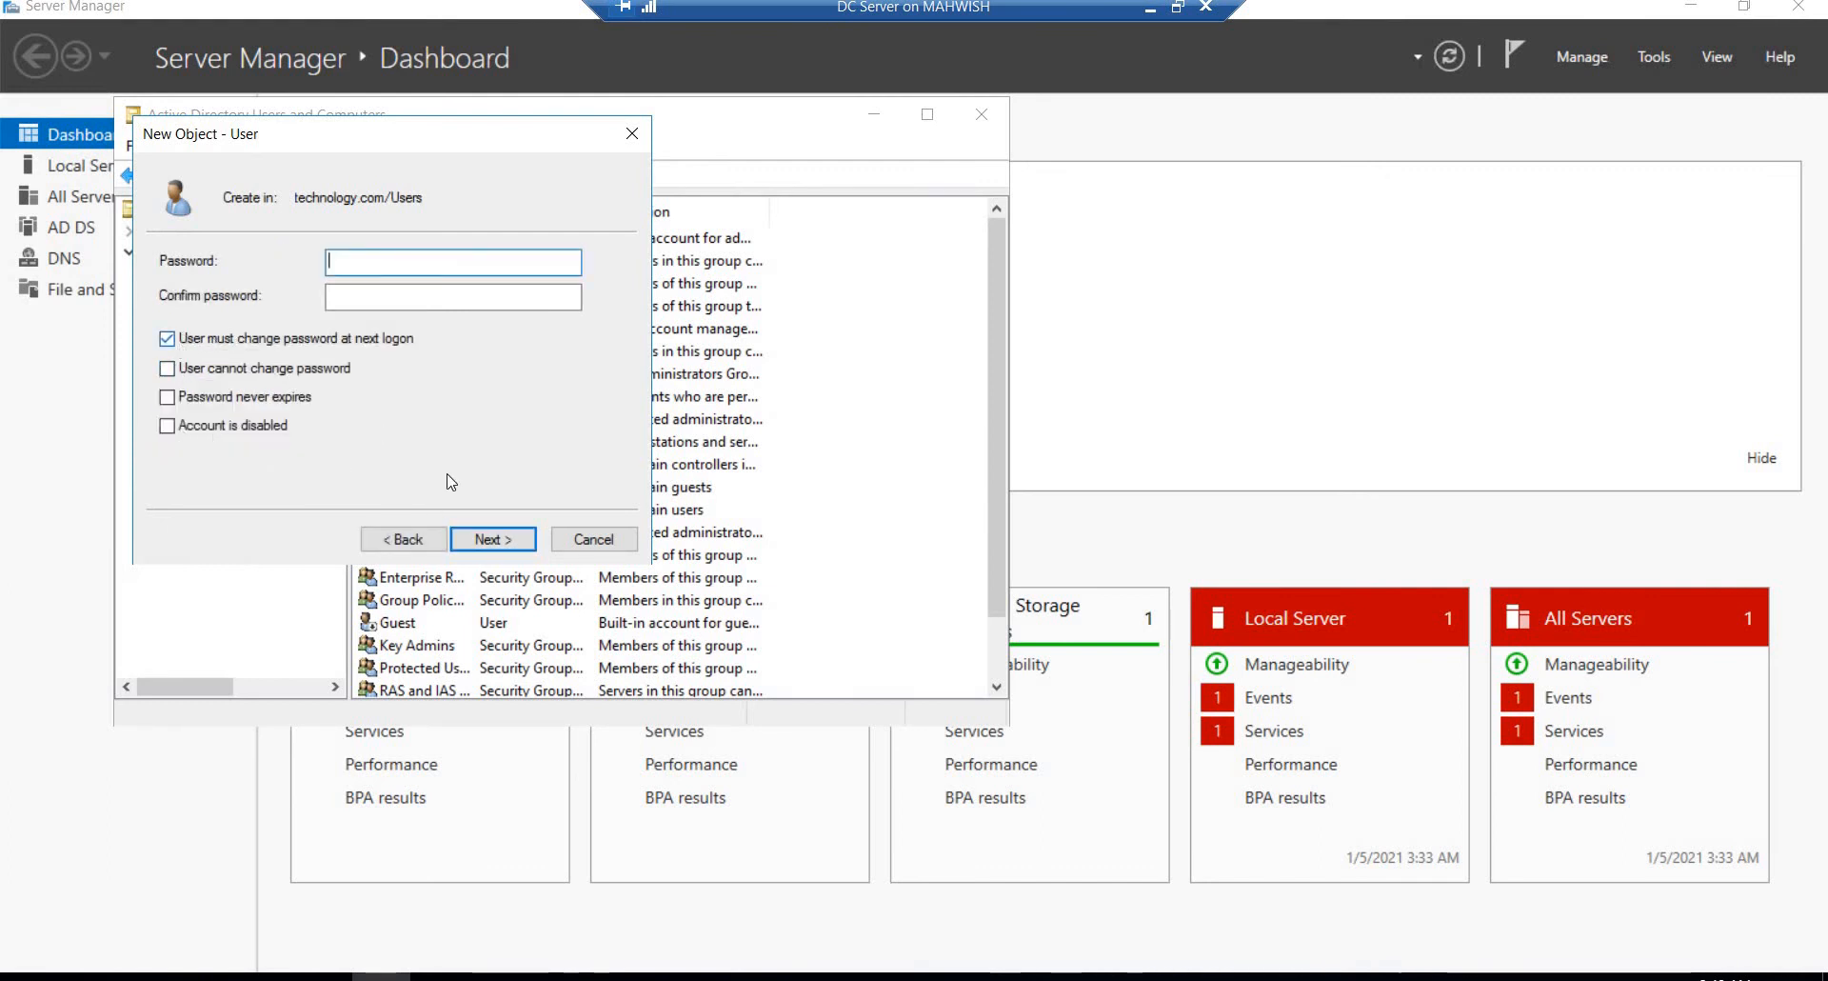
Step: Try to create the user with a blank password and go back to the password settings
{"action": "left_click", "coordinate": [508, 541]}
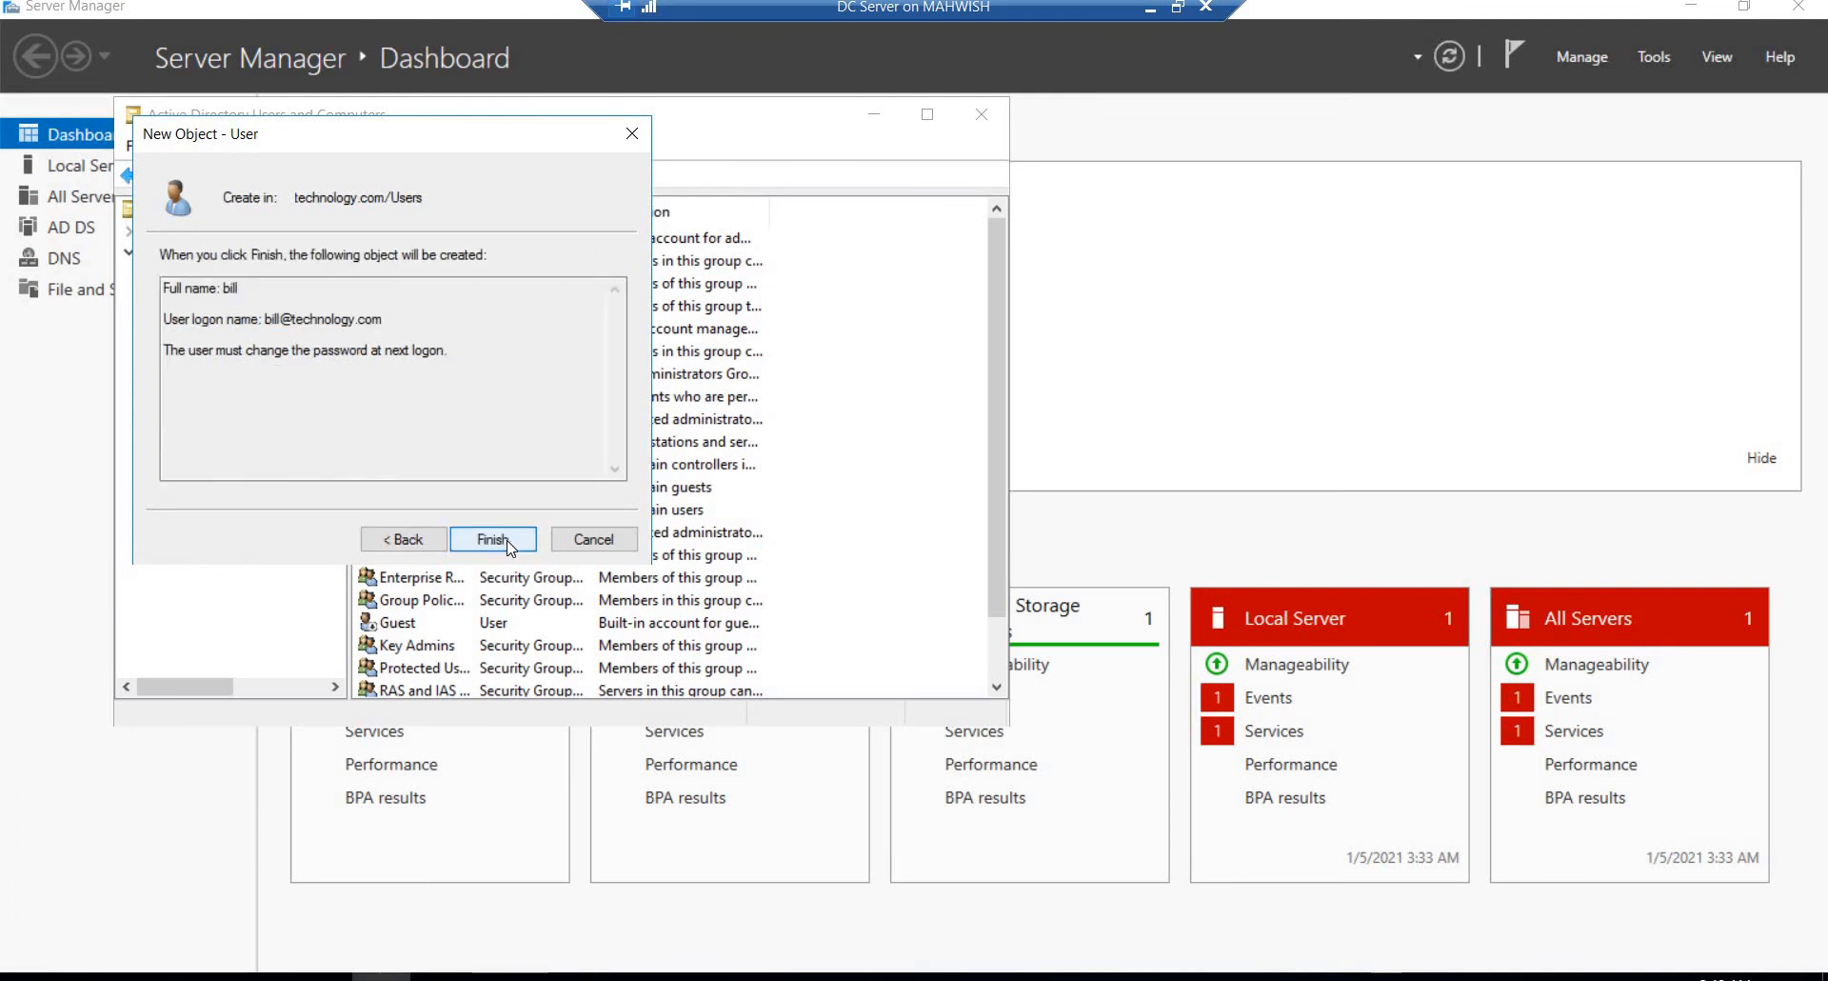
{"action": "left_click", "coordinate": [509, 543]}
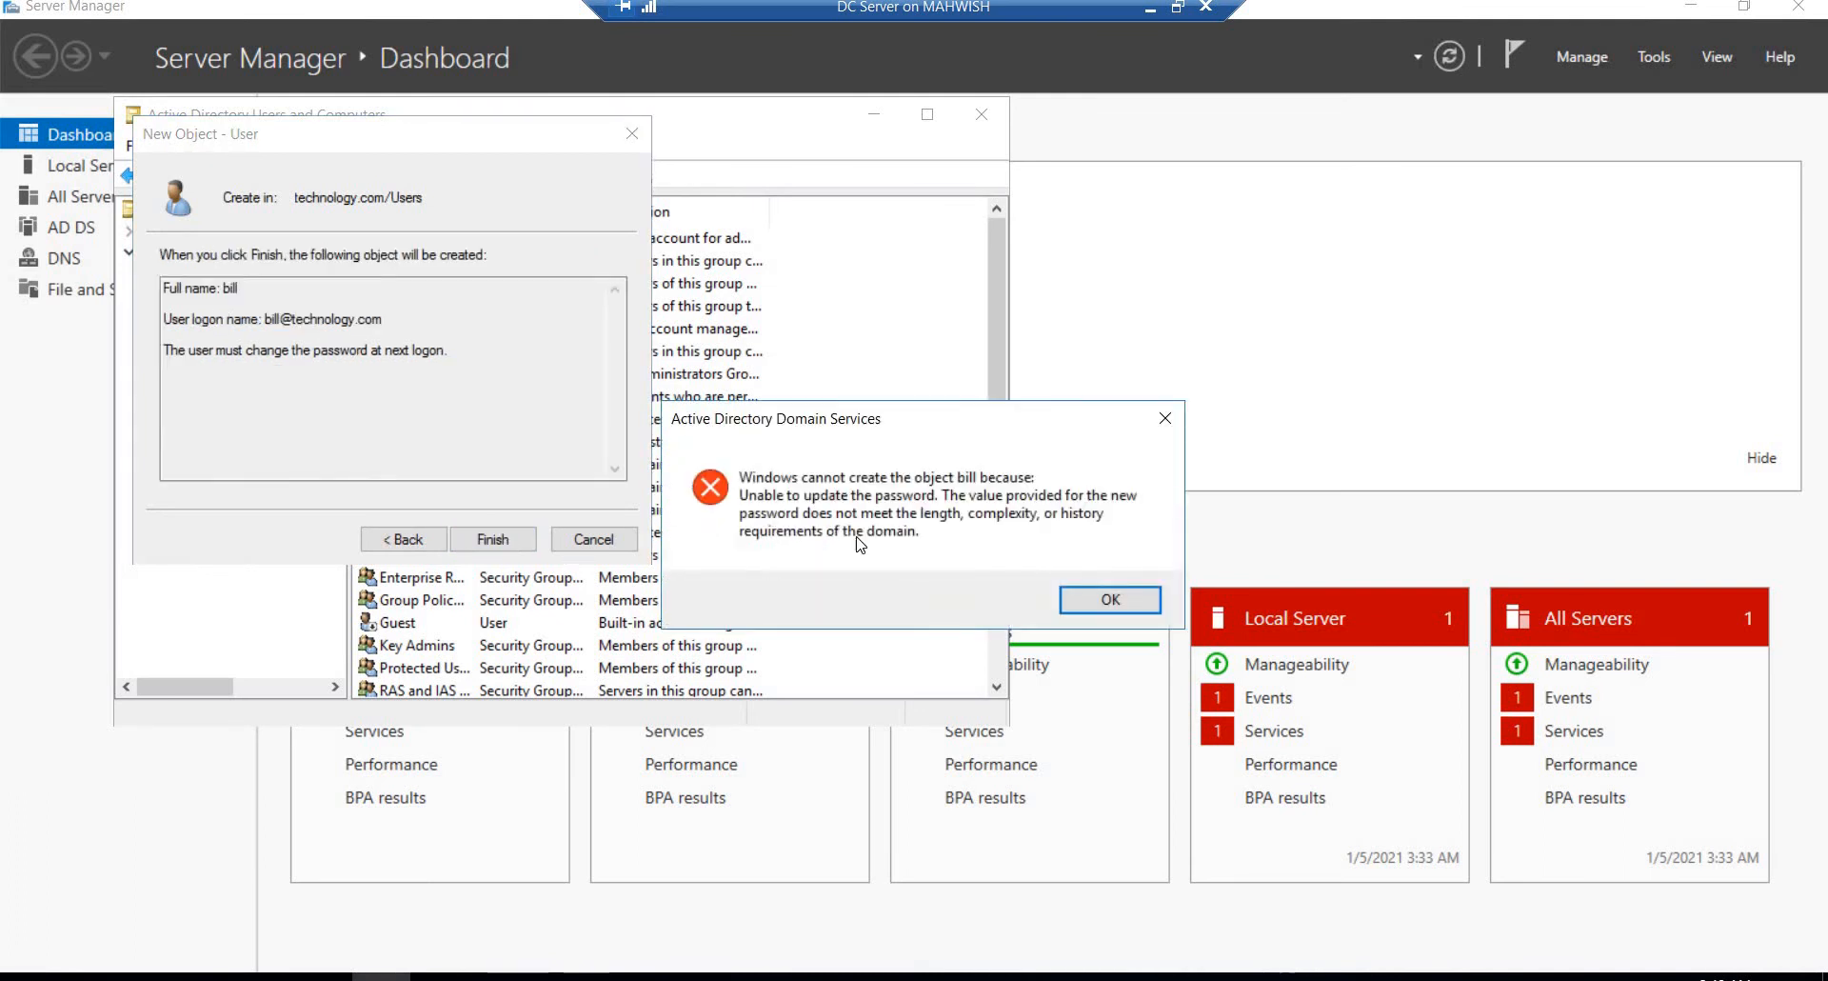
{"action": "left_click", "coordinate": [1074, 603]}
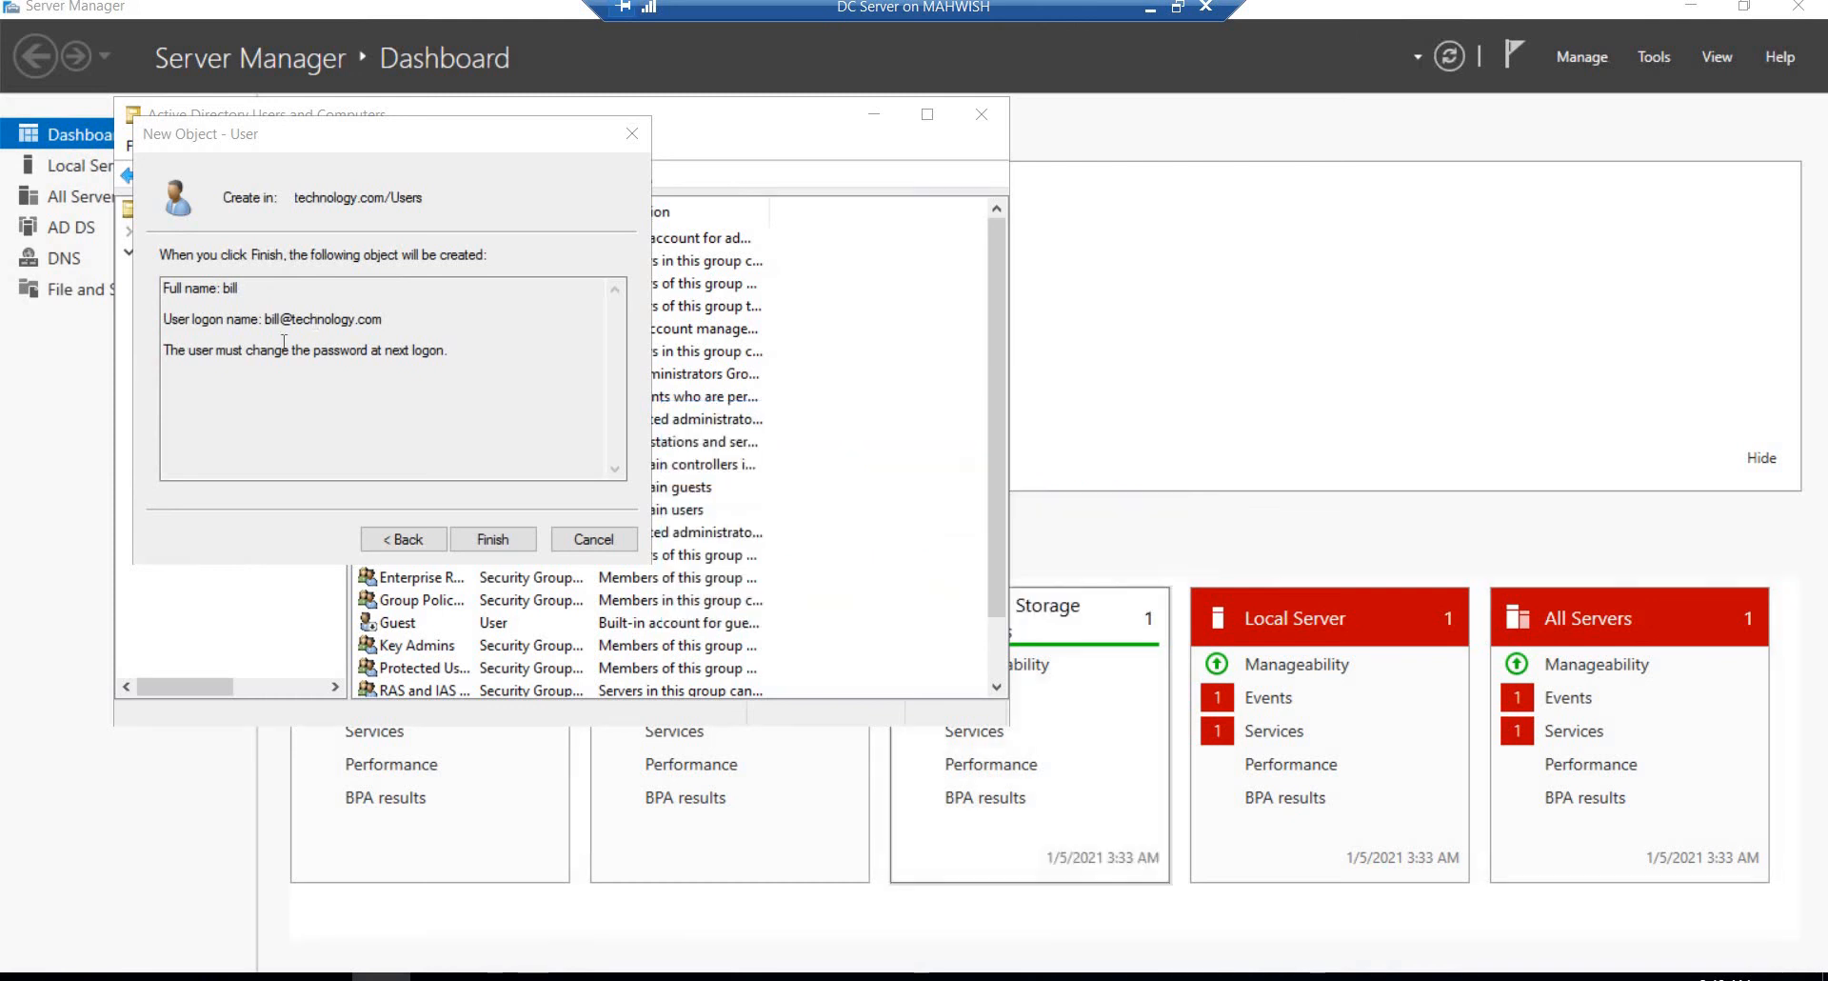
{"action": "left_click", "coordinate": [401, 545]}
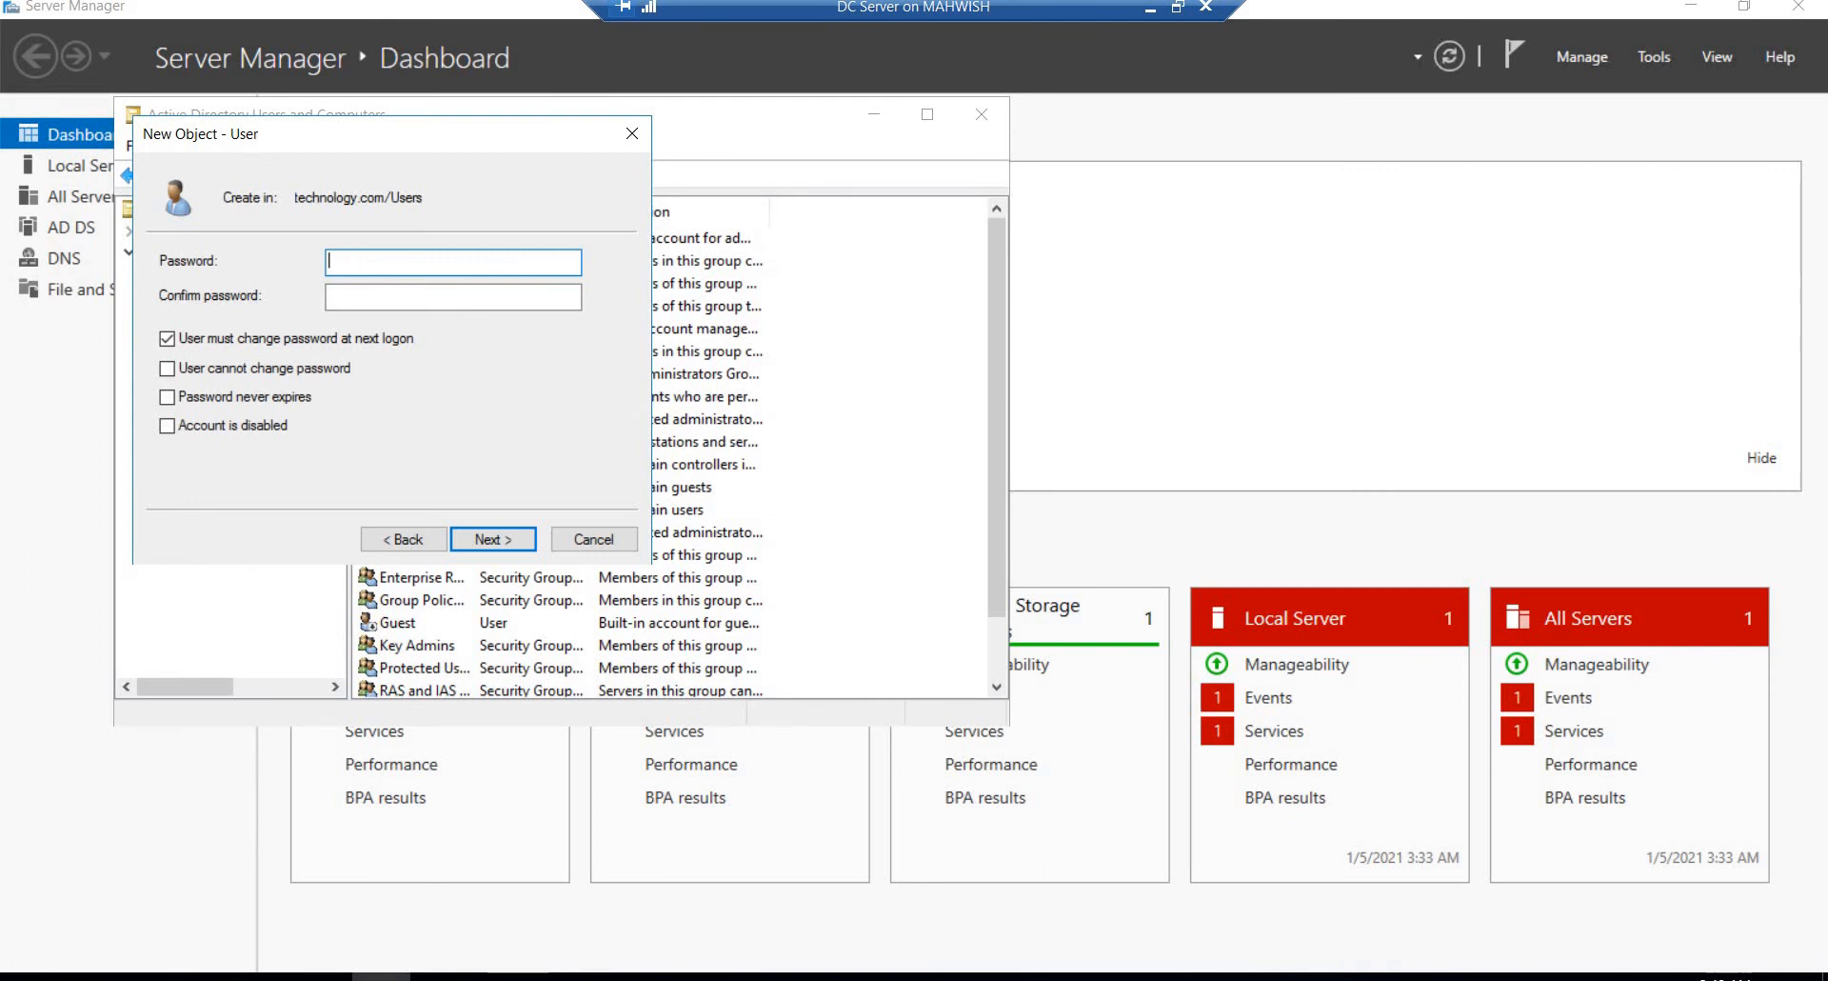
Step: Try to set the new user's password by filling in the password and confirmation fields
{"action": "type", "text": "•••"}
{"action": "left_click", "coordinate": [368, 295]}
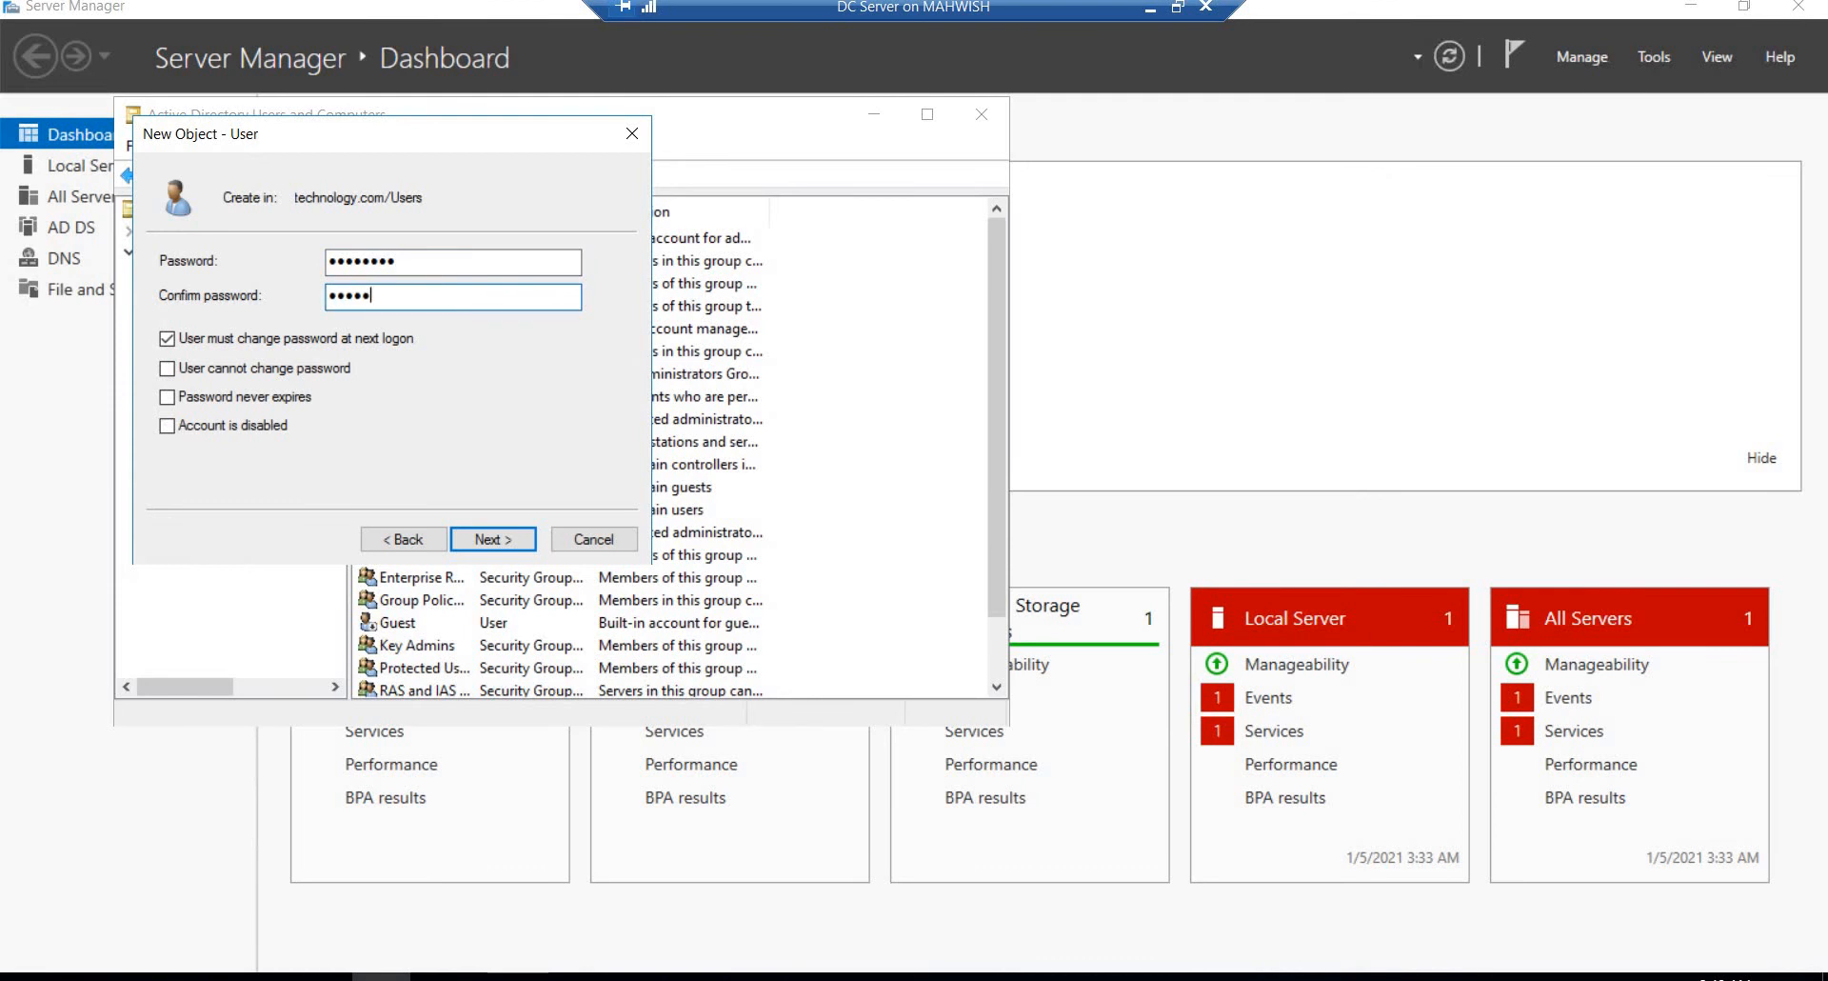
{"action": "left_click", "coordinate": [521, 542]}
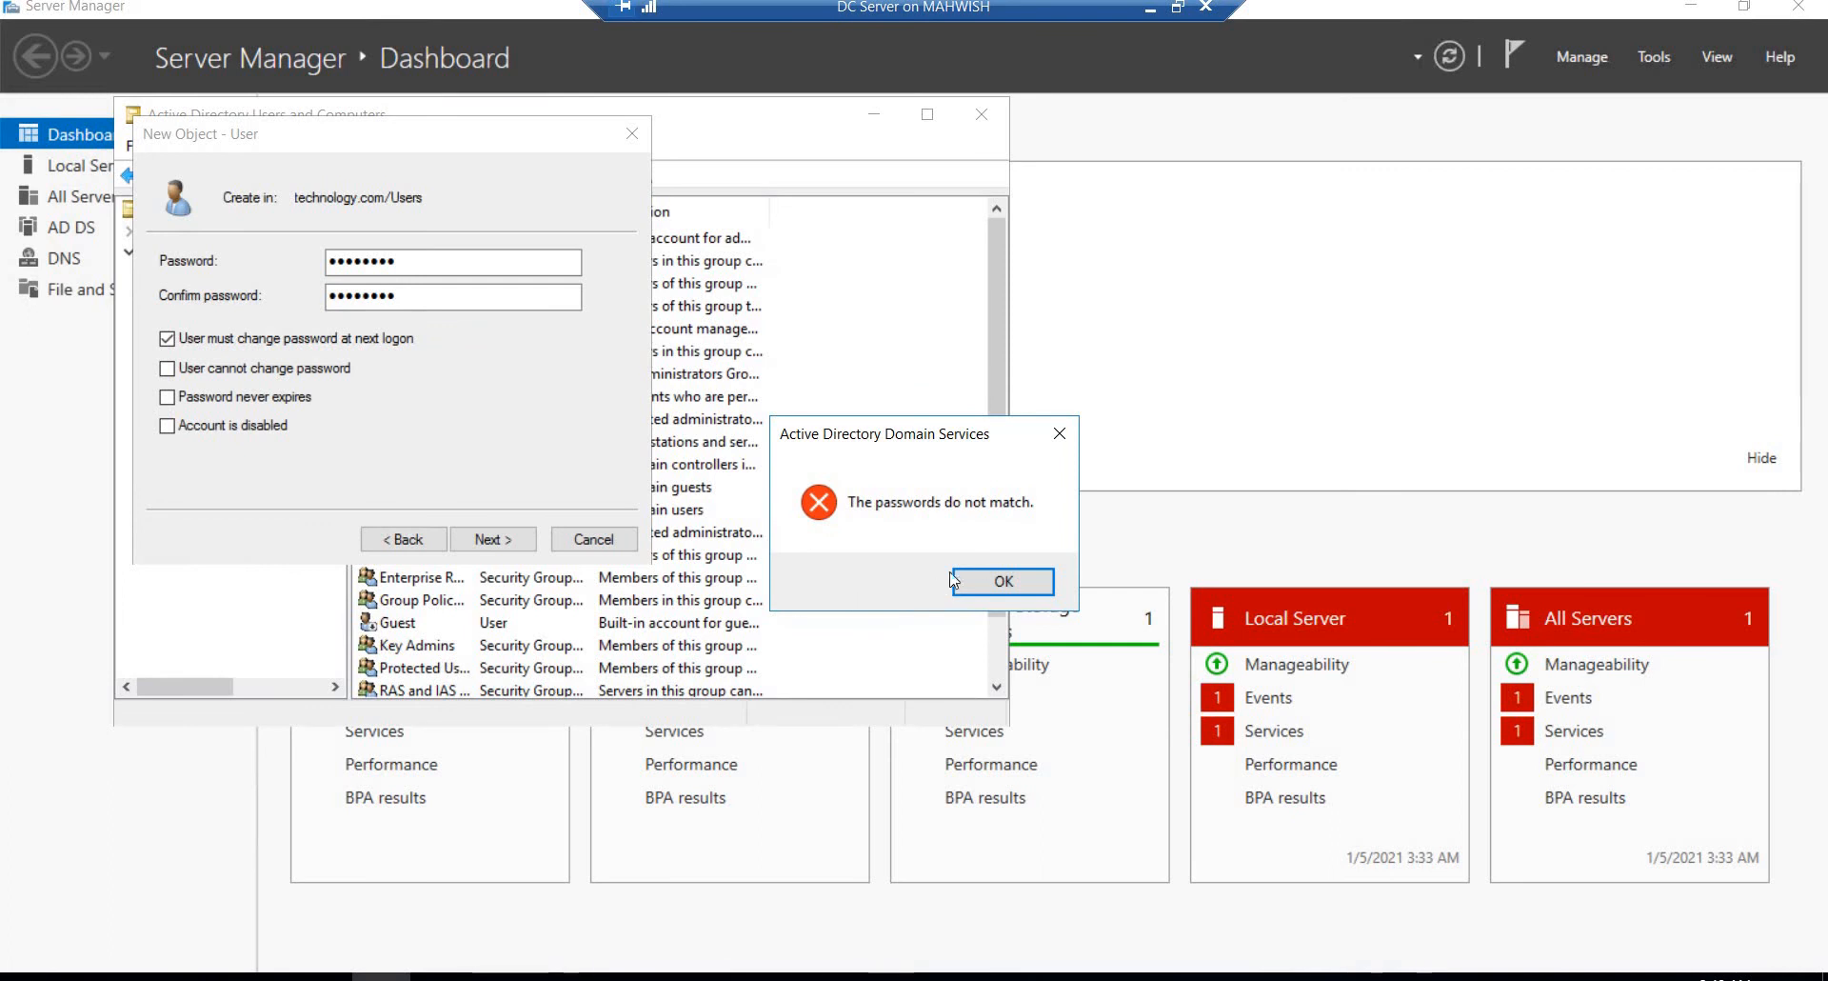
{"action": "left_click", "coordinate": [993, 590]}
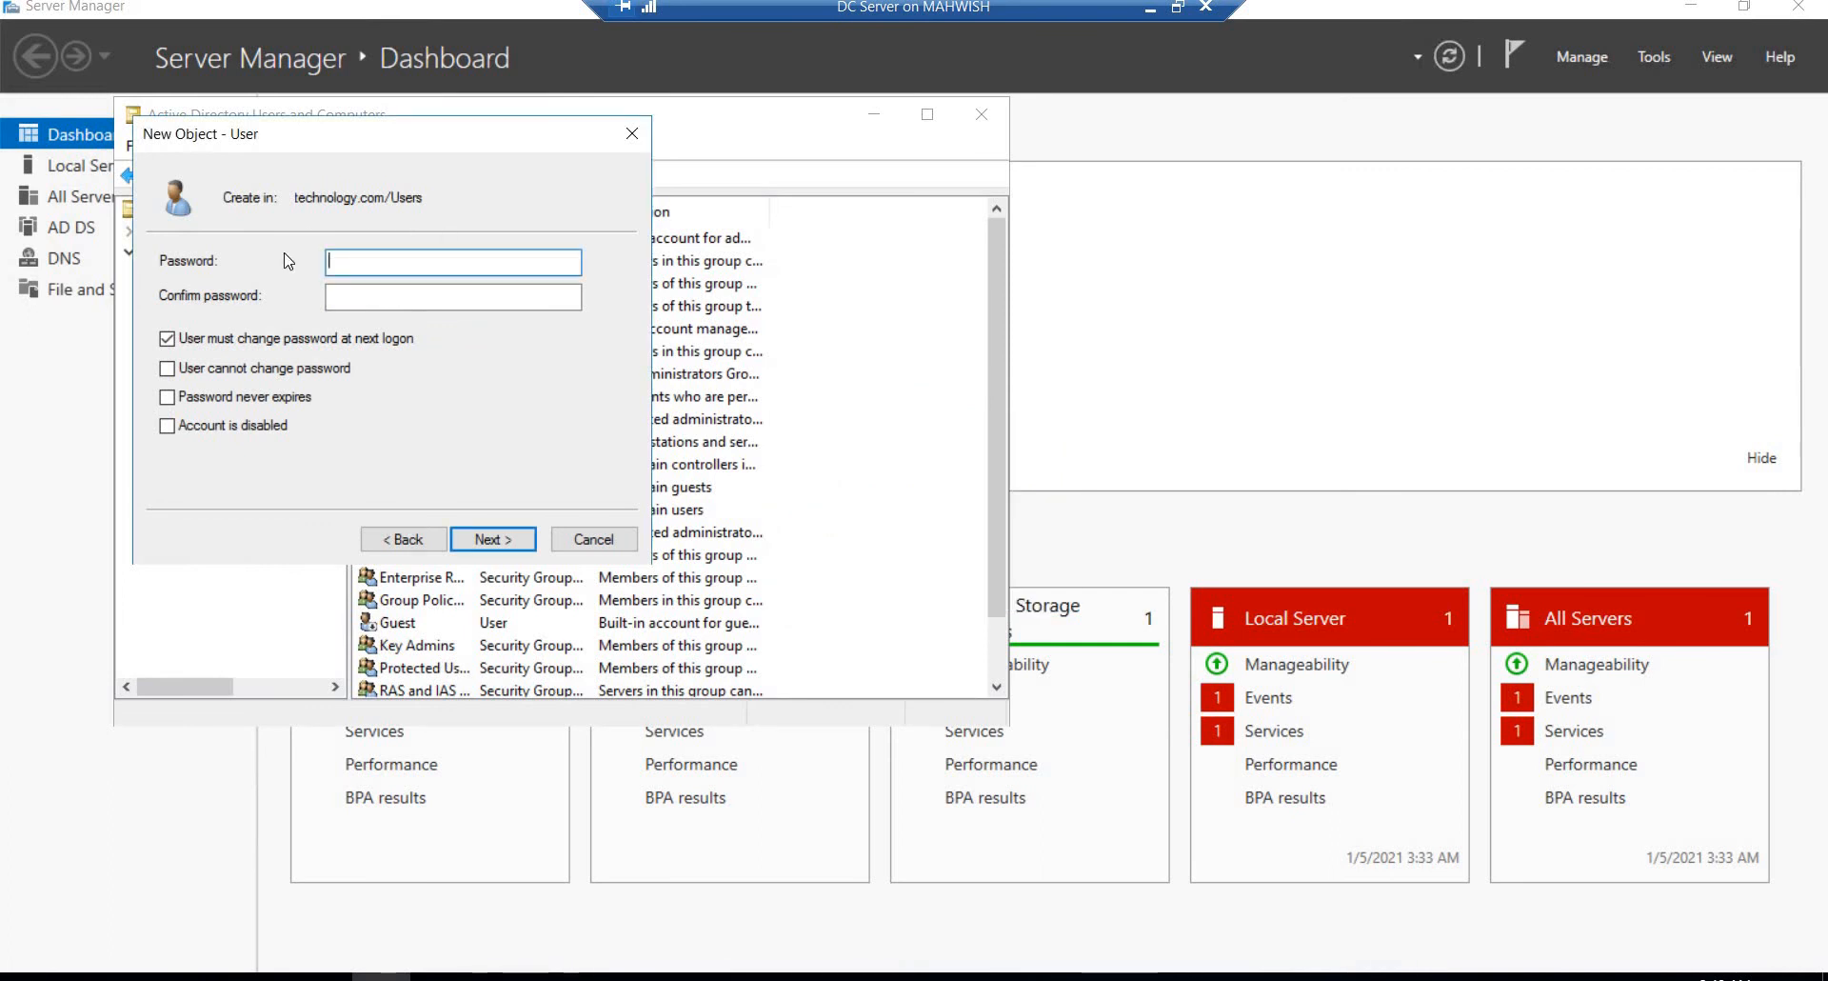
Step: Re-enter the account password and its confirmation for the new user, and finish creating the account
{"action": "type", "text": "••••••••"}
{"action": "left_click", "coordinate": [341, 300]}
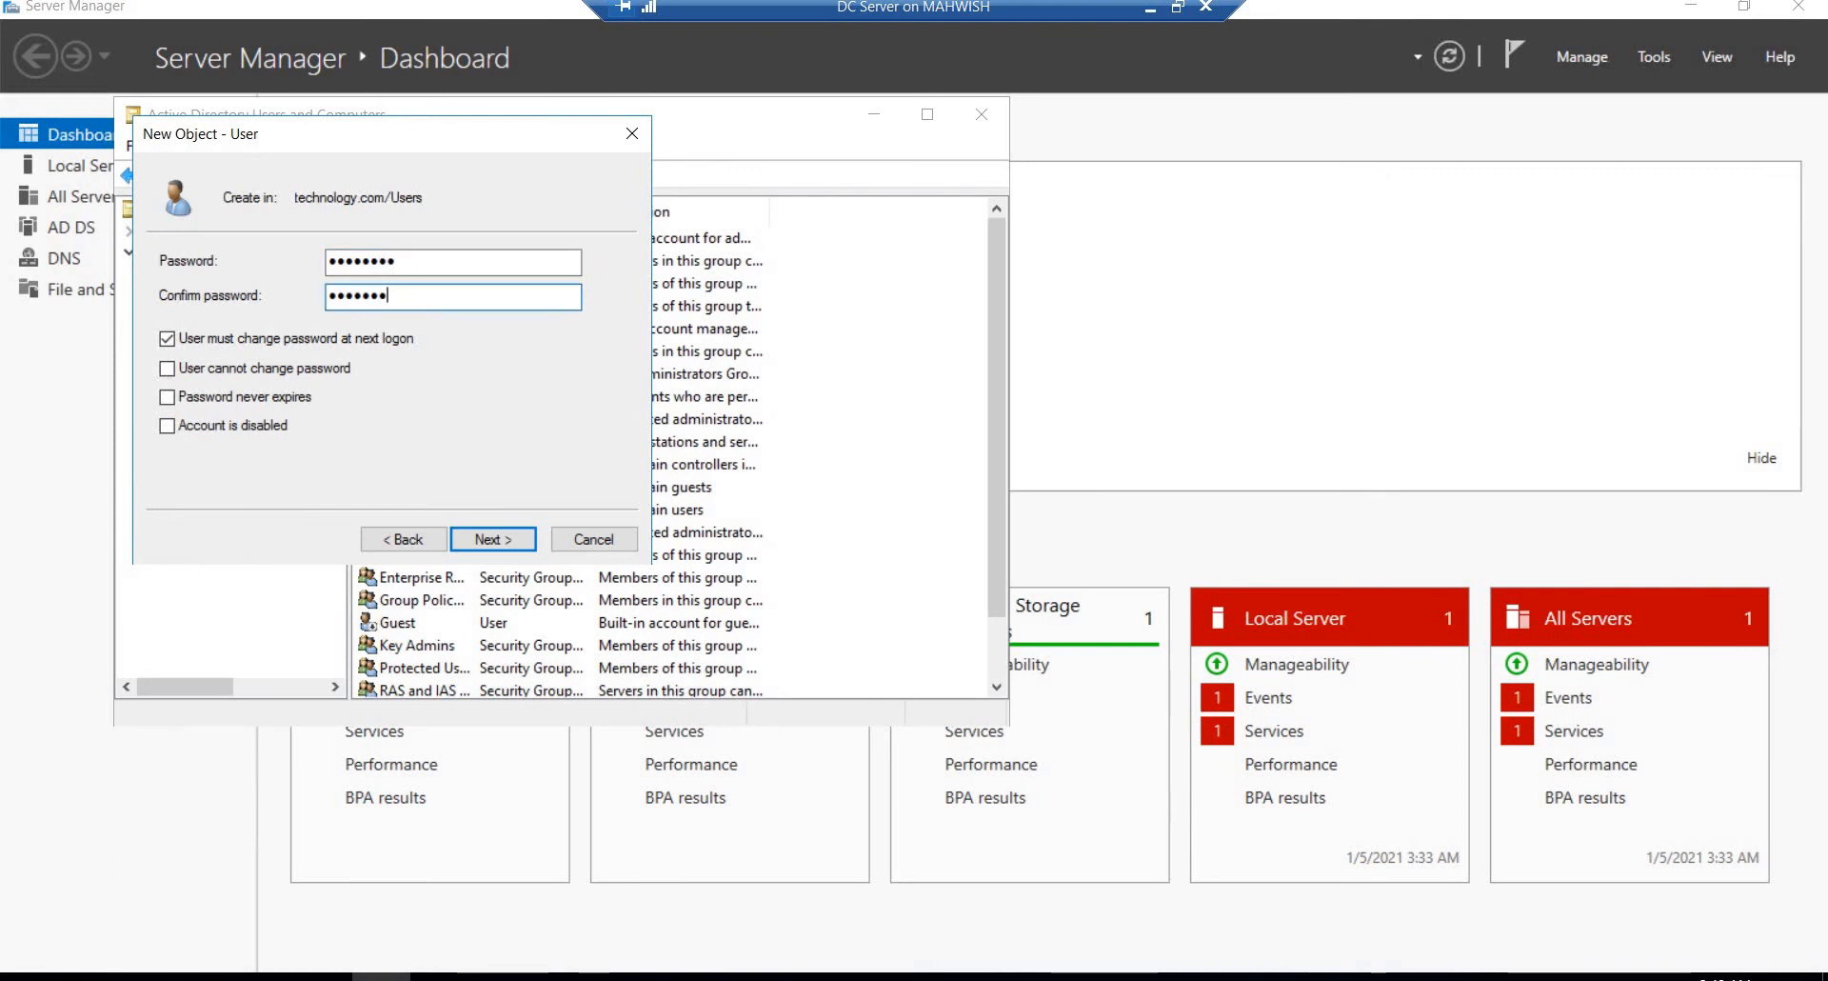
{"action": "left_click", "coordinate": [489, 539]}
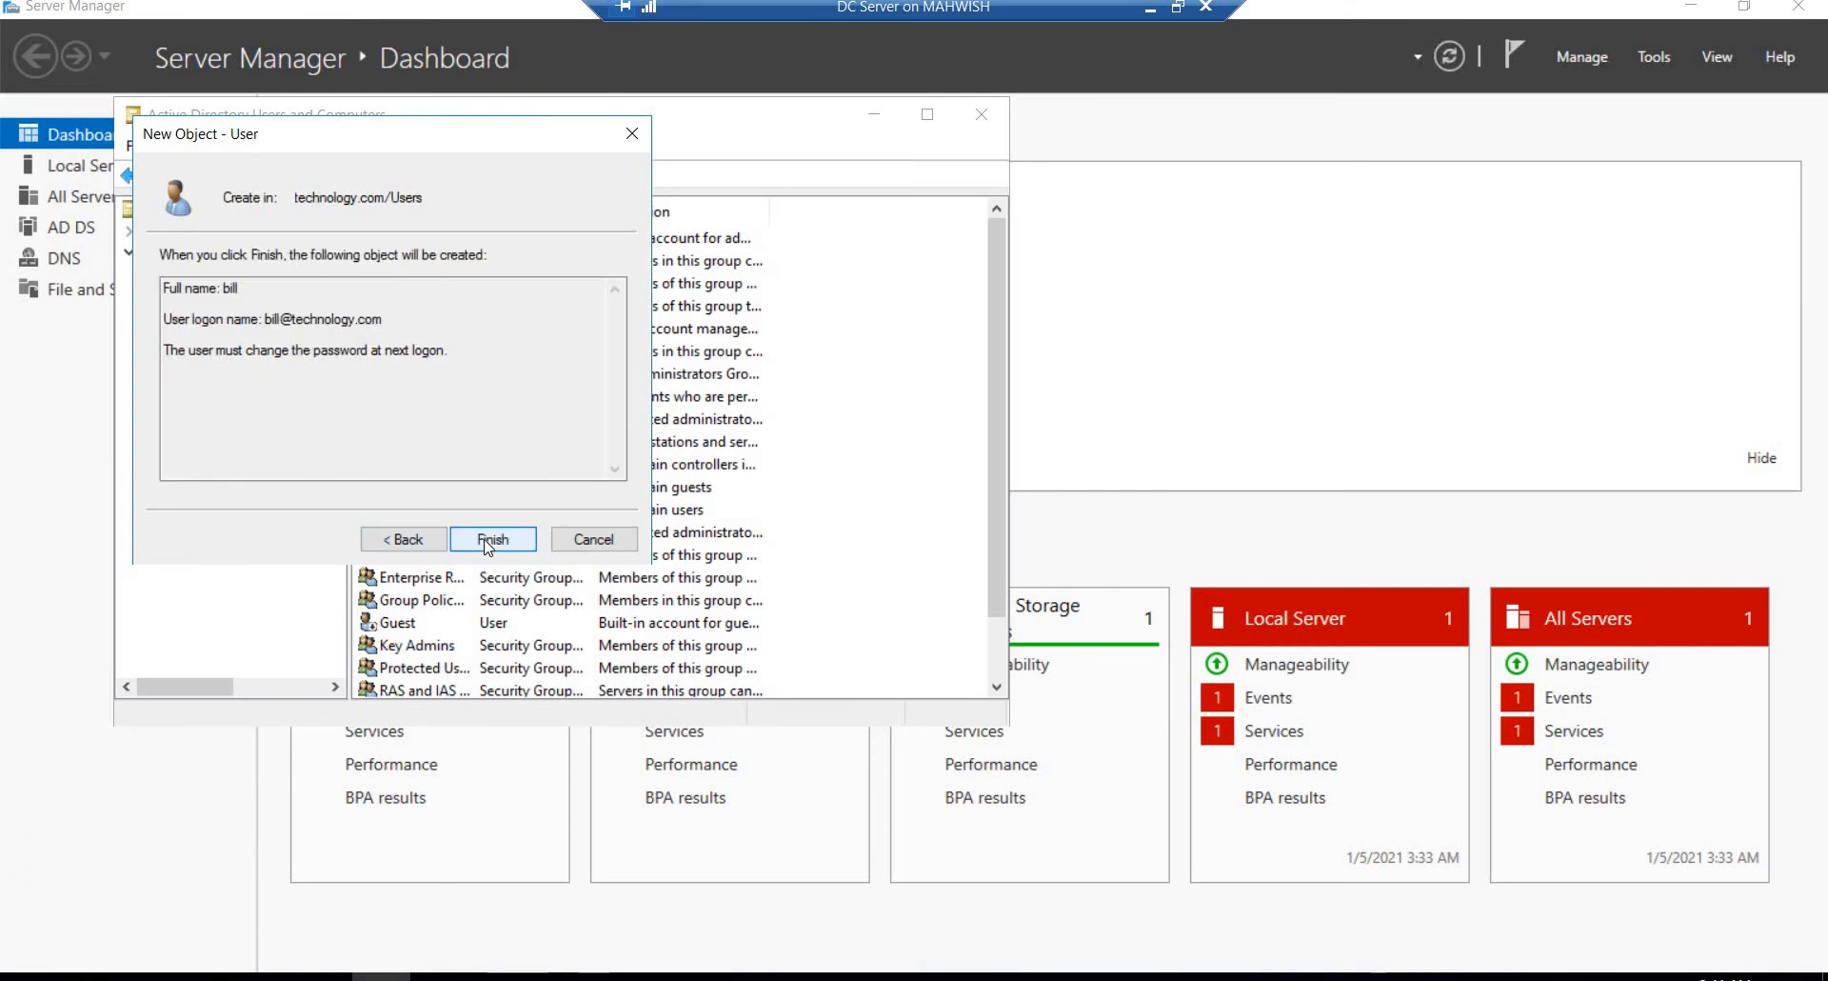
{"action": "left_click", "coordinate": [489, 541]}
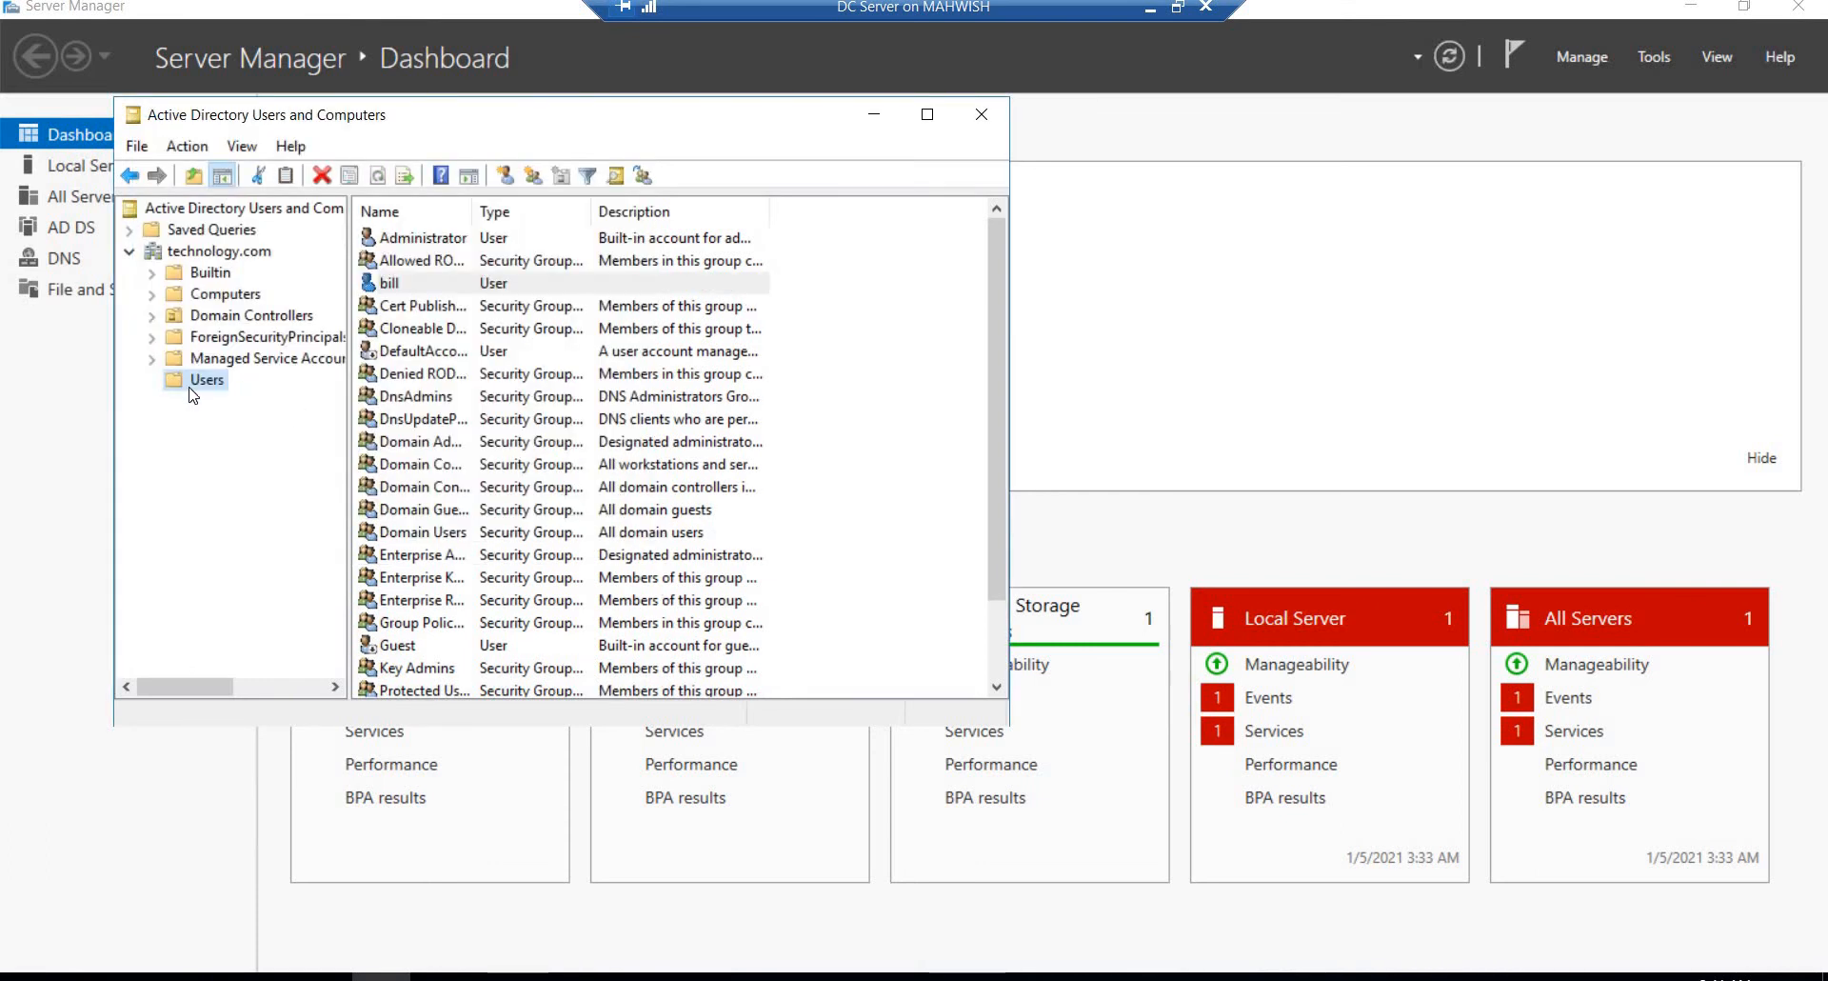
Step: Start another new user in the technology.com Users container
{"action": "left_click", "coordinate": [190, 387]}
{"action": "right_click", "coordinate": [209, 379]}
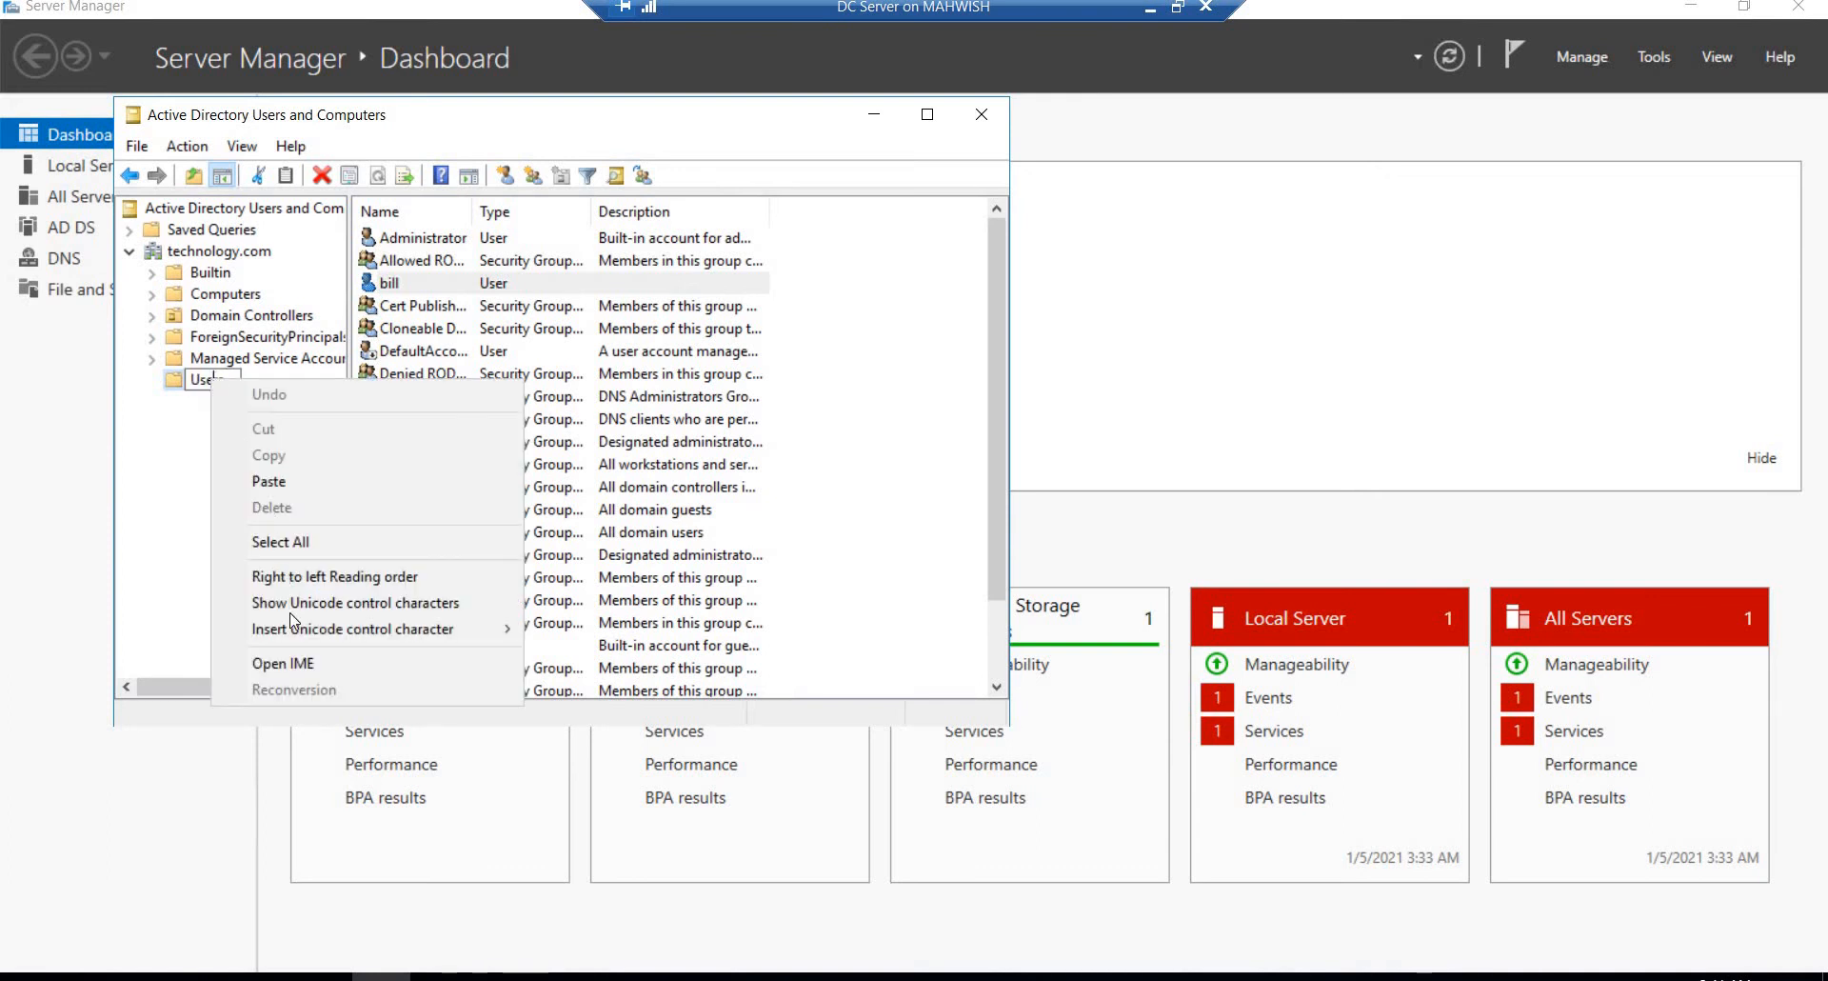
{"action": "left_click", "coordinate": [215, 388]}
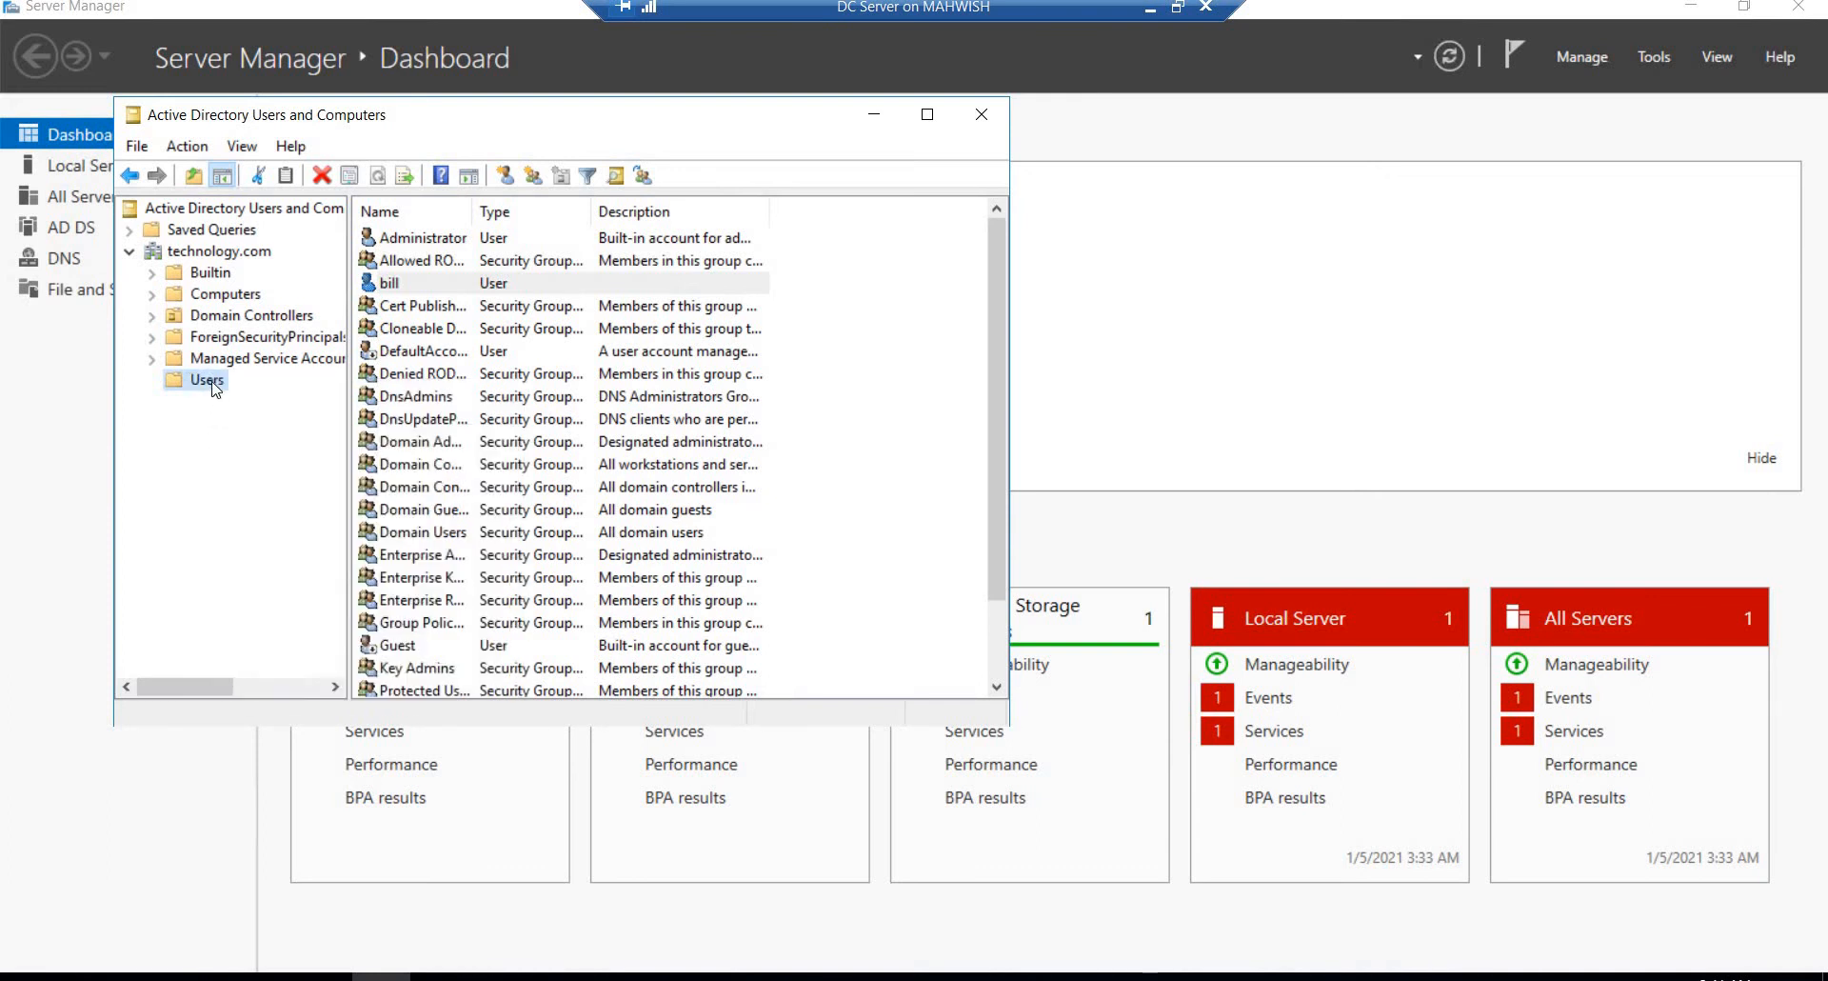
{"action": "left_click", "coordinate": [213, 382]}
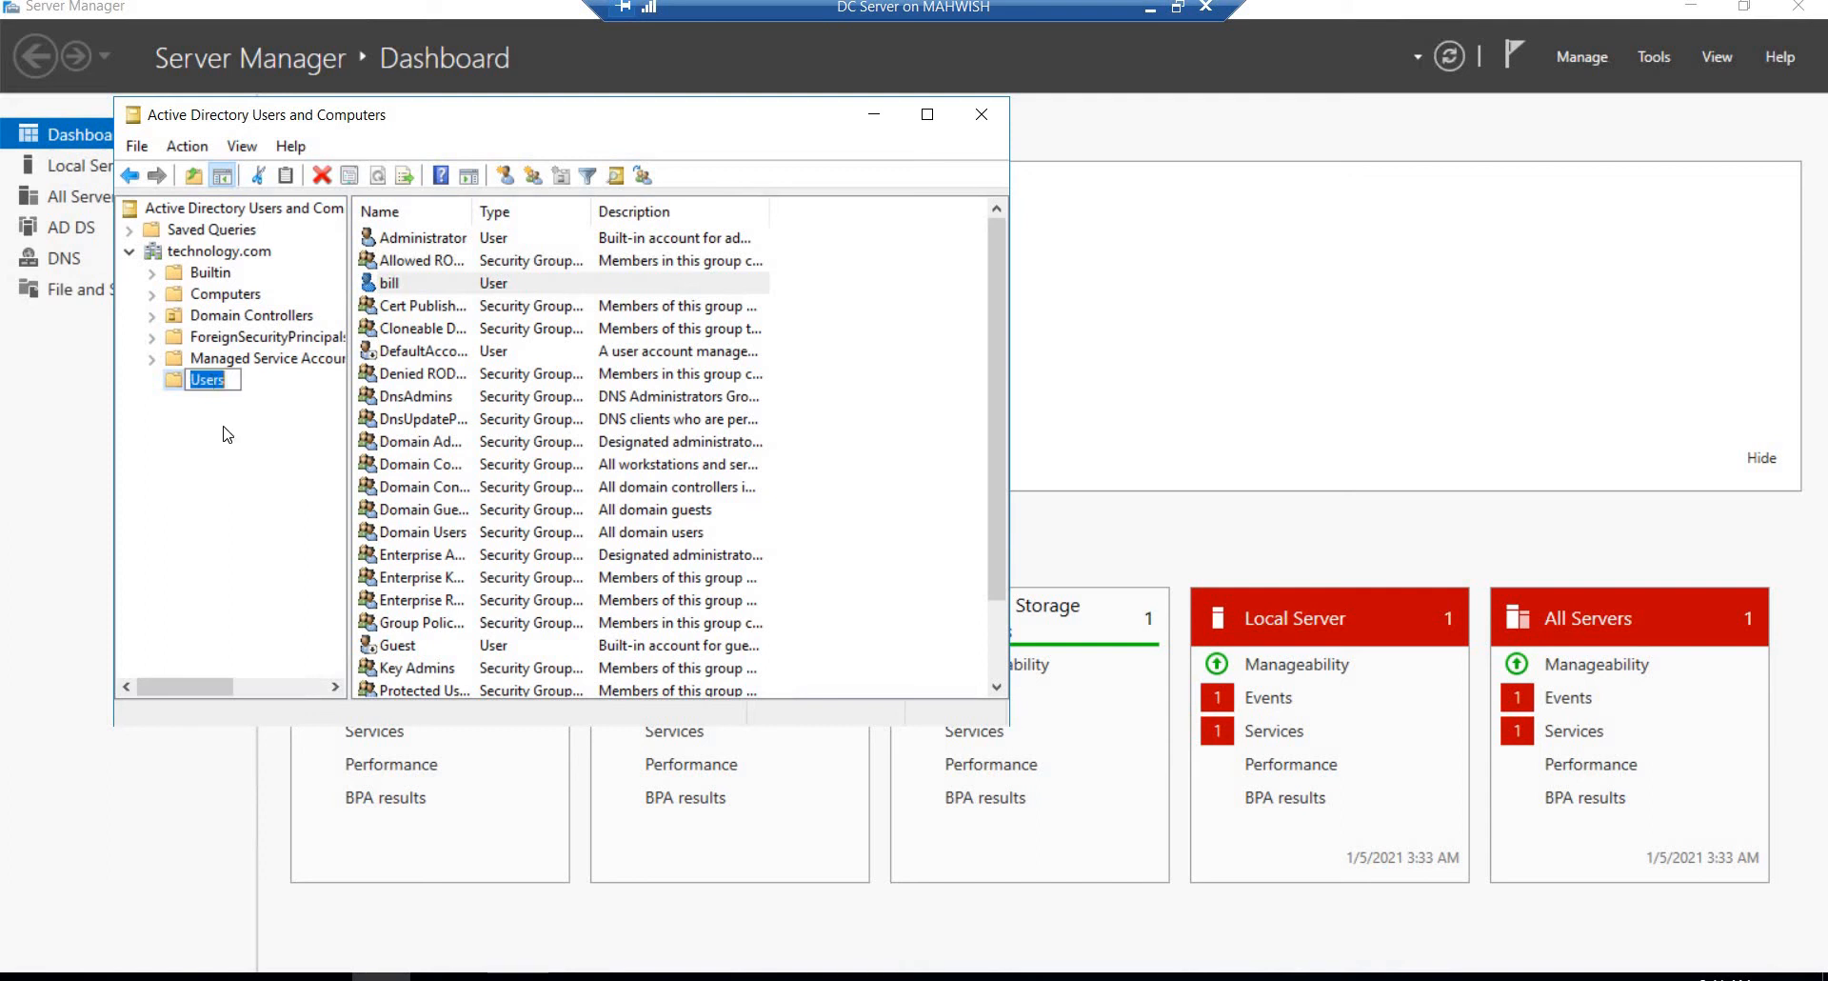
{"action": "left_click", "coordinate": [180, 375]}
{"action": "right_click", "coordinate": [183, 386]}
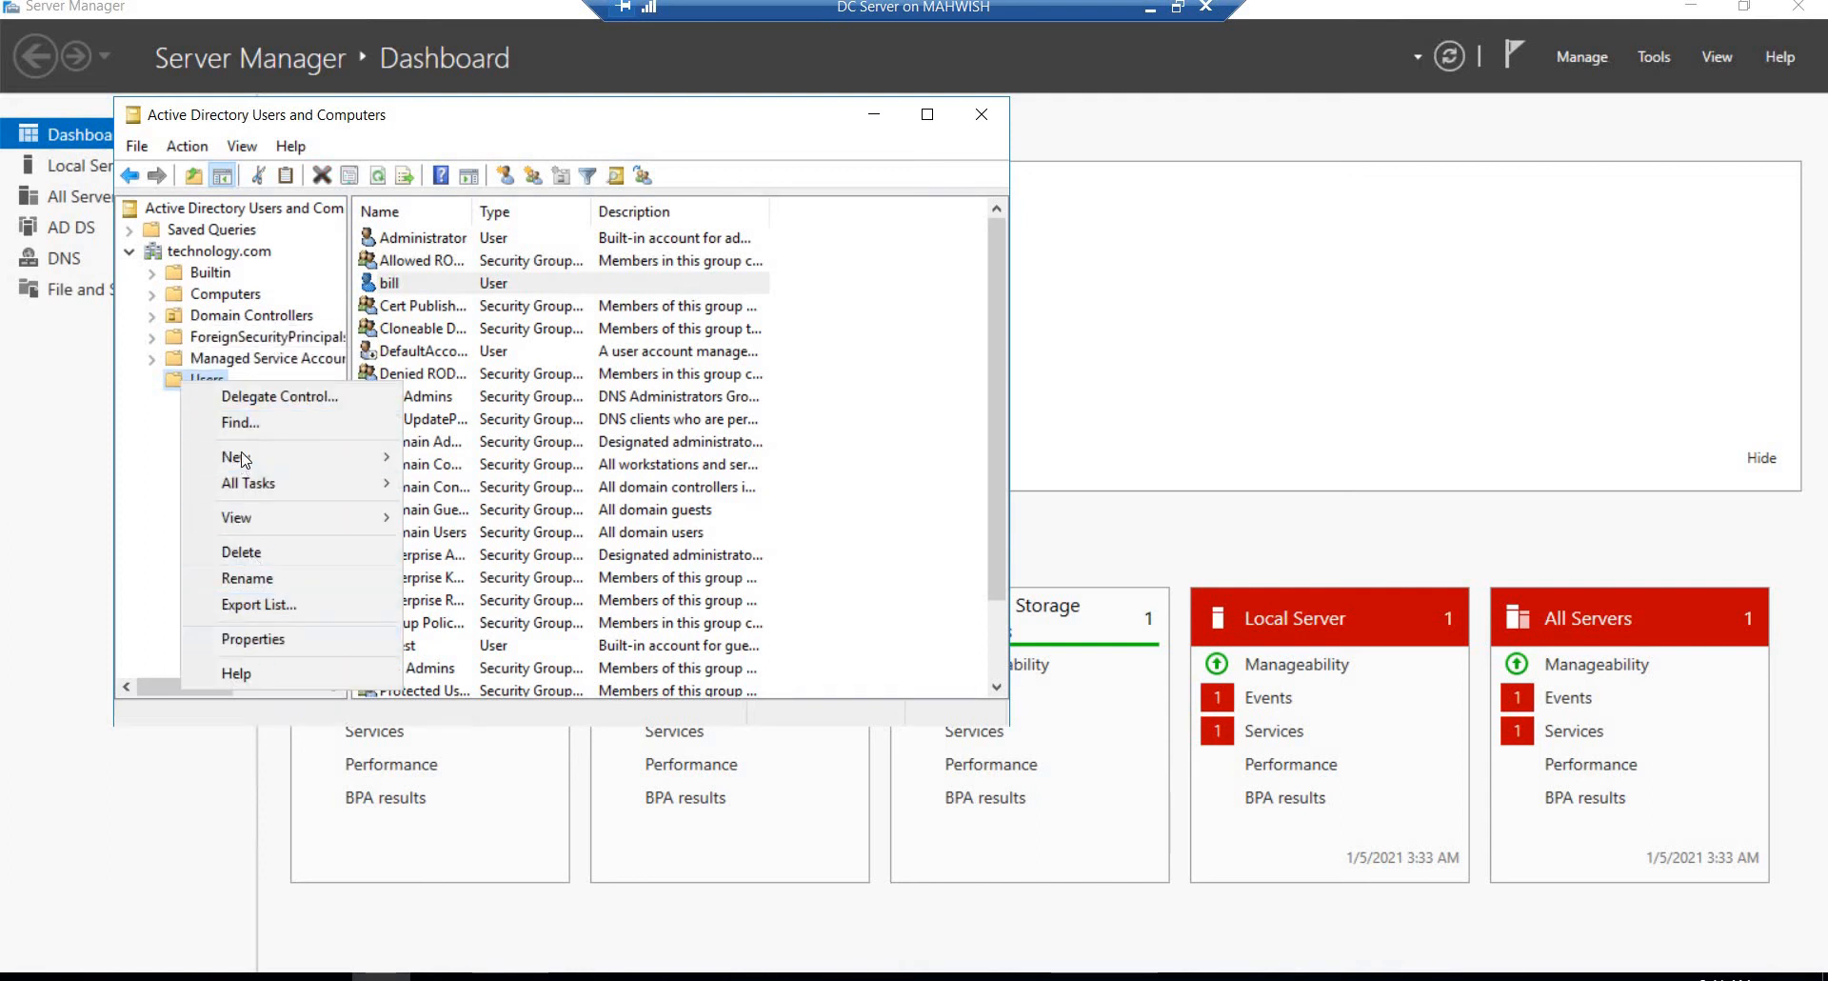
{"action": "mouse_move", "coordinate": [242, 457]}
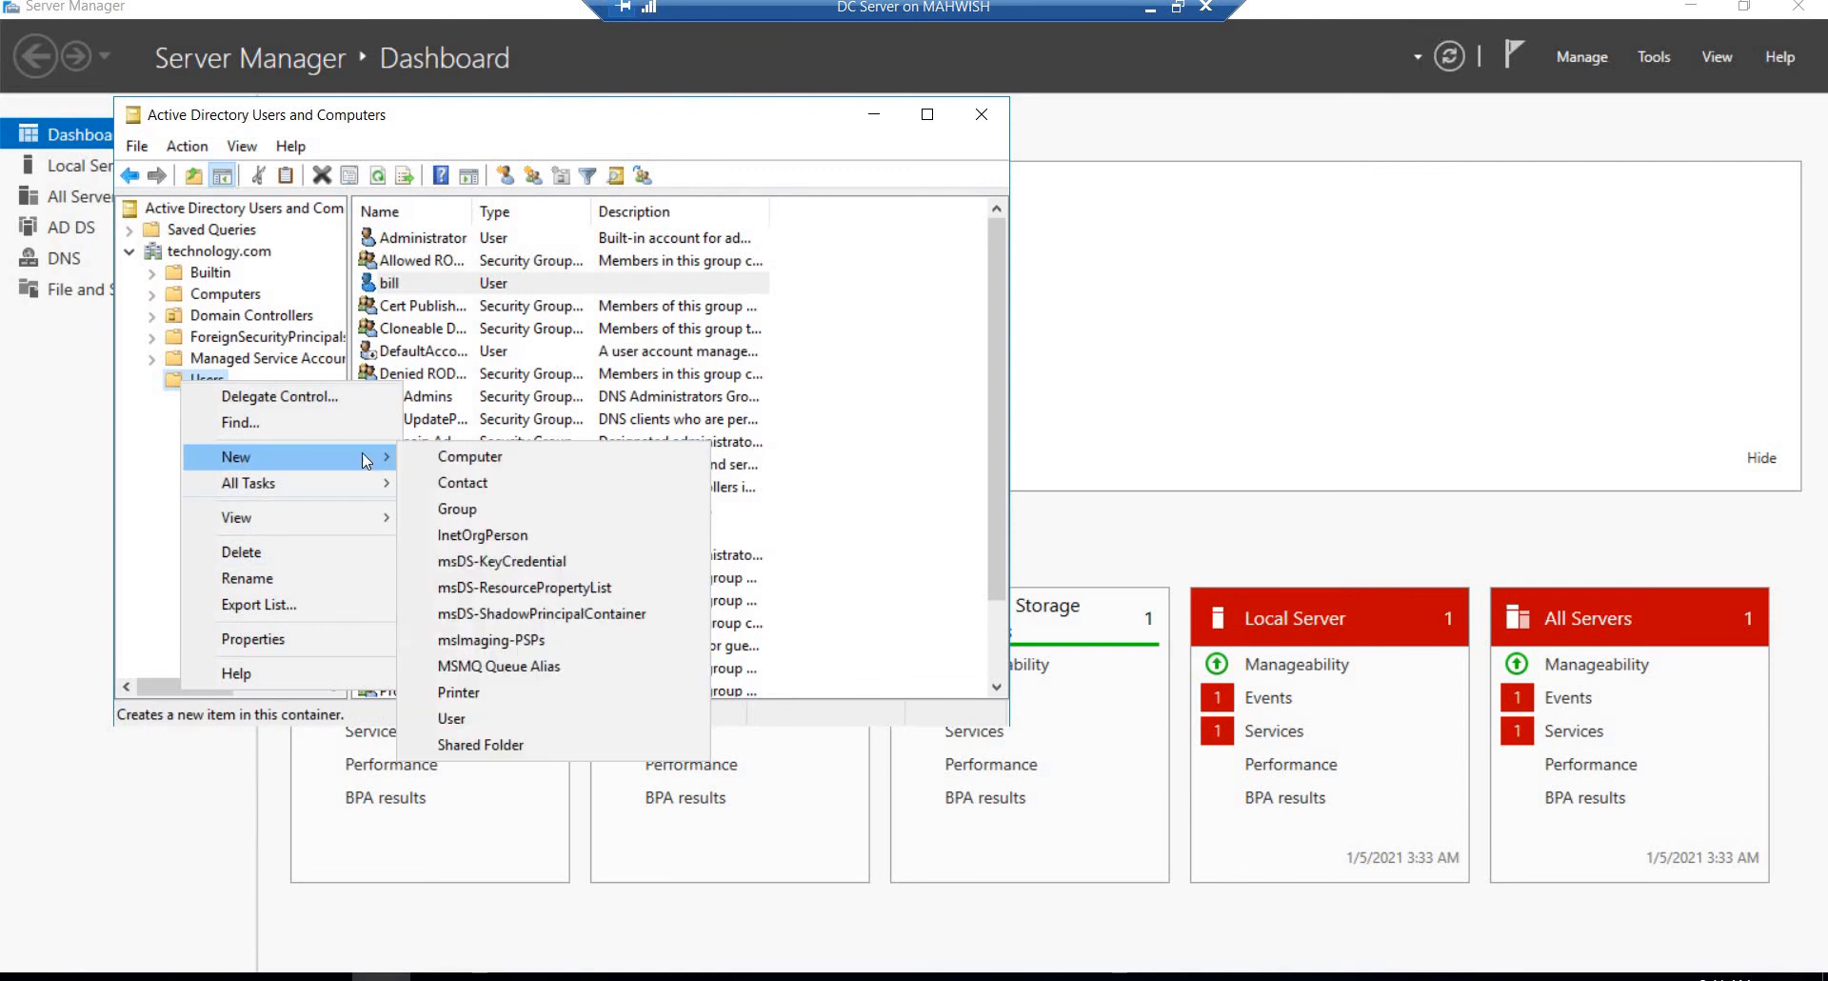
{"action": "left_click", "coordinate": [451, 719]}
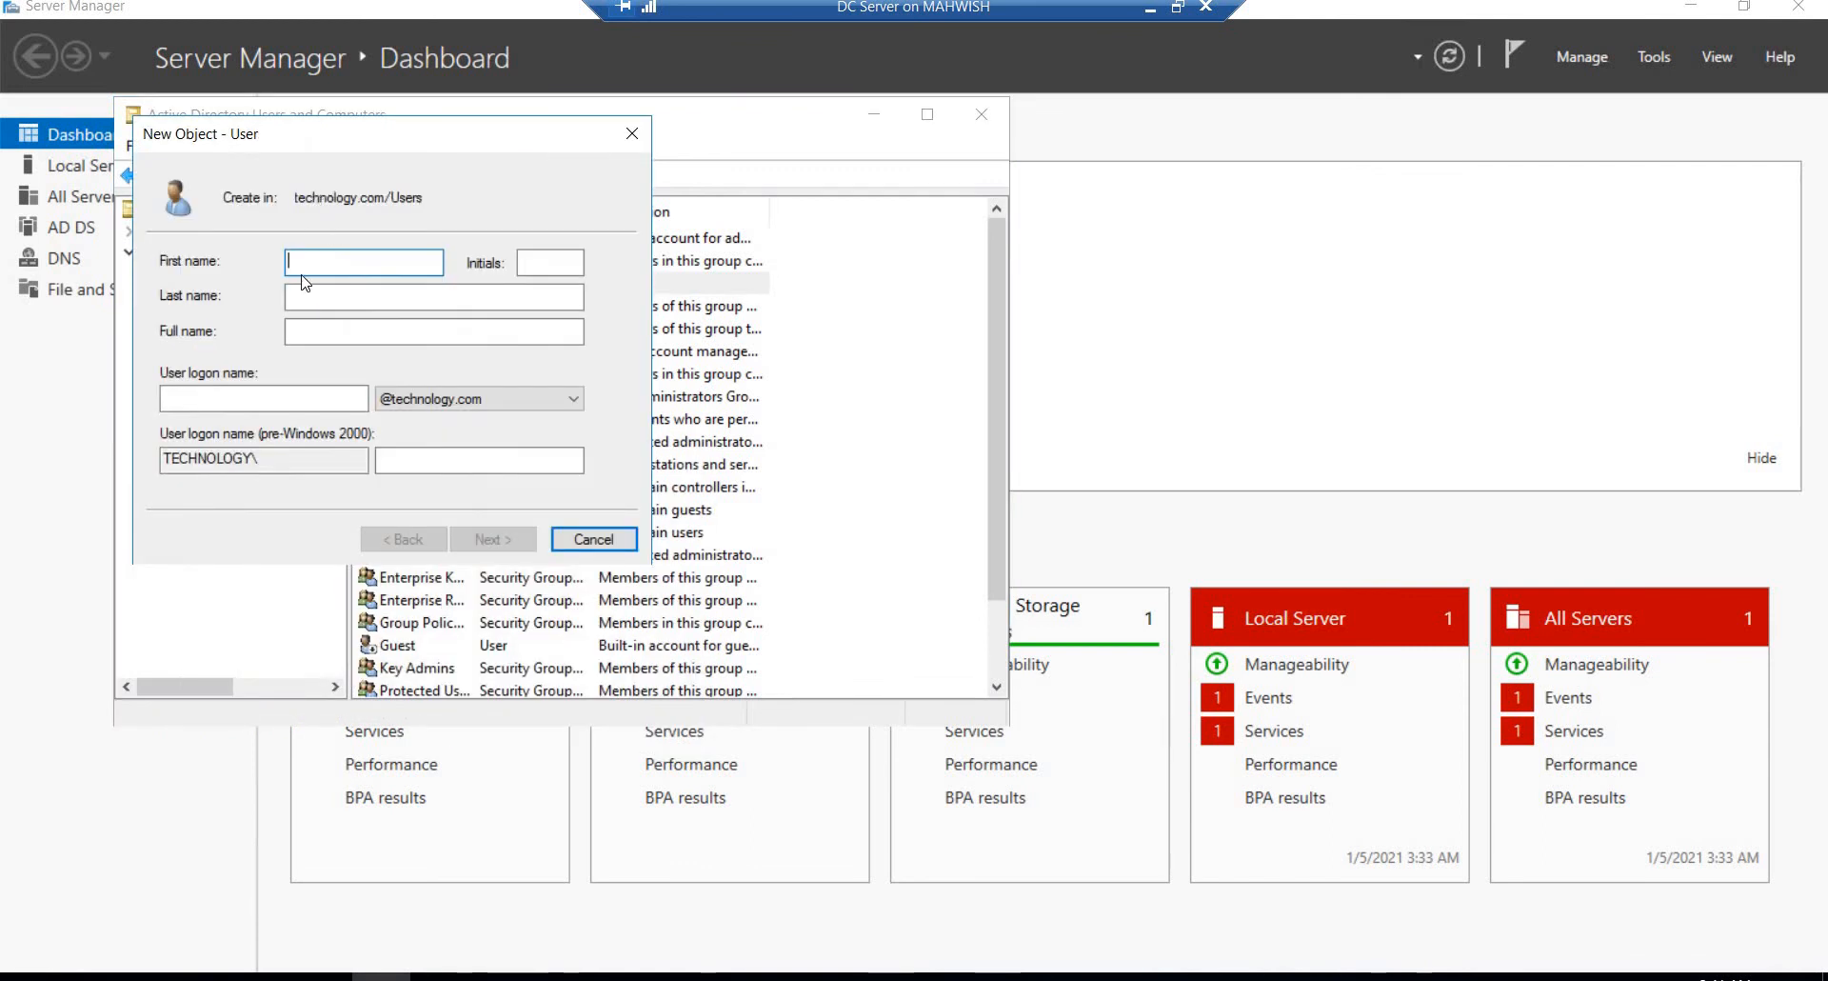
{"action": "type", "text": "c"}
{"action": "type", "text": "jack"}
{"action": "left_click", "coordinate": [267, 396]}
{"action": "type", "text": "jac"}
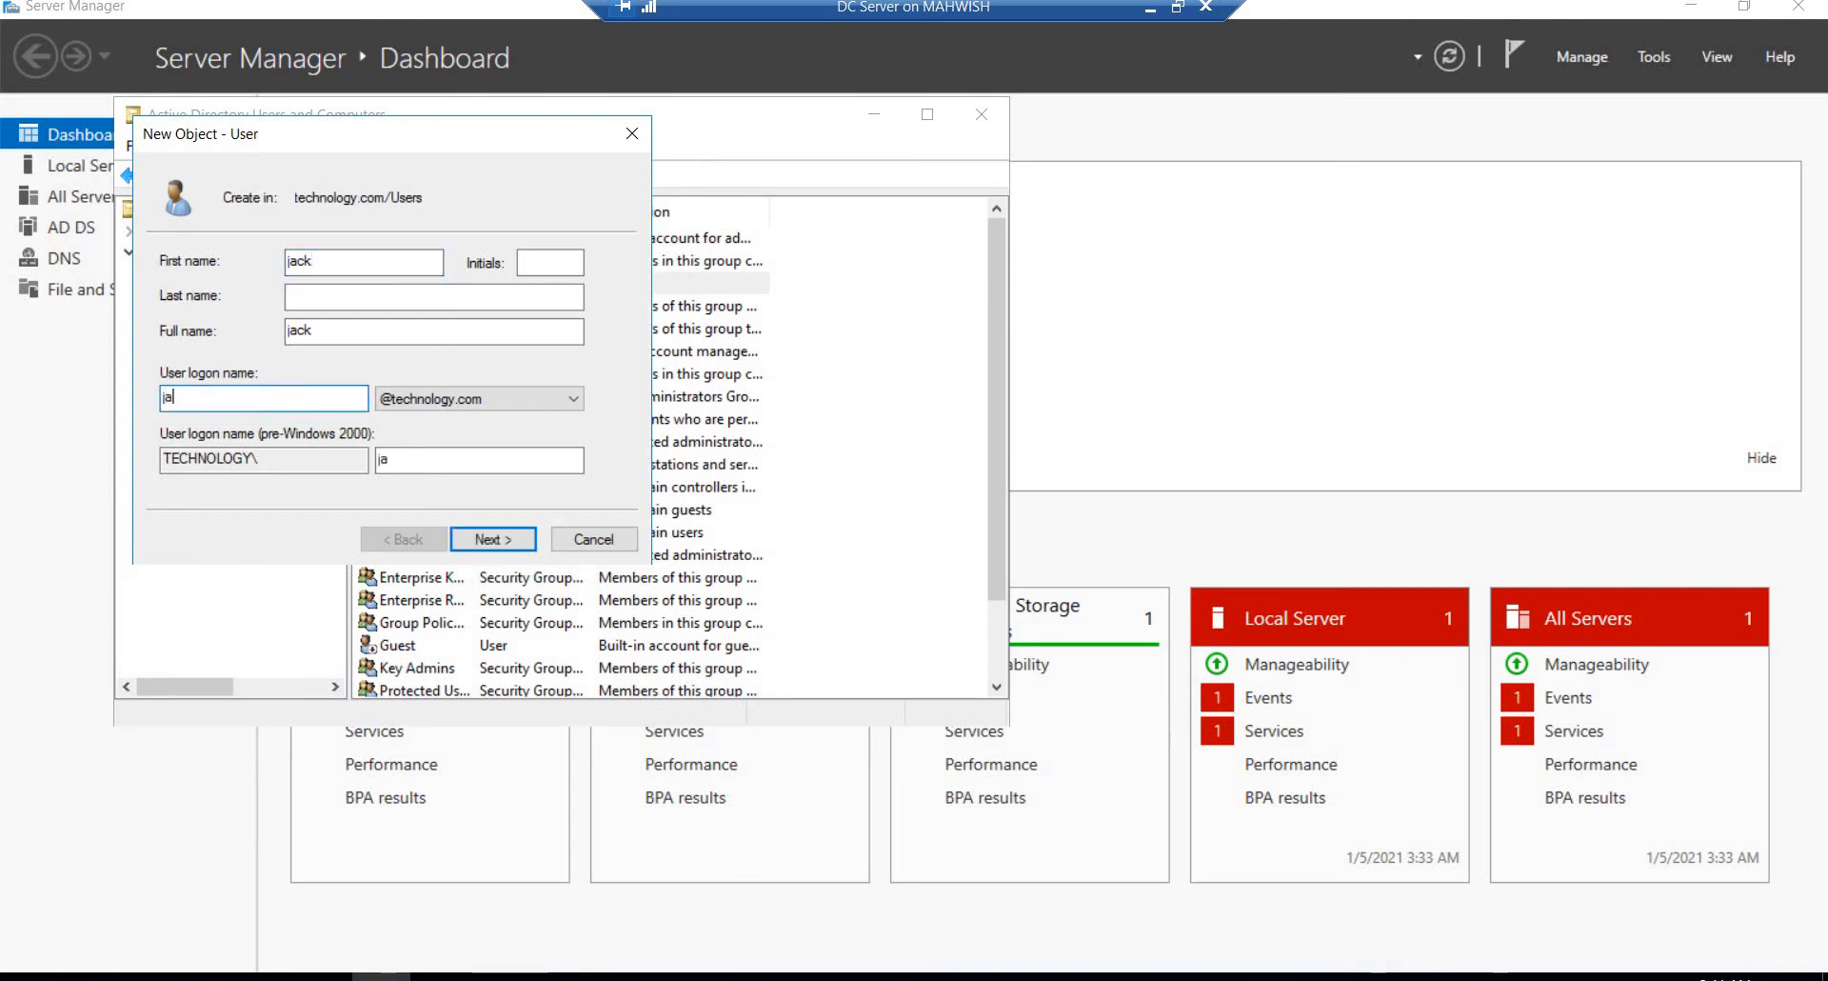
{"action": "left_click", "coordinate": [495, 541]}
Step: Enter and confirm the second user's account password, finish creating the user, and close Active Directory Users and Computers
{"action": "type", "text": "•"}
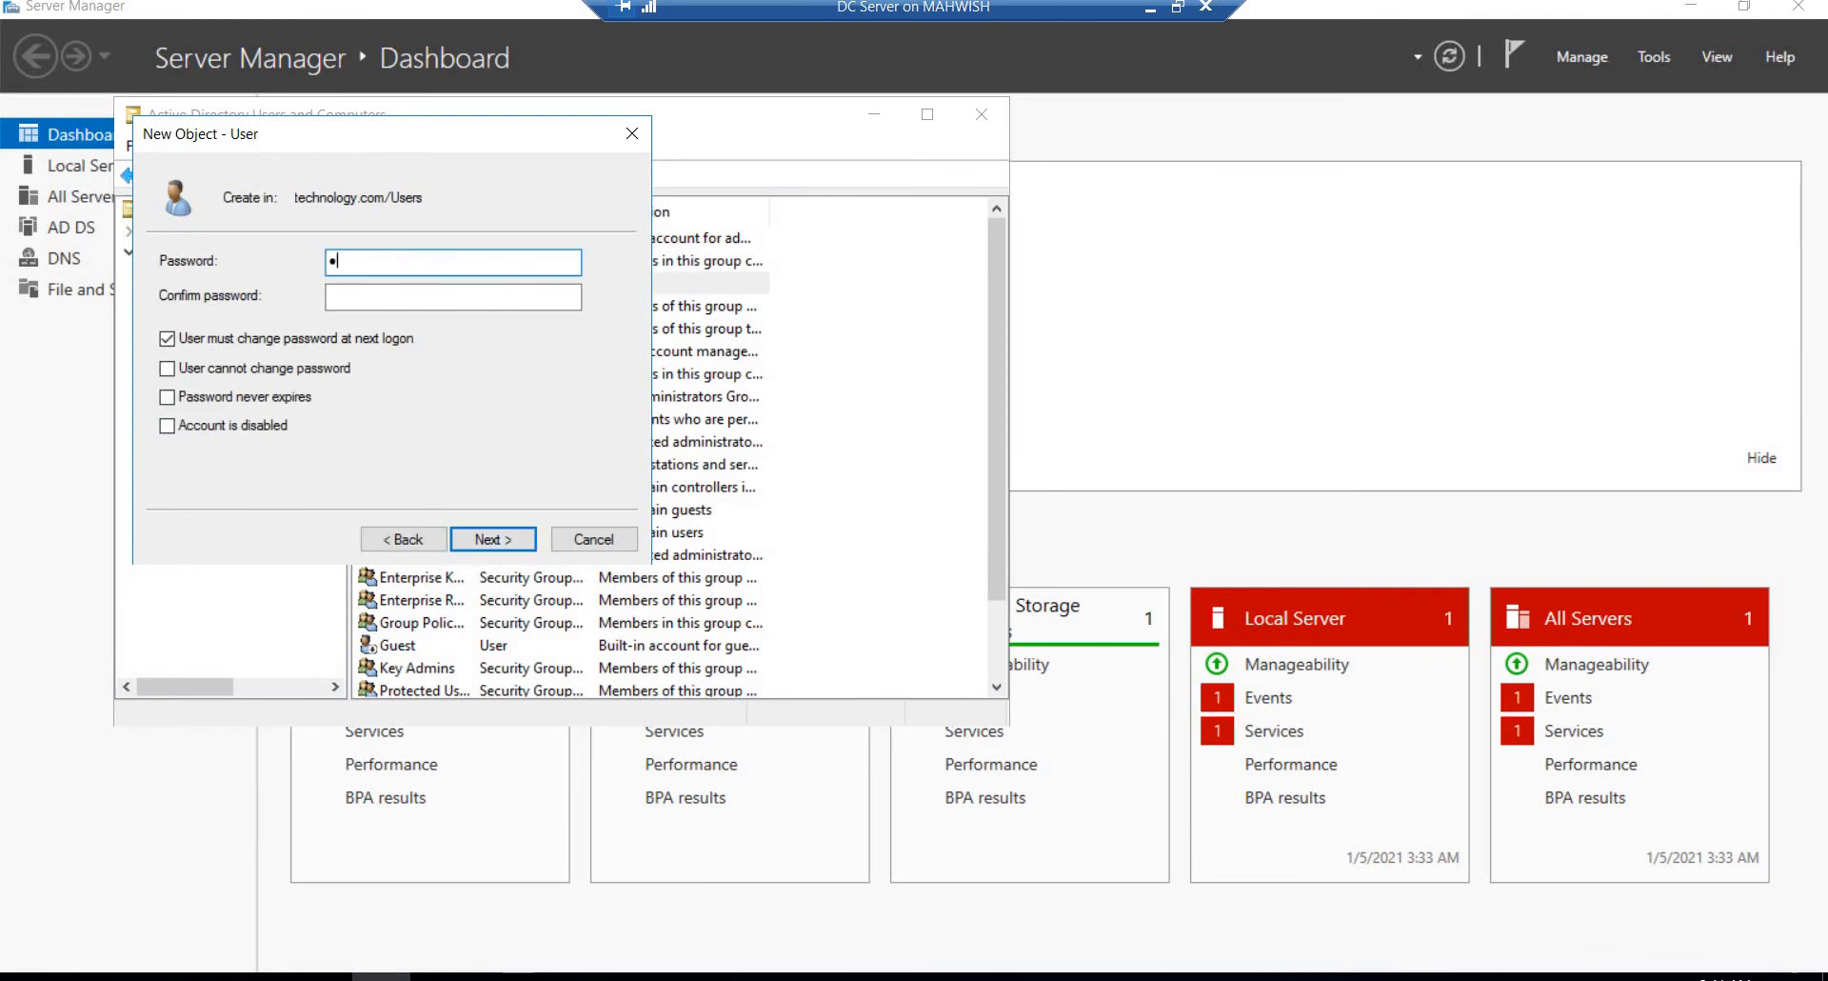
{"action": "type", "text": "•••"}
{"action": "left_click", "coordinate": [444, 299]}
{"action": "type", "text": "••"}
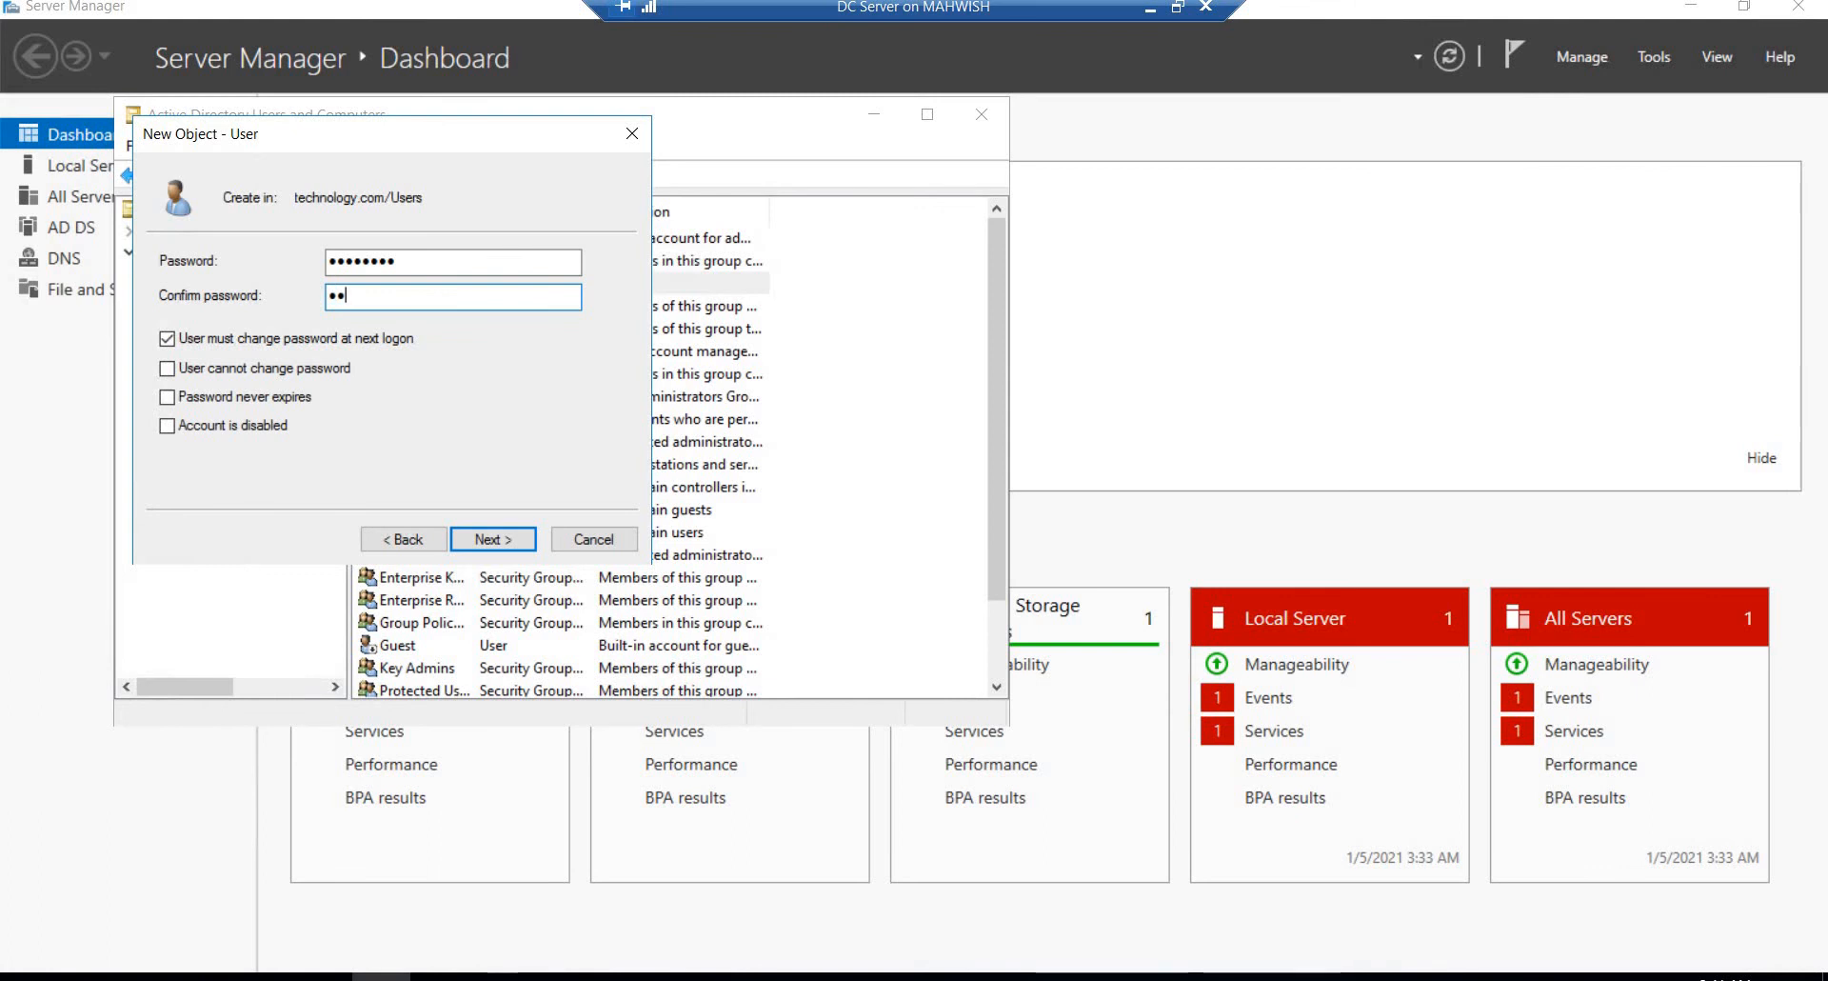
{"action": "type", "text": "••••••"}
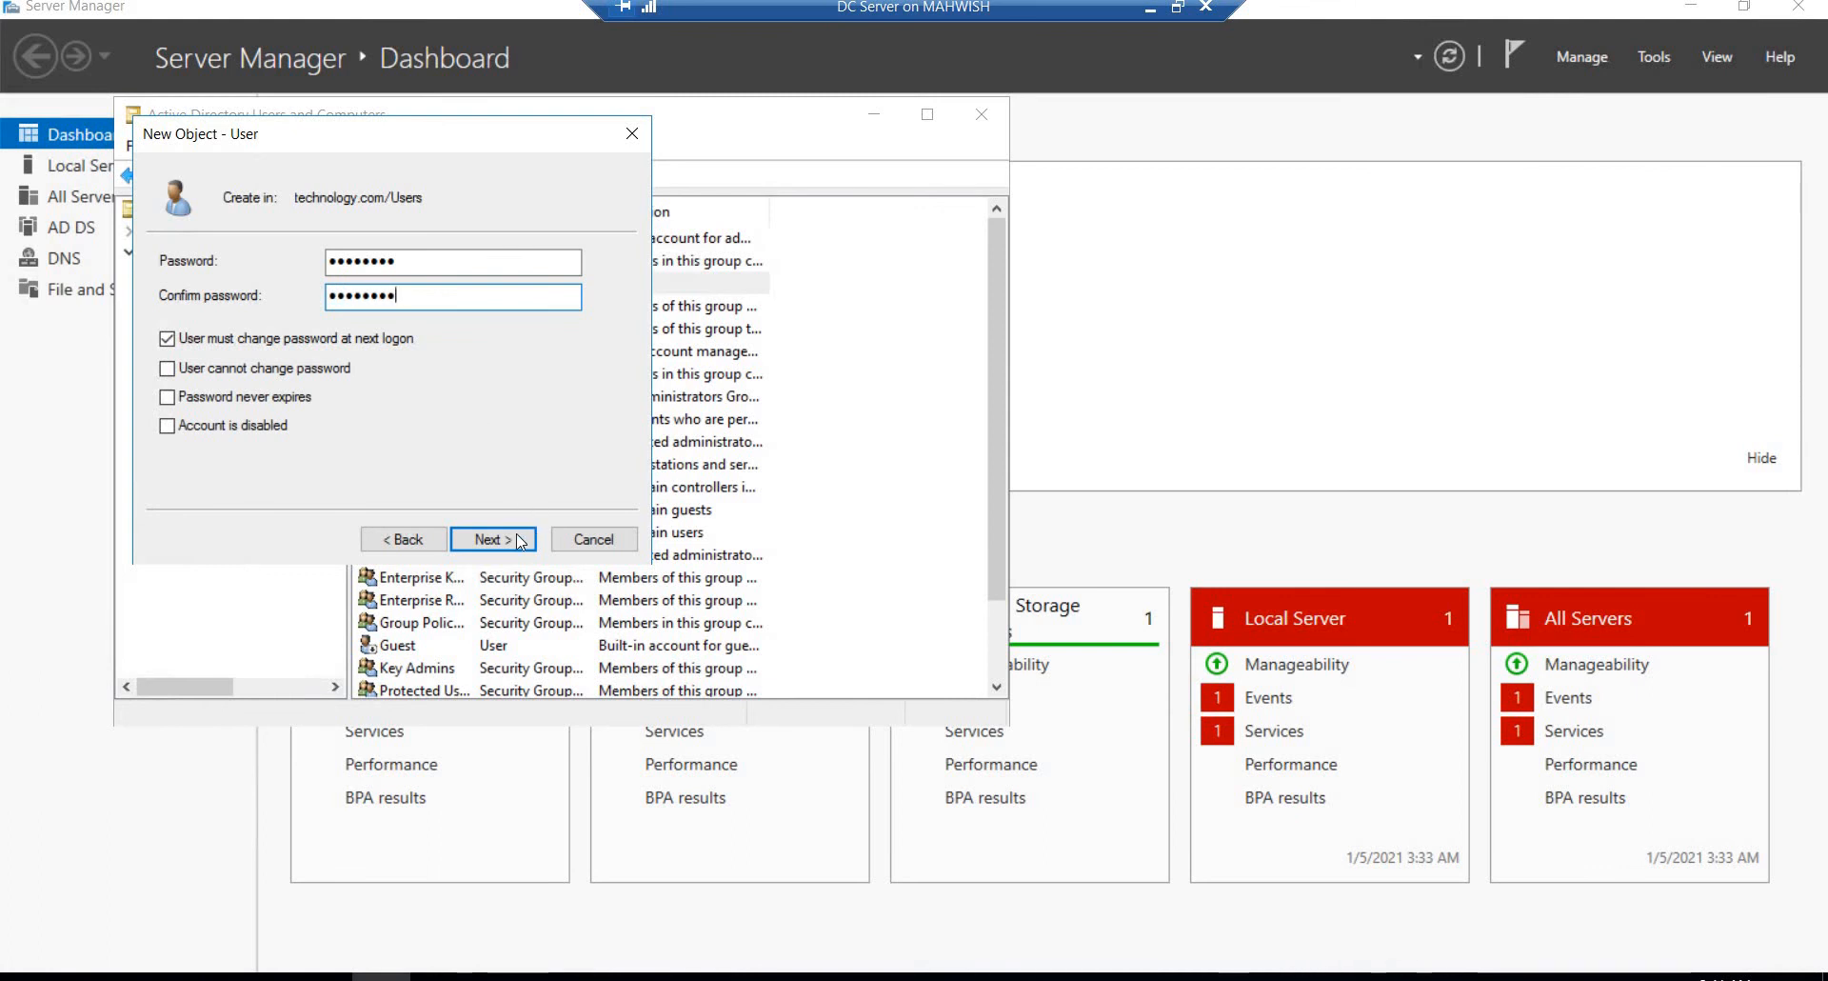
{"action": "left_click", "coordinate": [519, 540]}
{"action": "left_click", "coordinate": [492, 539]}
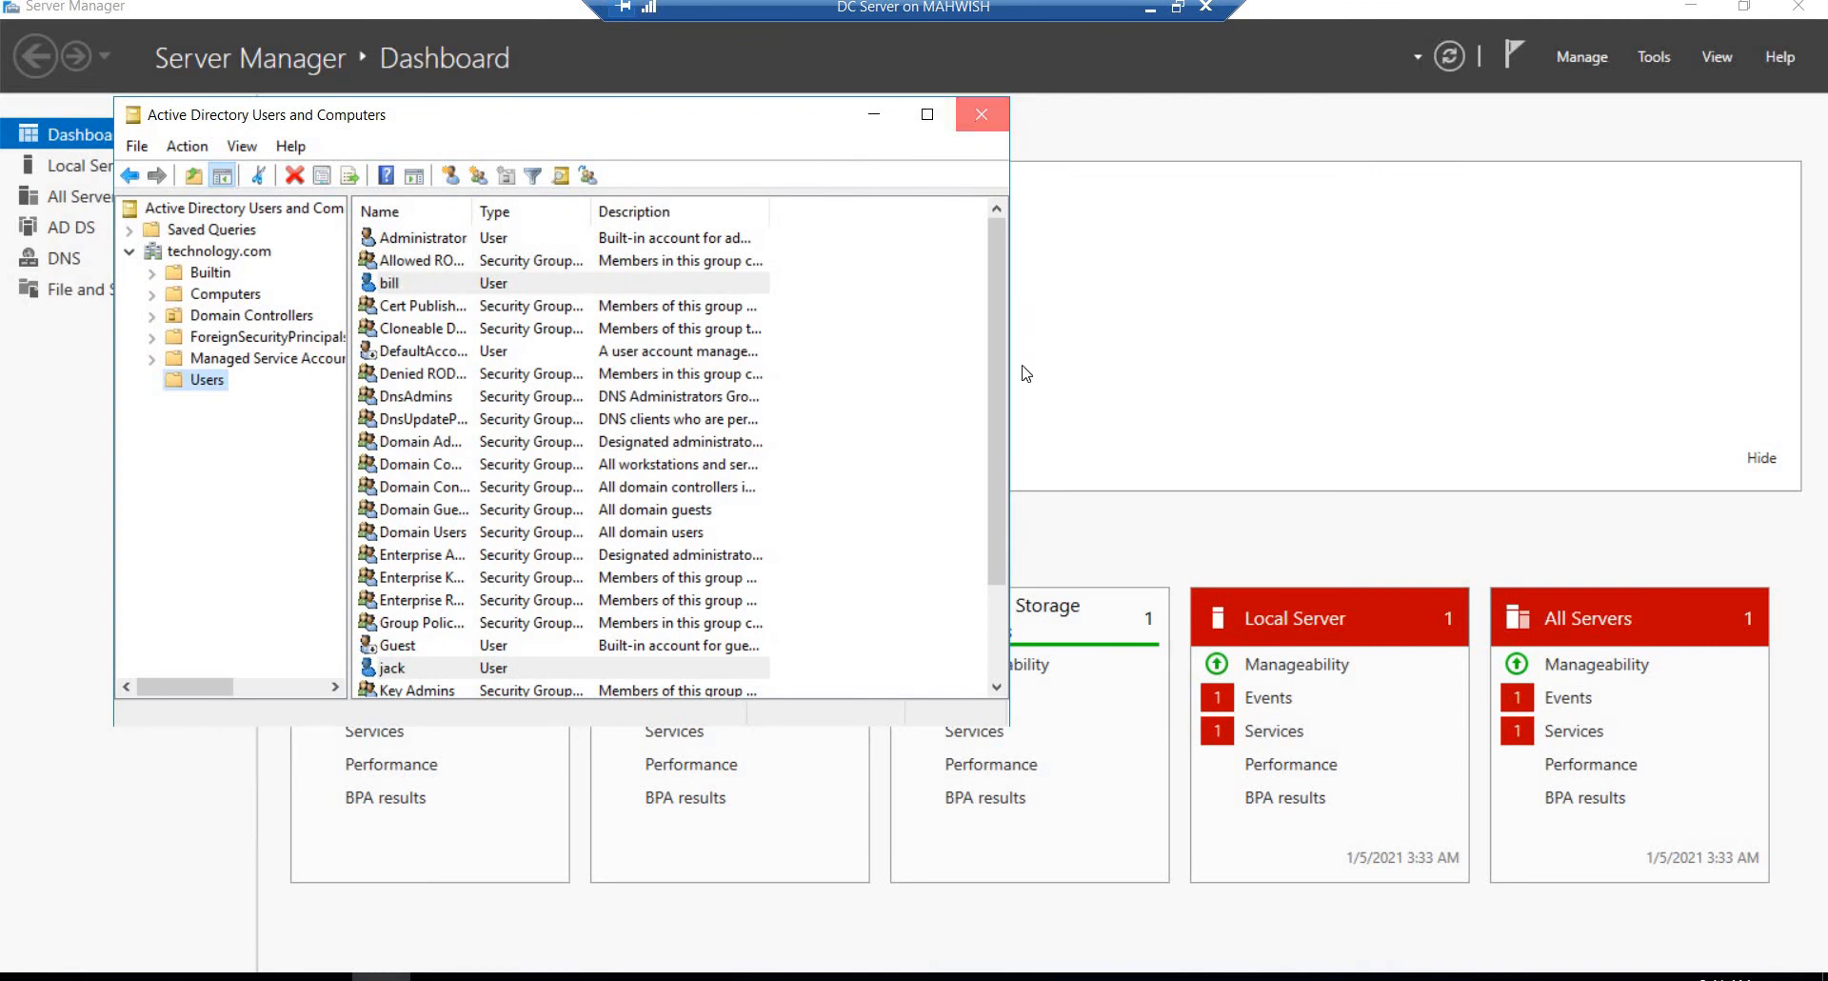
{"action": "left_click", "coordinate": [981, 114]}
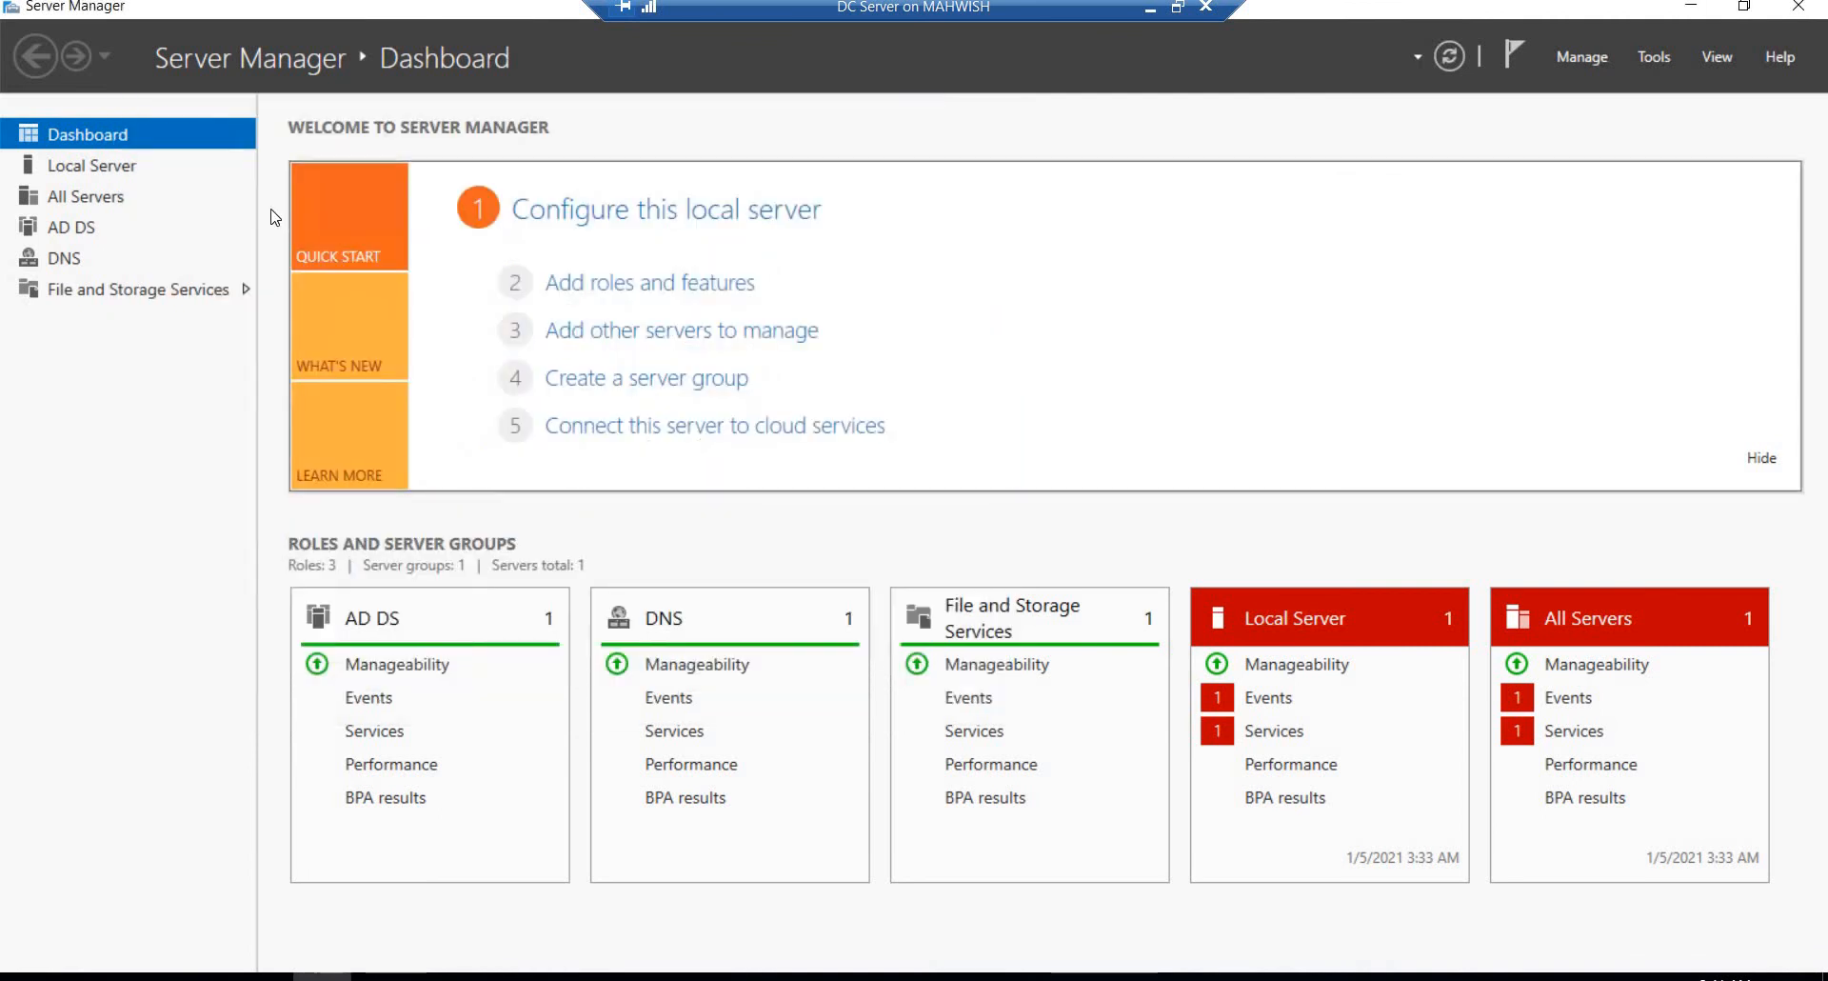
Step: Turn off IE Enhanced Security Configuration for Administrators in DCServer's local server properties
{"action": "left_click", "coordinate": [107, 170]}
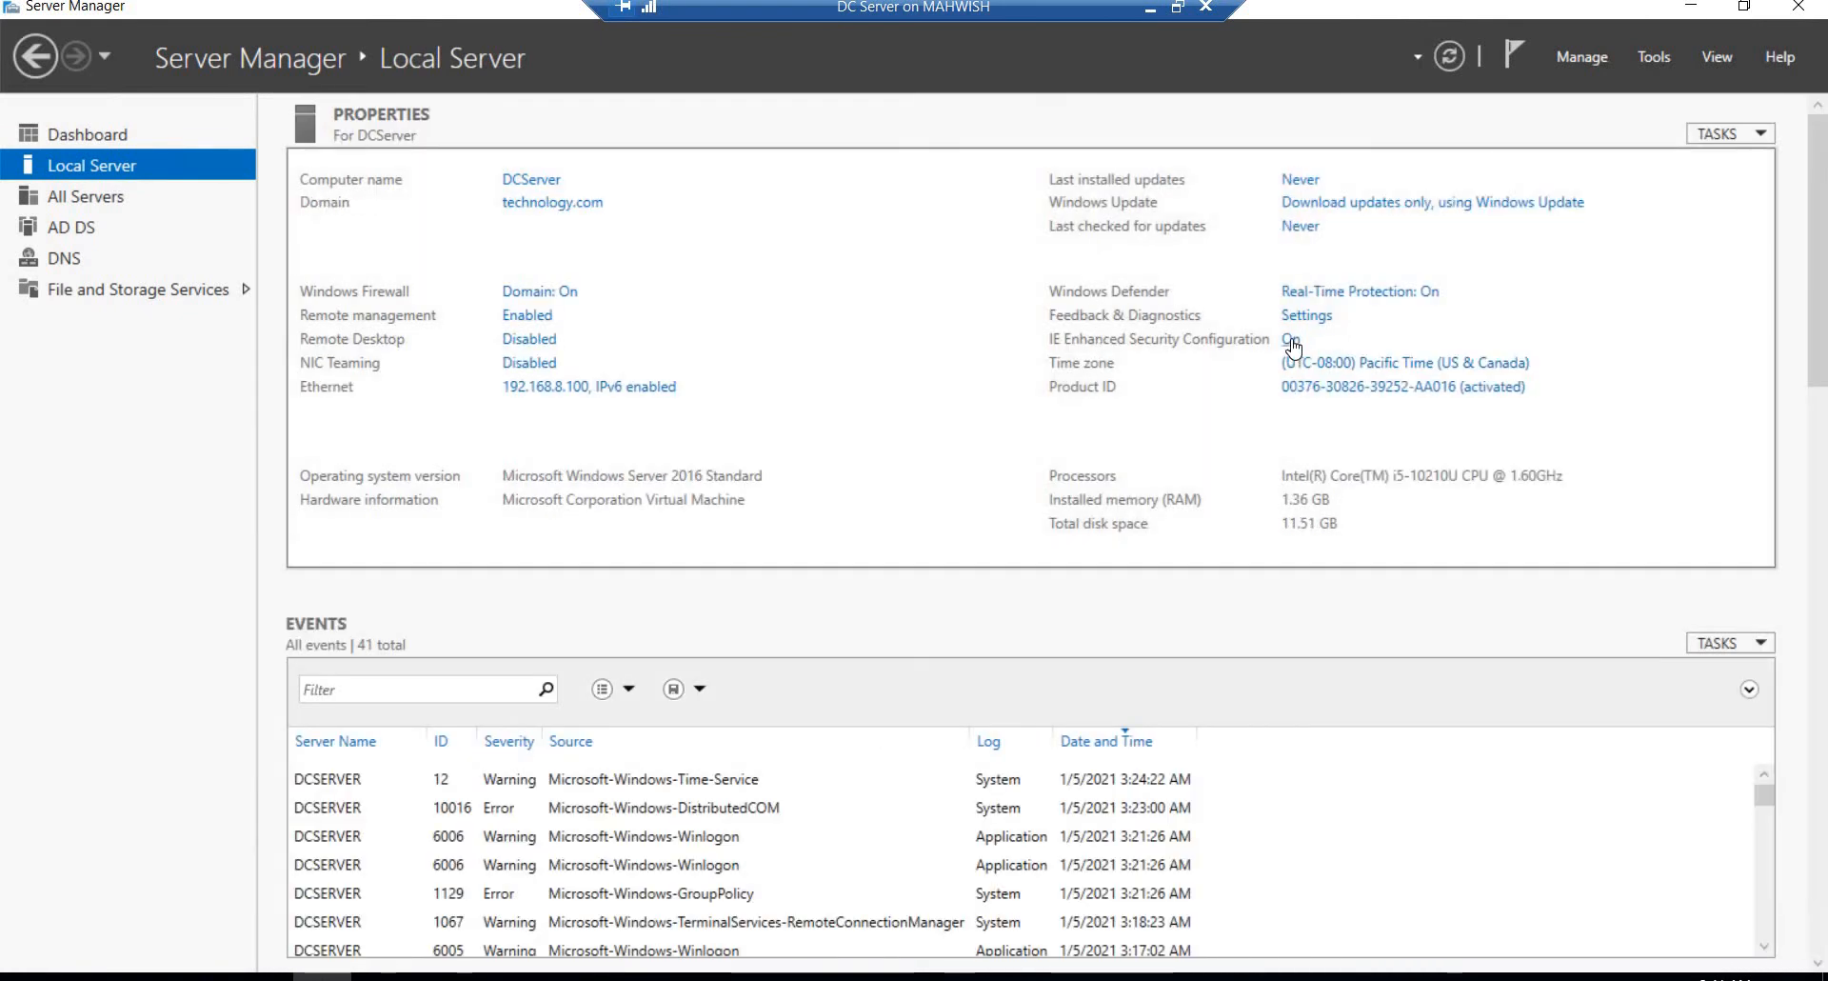
{"action": "left_click", "coordinate": [1292, 341]}
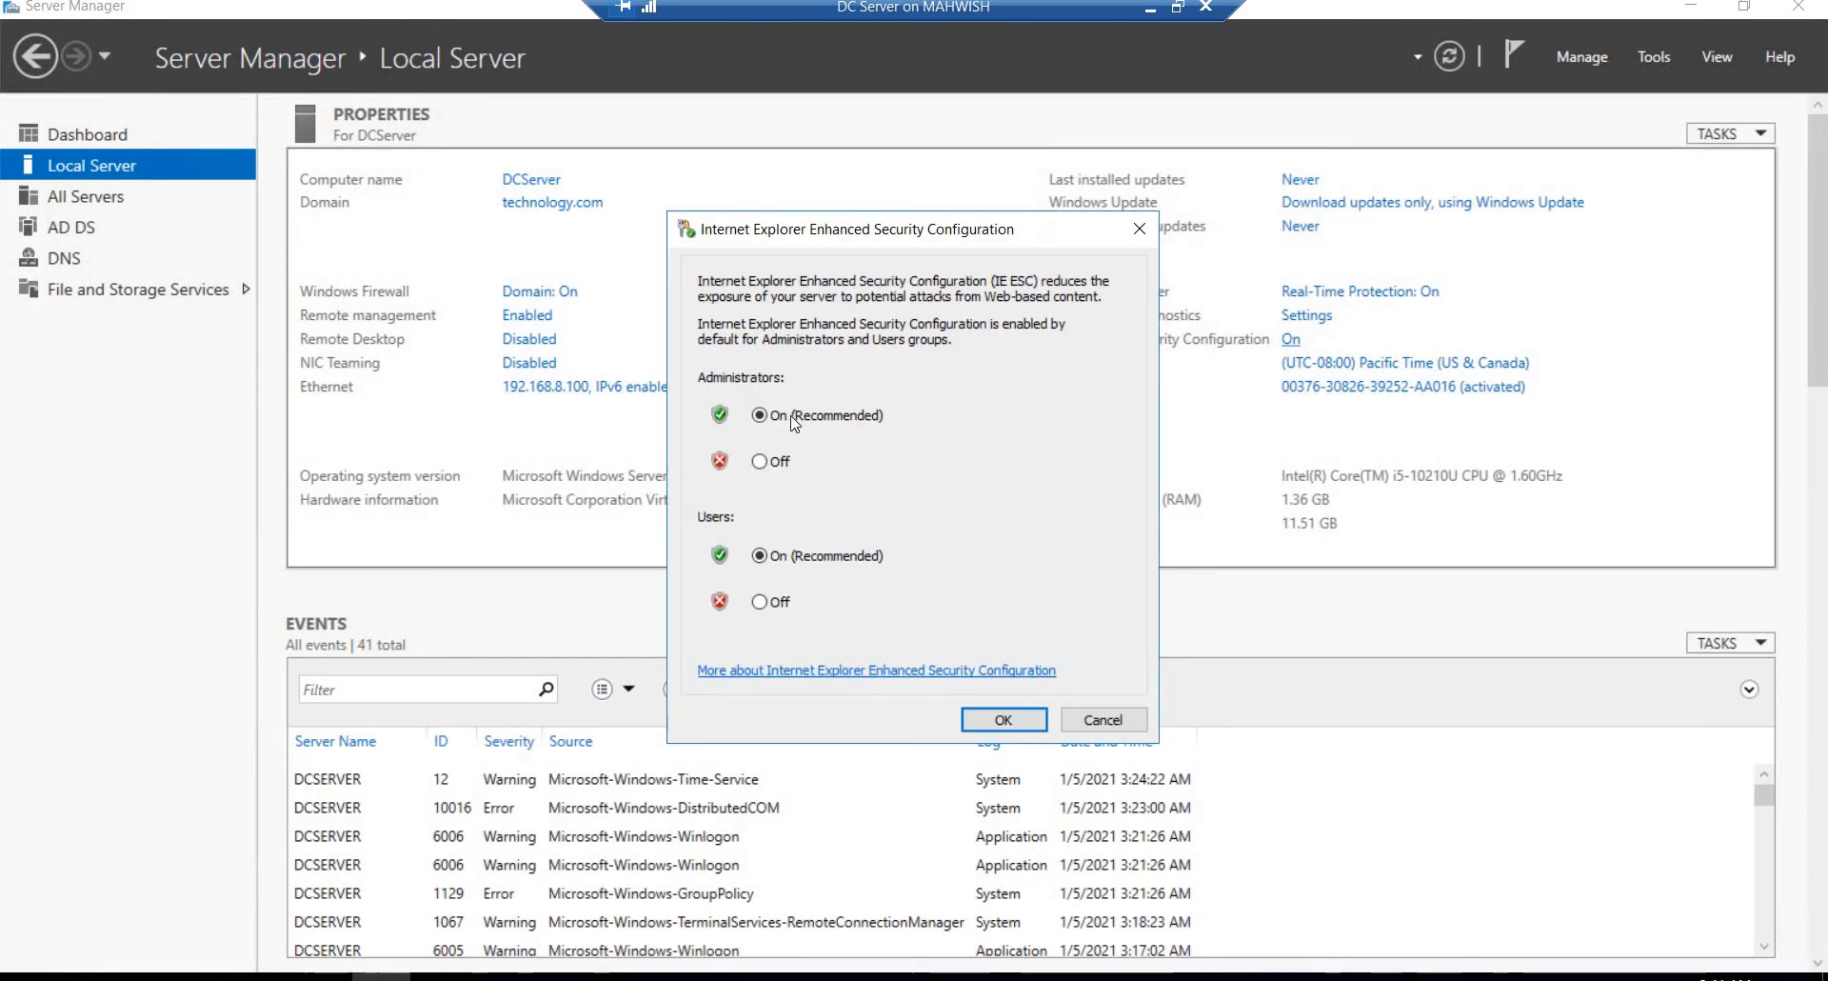
{"action": "left_click", "coordinate": [760, 461]}
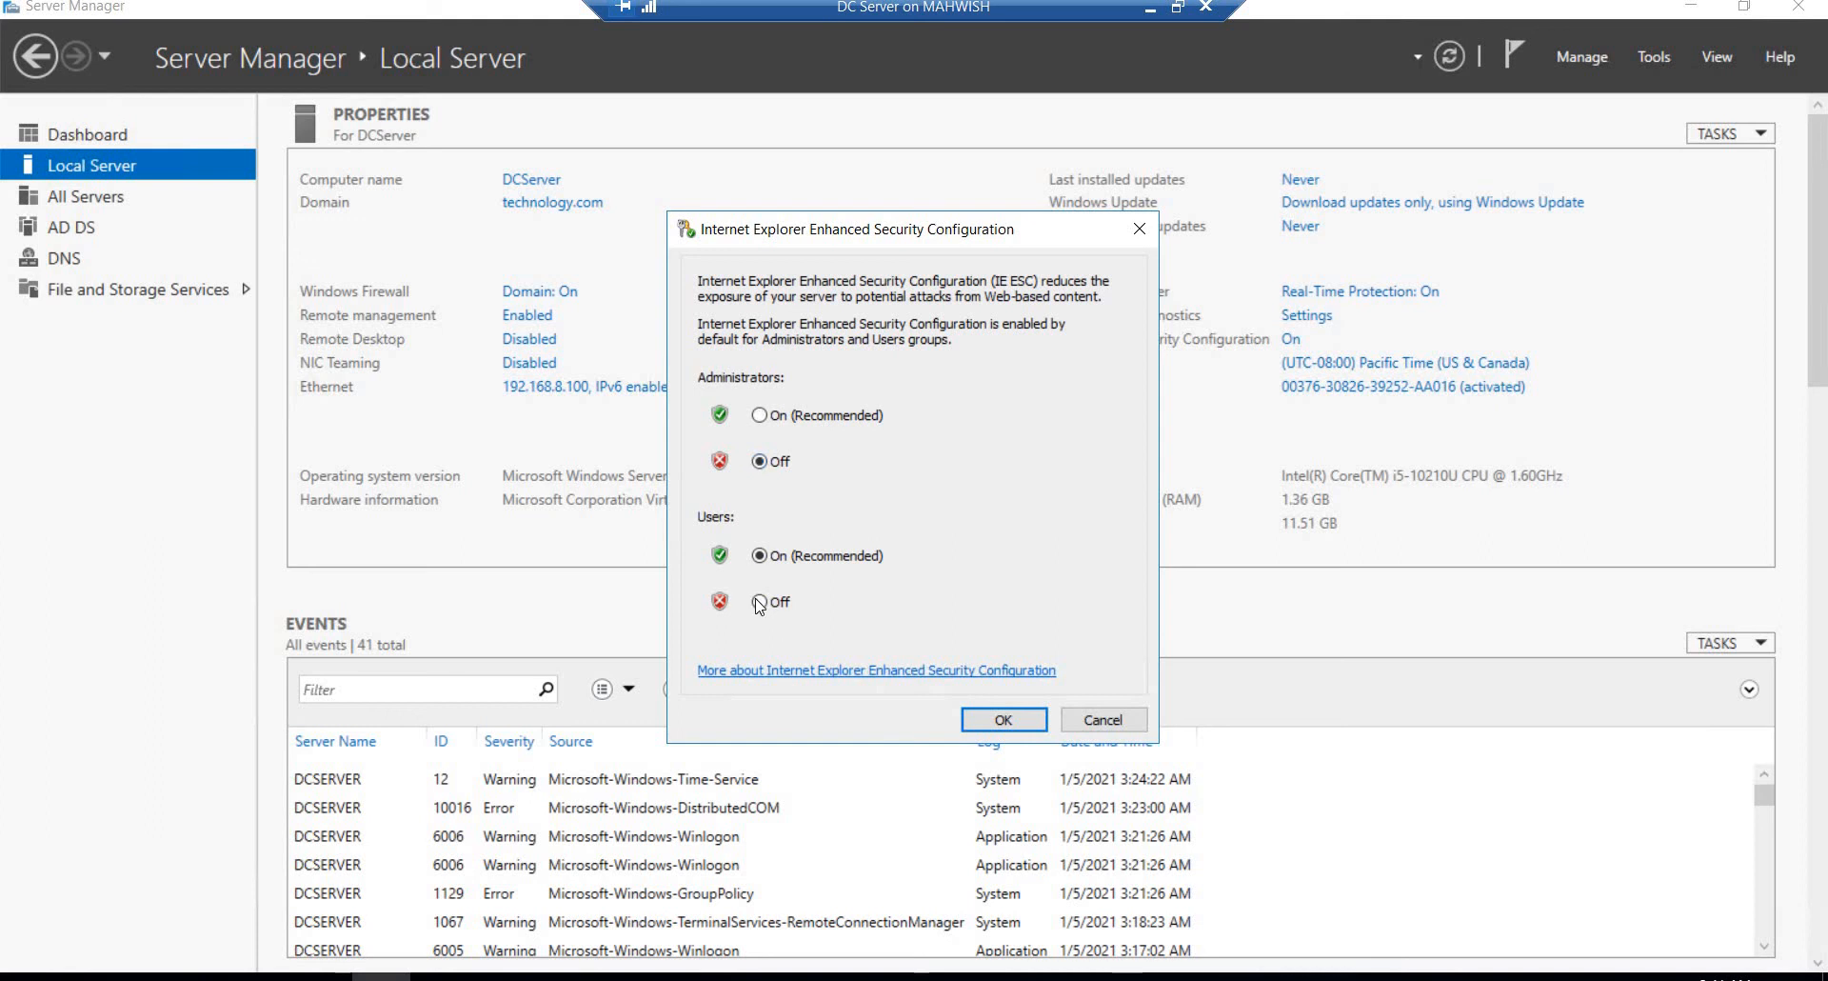
{"action": "left_click", "coordinate": [1002, 725]}
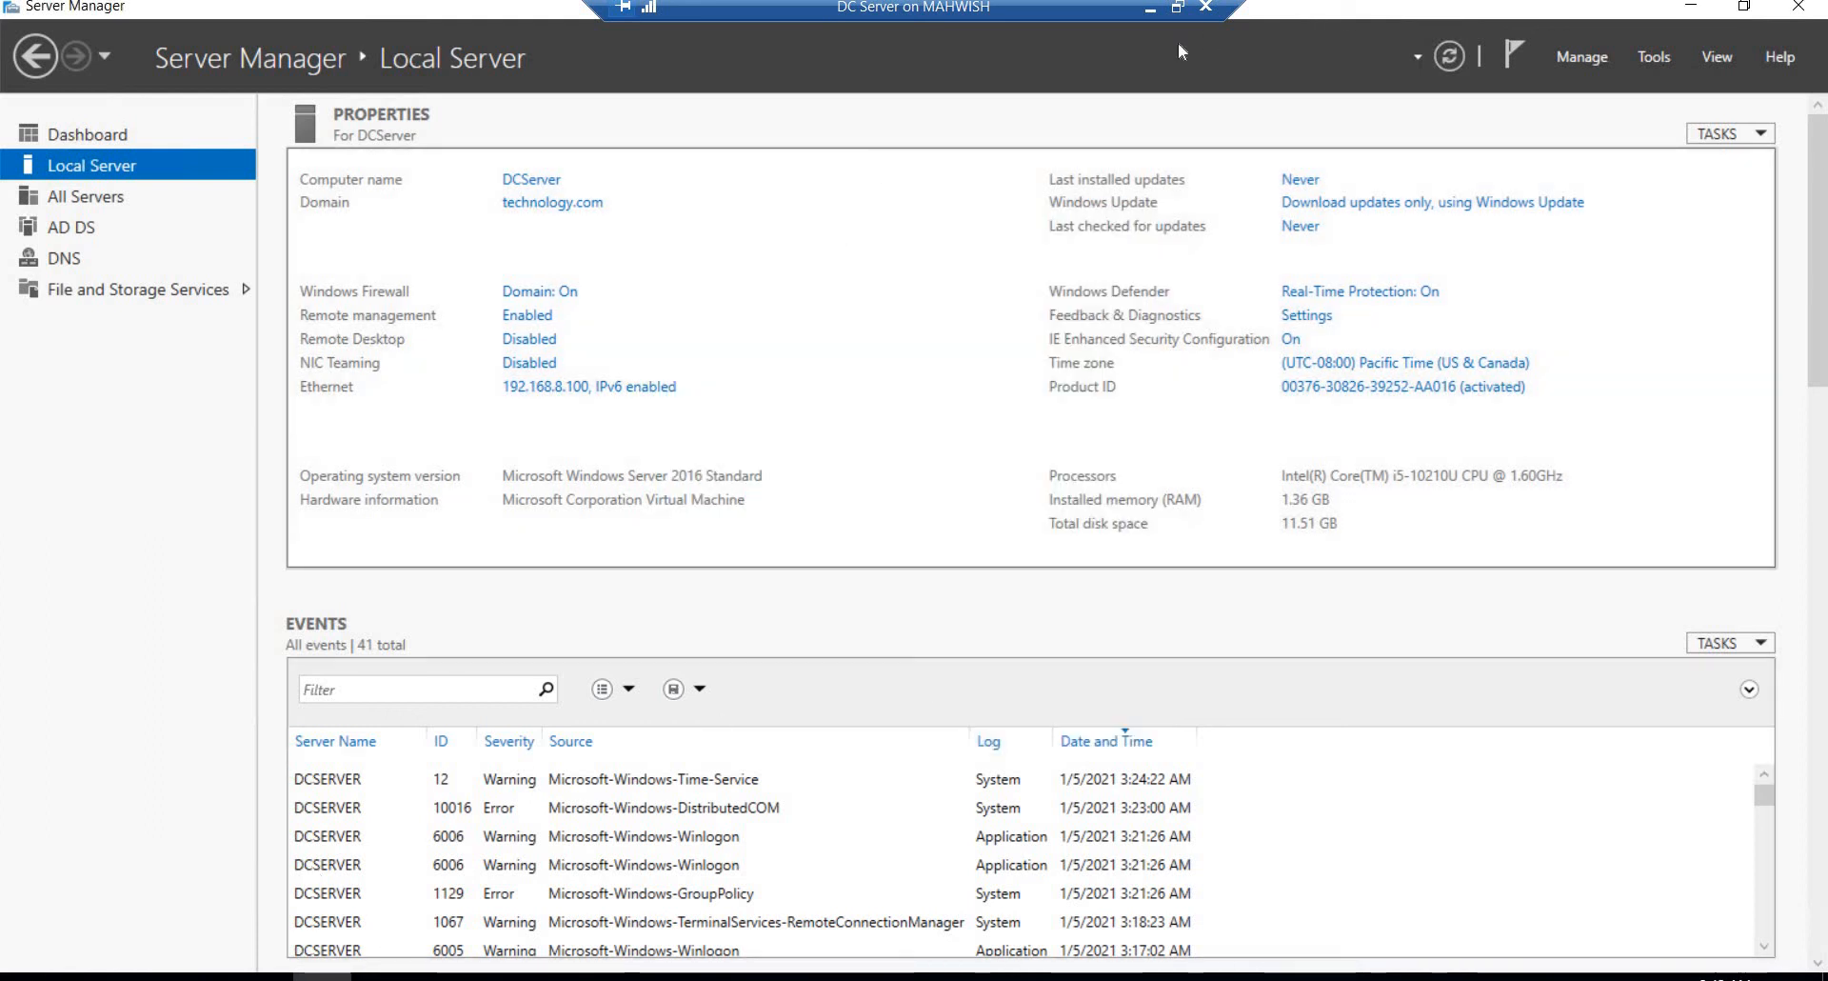
Step: Switch to the AD Connect virtual machine and turn off IE Enhanced Security Configuration for both Administrators and Users
{"action": "left_click", "coordinate": [1150, 9]}
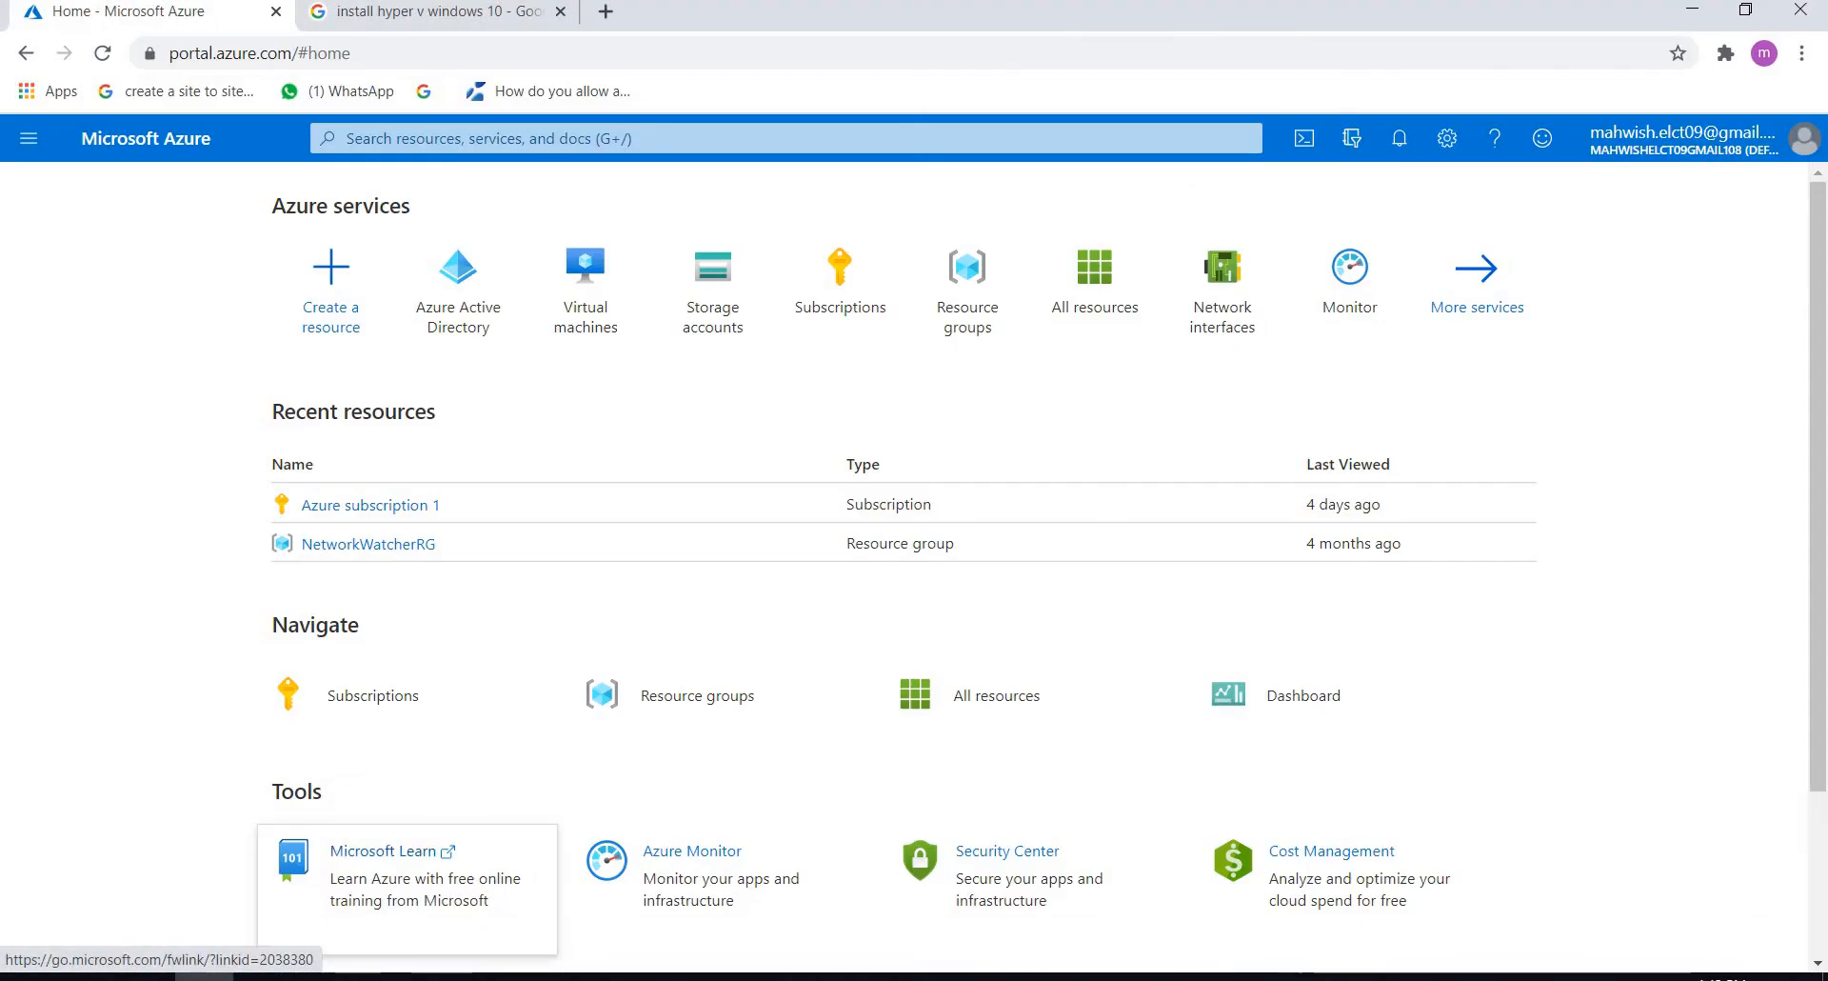
{"action": "mouse_move", "coordinate": [441, 976]}
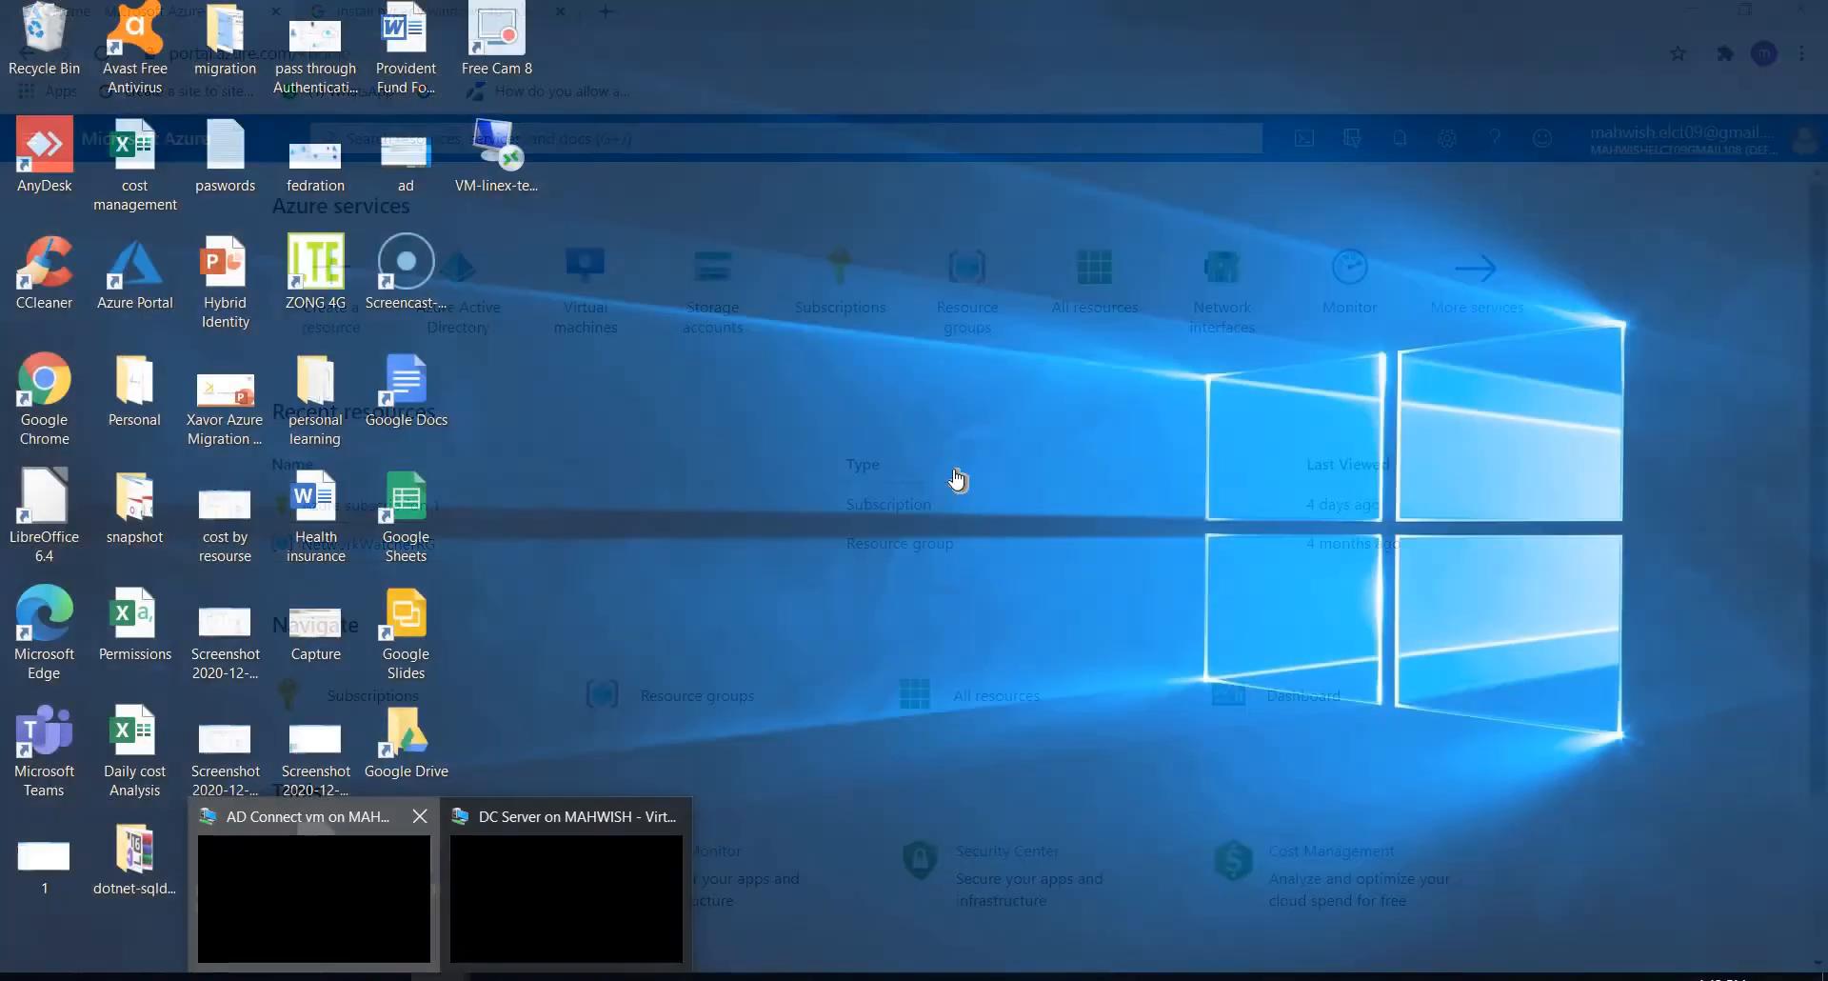
{"action": "left_click", "coordinate": [305, 909]}
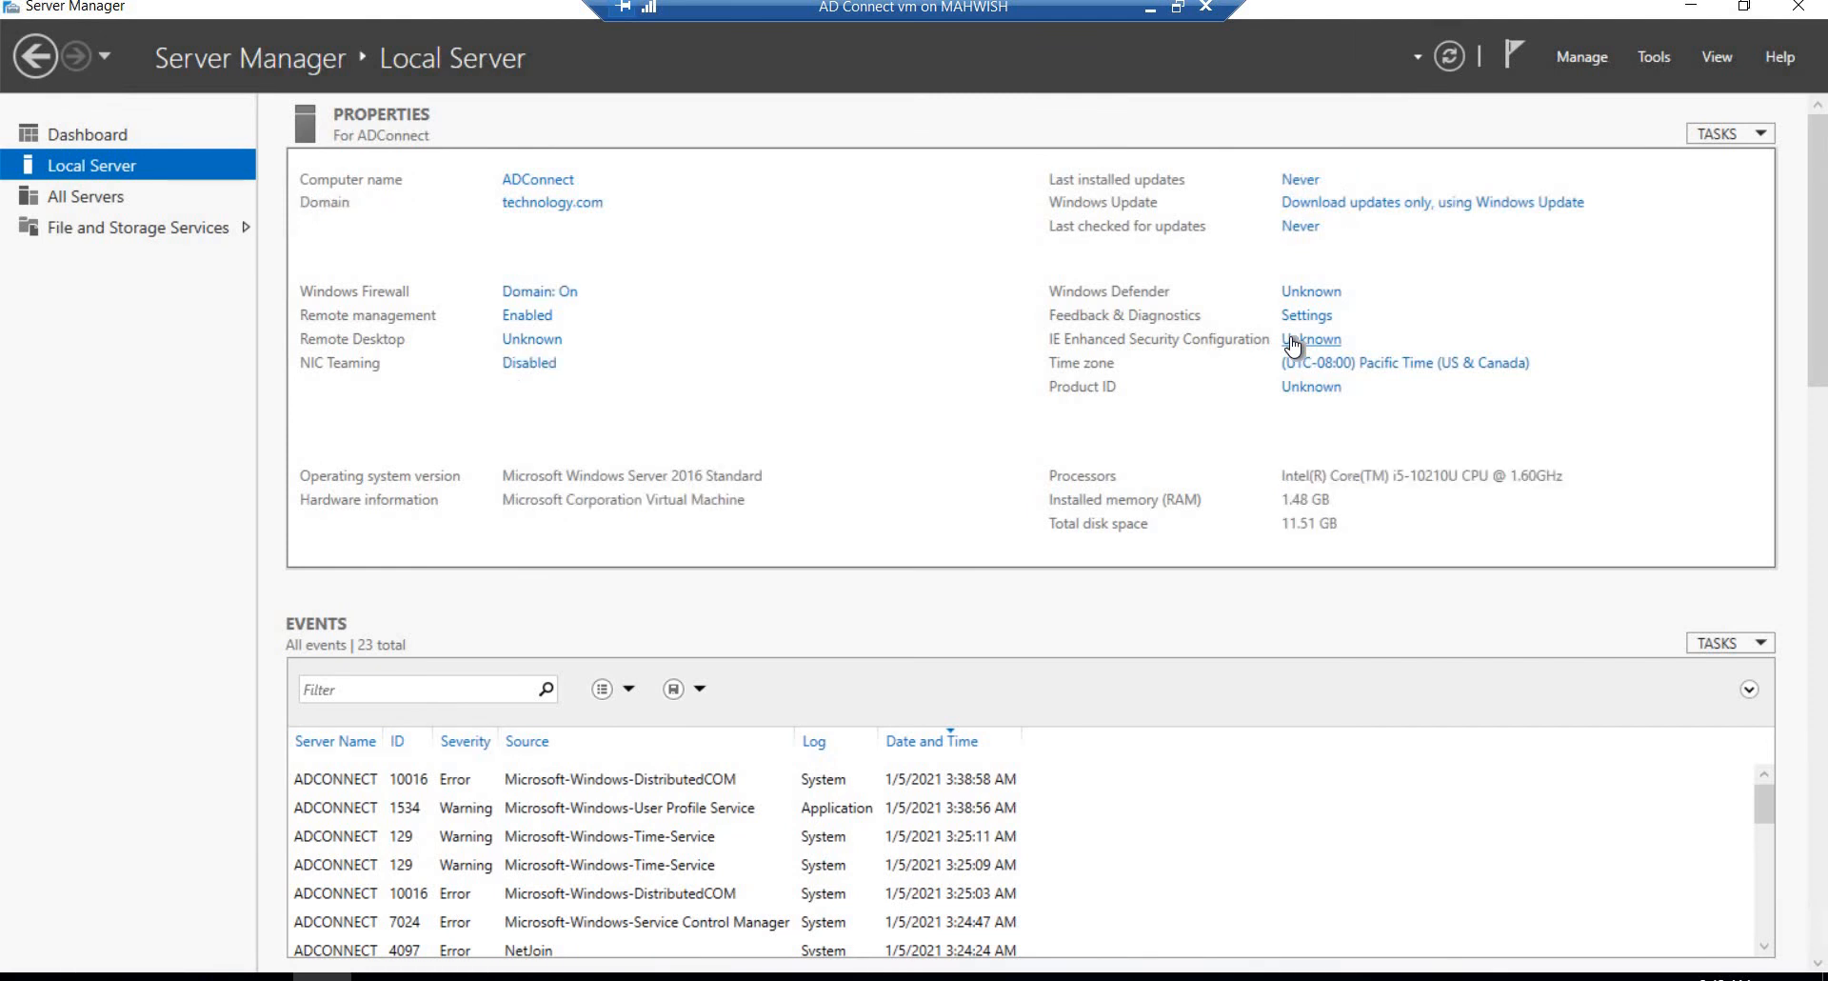
{"action": "left_click", "coordinate": [1292, 340]}
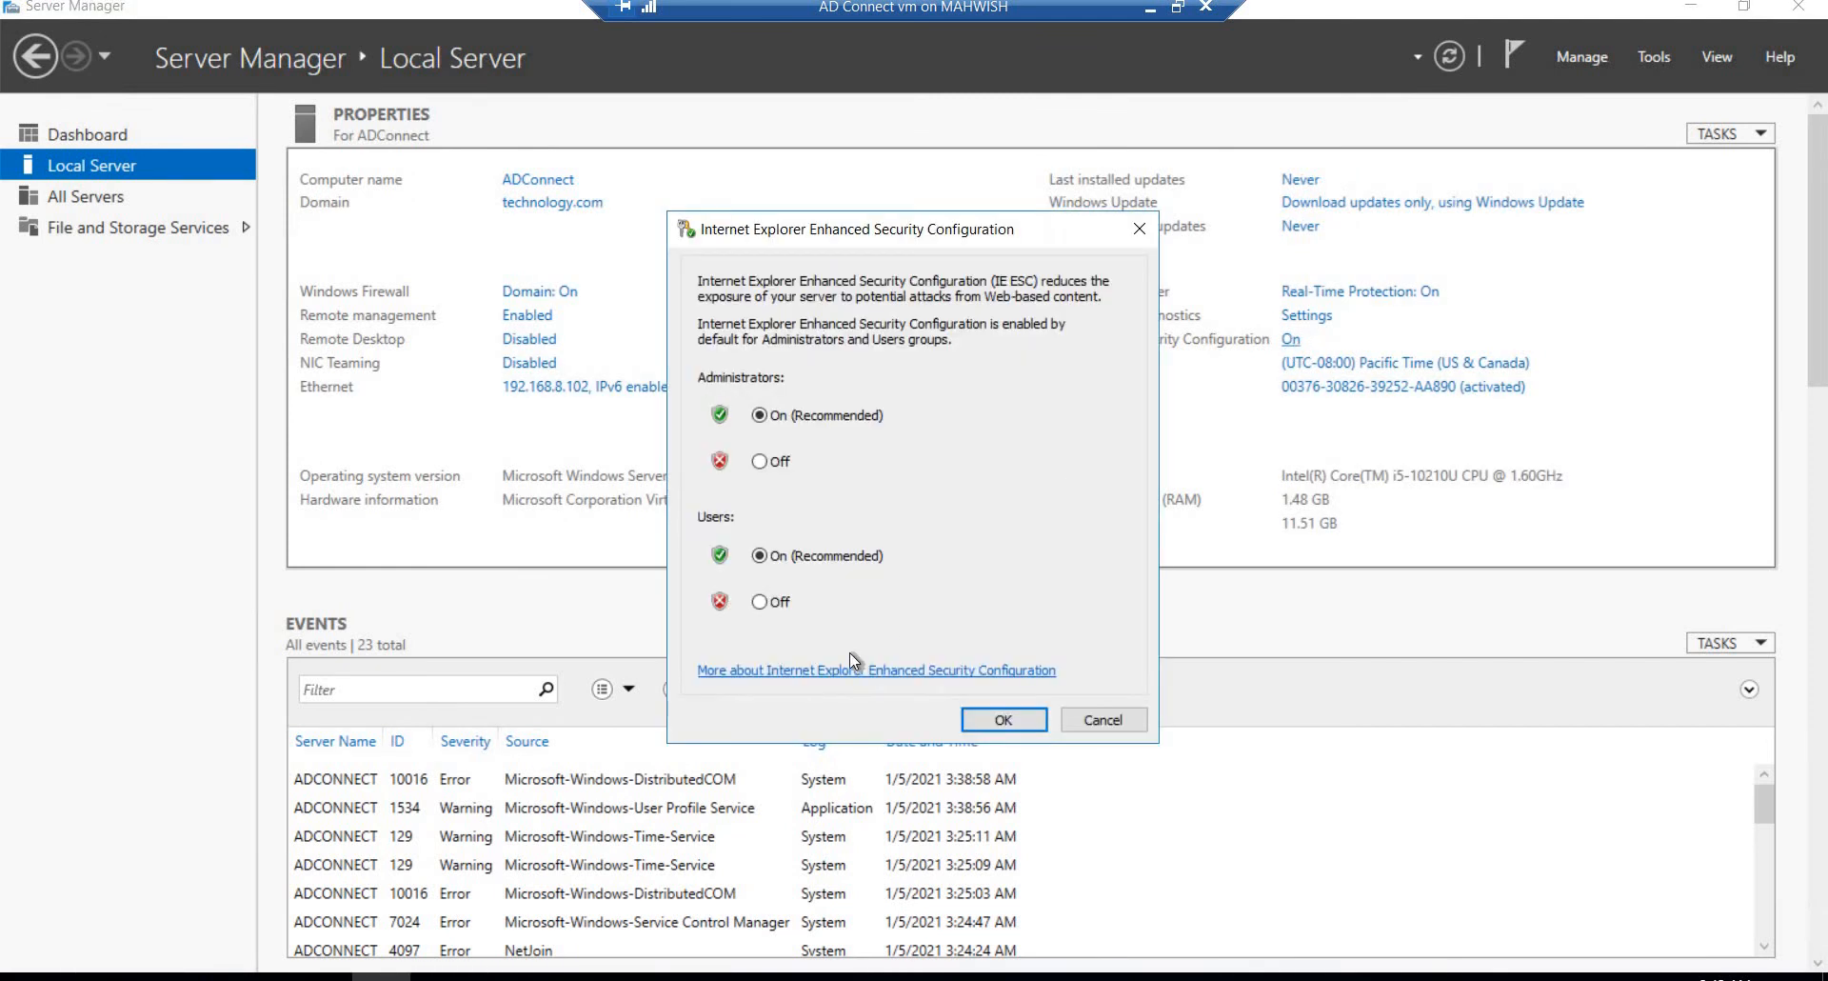
{"action": "left_click", "coordinate": [761, 462]}
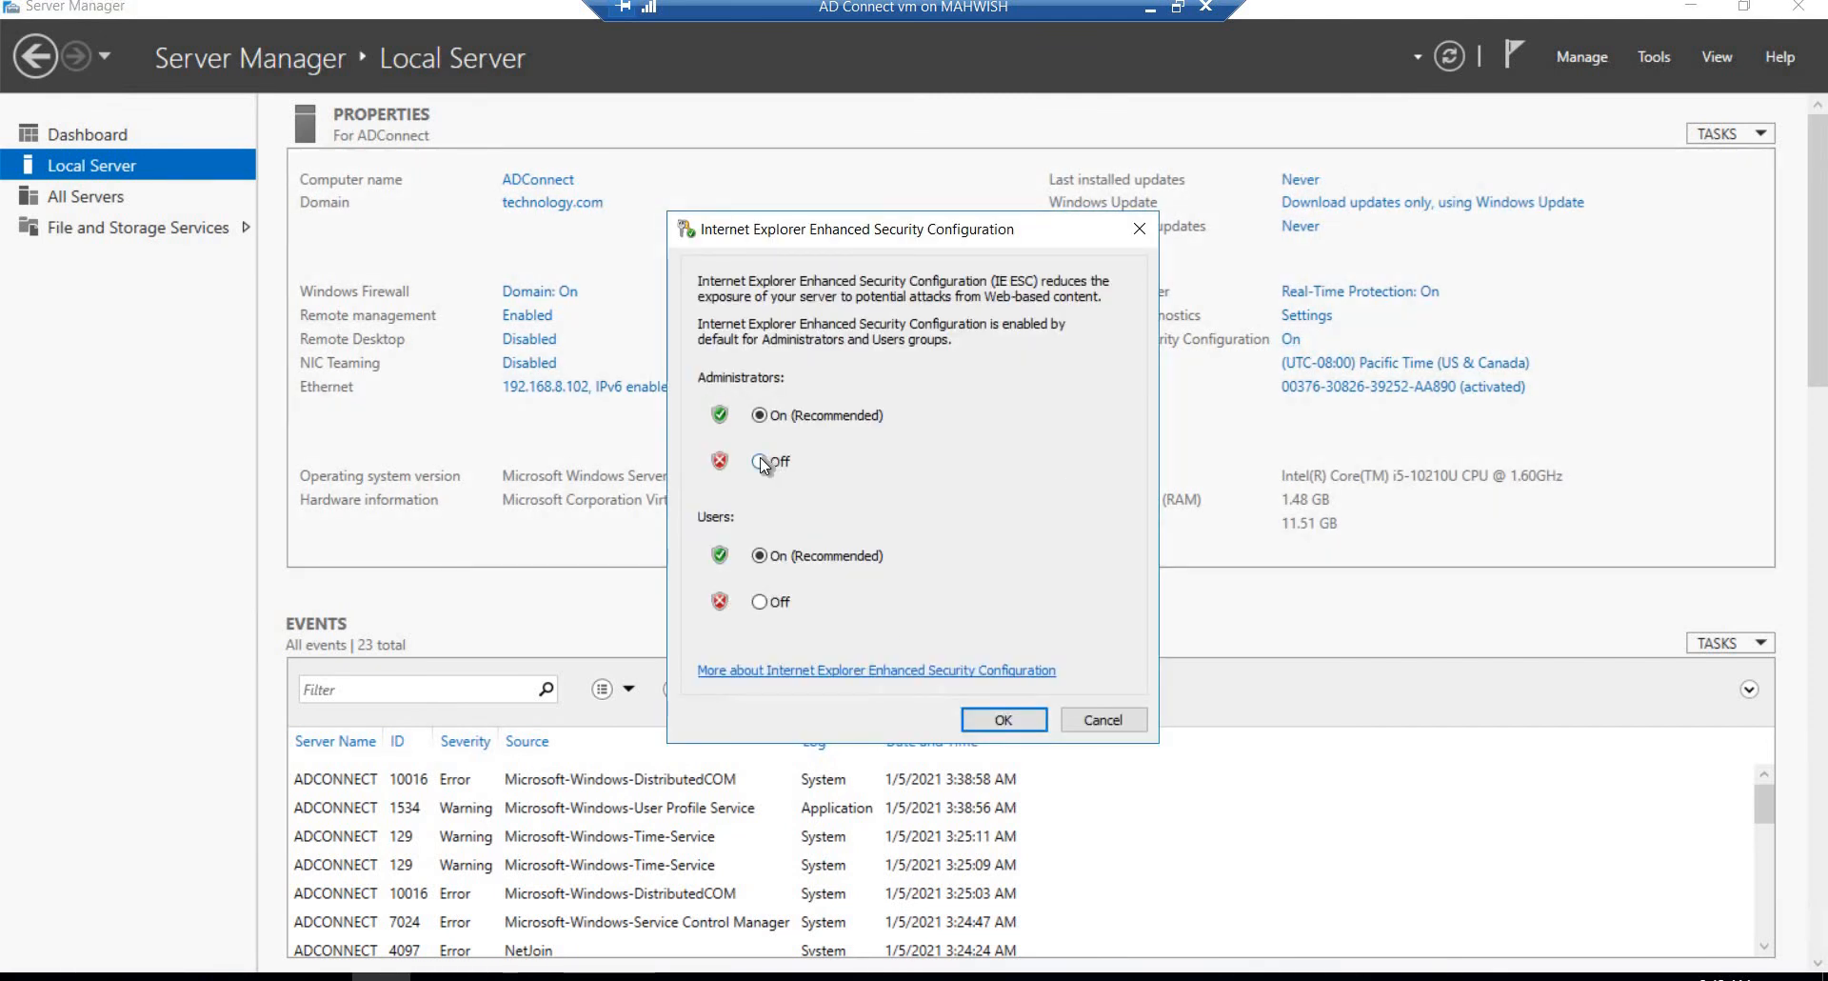
{"action": "left_click", "coordinate": [759, 602]}
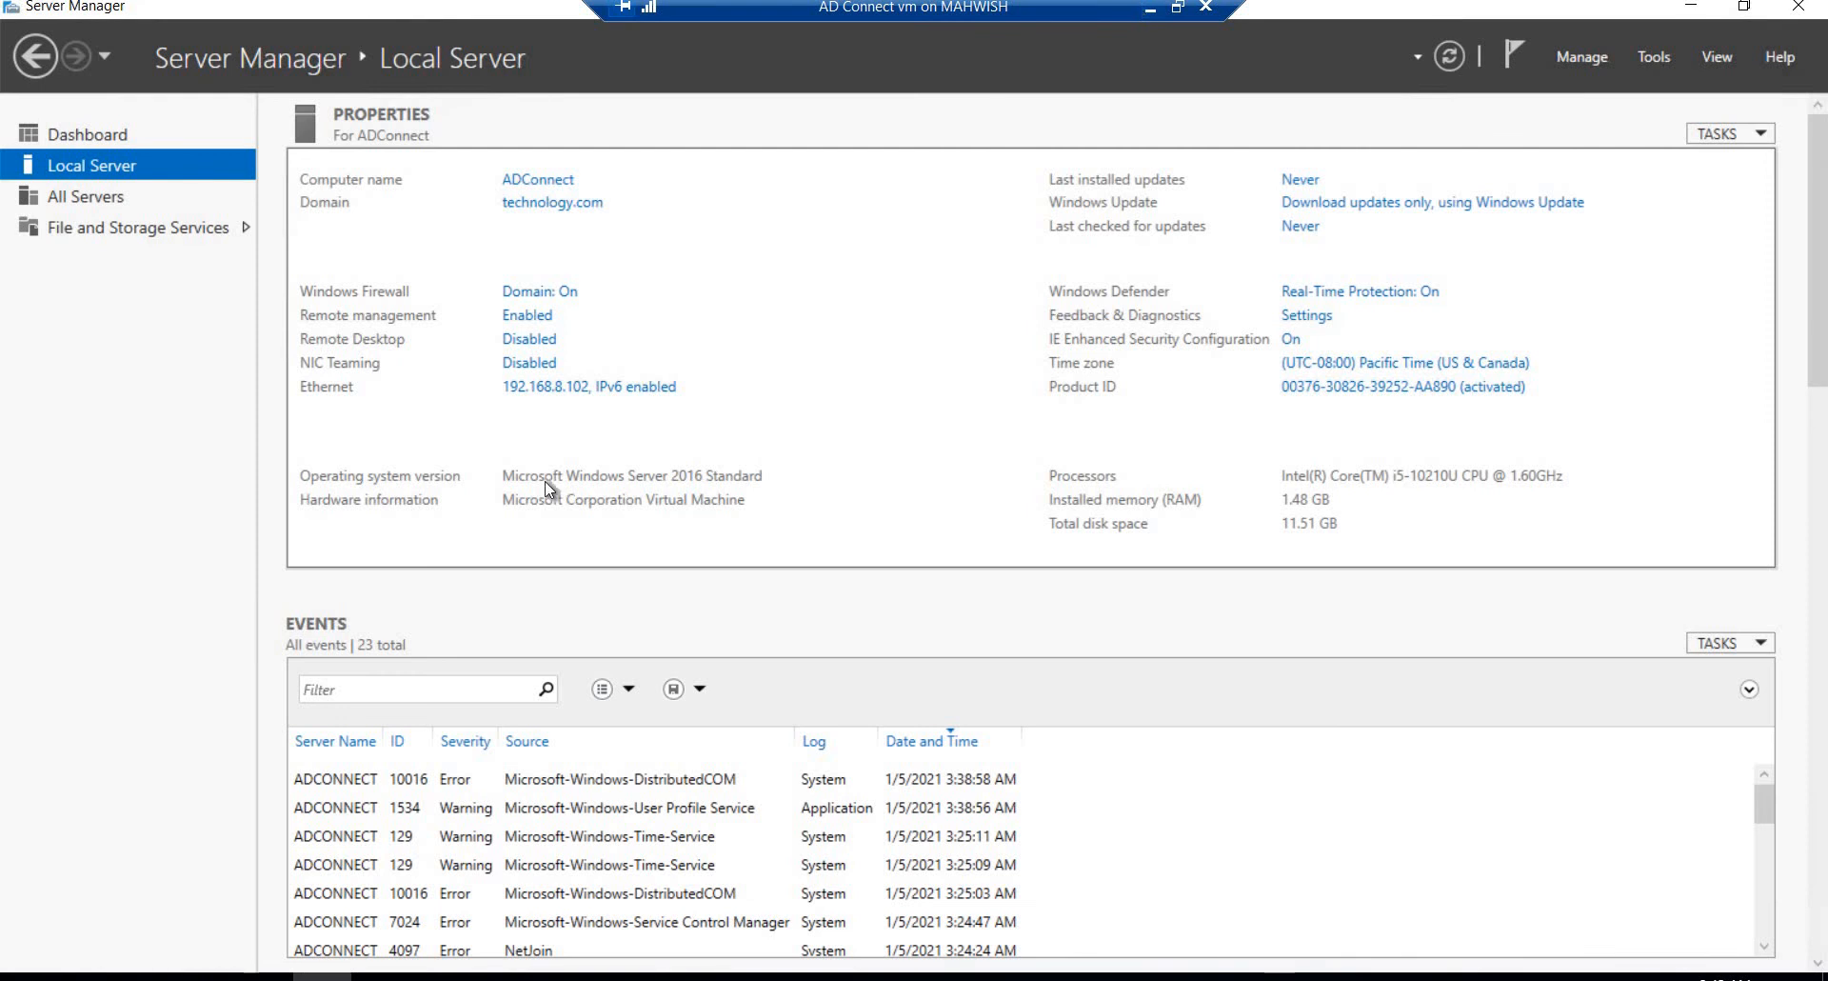
Step: Switch back to the DC Server virtual machine and open DNS Manager from Server Manager
{"action": "left_click", "coordinate": [1148, 10]}
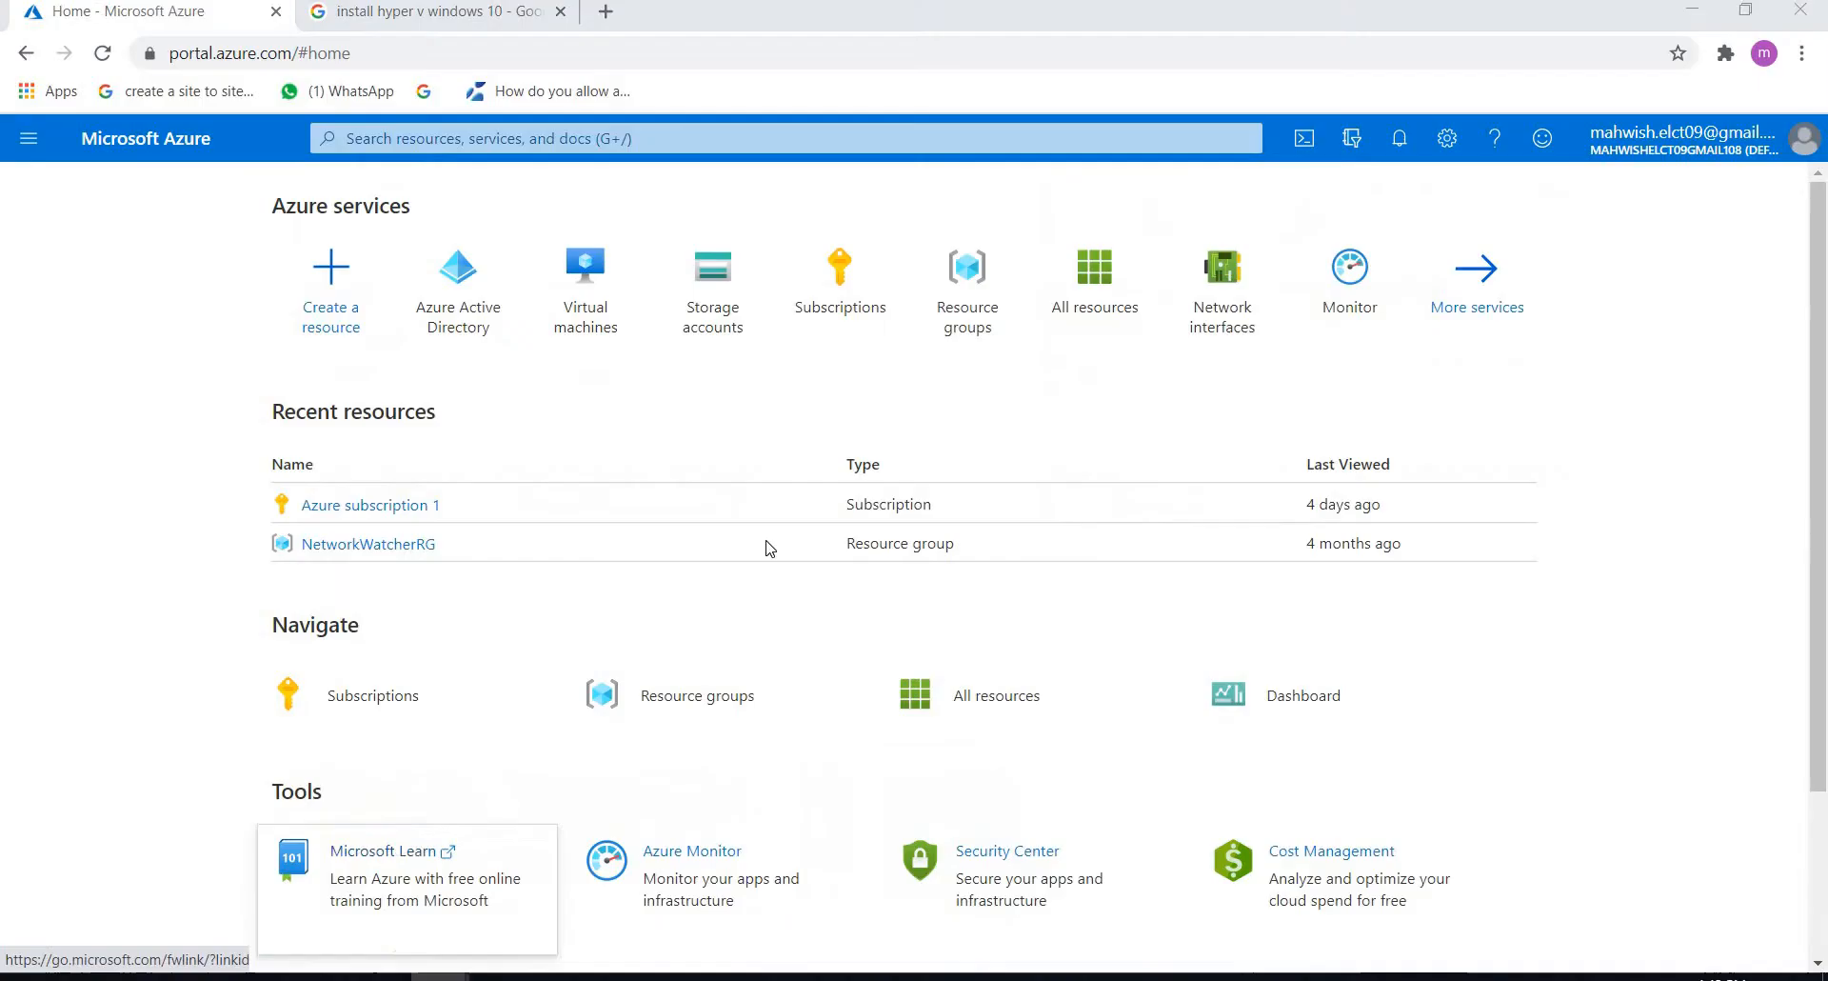
{"action": "mouse_move", "coordinate": [441, 977]}
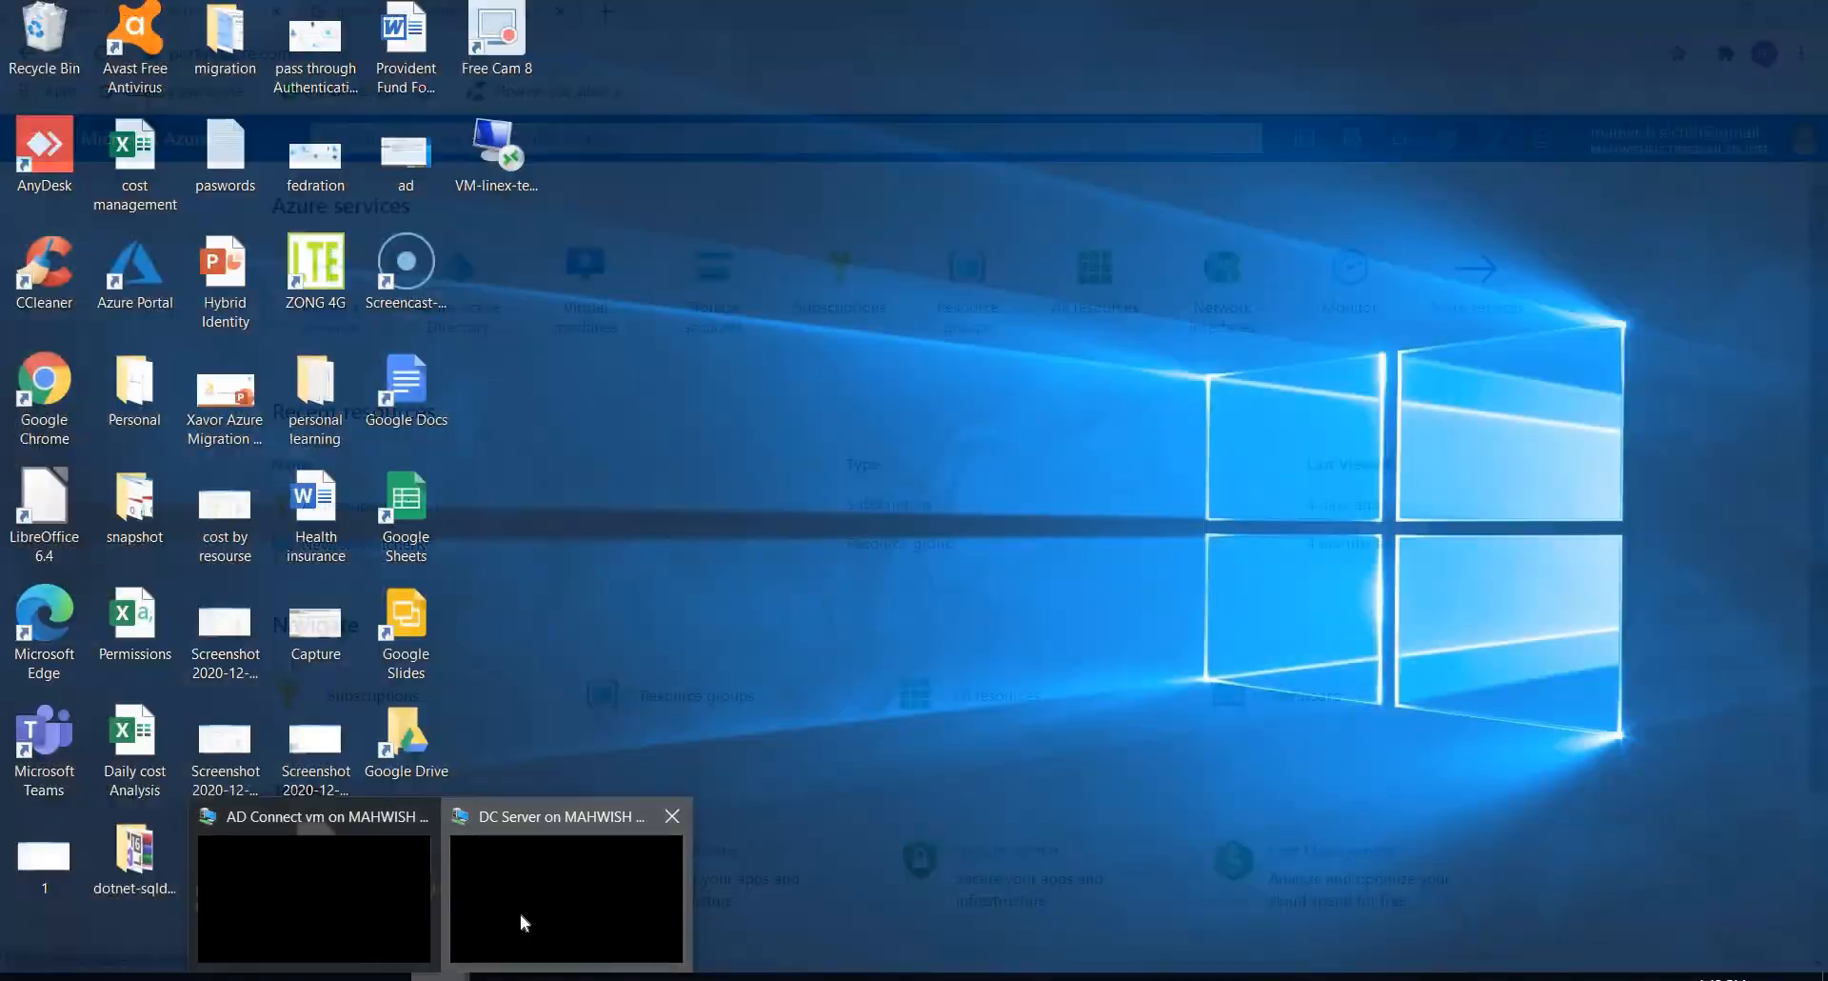
{"action": "left_click", "coordinate": [519, 924]}
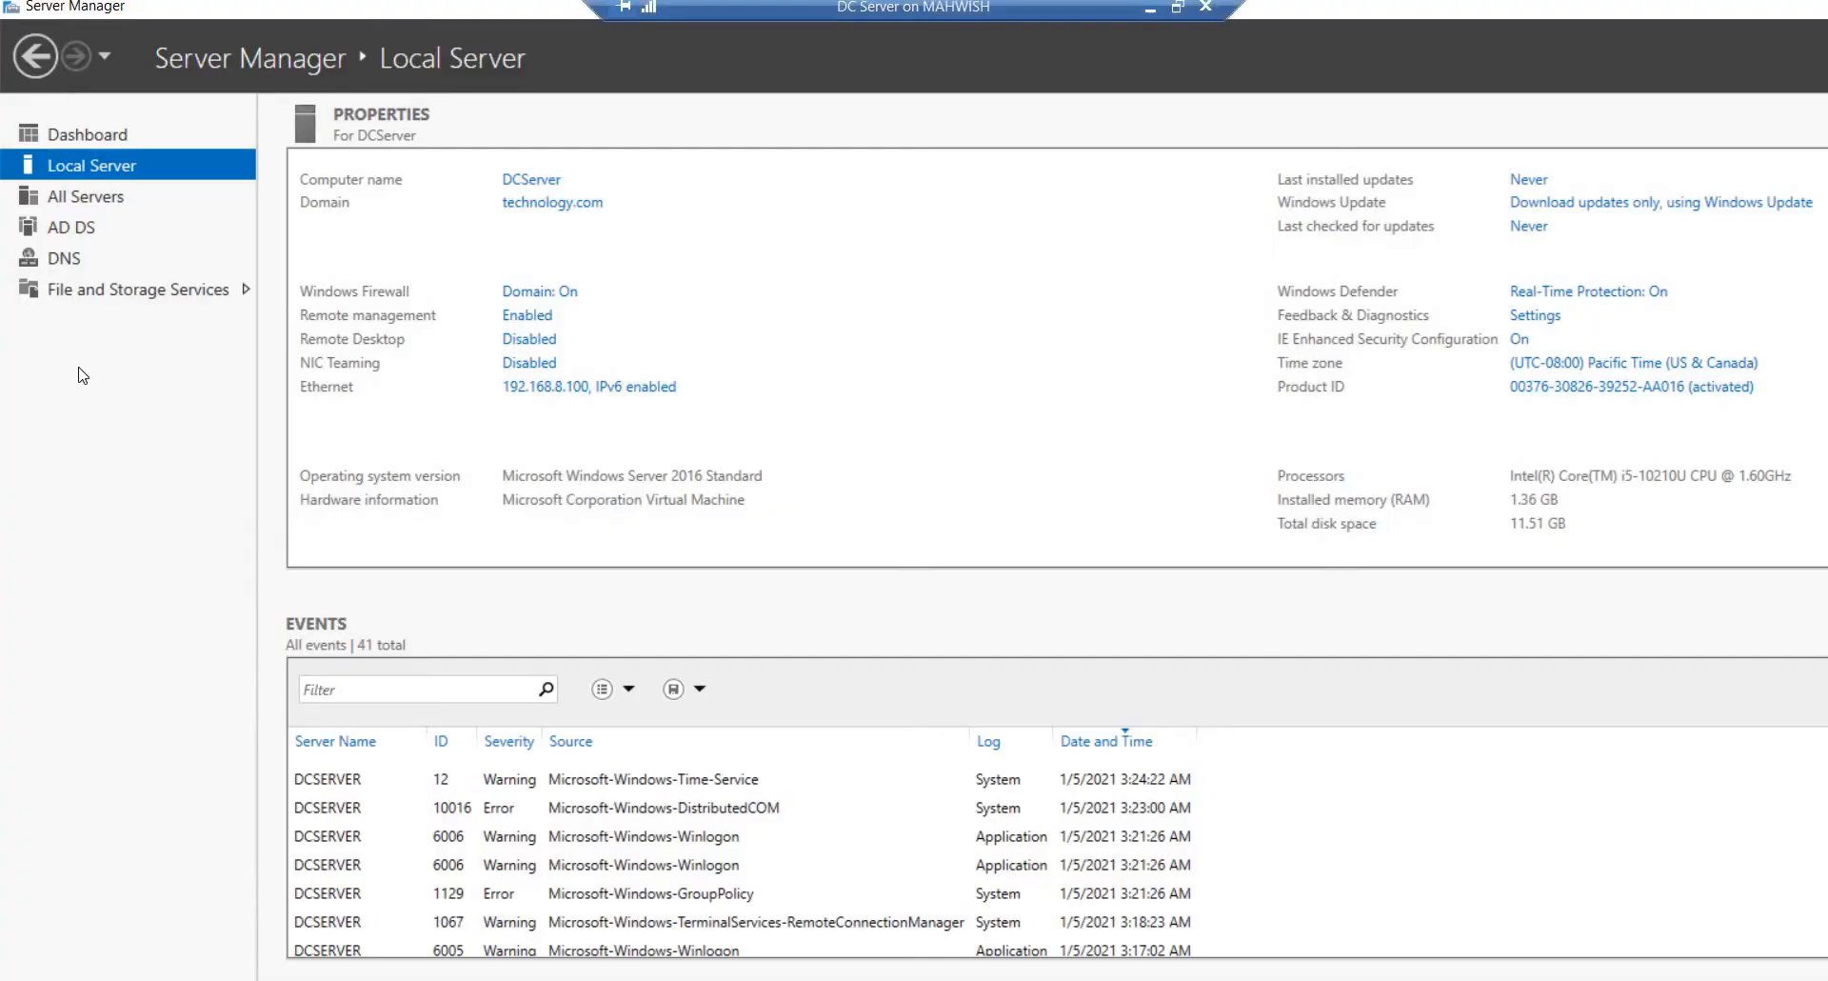
{"action": "left_click", "coordinate": [80, 260]}
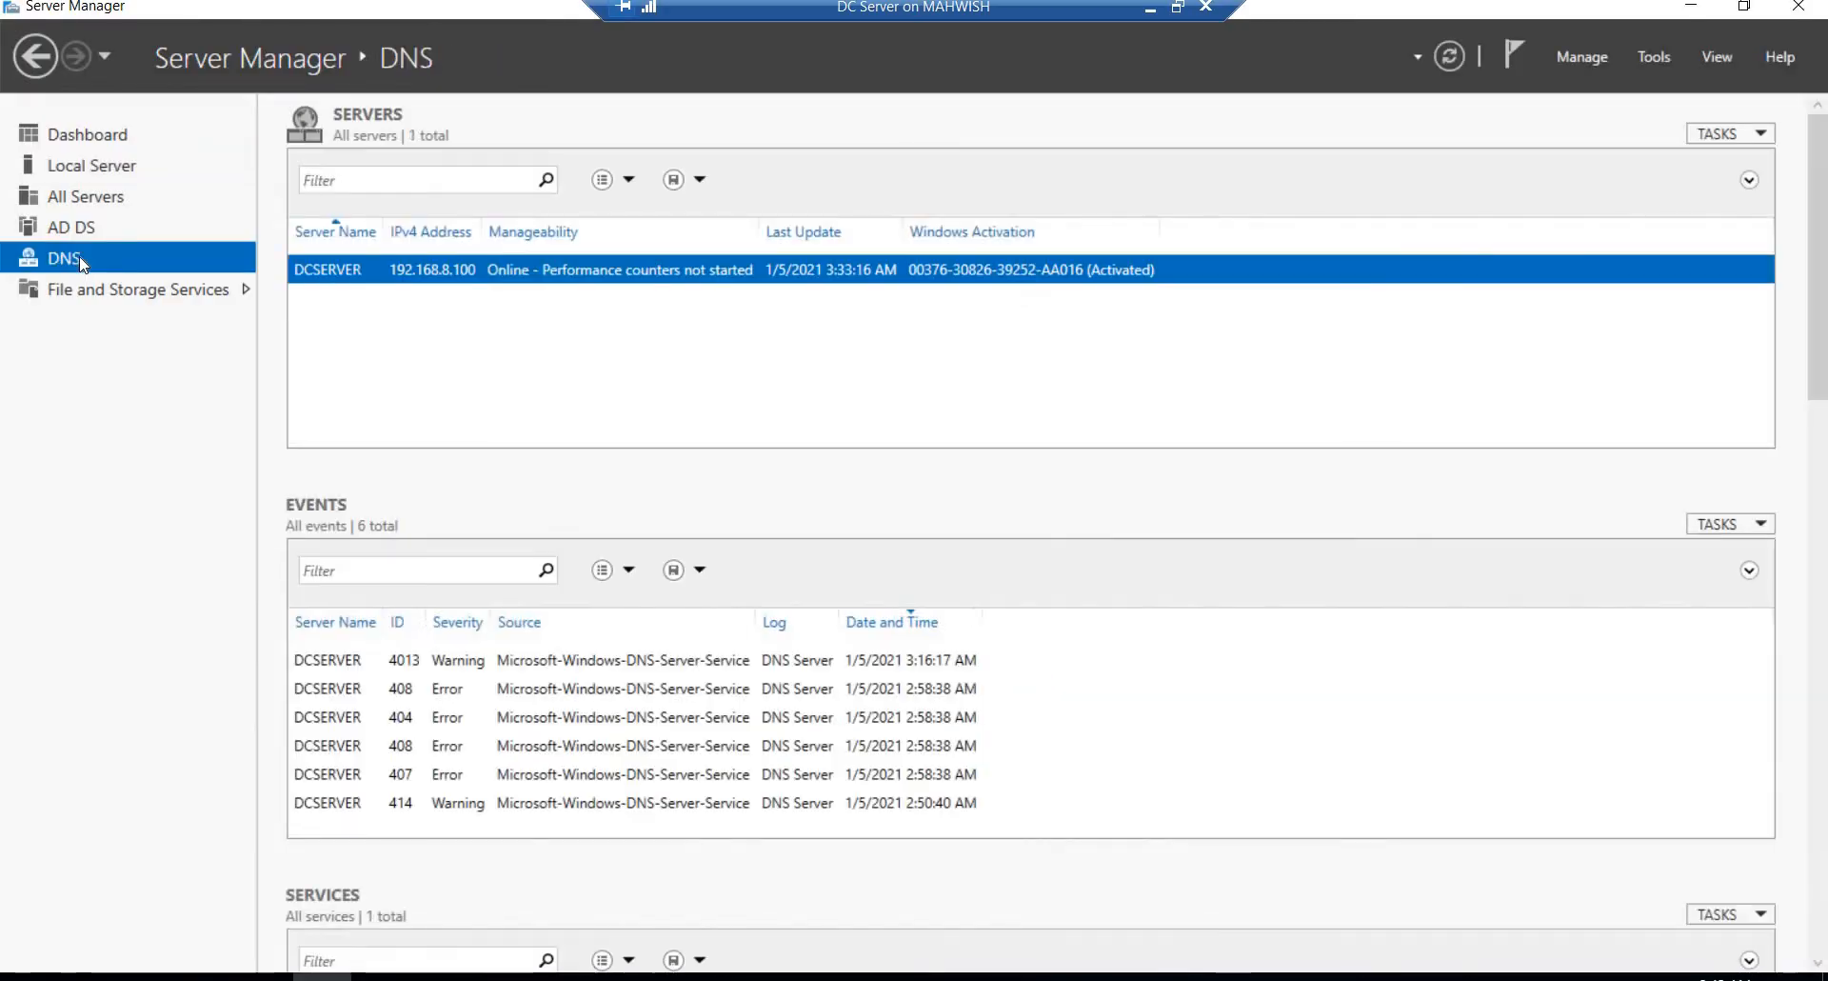
{"action": "left_click", "coordinate": [1655, 62]}
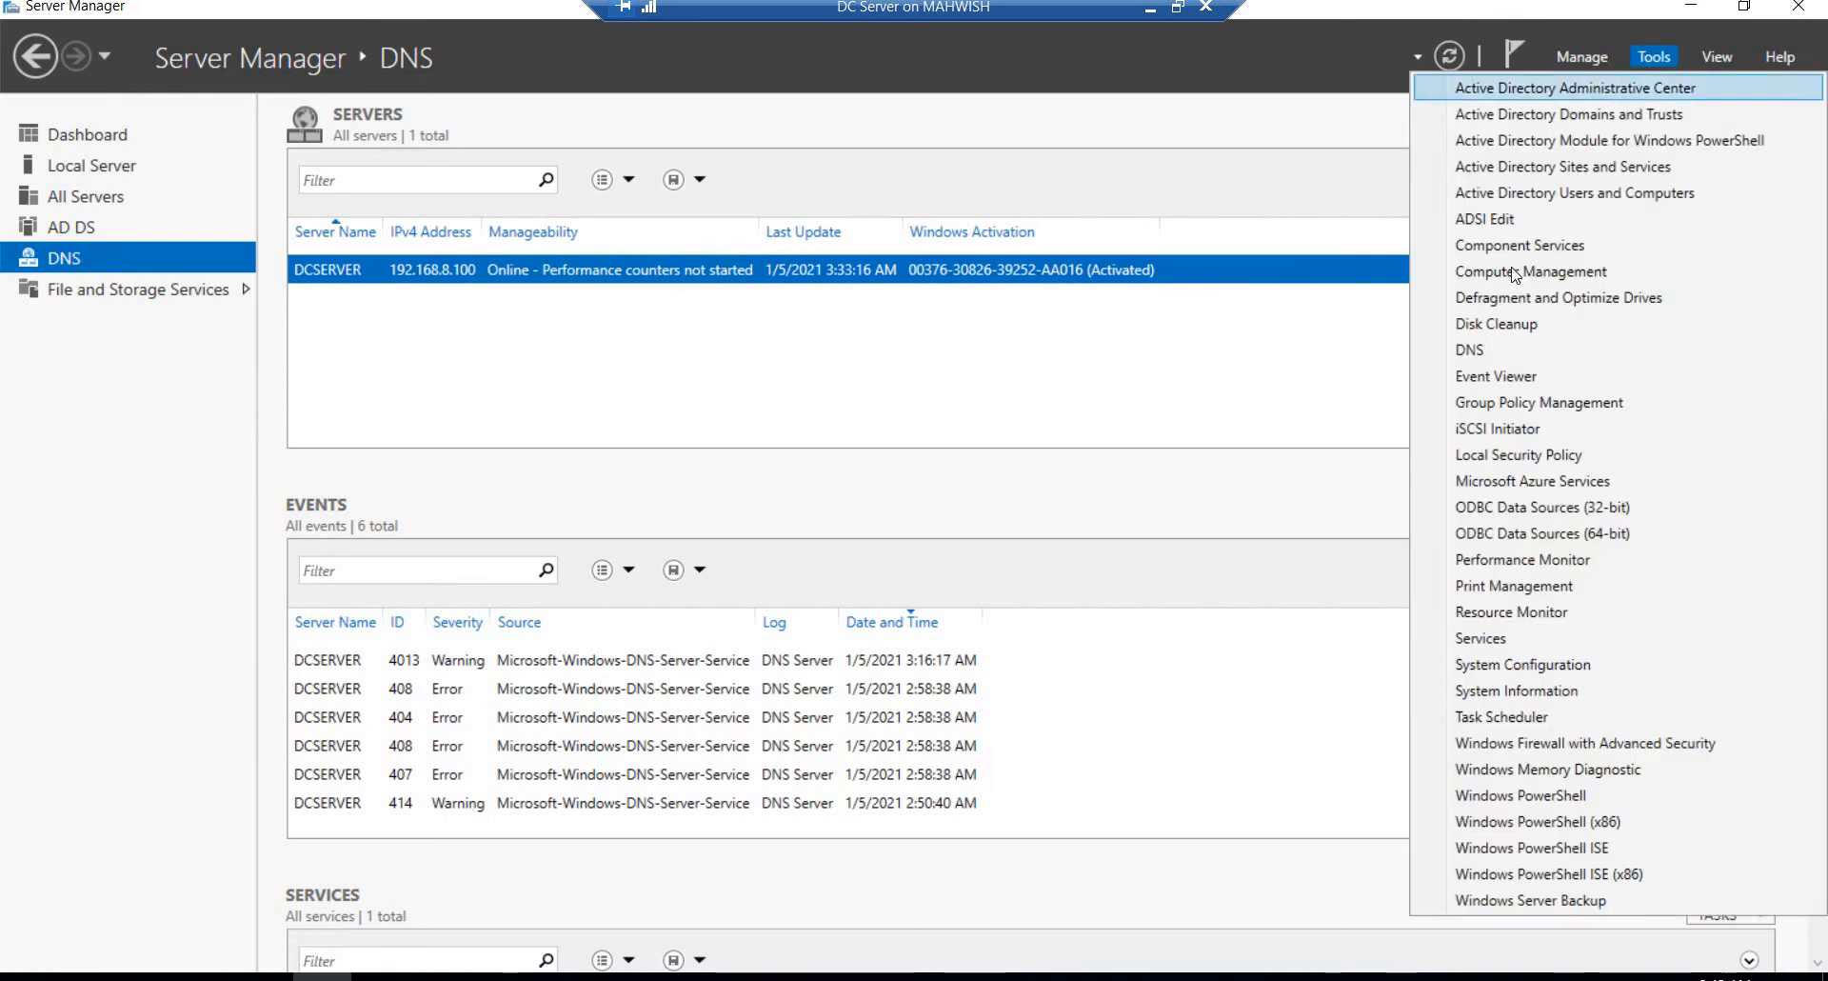
{"action": "left_click", "coordinate": [1469, 349]}
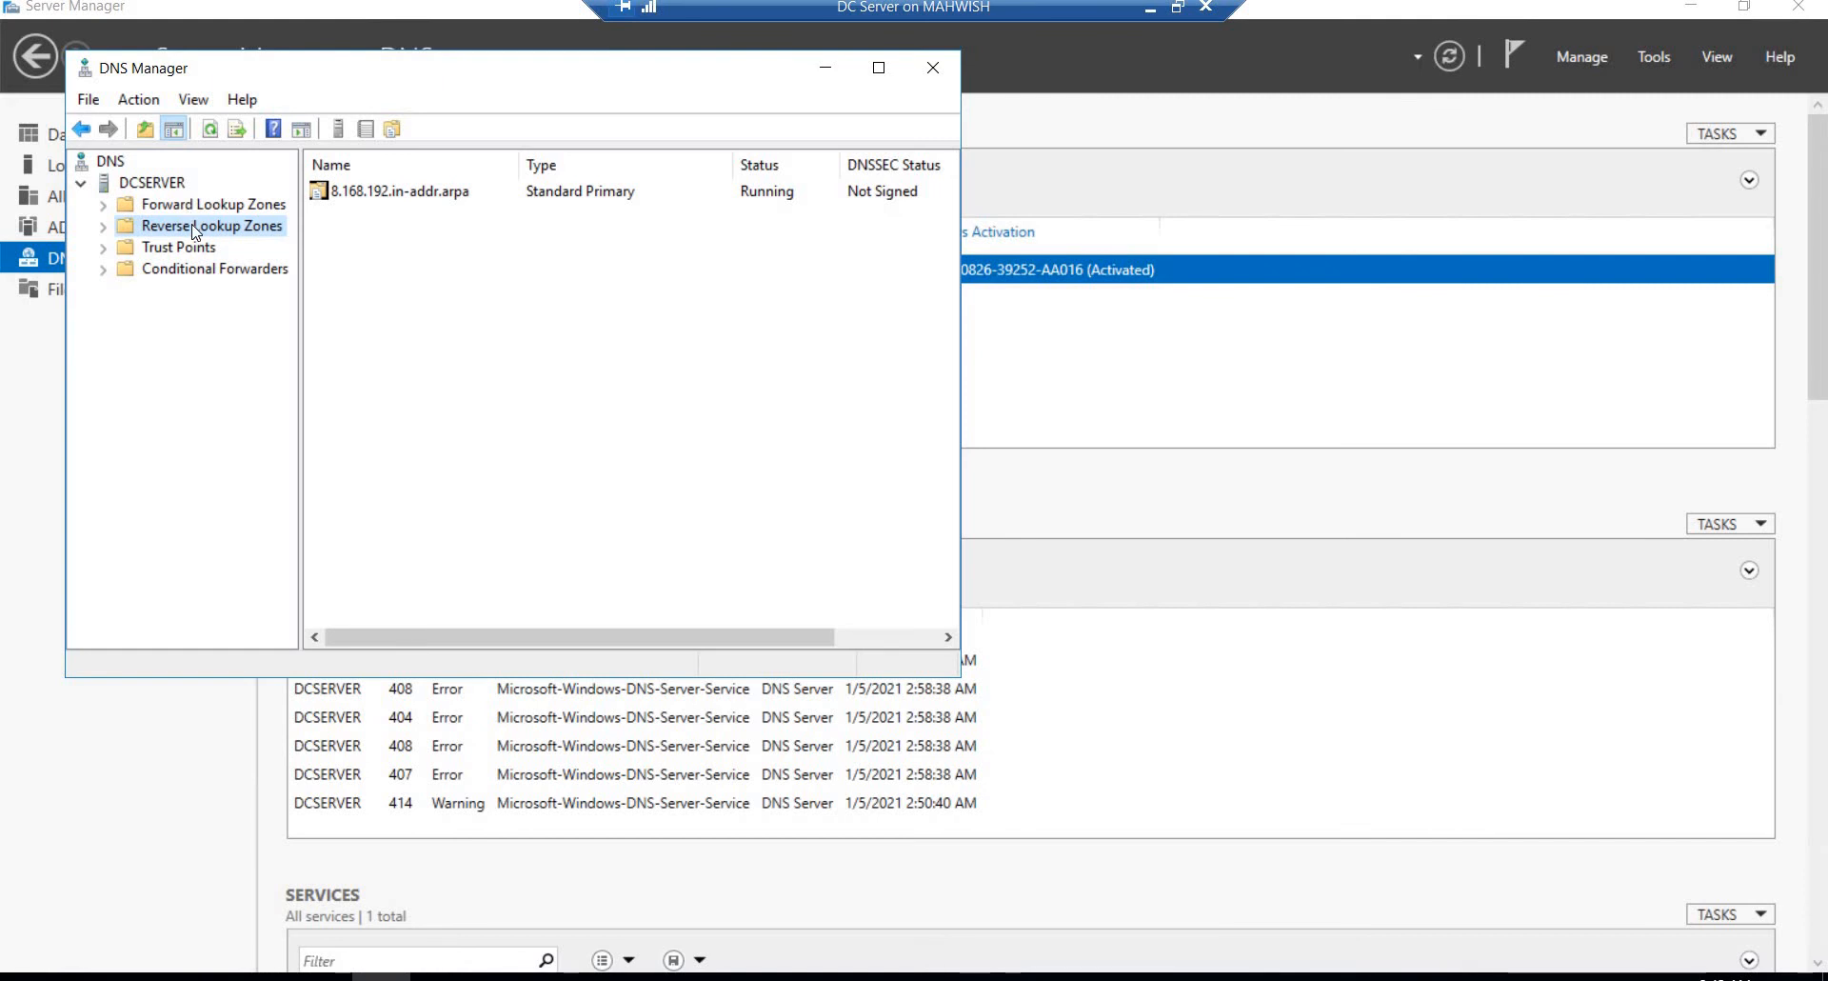
Step: Open the 8.168.192.in-addr.arpa zone under DCSERVER's reverse lookup zones
{"action": "double_click", "coordinate": [194, 229]}
{"action": "left_click", "coordinate": [373, 193]}
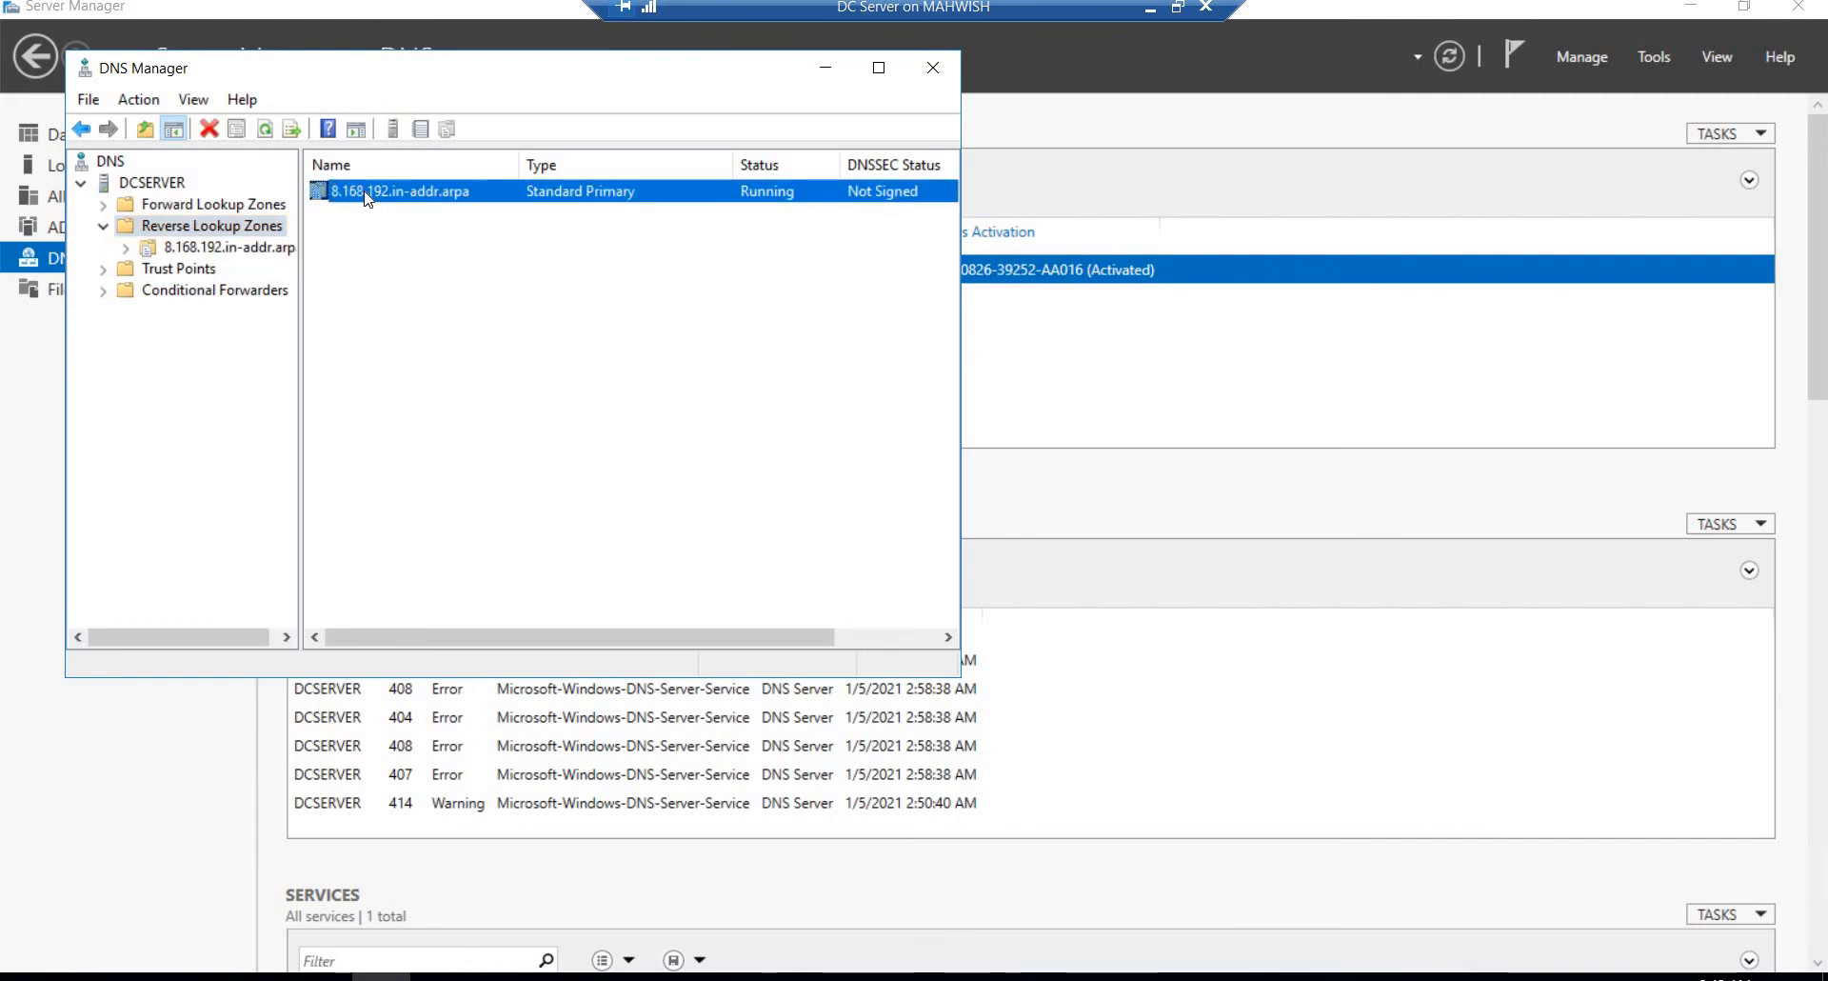
{"action": "double_click", "coordinate": [366, 194]}
Step: Create a pointer (PTR) record in the reverse zone, choosing the dcserver host record from the technology.com forward lookup zone
{"action": "right_click", "coordinate": [360, 257]}
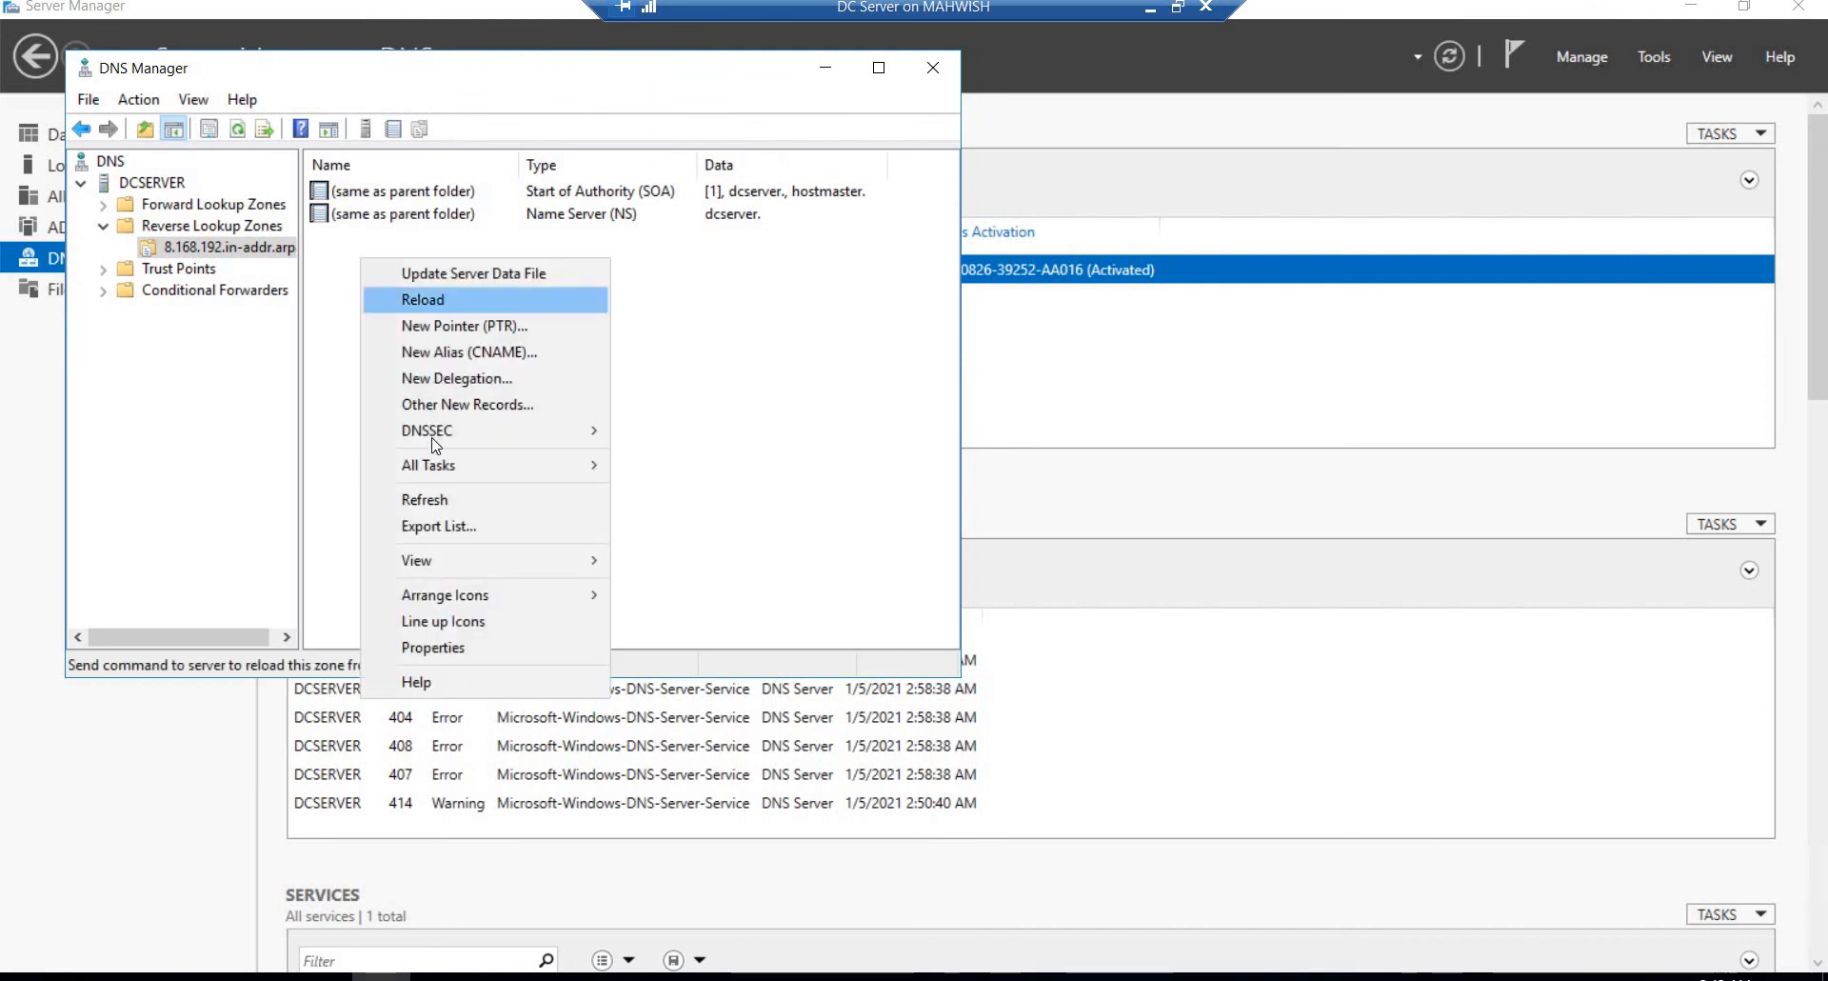
{"action": "left_click", "coordinate": [424, 326]}
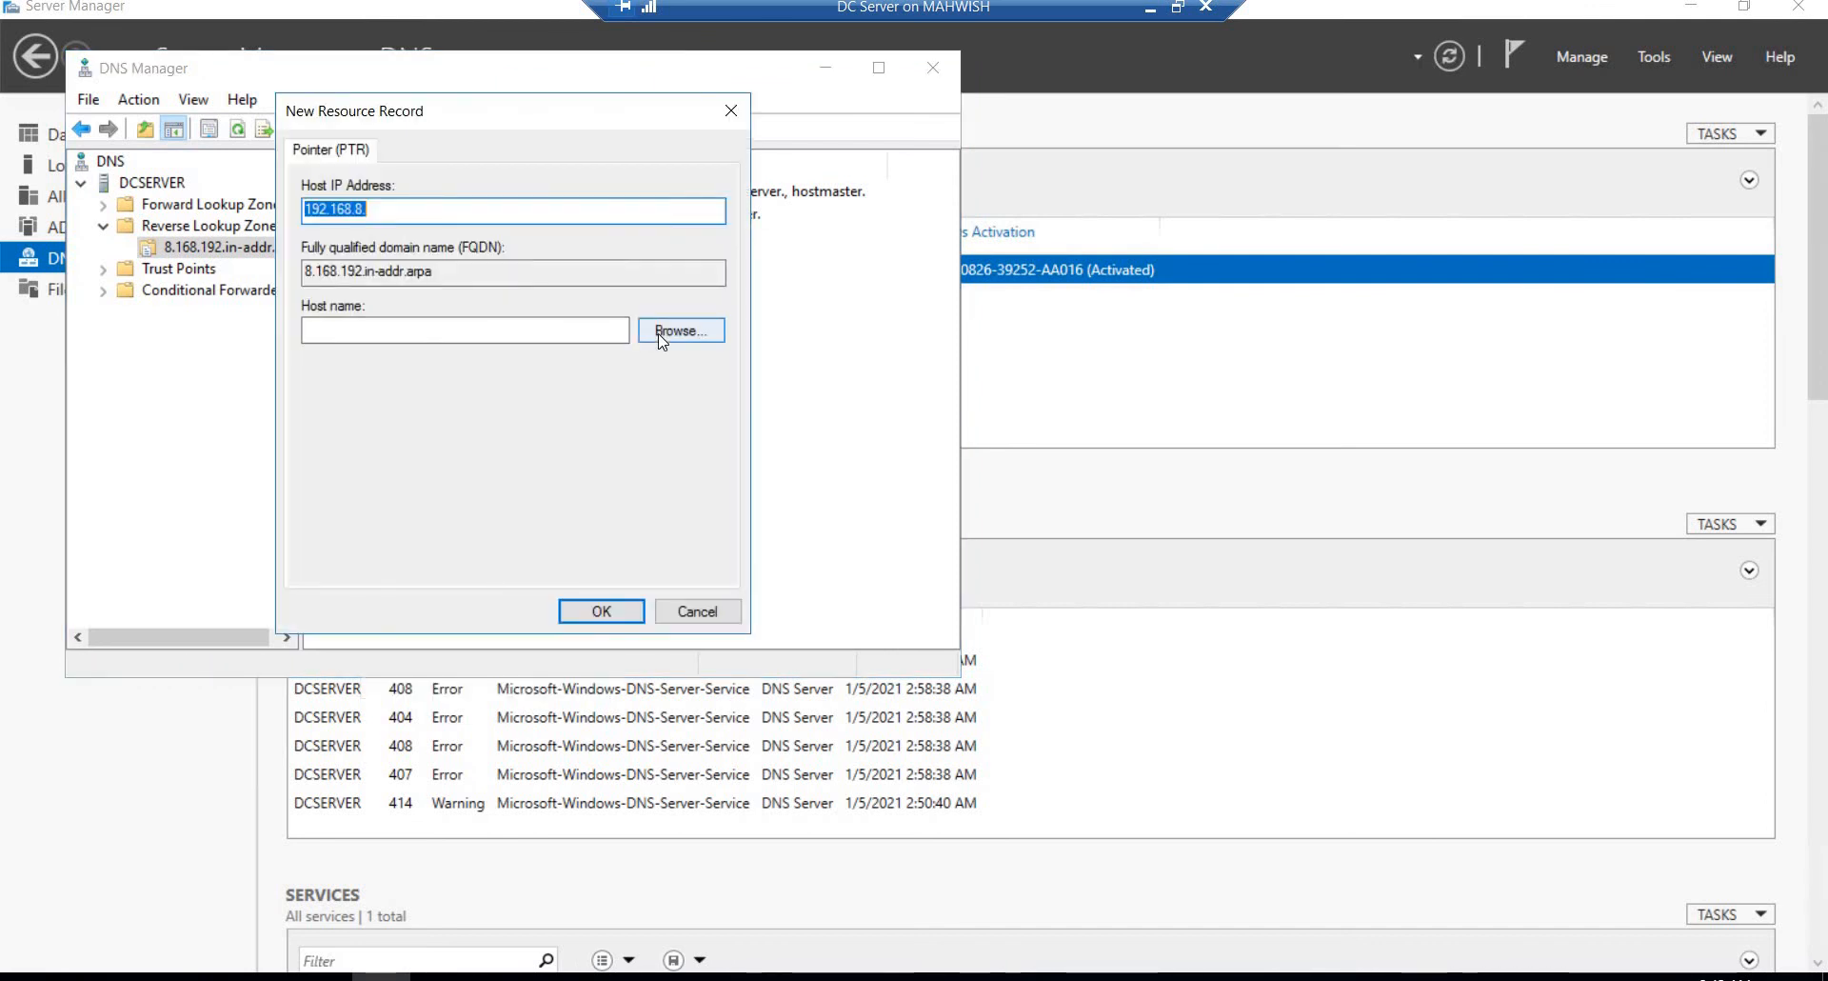
{"action": "left_click", "coordinate": [662, 332]}
{"action": "double_click", "coordinate": [371, 304]}
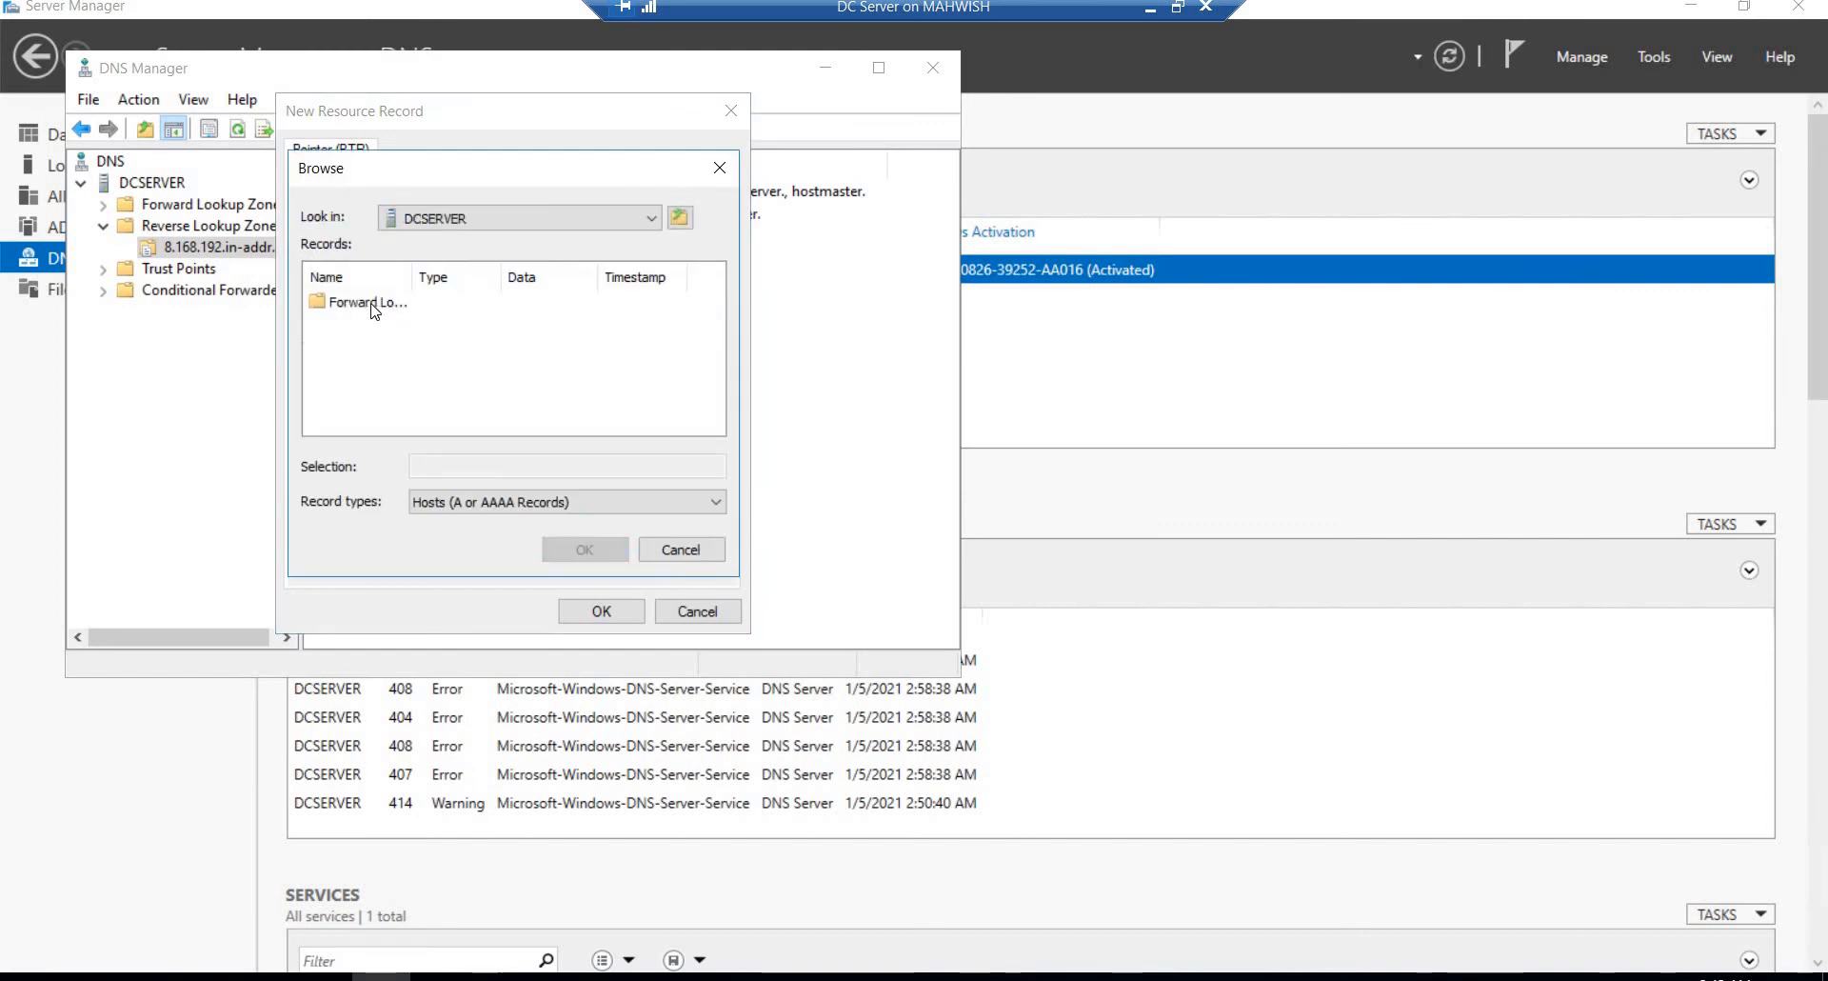
{"action": "double_click", "coordinate": [368, 303]}
{"action": "double_click", "coordinate": [369, 324]}
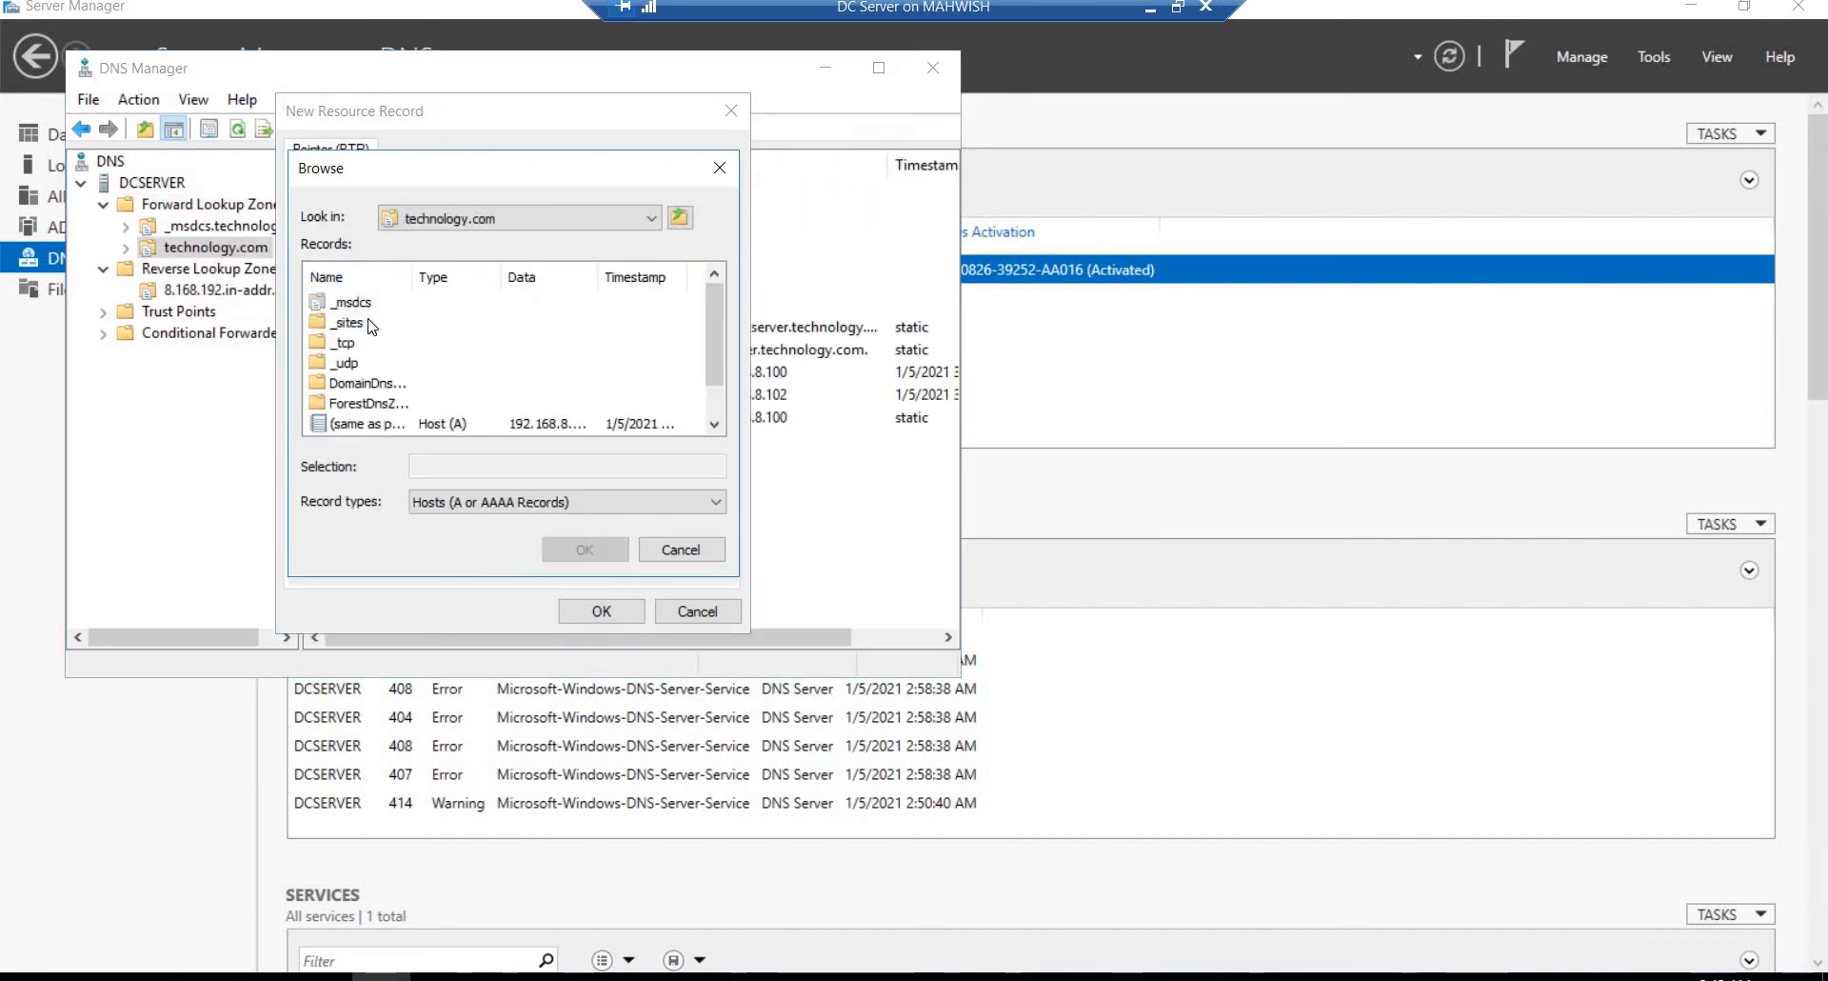
{"action": "left_click", "coordinate": [717, 424]}
{"action": "left_click", "coordinate": [717, 425]}
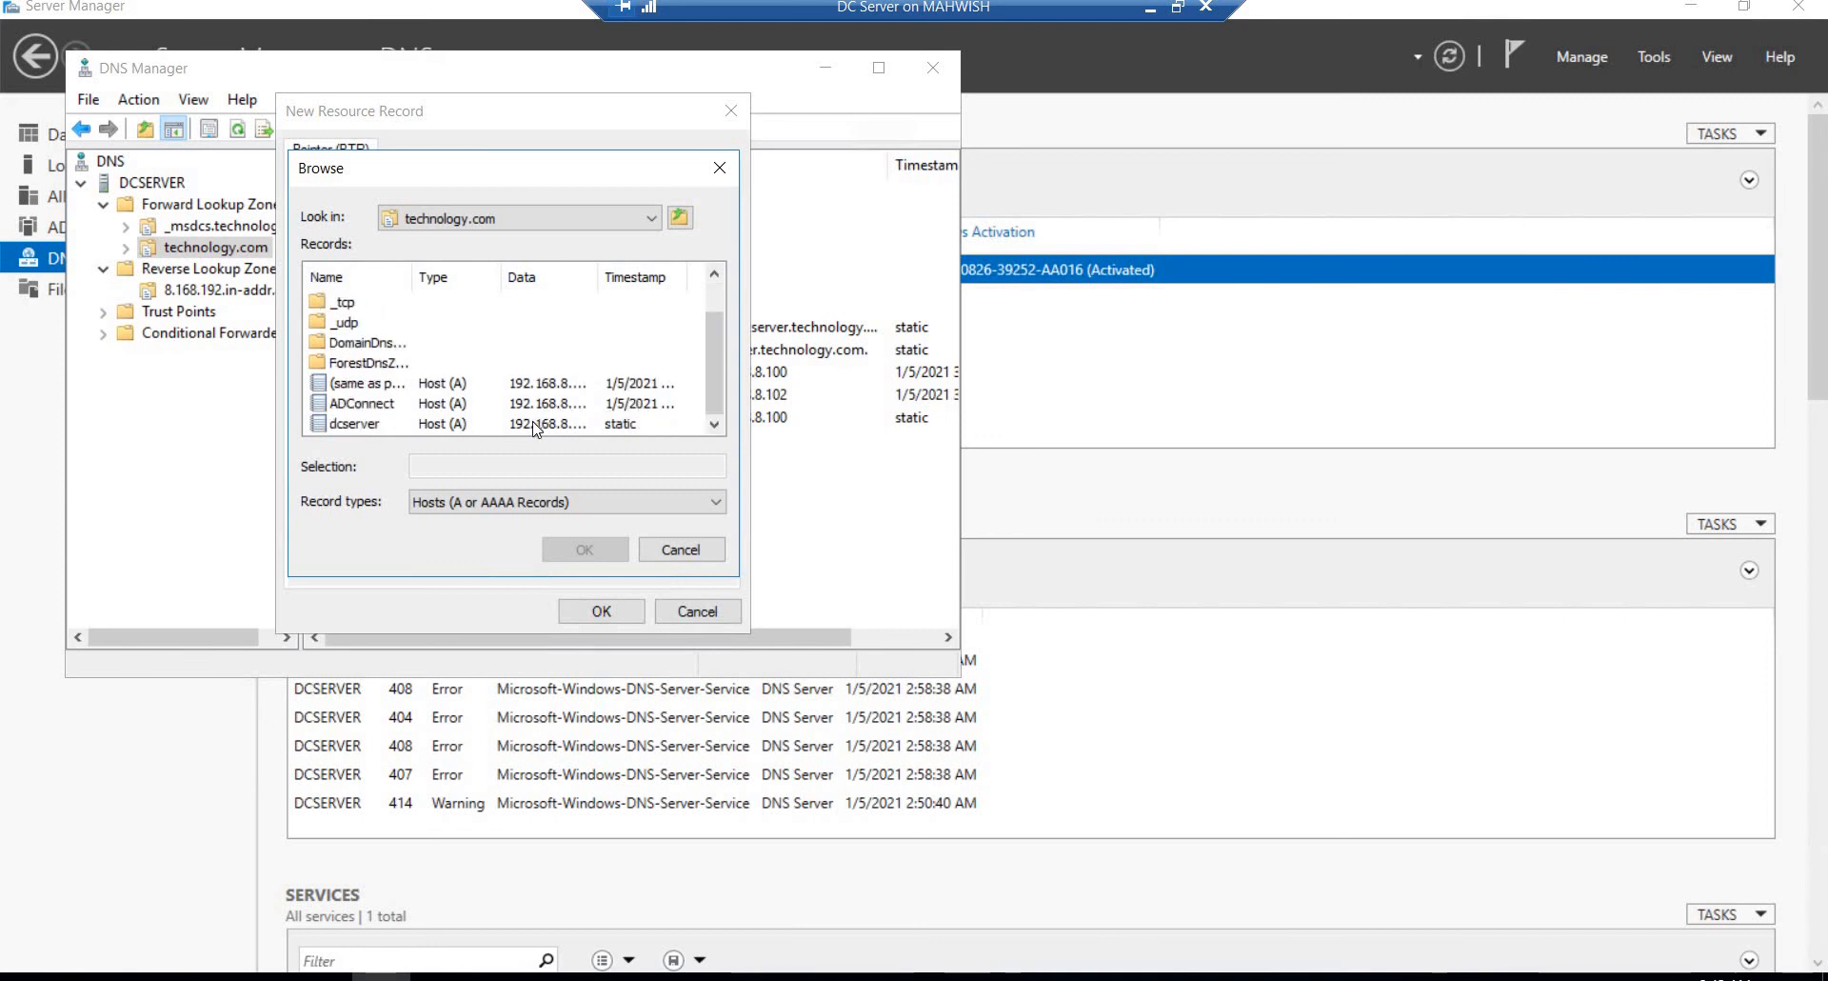
{"action": "double_click", "coordinate": [334, 424]}
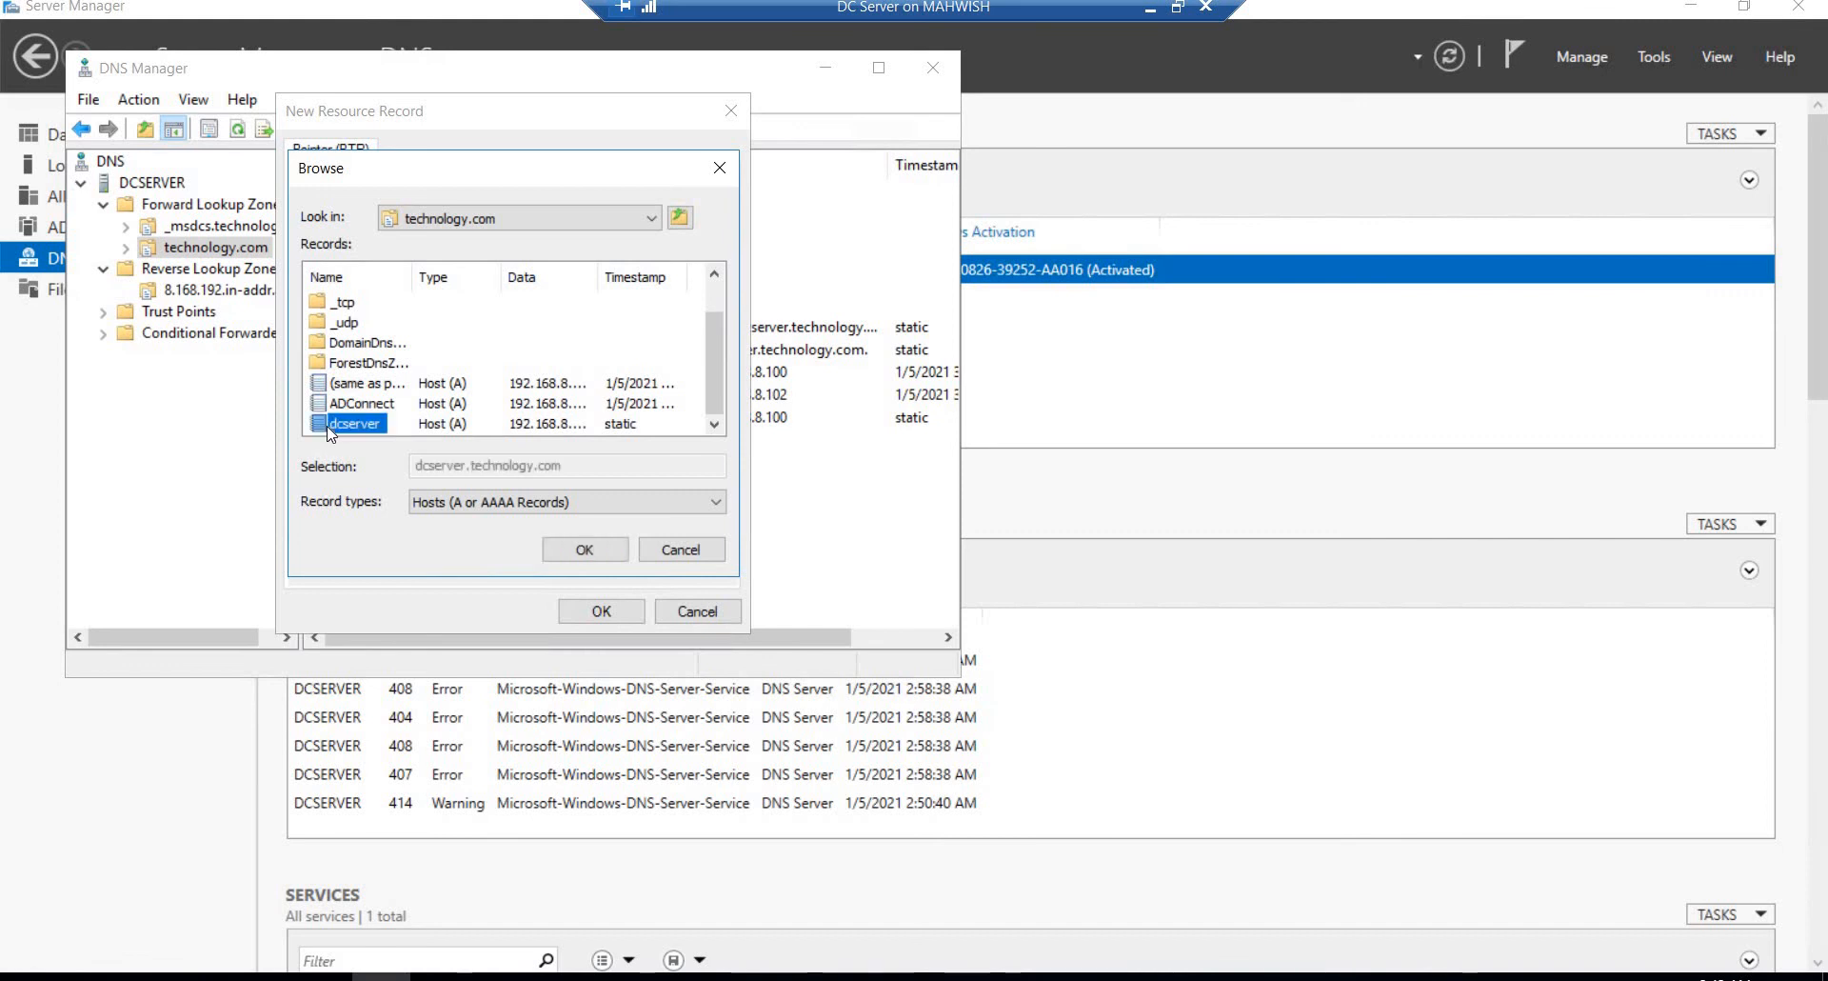
{"action": "left_click", "coordinate": [600, 612]}
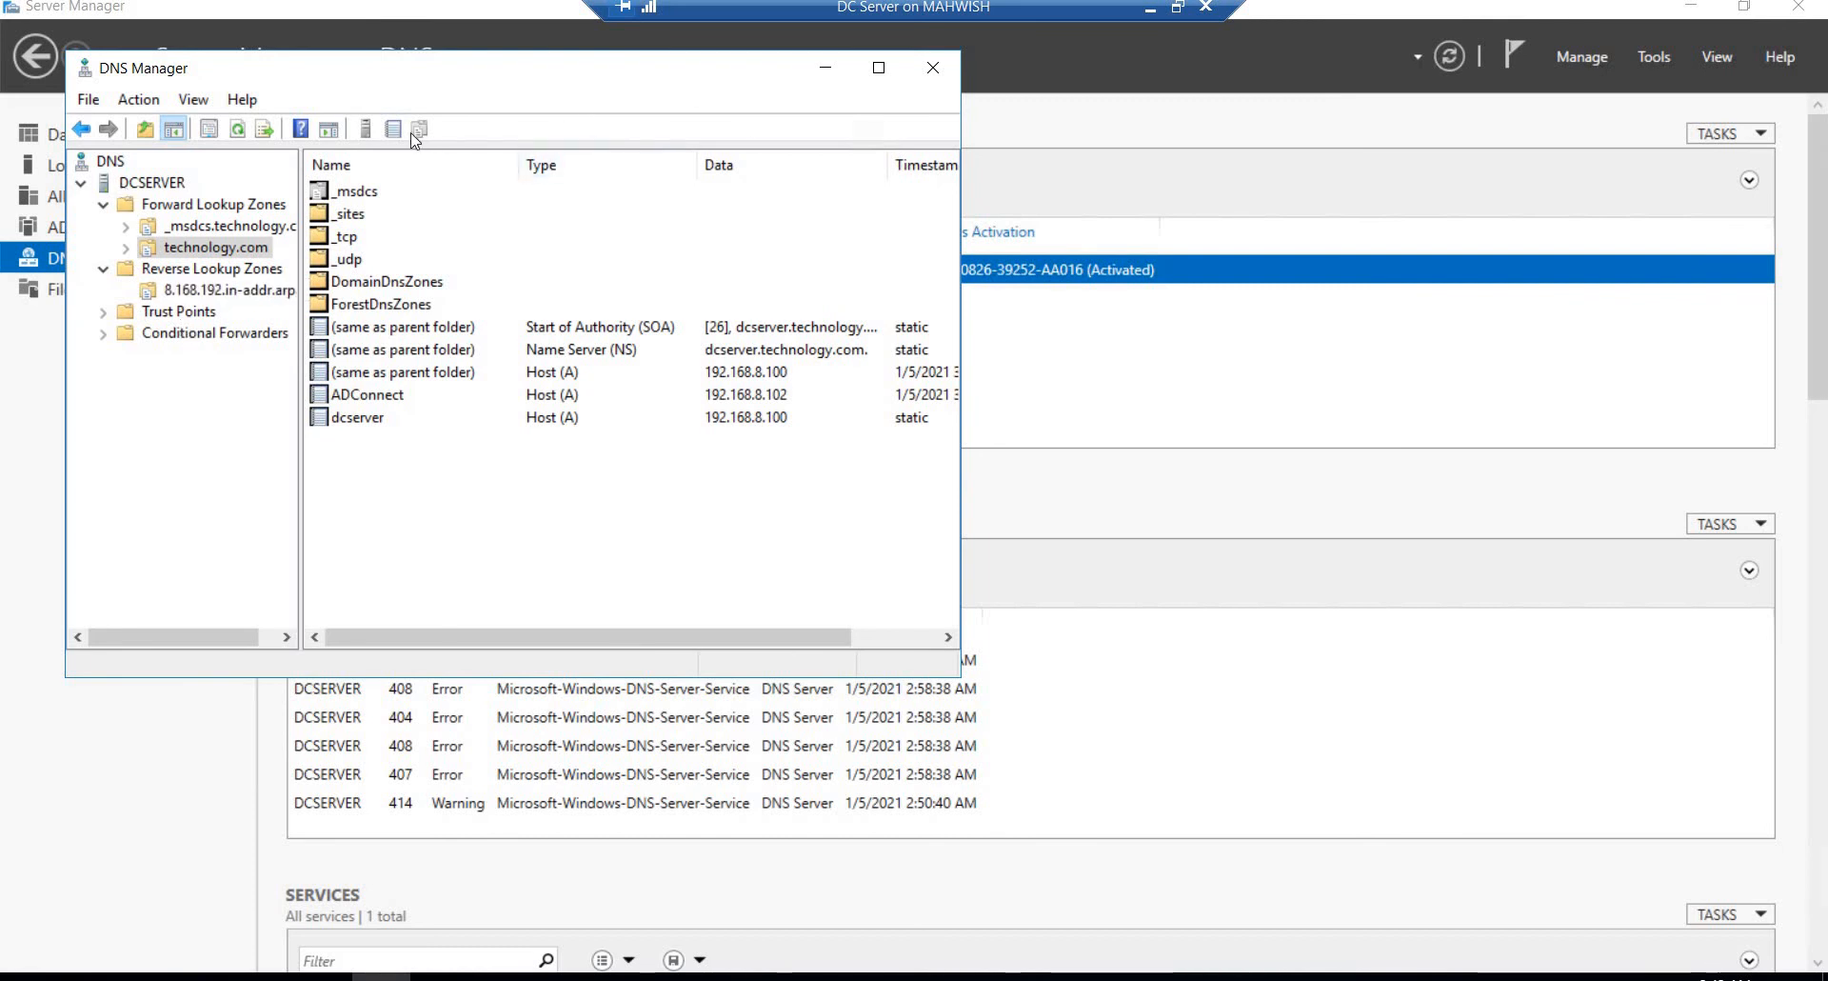
Step: Add 8.8.8.8 as a forwarder in the DCSERVER DNS server properties
{"action": "left_click", "coordinate": [122, 184]}
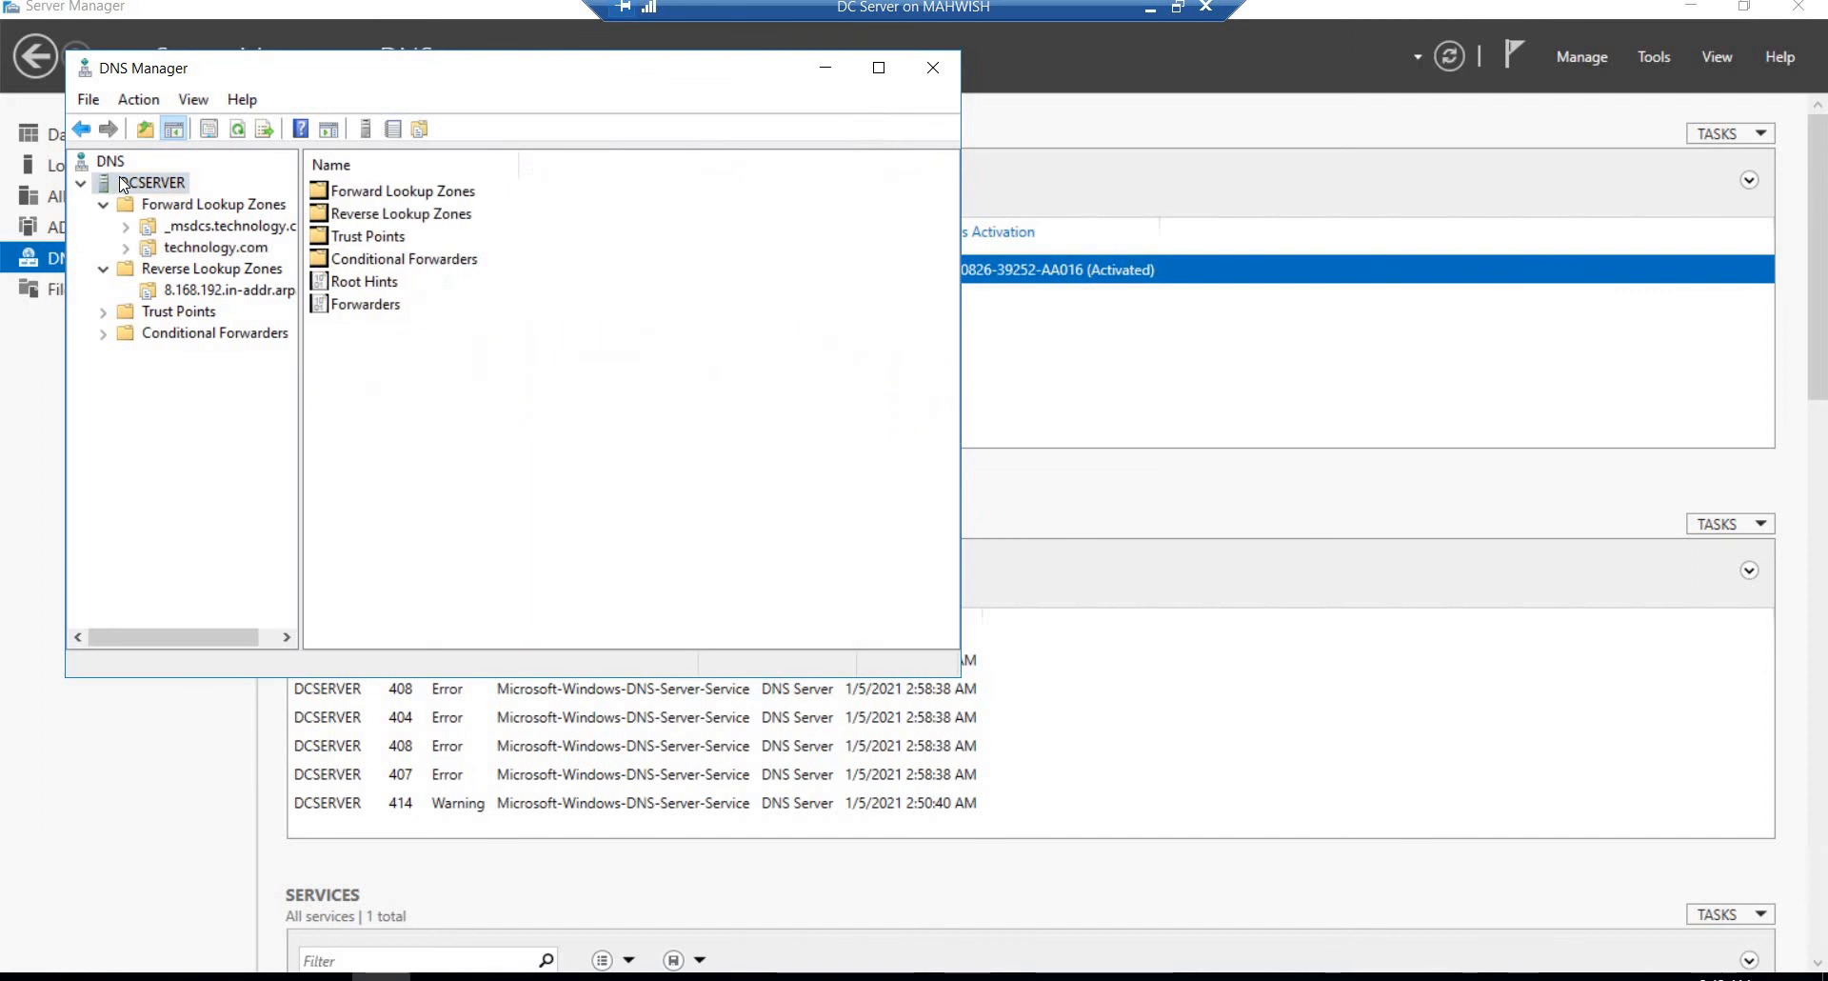
{"action": "right_click", "coordinate": [122, 184]}
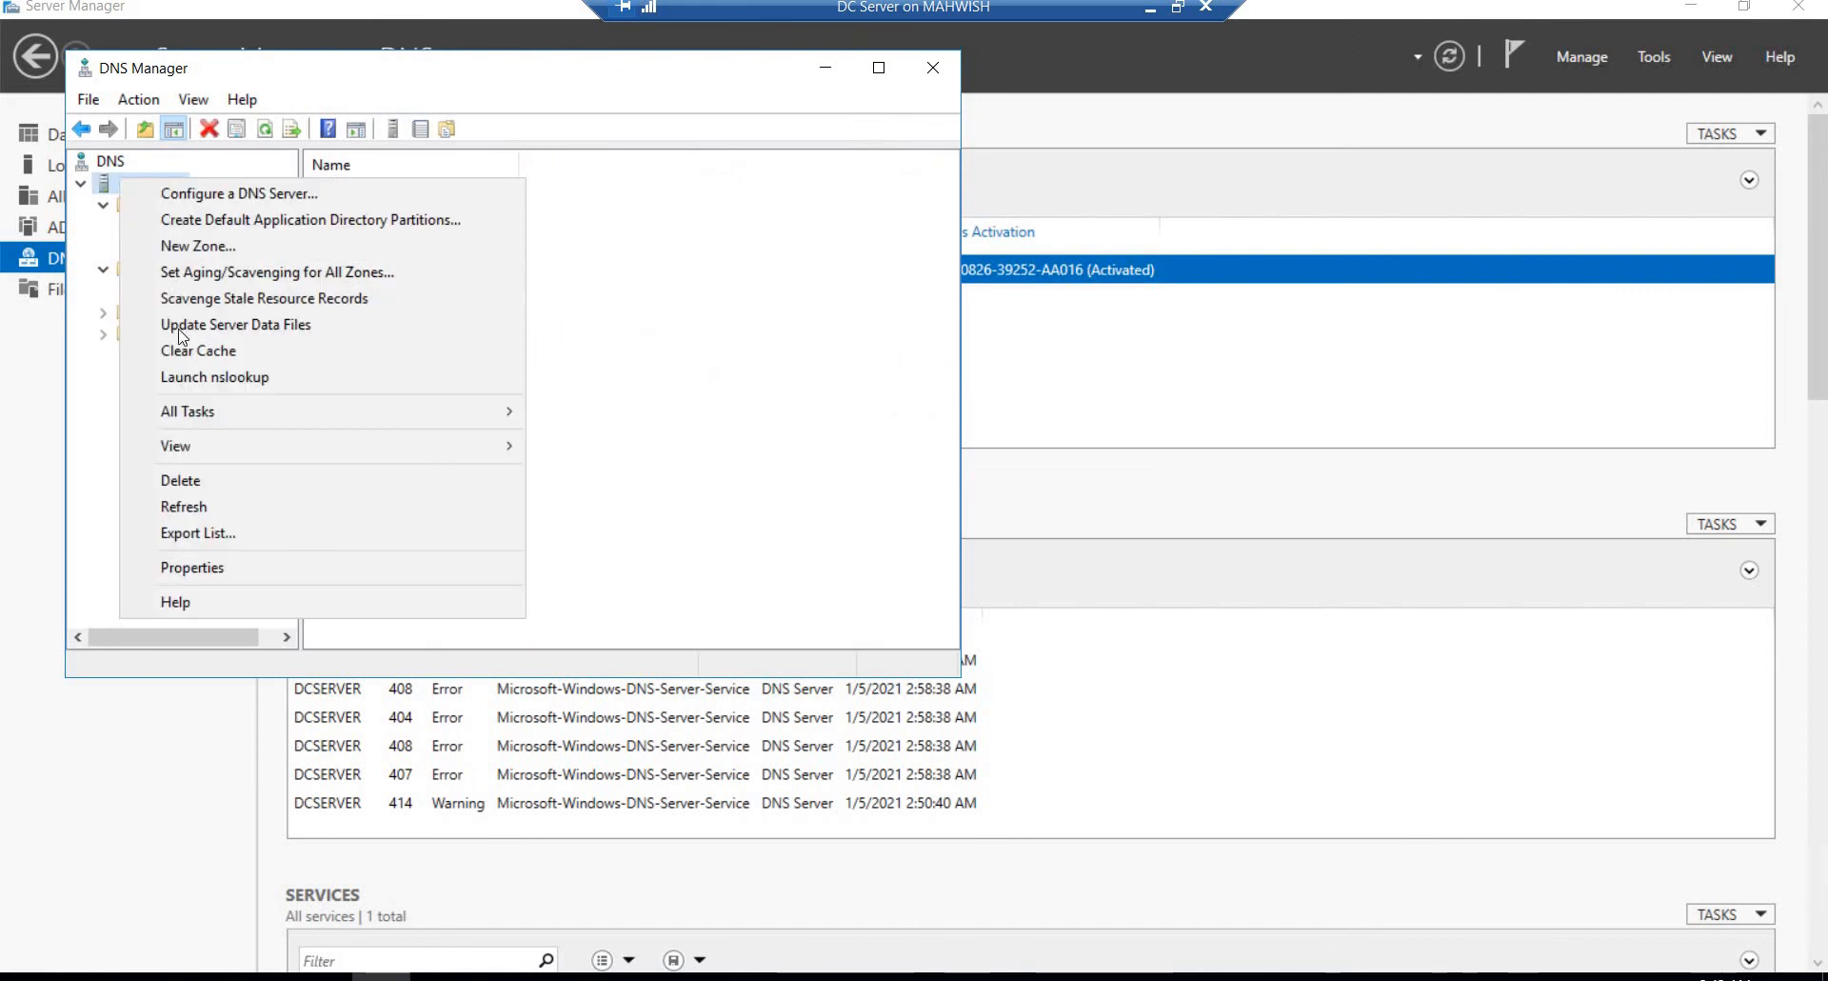
{"action": "left_click", "coordinate": [217, 568]}
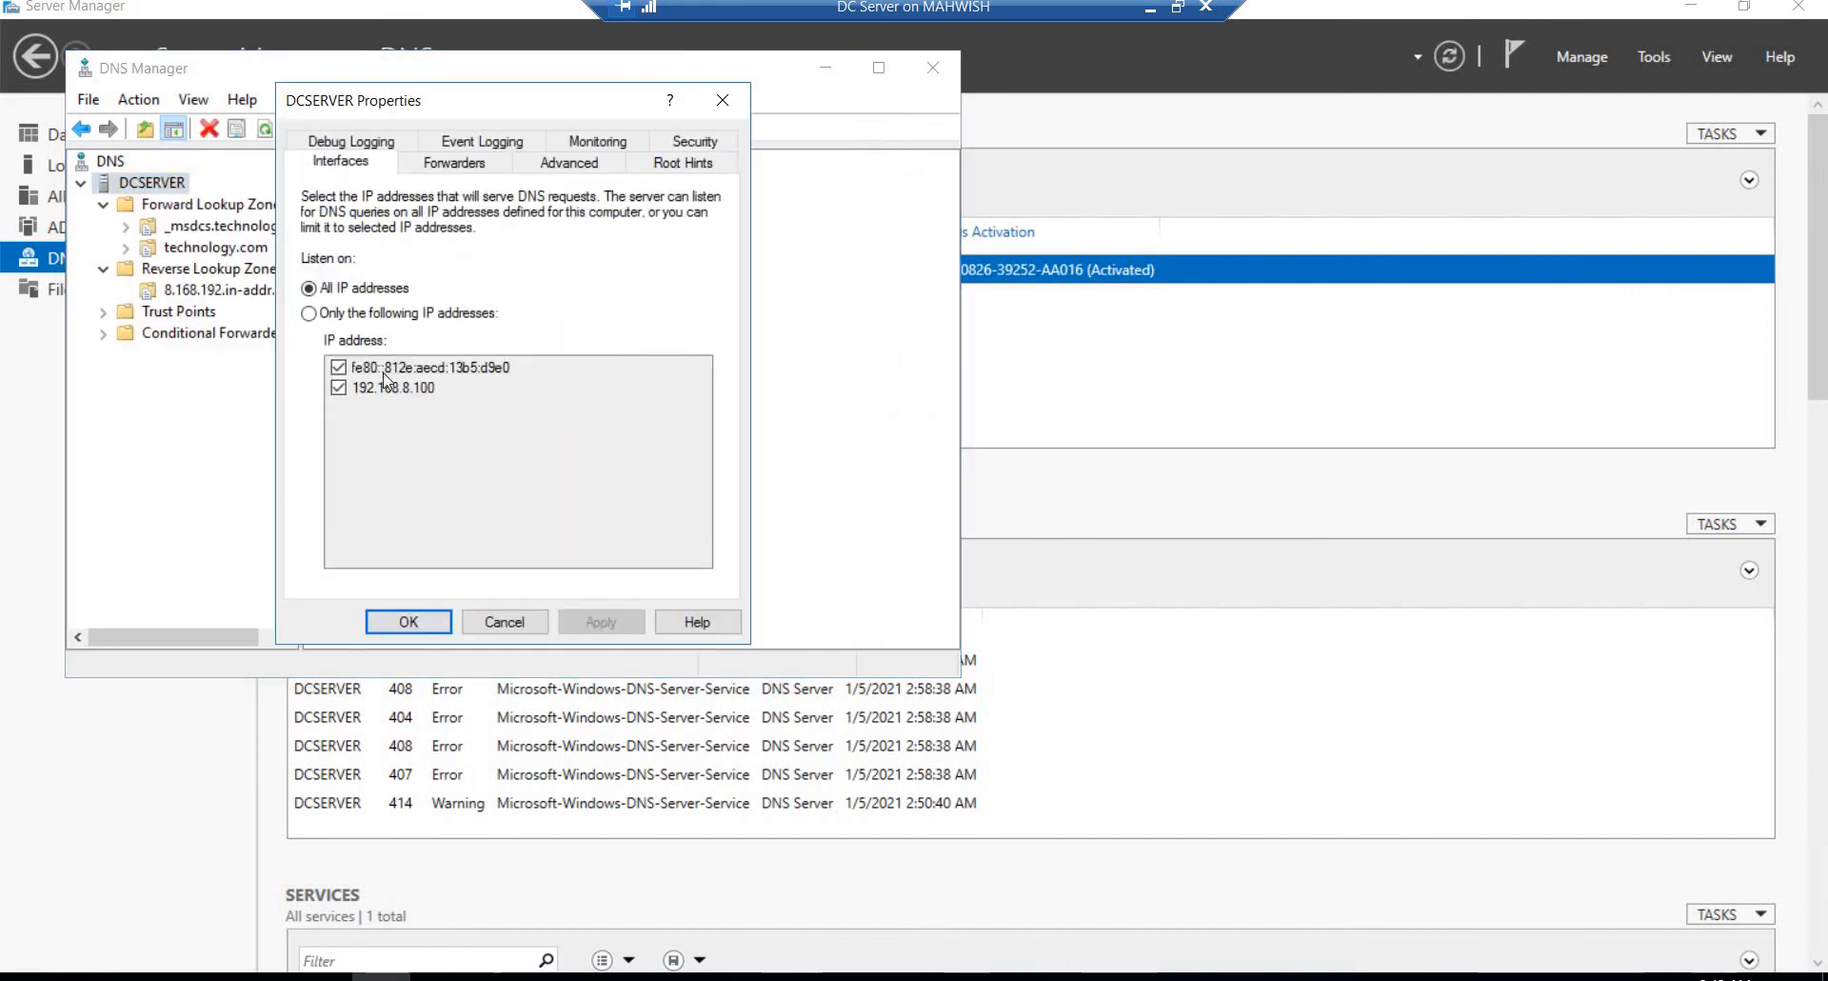
{"action": "left_click", "coordinate": [435, 167]}
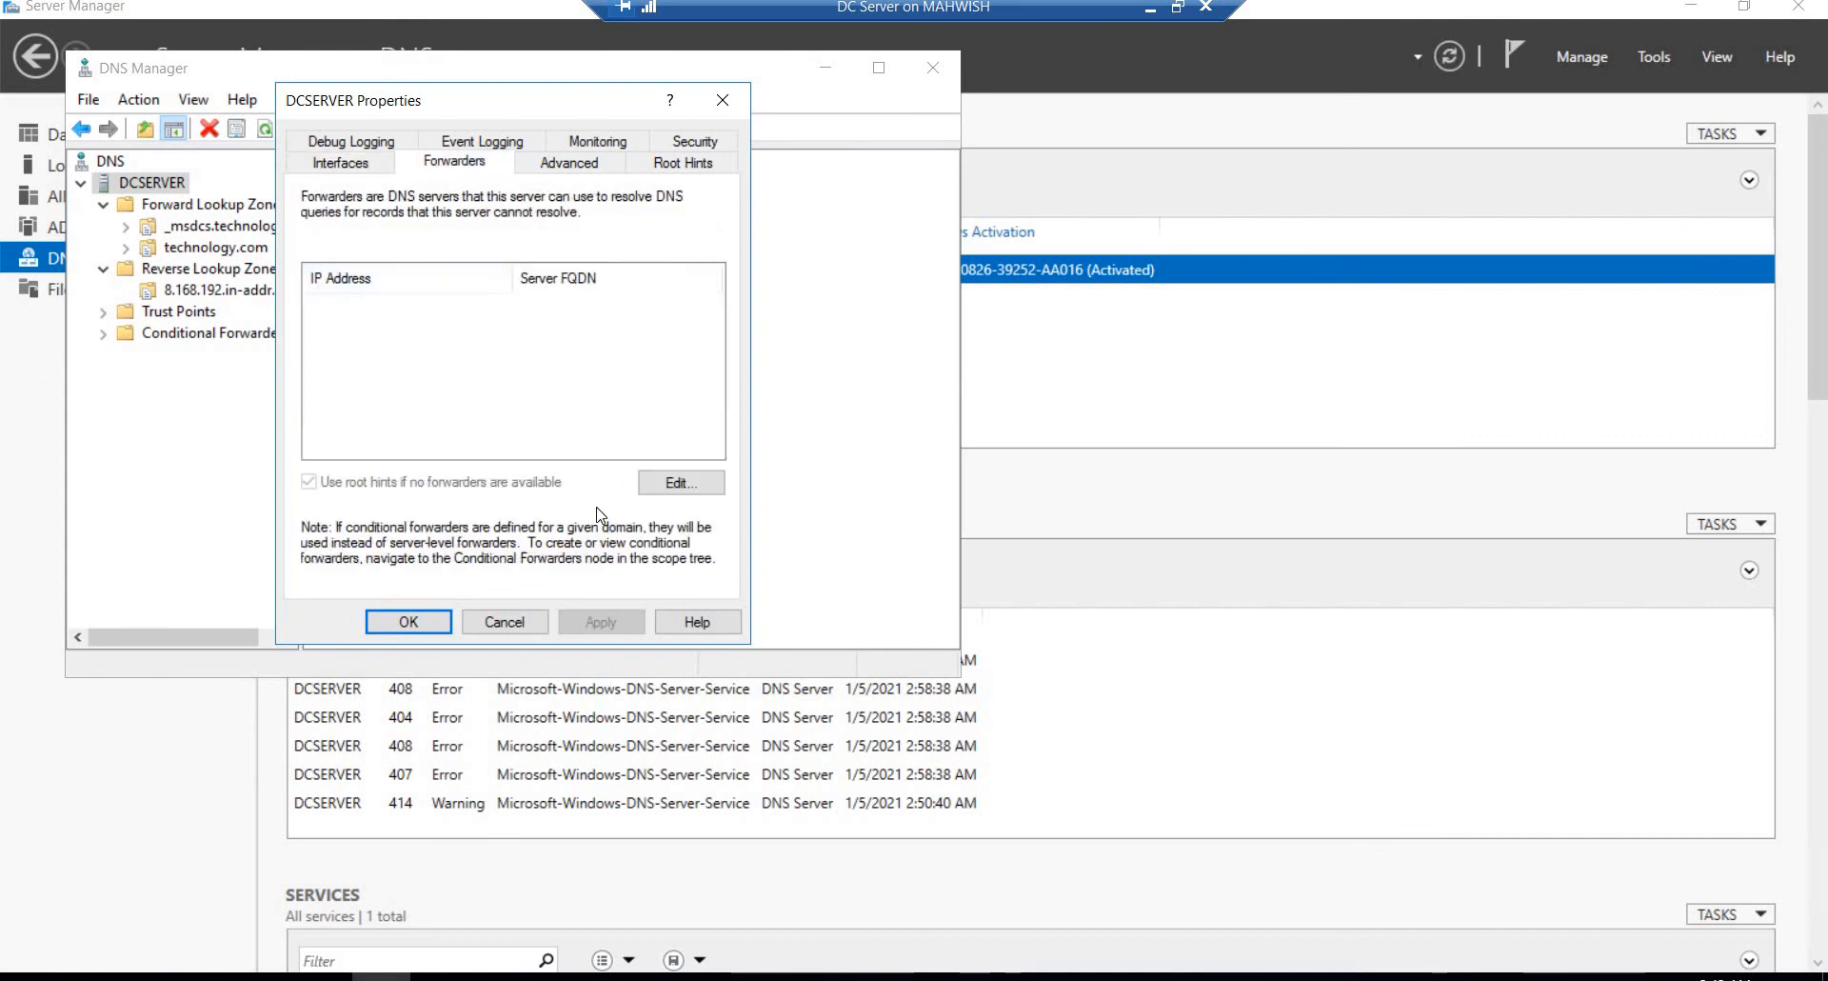
{"action": "left_click", "coordinate": [676, 483]}
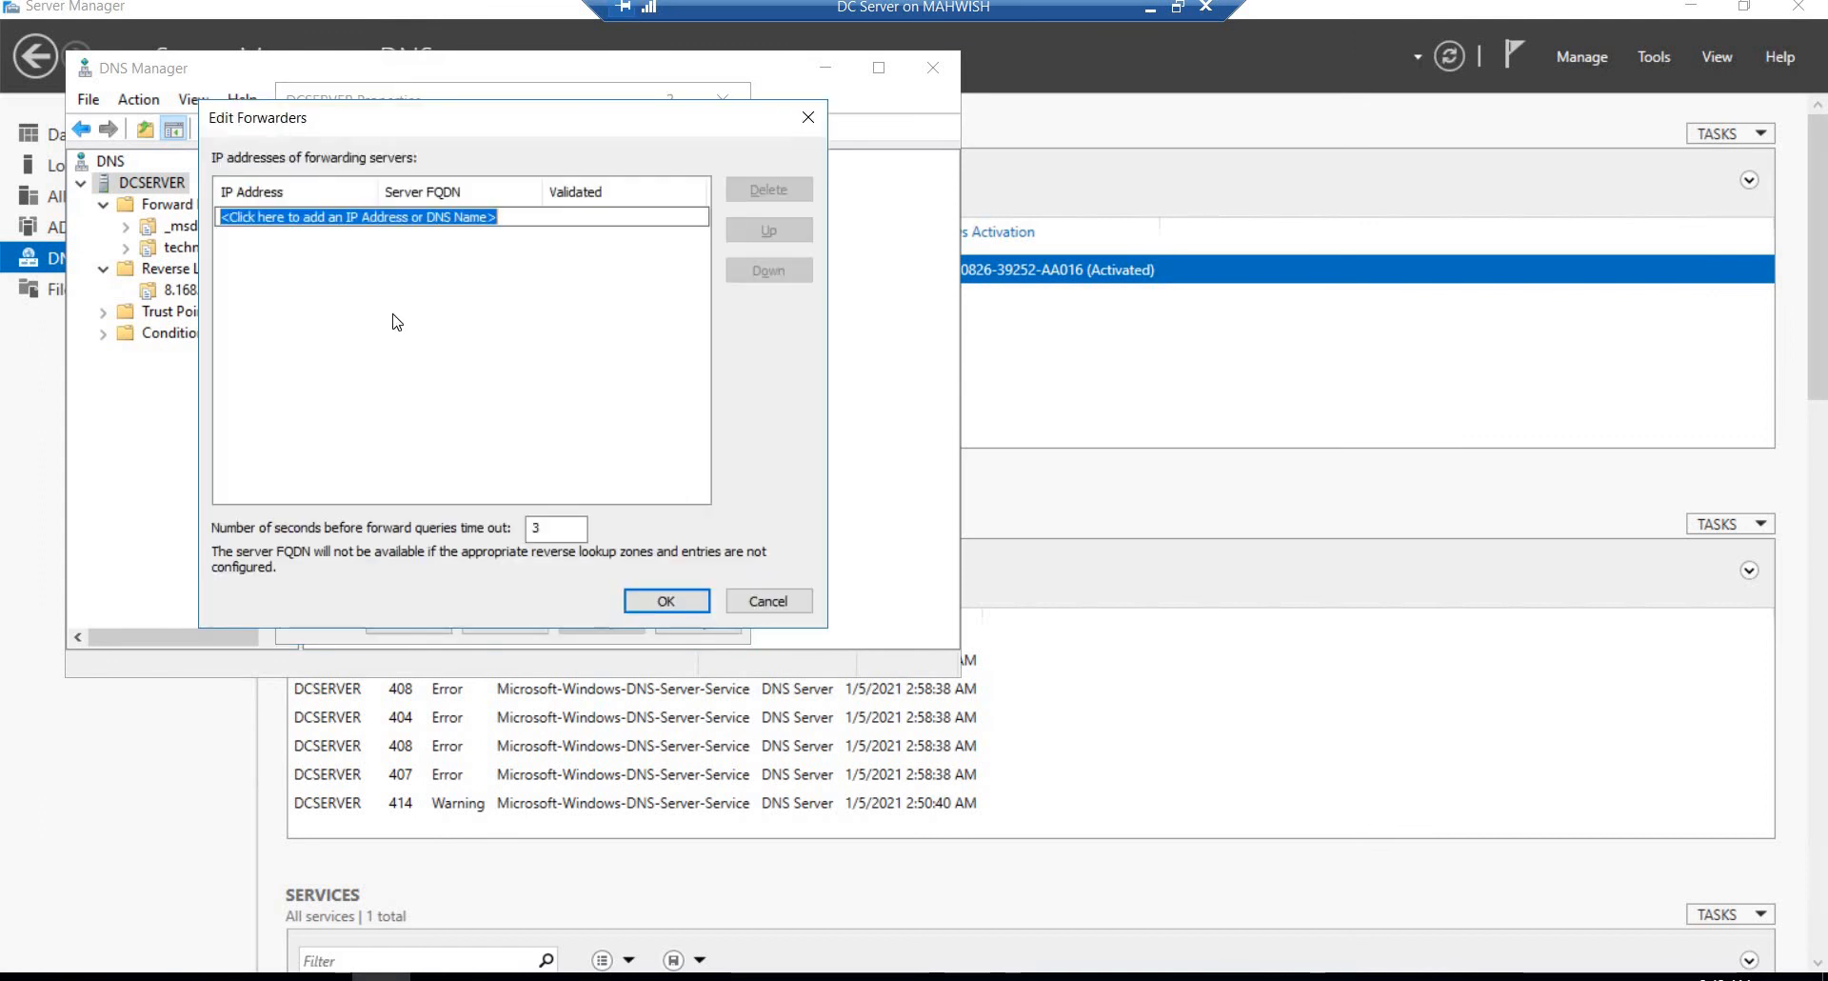
{"action": "type", "text": "8."}
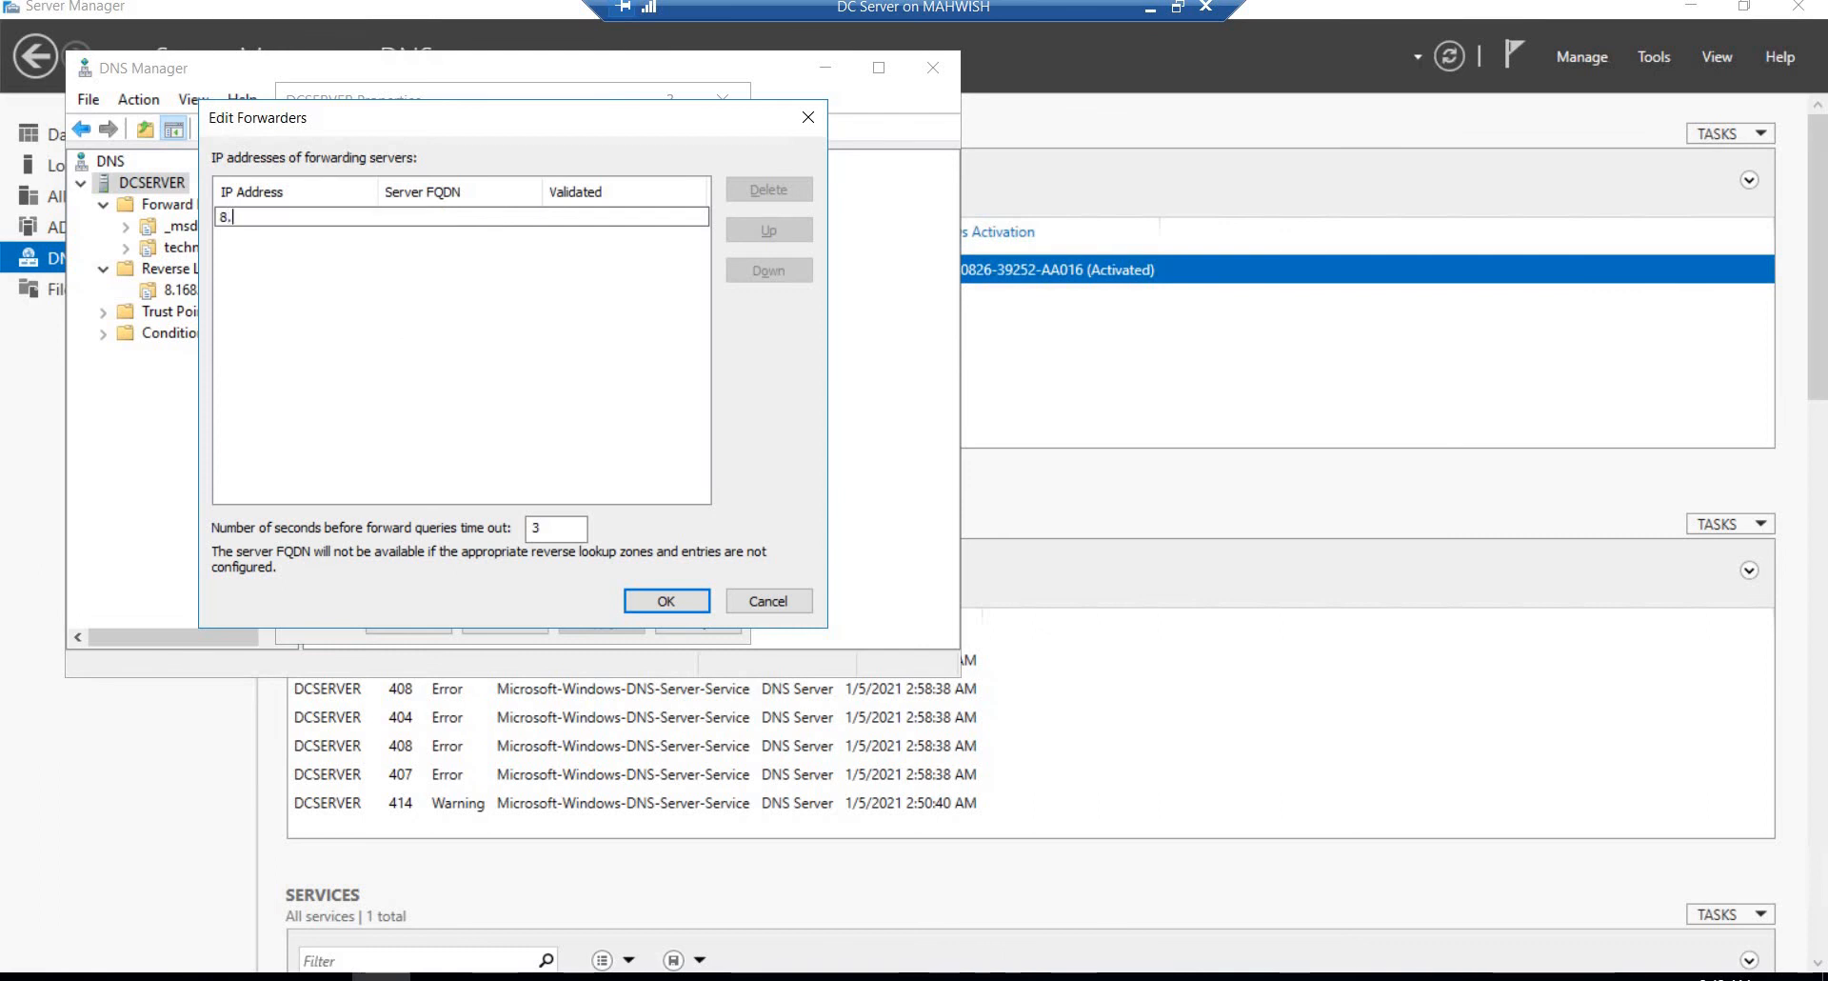
{"action": "type", "text": "8.8.8"}
{"action": "left_click", "coordinate": [666, 601]}
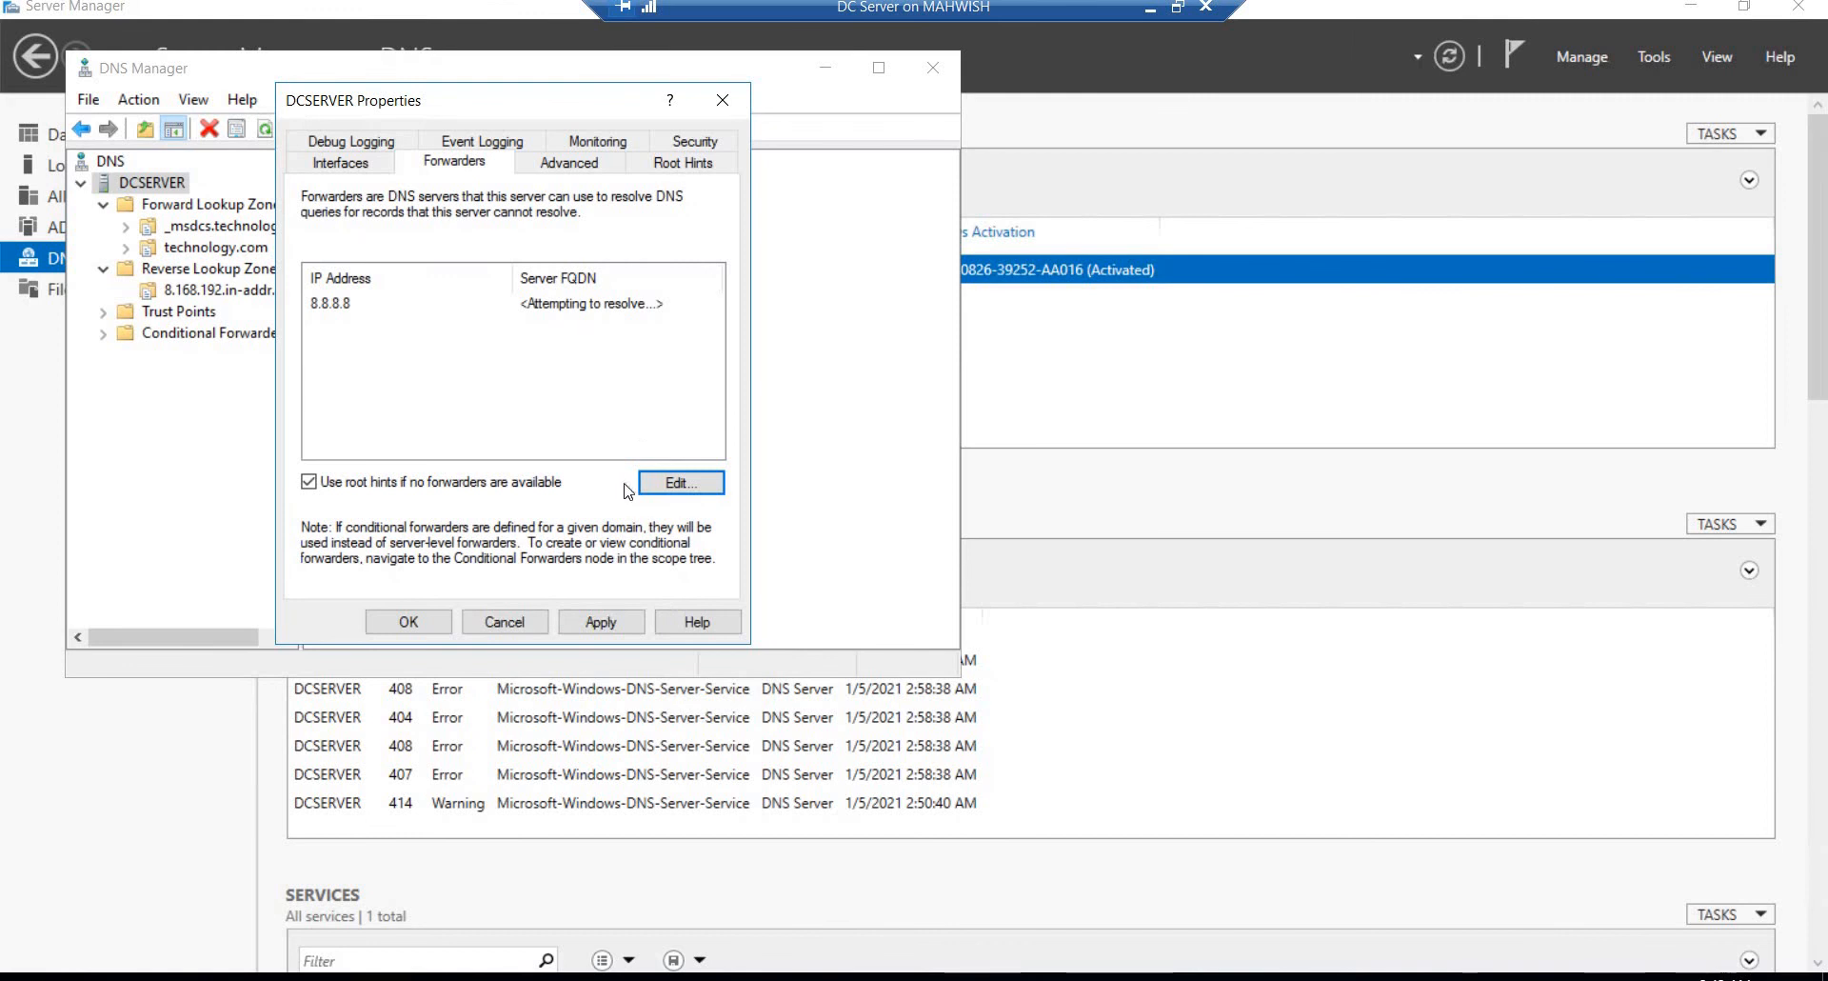
Step: Add 4.2.2.2 as a second DNS forwarder and save the DCSERVER properties
{"action": "left_click", "coordinate": [655, 483]}
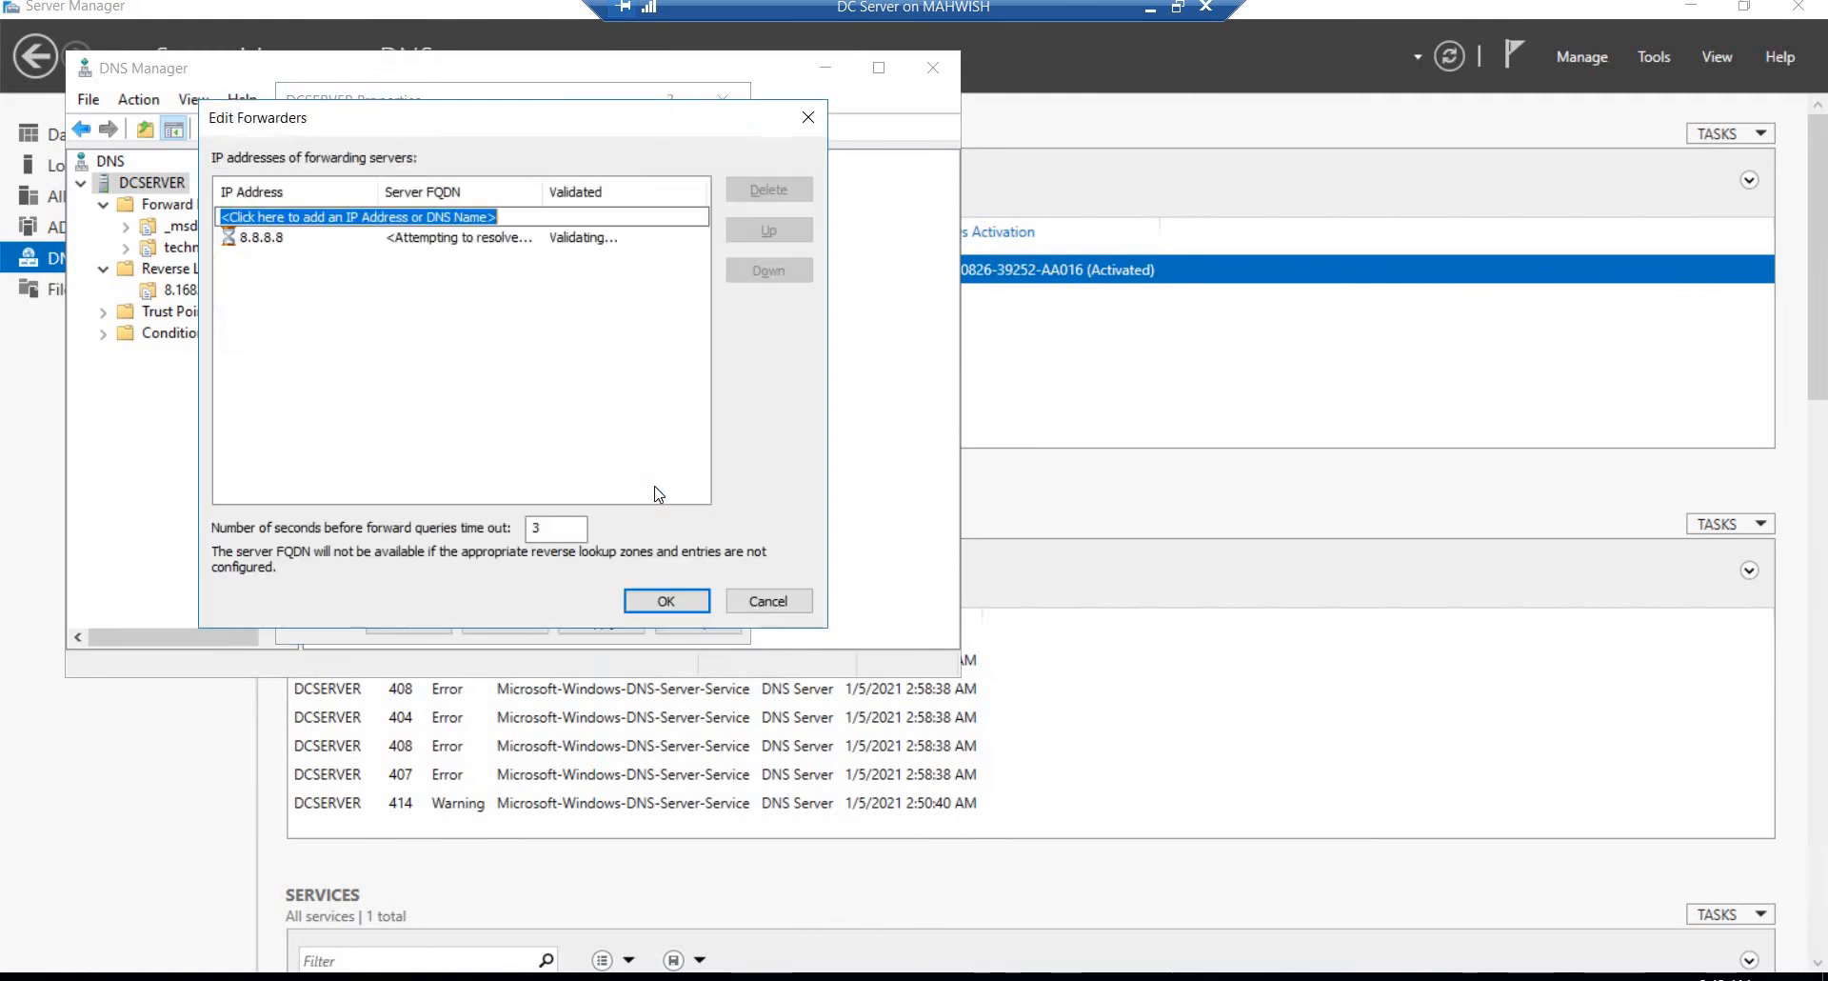
{"action": "type", "text": "4"}
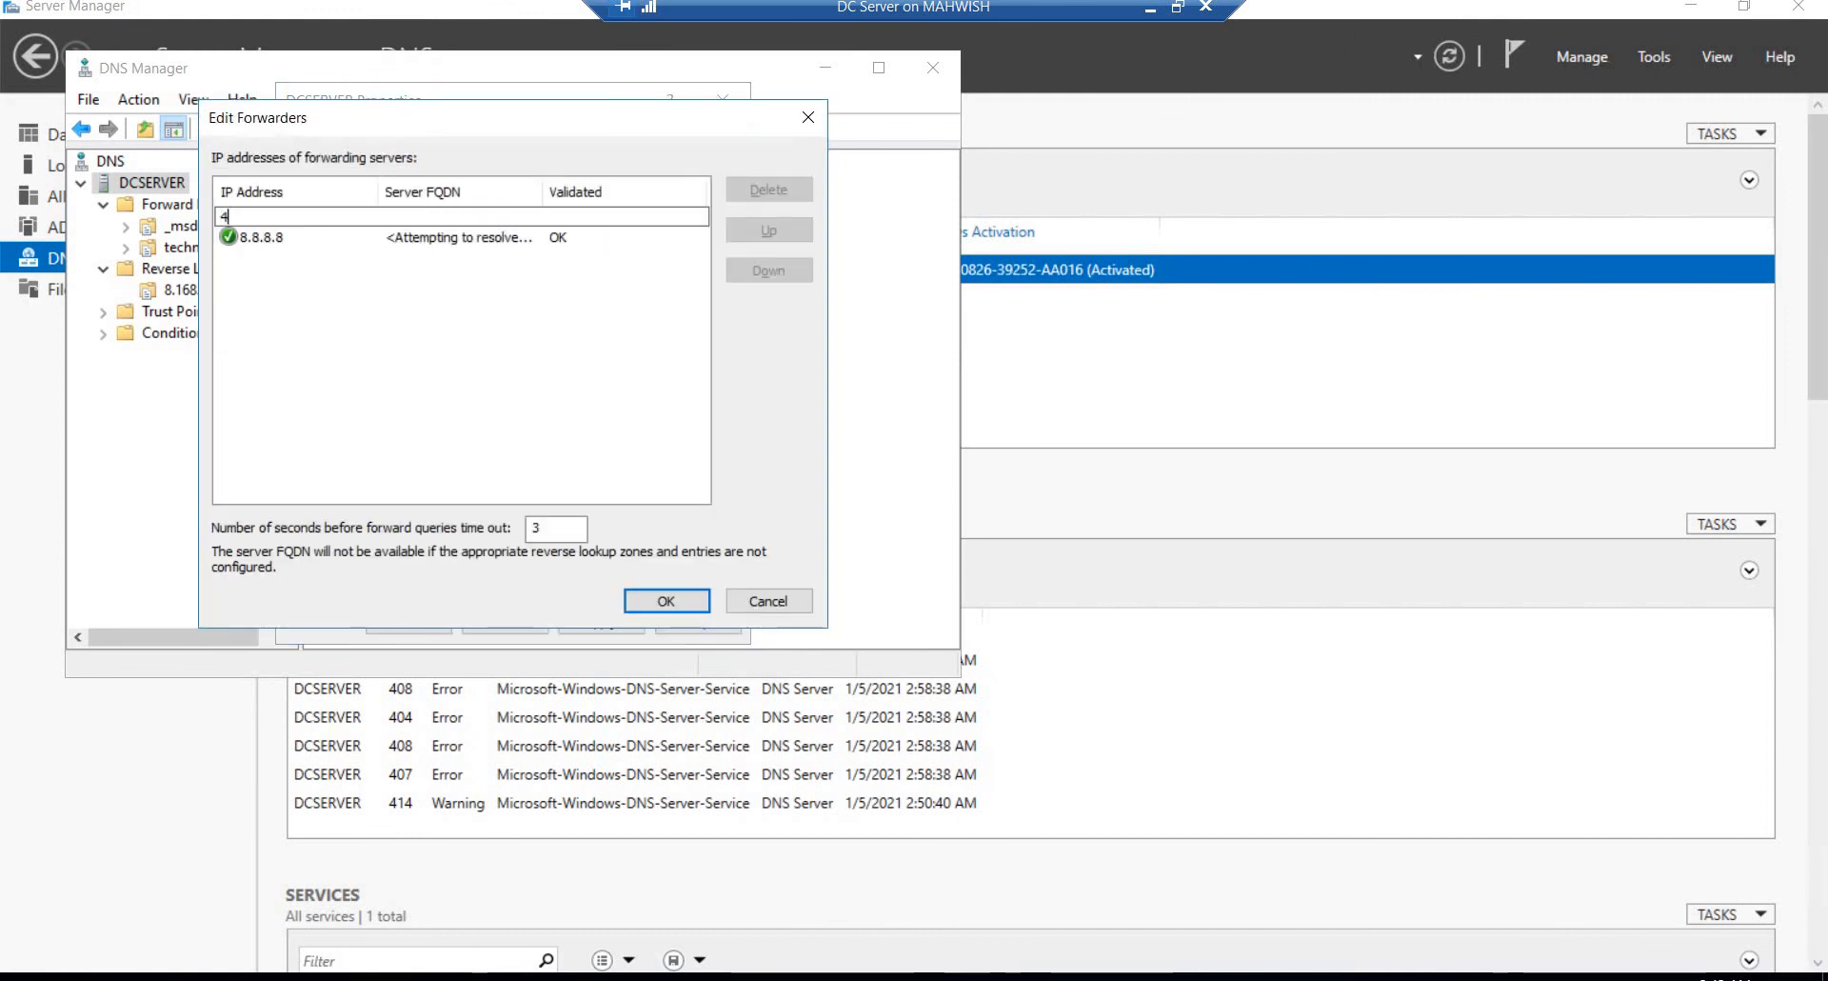
{"action": "type", "text": ".2.2.2"}
{"action": "left_click", "coordinate": [652, 607]}
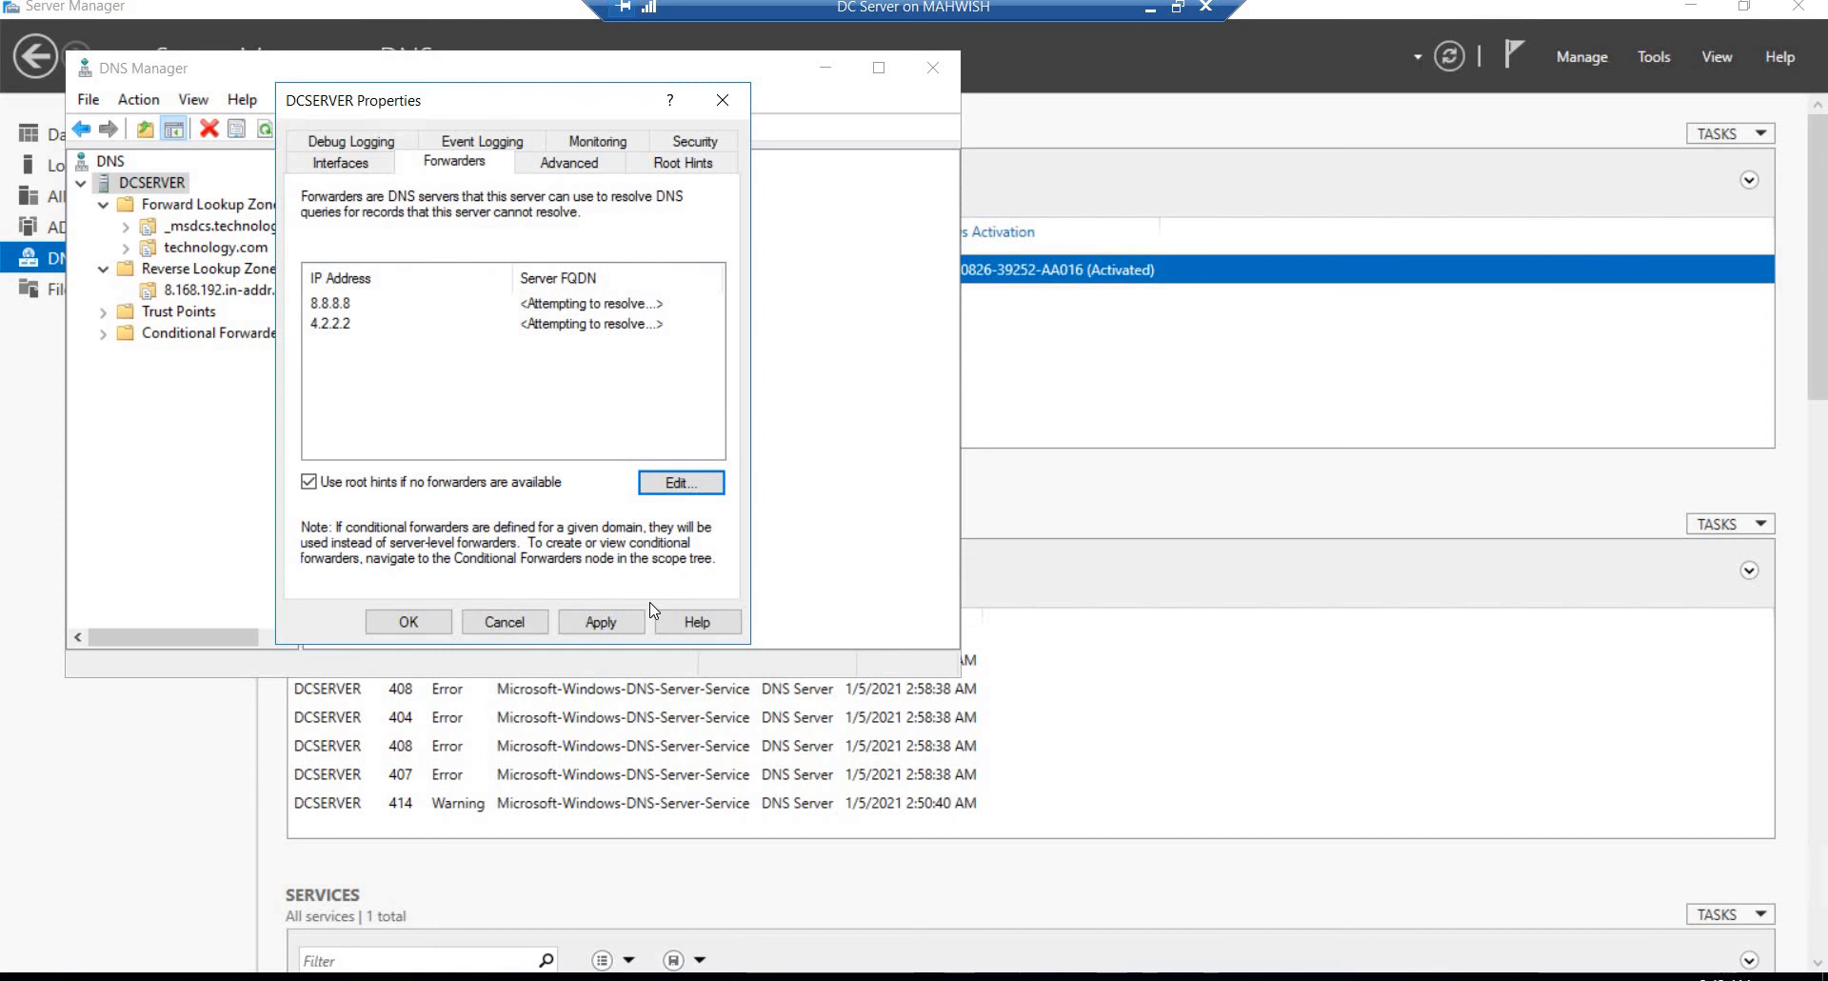
{"action": "left_click", "coordinate": [398, 621]}
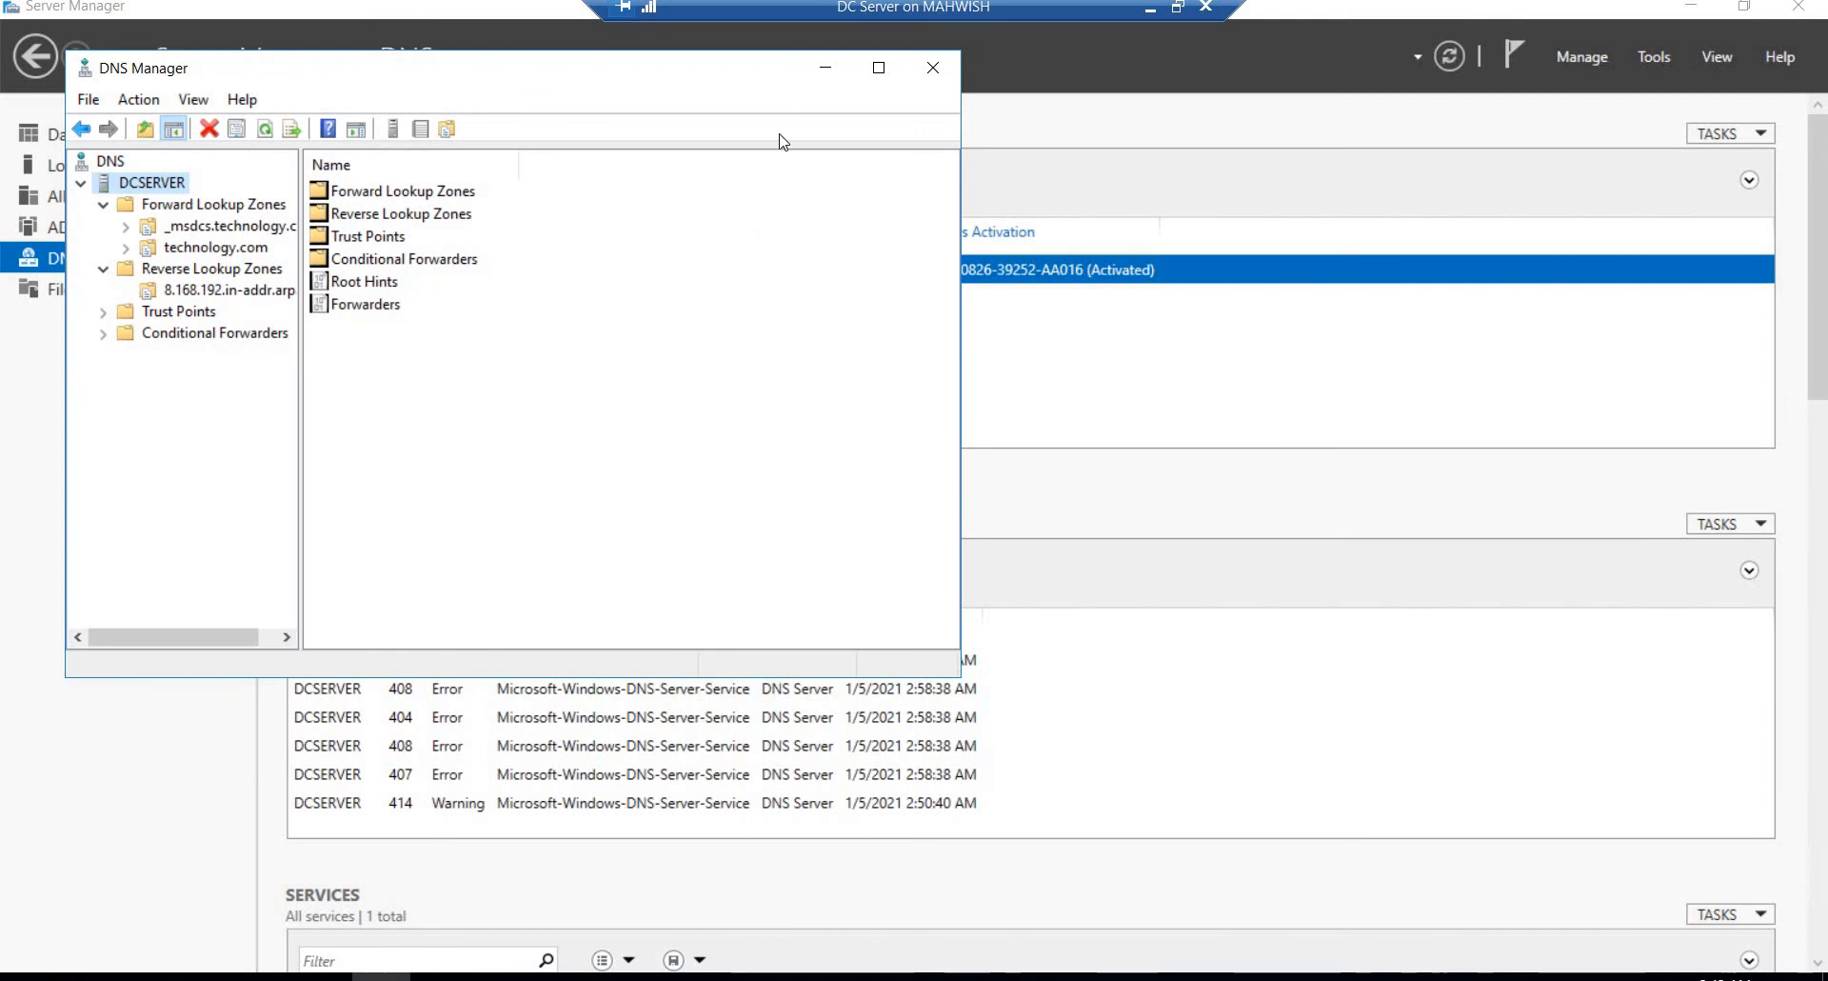
Step: Close DNS Manager and switch from the DC Server to the AD Connect virtual machine
{"action": "left_click", "coordinate": [821, 69]}
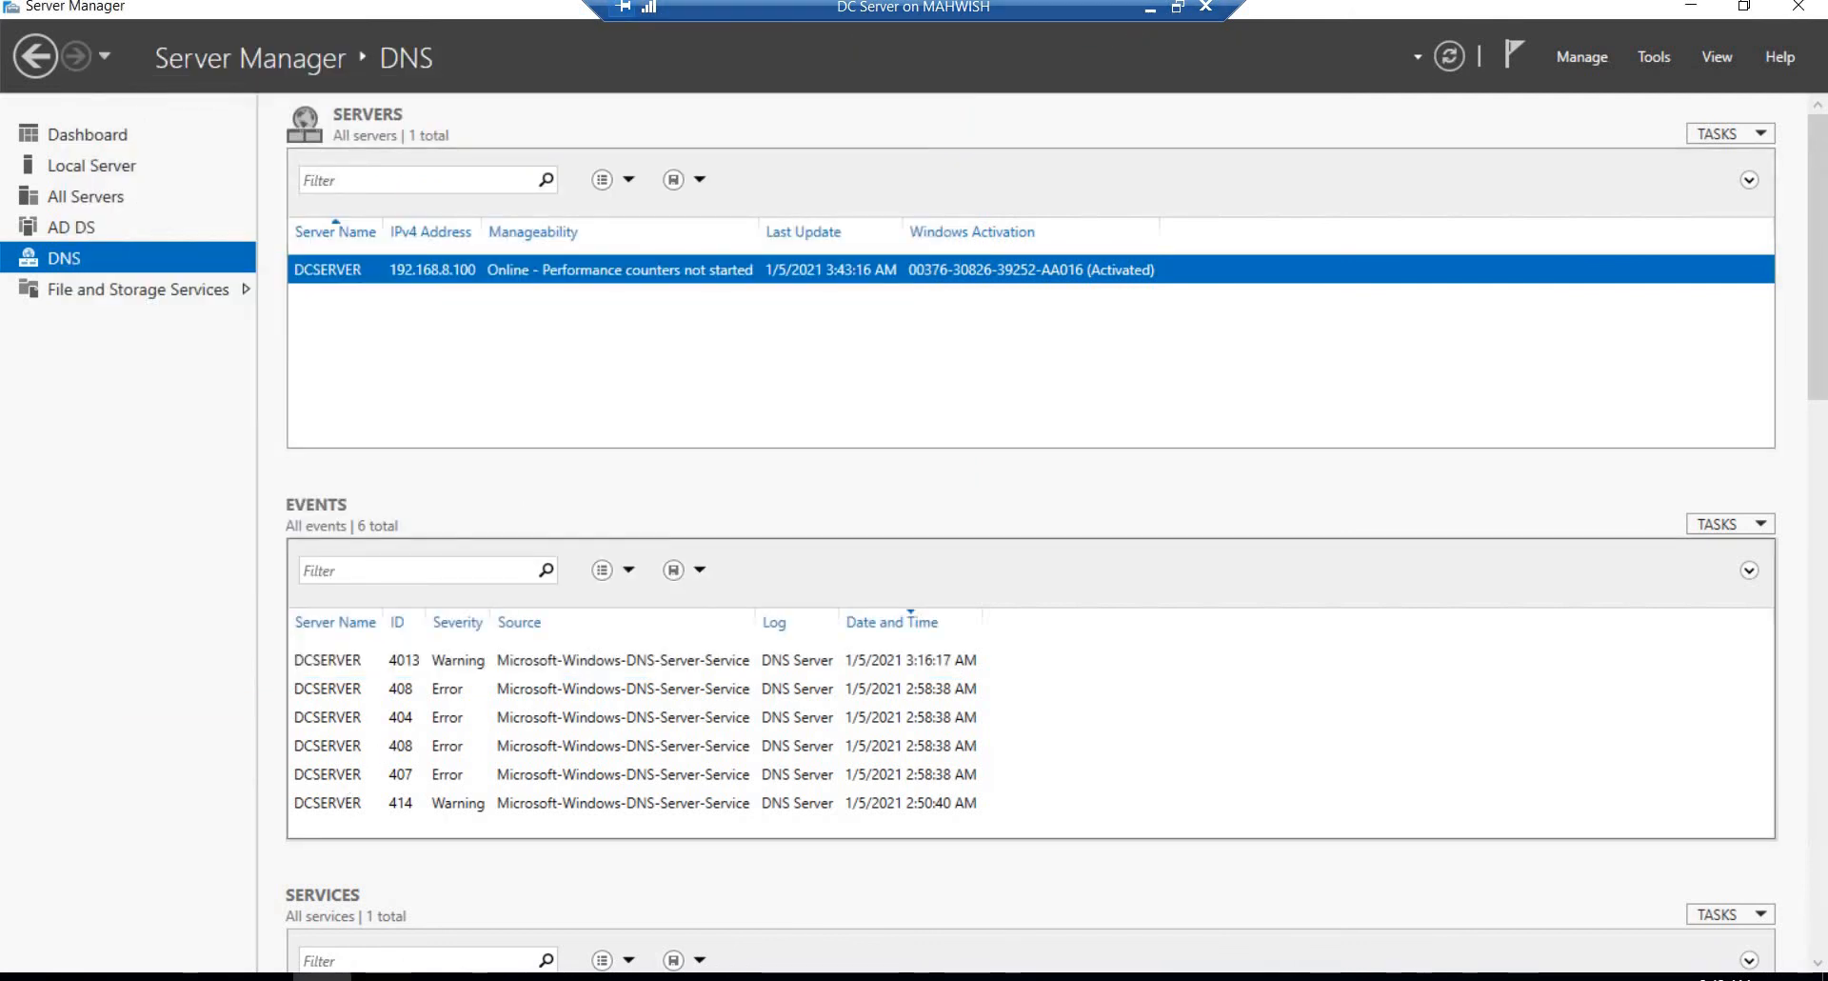
{"action": "left_click", "coordinate": [380, 976]}
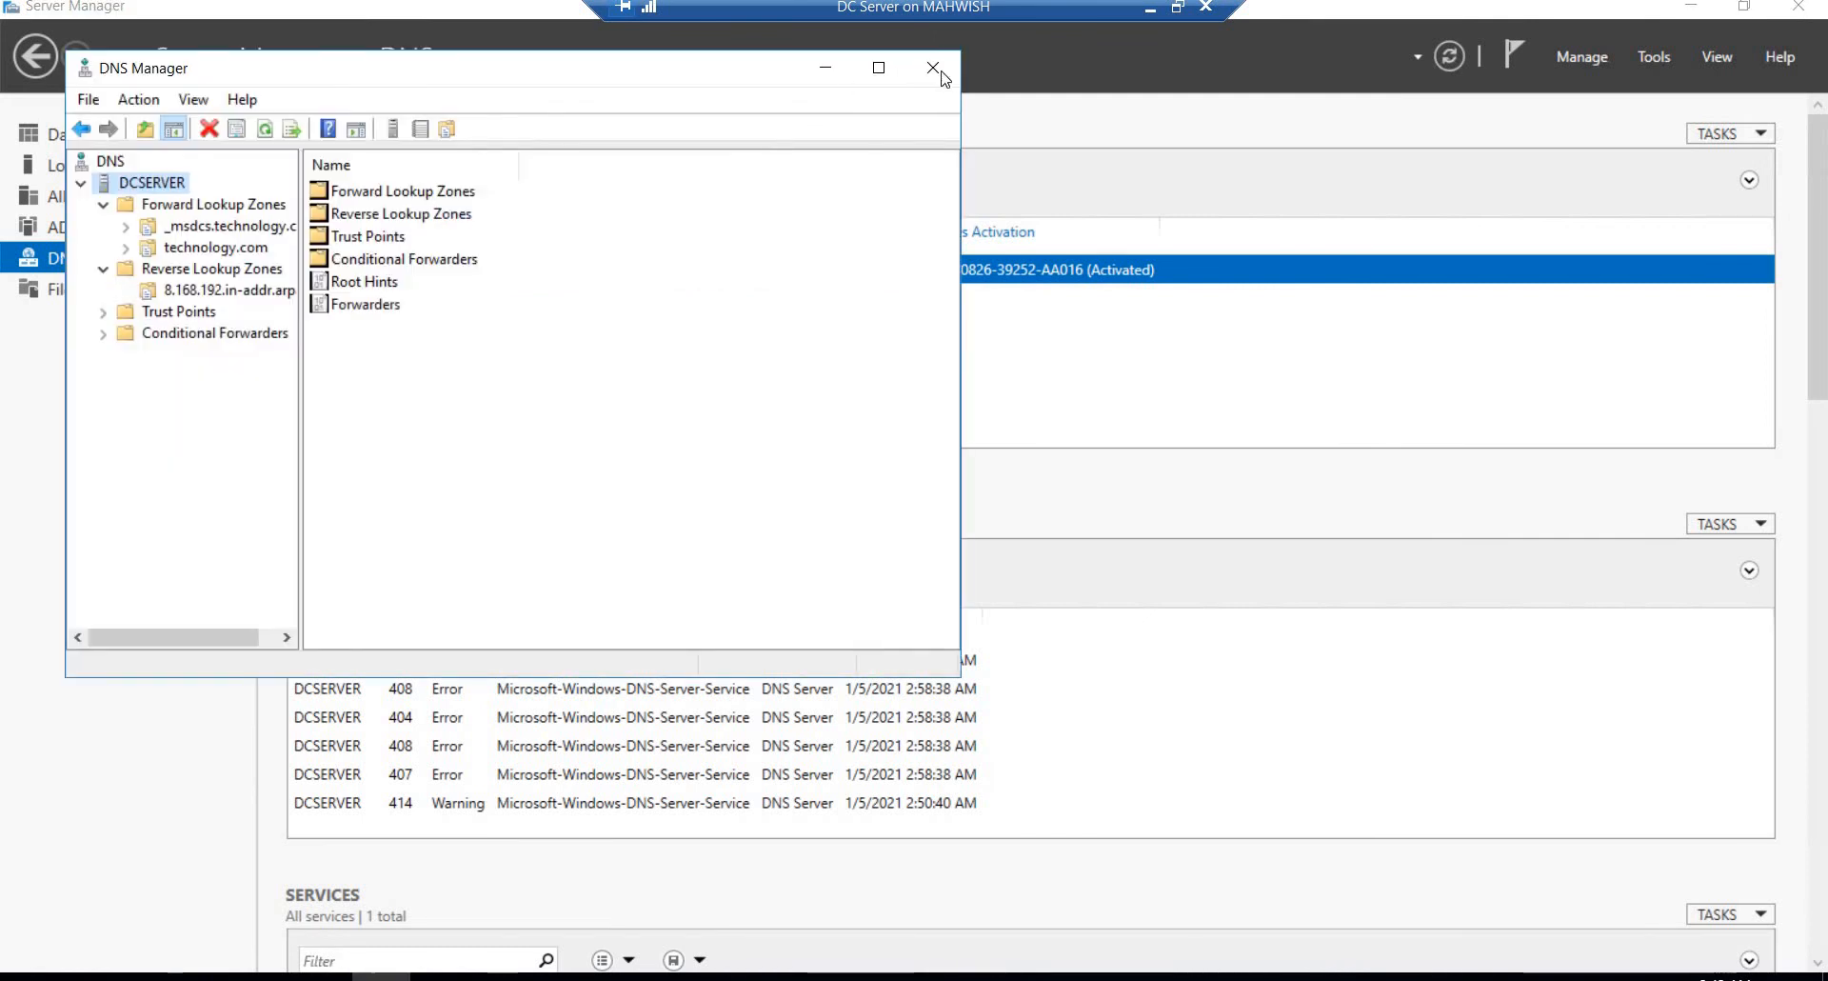
{"action": "left_click", "coordinate": [939, 72]}
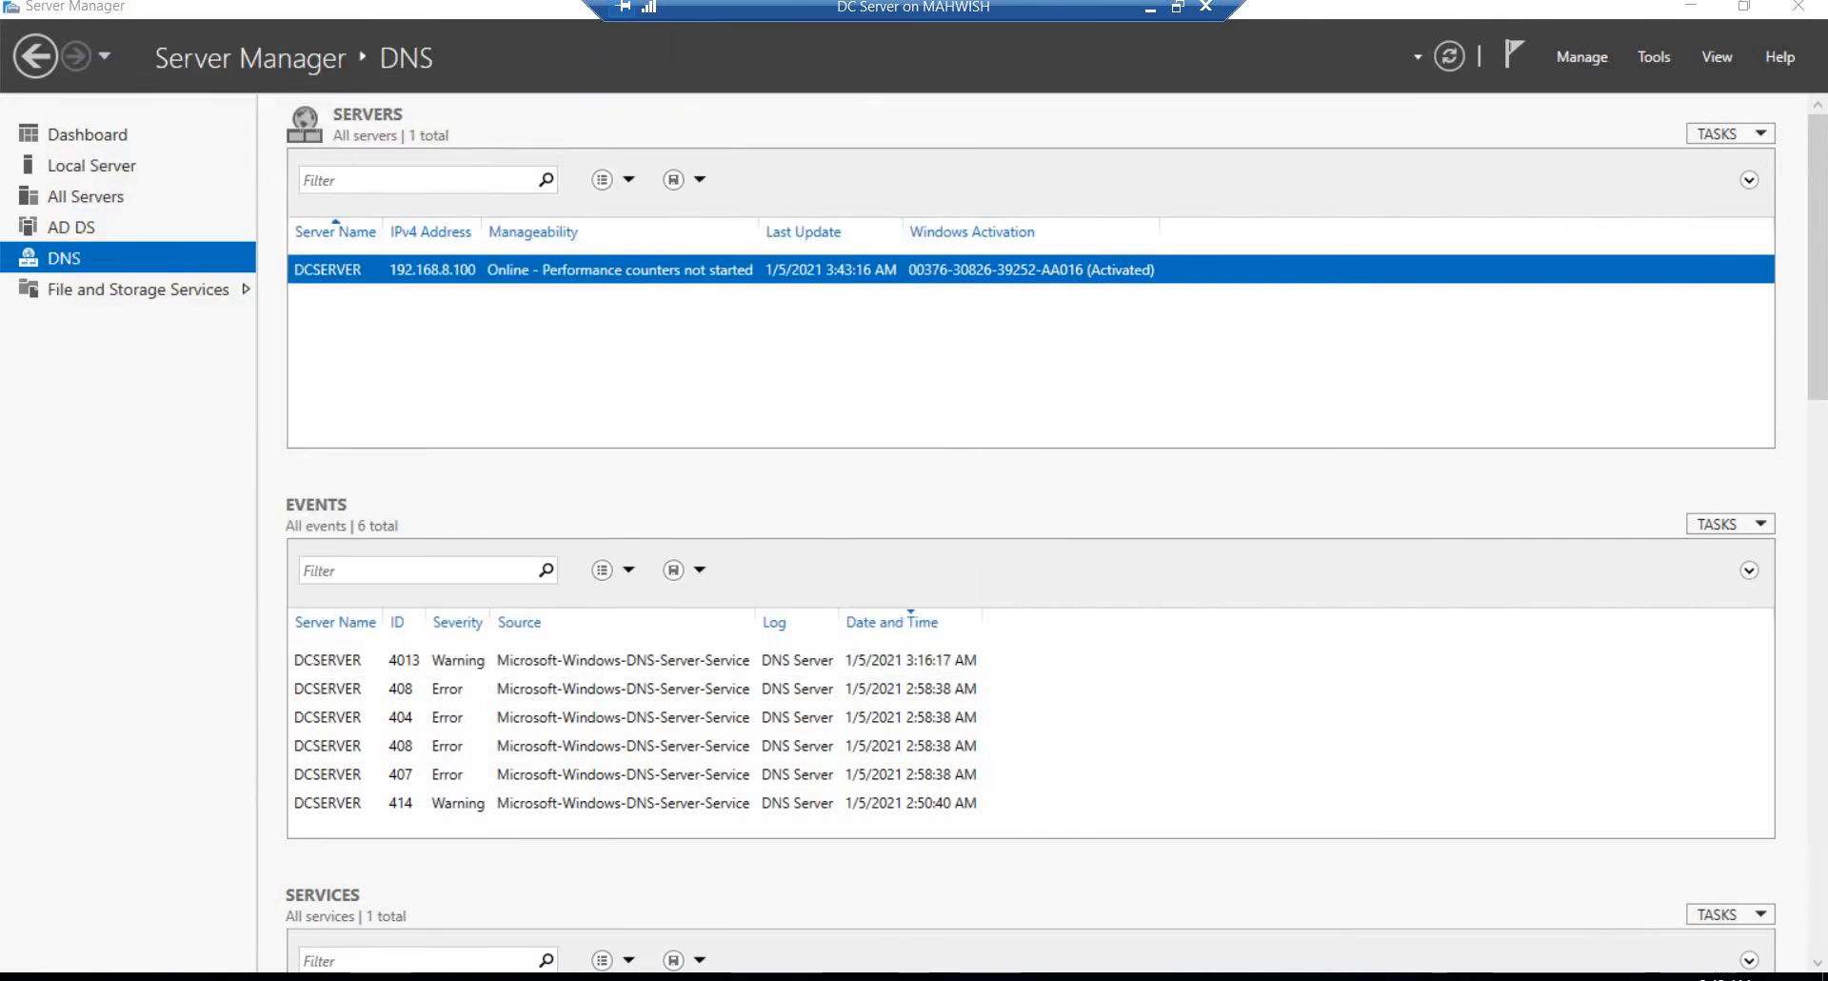
{"action": "left_click", "coordinate": [1150, 14]}
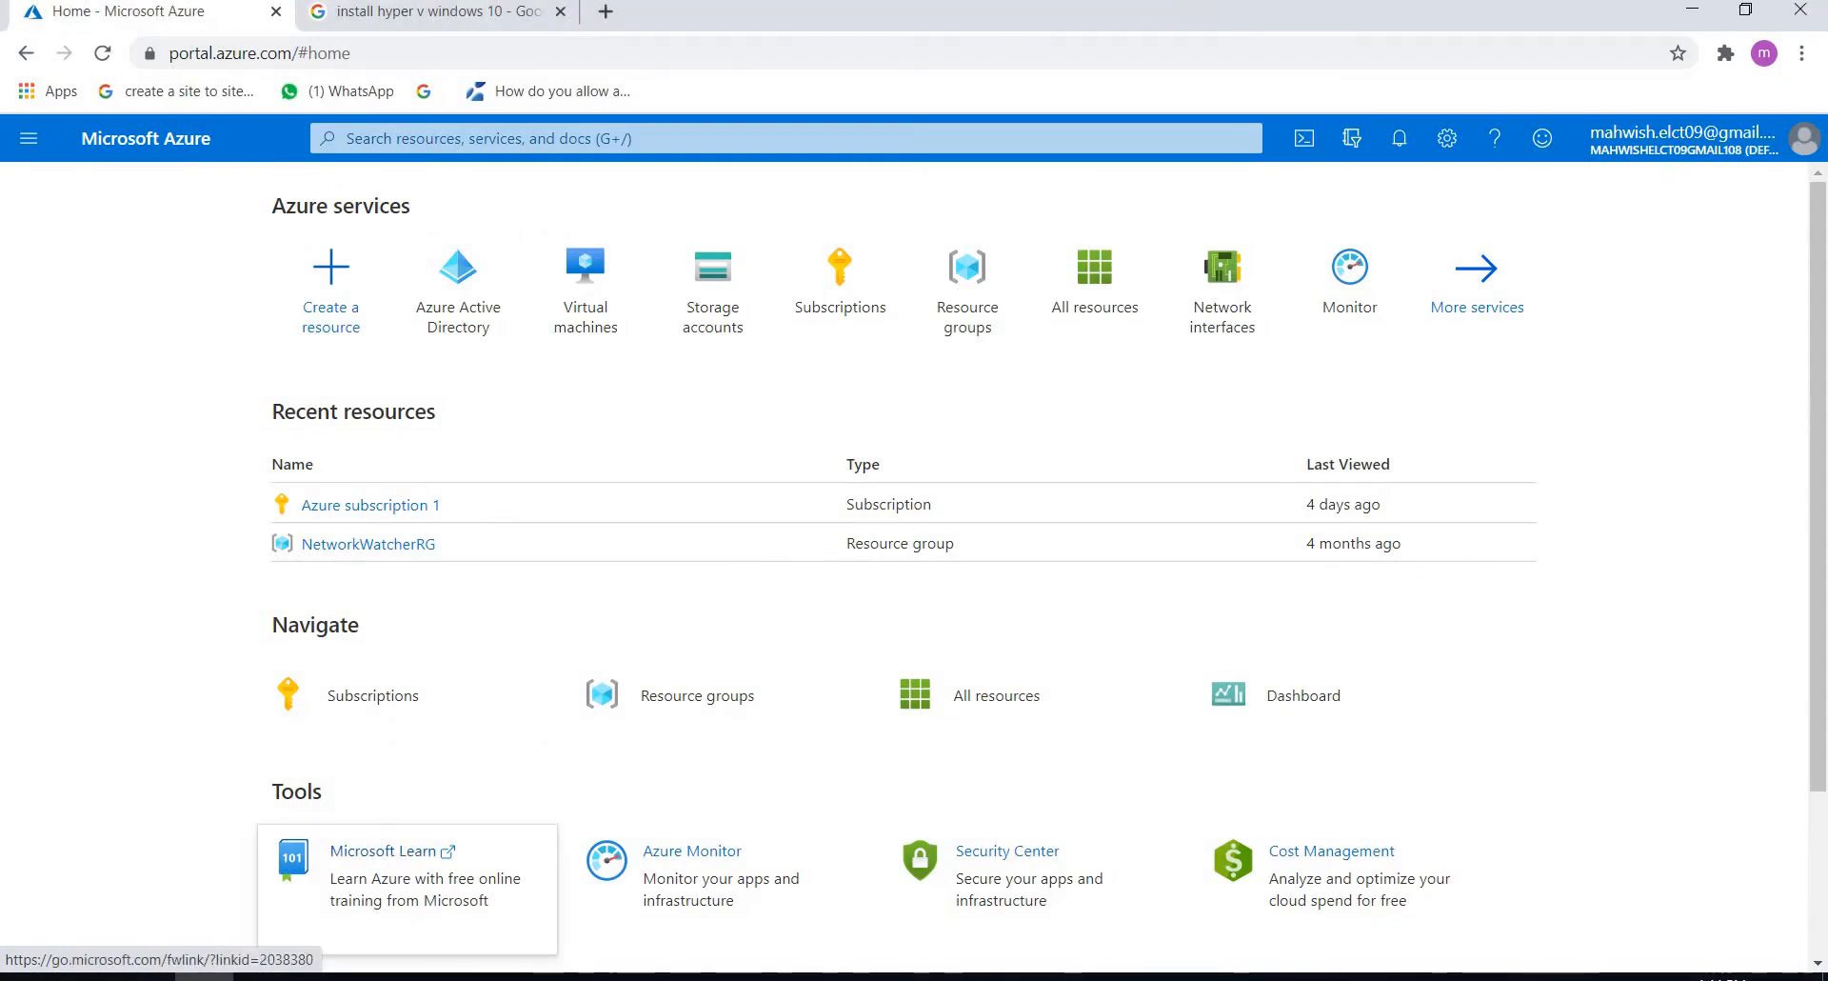
{"action": "mouse_move", "coordinate": [438, 977]}
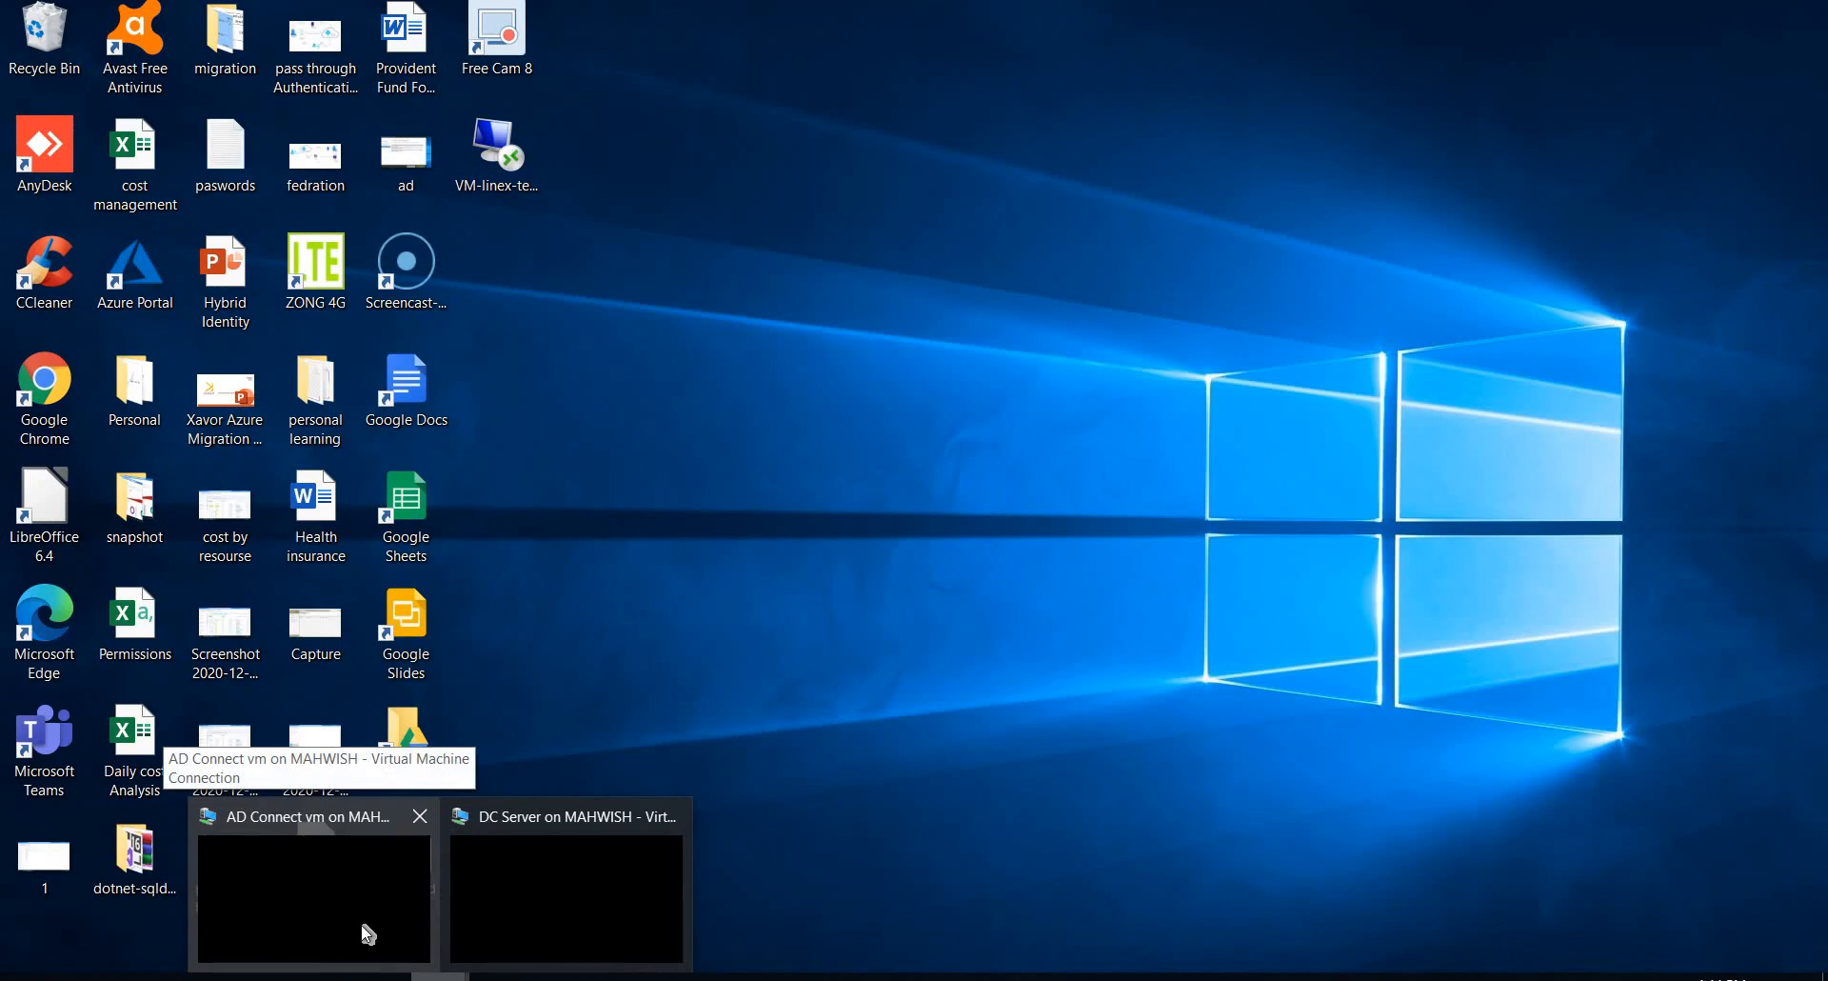
{"action": "left_click", "coordinate": [367, 933]}
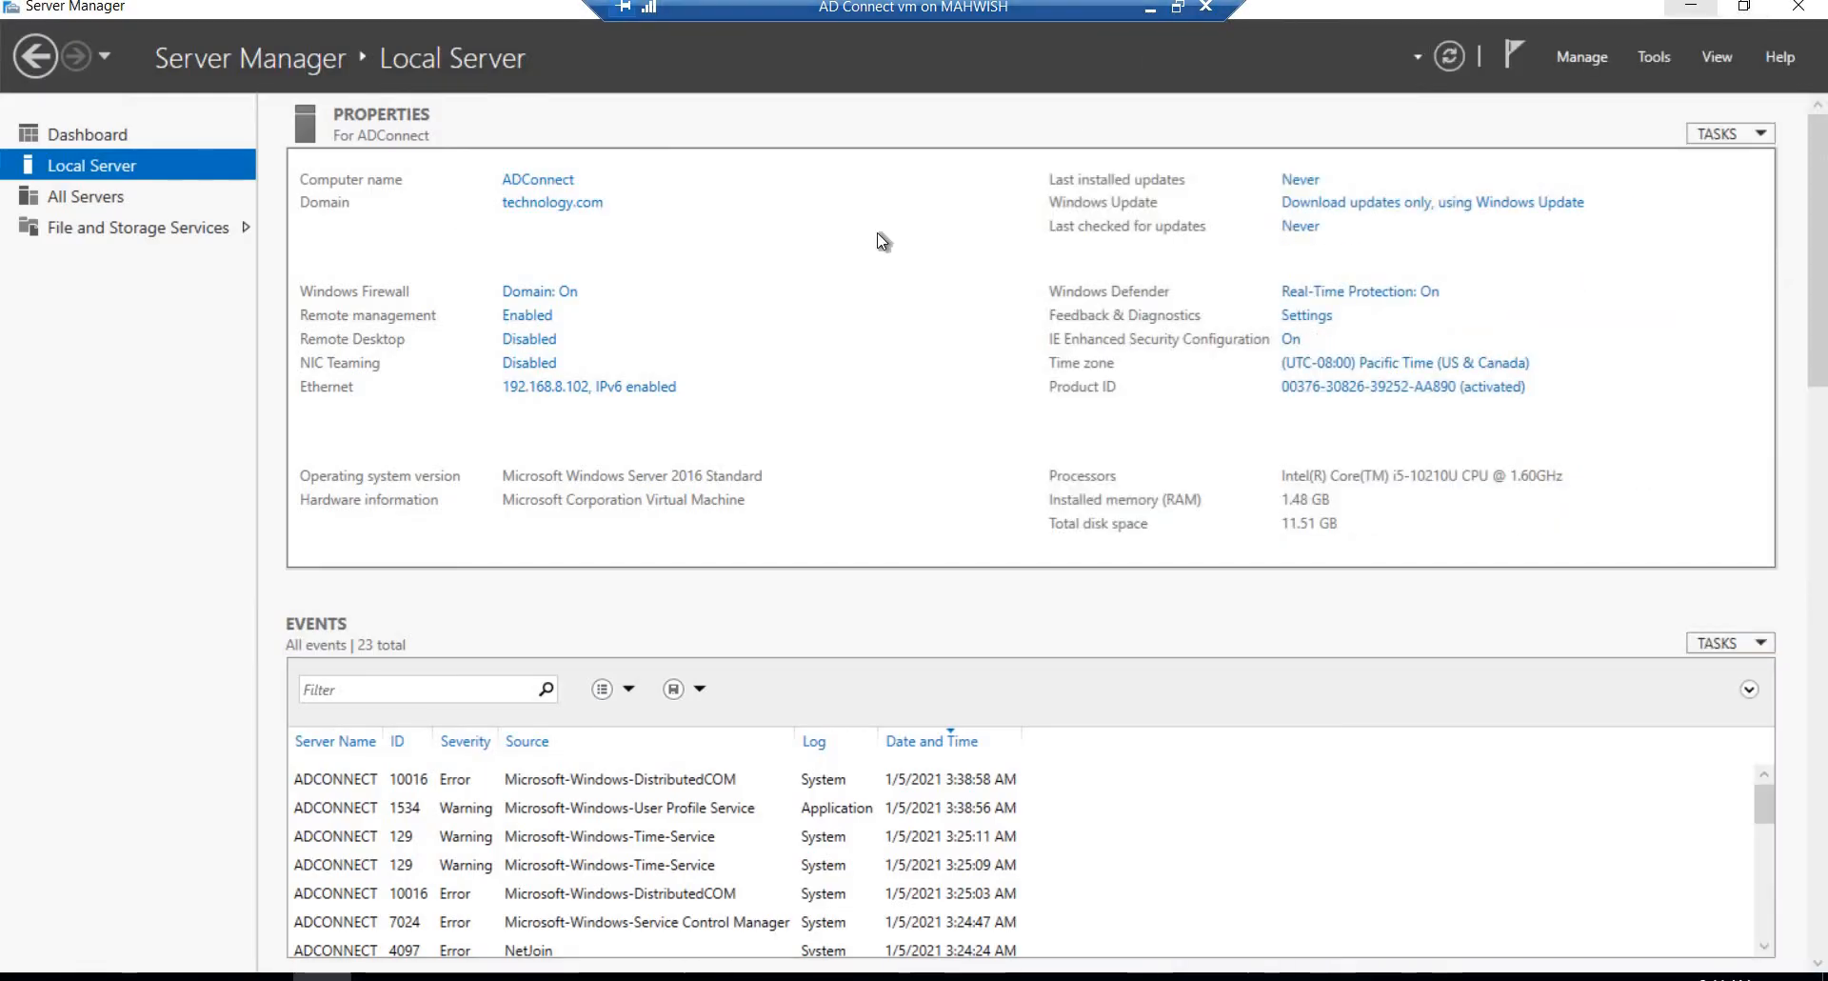
Step: Launch Azure AD Connect from the desktop, agree to the license terms and proceed with express settings
{"action": "left_click", "coordinate": [1691, 8]}
{"action": "double_click", "coordinate": [23, 181]}
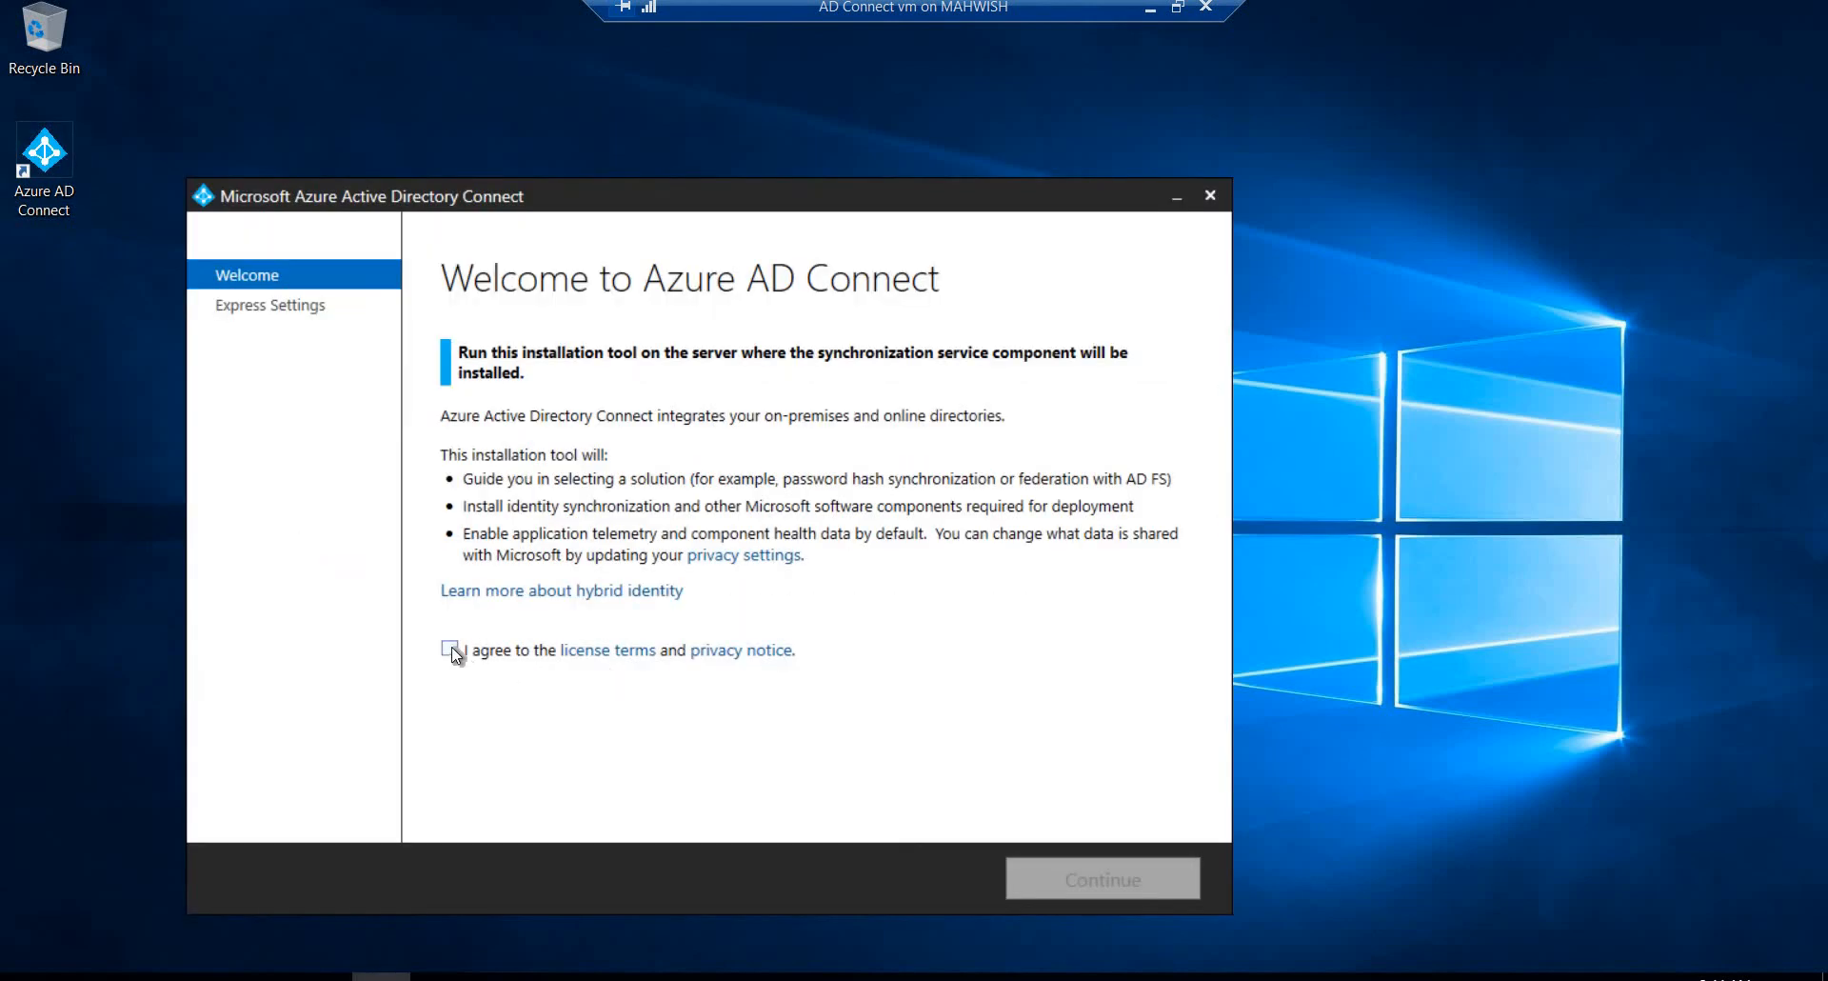
{"action": "left_click", "coordinate": [449, 650]}
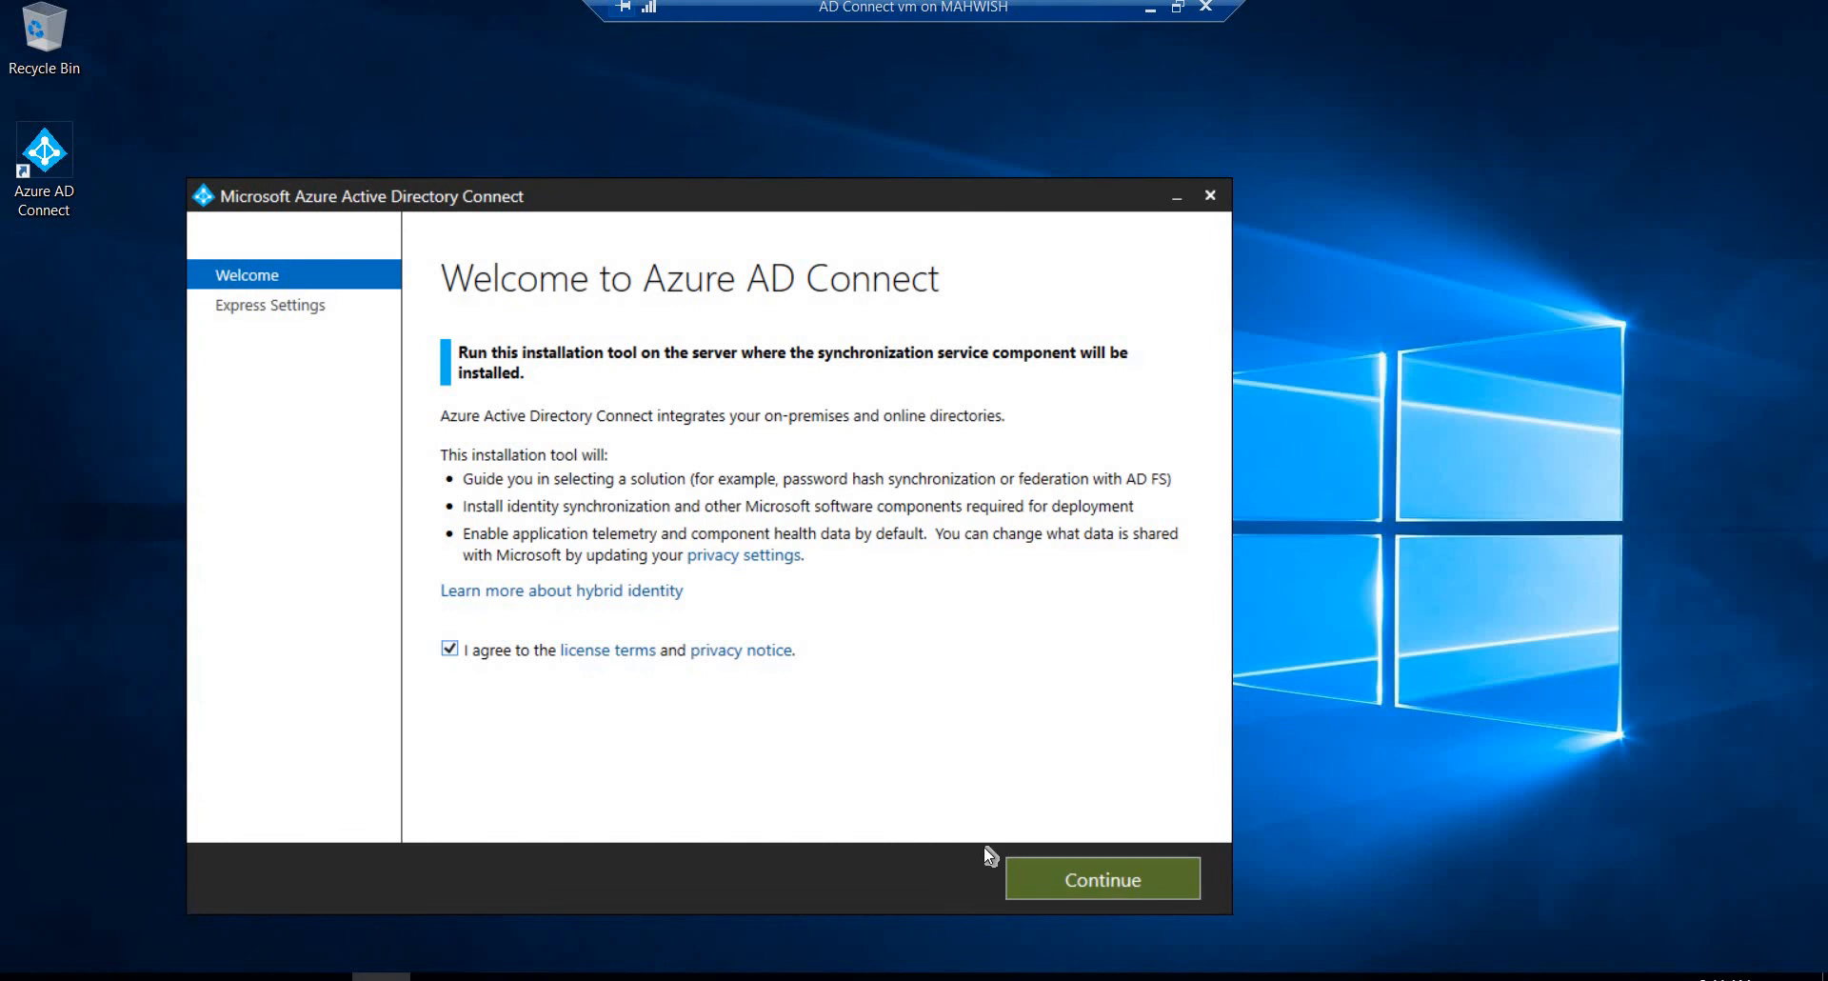
{"action": "left_click", "coordinate": [1078, 877]}
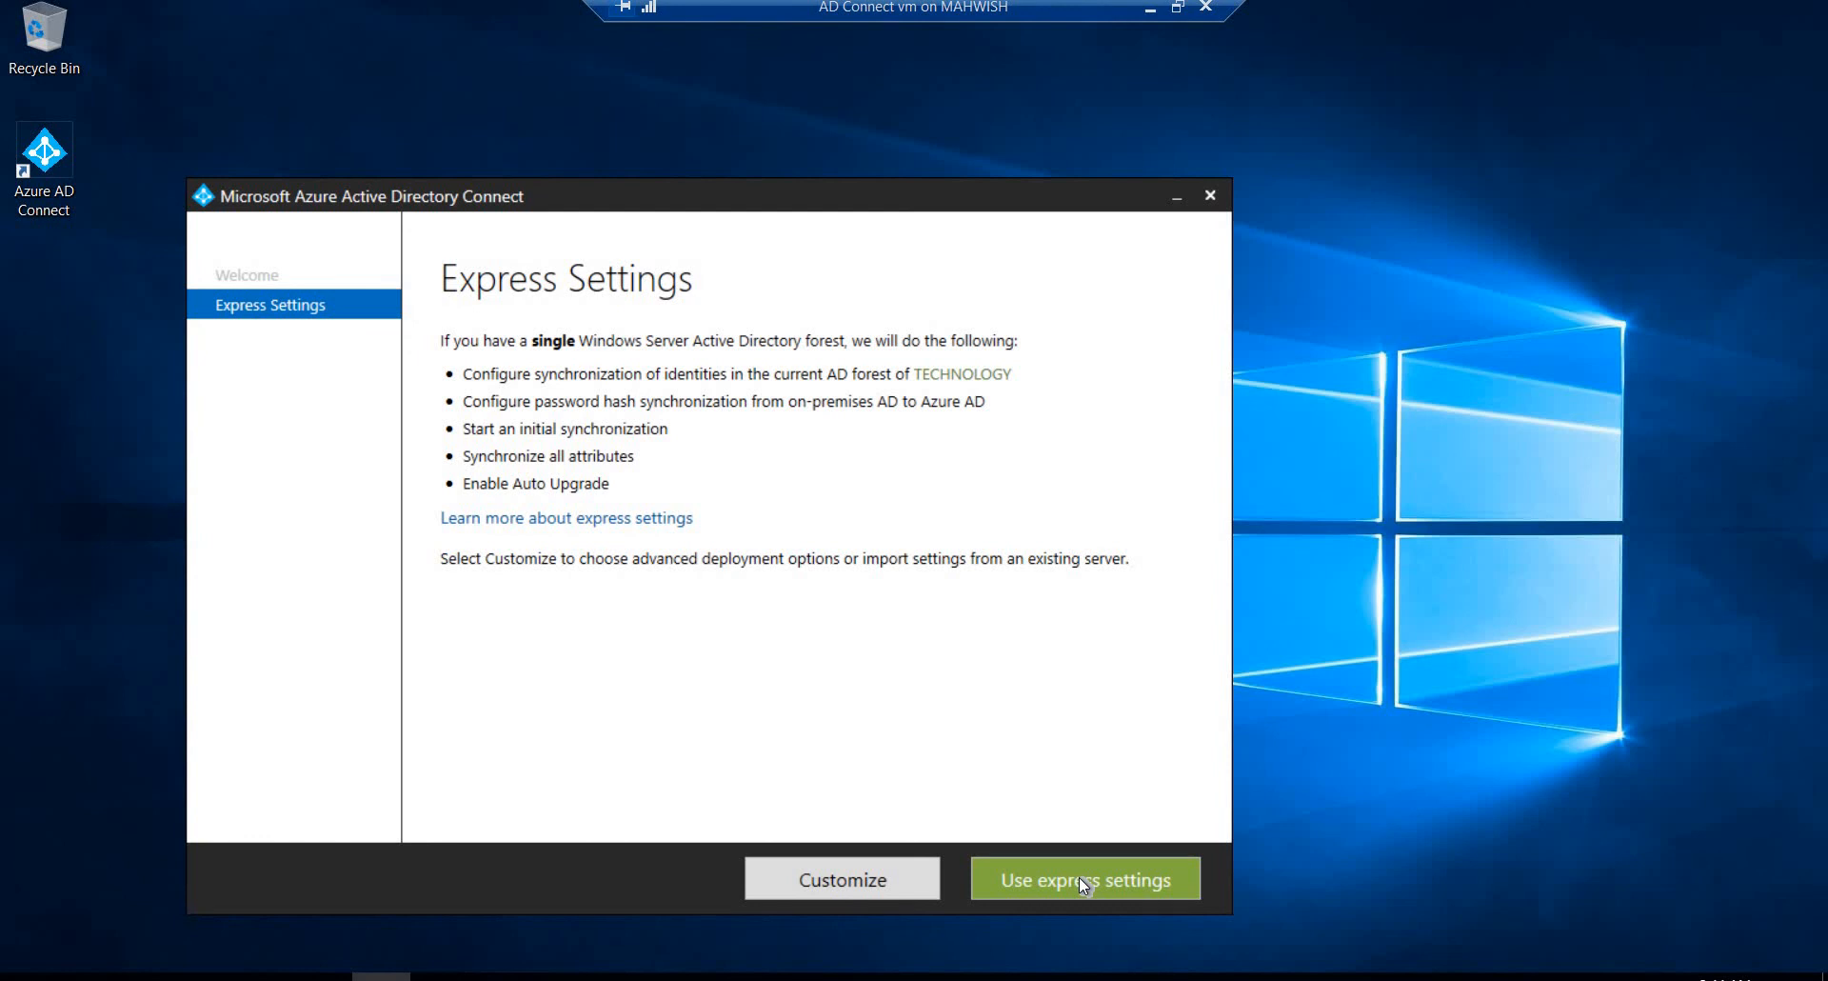
{"action": "left_click", "coordinate": [1081, 881]}
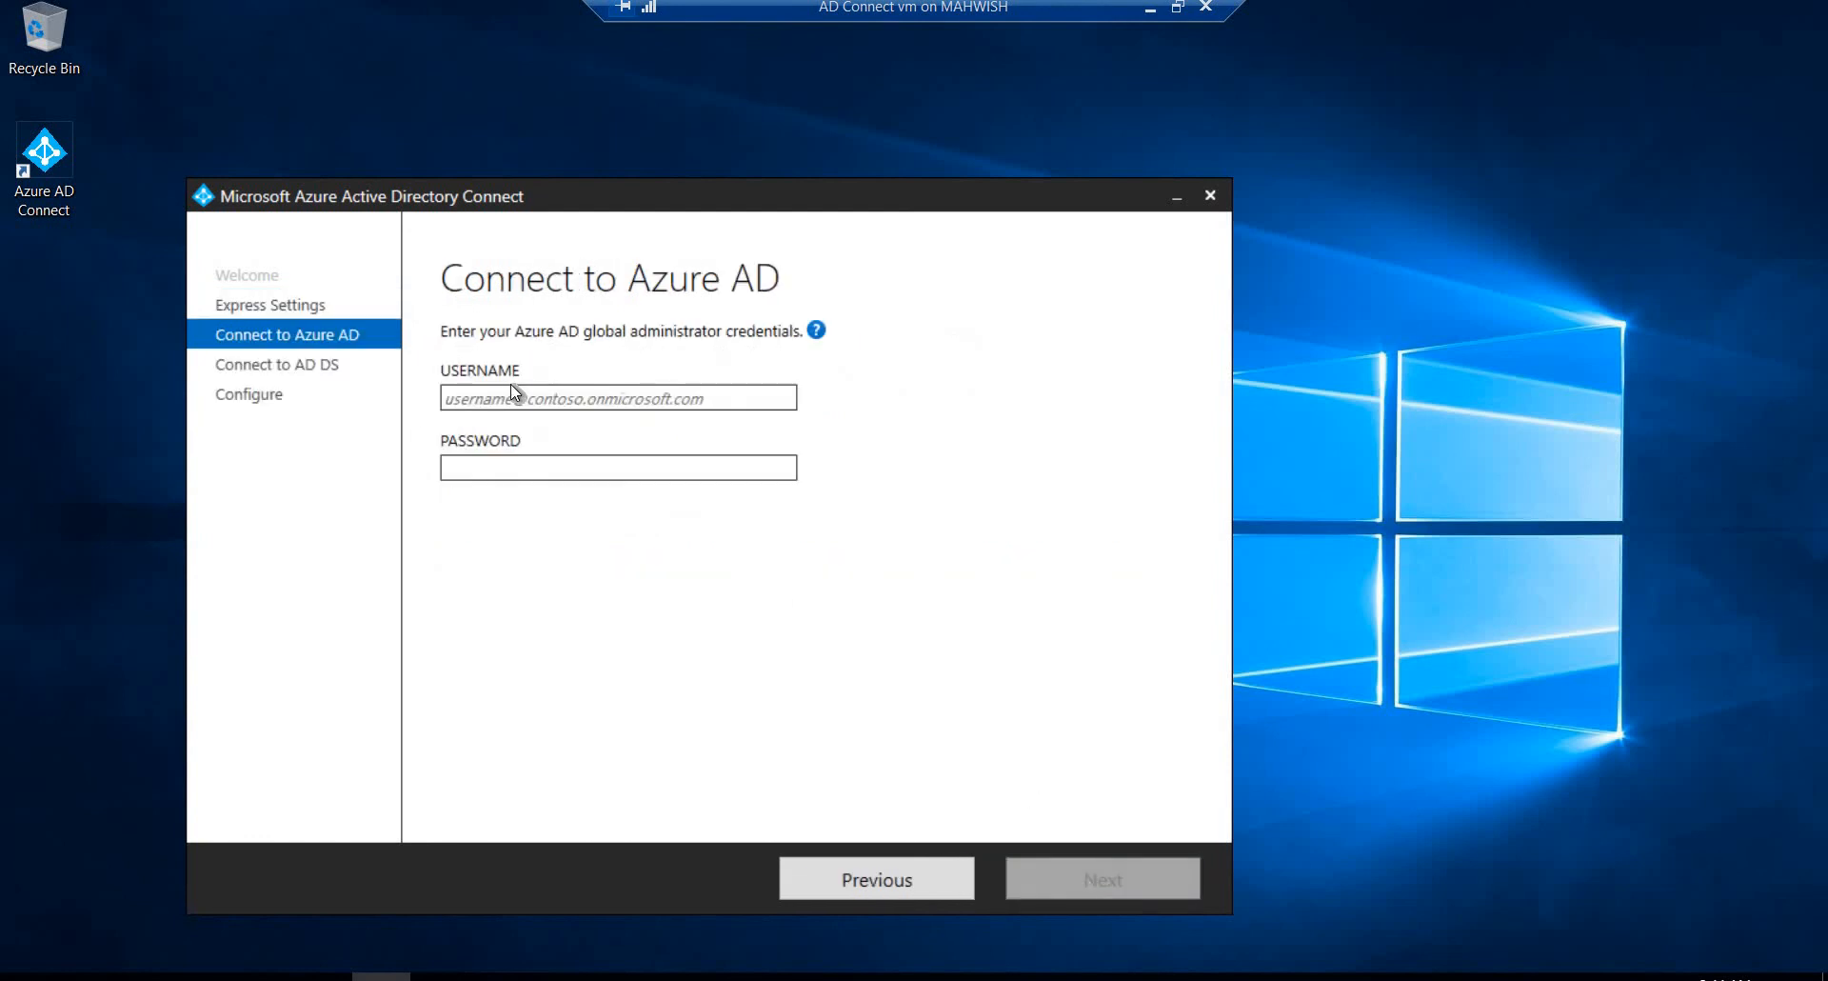
Step: Switch to the Azure portal in the browser and open the testadmin account's profile from the Azure Active Directory users
{"action": "left_click", "coordinate": [1154, 11]}
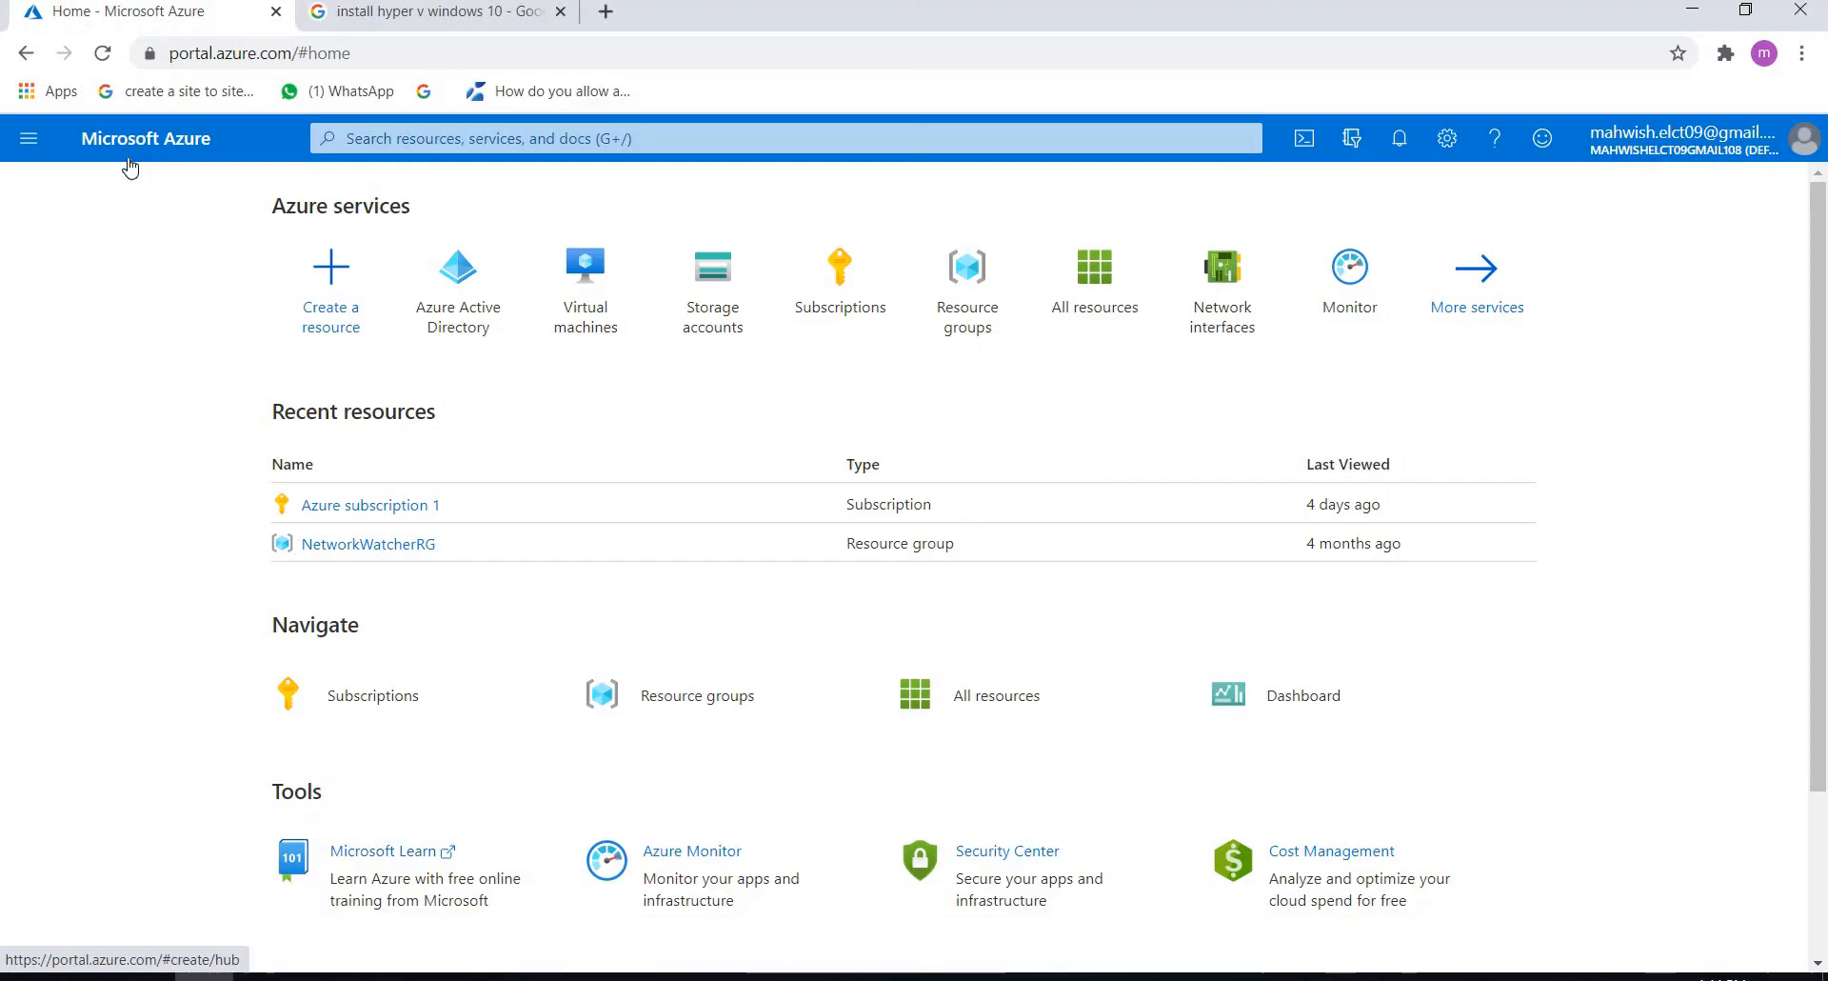
{"action": "left_click", "coordinate": [491, 323]}
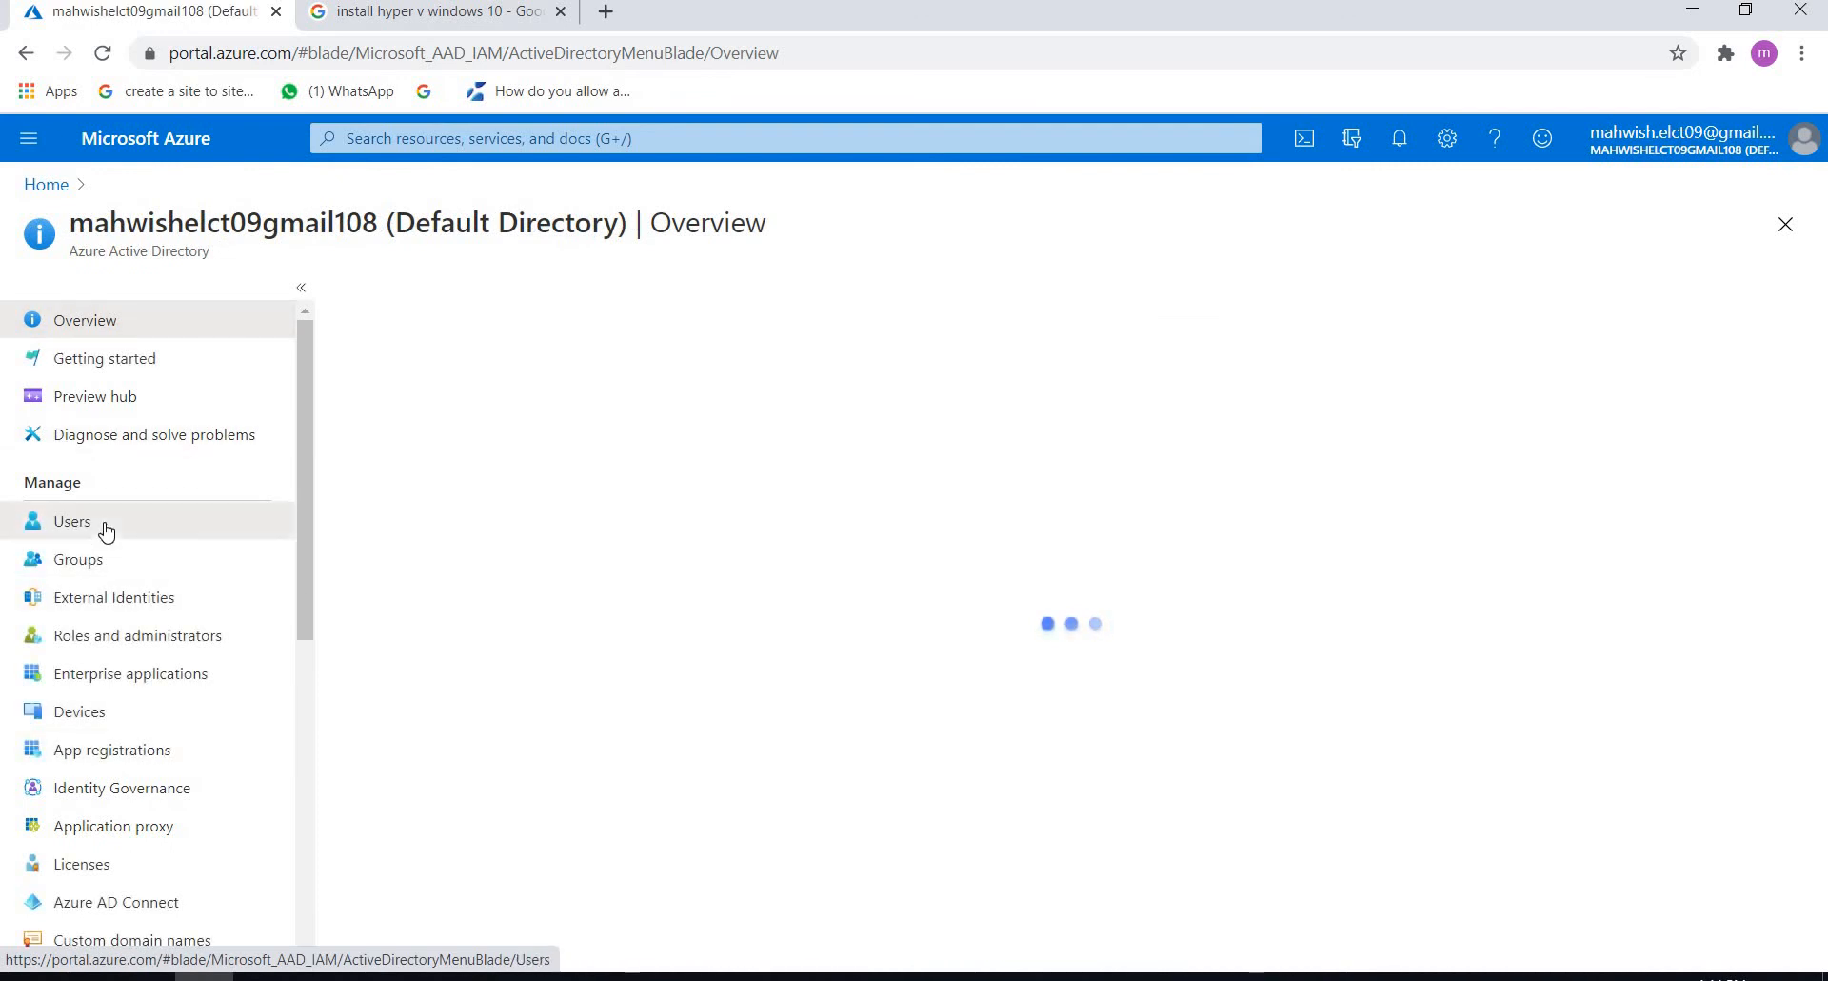
{"action": "left_click", "coordinate": [105, 531]}
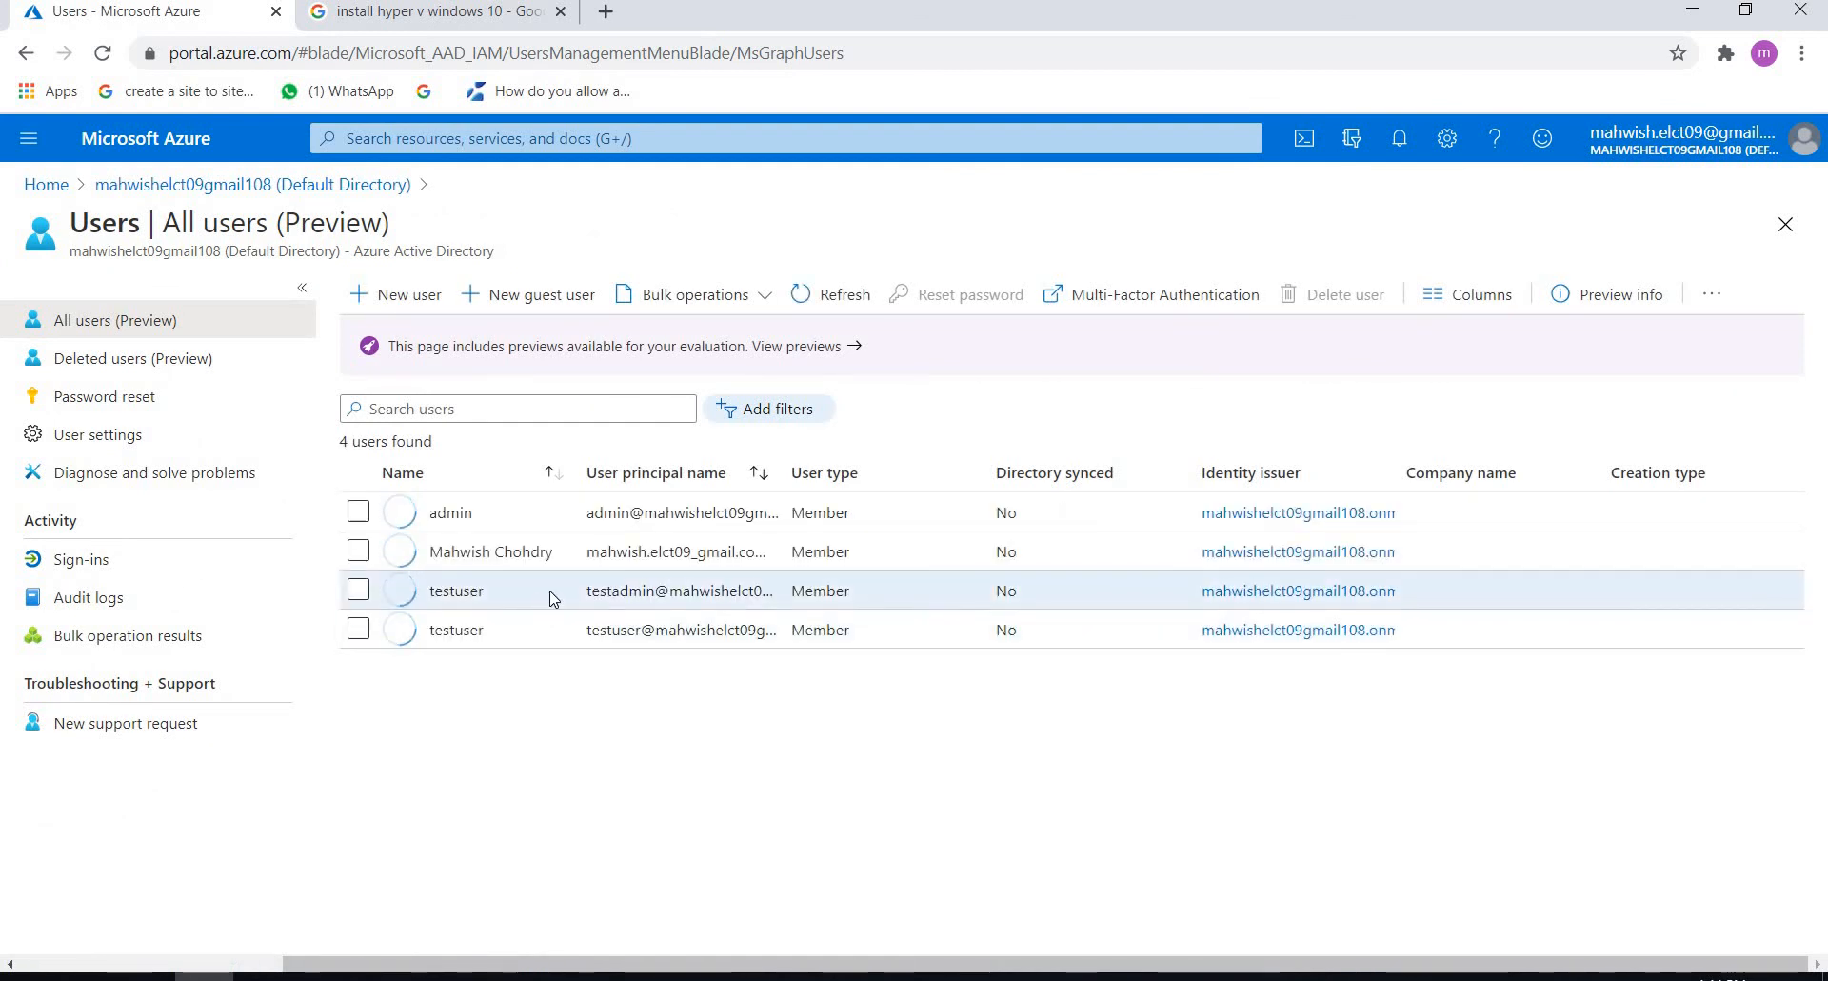
{"action": "left_click", "coordinate": [440, 592]}
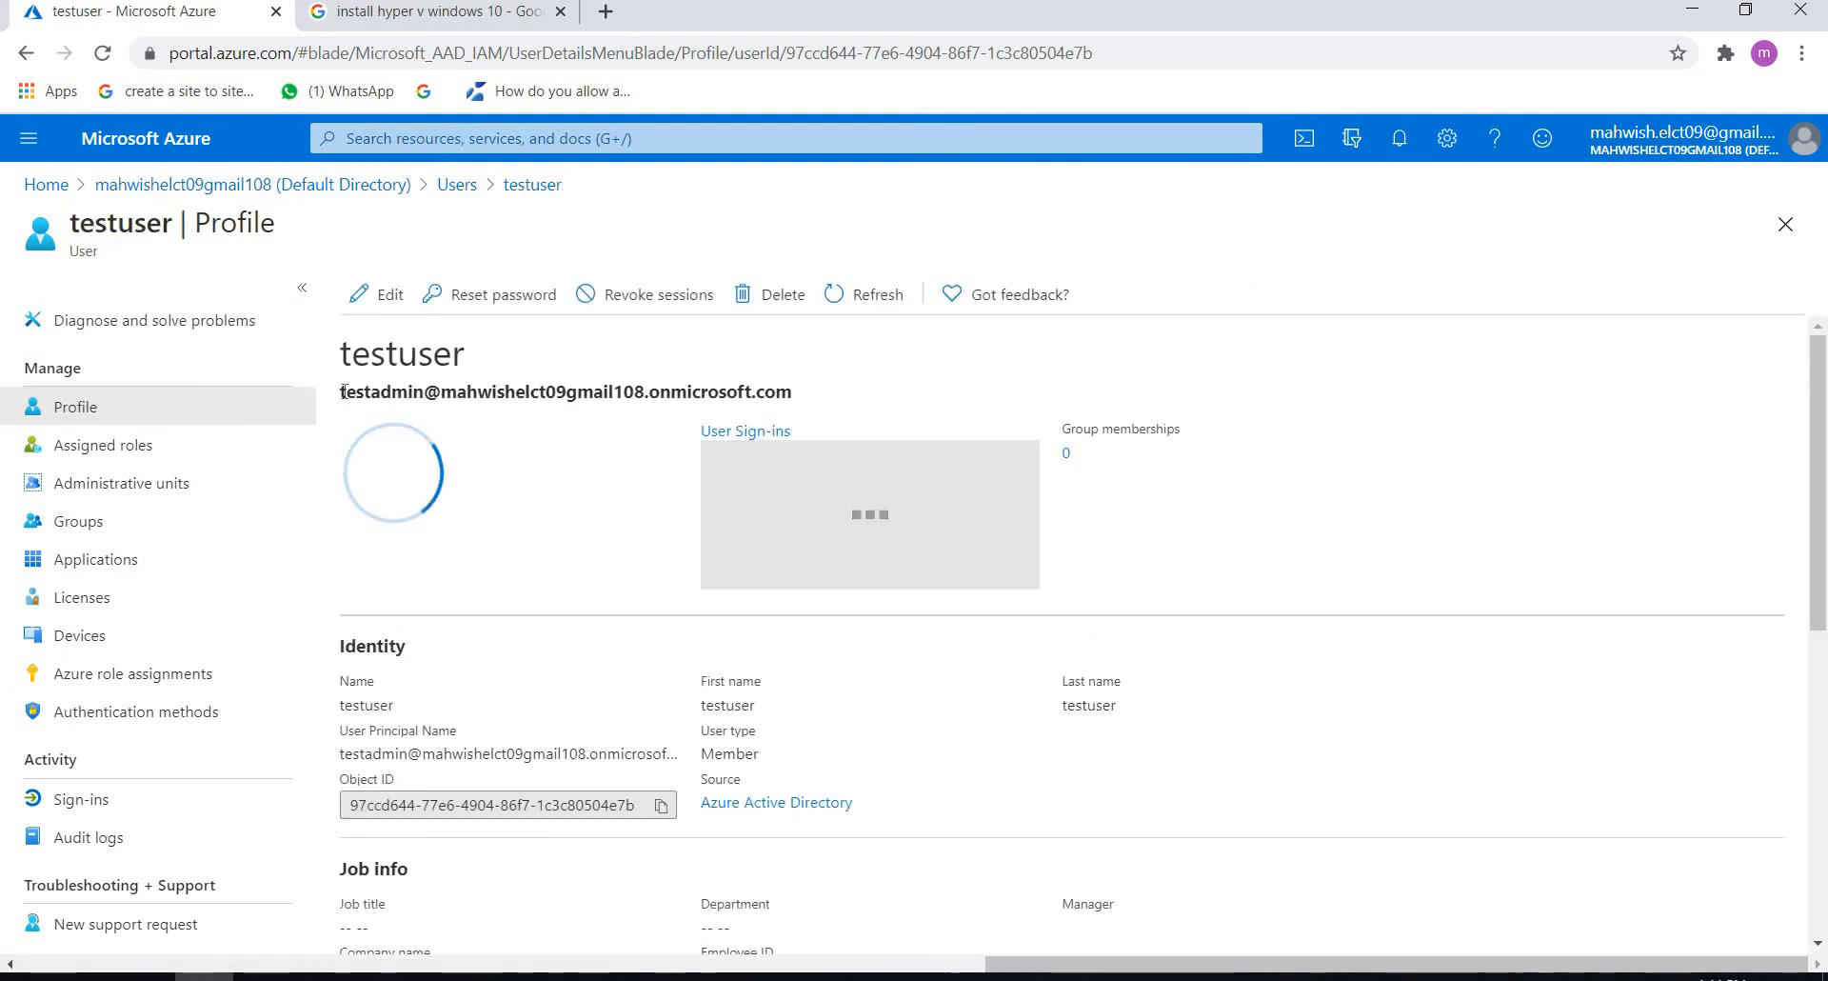
Step: Copy the user principal name from the heading of the testadmin account's profile
{"action": "left_click_drag", "start_coordinate": [341, 391], "coordinate": [825, 422]}
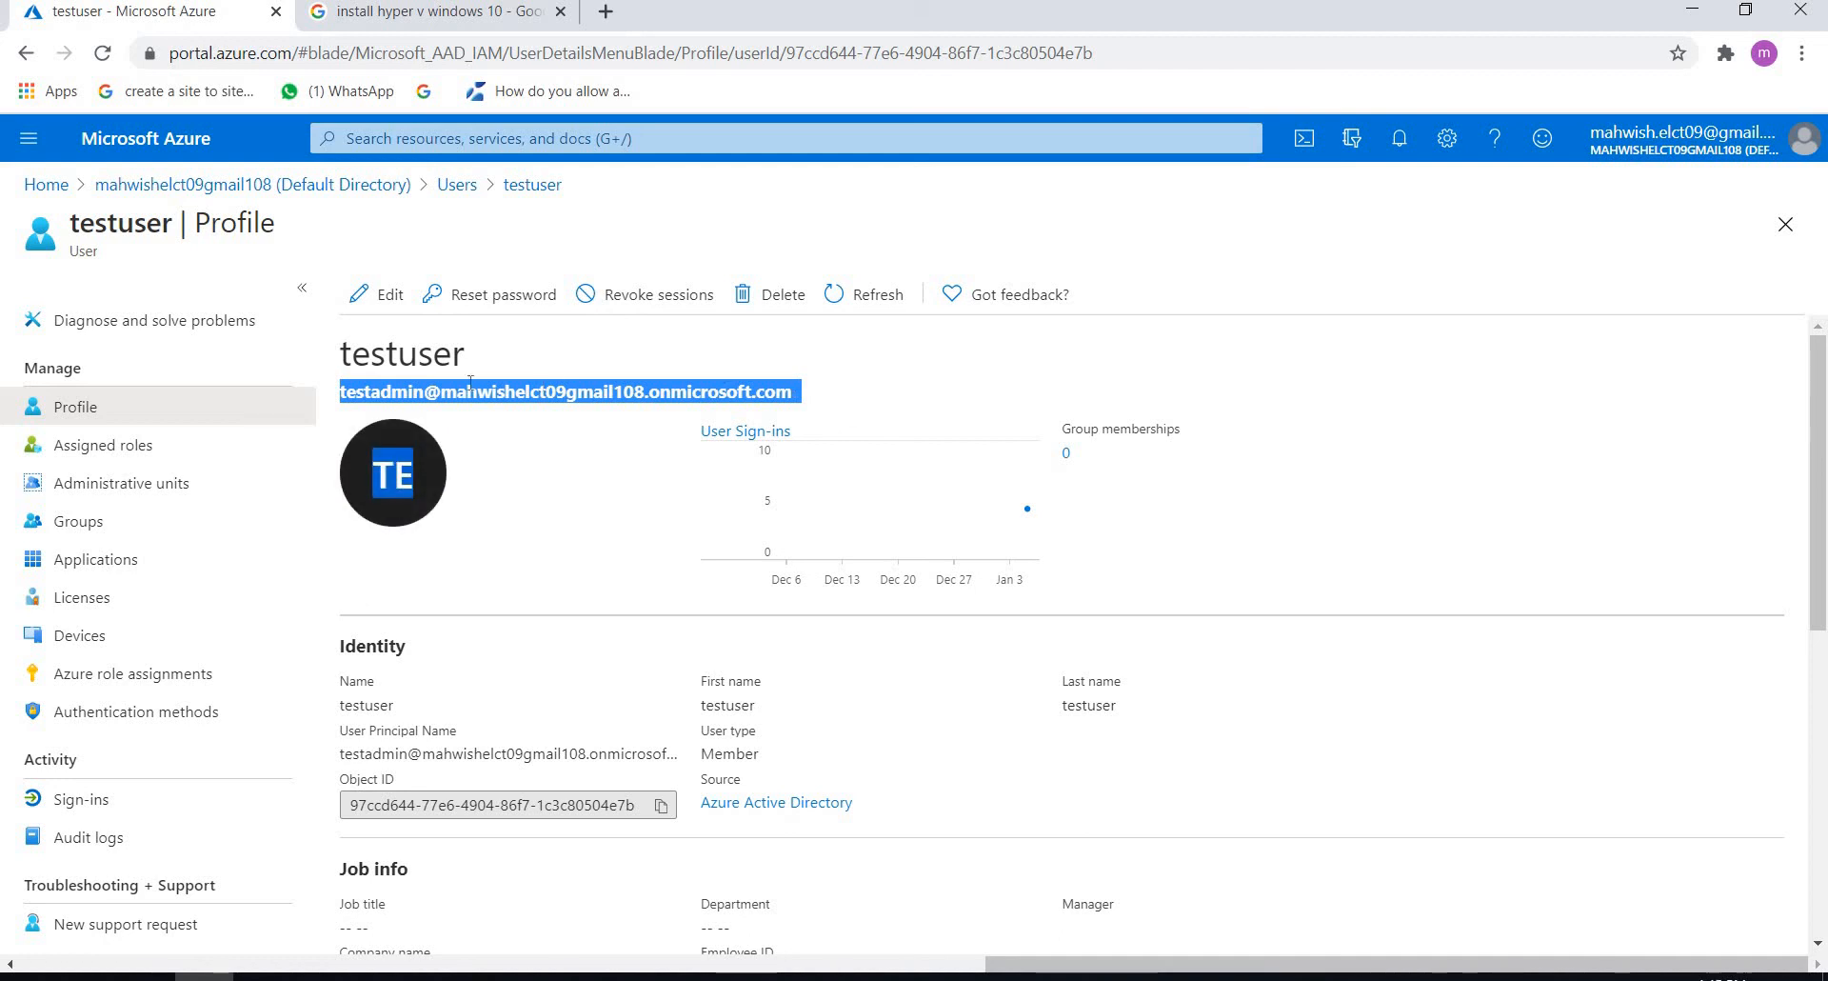
{"action": "left_click", "coordinate": [335, 392]}
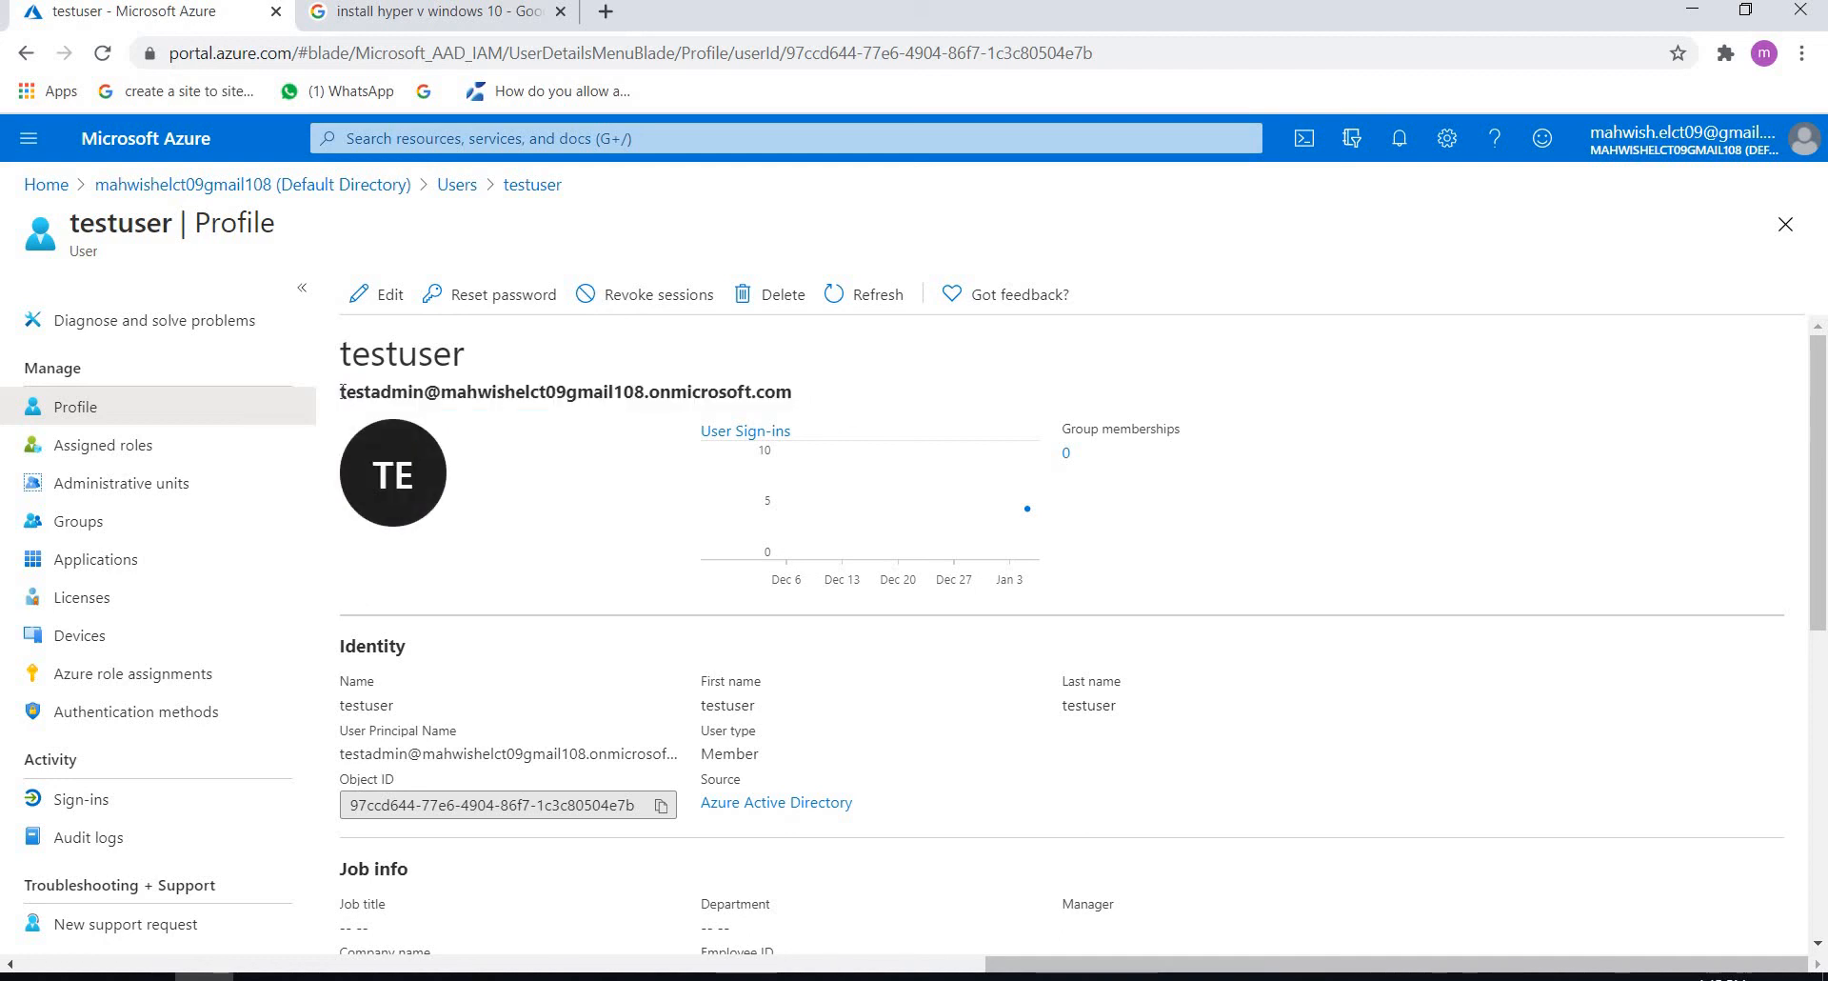
{"action": "mouse_move", "coordinate": [339, 392]}
{"action": "left_mouse_down"}
{"action": "mouse_move", "coordinate": [797, 398]}
{"action": "mouse_move", "coordinate": [341, 392]}
{"action": "left_mouse_up"}
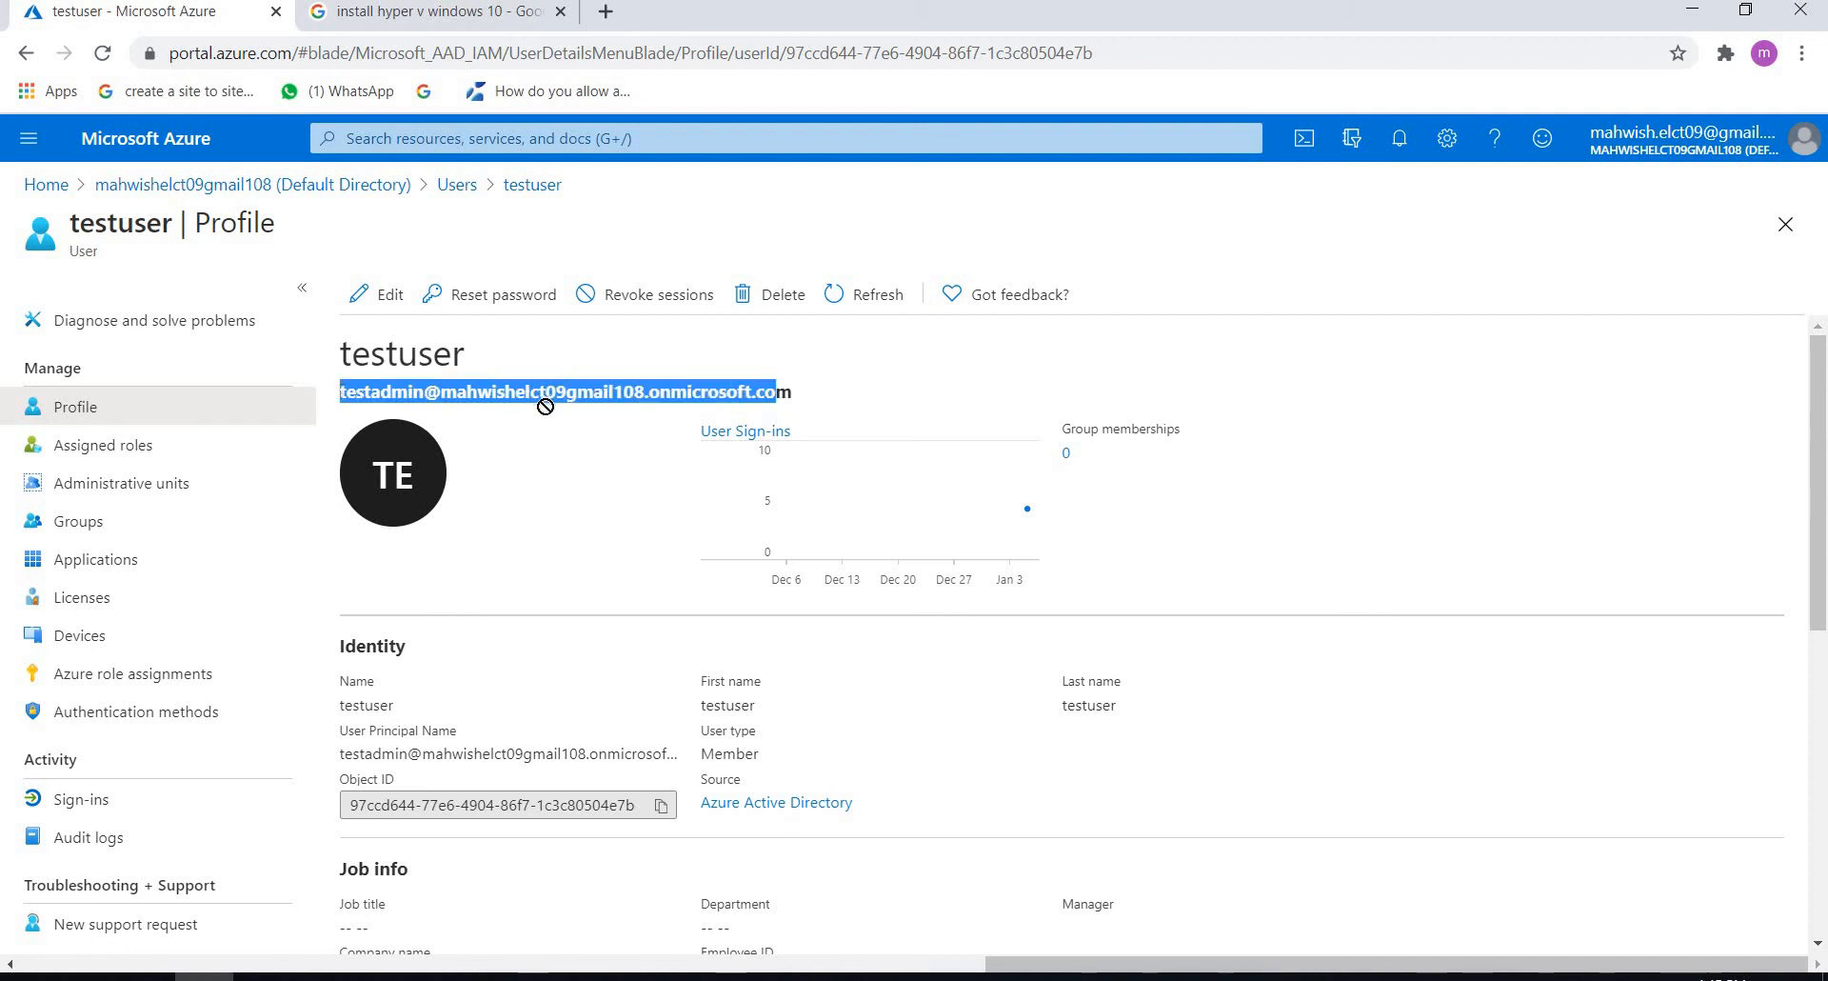
{"action": "left_click", "coordinate": [407, 388]}
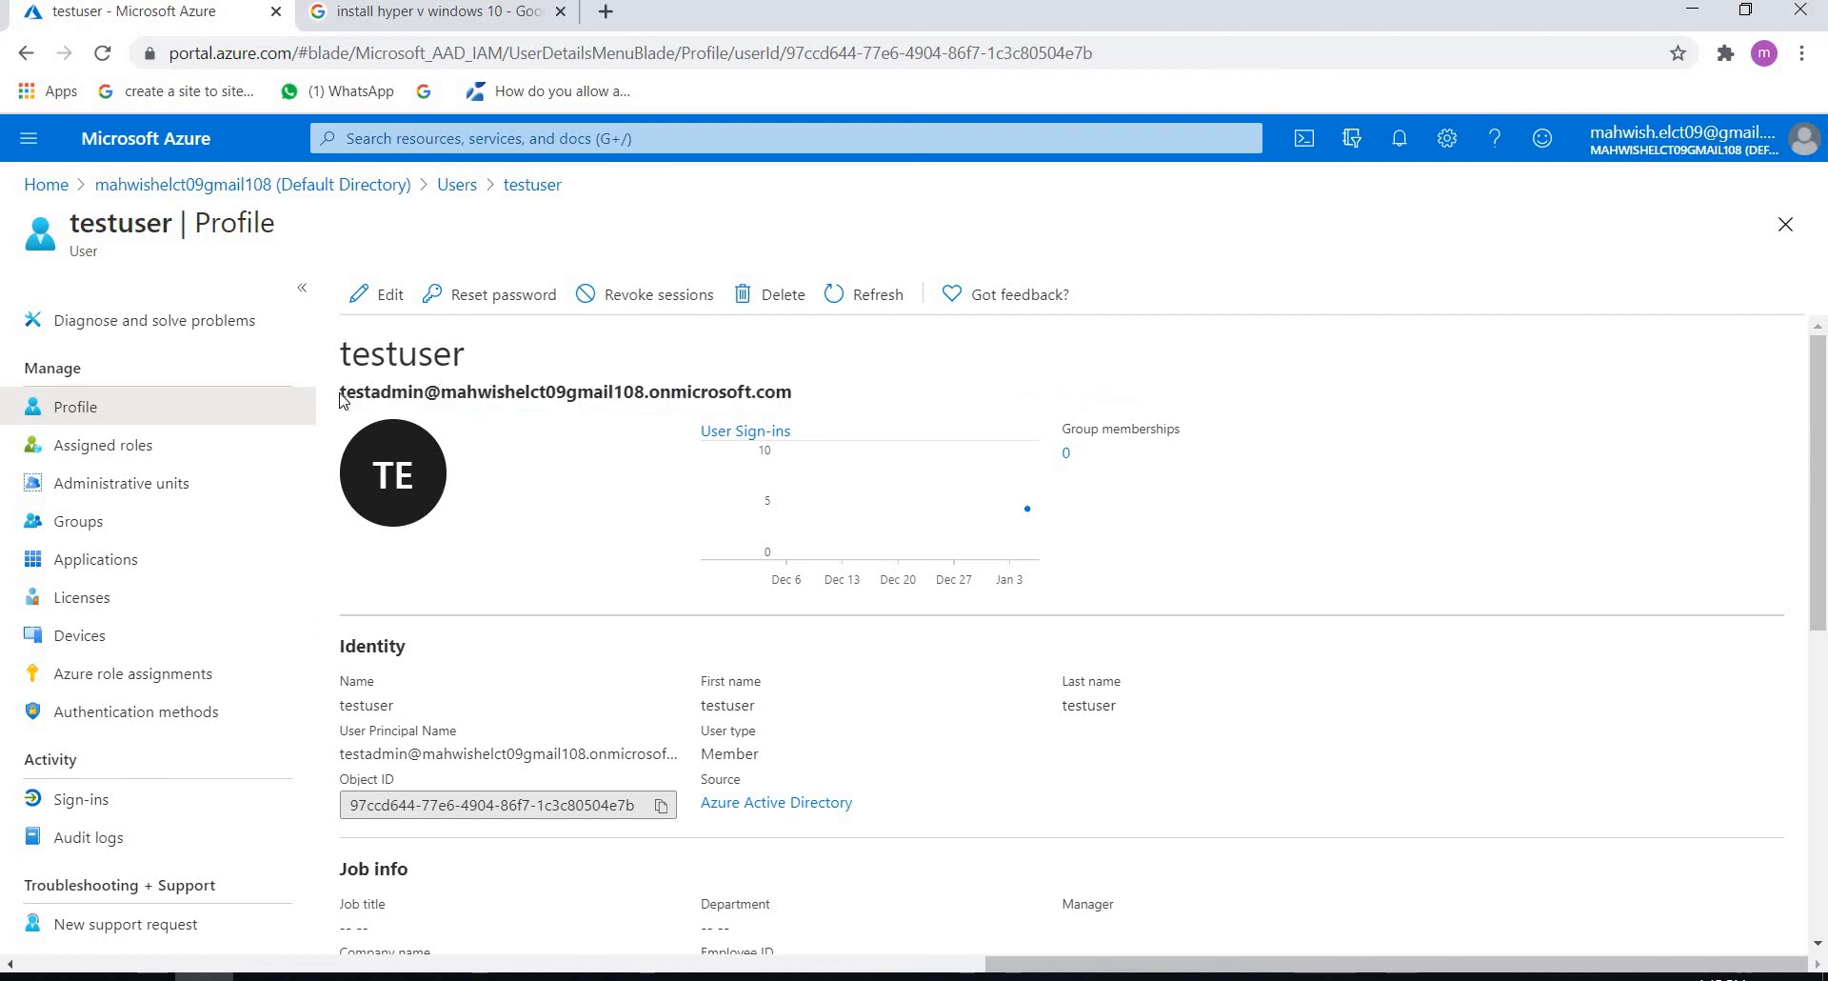
{"action": "left_click_drag", "start_coordinate": [340, 392], "coordinate": [783, 400]}
{"action": "key", "text": "ctrl+c"}
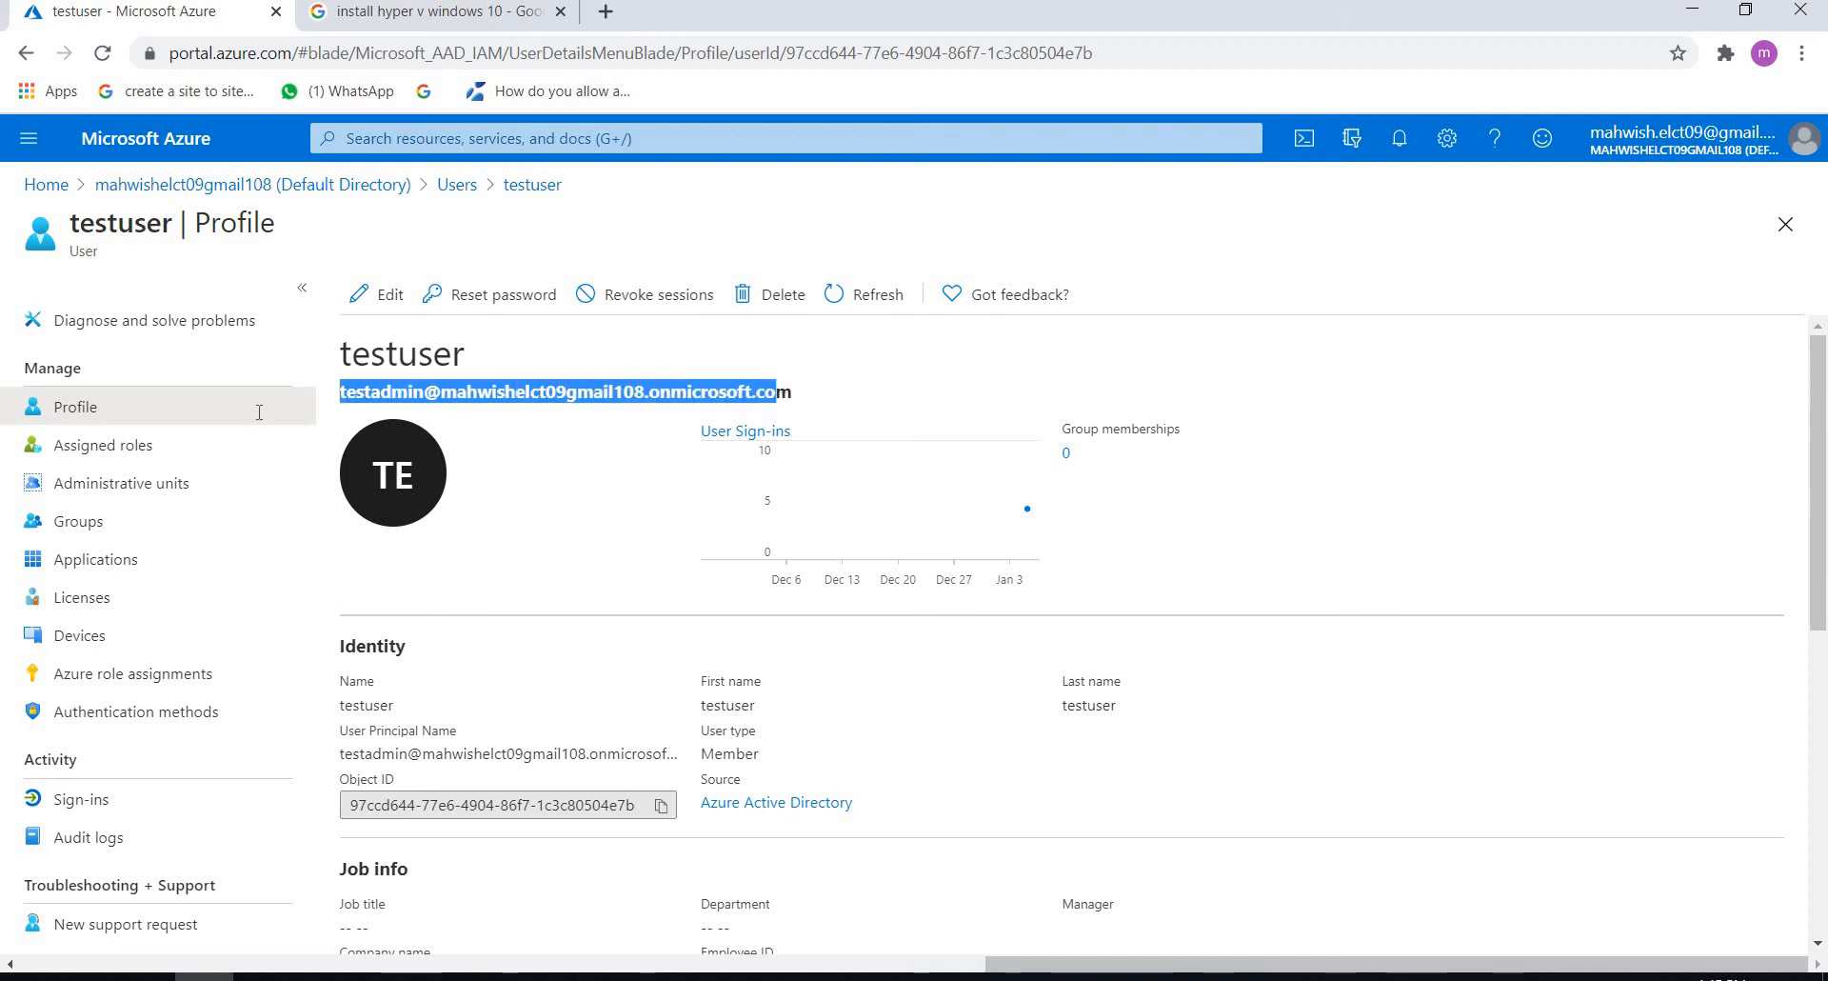
Step: Return to the AD Connect virtual machine and submit the copied global administrator username, completed with its final letter, and the account password
{"action": "left_click", "coordinate": [440, 978]}
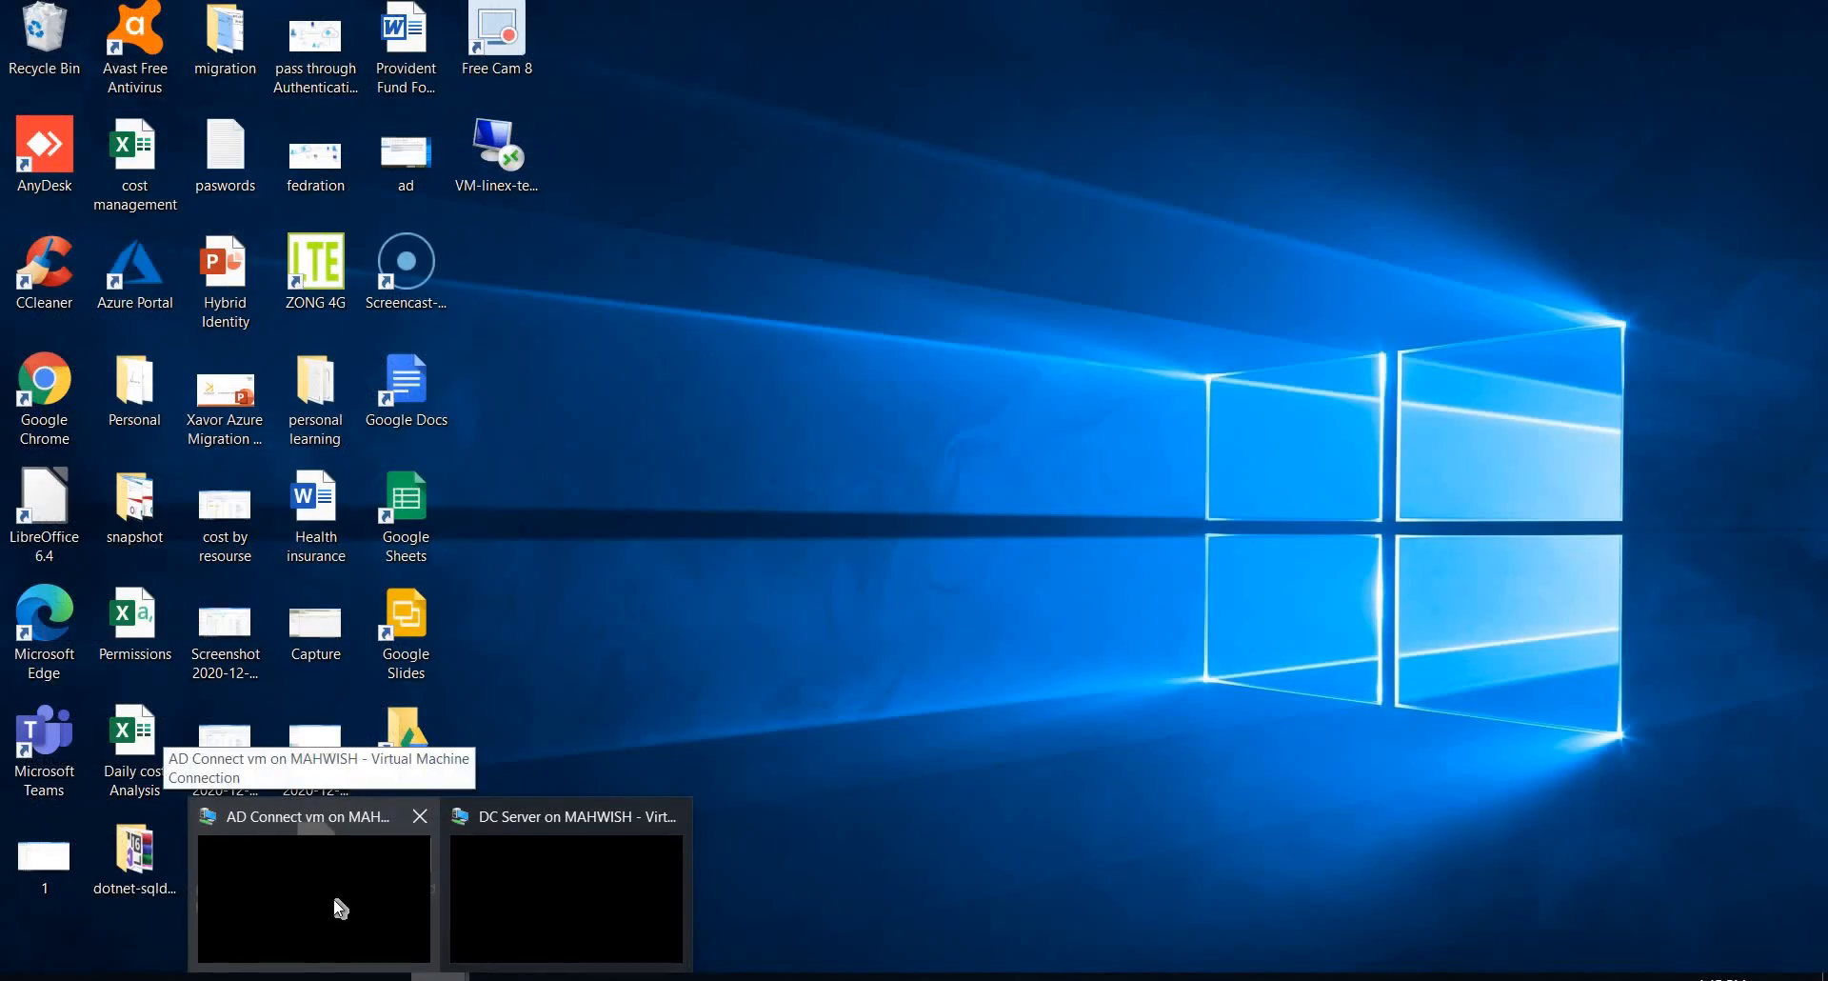
{"action": "left_click", "coordinate": [341, 908]}
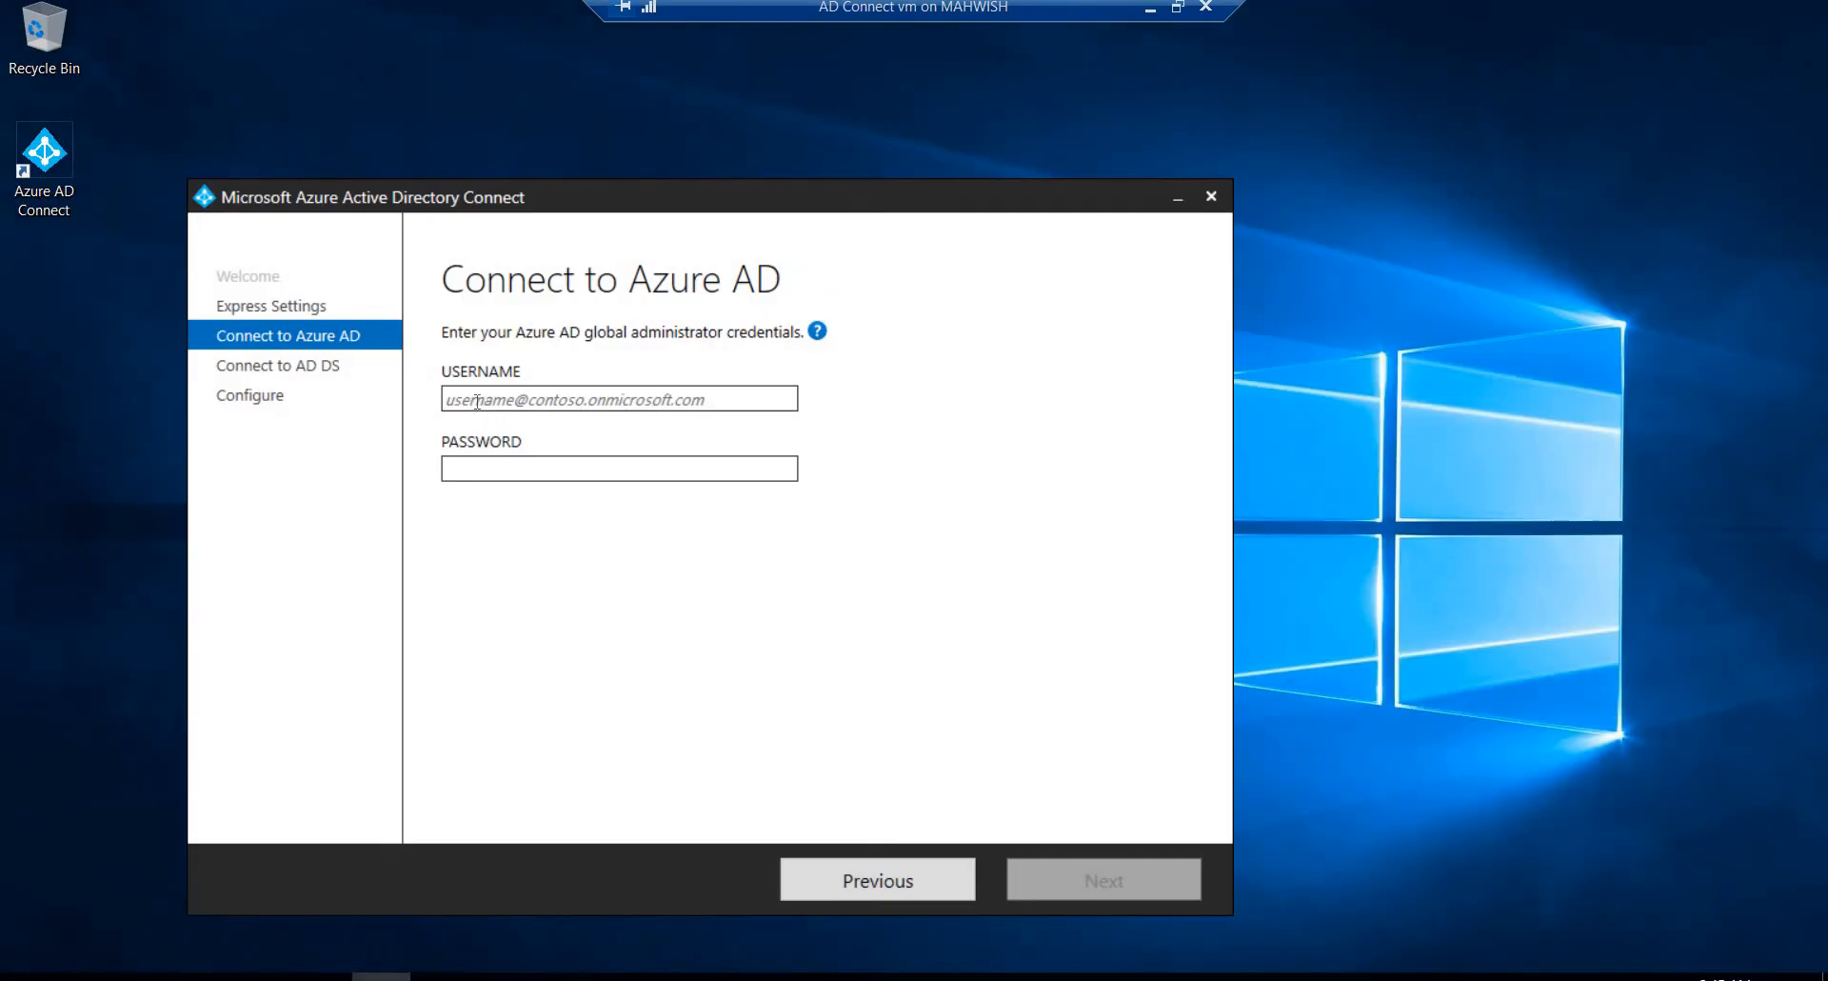
{"action": "key", "text": "ctrl+v"}
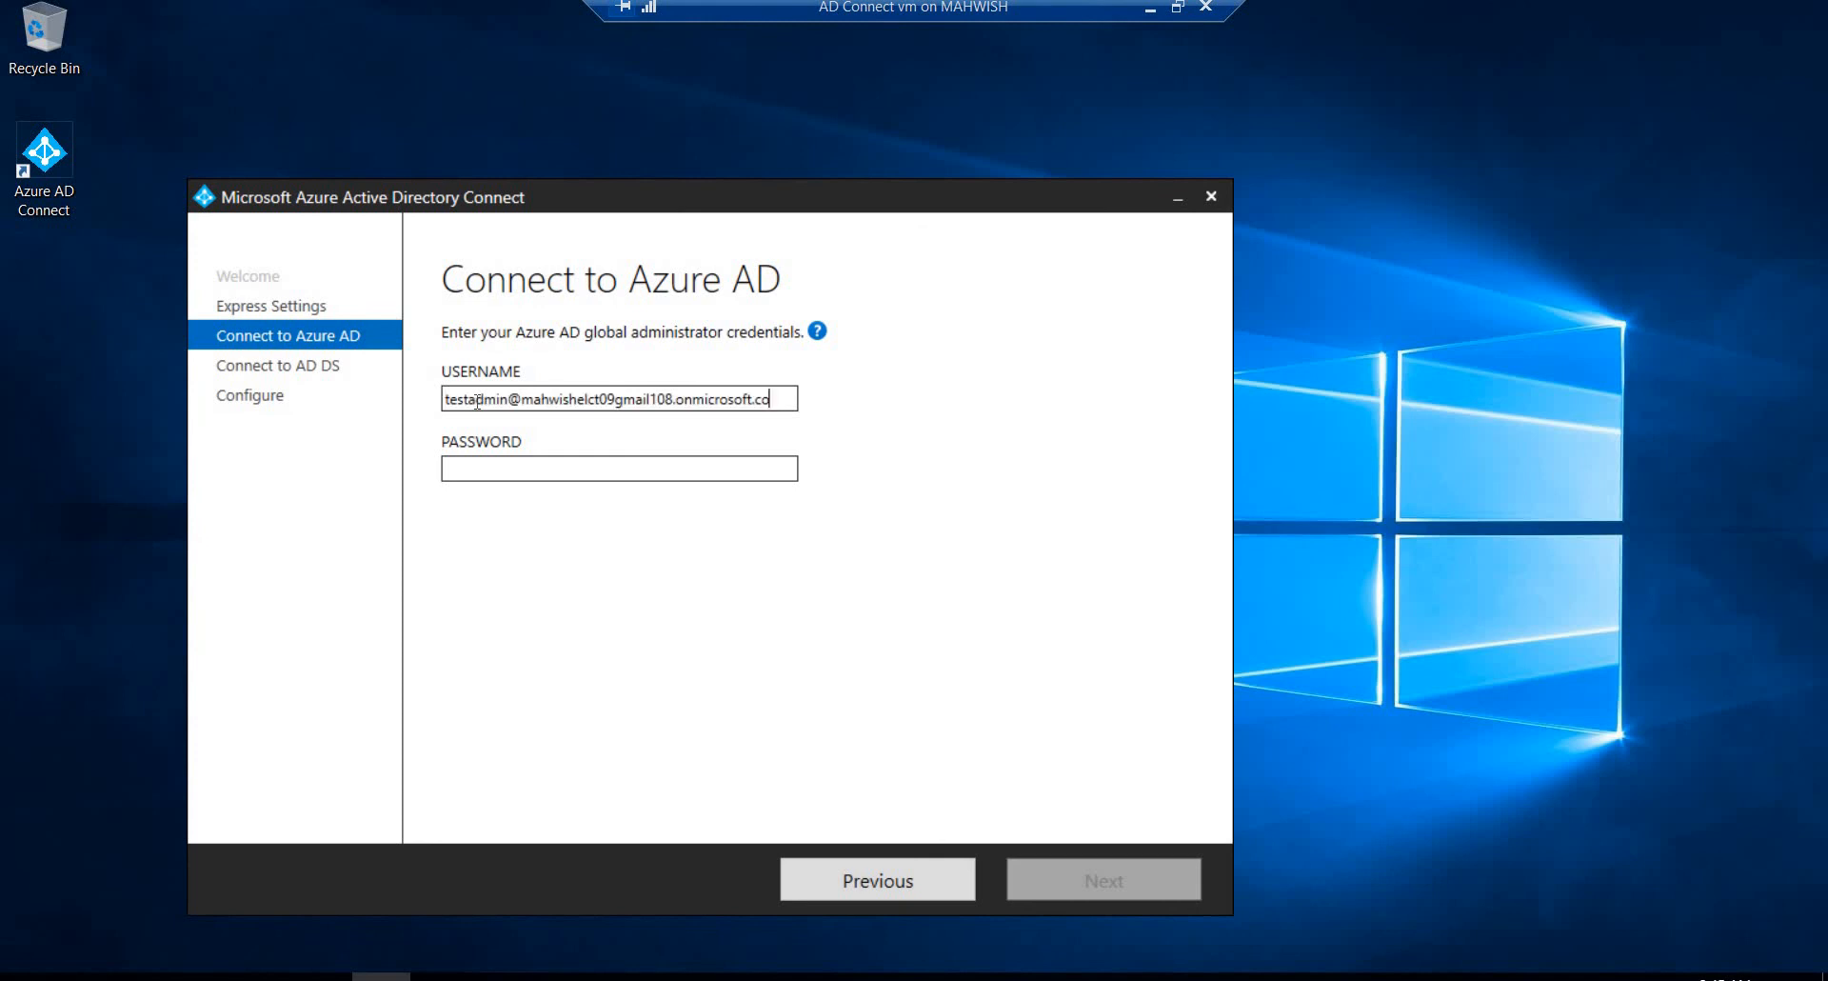
{"action": "type", "text": "m"}
{"action": "left_click", "coordinate": [462, 470]}
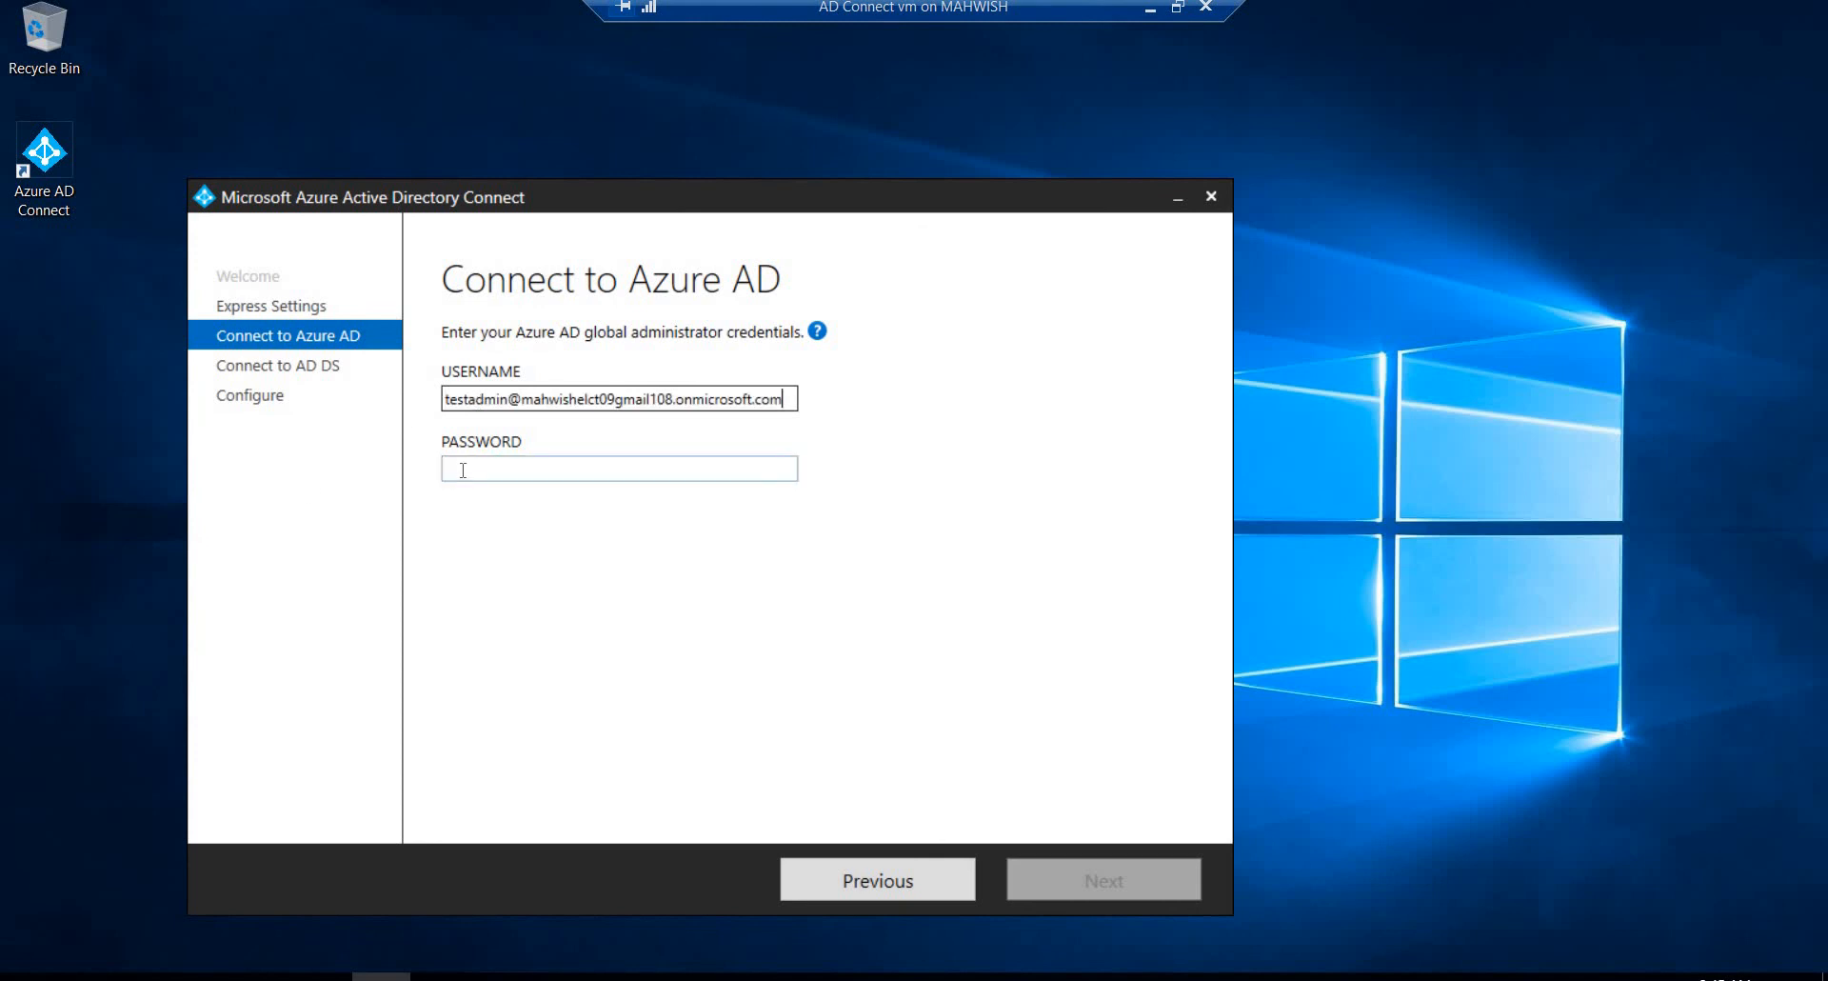
{"action": "type", "text": "P"}
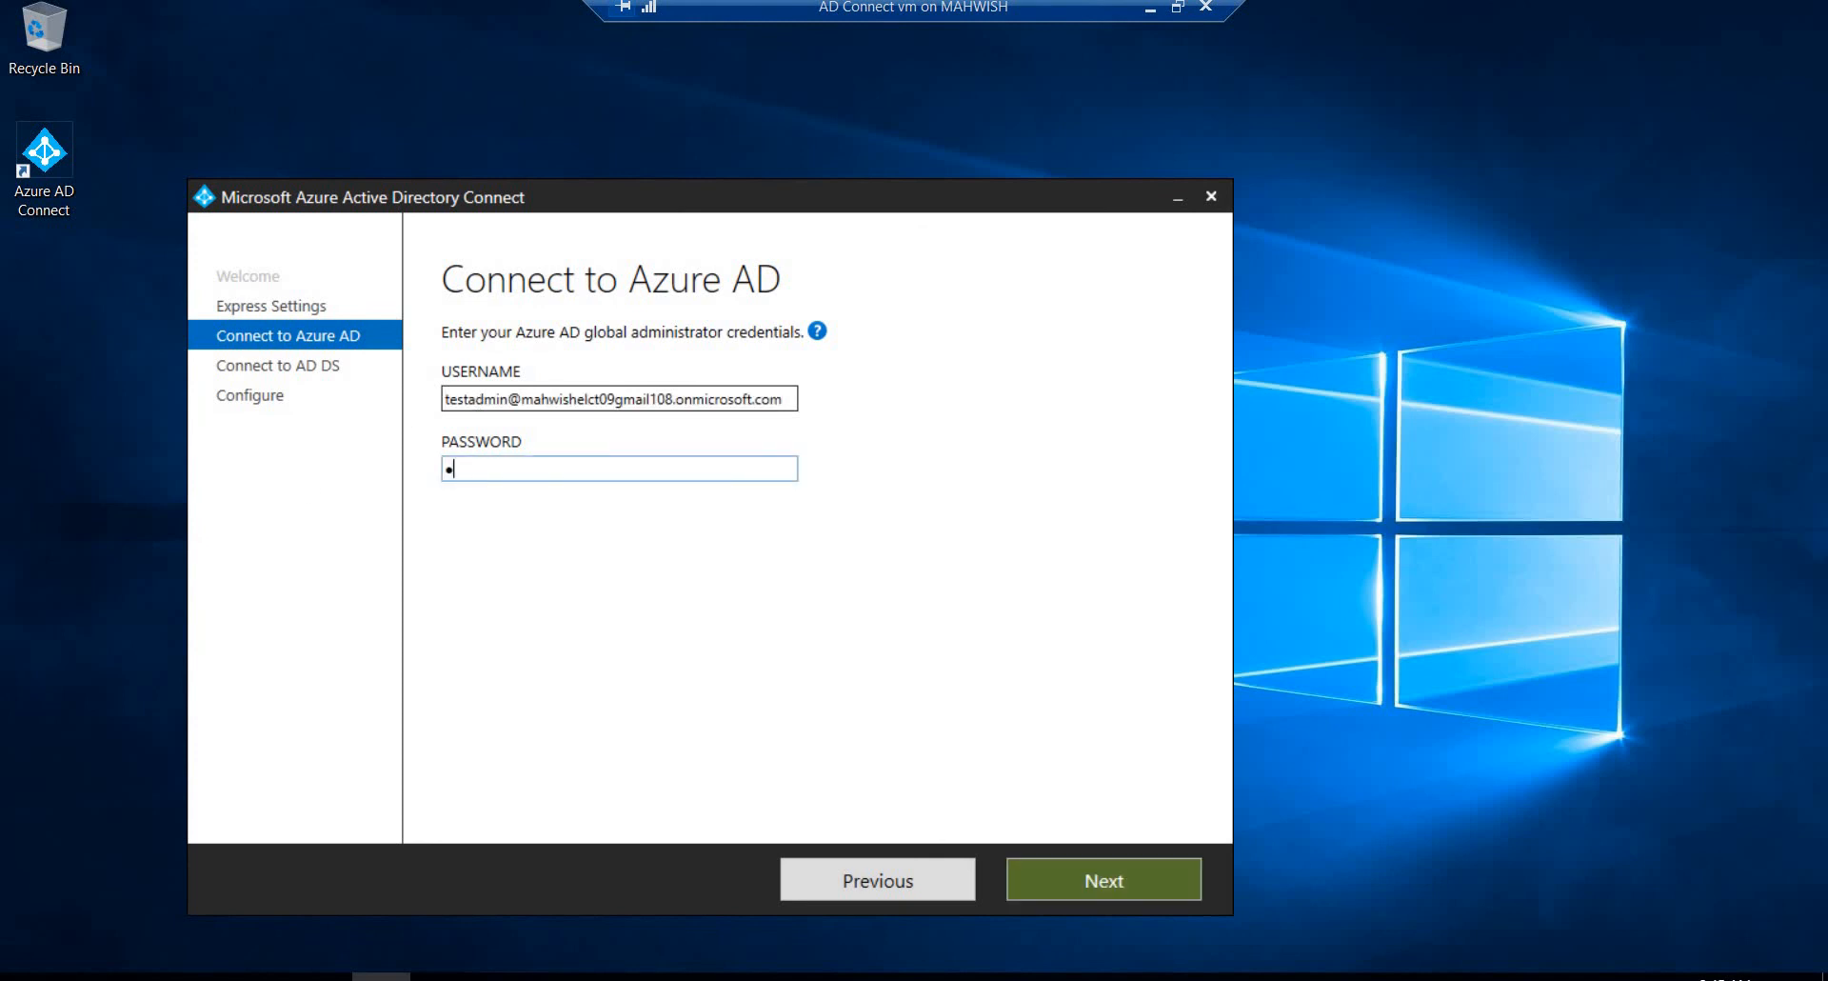
{"action": "type", "text": "•••••••"}
{"action": "left_click", "coordinate": [1066, 874]}
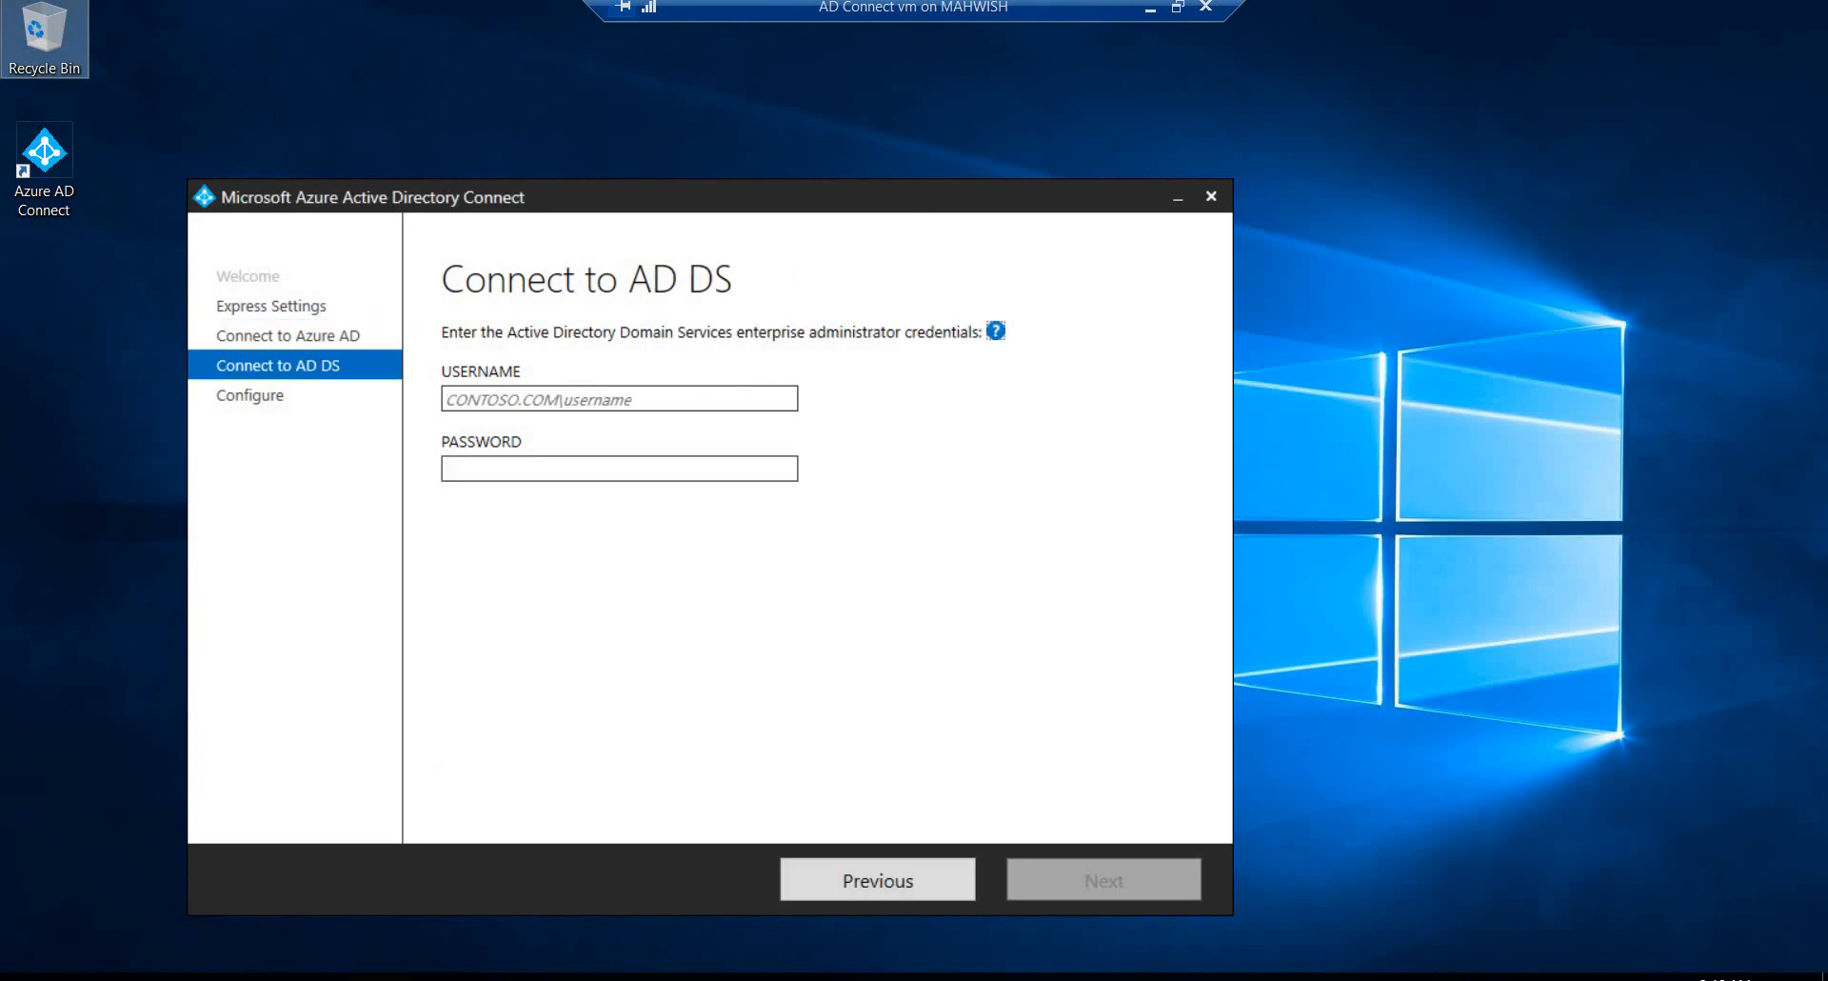
Step: Connect to AD DS with the enterprise administrator username technology.com\administrator and the account password
{"action": "left_click", "coordinate": [454, 400]}
{"action": "type", "text": "te"}
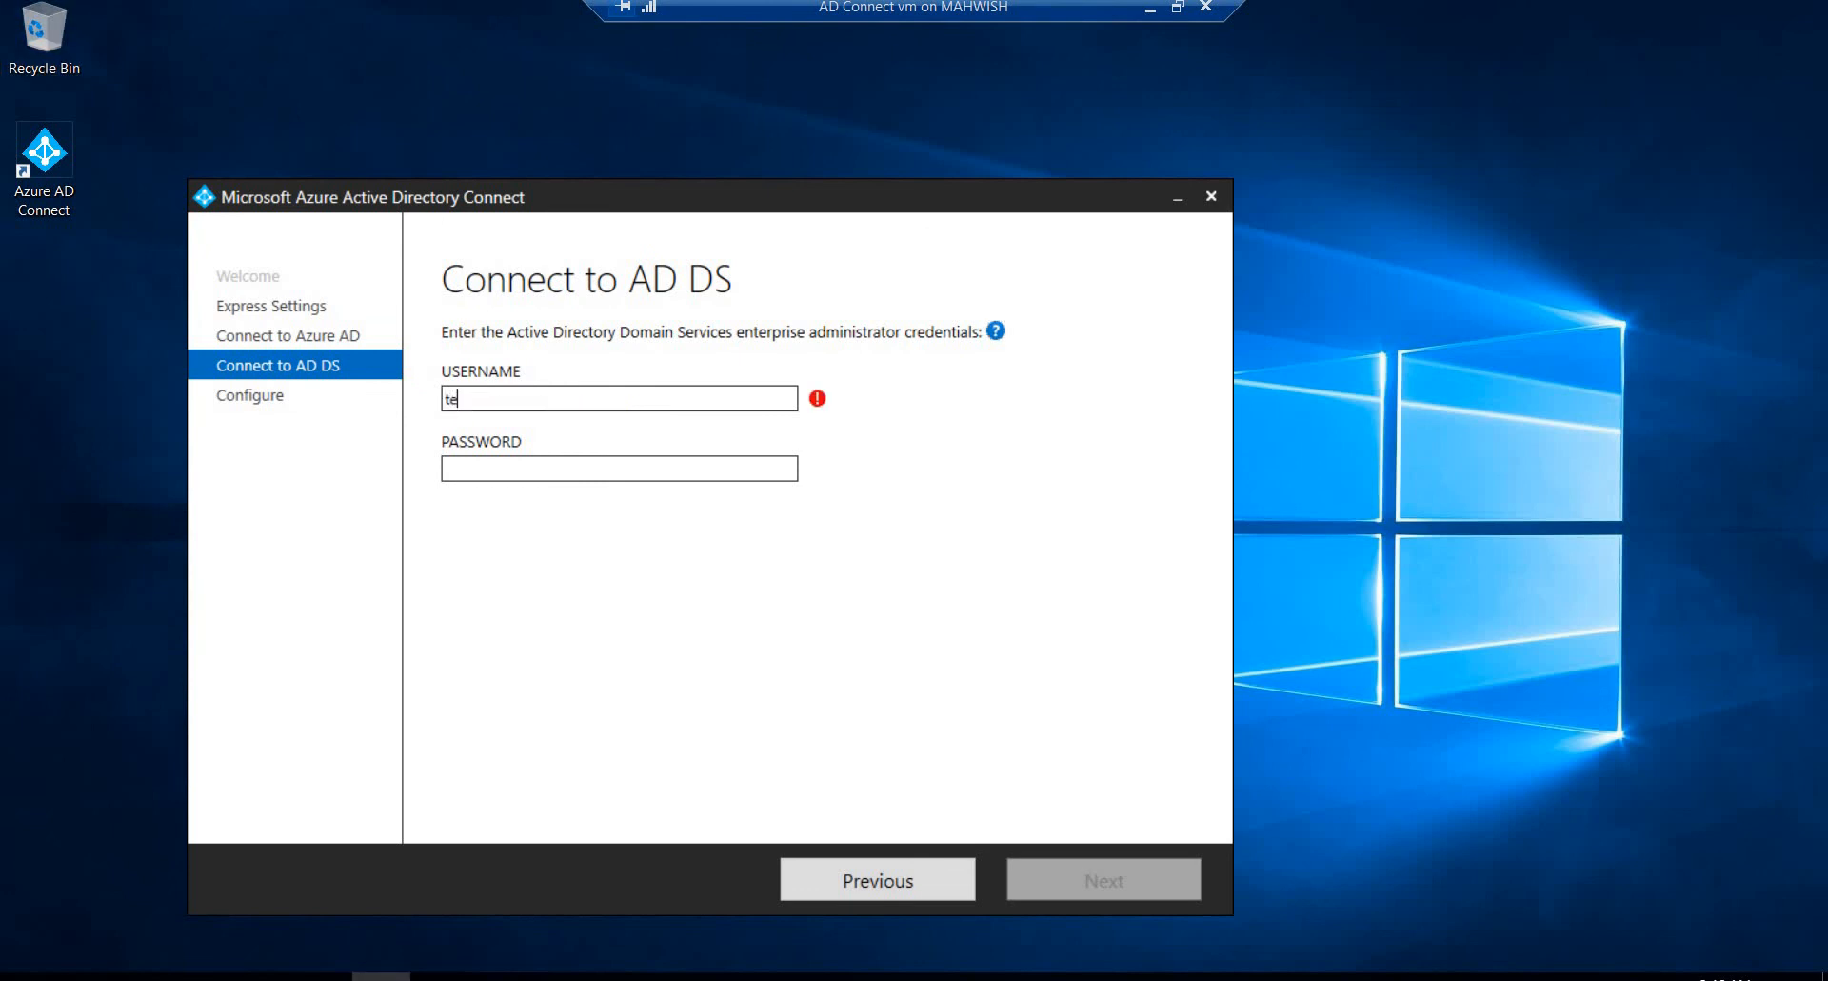
{"action": "type", "text": "chnology.com\\administrator"}
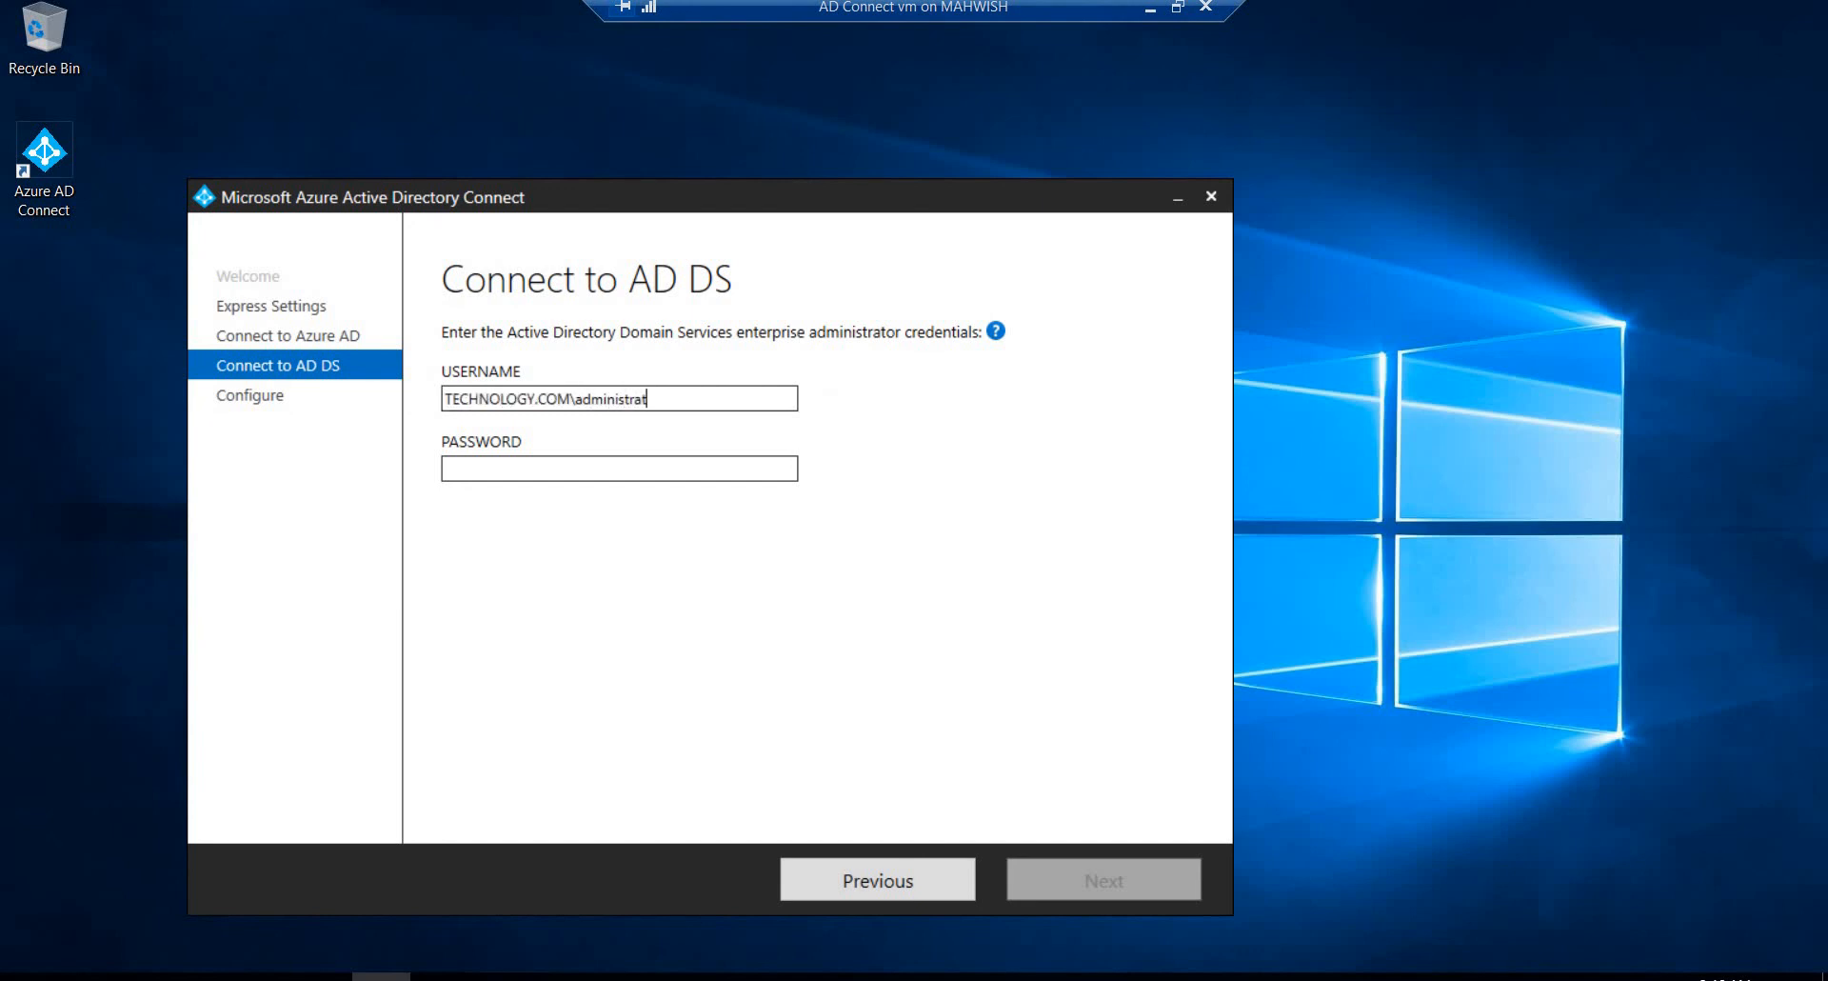
{"action": "left_click", "coordinate": [463, 476]}
{"action": "type", "text": "p"}
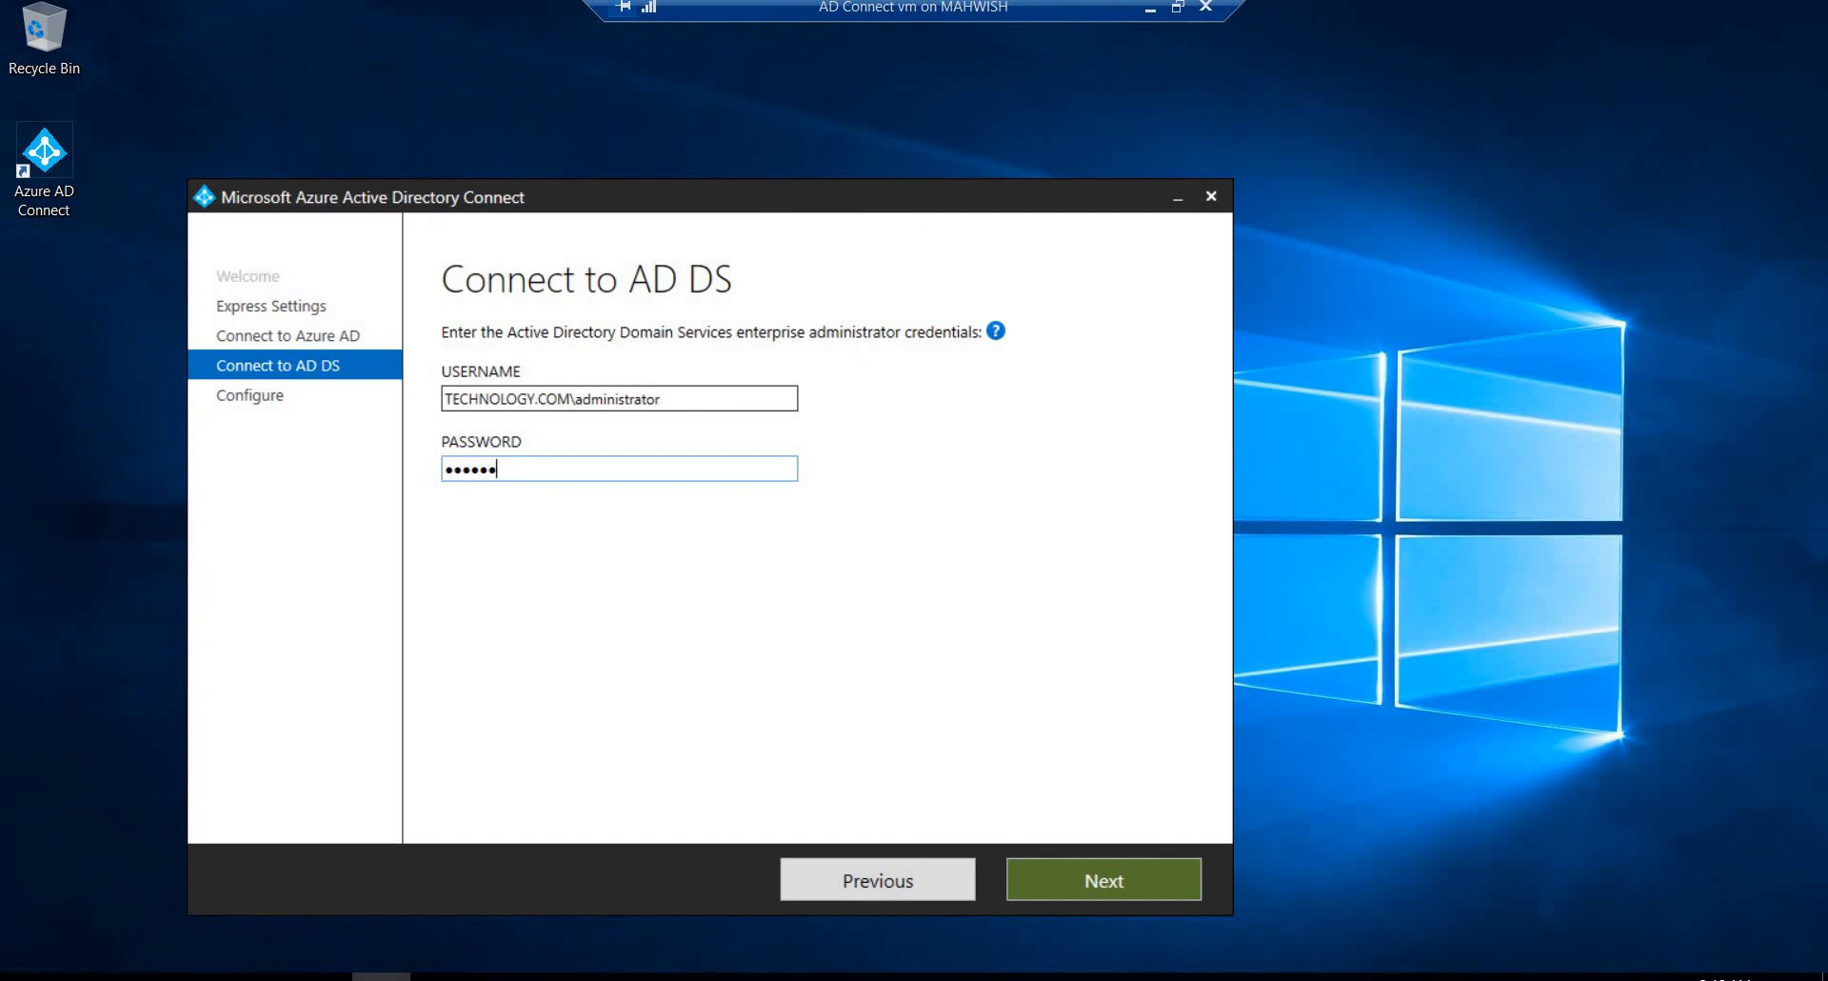
{"action": "left_click", "coordinate": [1043, 875]}
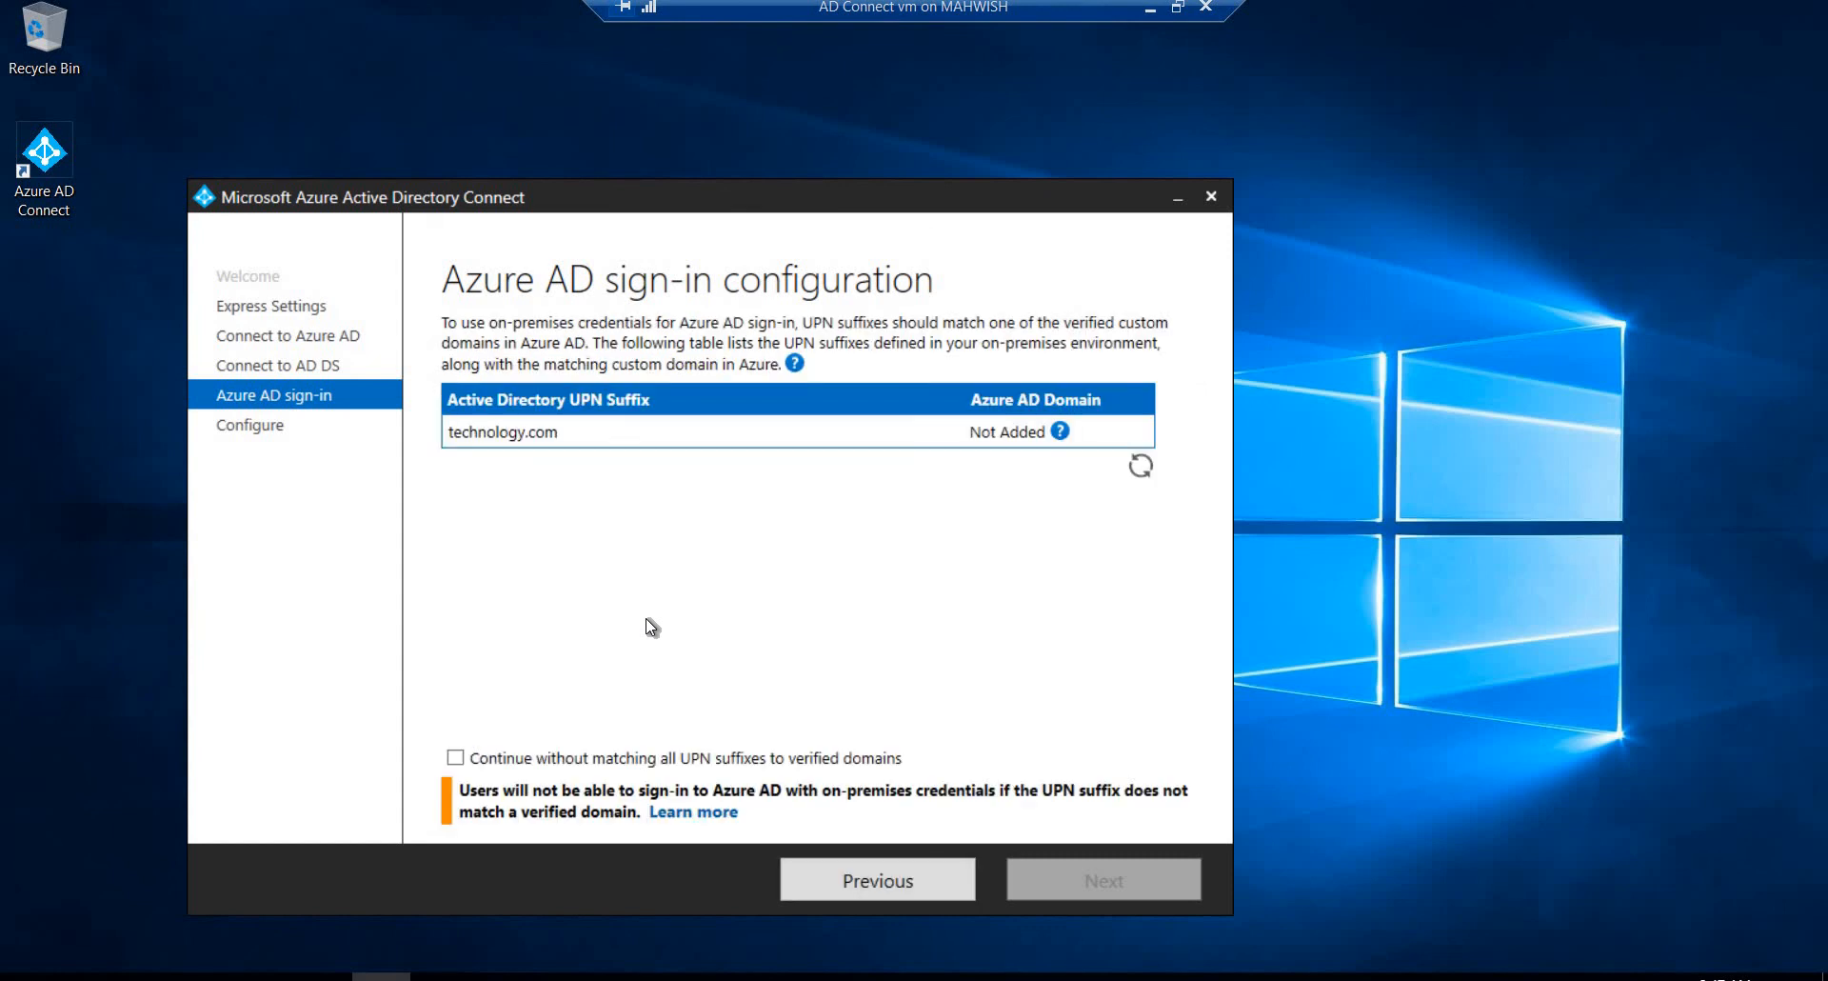
Step: Continue without matching all UPN suffixes to verified domains, and install the Azure AD Connect configuration through to closing the wizard
{"action": "left_click", "coordinate": [455, 759]}
{"action": "left_click", "coordinate": [1117, 878]}
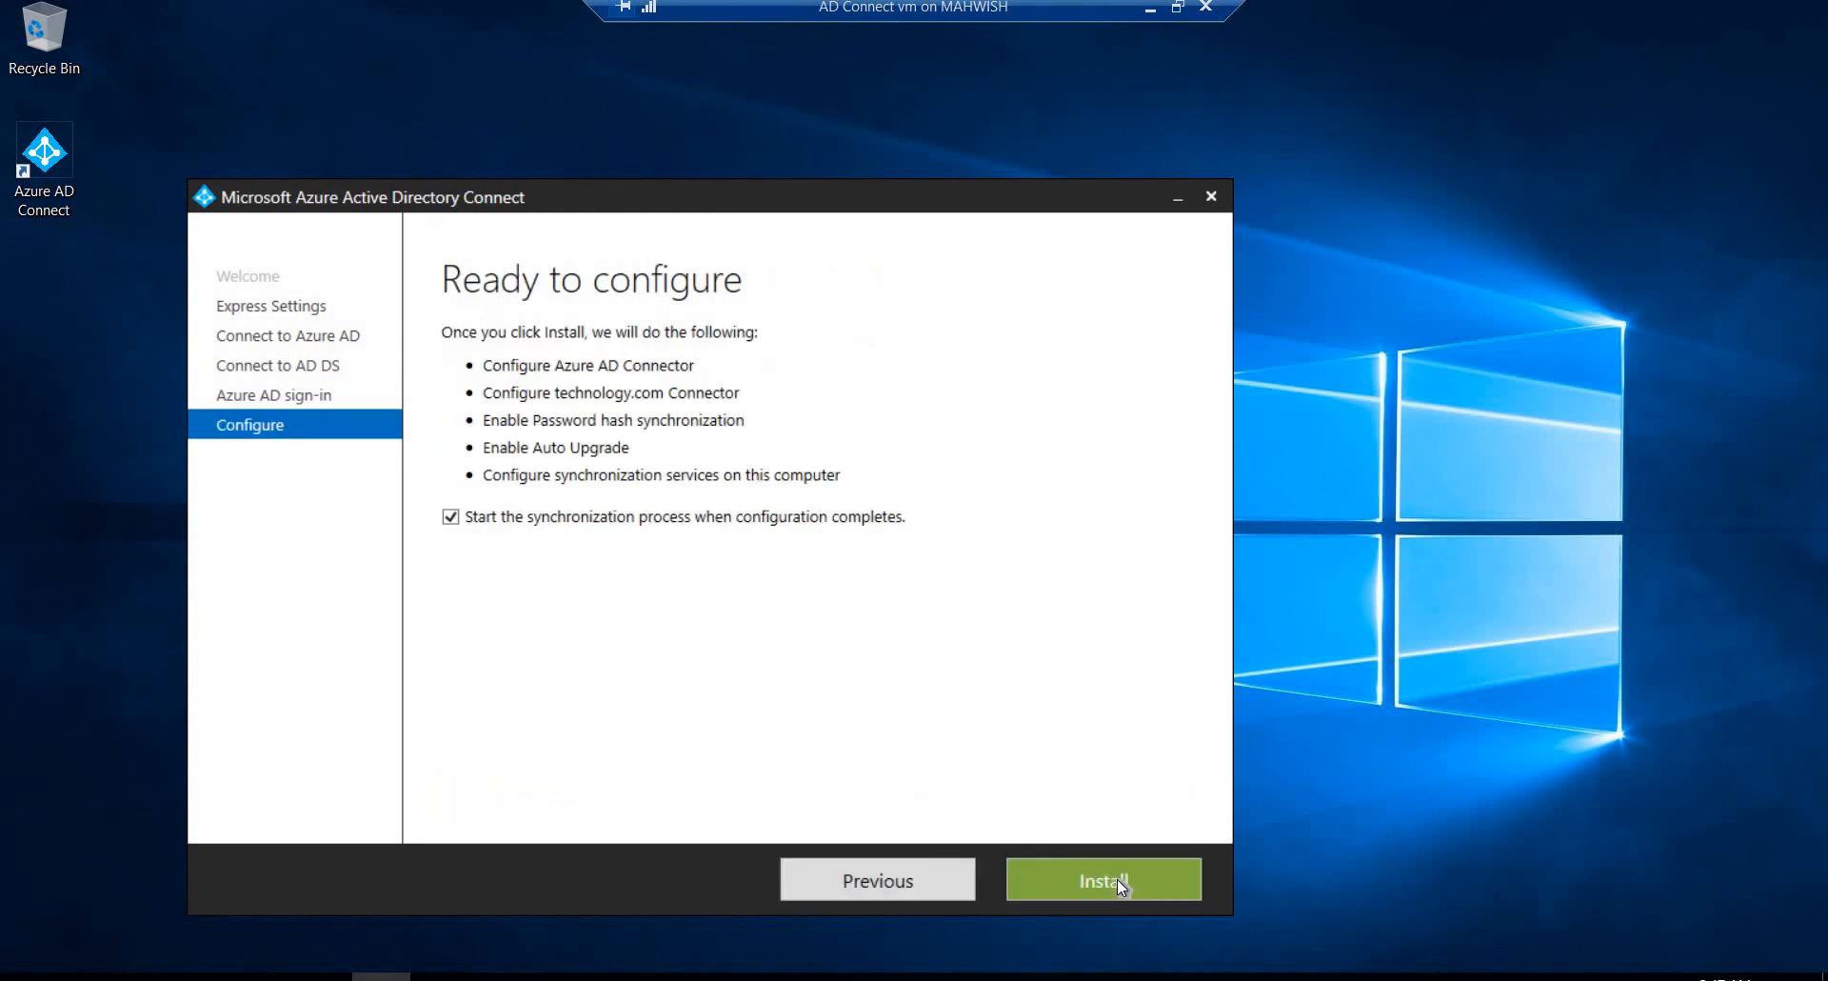
{"action": "left_click", "coordinate": [1117, 878]}
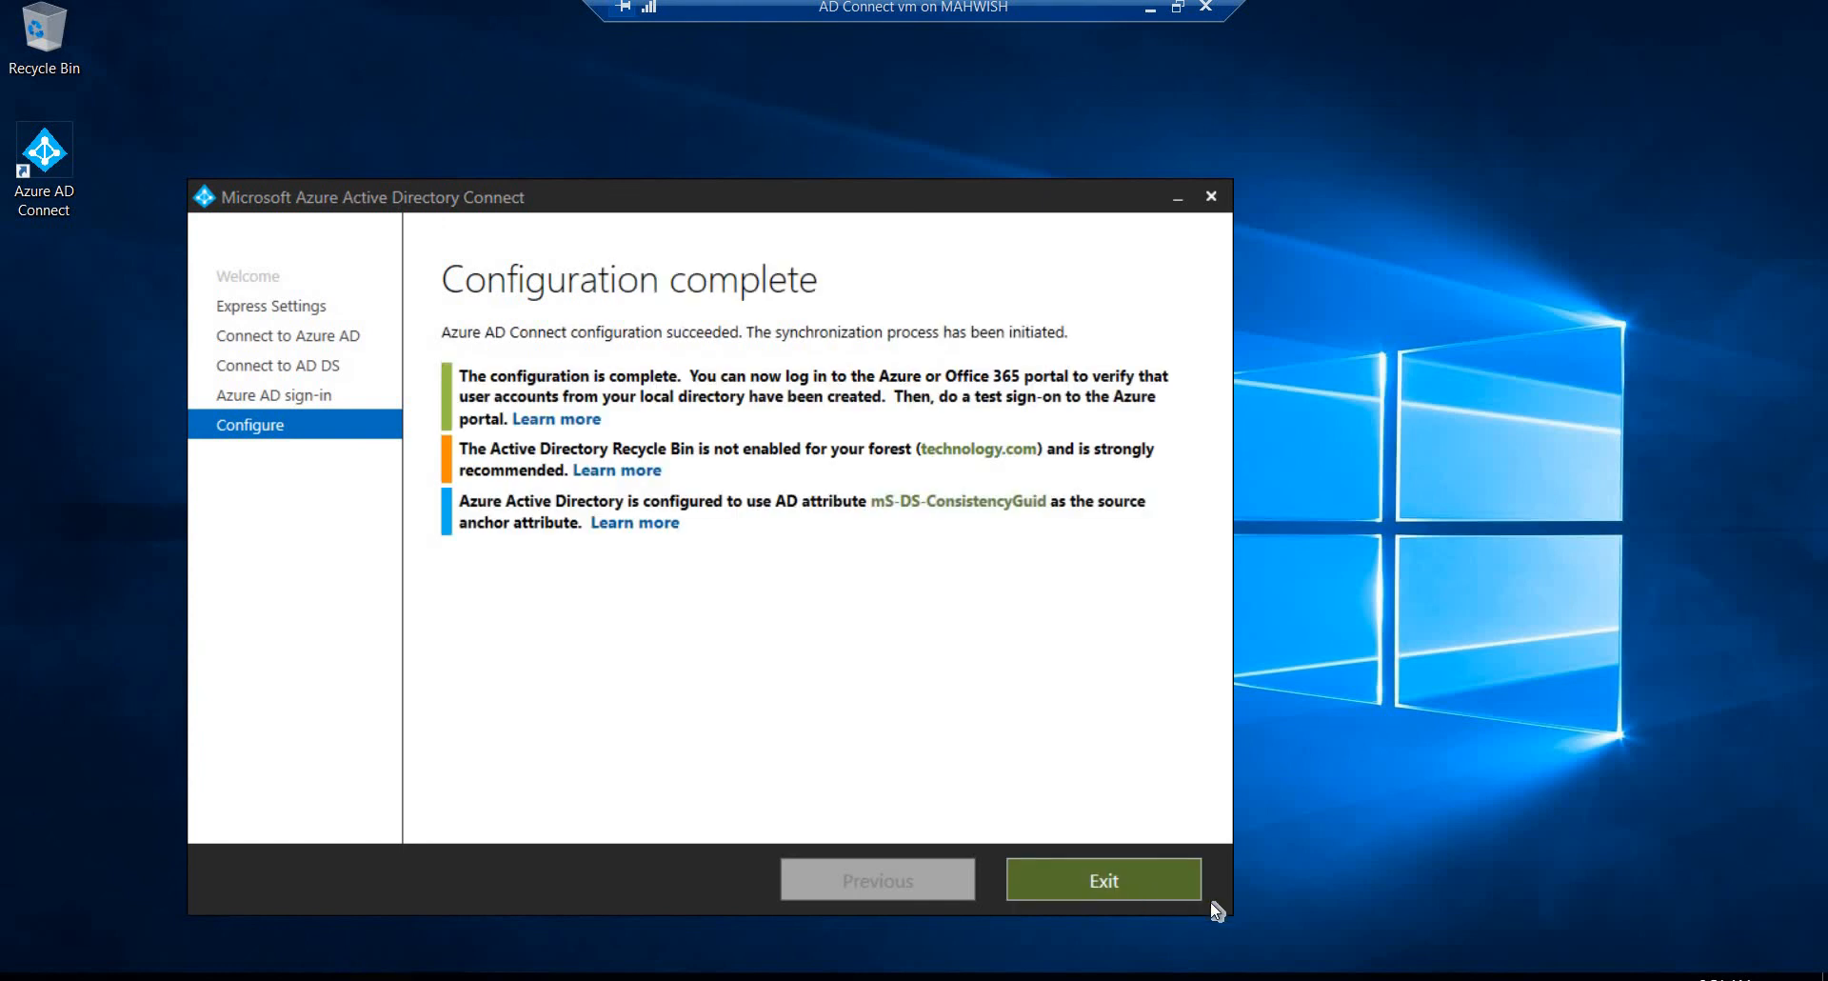
{"action": "left_click", "coordinate": [1129, 882]}
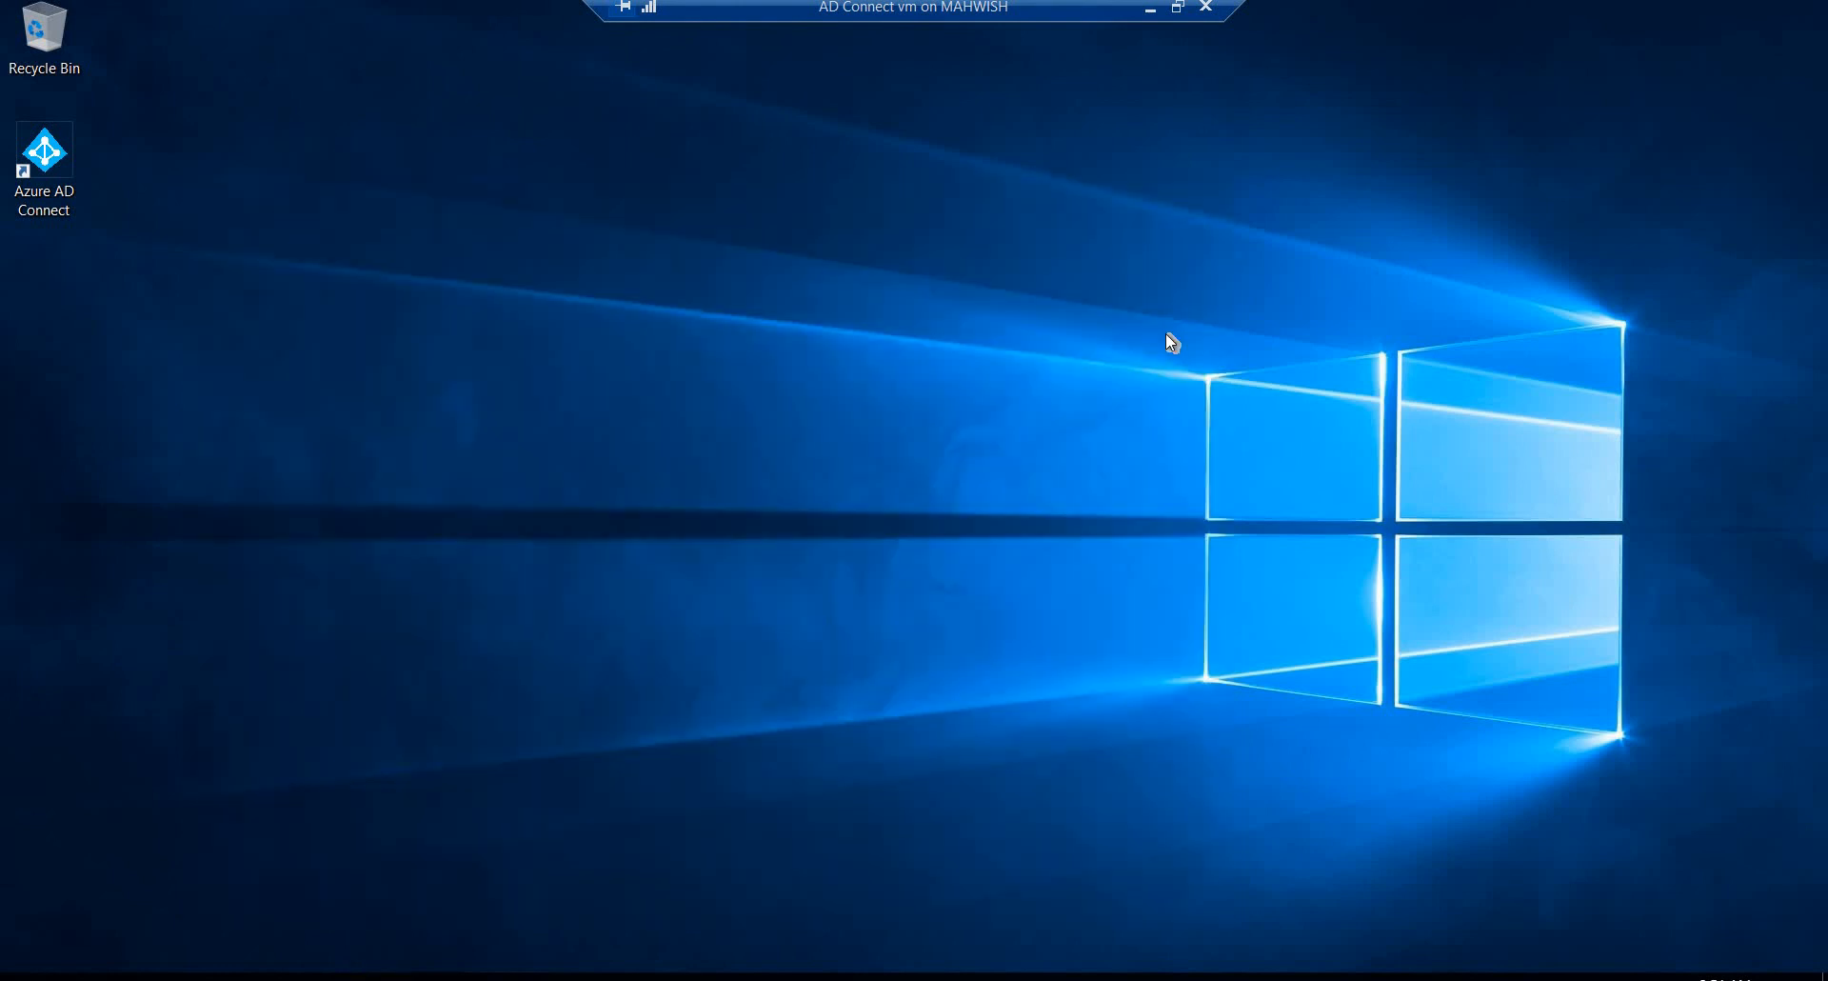
Step: Return to the Azure portal and check the default directory's list of all users for directory-synced accounts
{"action": "left_click", "coordinate": [1153, 15]}
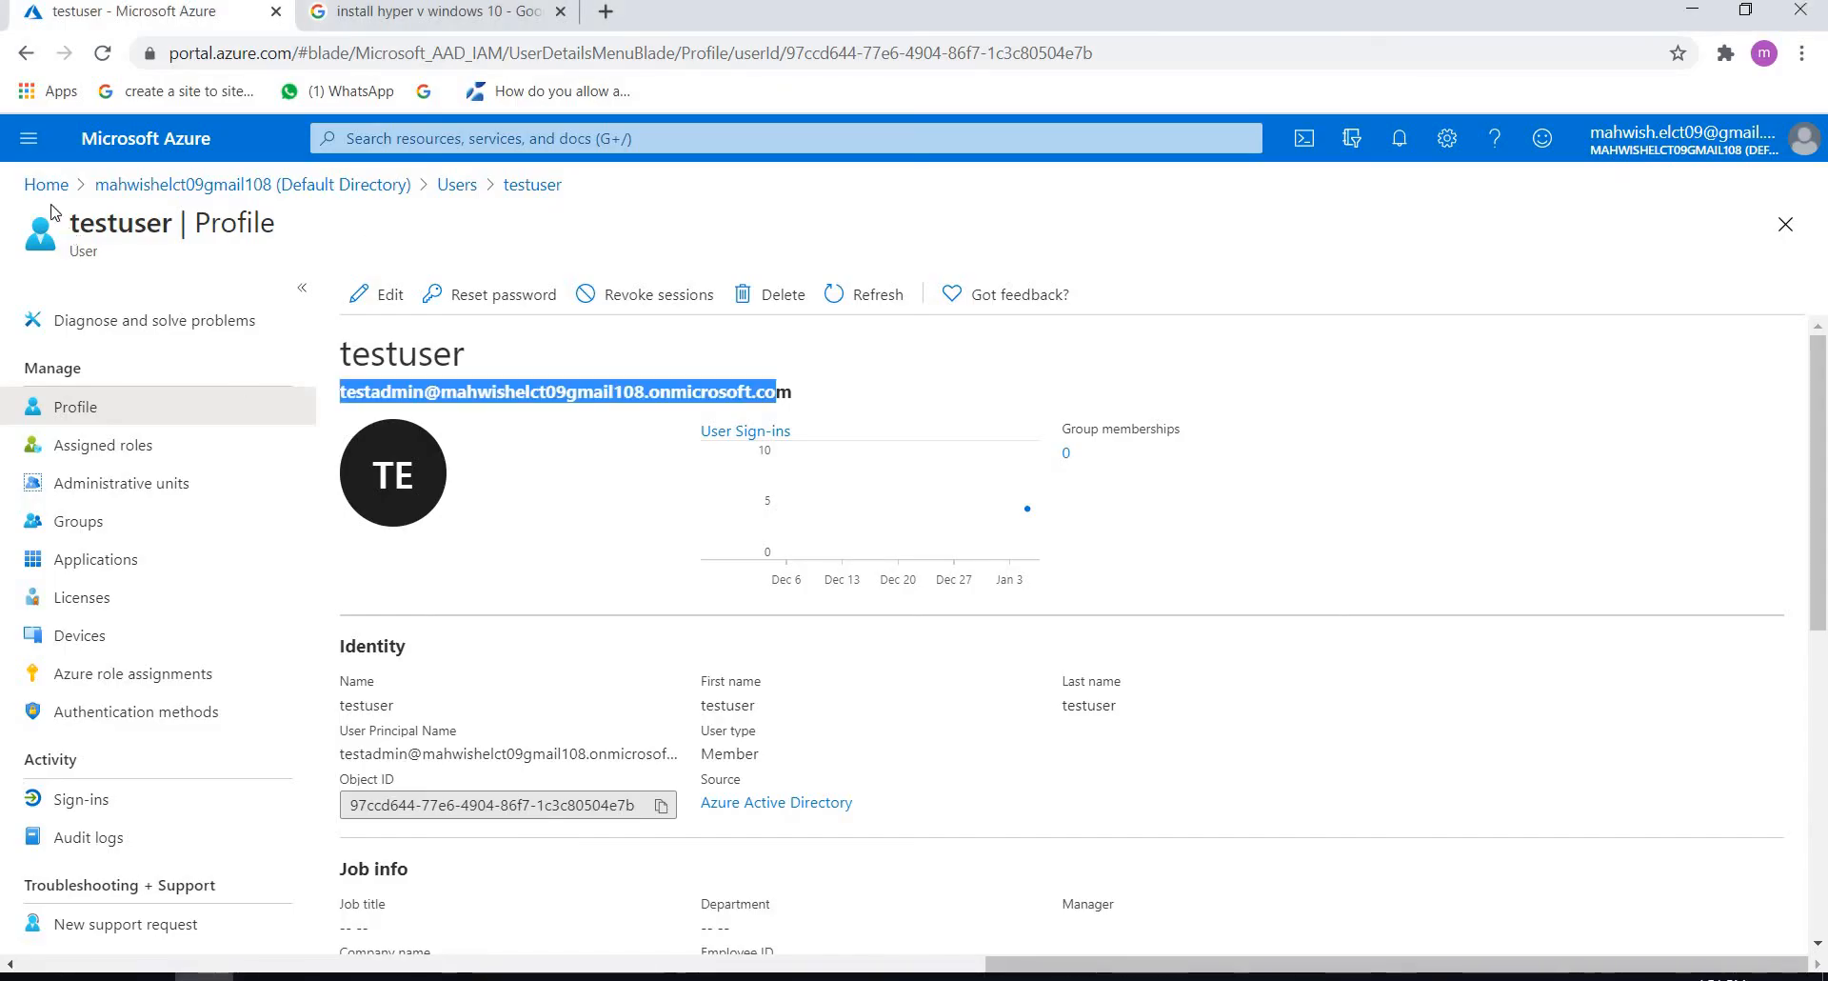
{"action": "left_click", "coordinate": [153, 187]}
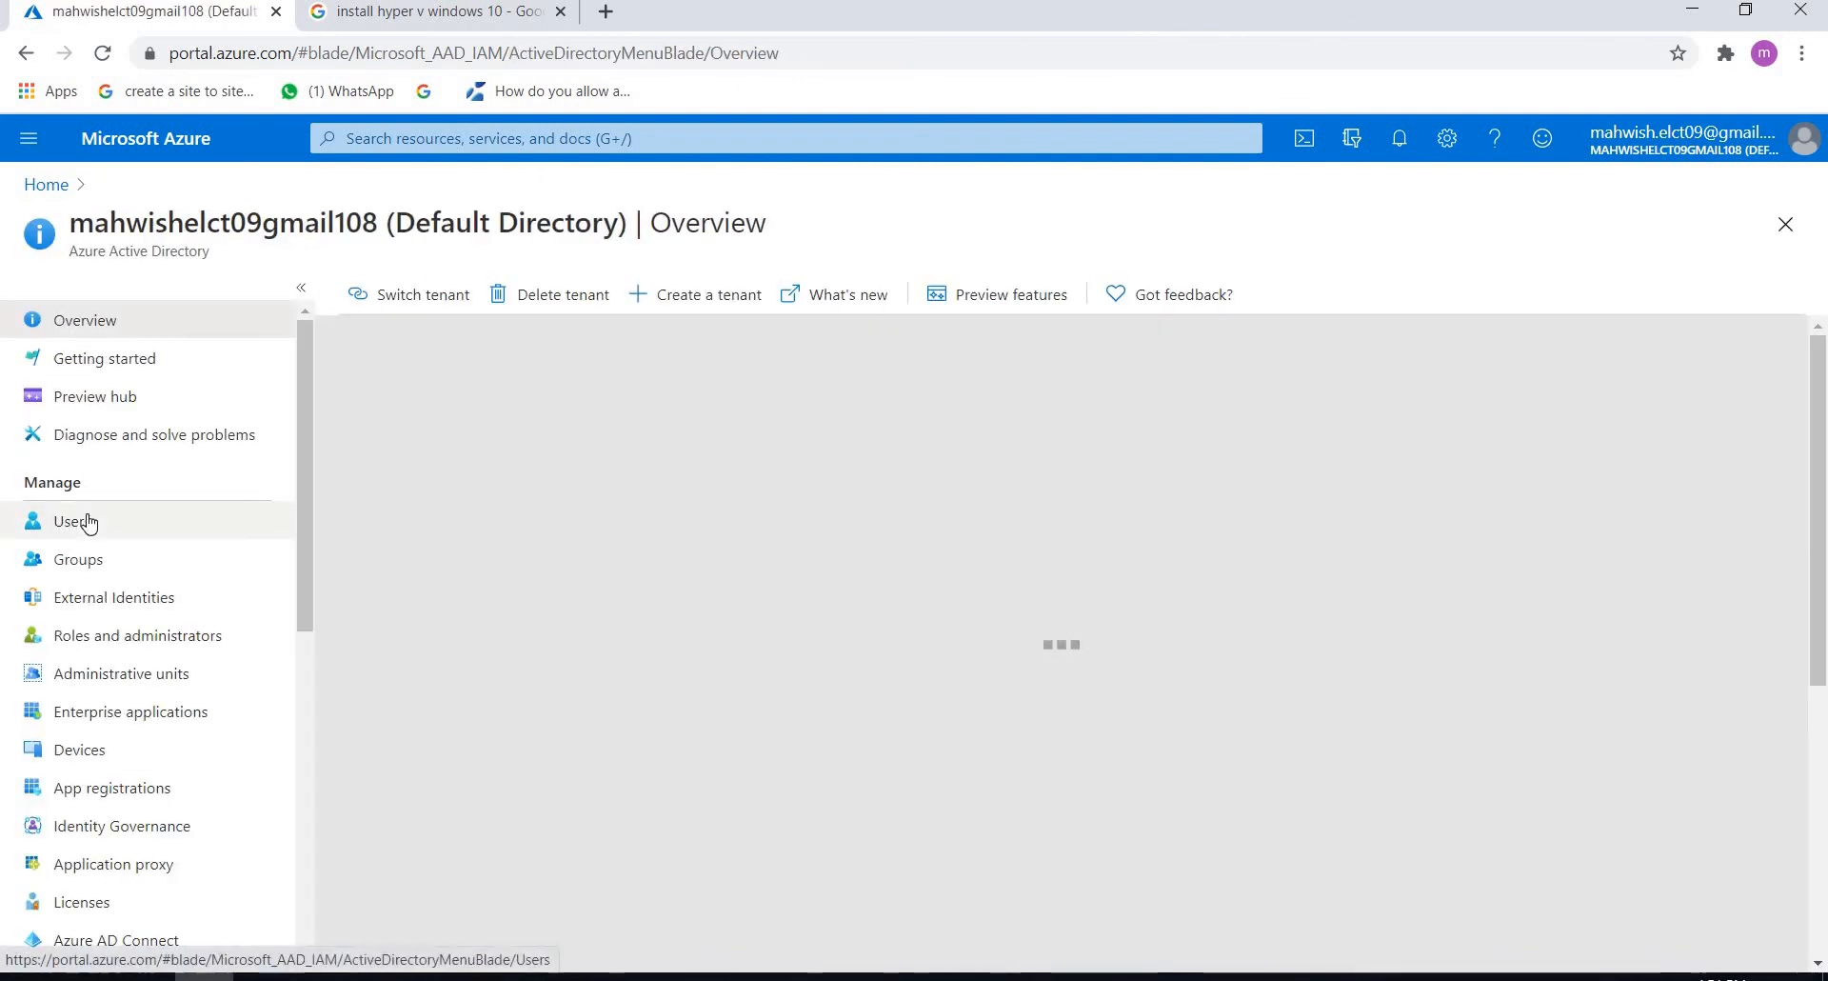
{"action": "left_click", "coordinate": [89, 522]}
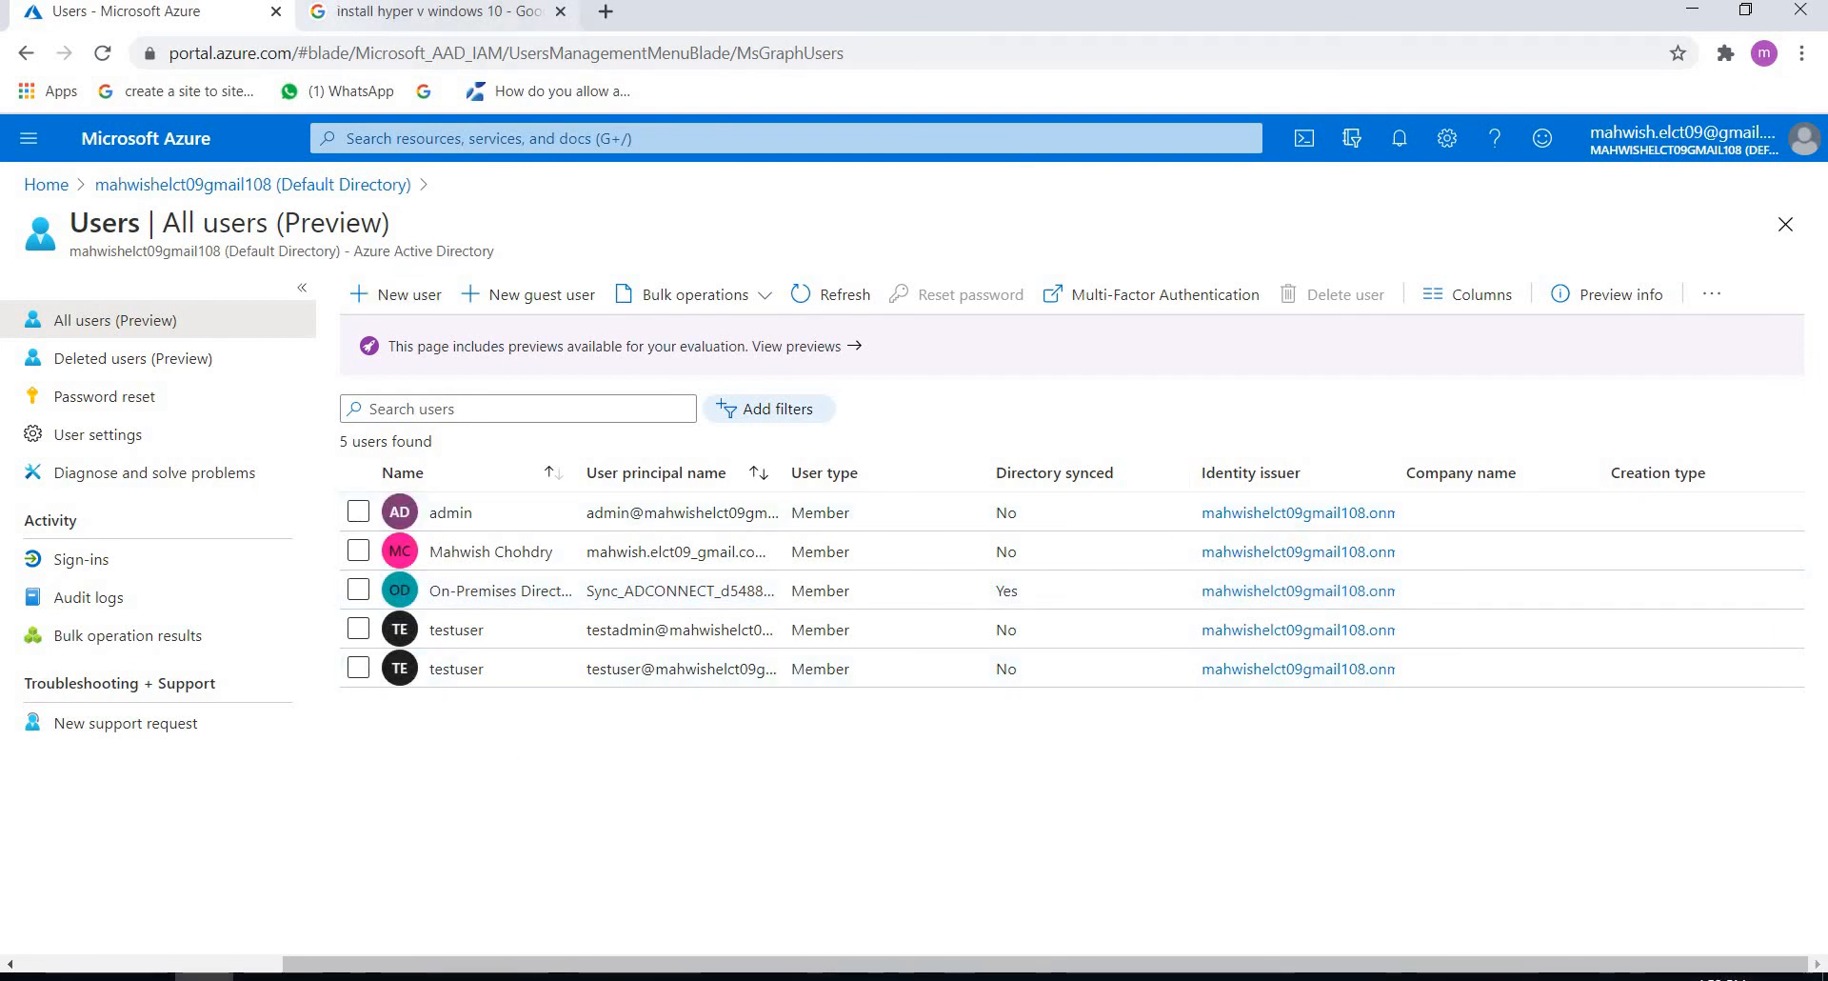
{"action": "left_click", "coordinate": [304, 14]}
{"action": "left_click", "coordinate": [176, 9]}
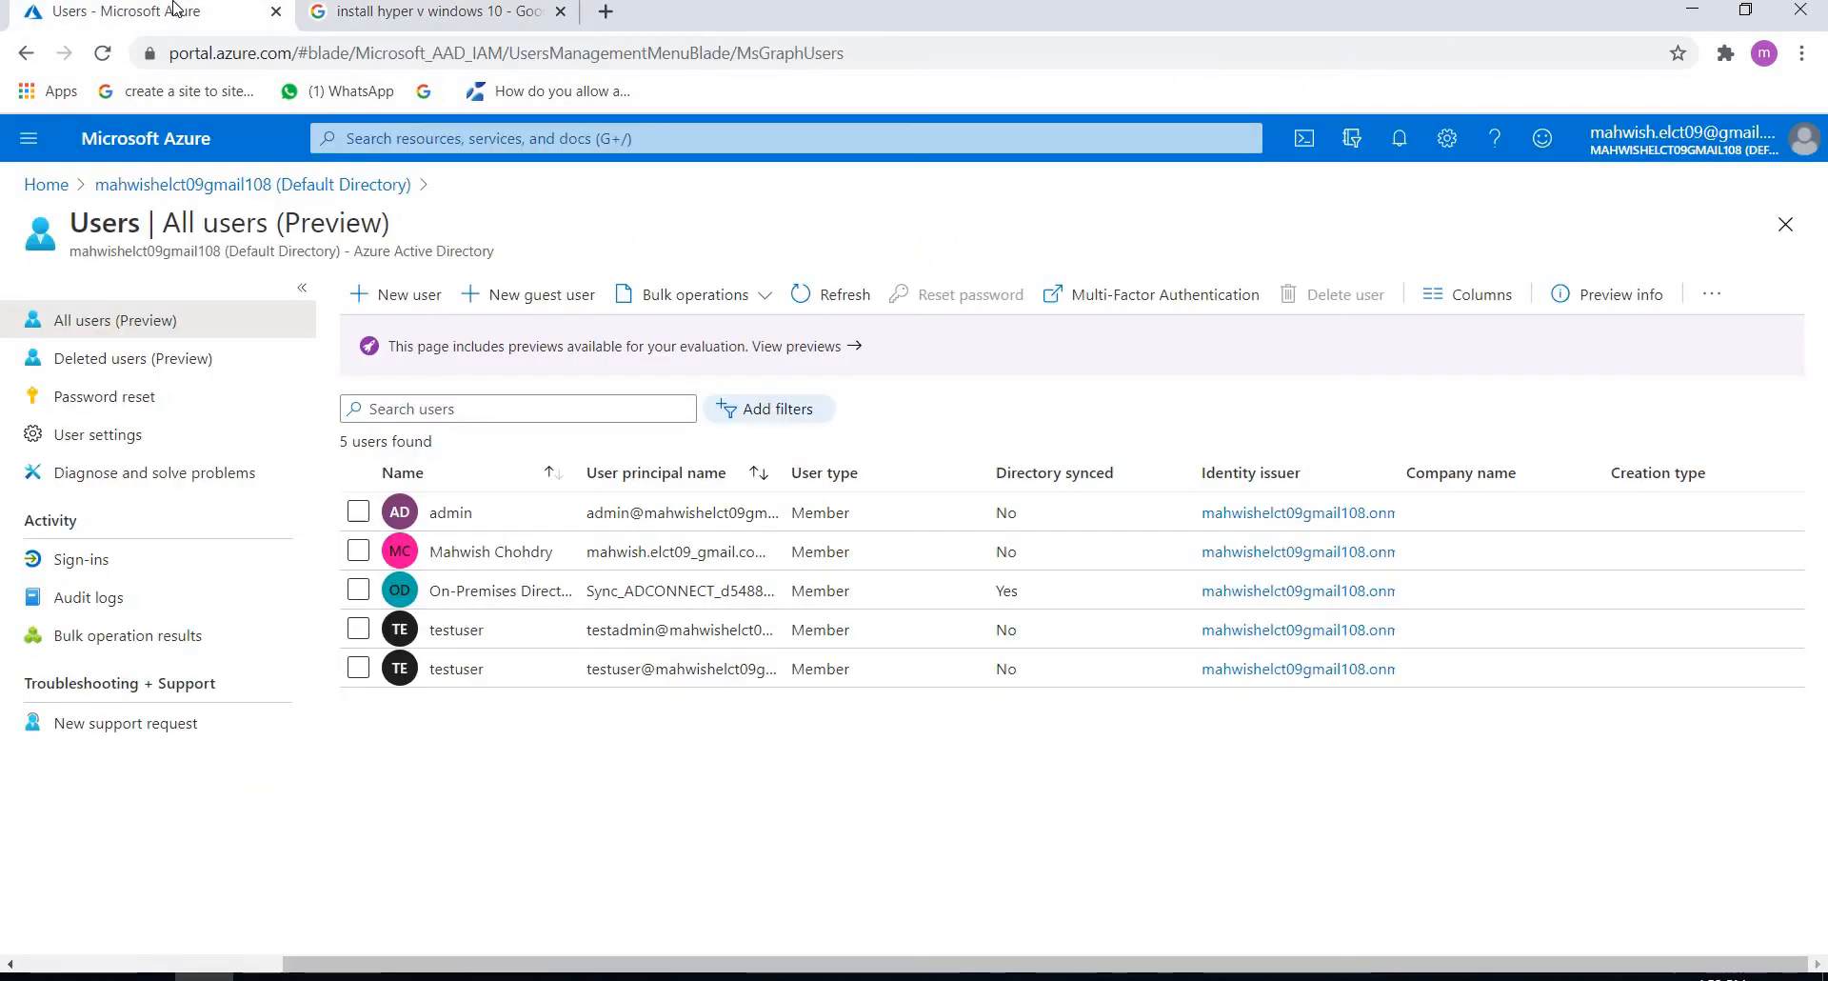